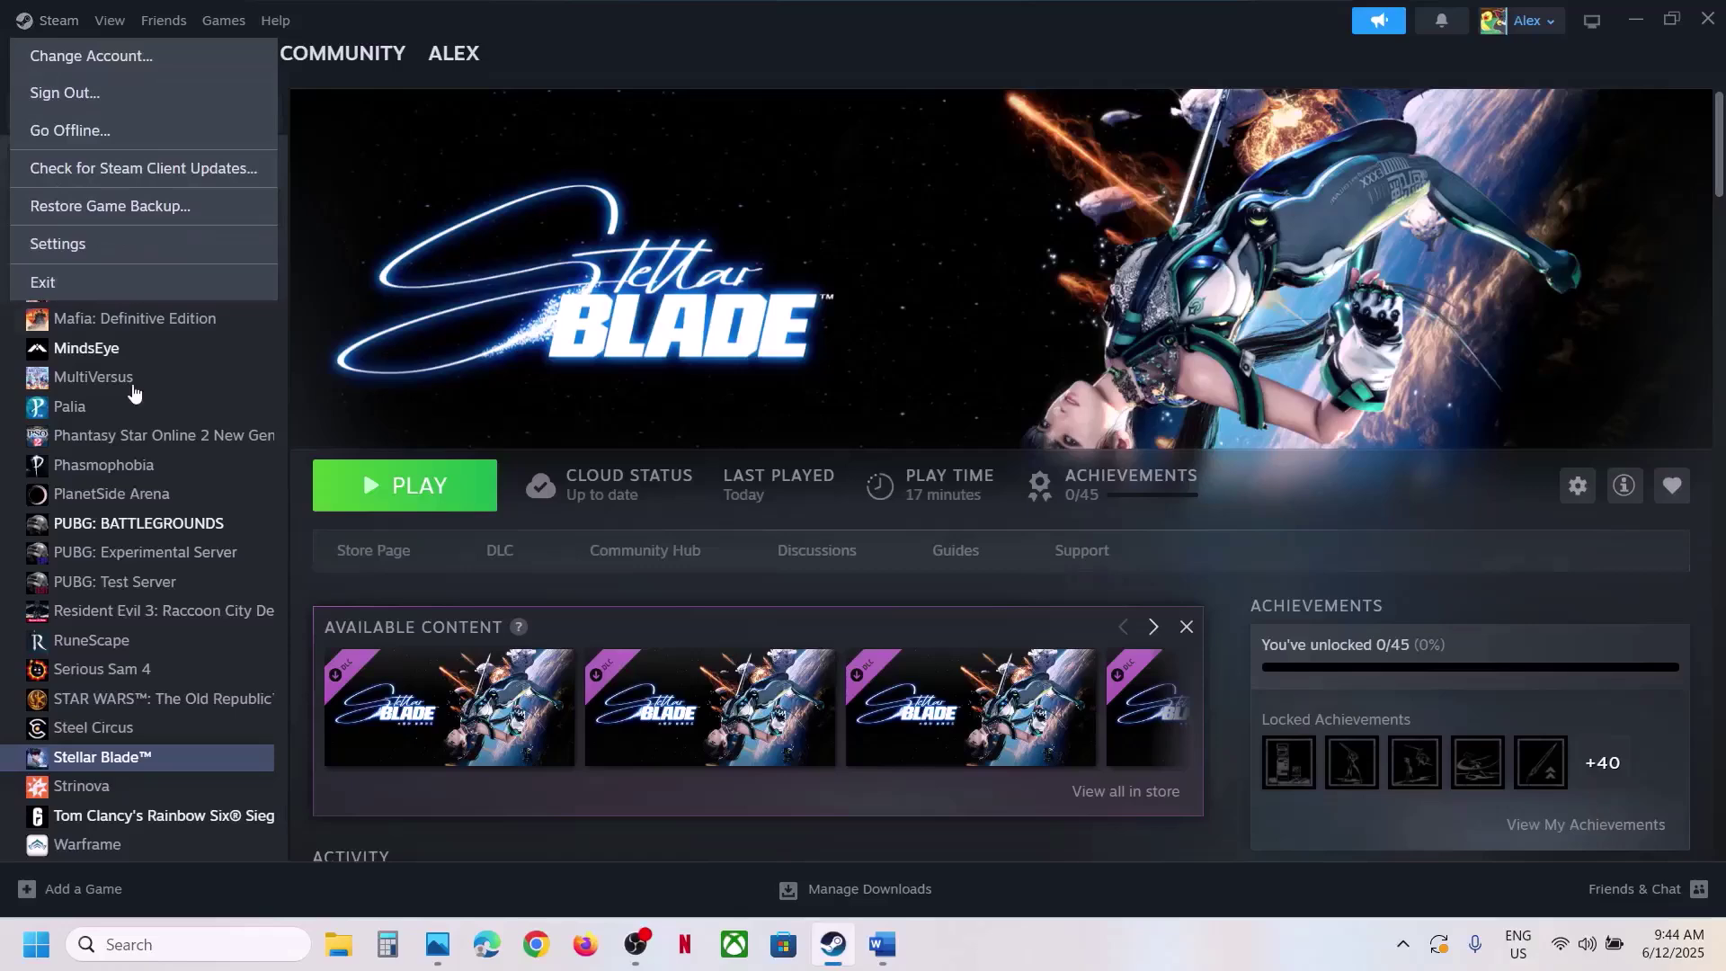
Search Windows for "steam" and launch the Steam app
left_click(135, 944)
type("steam")
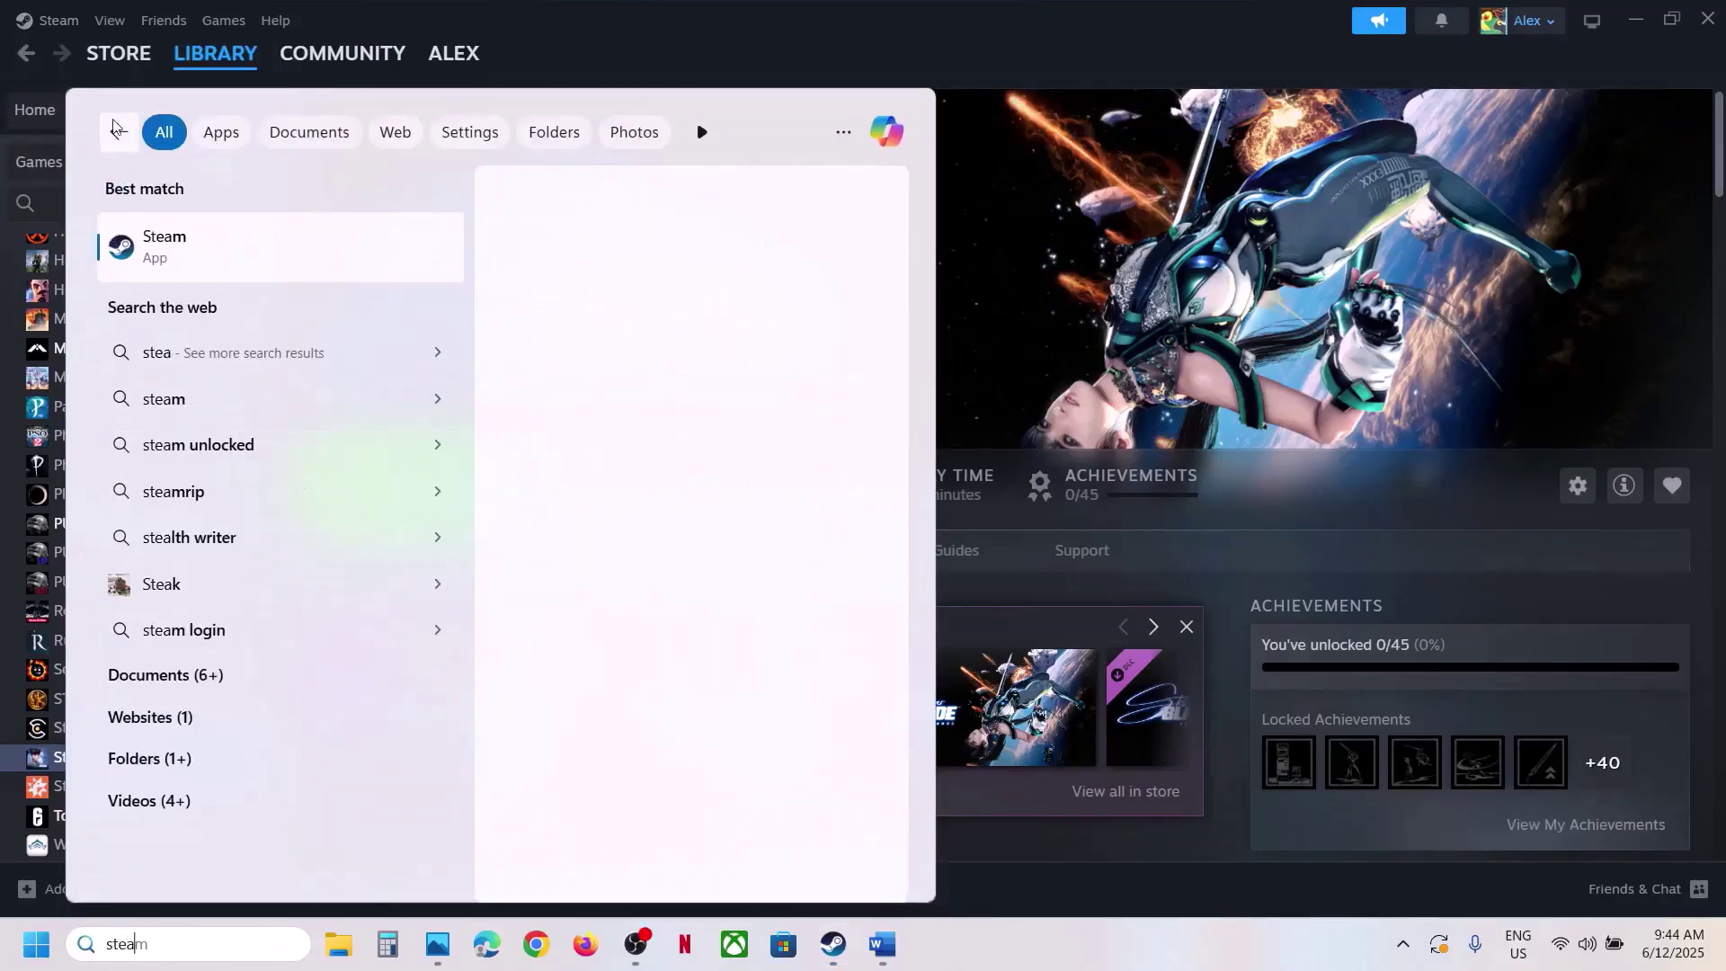
key("Return")
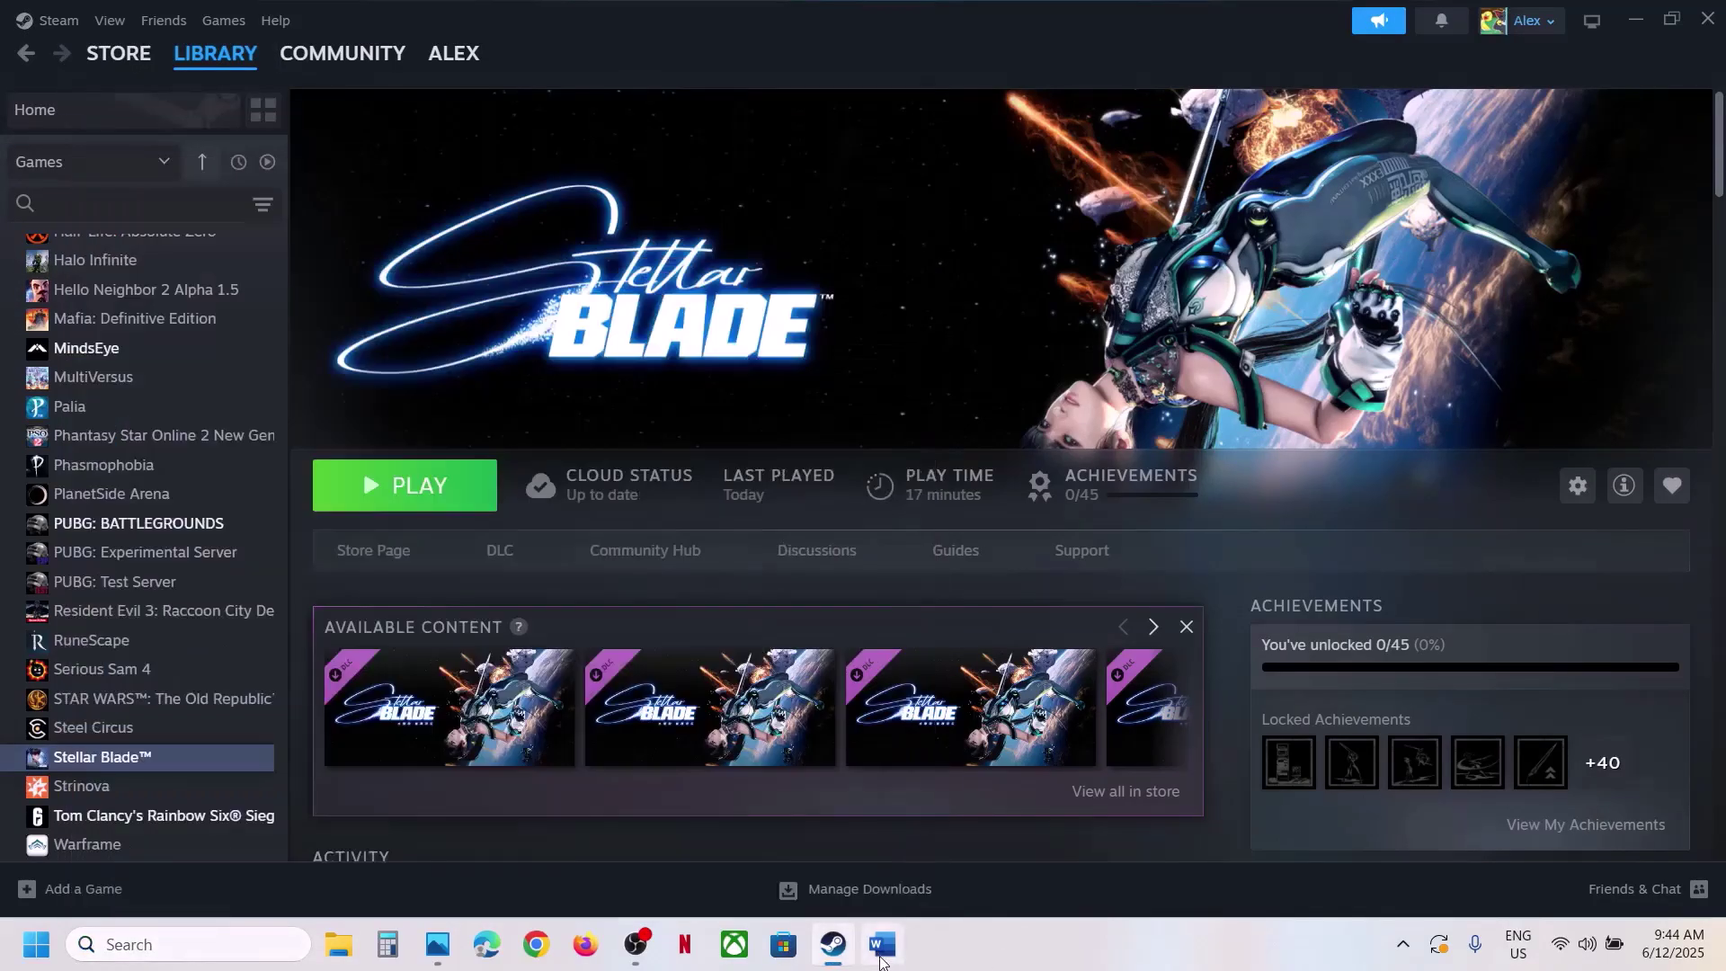
Look at the Windows power options that include Restart, and dismiss them without choosing one
key("super")
left_click(657, 869)
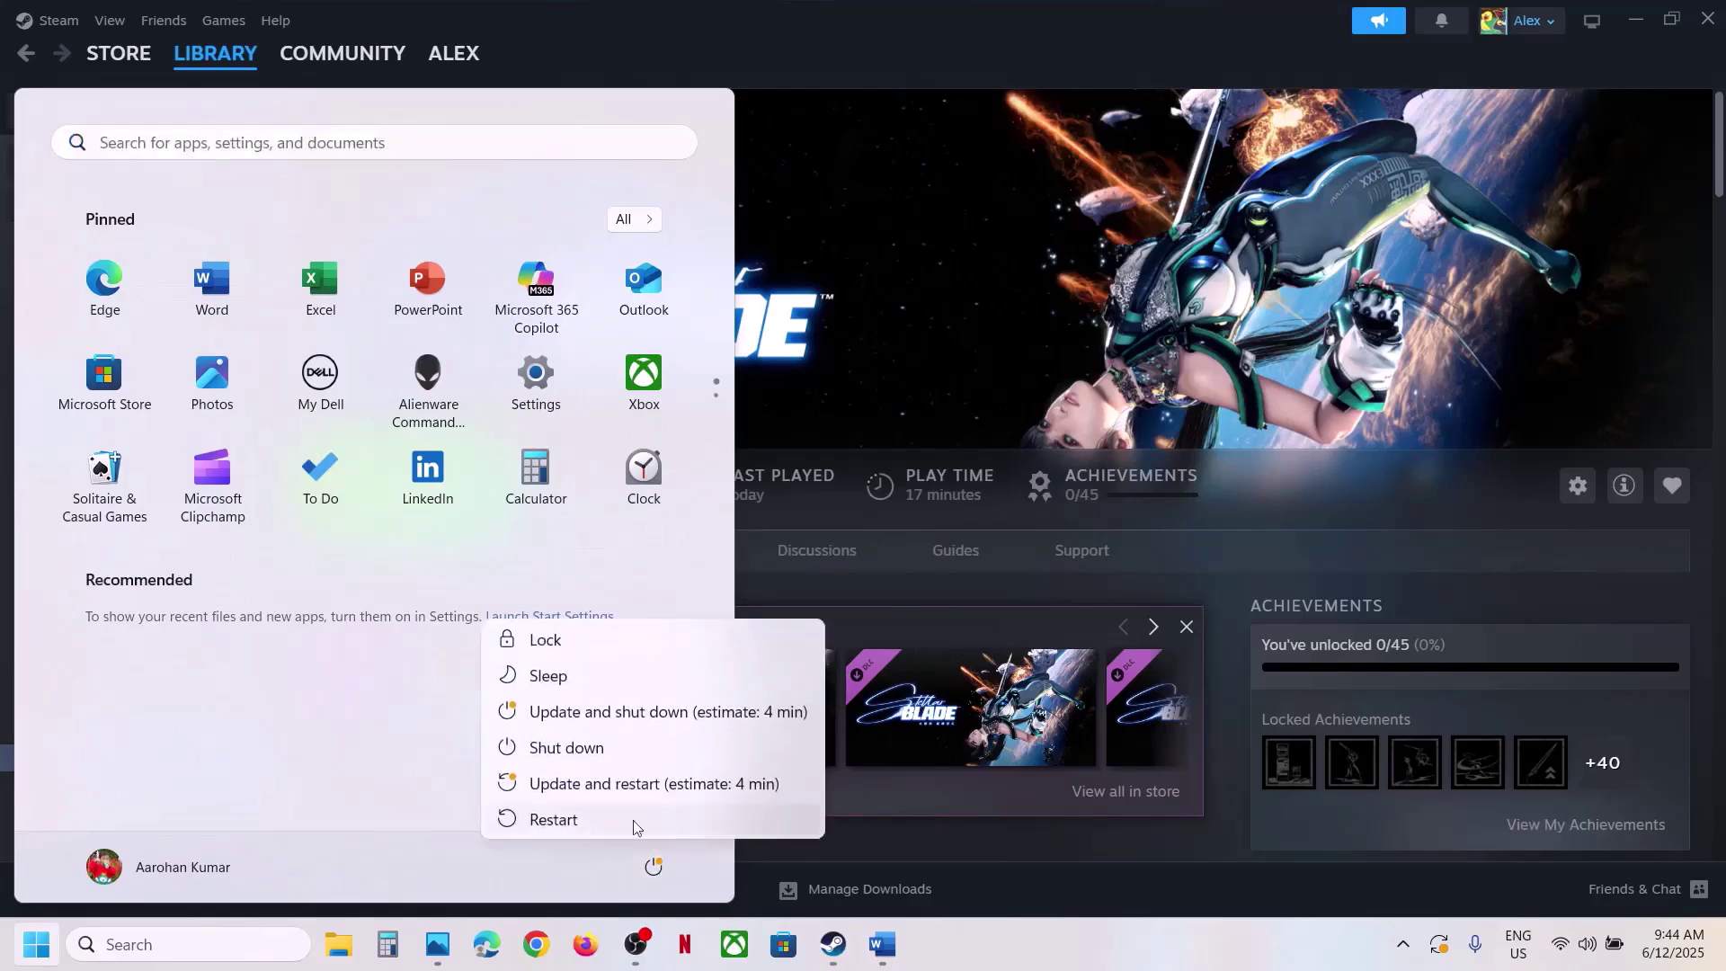
key("Escape")
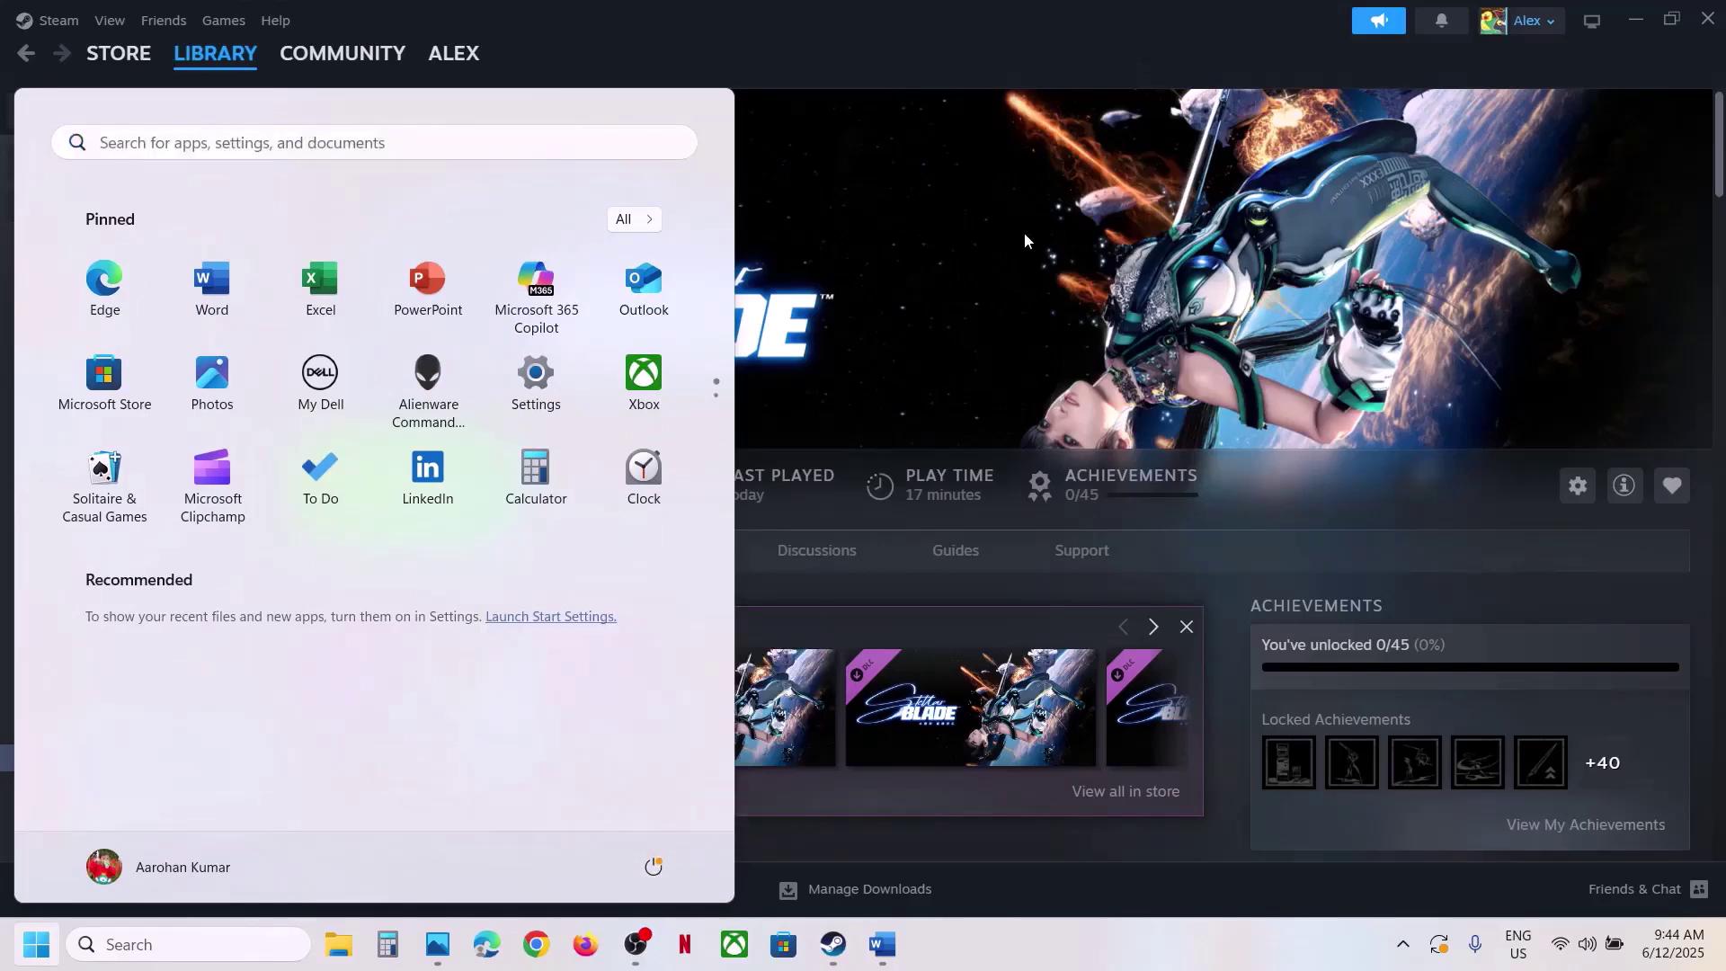
key("Escape")
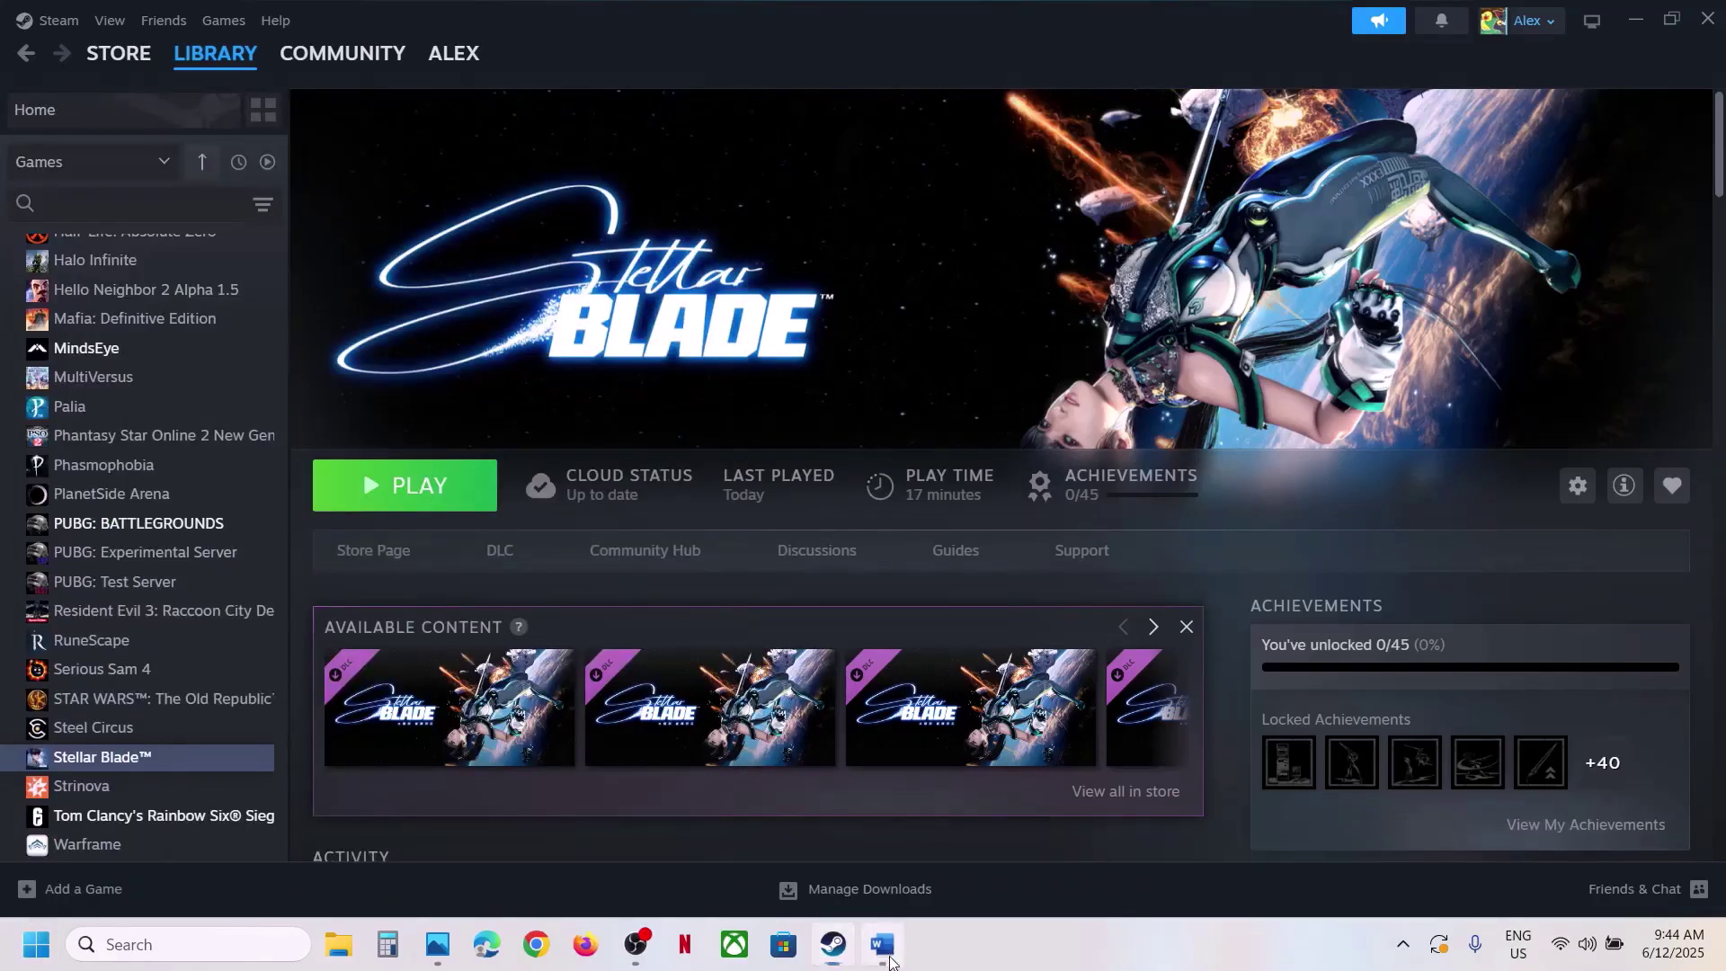
Switch to the troubleshooting document in Word and highlight the Step 2 text "Update the system BIOS"
left_click(881, 944)
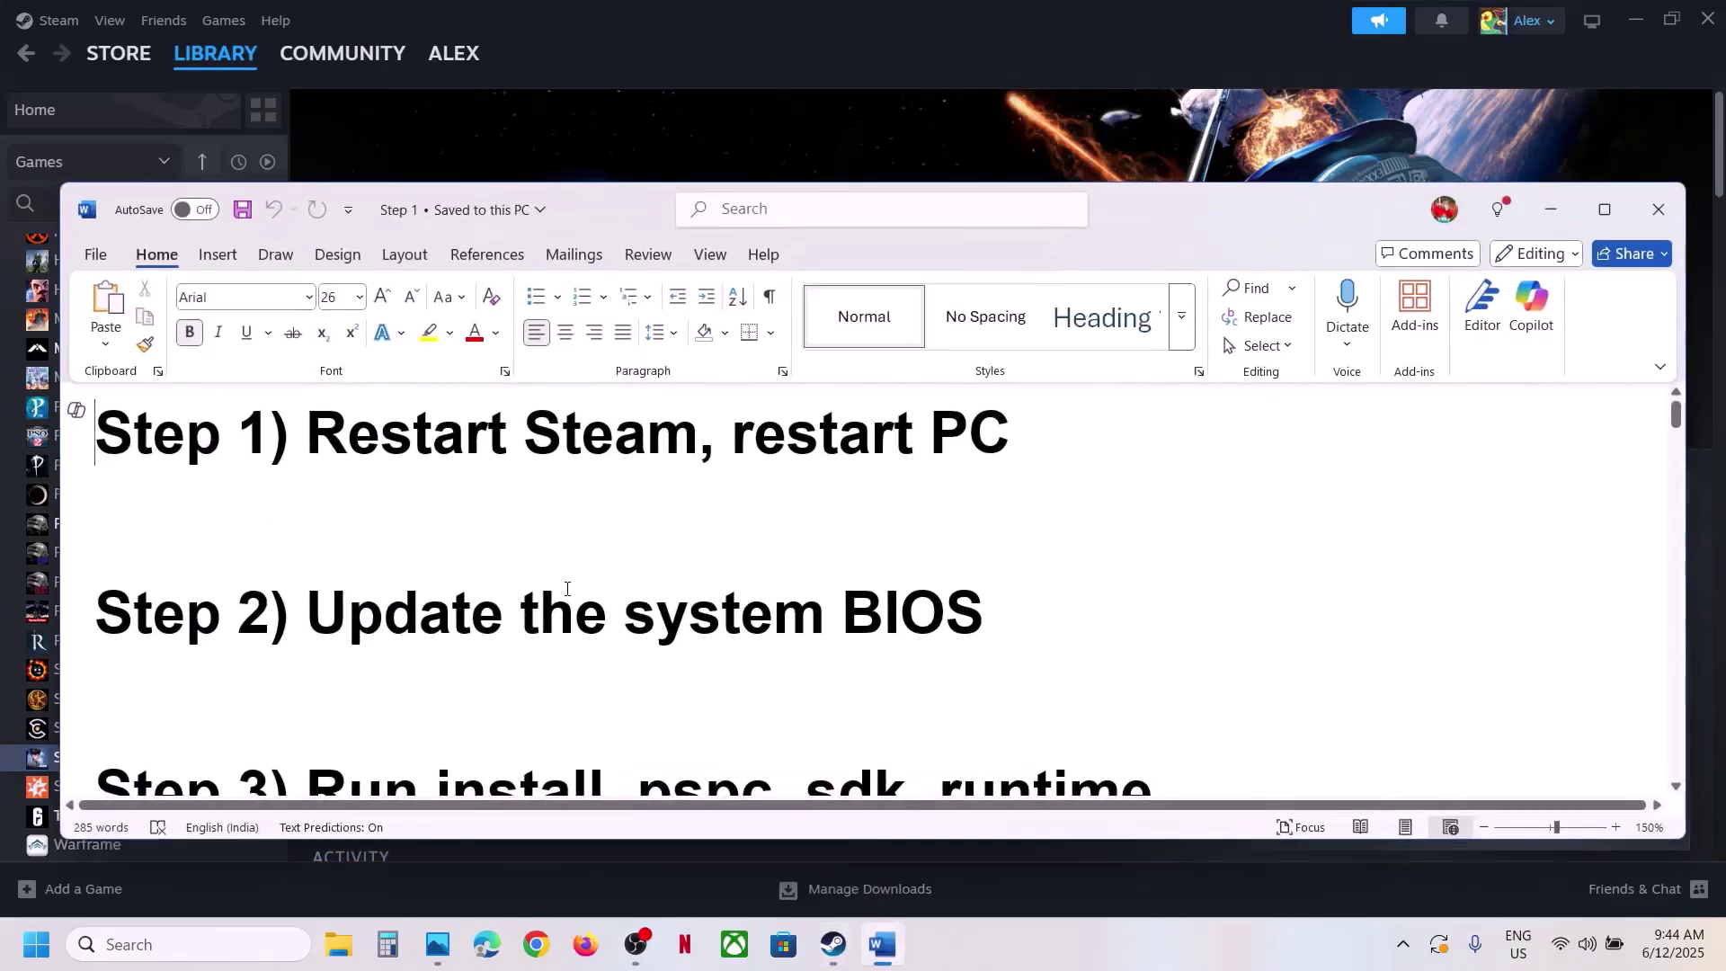
left_click_drag(359, 620, 1007, 629)
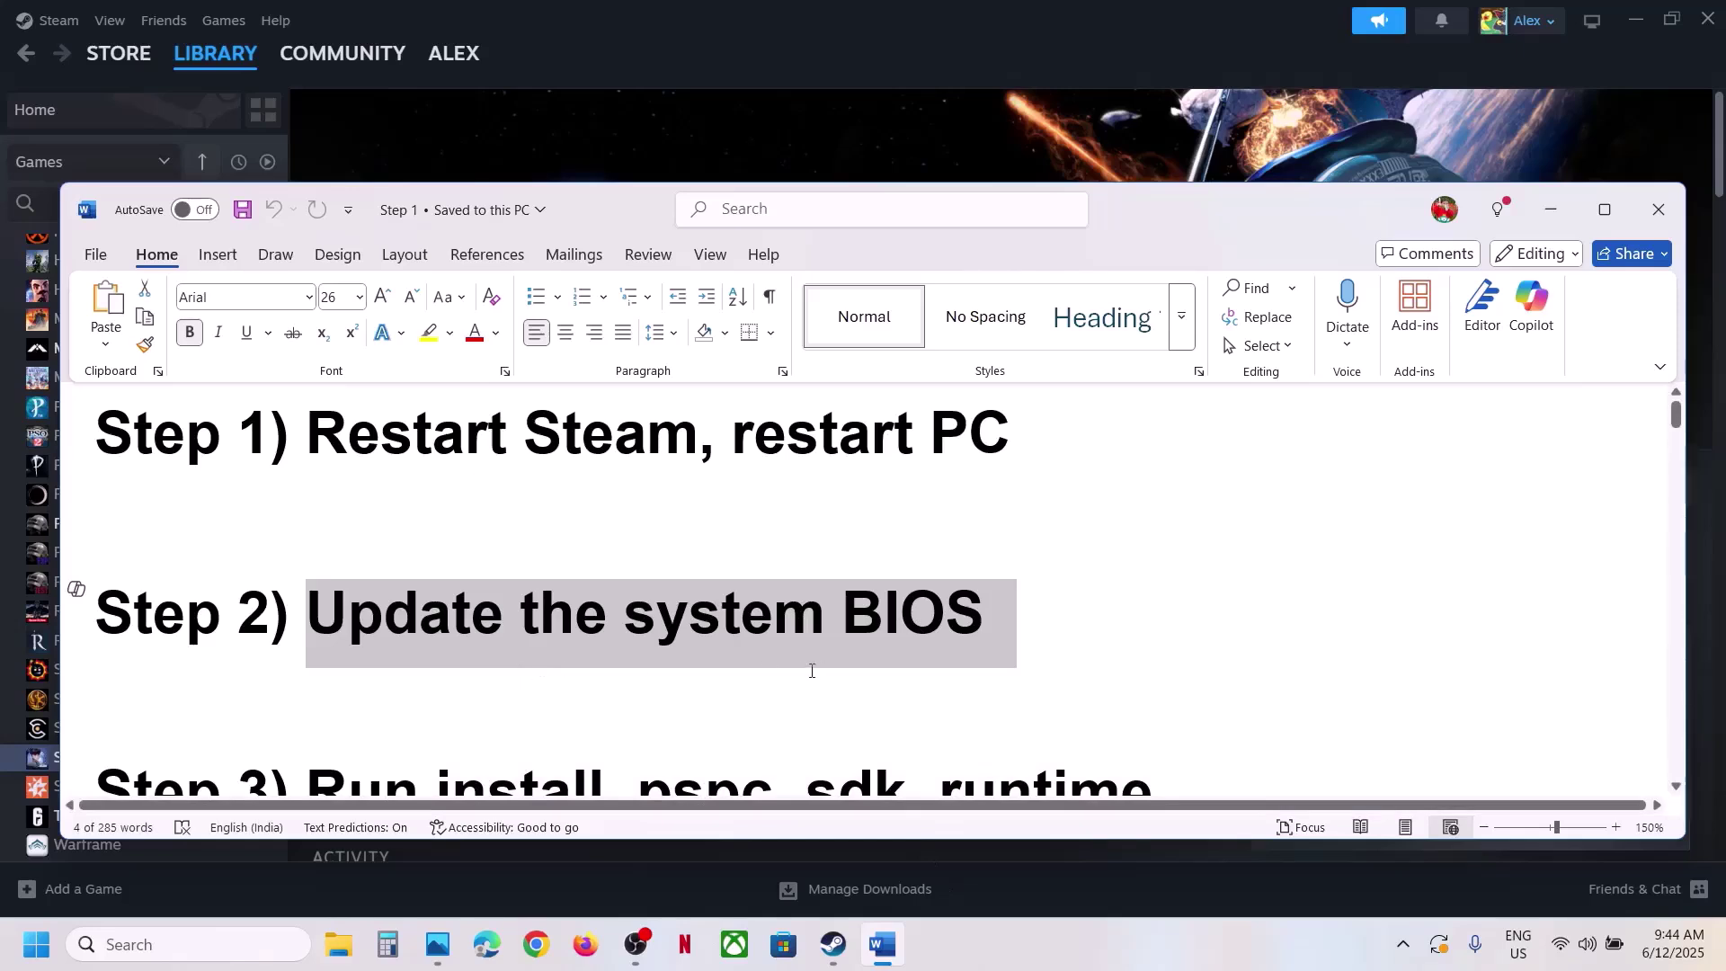
left_click(1005, 956)
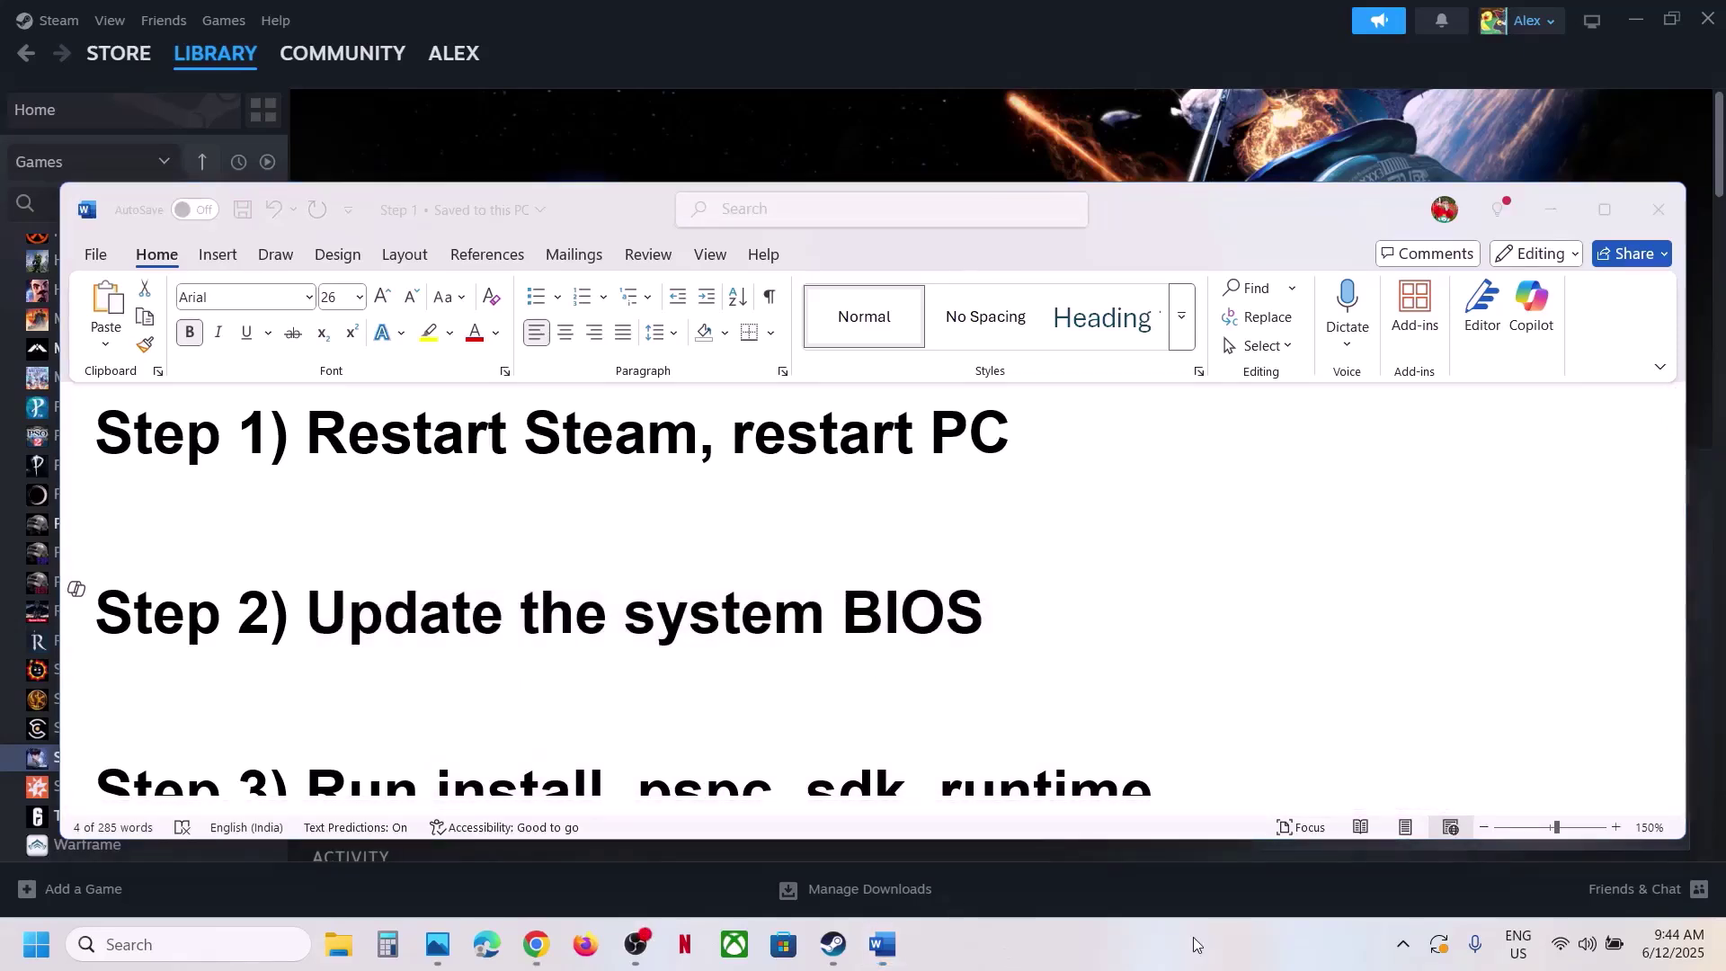
key("alt+Tab")
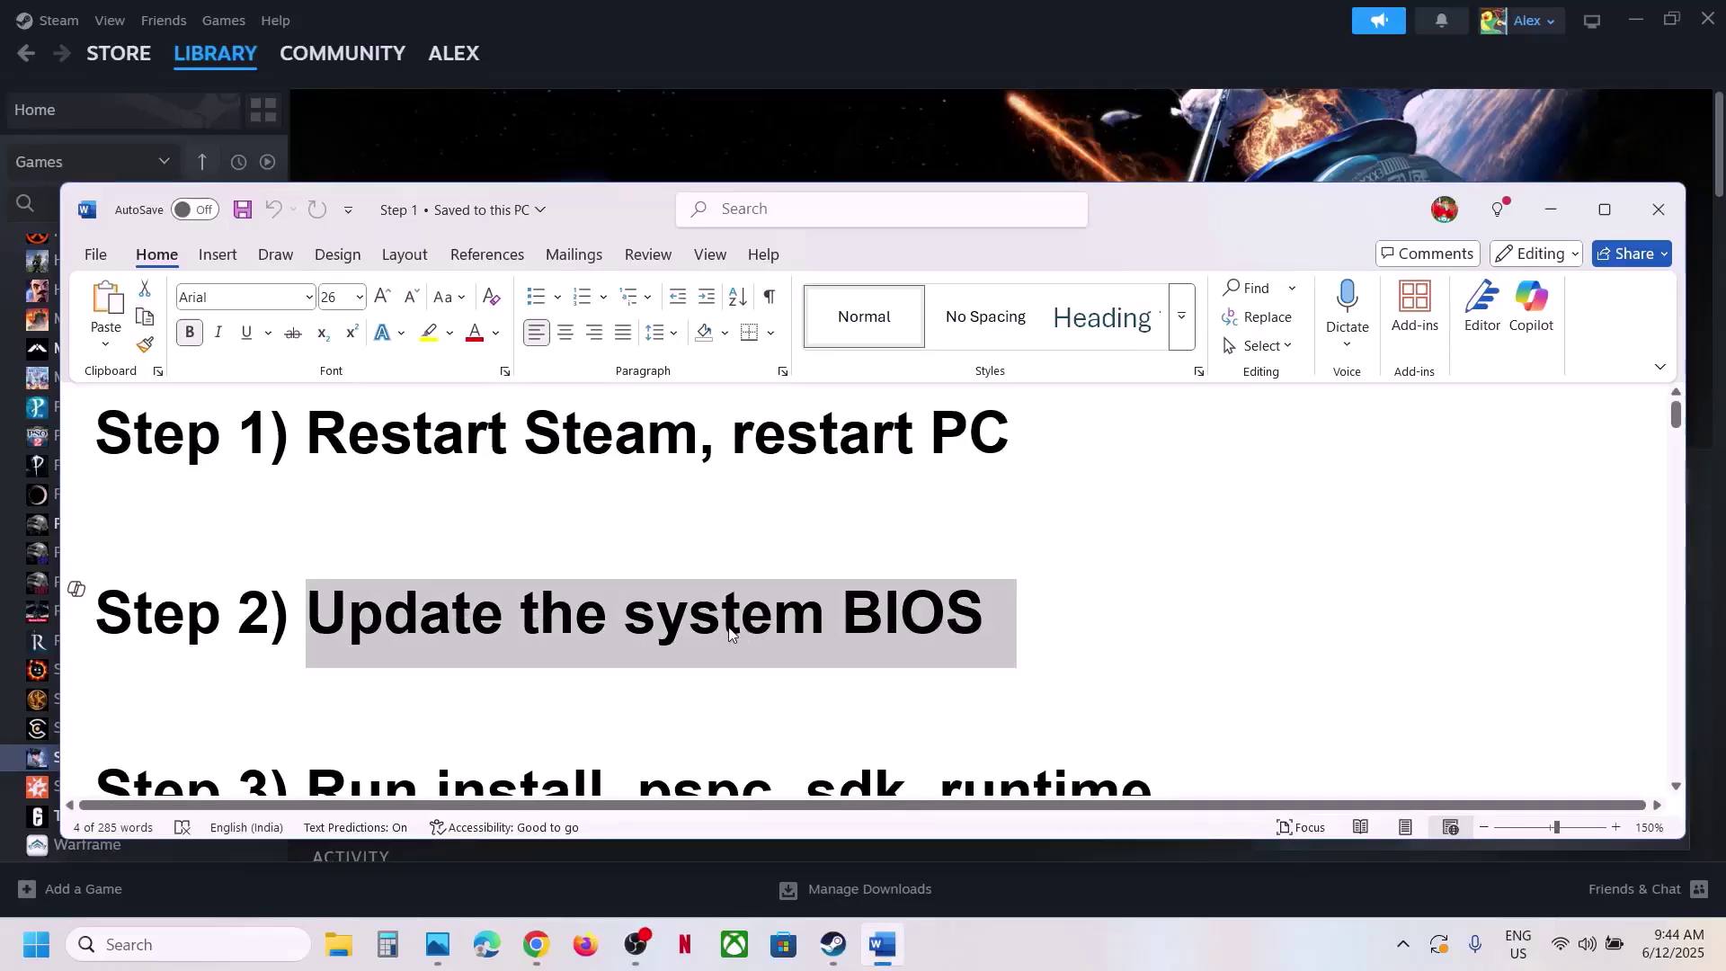
left_click(773, 618)
left_click_drag(327, 604, 1187, 659)
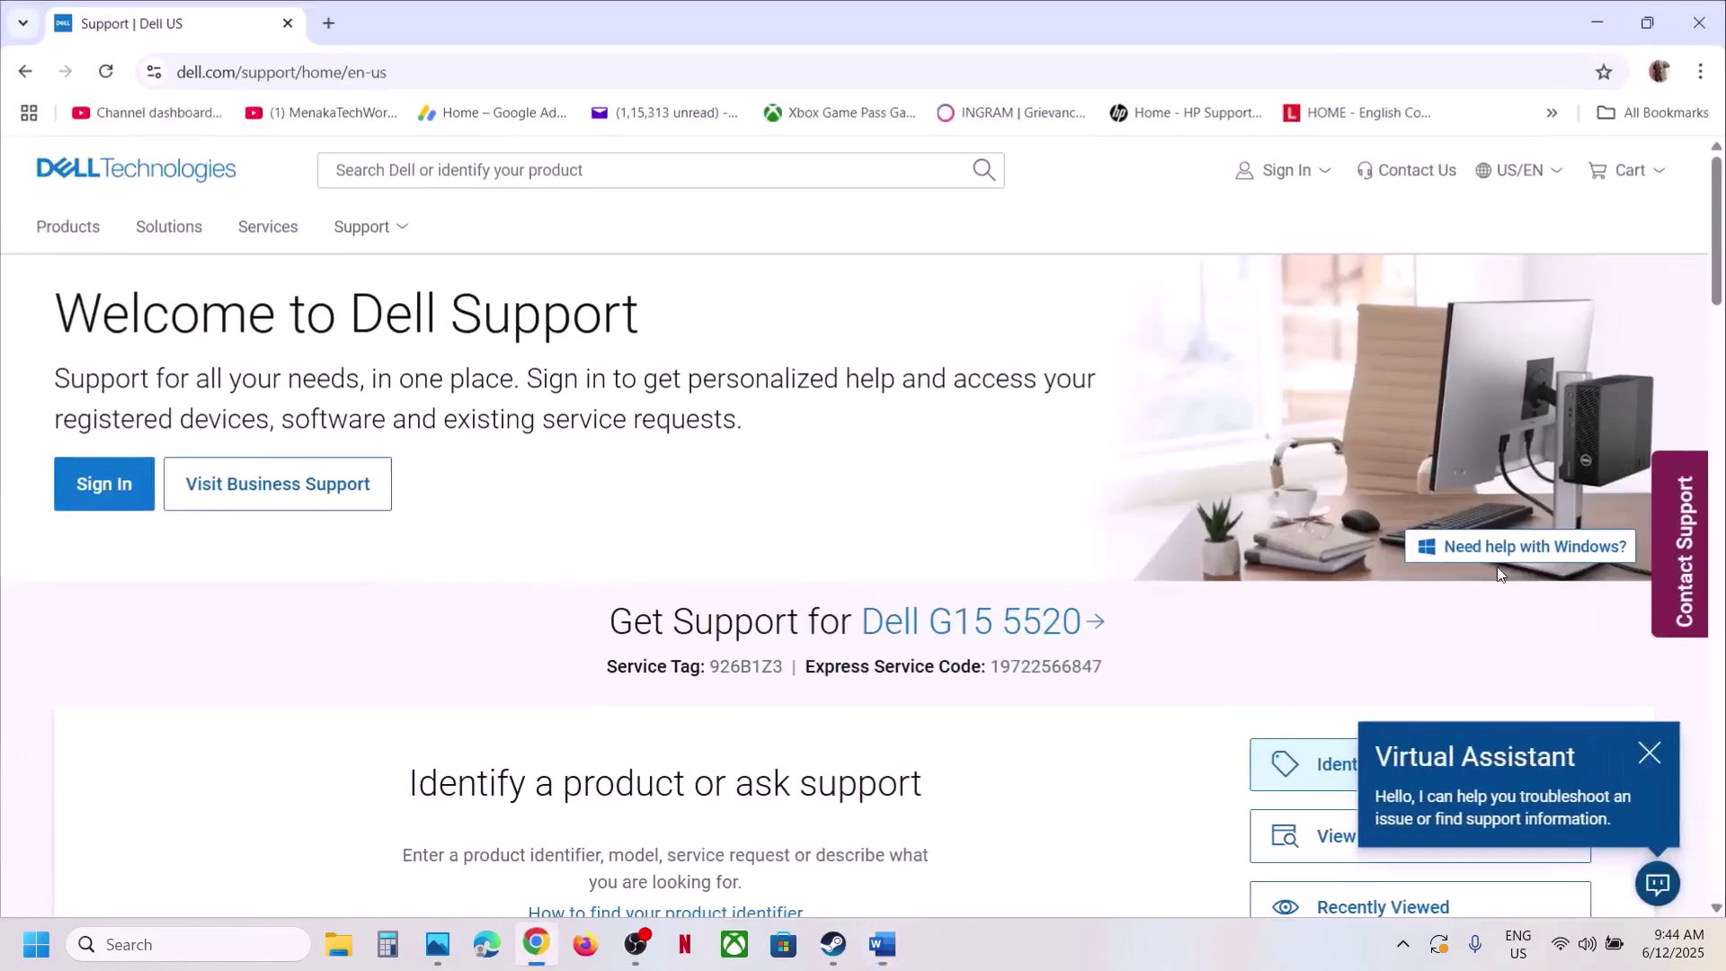
Switch to the Dell Support page in Chrome and browse all products to the Laptops category under Computers
left_click(536, 944)
scroll(1087, 530, "down", 5)
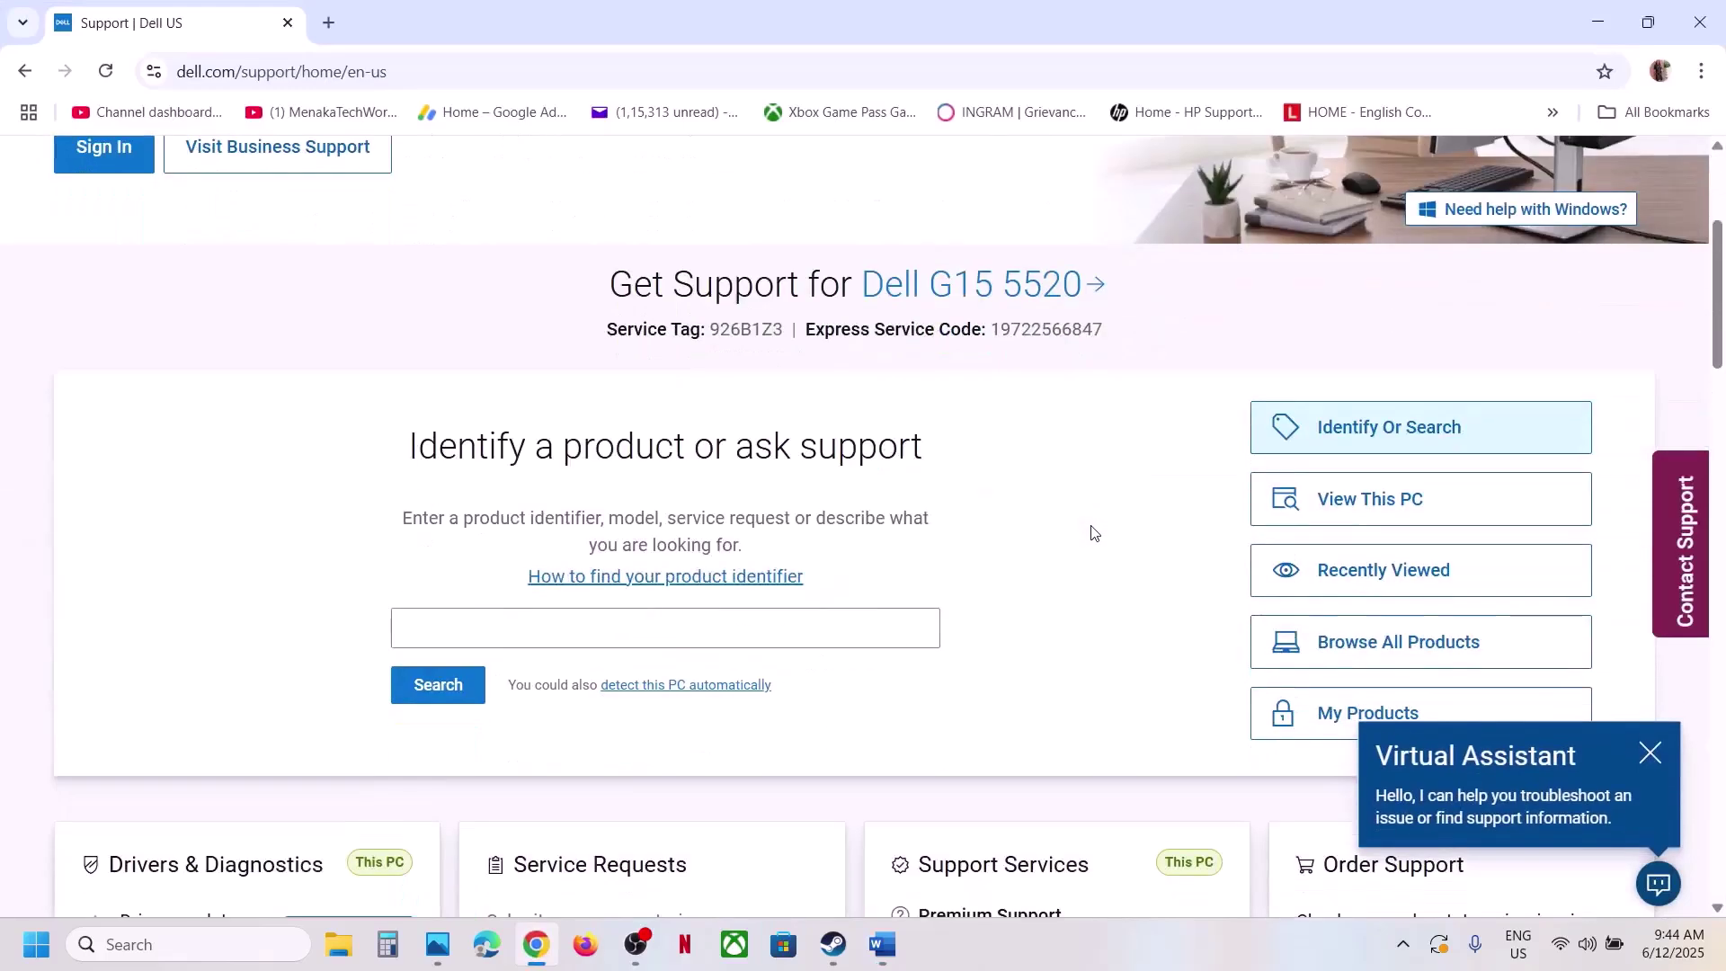
left_click(438, 572)
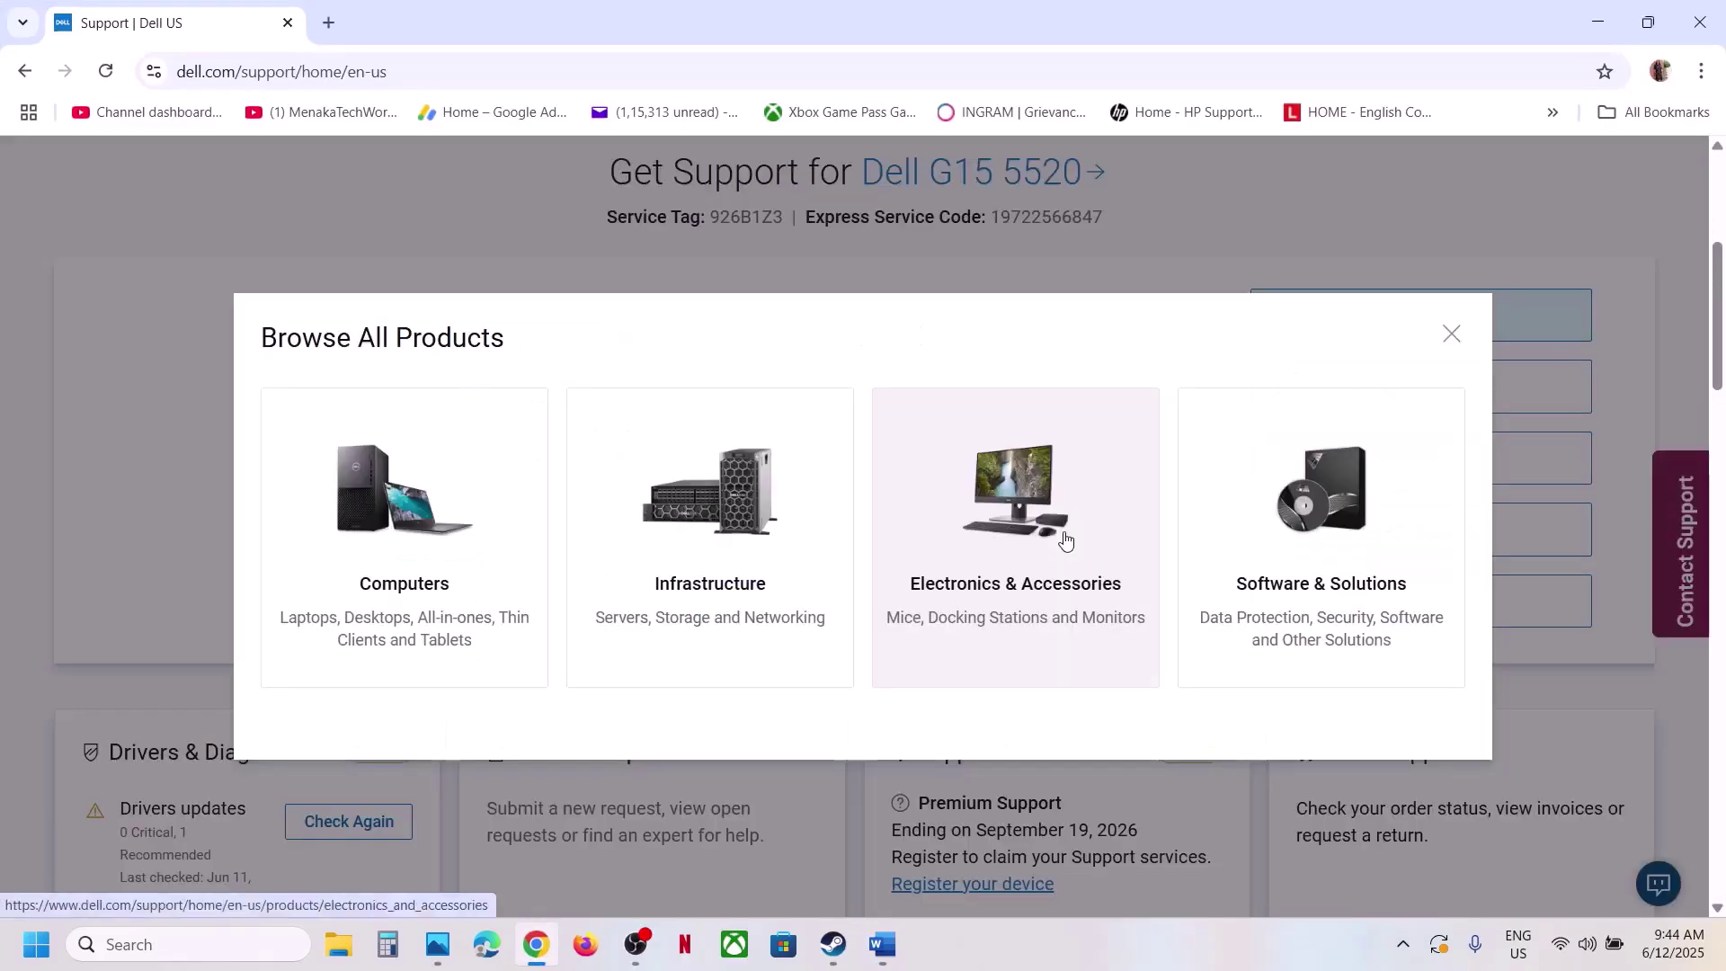
left_click(531, 494)
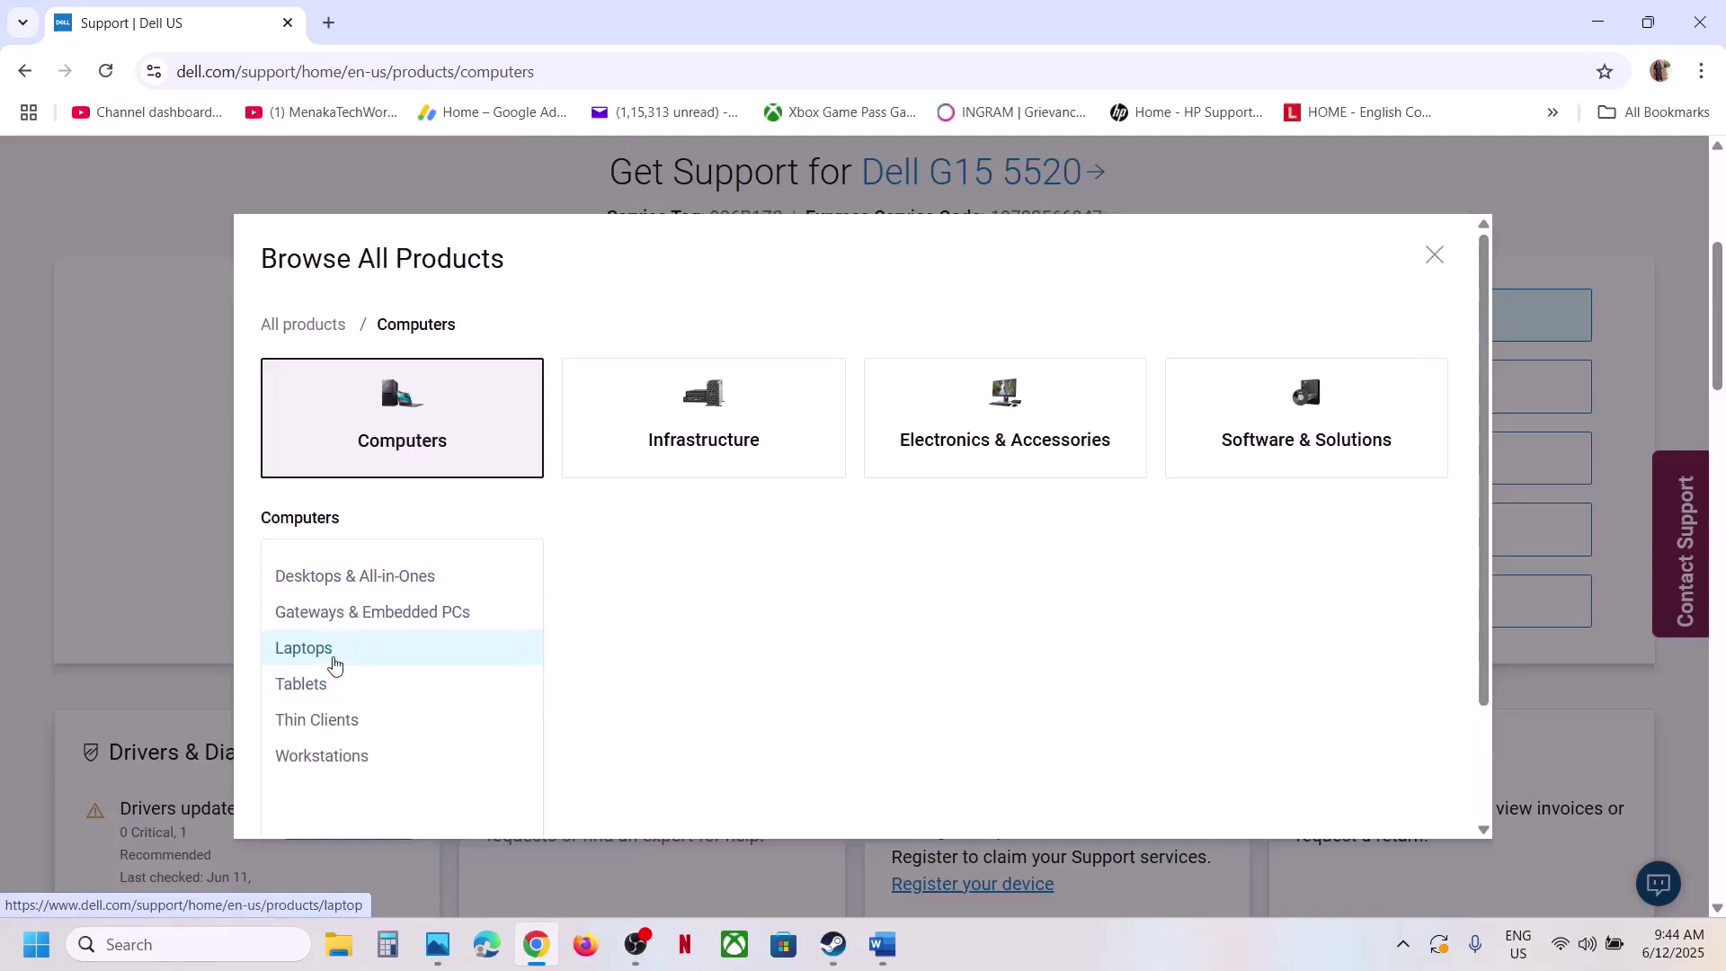
left_click(335, 653)
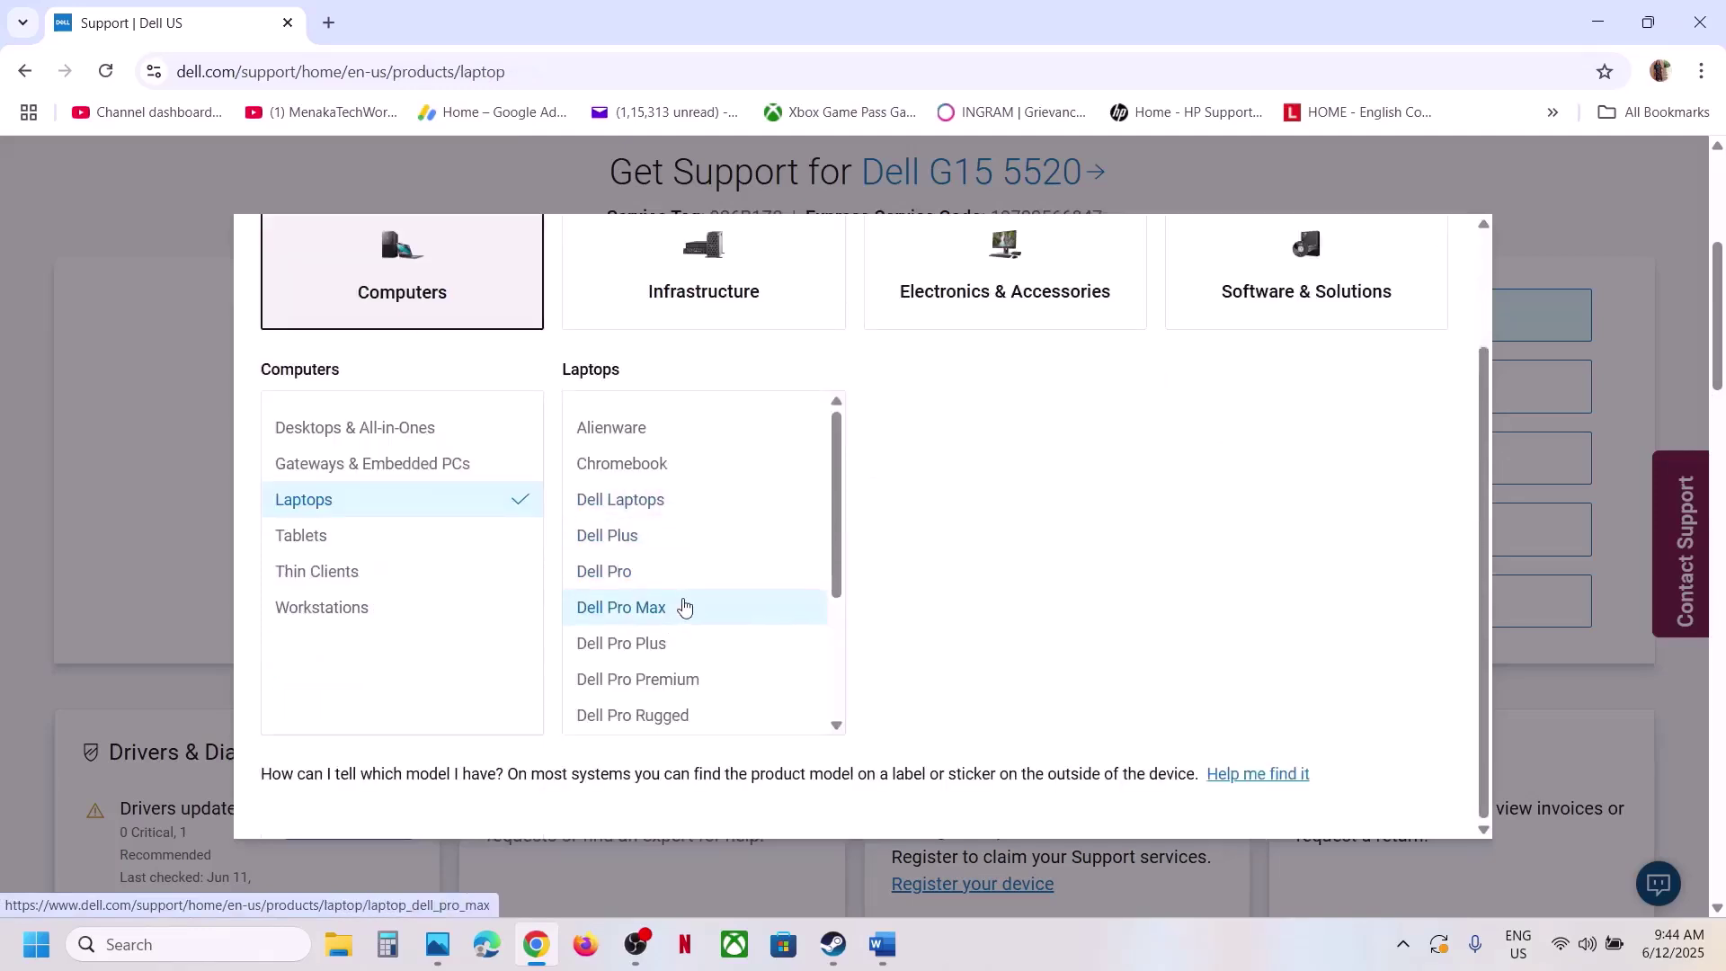
Choose the G Series laptops and open the support page for the Dell G15 5510
scroll(678, 607, "down", 3)
scroll(681, 604, "up", 3)
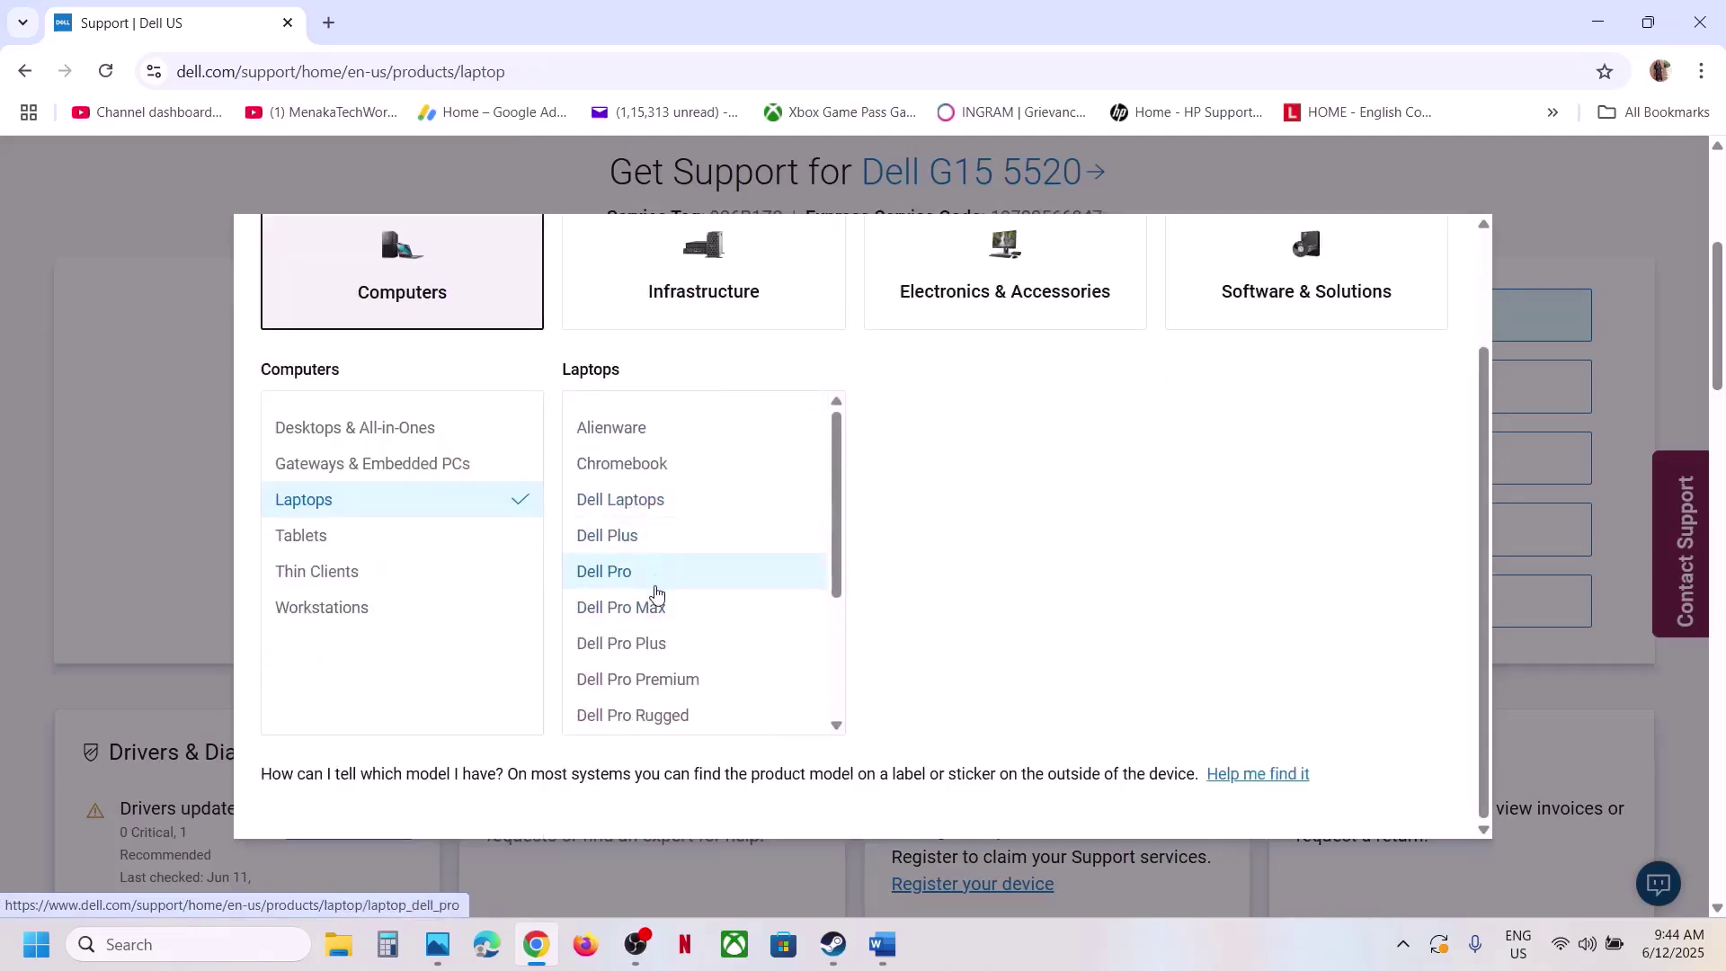
scroll(655, 611, "down", 1)
left_click(633, 639)
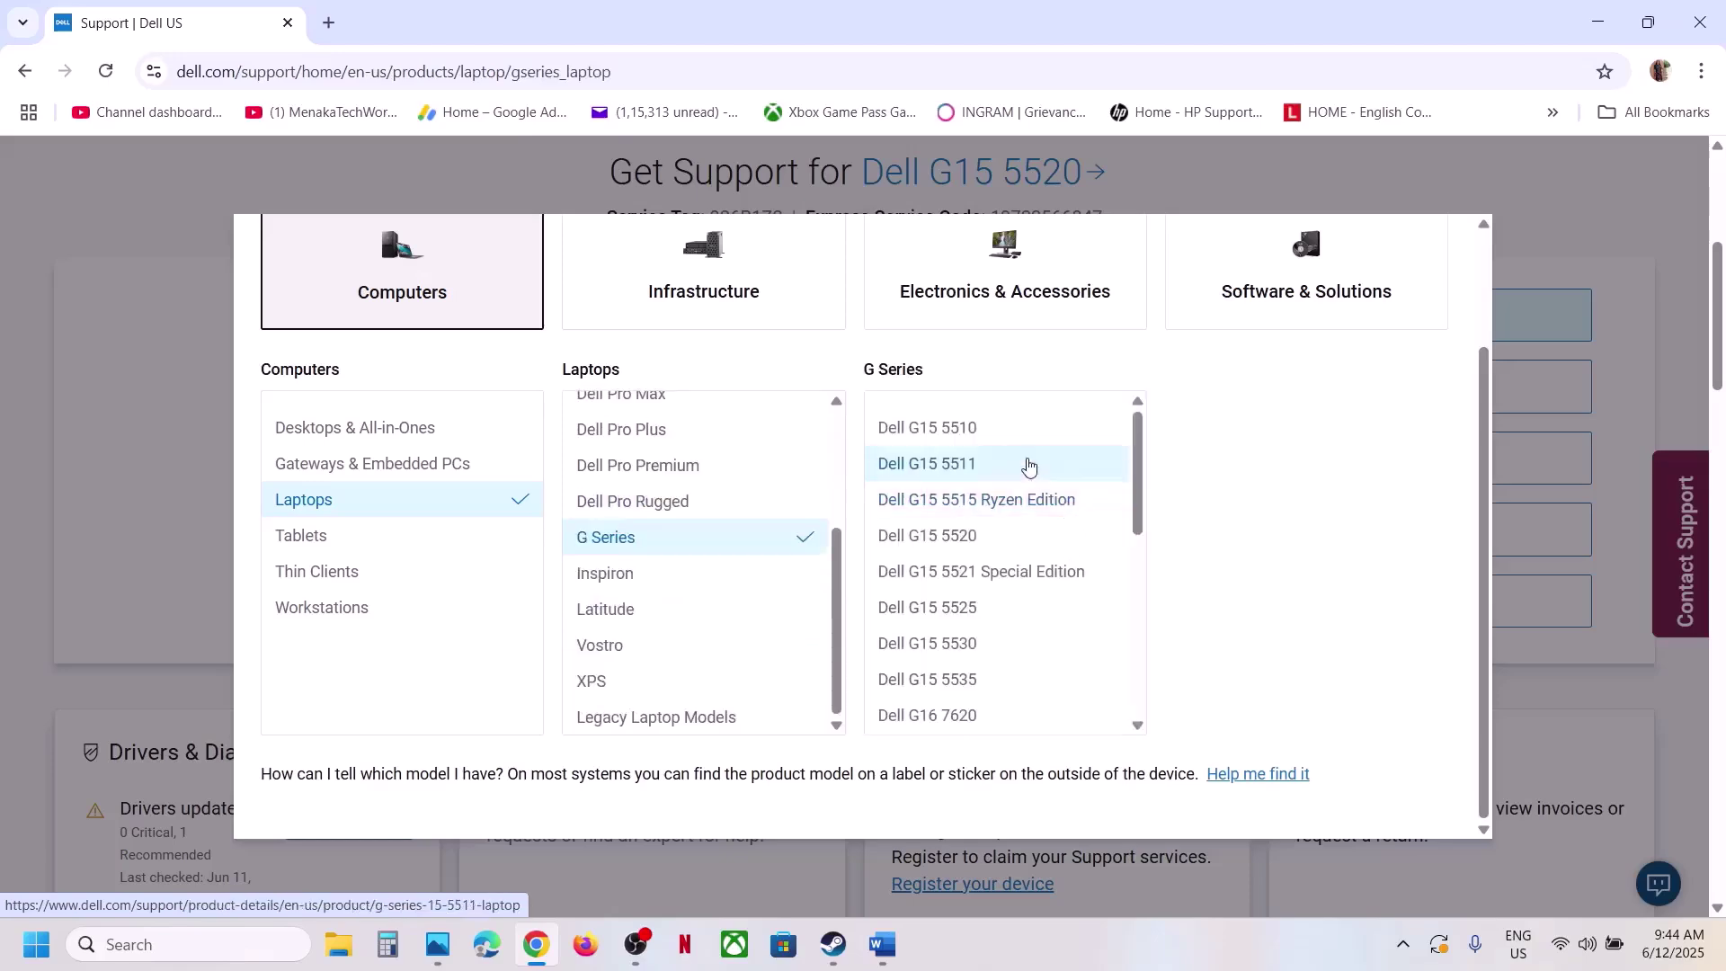
left_click(978, 435)
left_click(1310, 629)
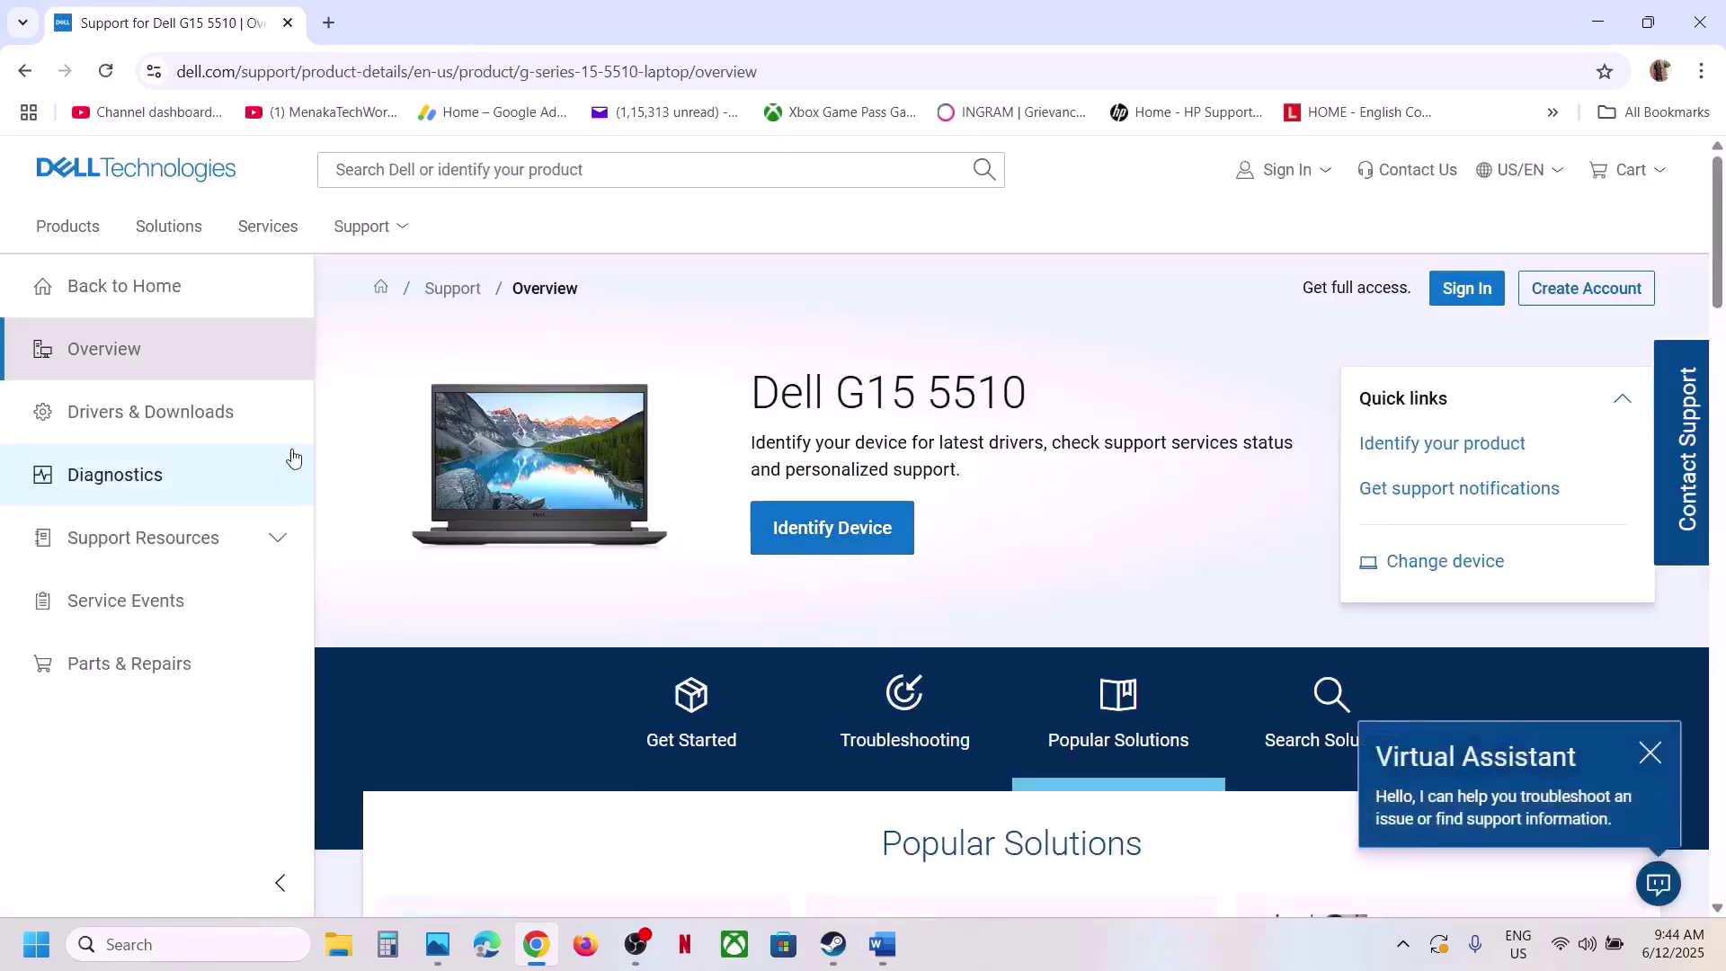
Open the Drivers & Downloads page for the Dell G15 5510 and show its list of specific drivers
scroll(194, 366, "down", 2)
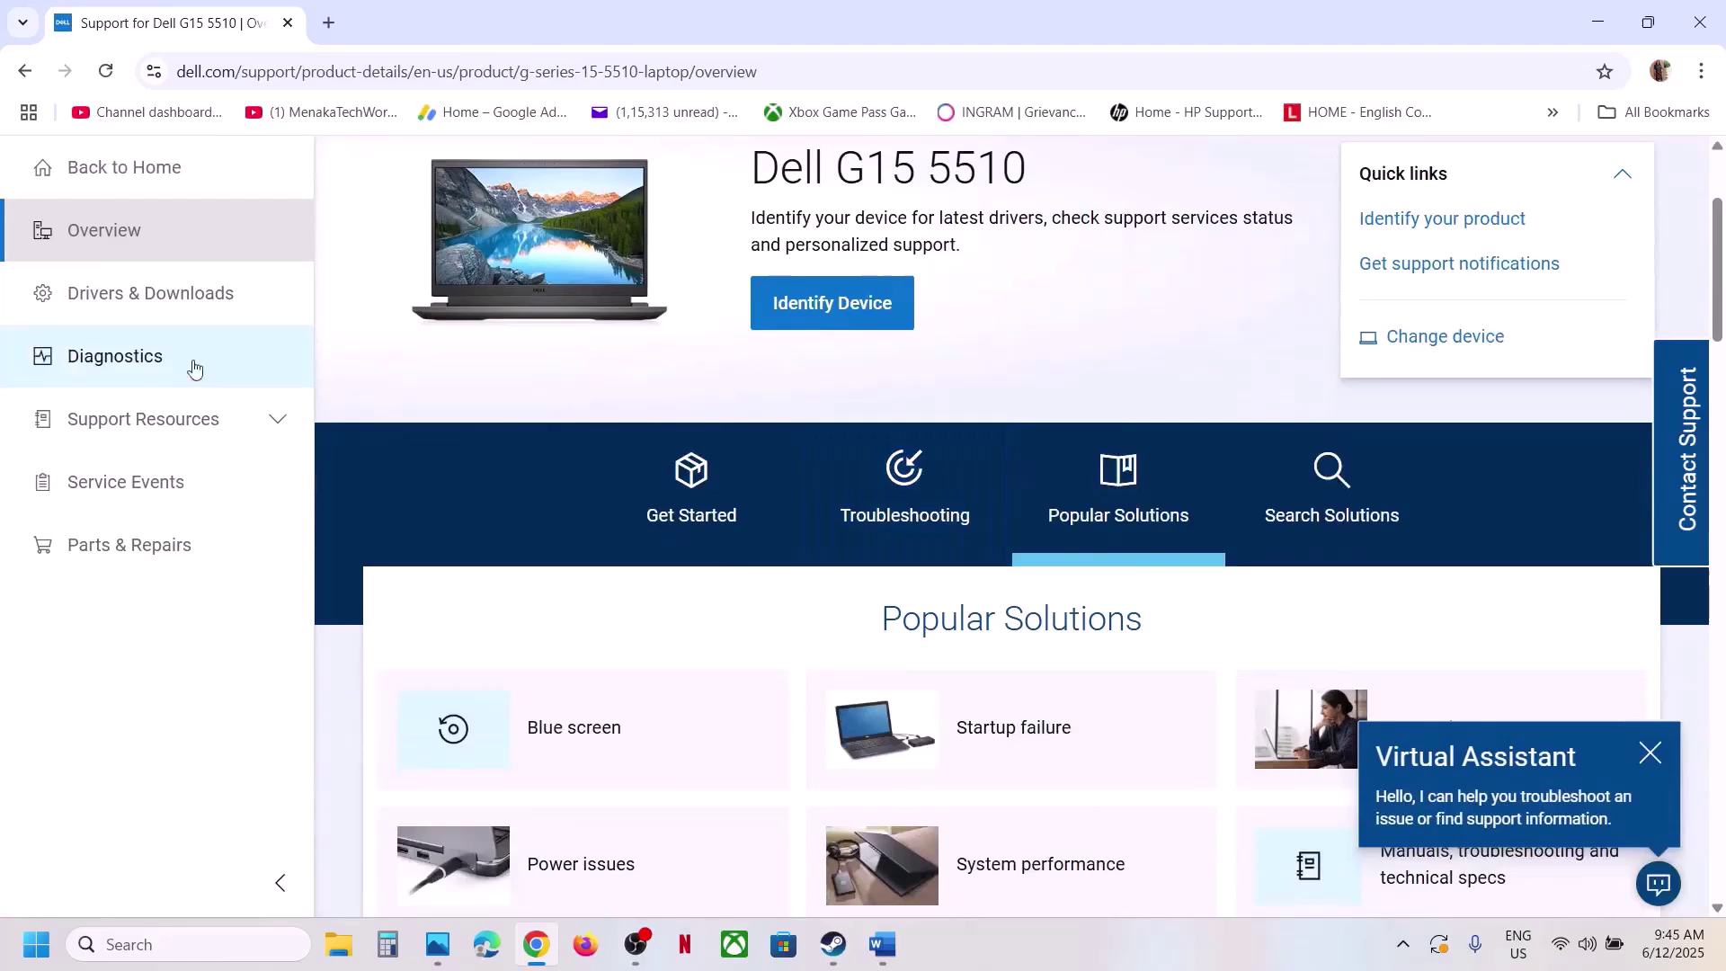
left_click(127, 293)
scroll(1208, 453, "down", 2)
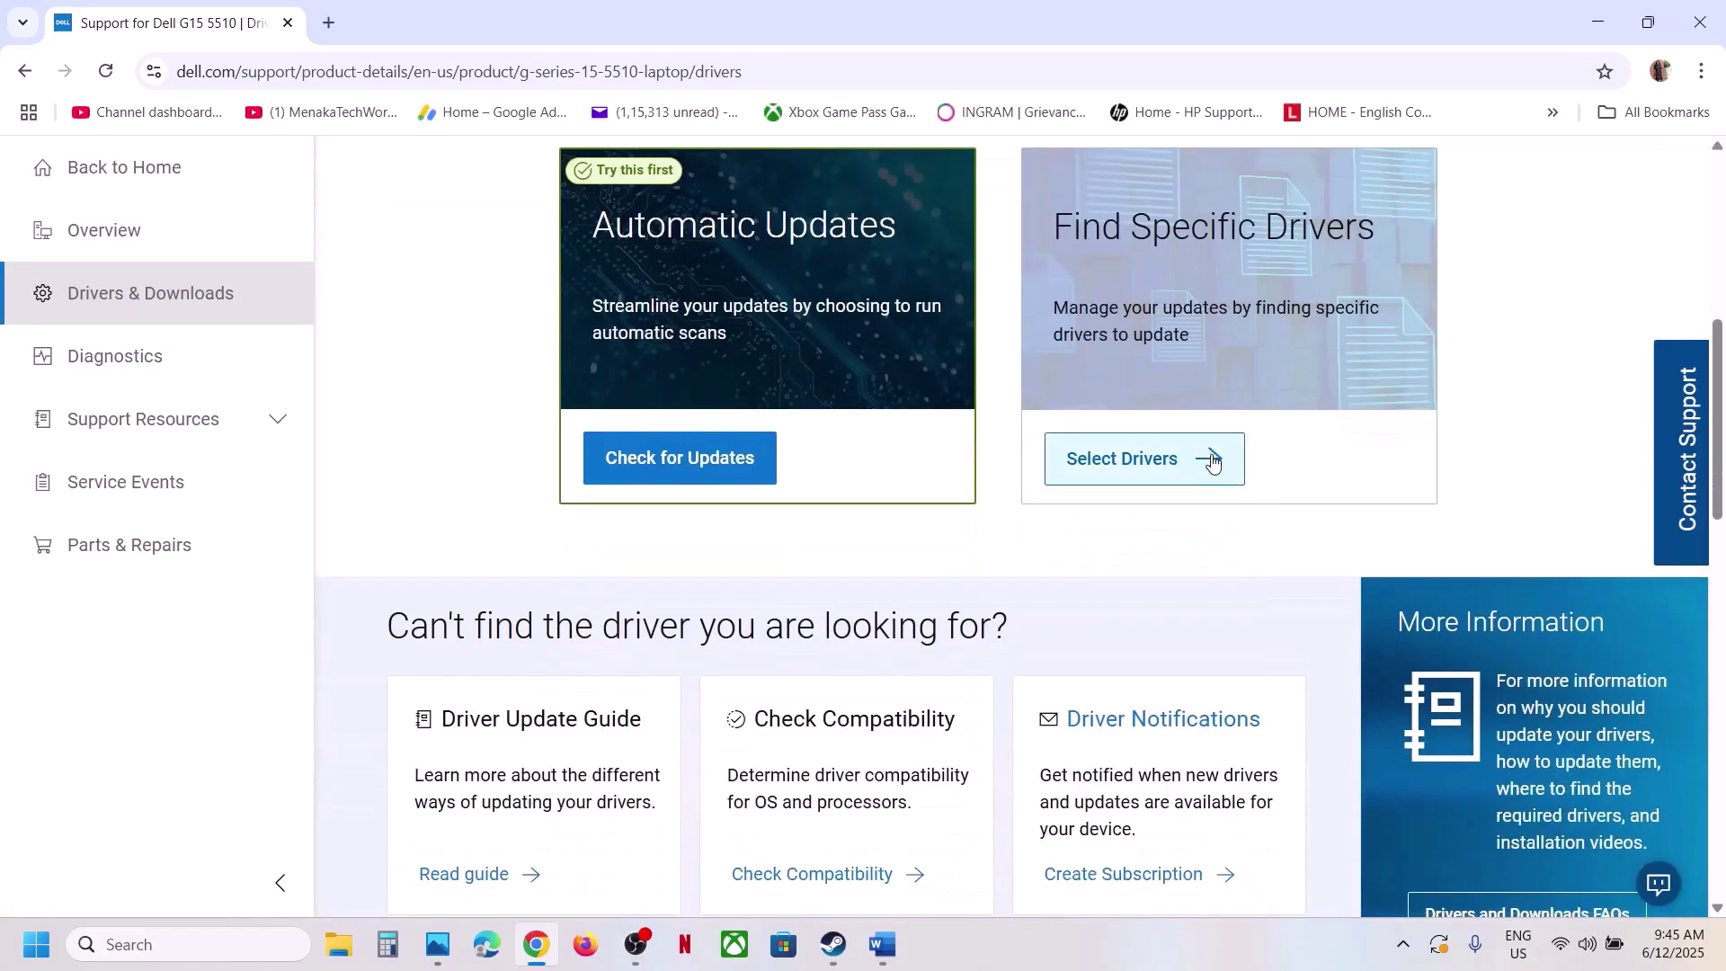
left_click(1205, 458)
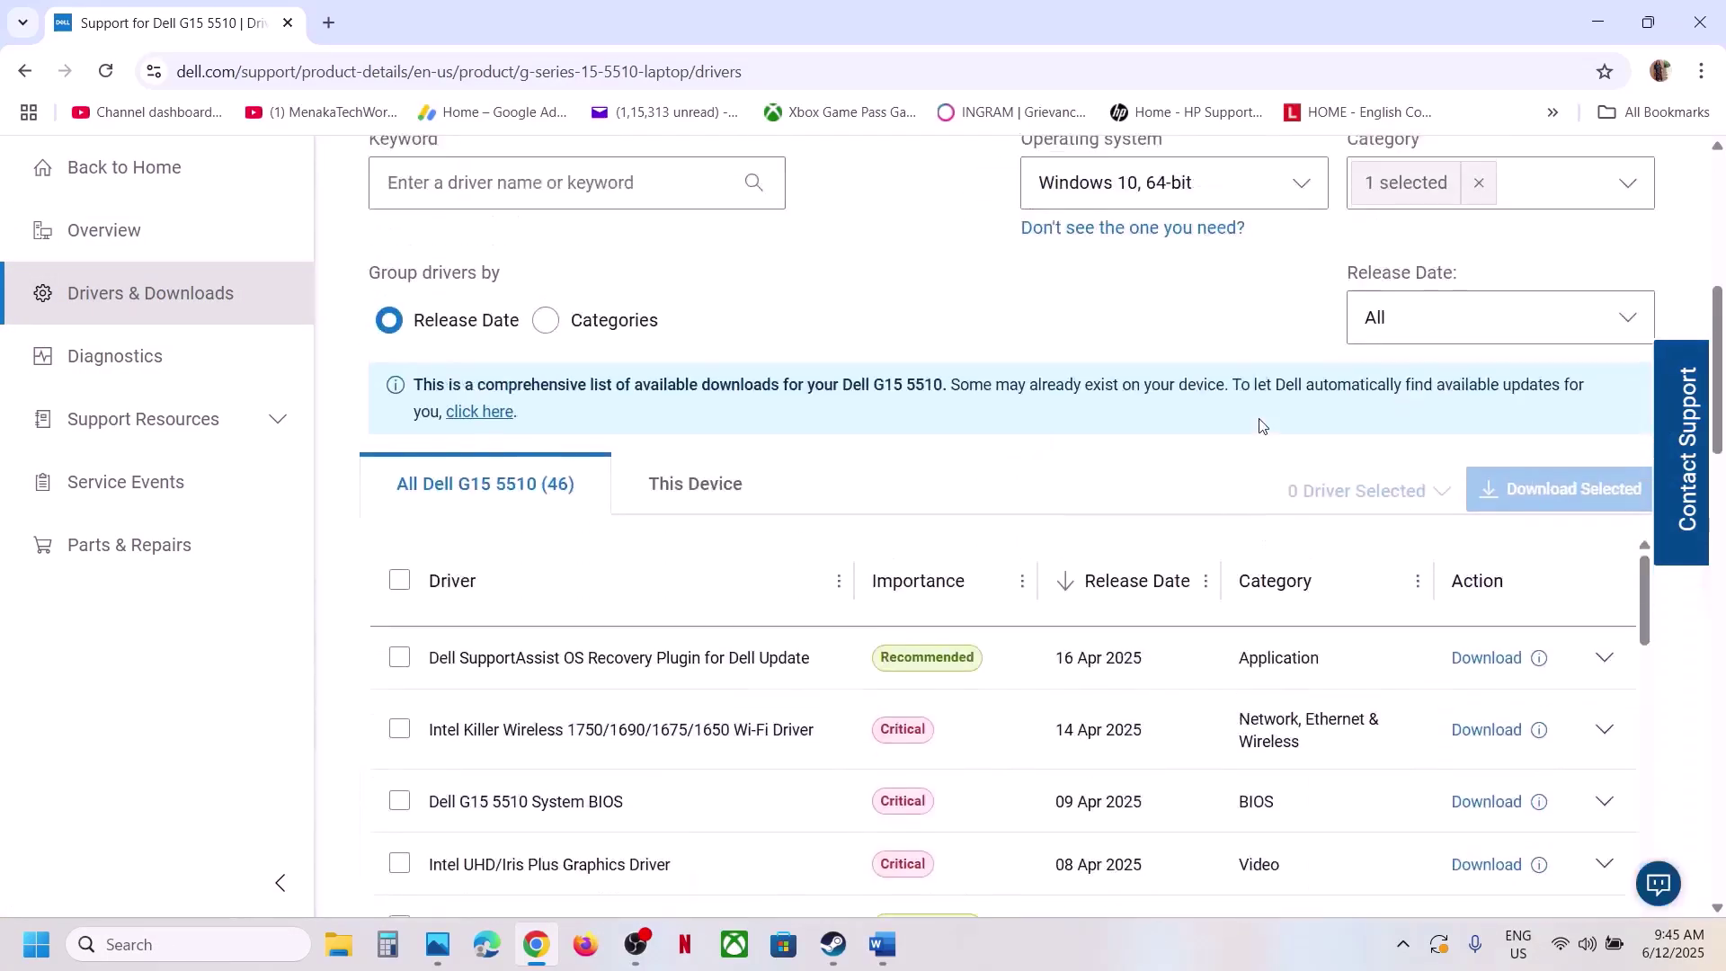
Filter the drivers for Windows 11 and download the Dell G15 5510 System BIOS
left_click(1168, 212)
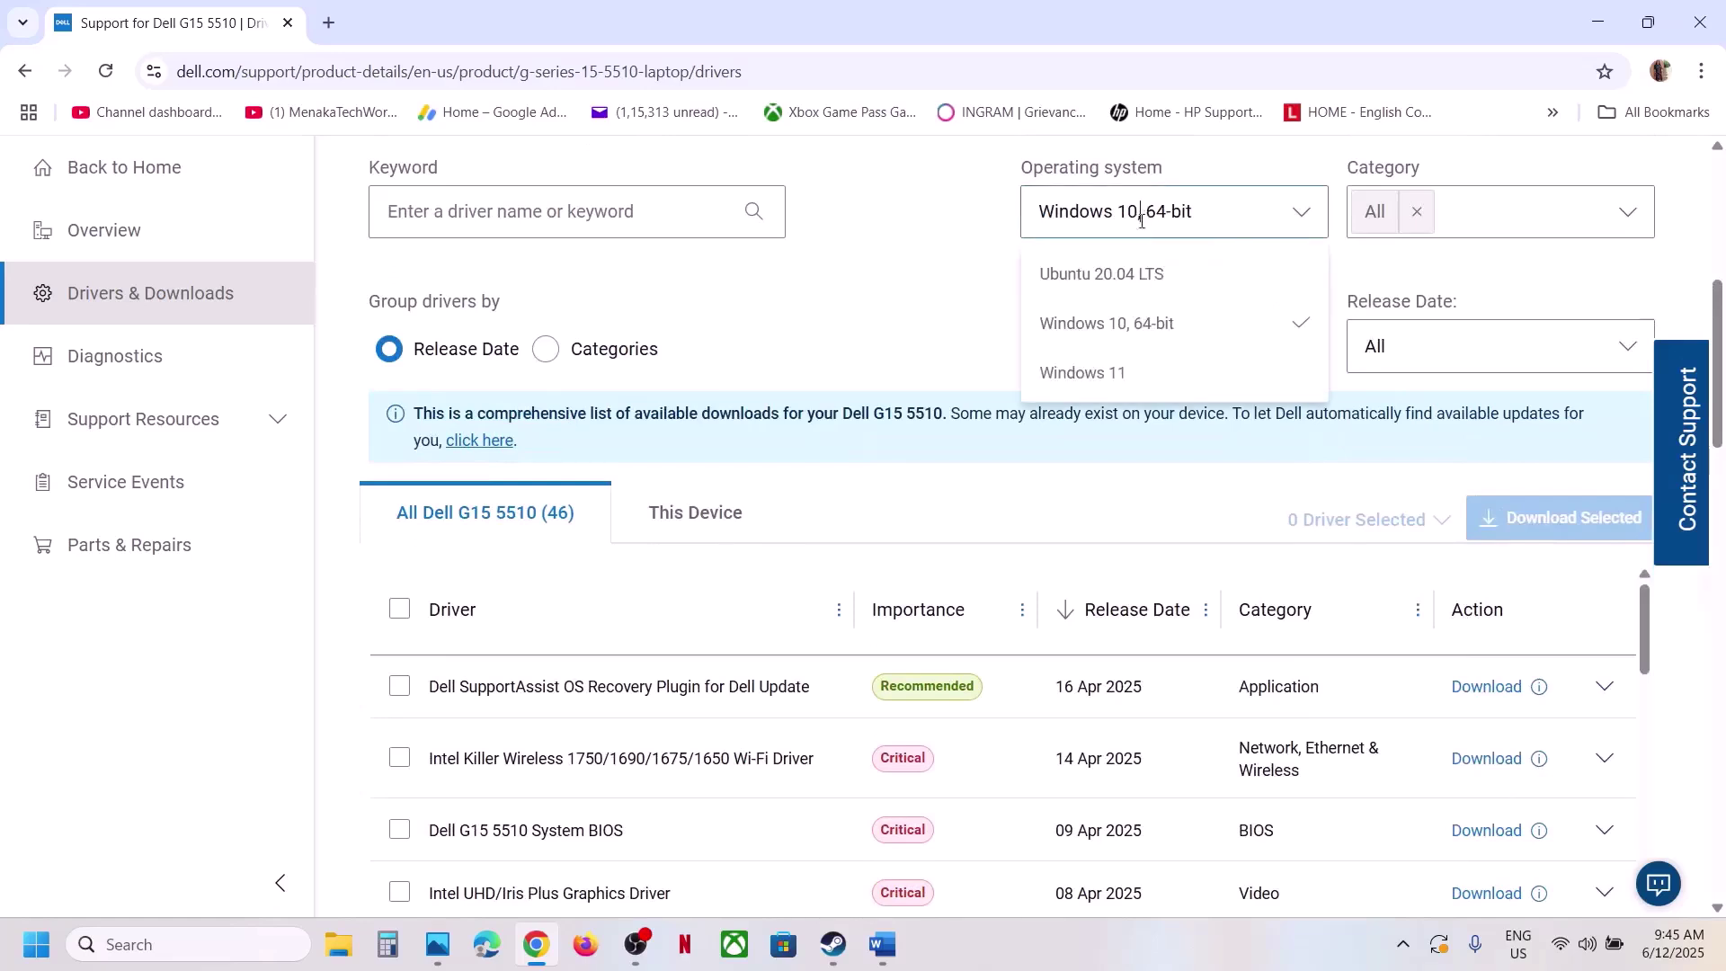
left_click(1119, 375)
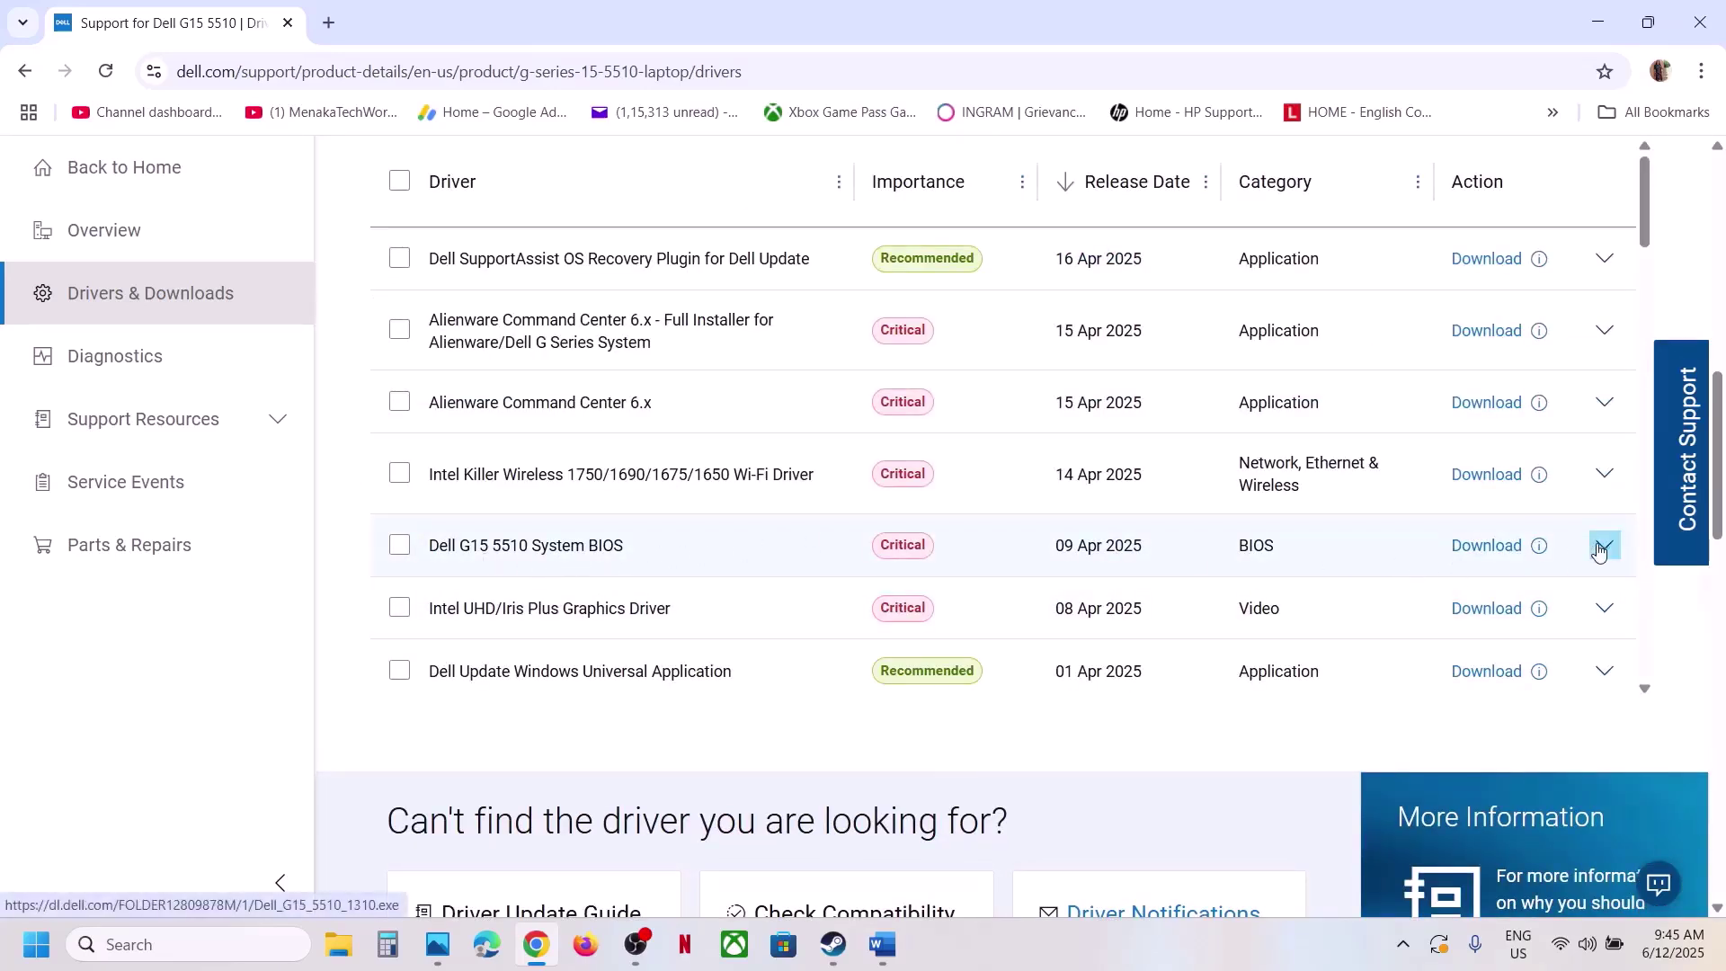
left_click(1498, 557)
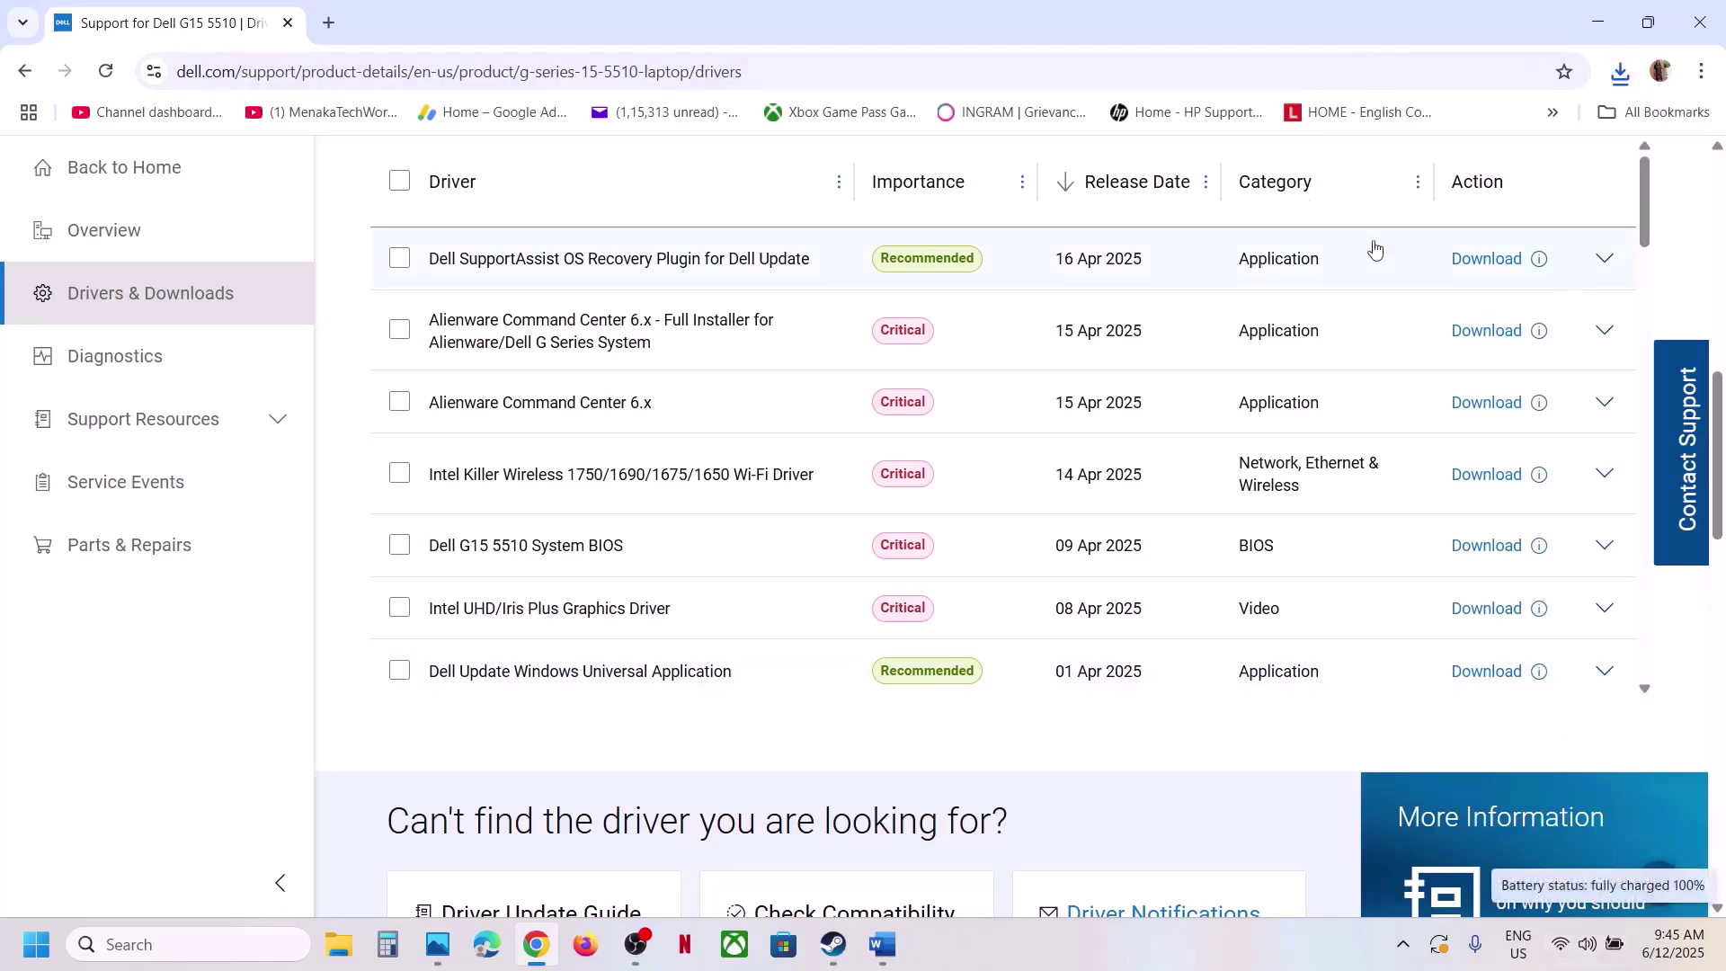
Check the laptop's battery status, and switch back to the Word document to highlight the Step 3 instruction
left_click(1584, 952)
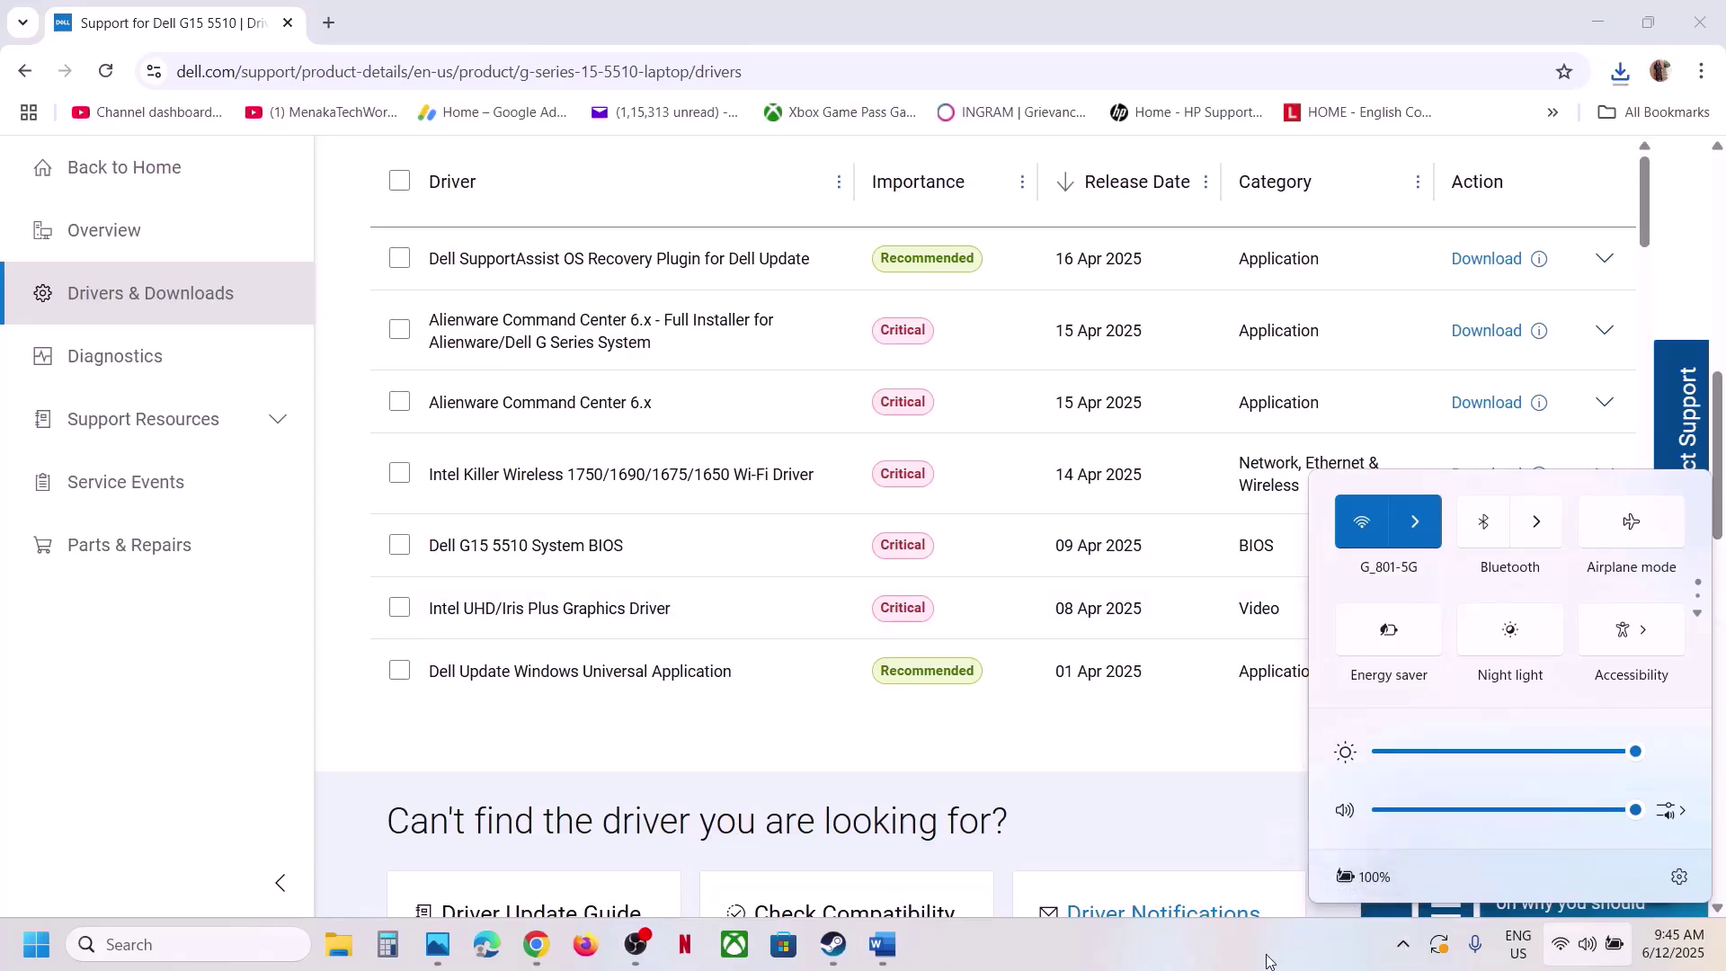
left_click(825, 903)
mouse_move(850, 935)
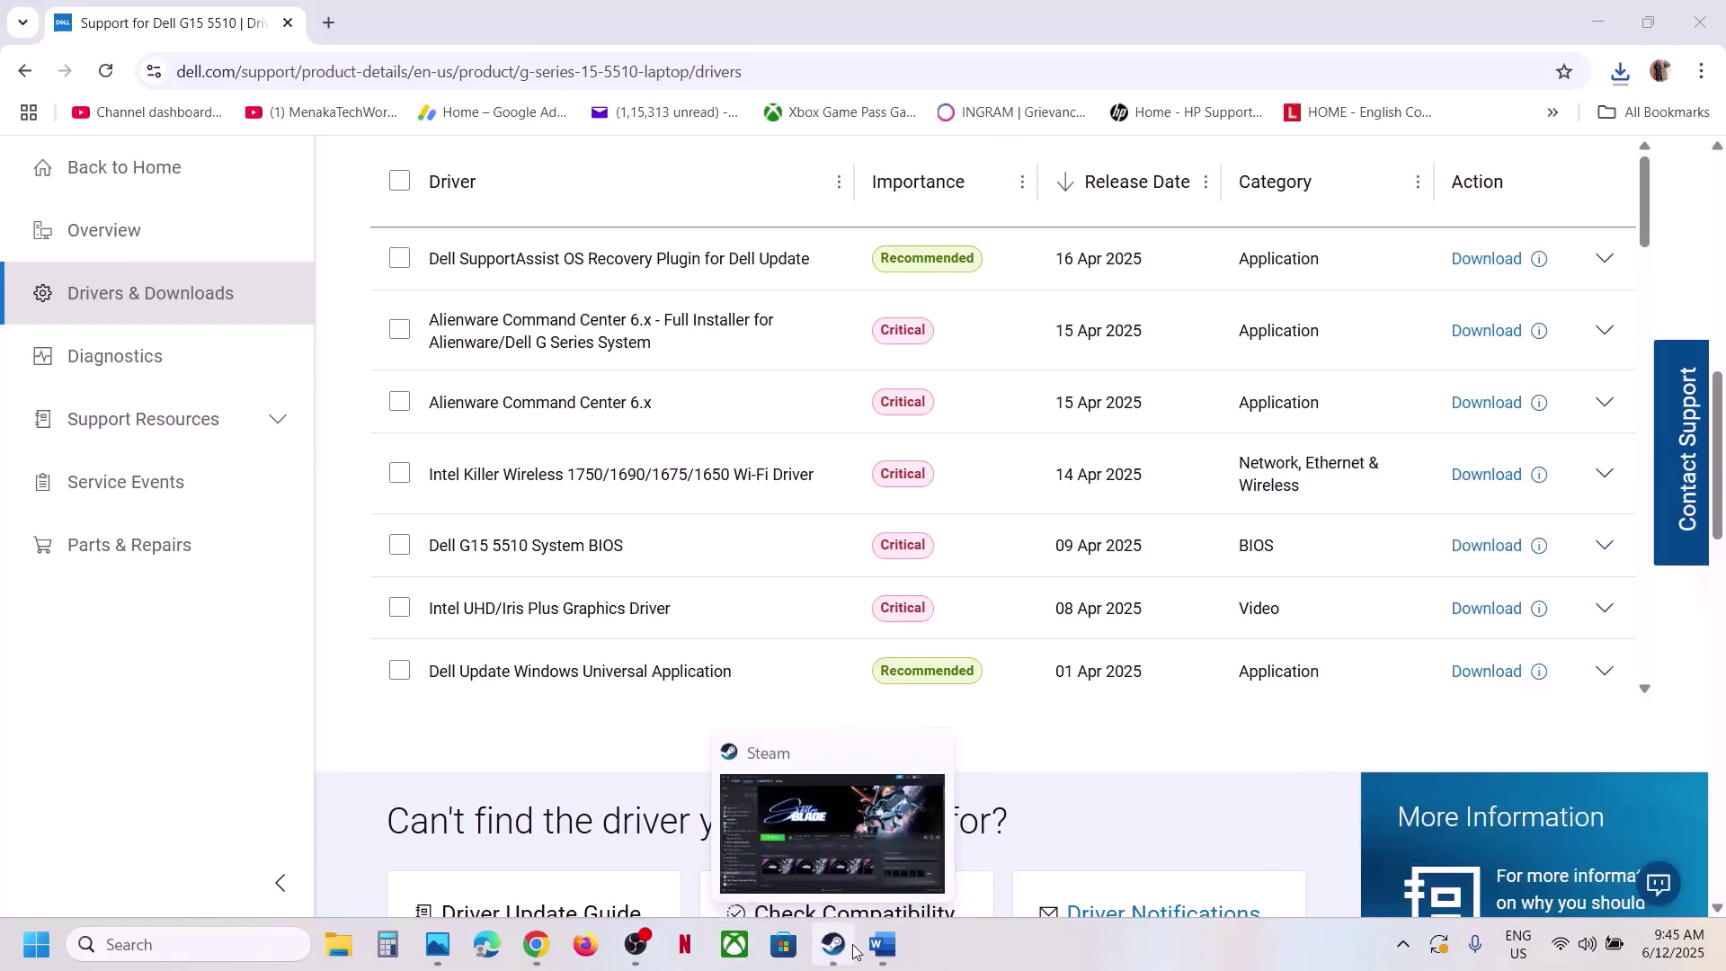
left_click(849, 945)
left_click(881, 943)
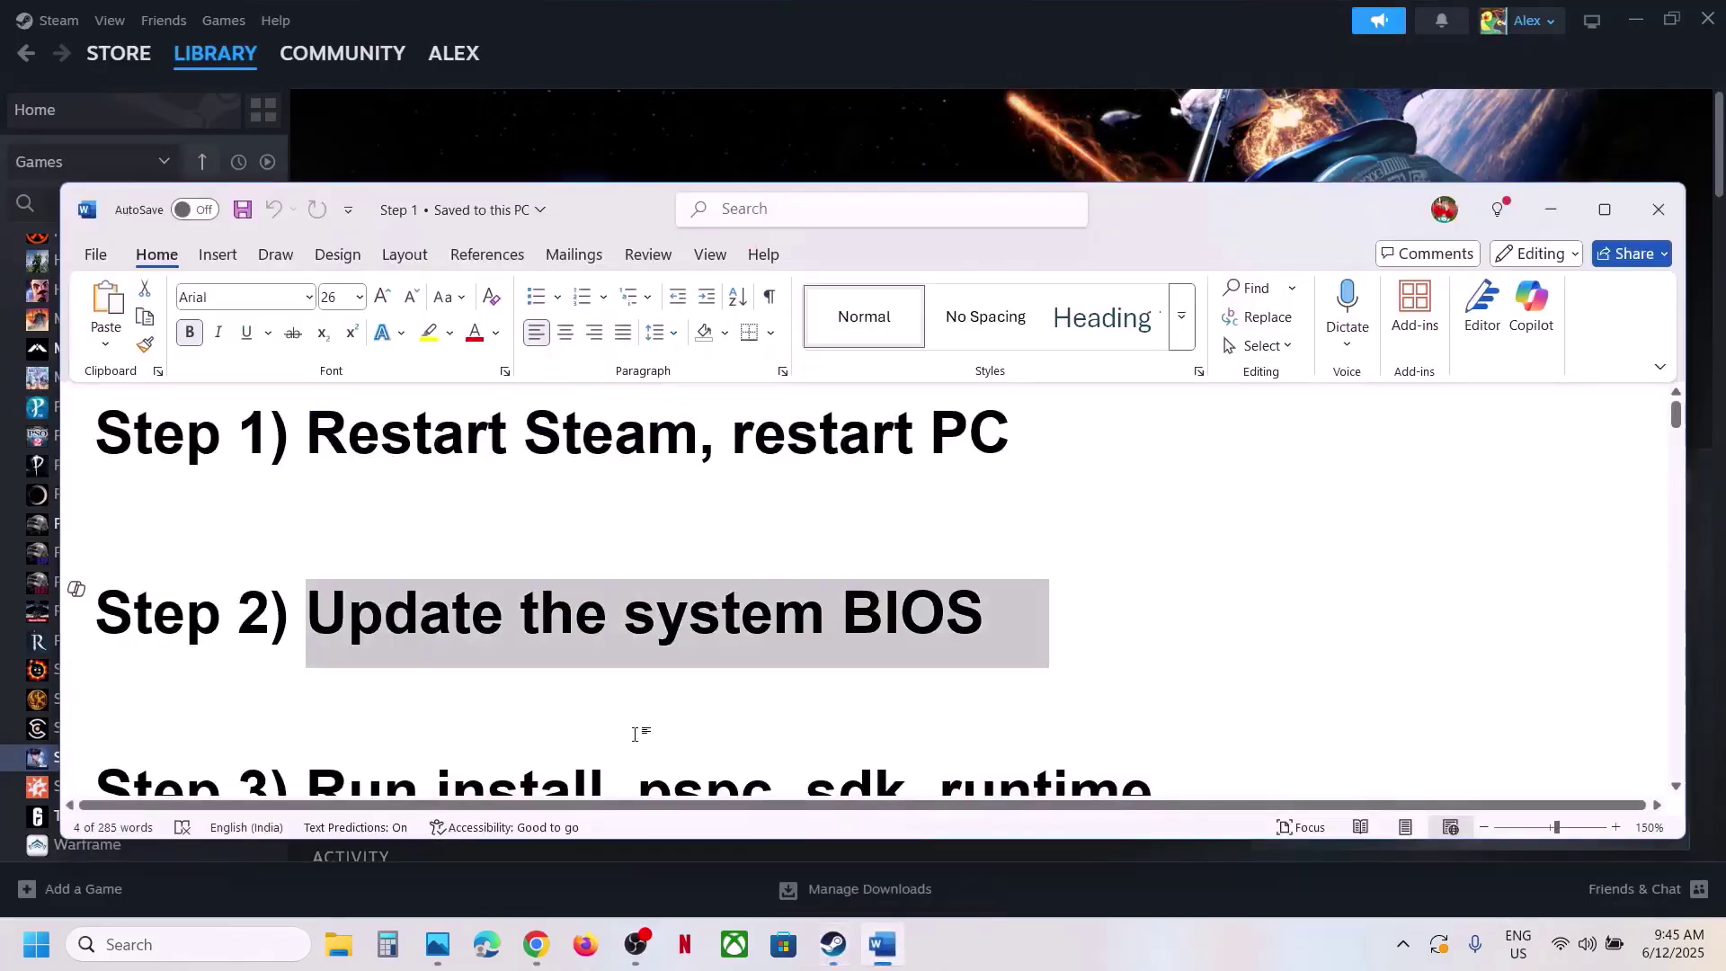
scroll(635, 735, "down", 3)
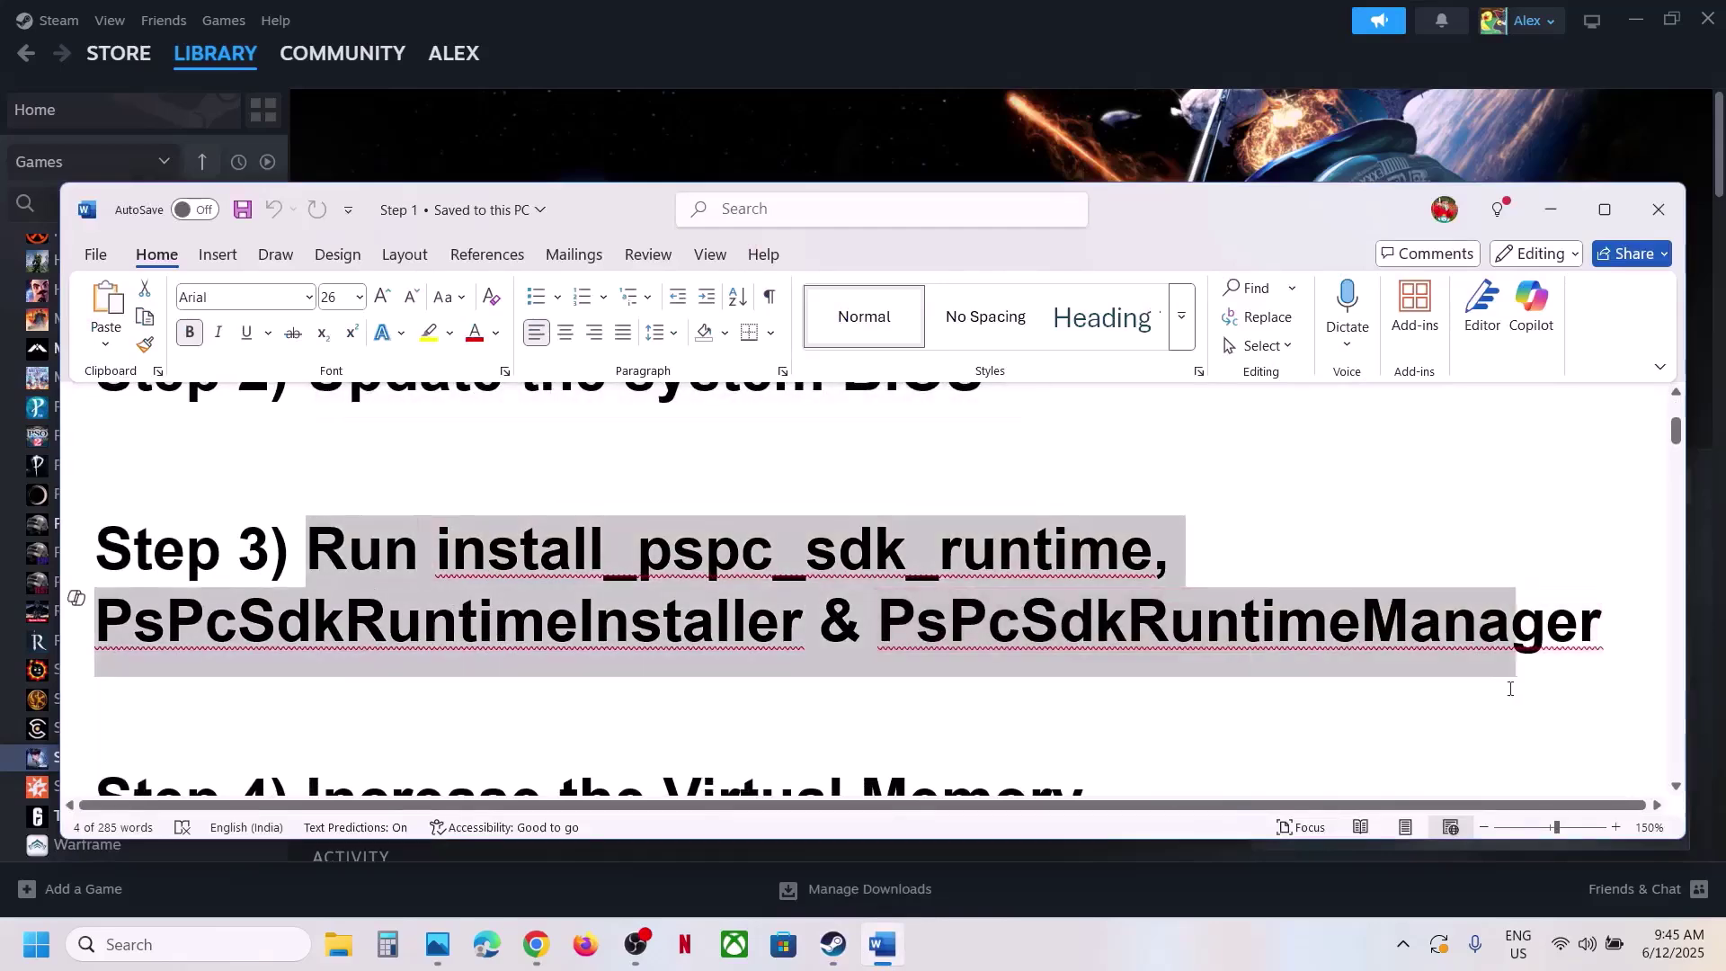
Switch to Steam and browse the local files of Stellar Blade
left_click(1033, 68)
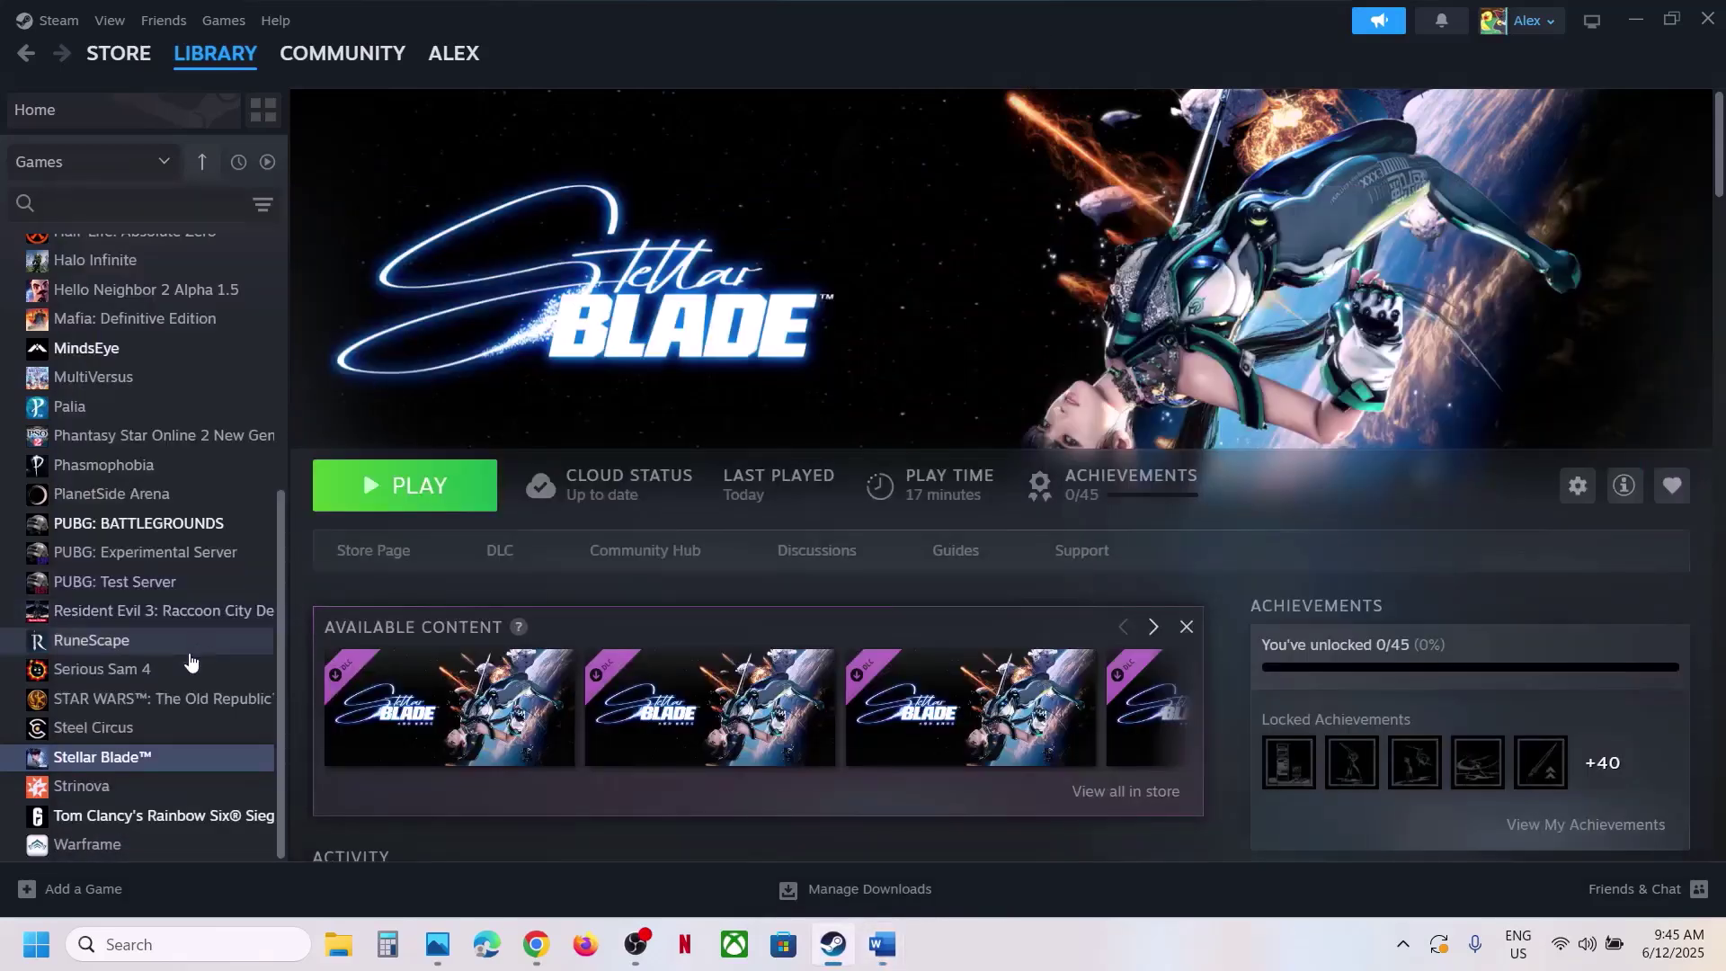
right_click(148, 753)
mouse_move(225, 688)
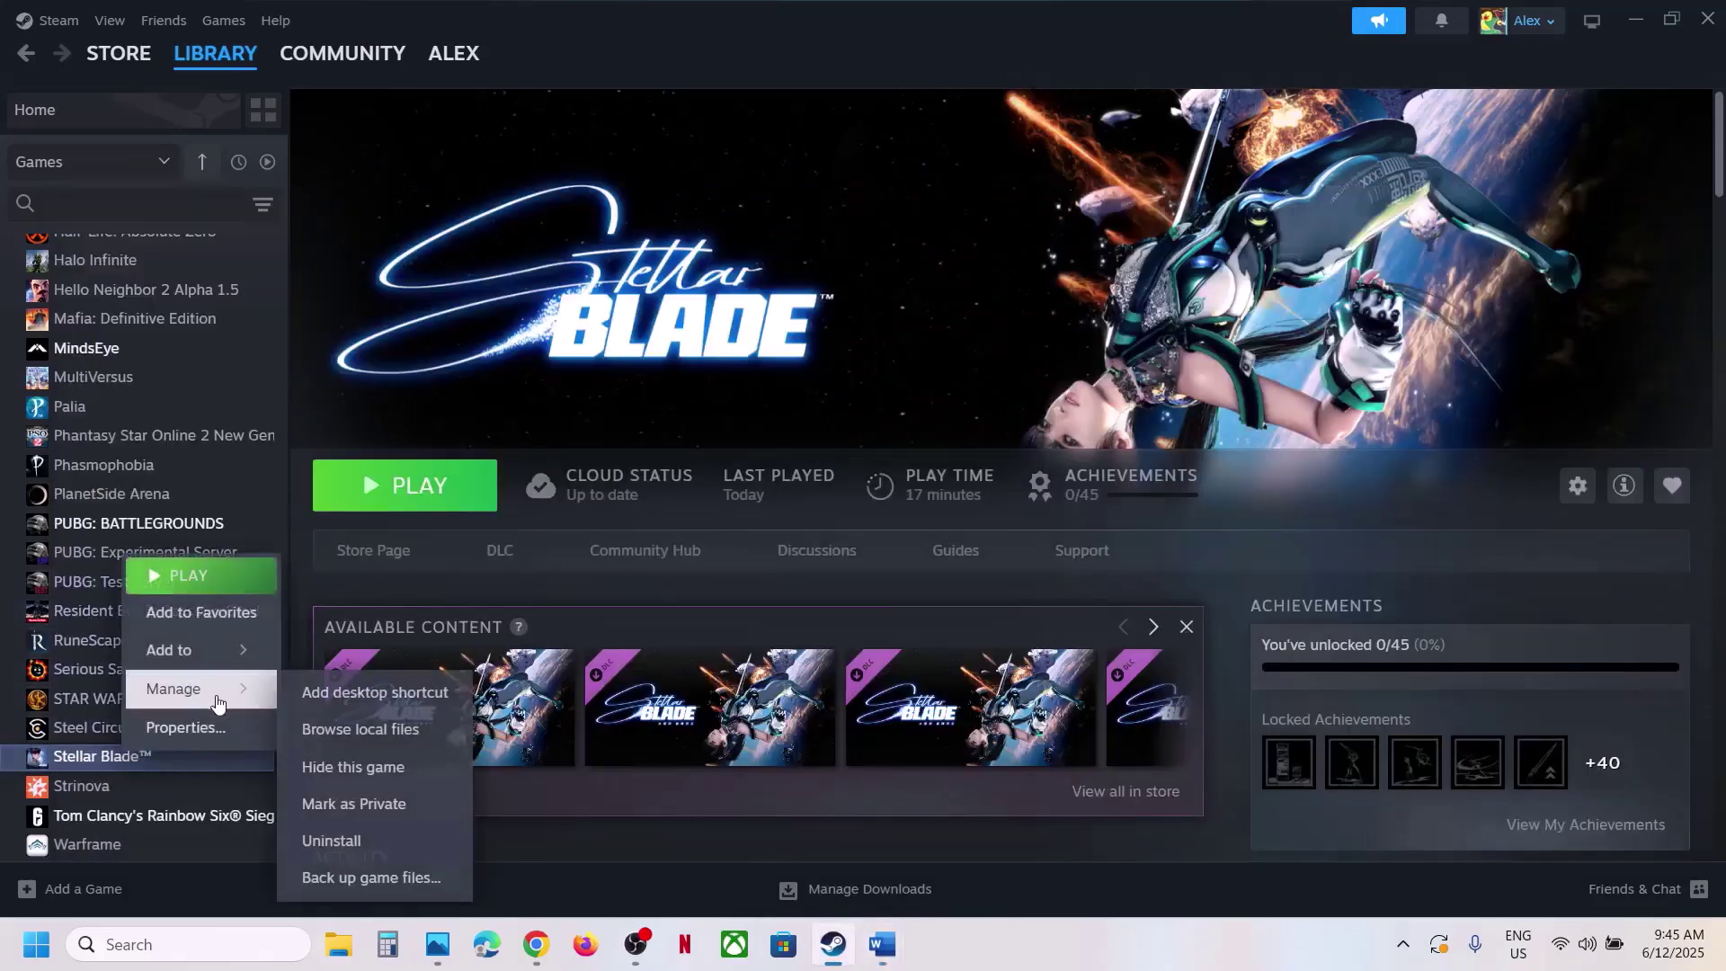
left_click(381, 728)
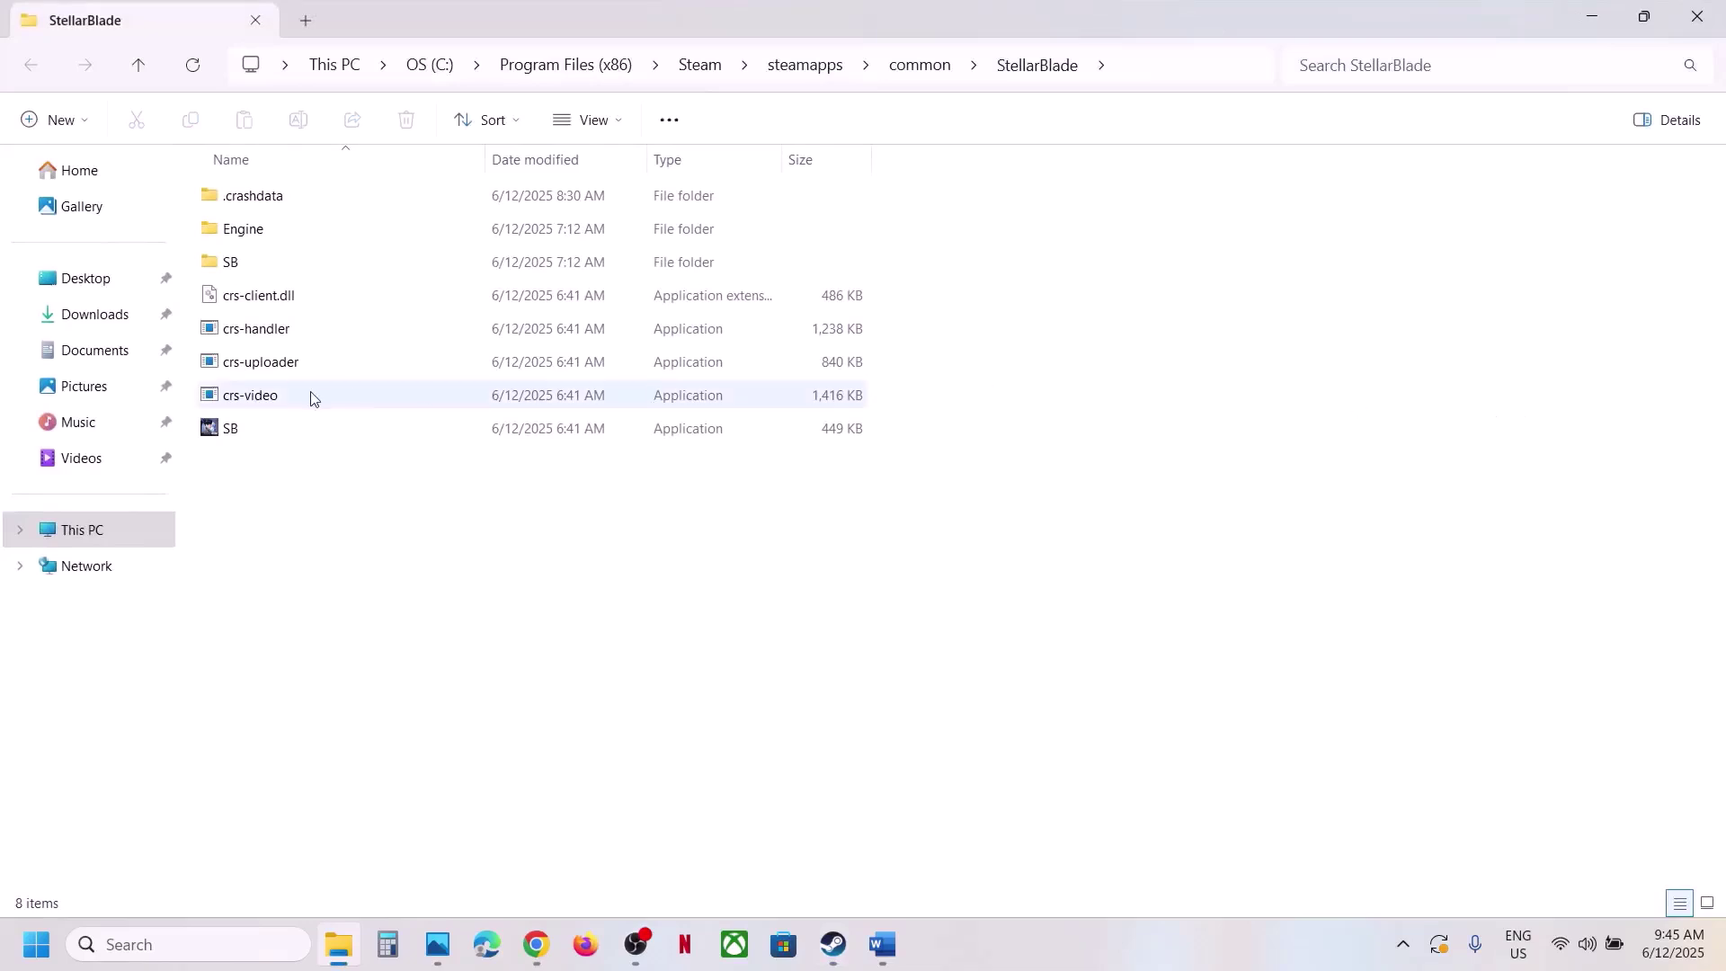
Navigate from the StellarBlade folder through SB and Binaries to the Win64 folder
left_click(266, 264)
double_click(278, 261)
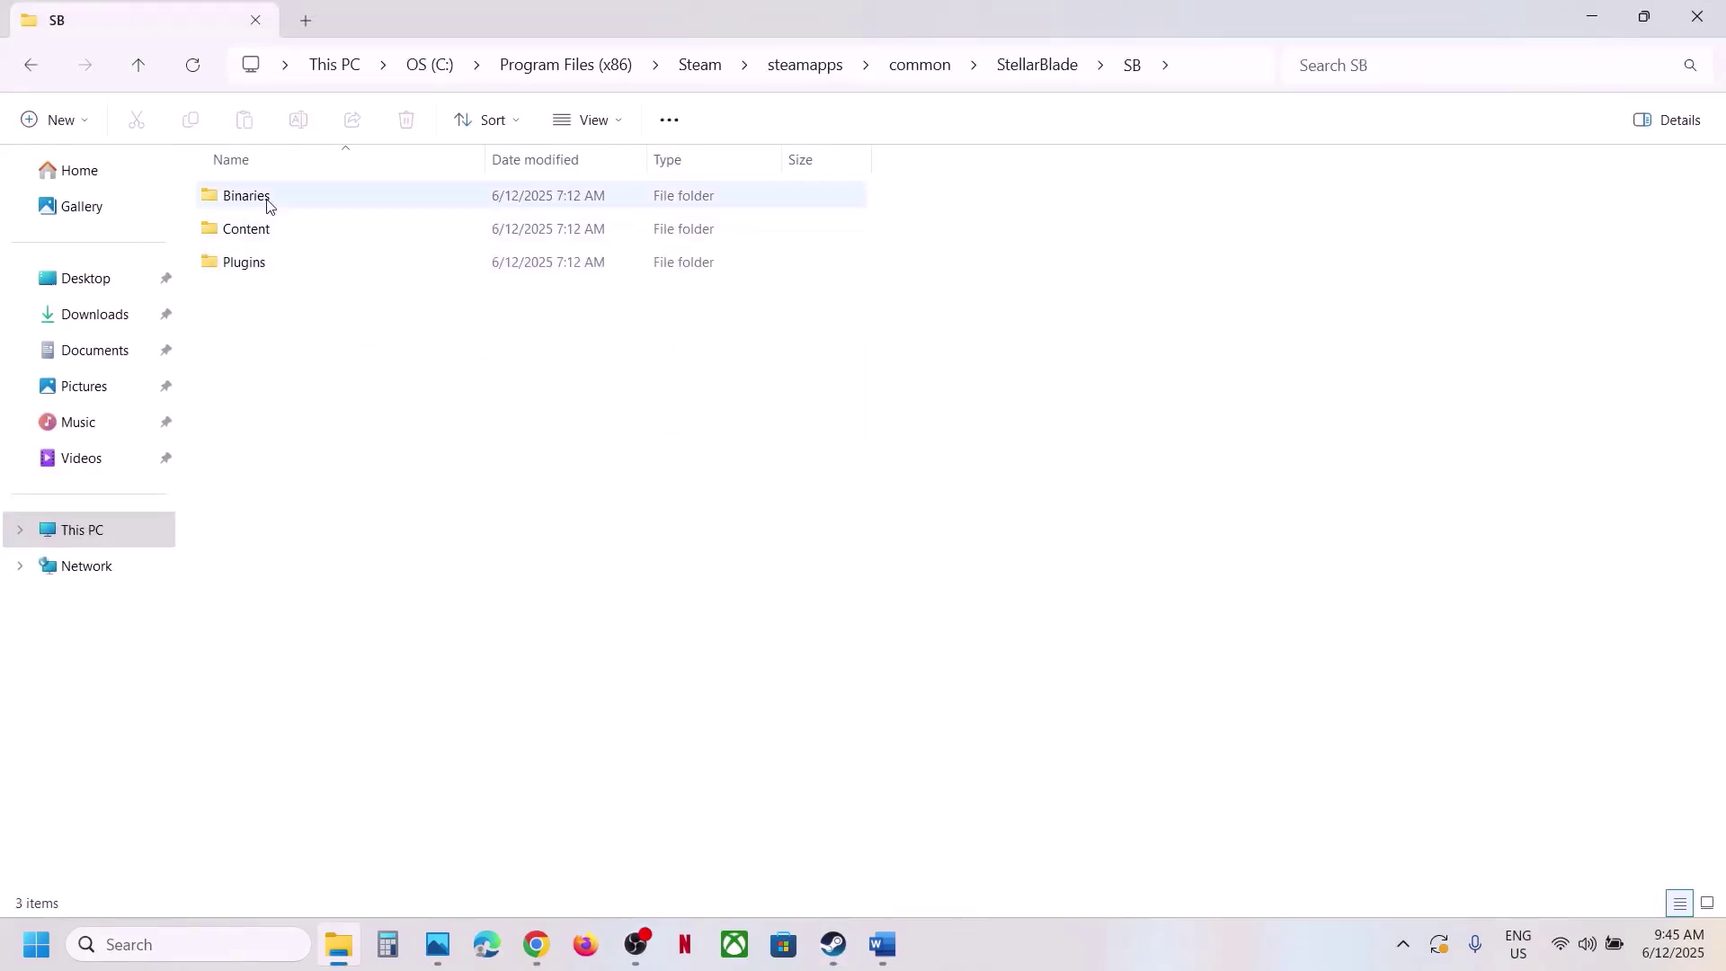
double_click(268, 197)
double_click(291, 208)
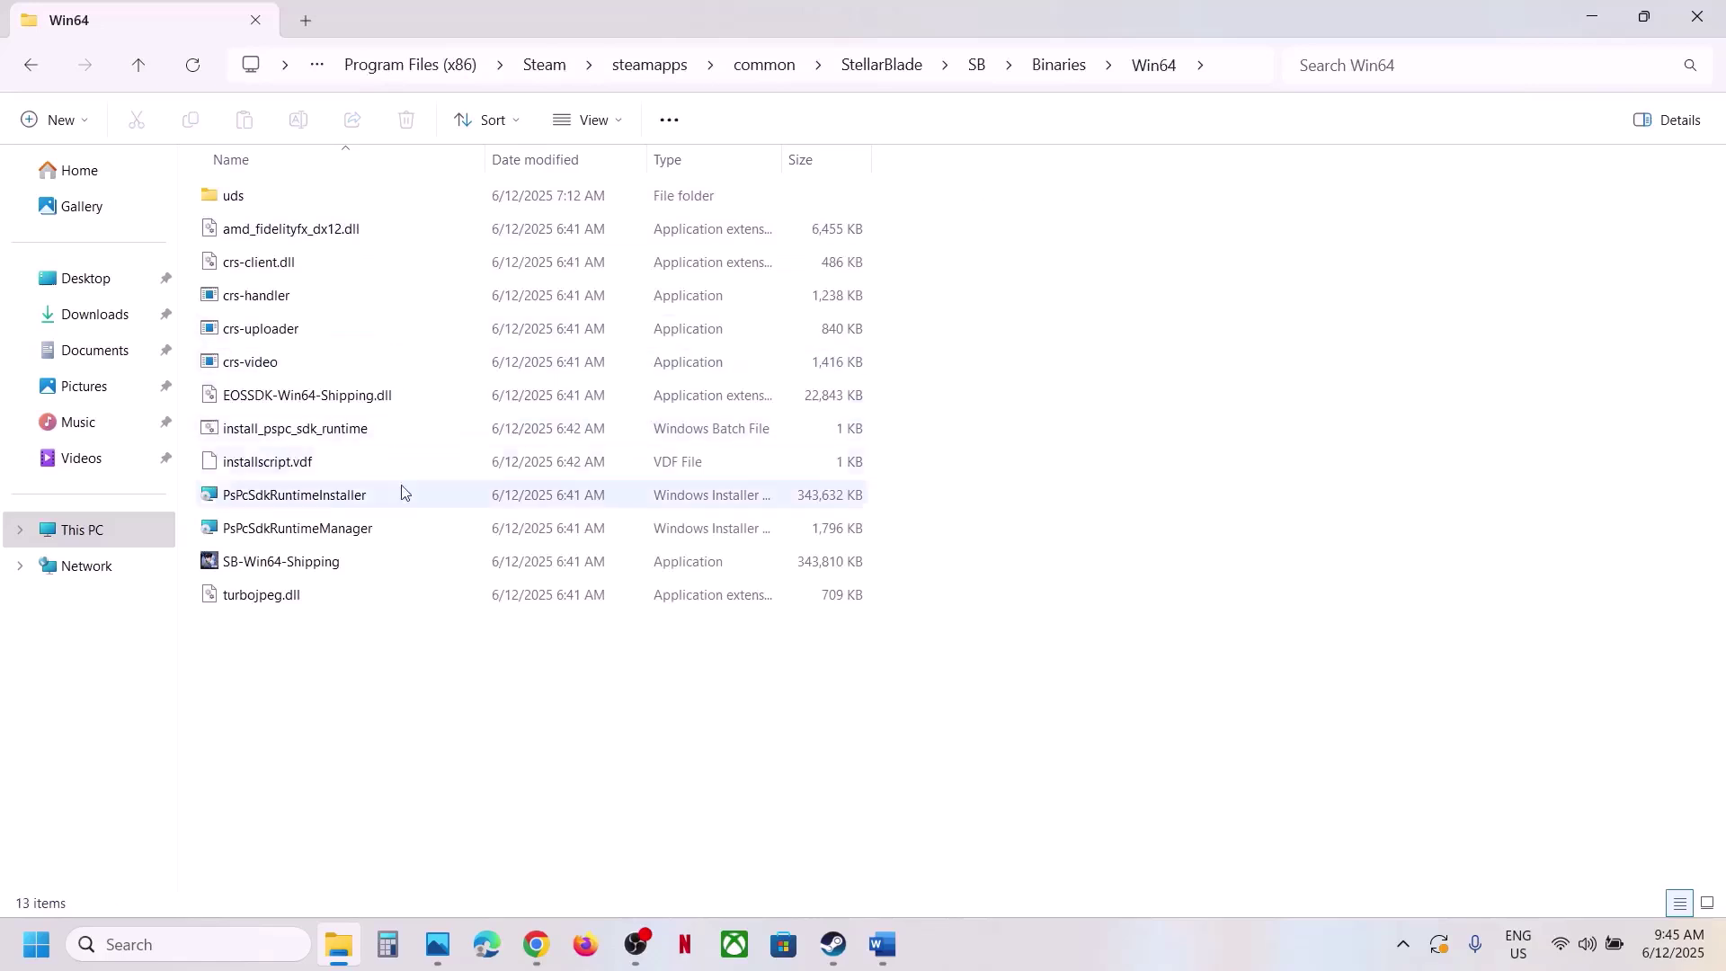
Run the install_pspc_sdk_runtime batch file as administrator
left_click(297, 440)
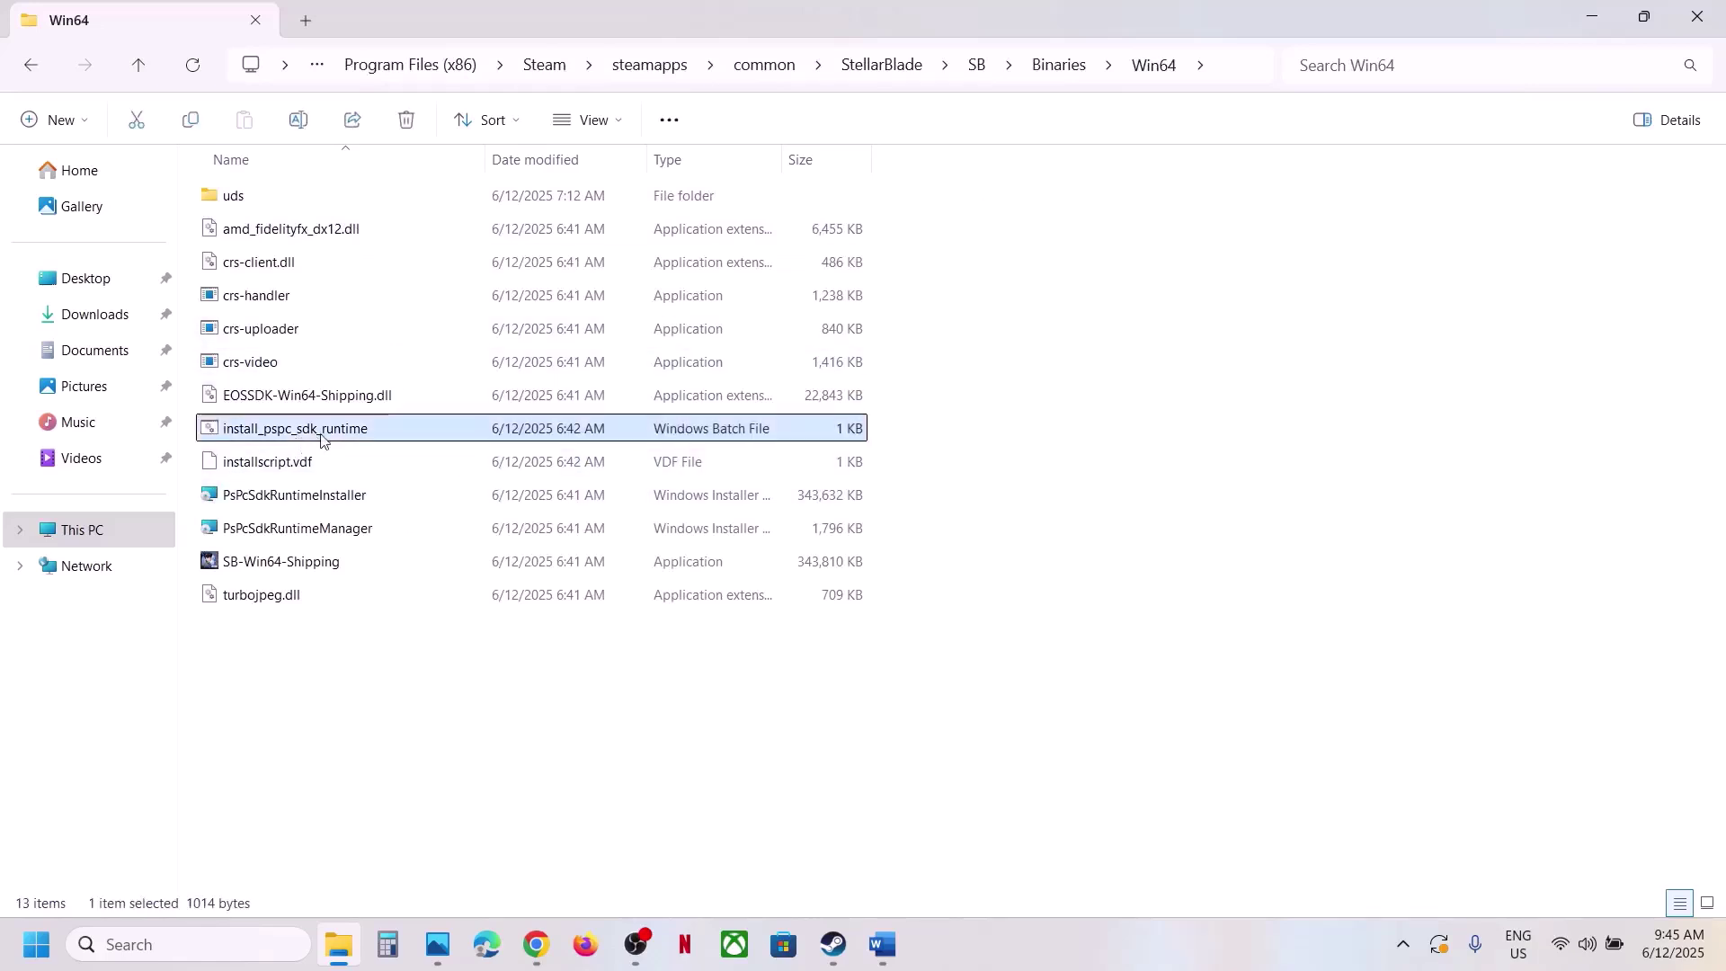
right_click(330, 438)
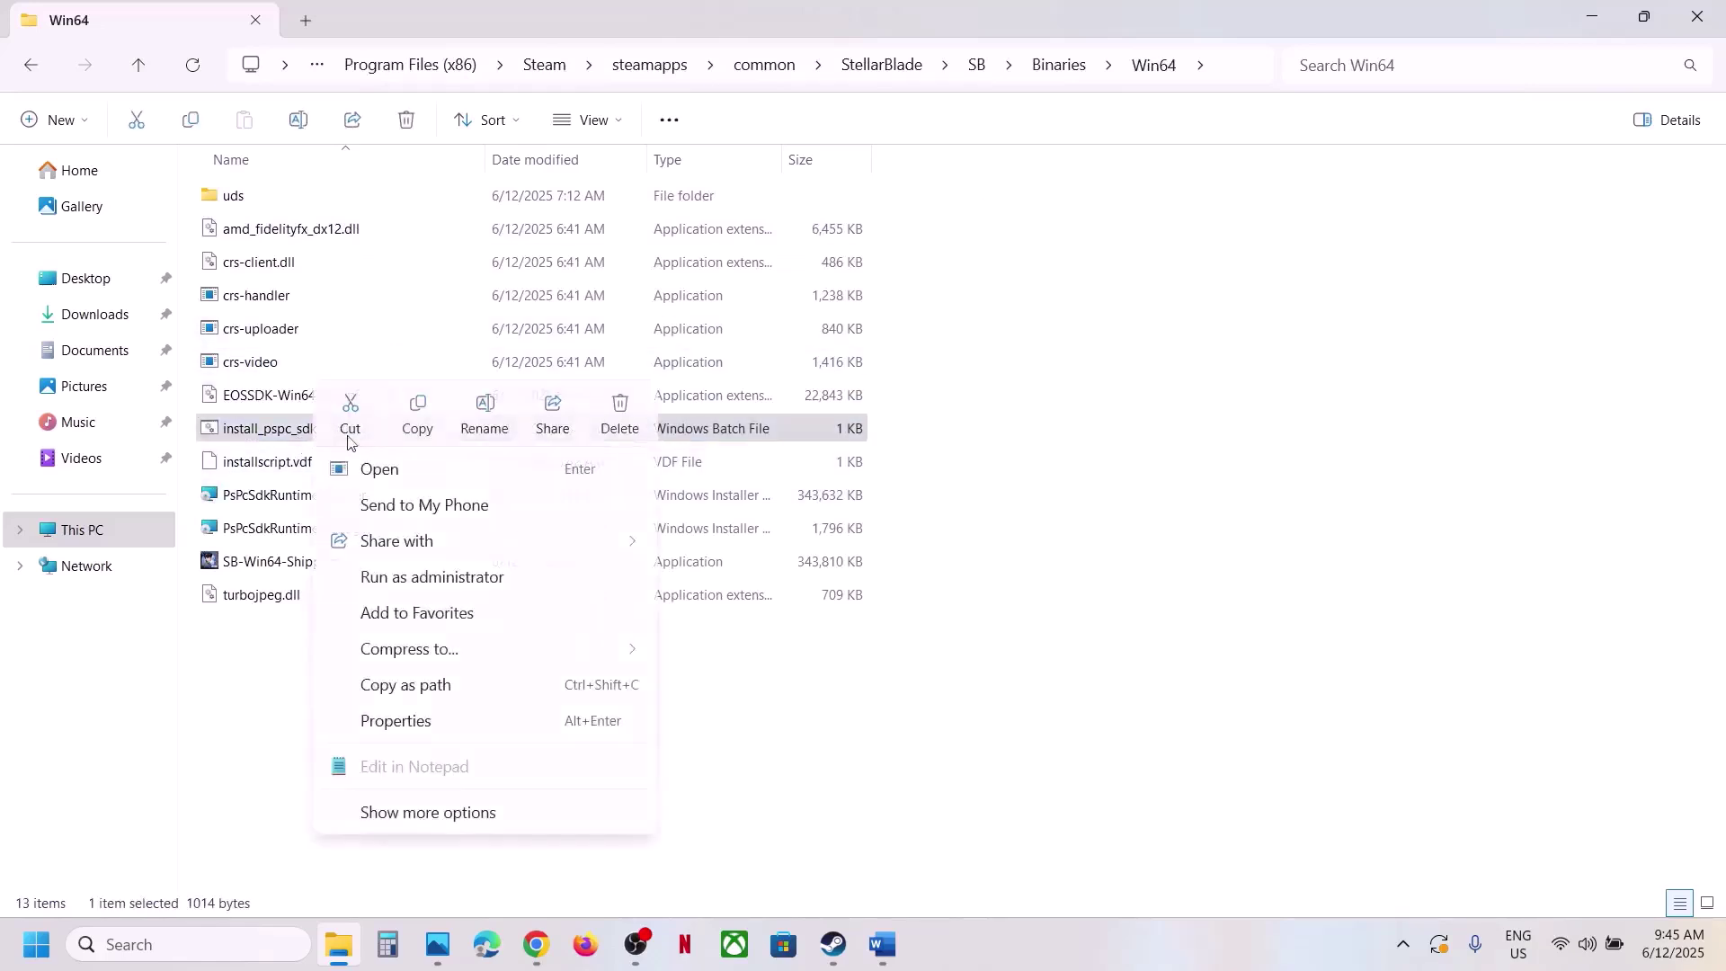
left_click(432, 577)
left_click(744, 694)
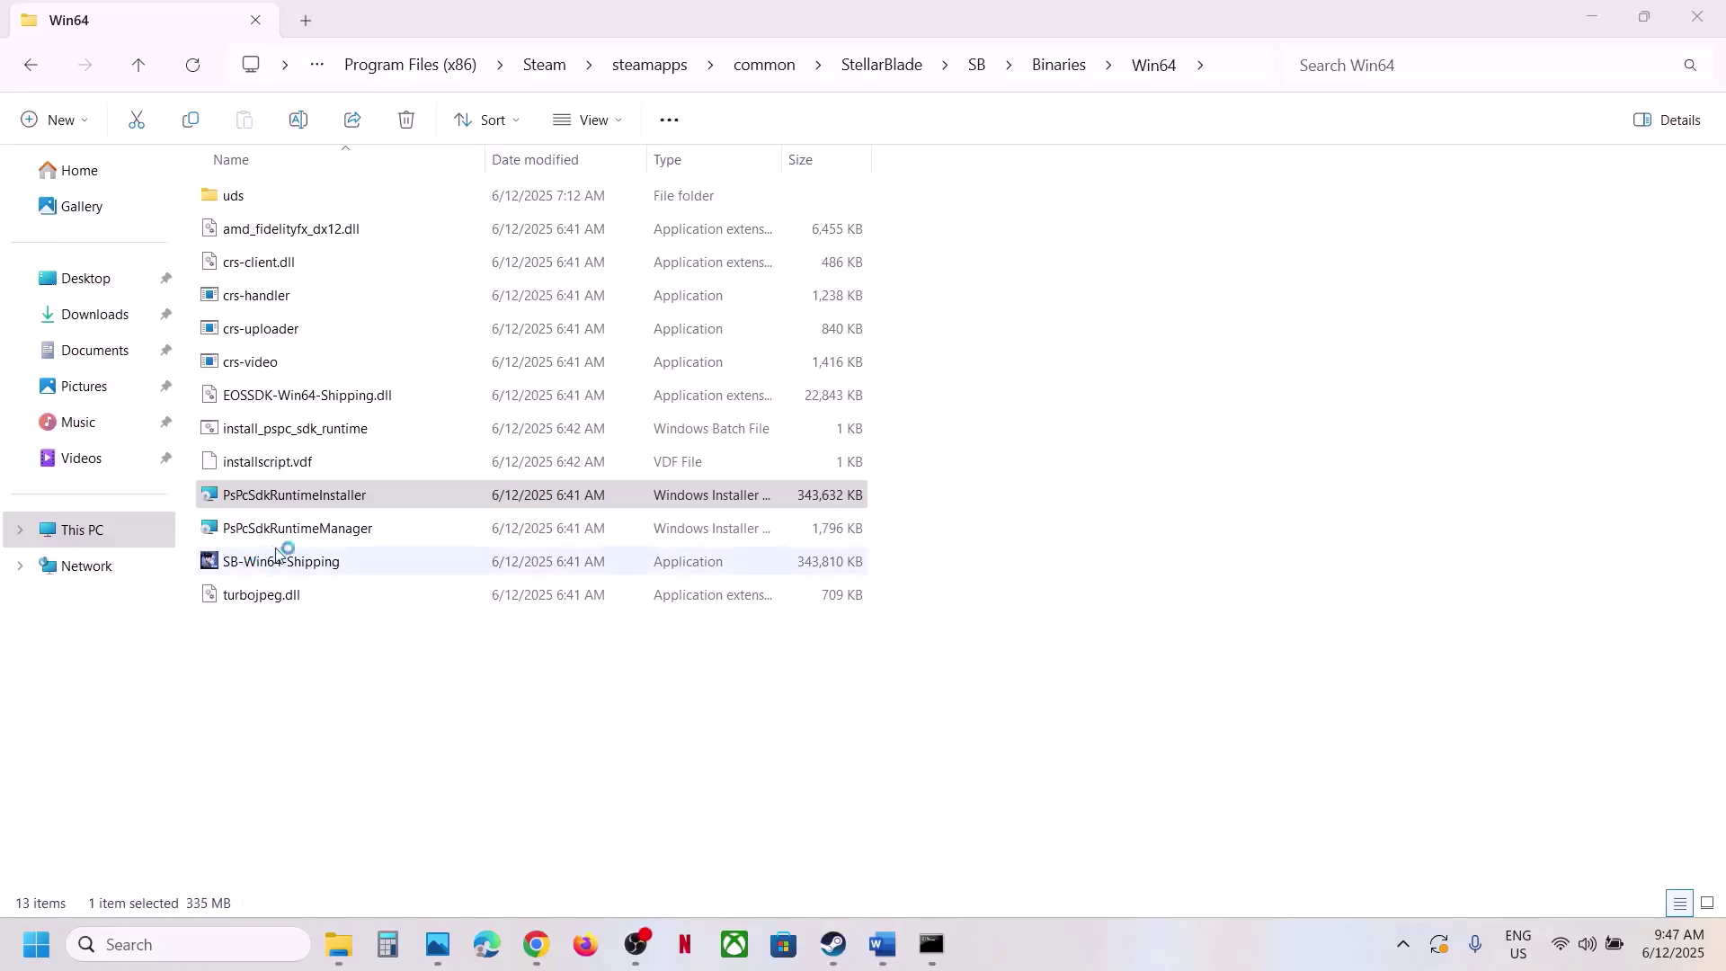
Run the PsPcSdkRuntimeInstaller and PsPcSdkRuntimeManager installers, and dismiss the command prompt window
double_click(338, 504)
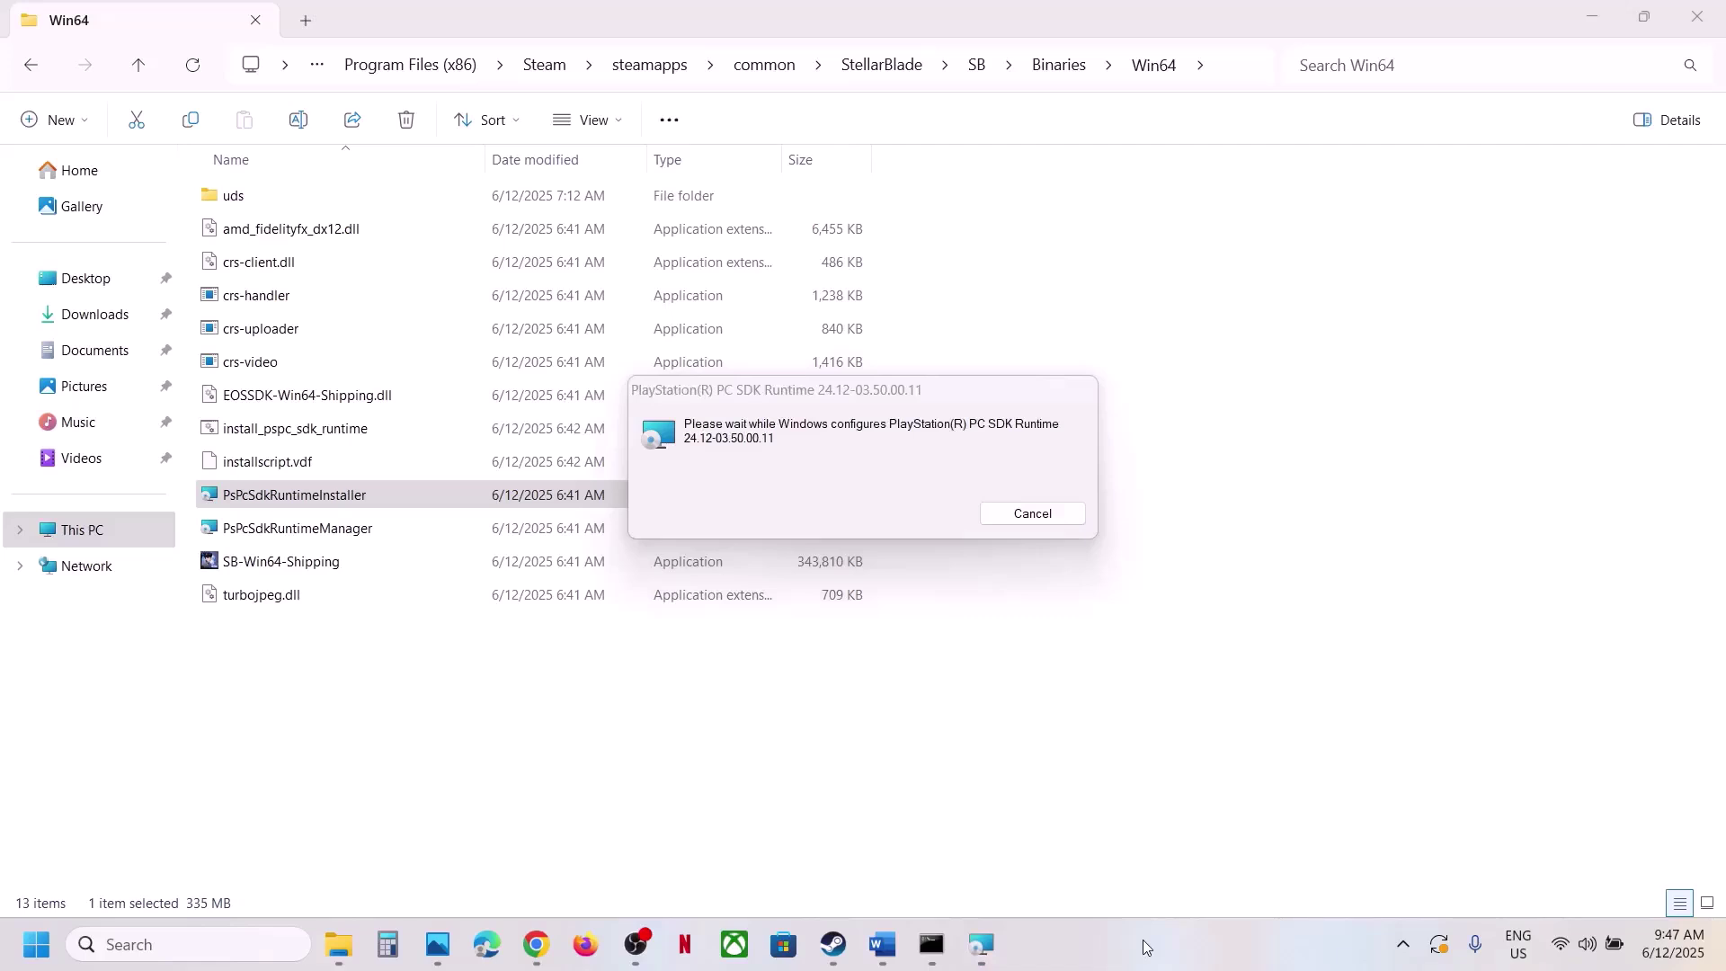
left_click(326, 531)
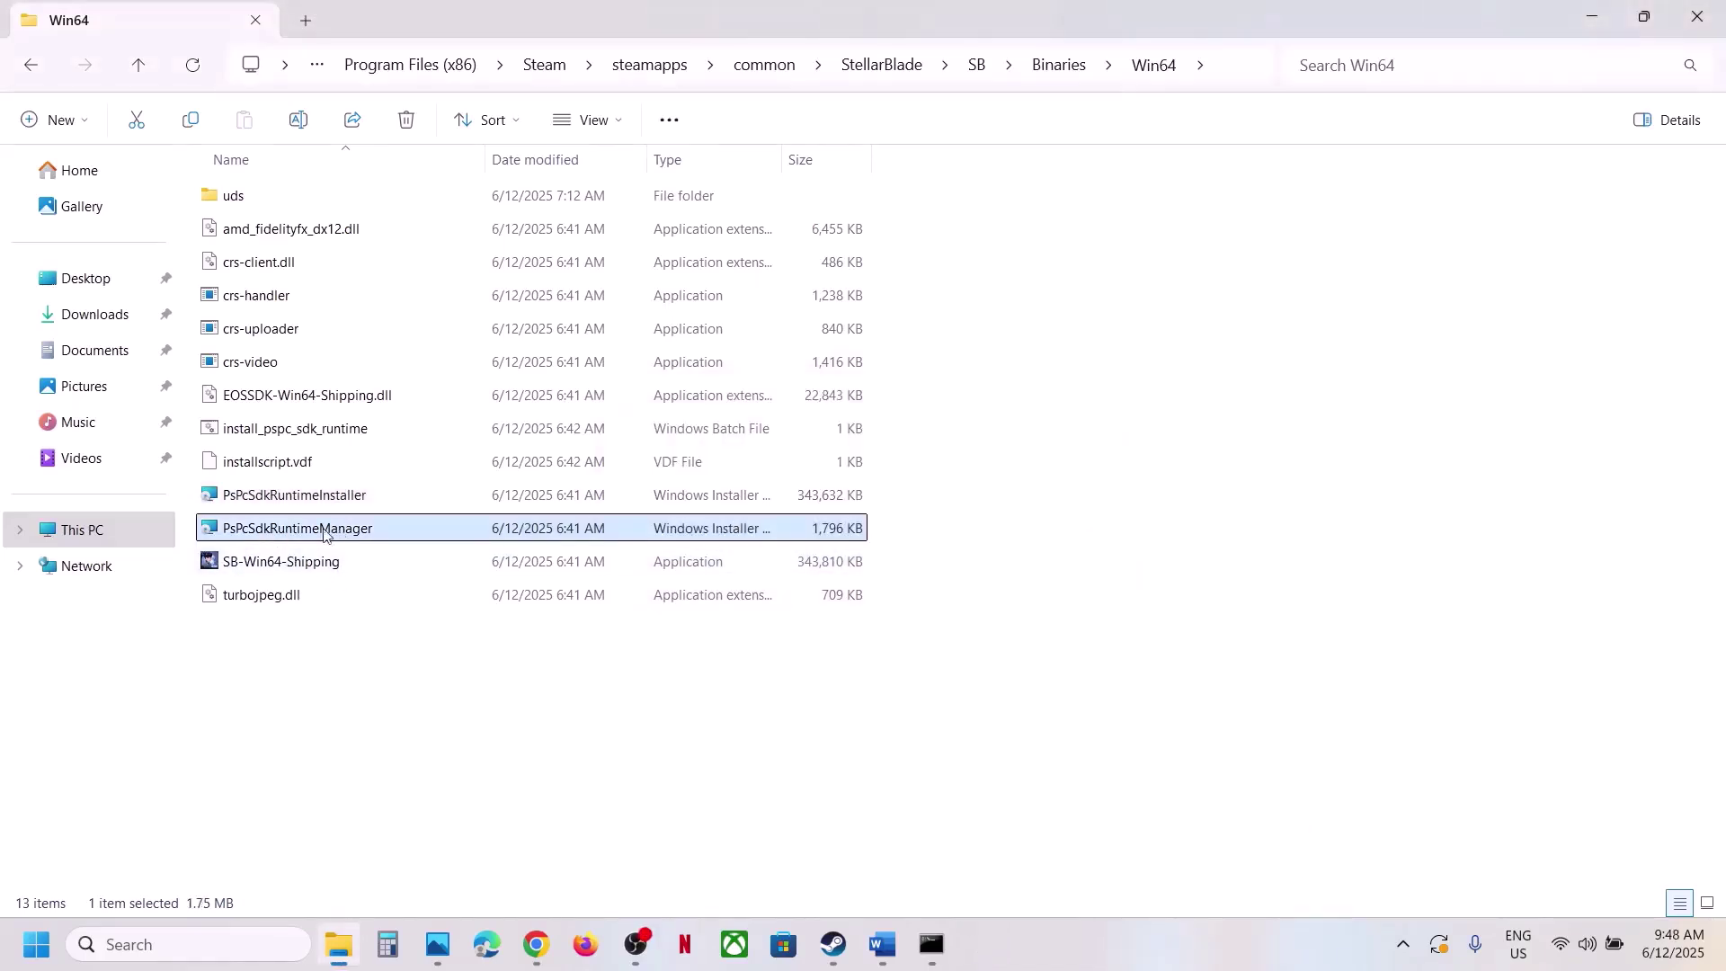
double_click(305, 536)
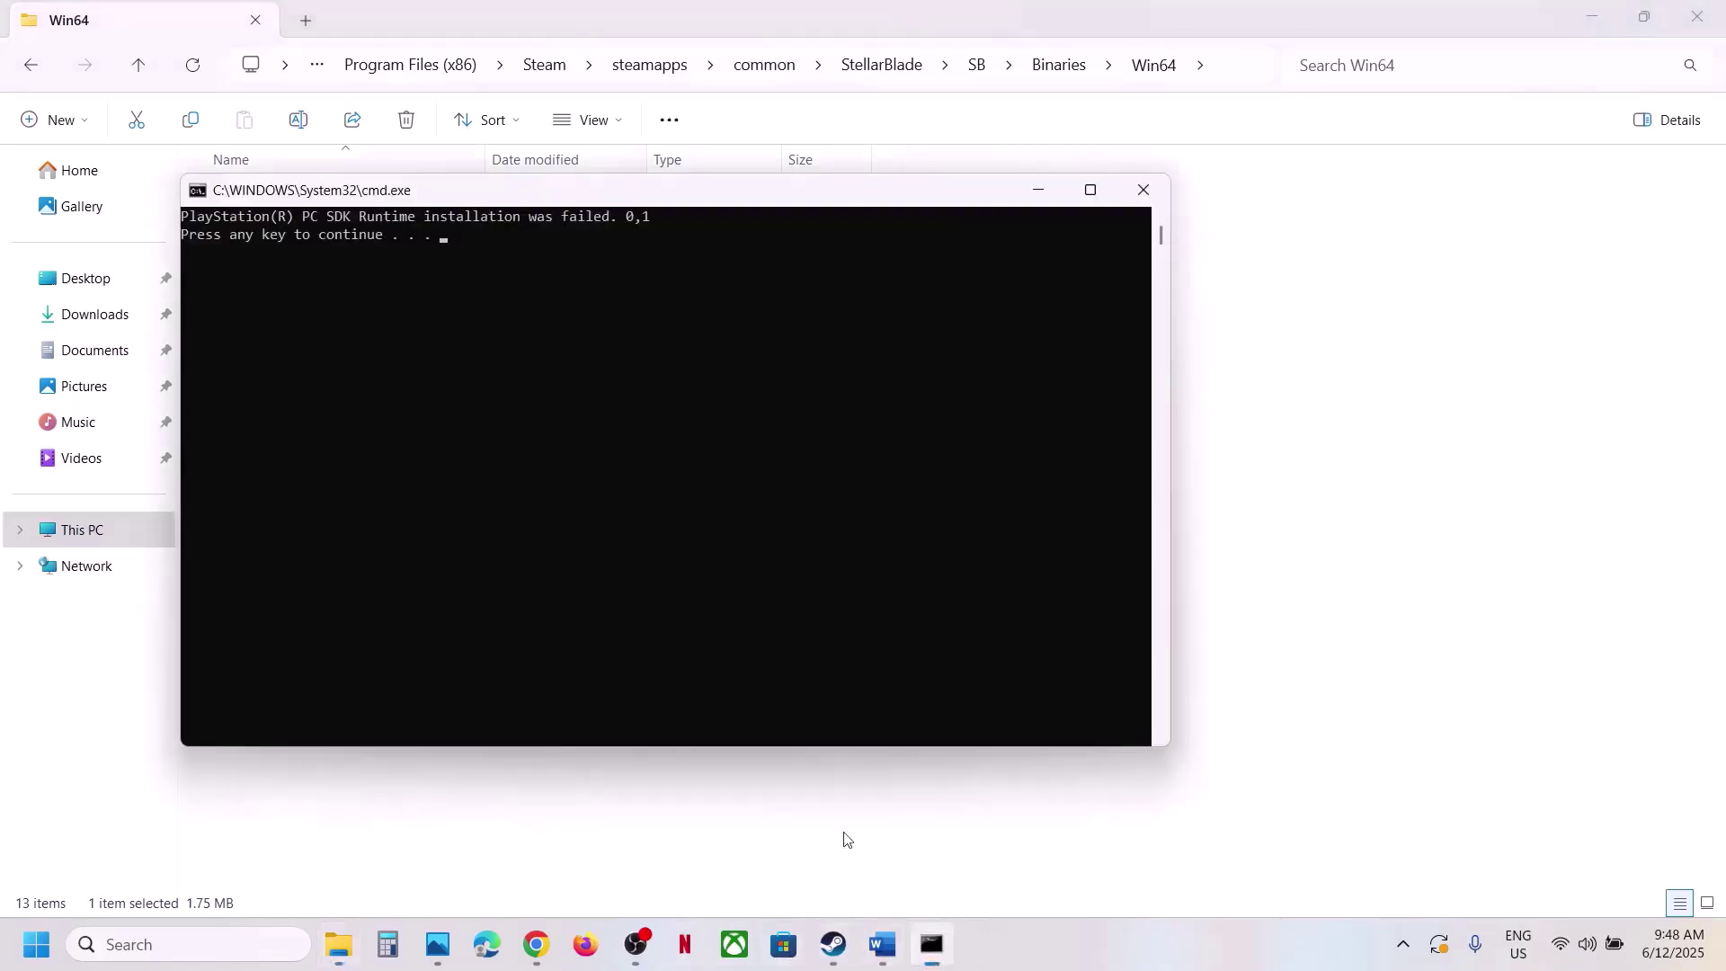
left_click(749, 702)
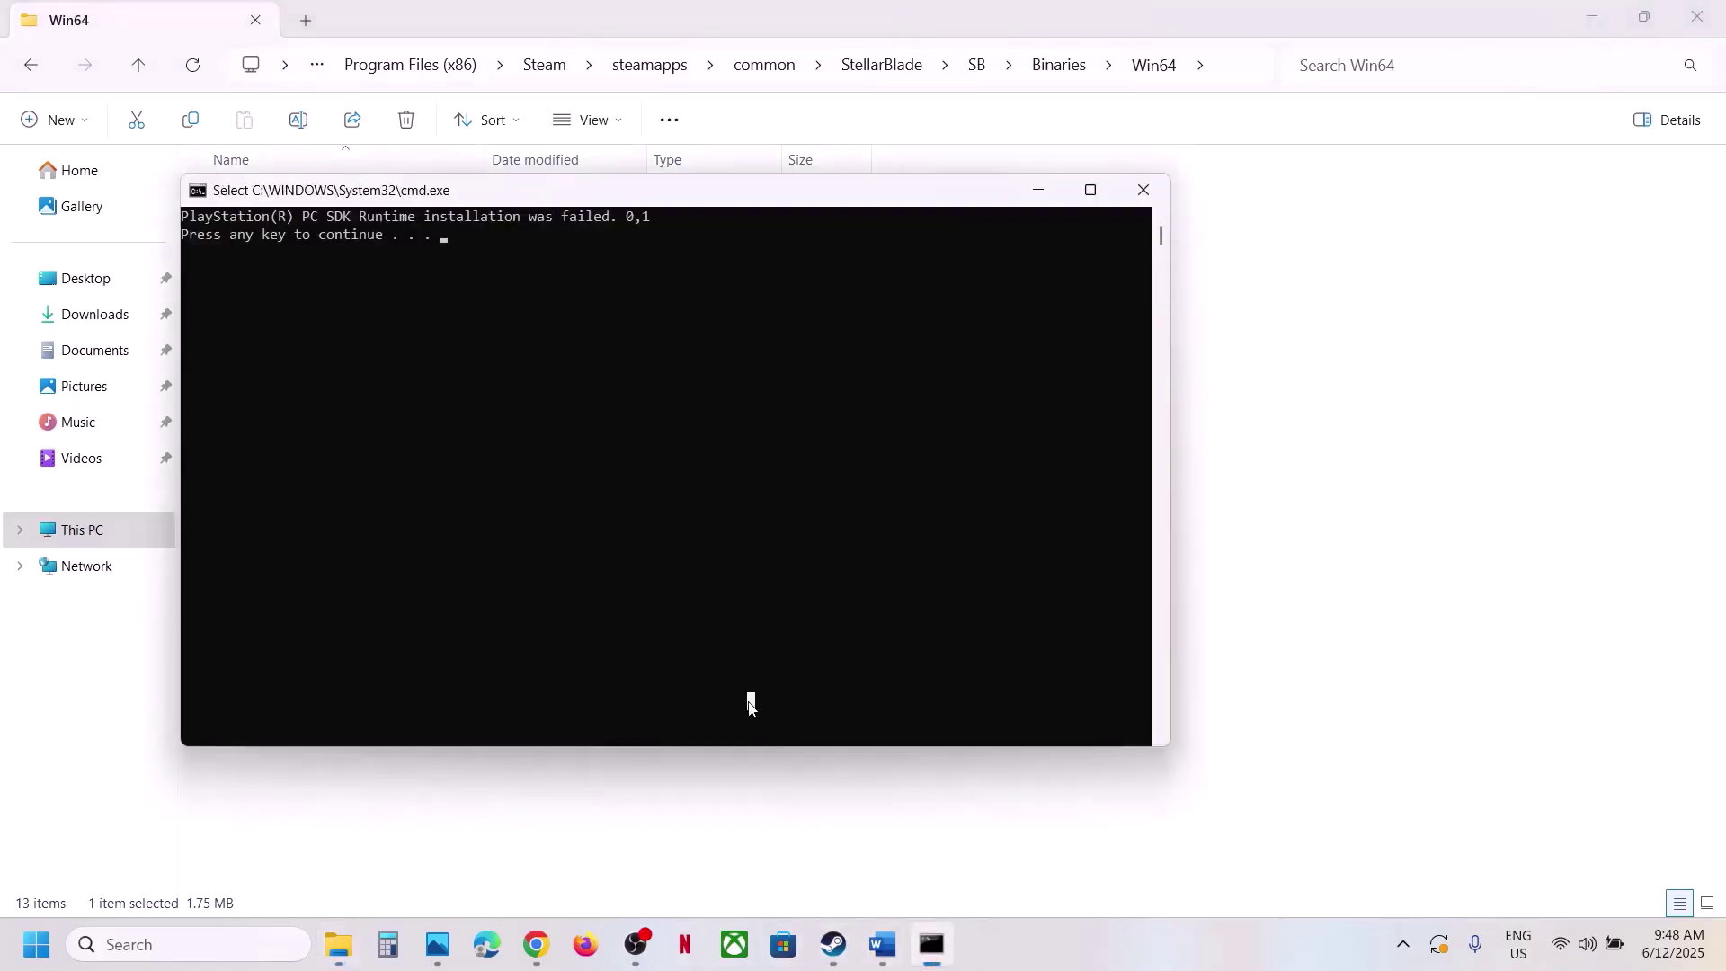
key("Return")
key("Return")
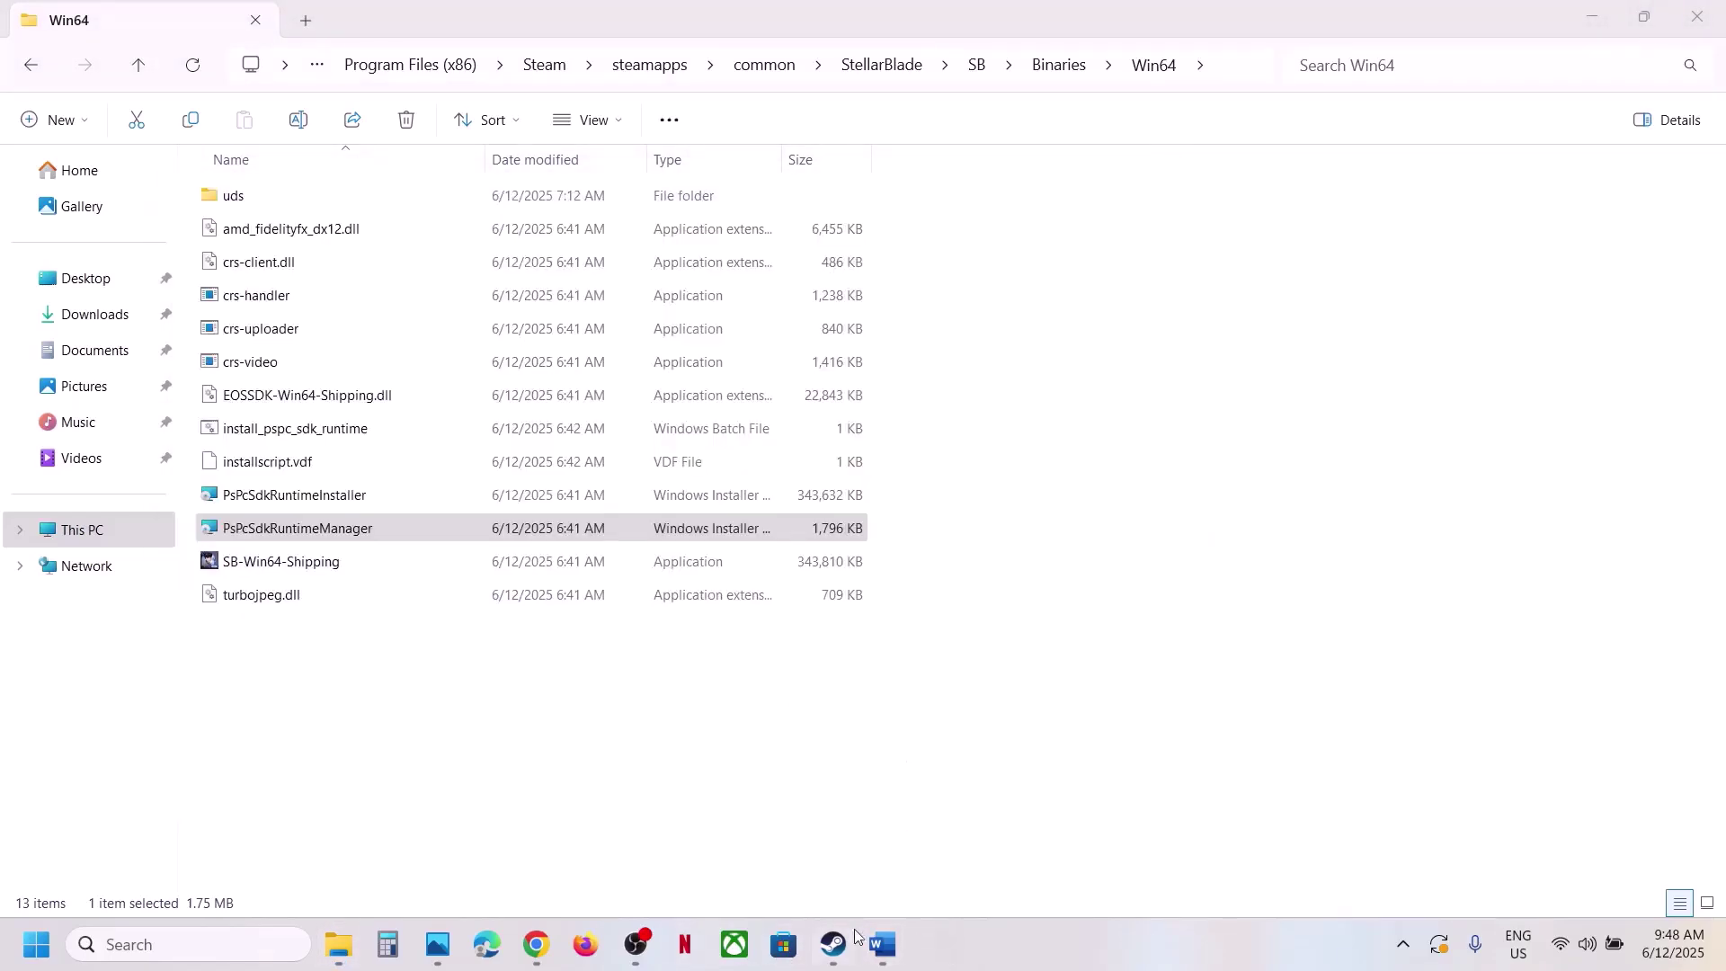
Switch to the Word document and highlight the Step 4 instruction about increasing the virtual memory
left_click(834, 944)
left_click(884, 944)
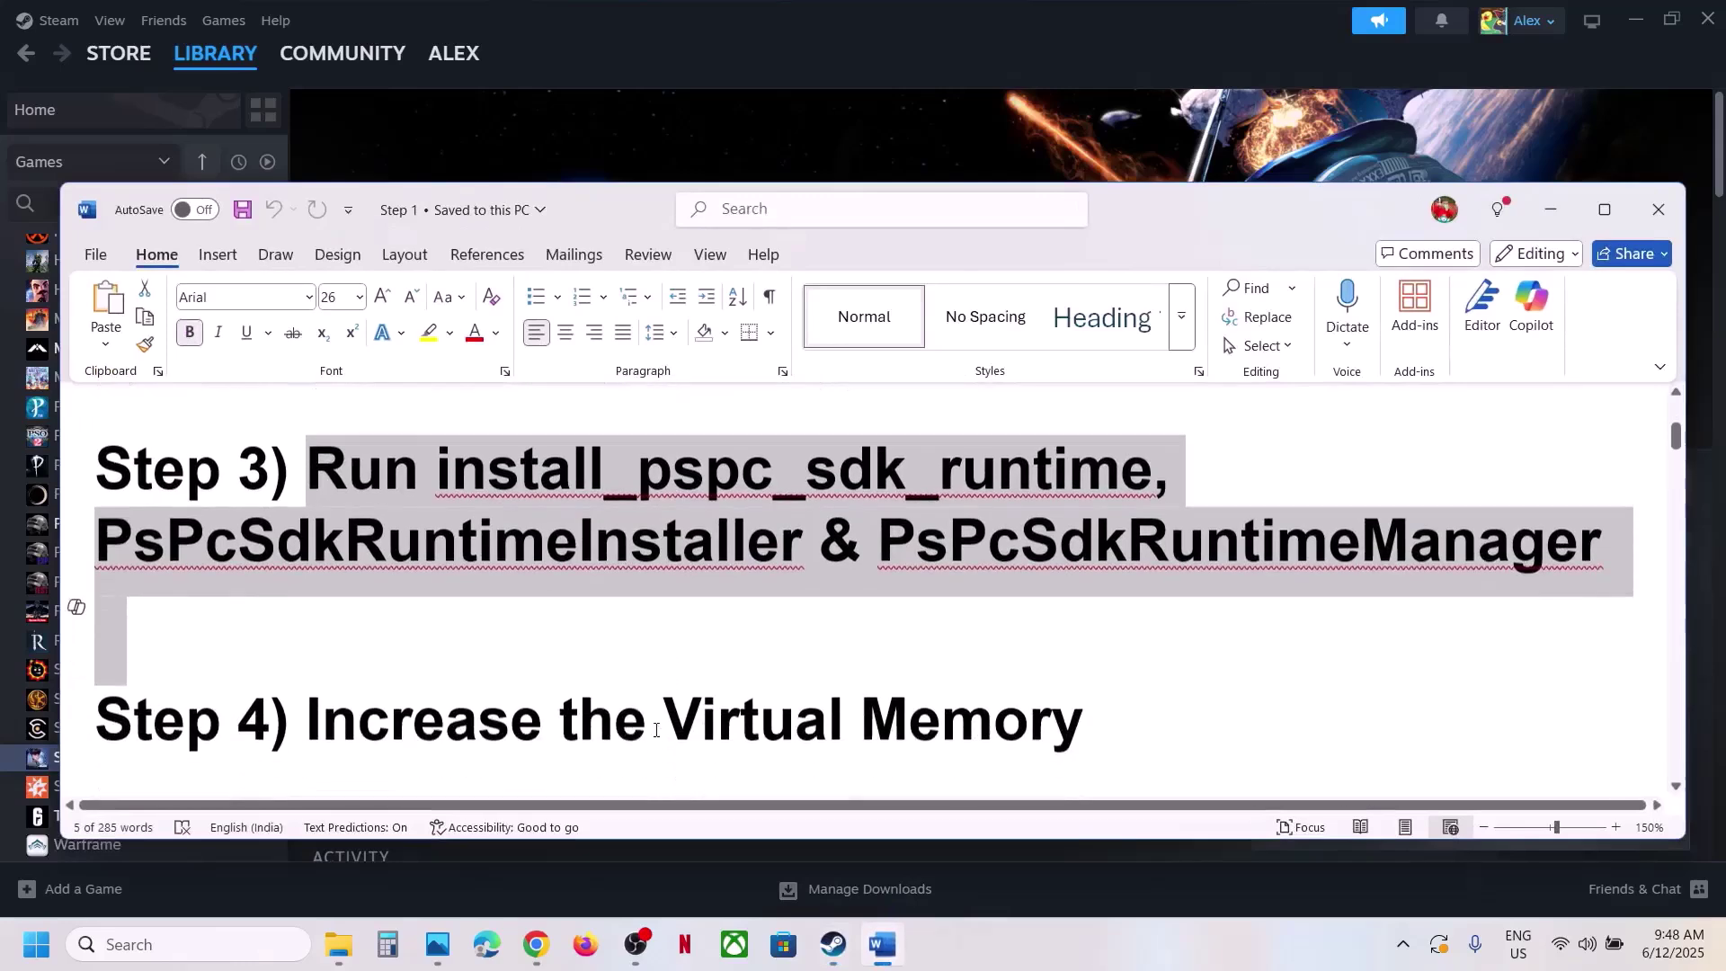
scroll(655, 729, "down", 1)
left_click_drag(309, 640, 1022, 645)
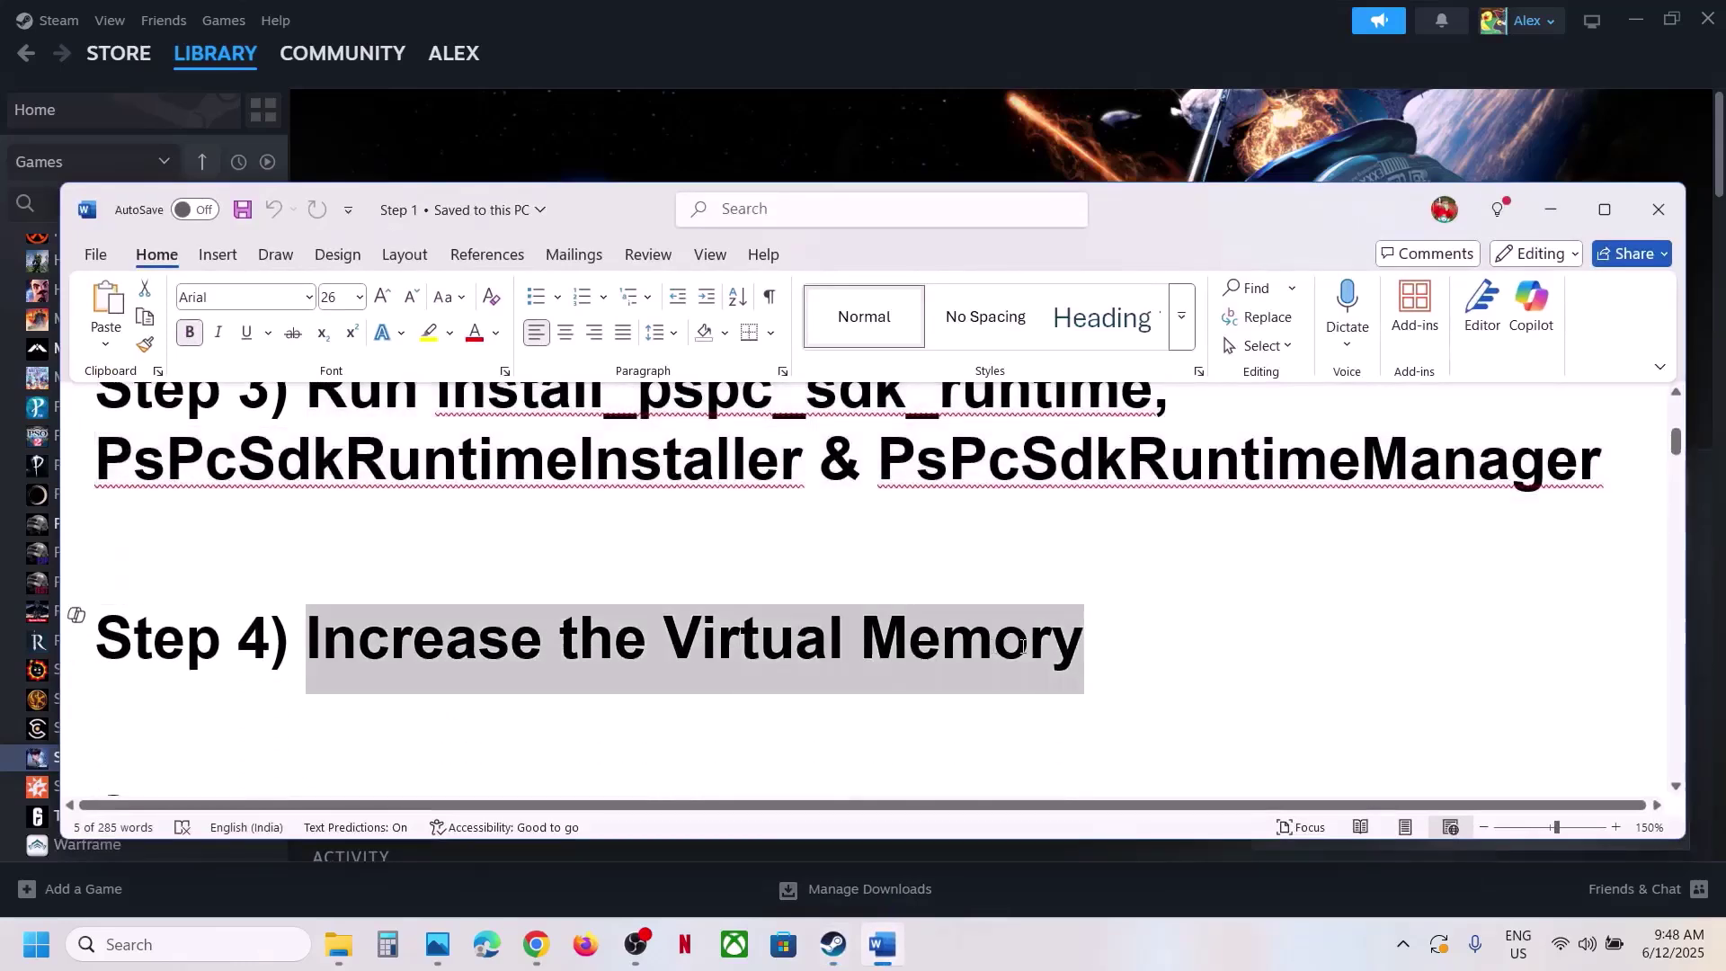
left_click(1050, 138)
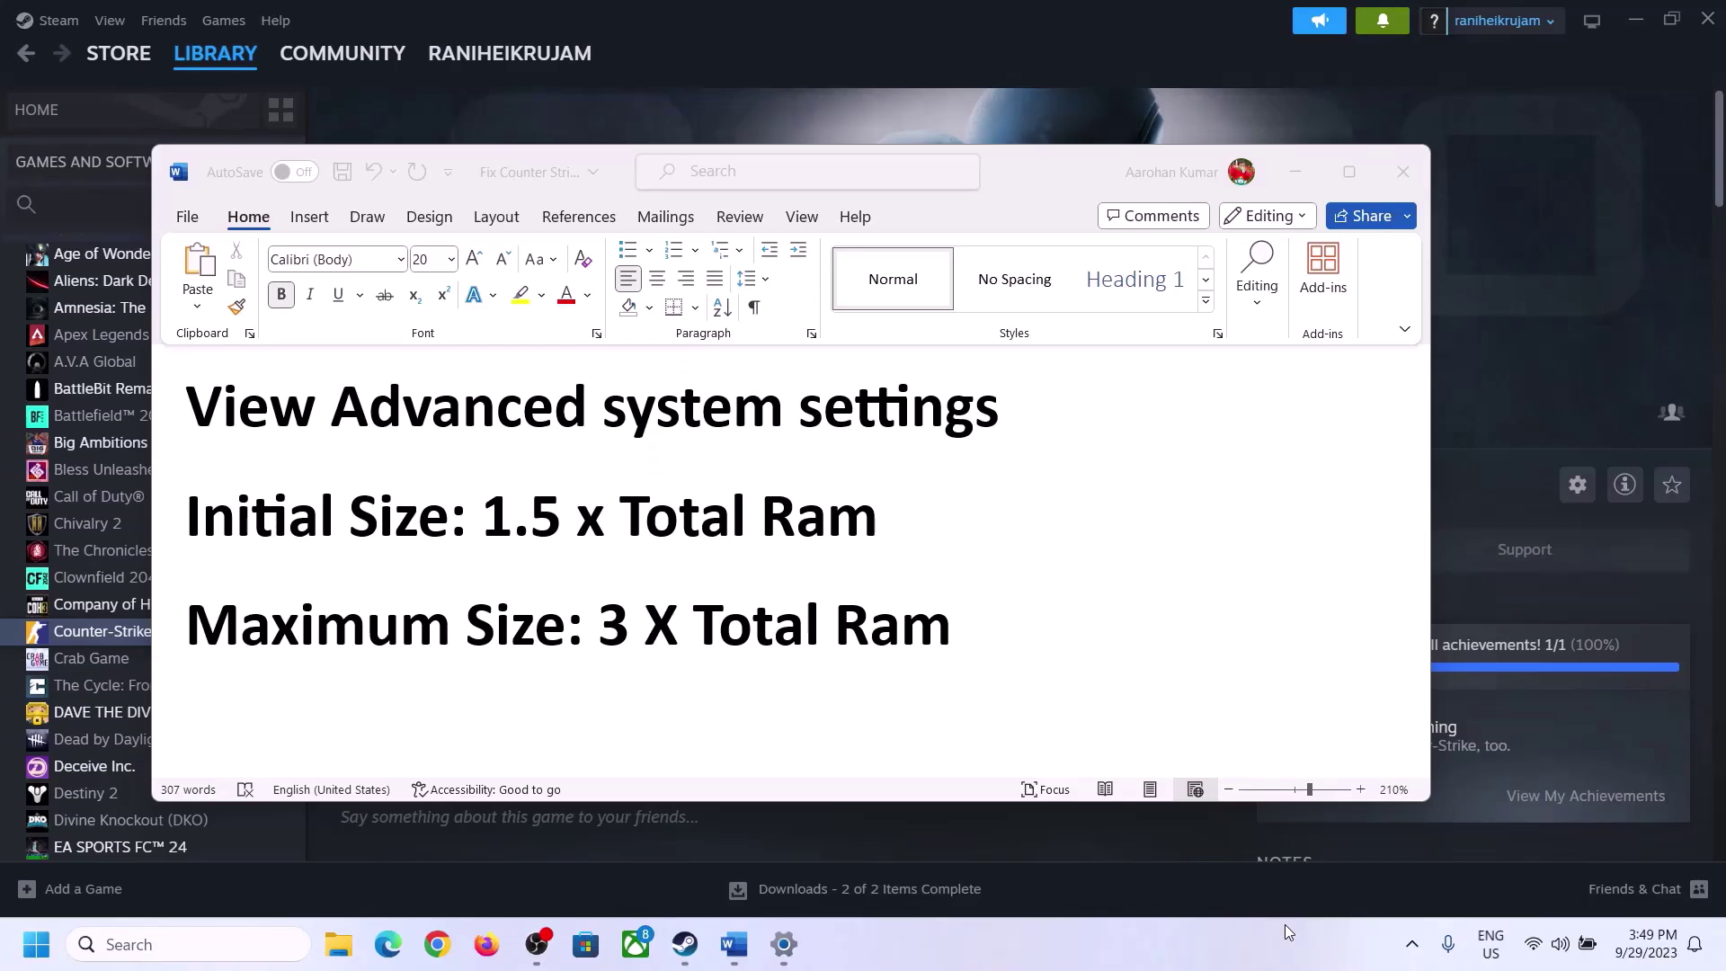
Copy "View Advanced system settings" from the Word document, search Windows for it and open the matching control panel entry
left_click_drag(242, 416, 932, 448)
key("ctrl+c")
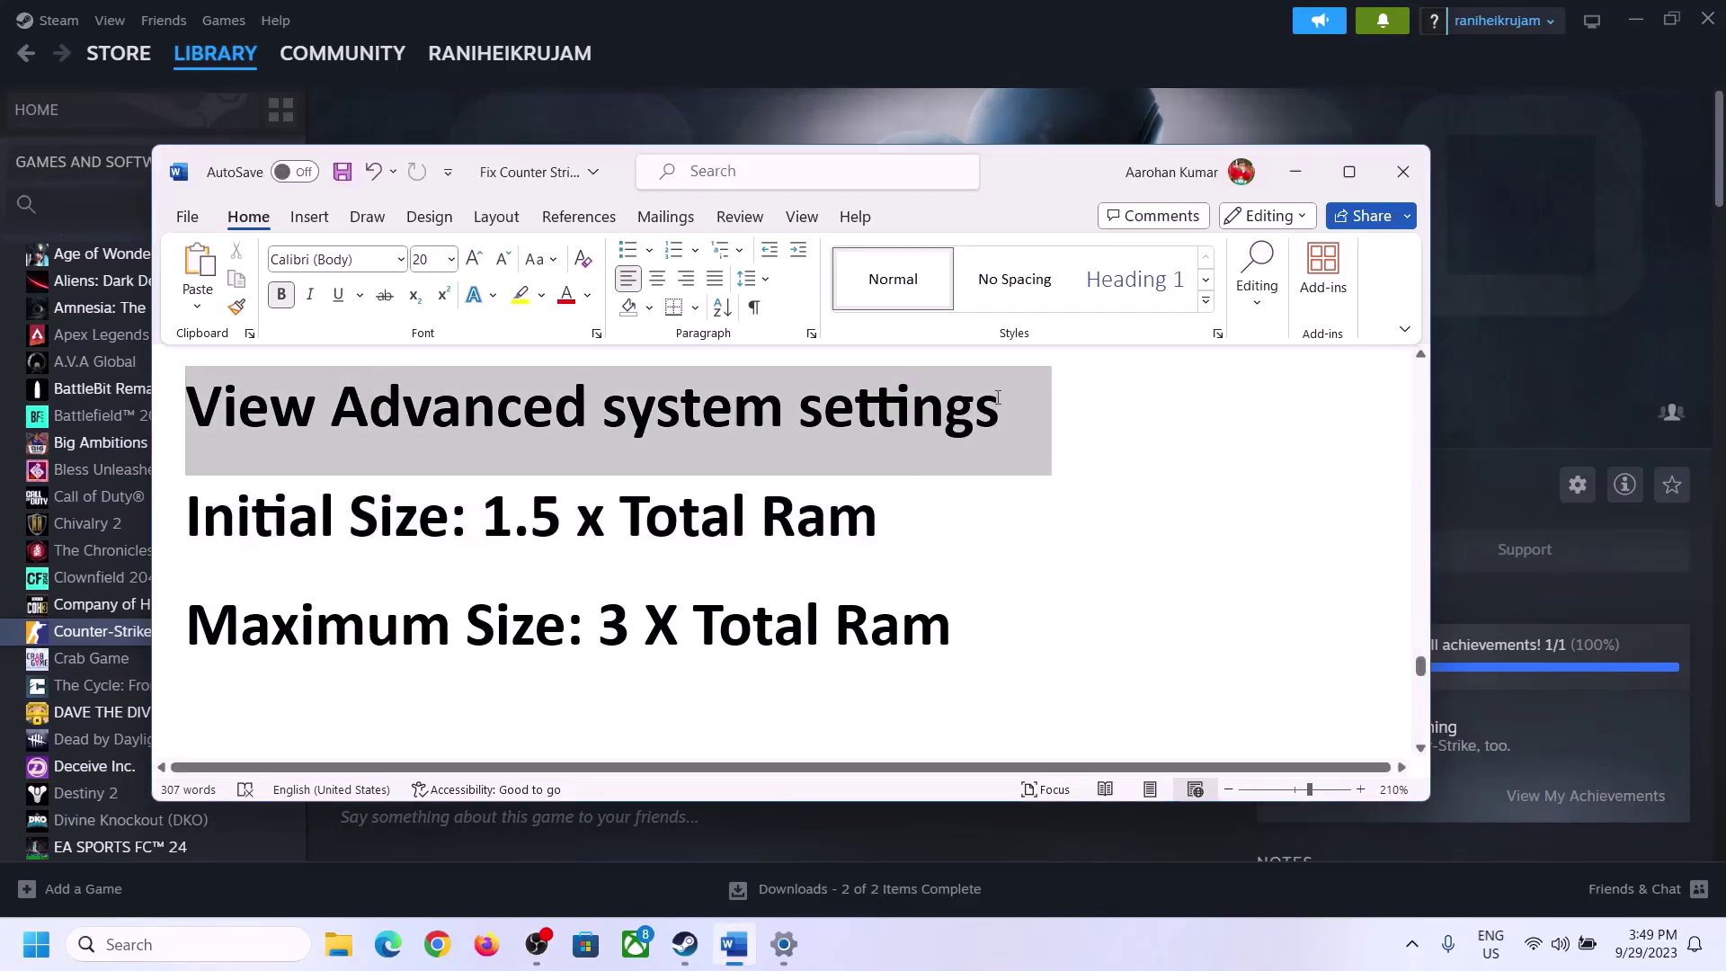
left_click(203, 943)
key("ctrl+v")
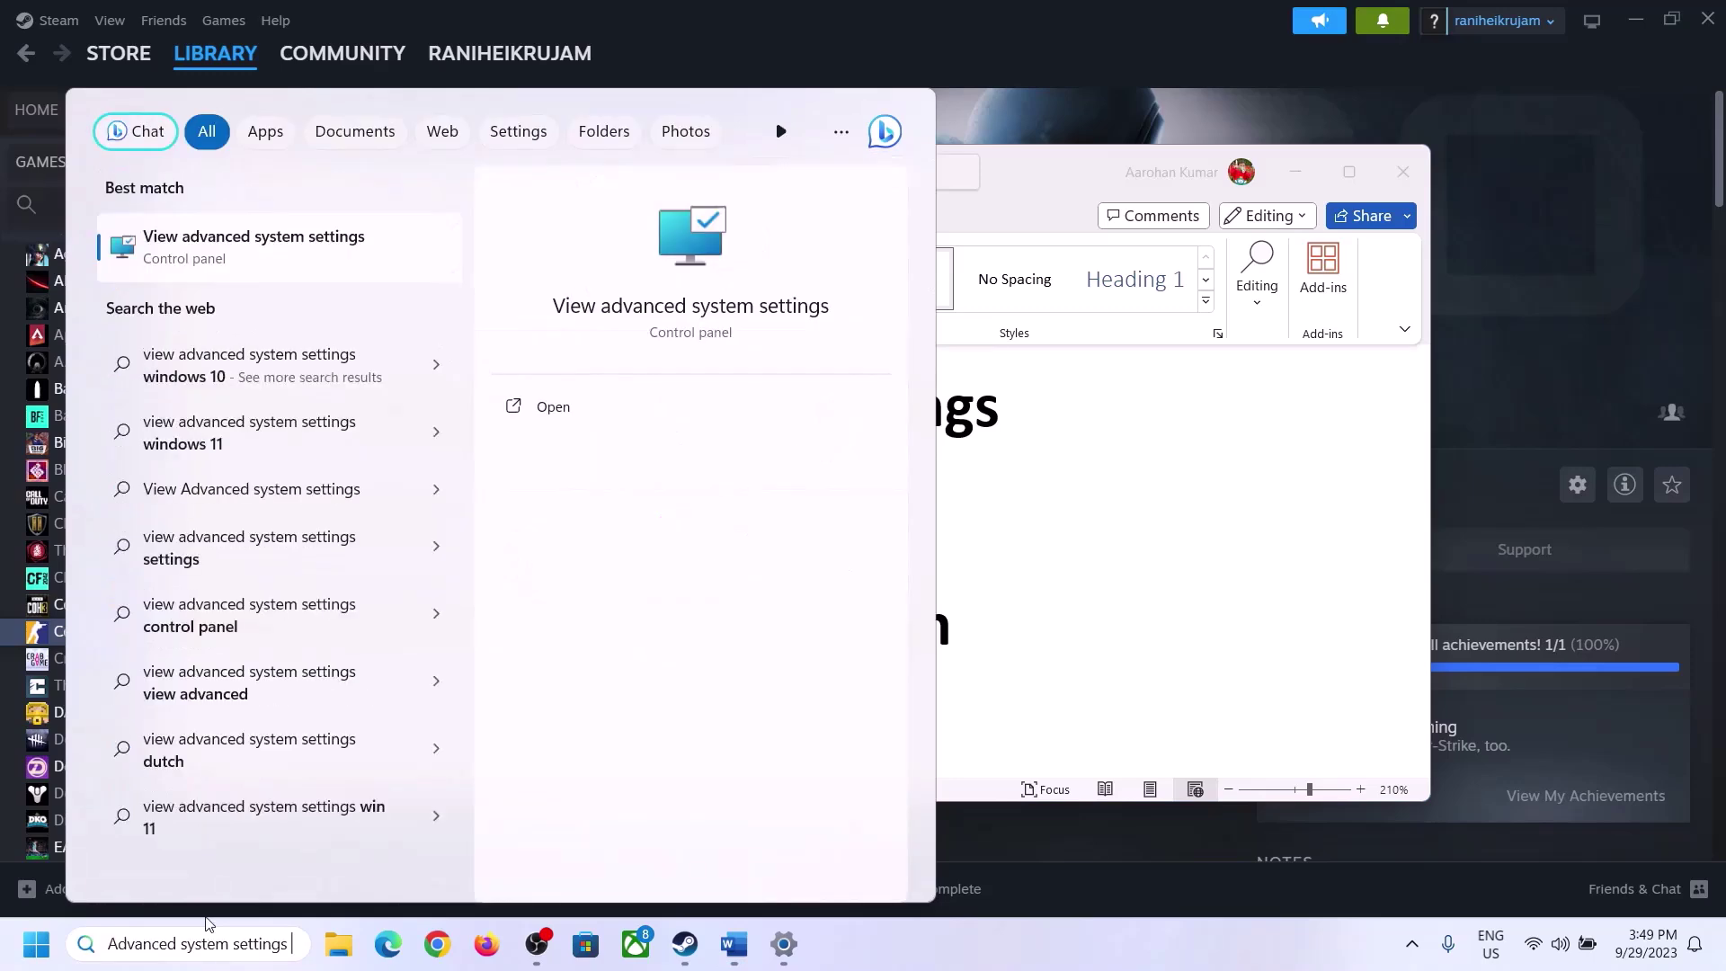
left_click(296, 259)
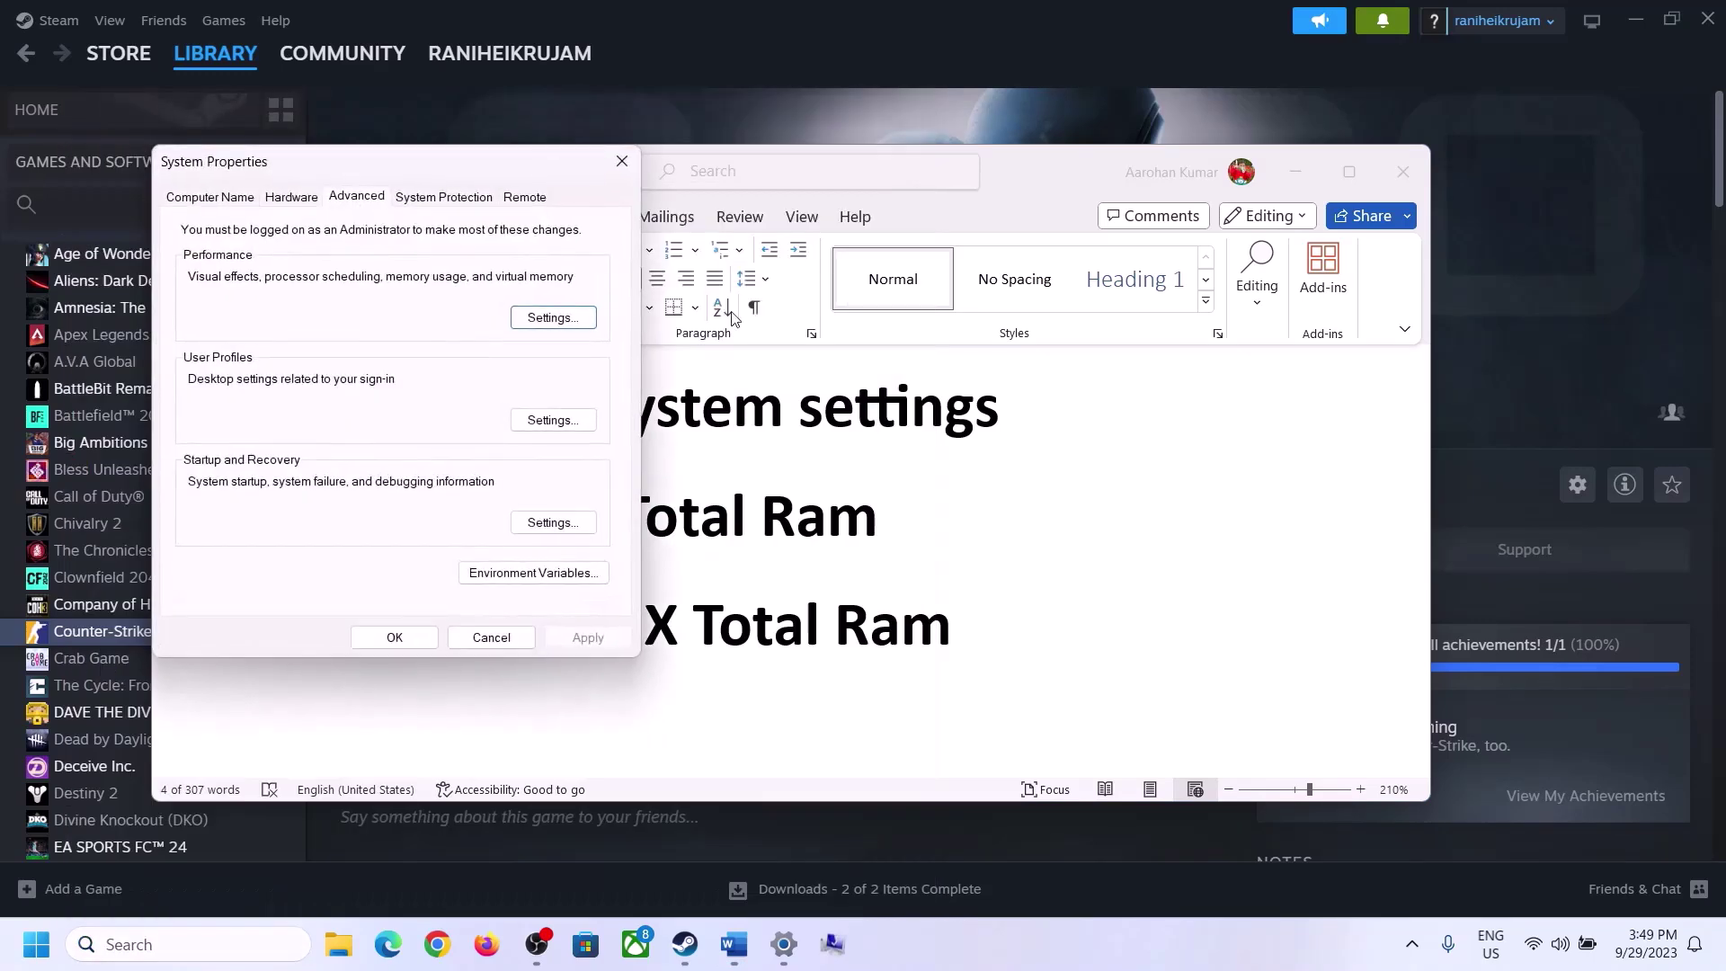
Open the Virtual Memory settings from the advanced performance options in System Properties
left_click_drag(359, 174, 773, 312)
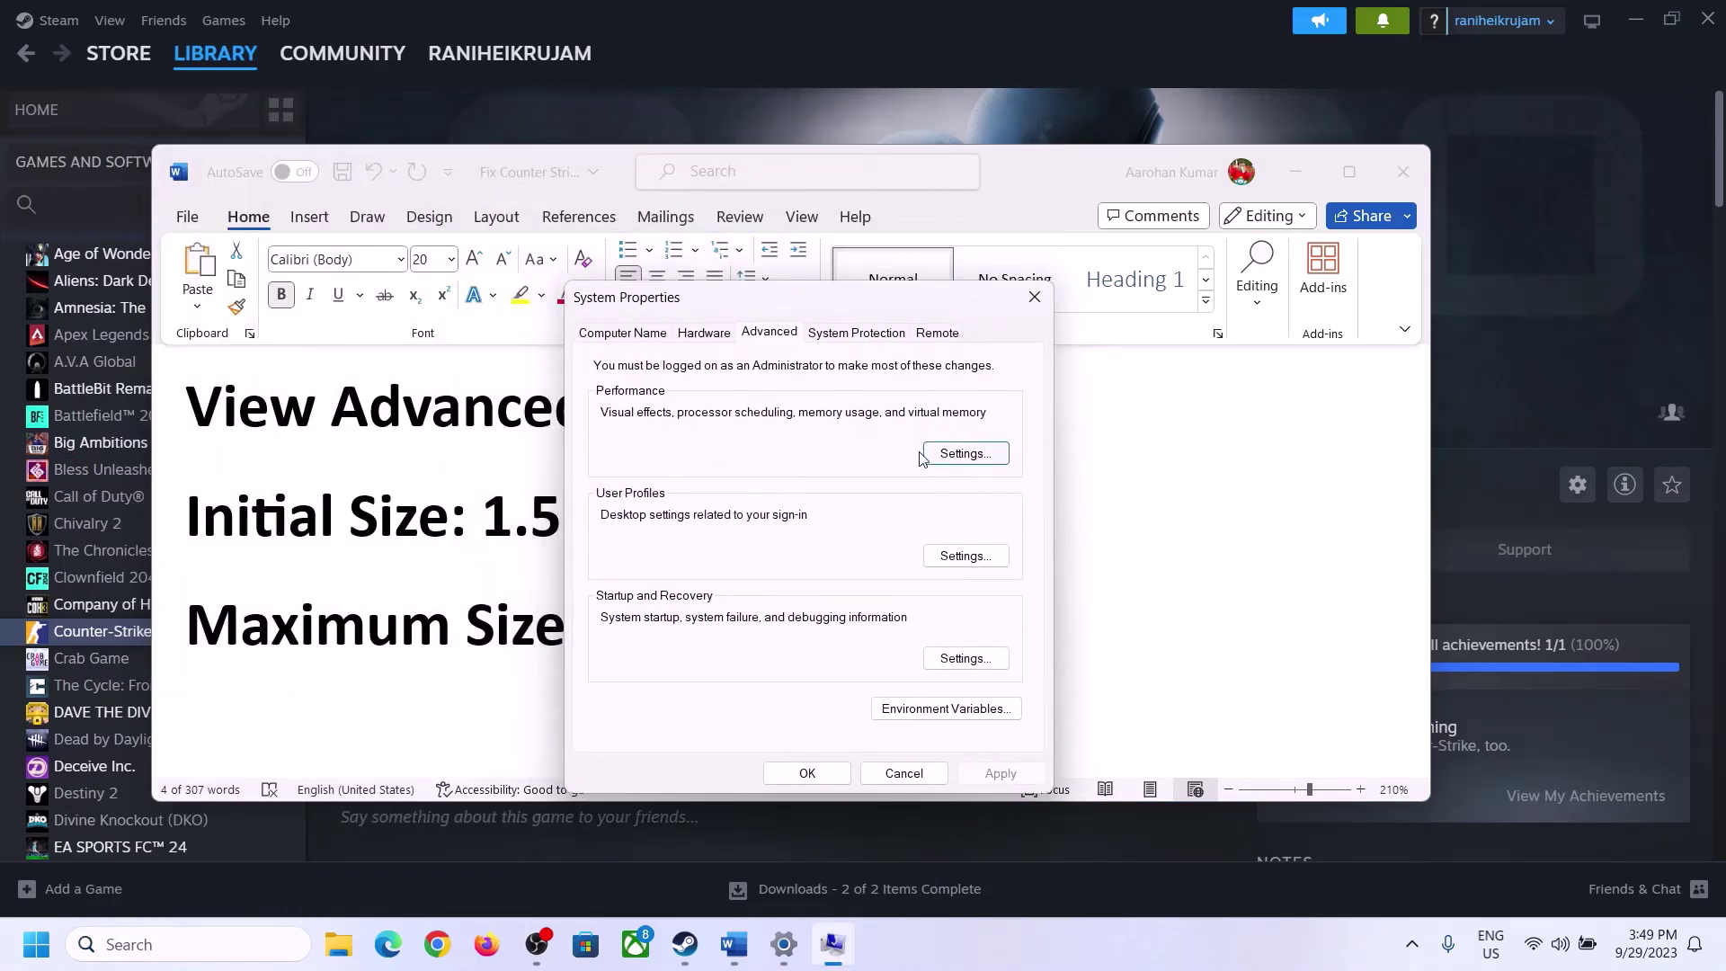
left_click(965, 454)
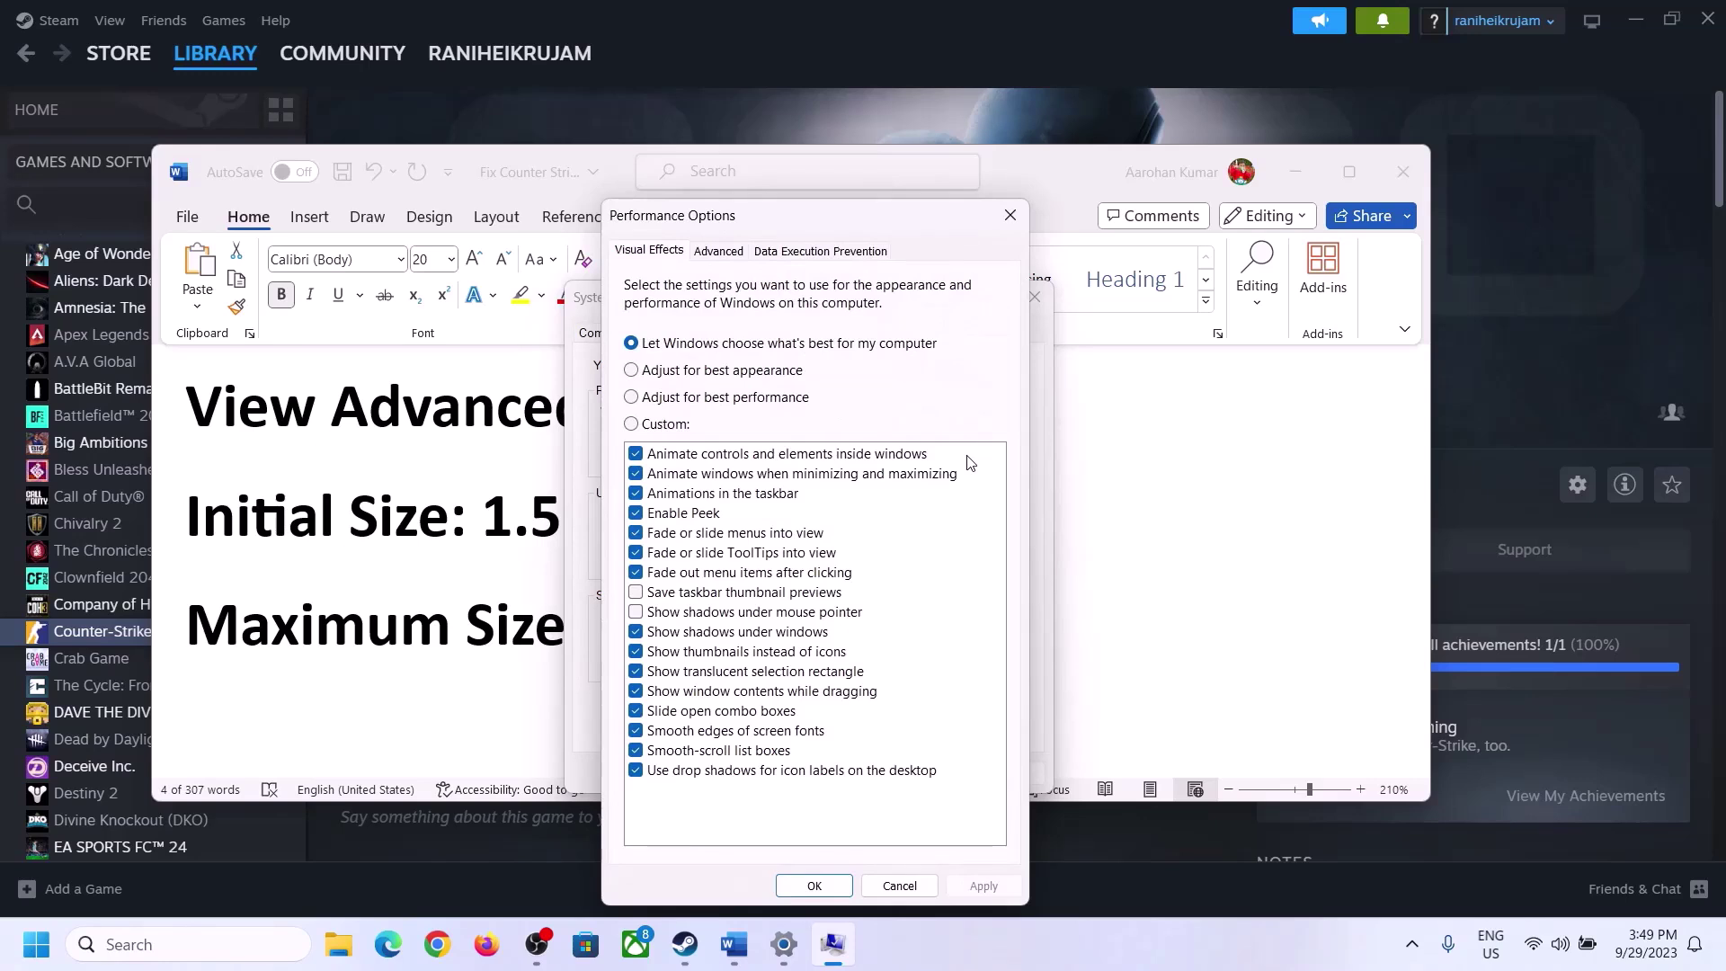
left_click(723, 253)
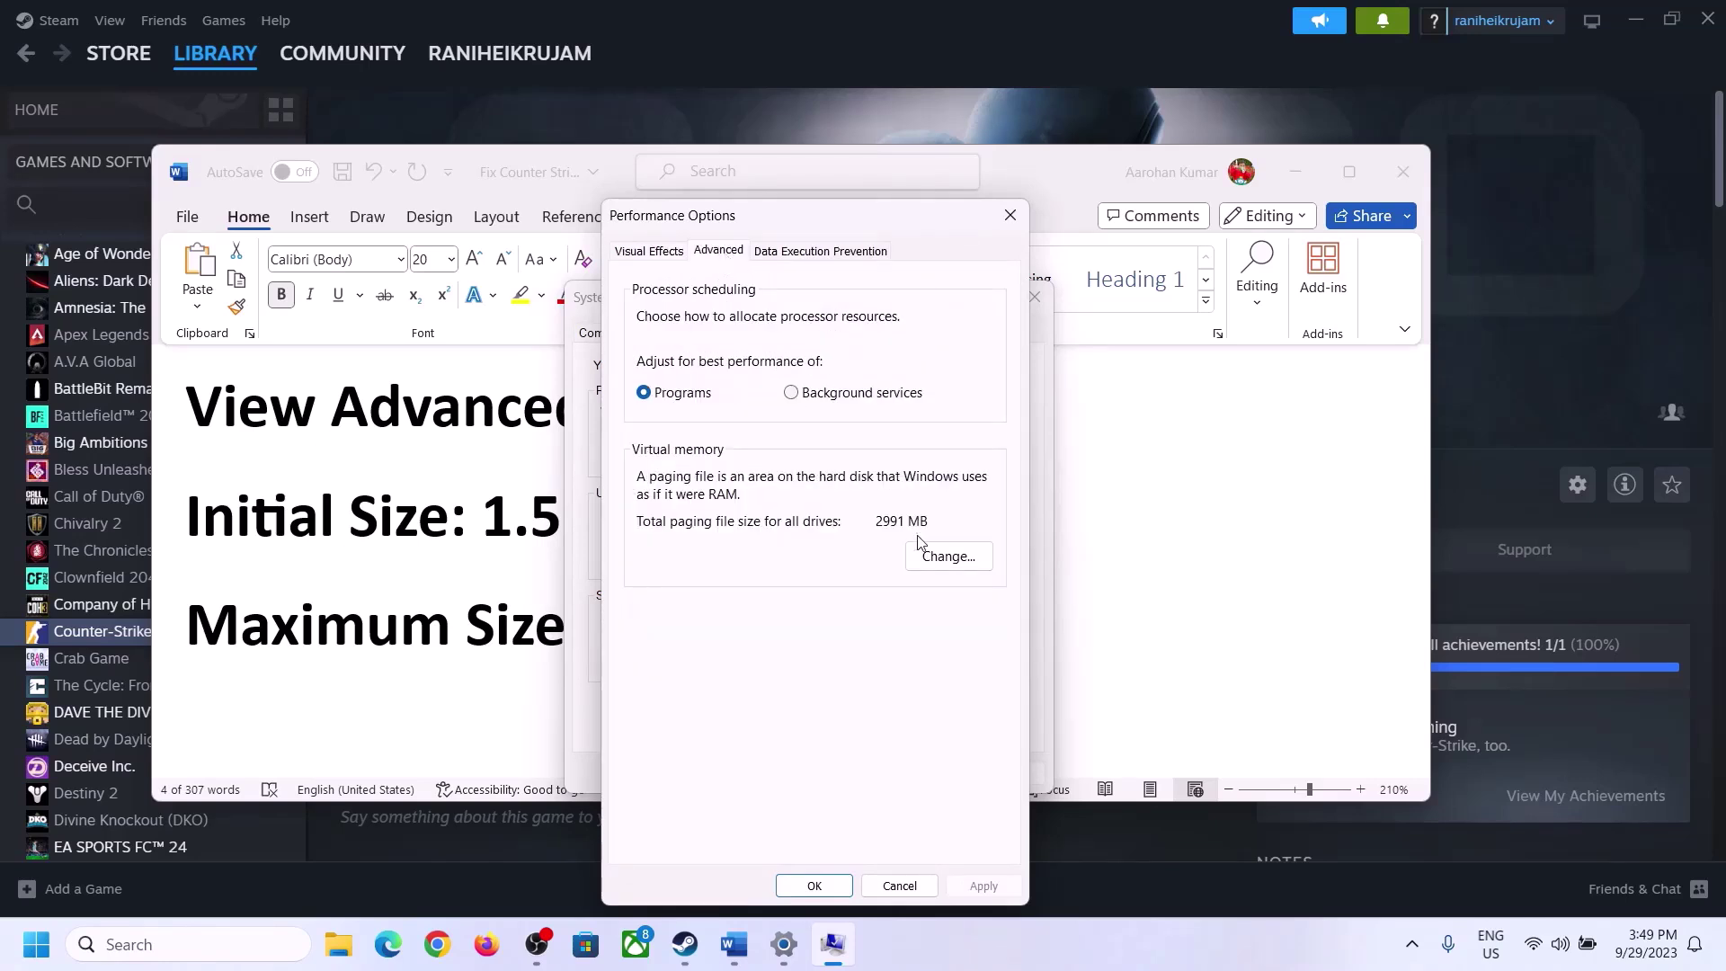
left_click(955, 557)
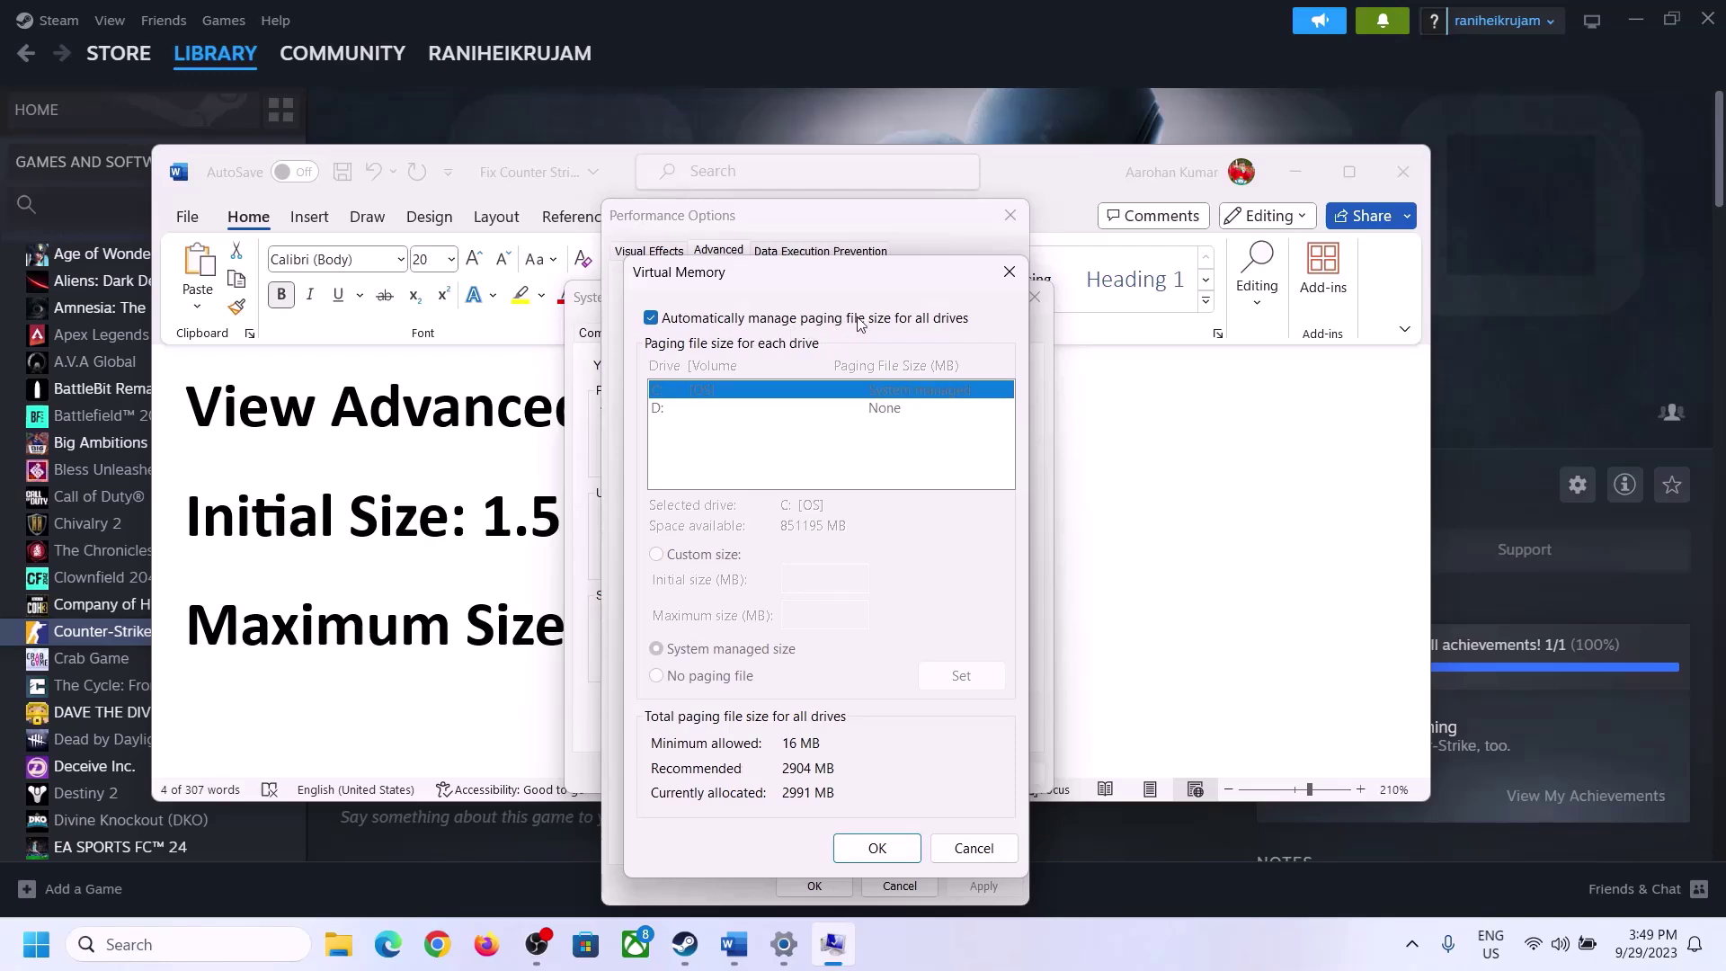
Turn off automatic paging file management and choose a custom size for the C: drive
left_click(650, 320)
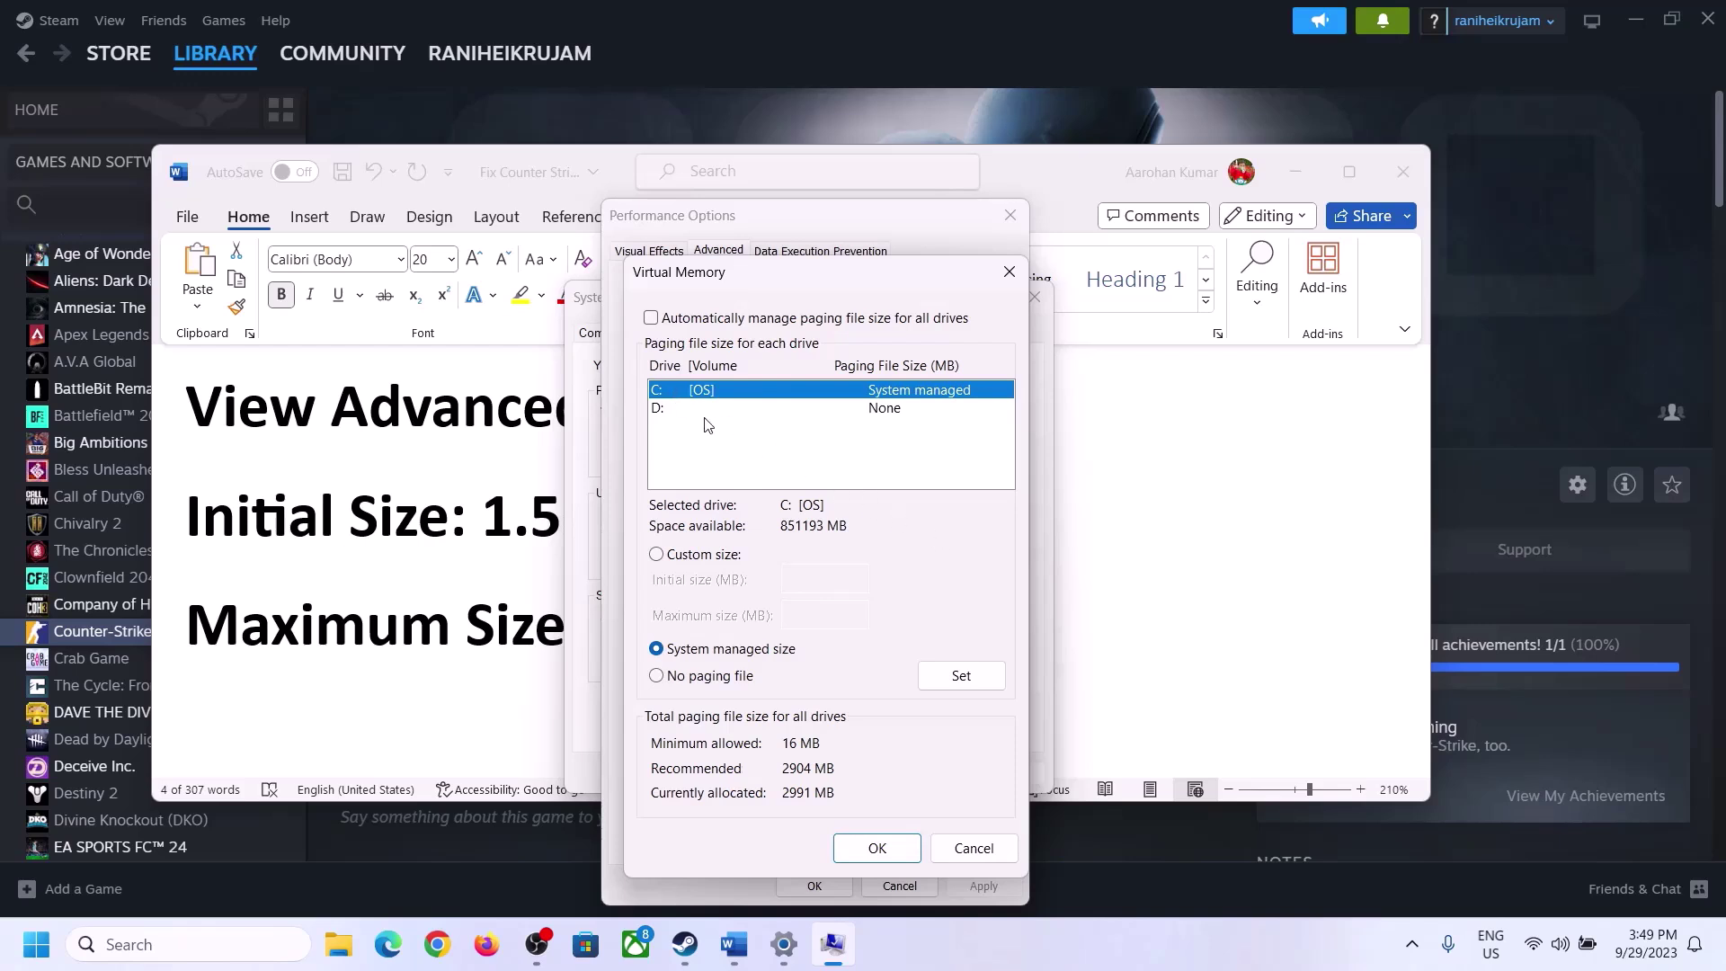
left_click(657, 556)
left_click(826, 579)
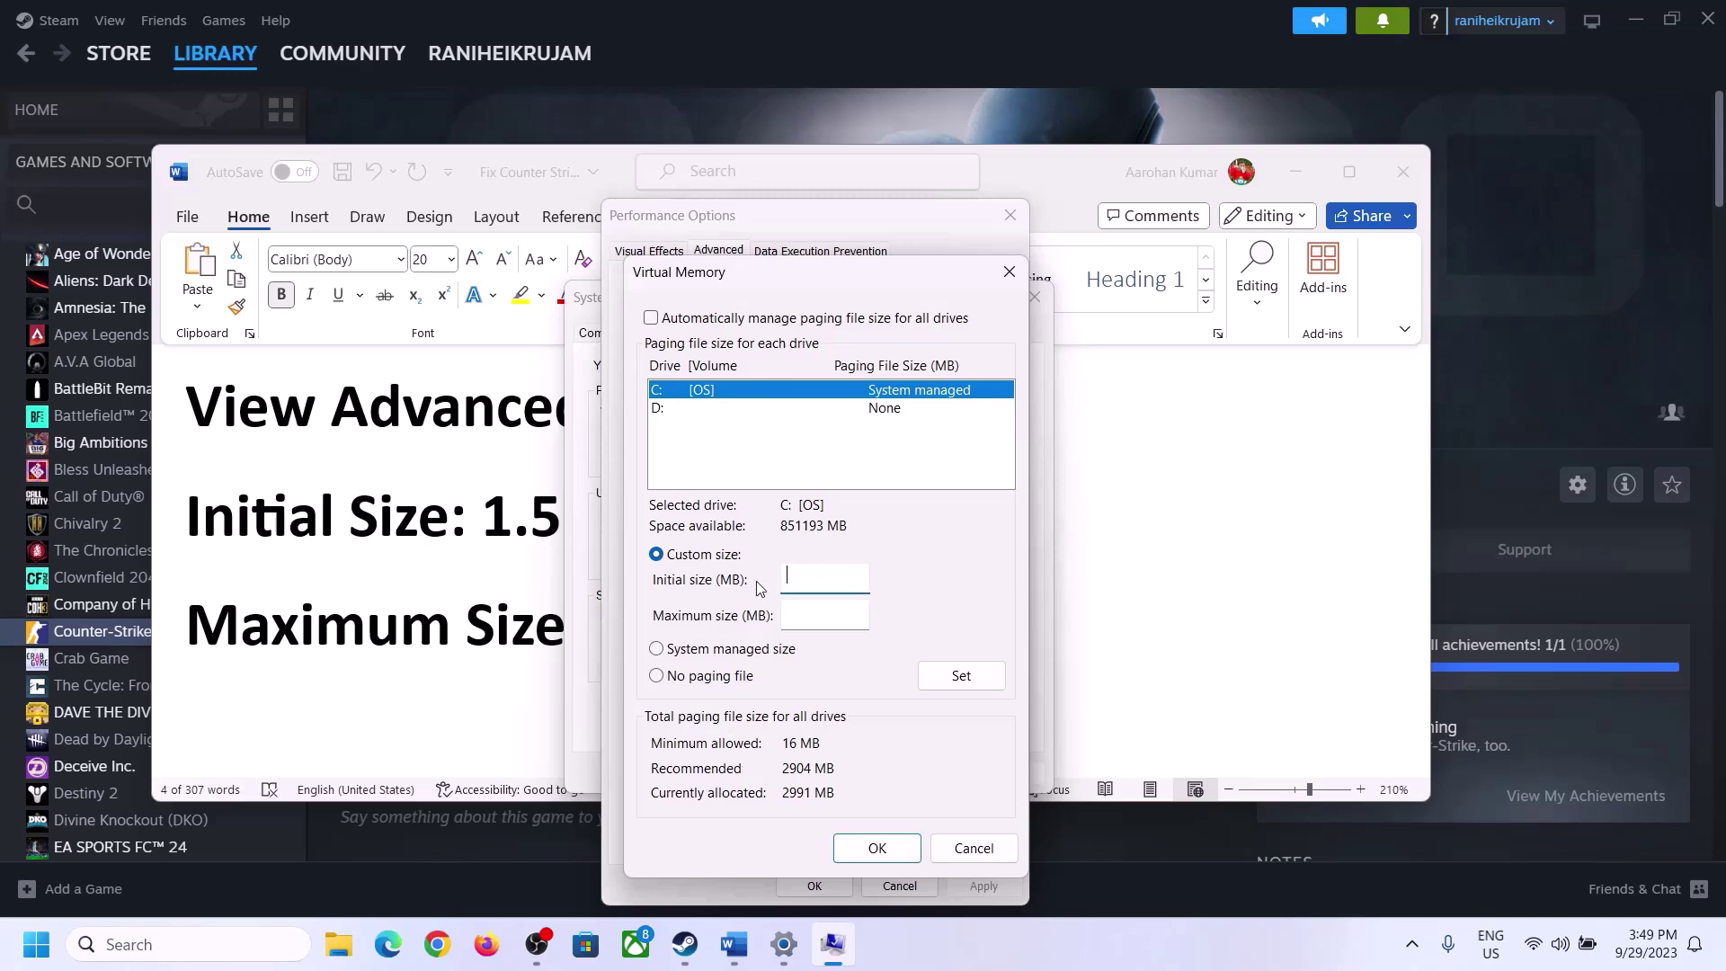
Highlight the initial size formula in the Word document, and check the installed RAM on the Settings About page
left_click(506, 531)
left_click_drag(485, 517, 890, 531)
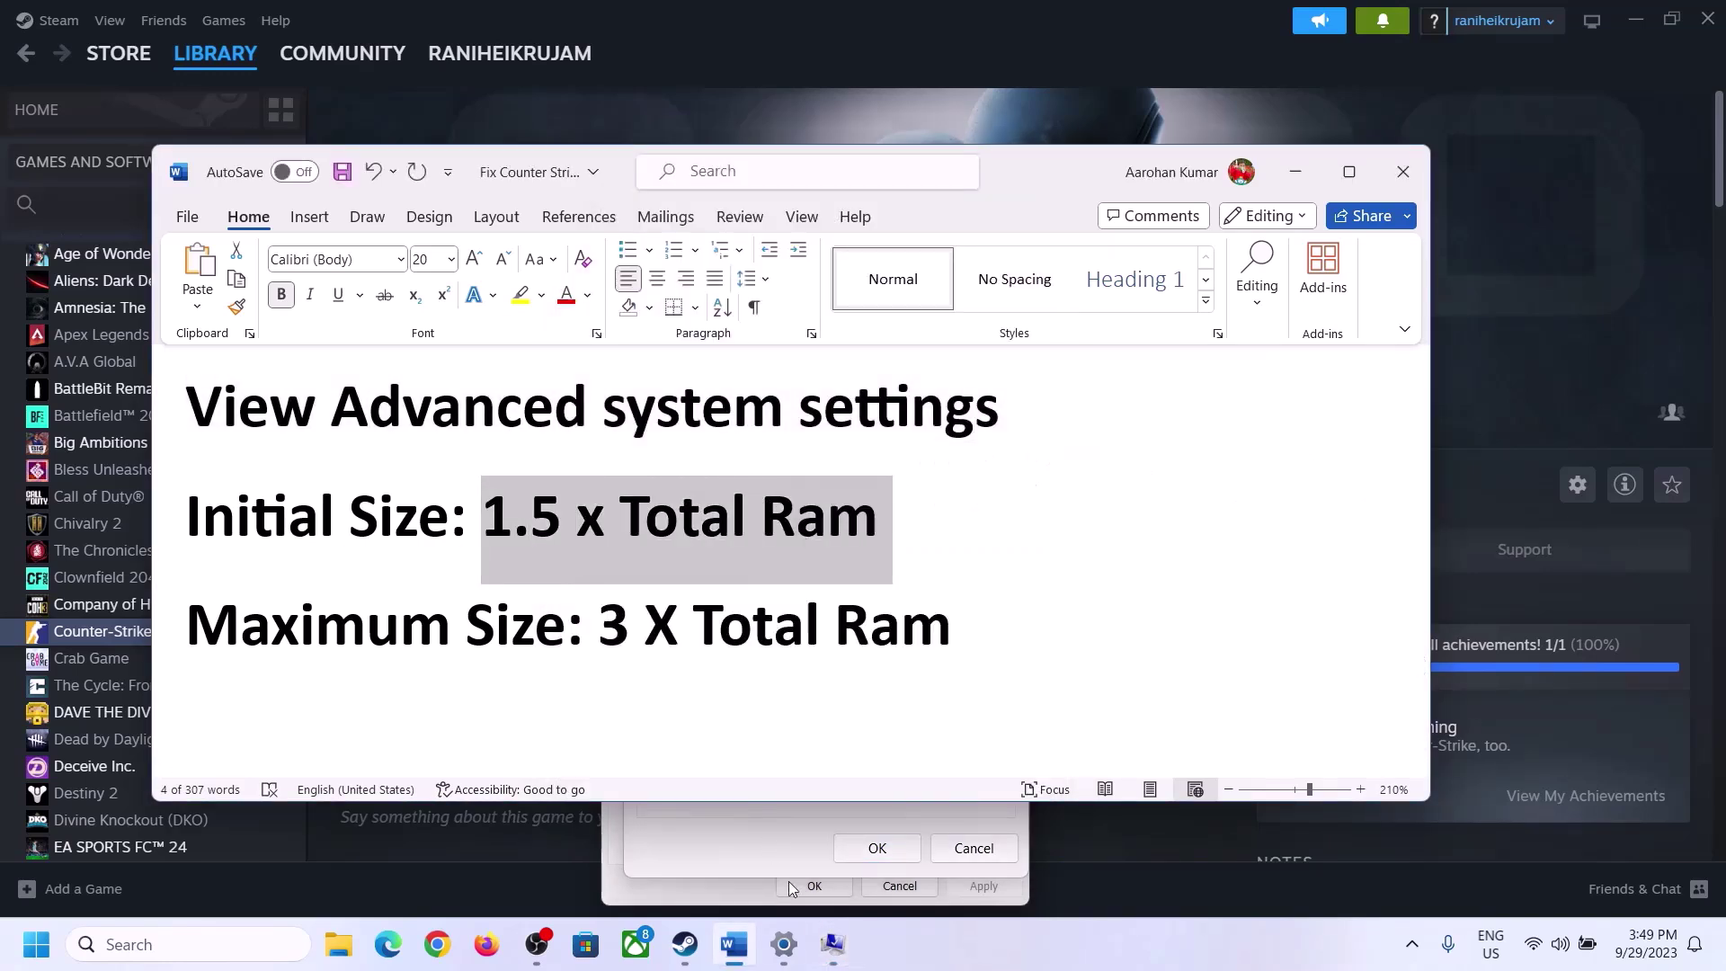
left_click(784, 946)
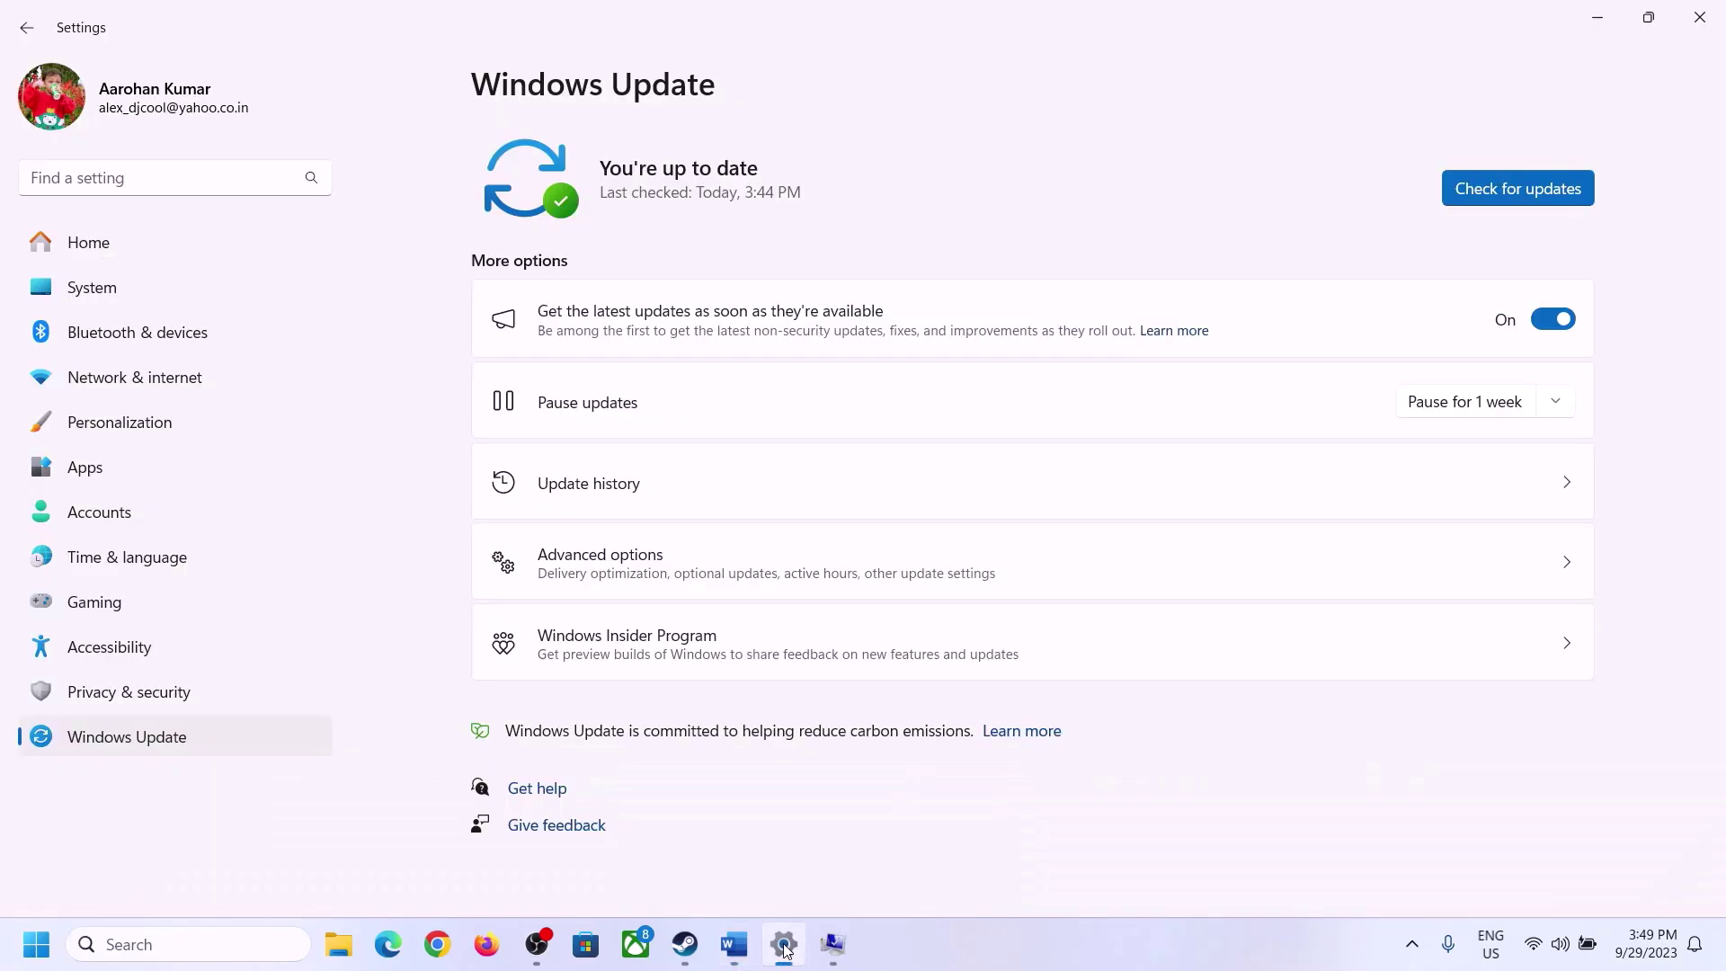
left_click(88, 288)
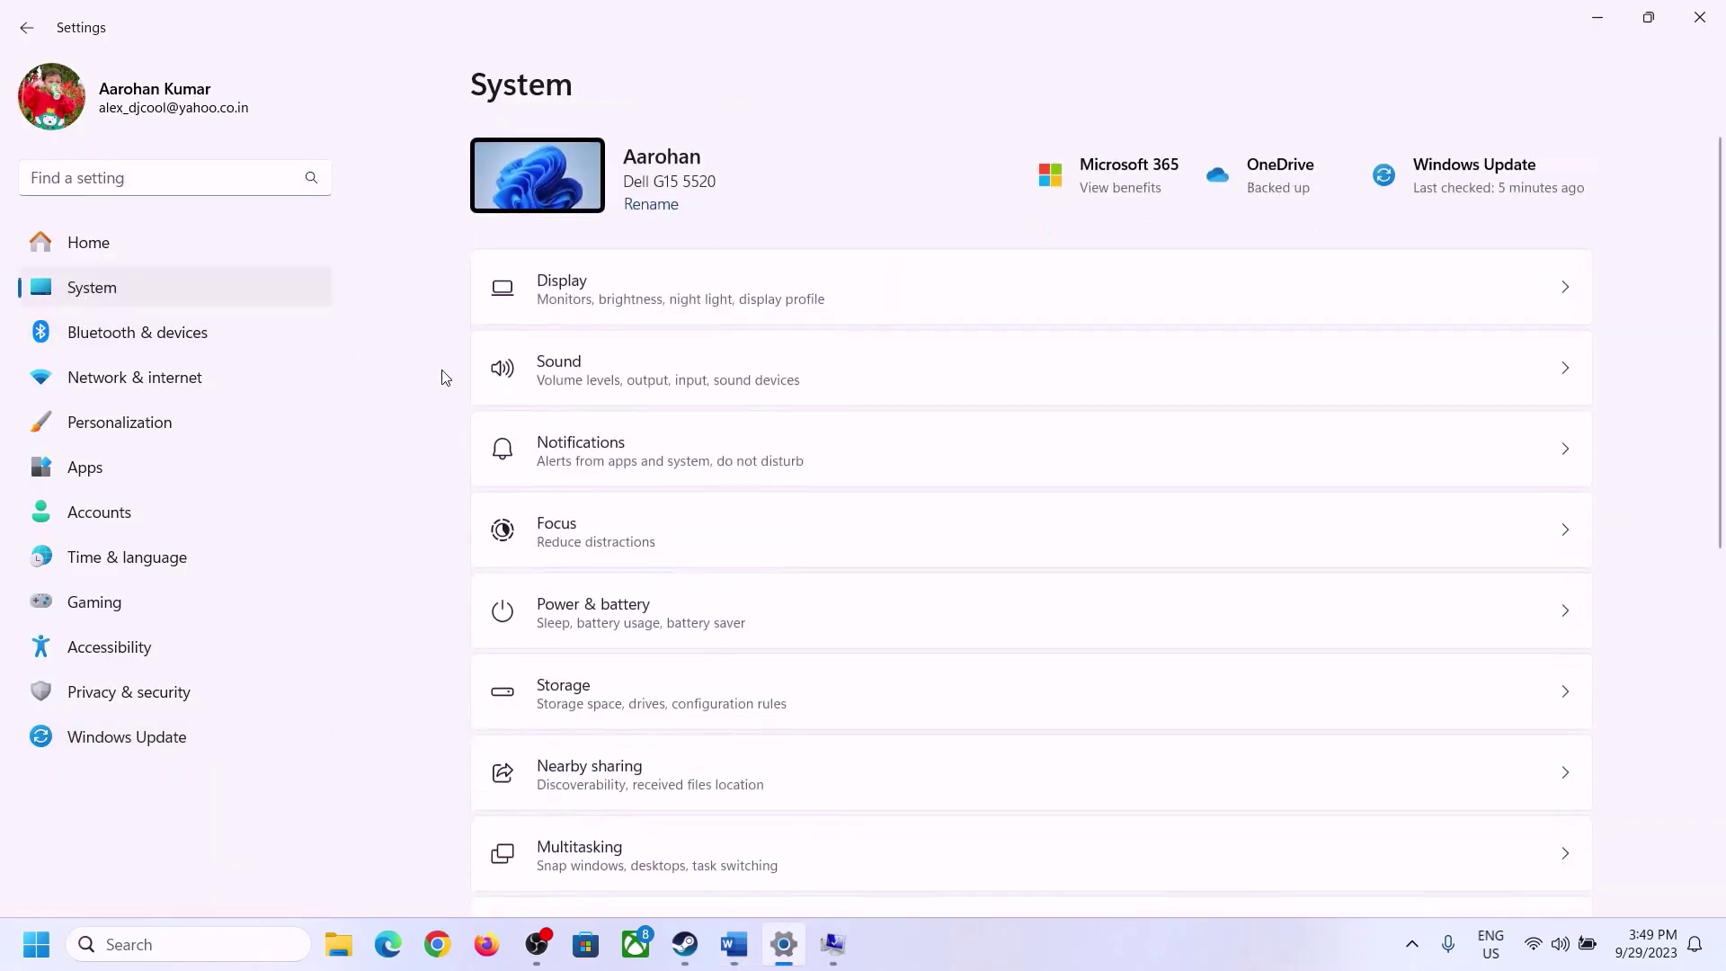
scroll(631, 713, "down", 10)
left_click(570, 852)
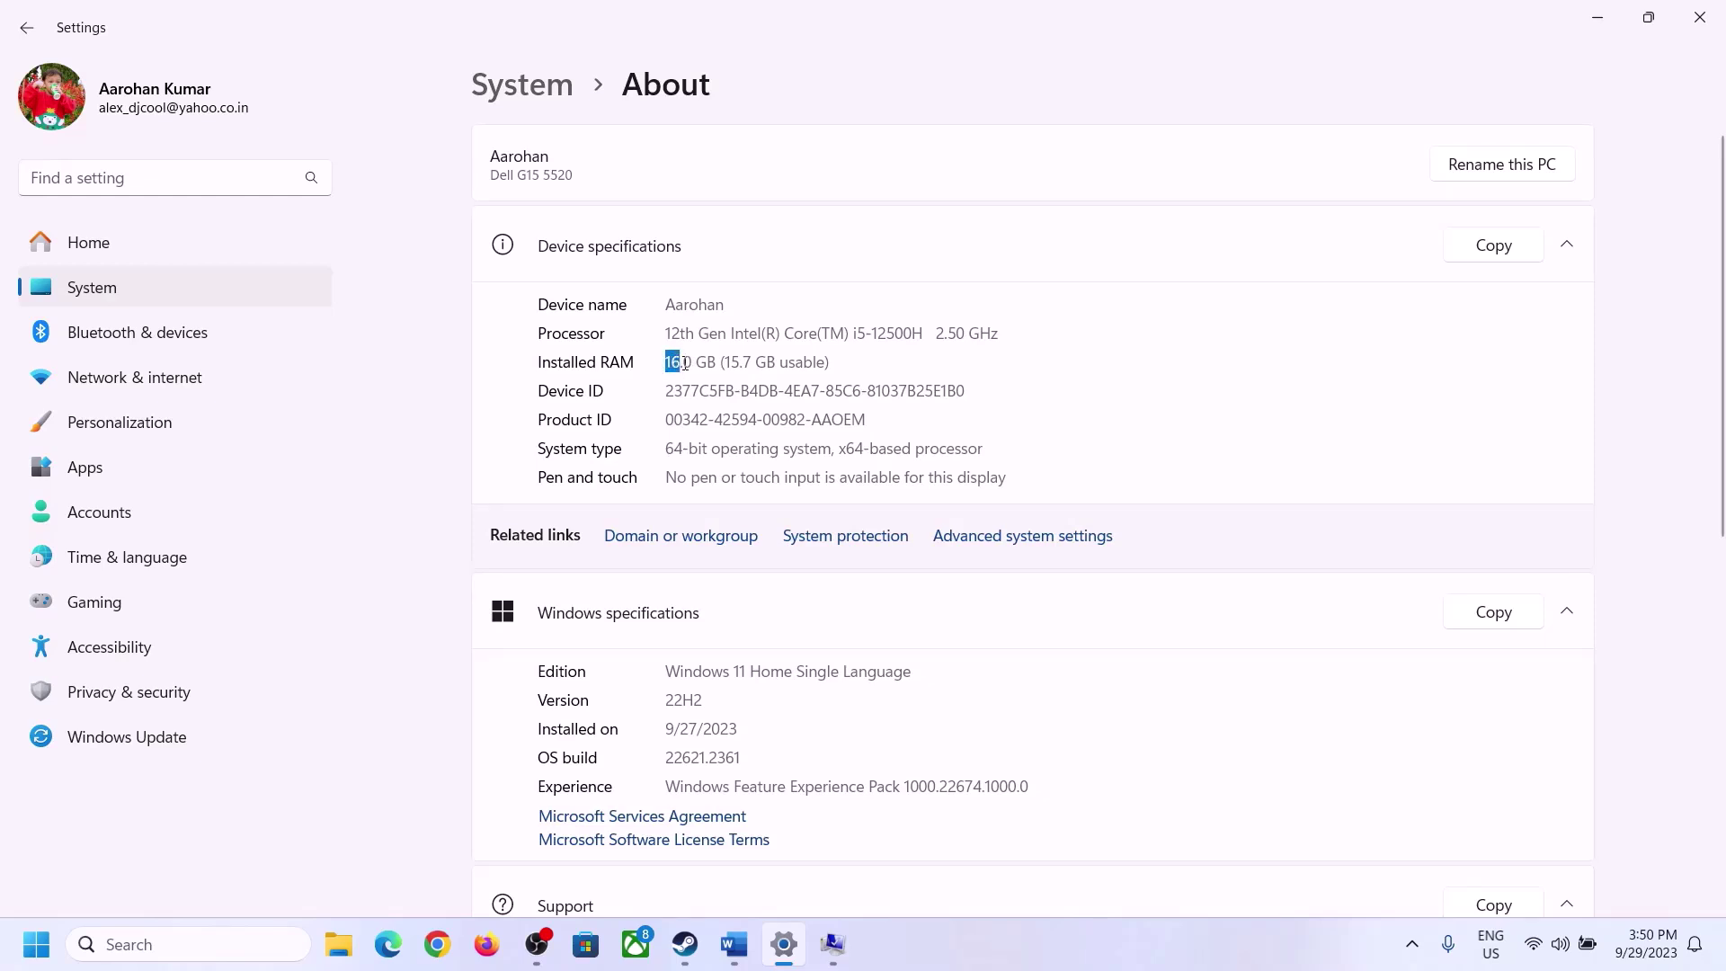
left_click(693, 364)
left_click_drag(686, 359, 665, 361)
Launch Calculator with the Run command calc, place it beside the Virtual Memory dialog, and bring up the Word size formulas behind it
left_click(826, 946)
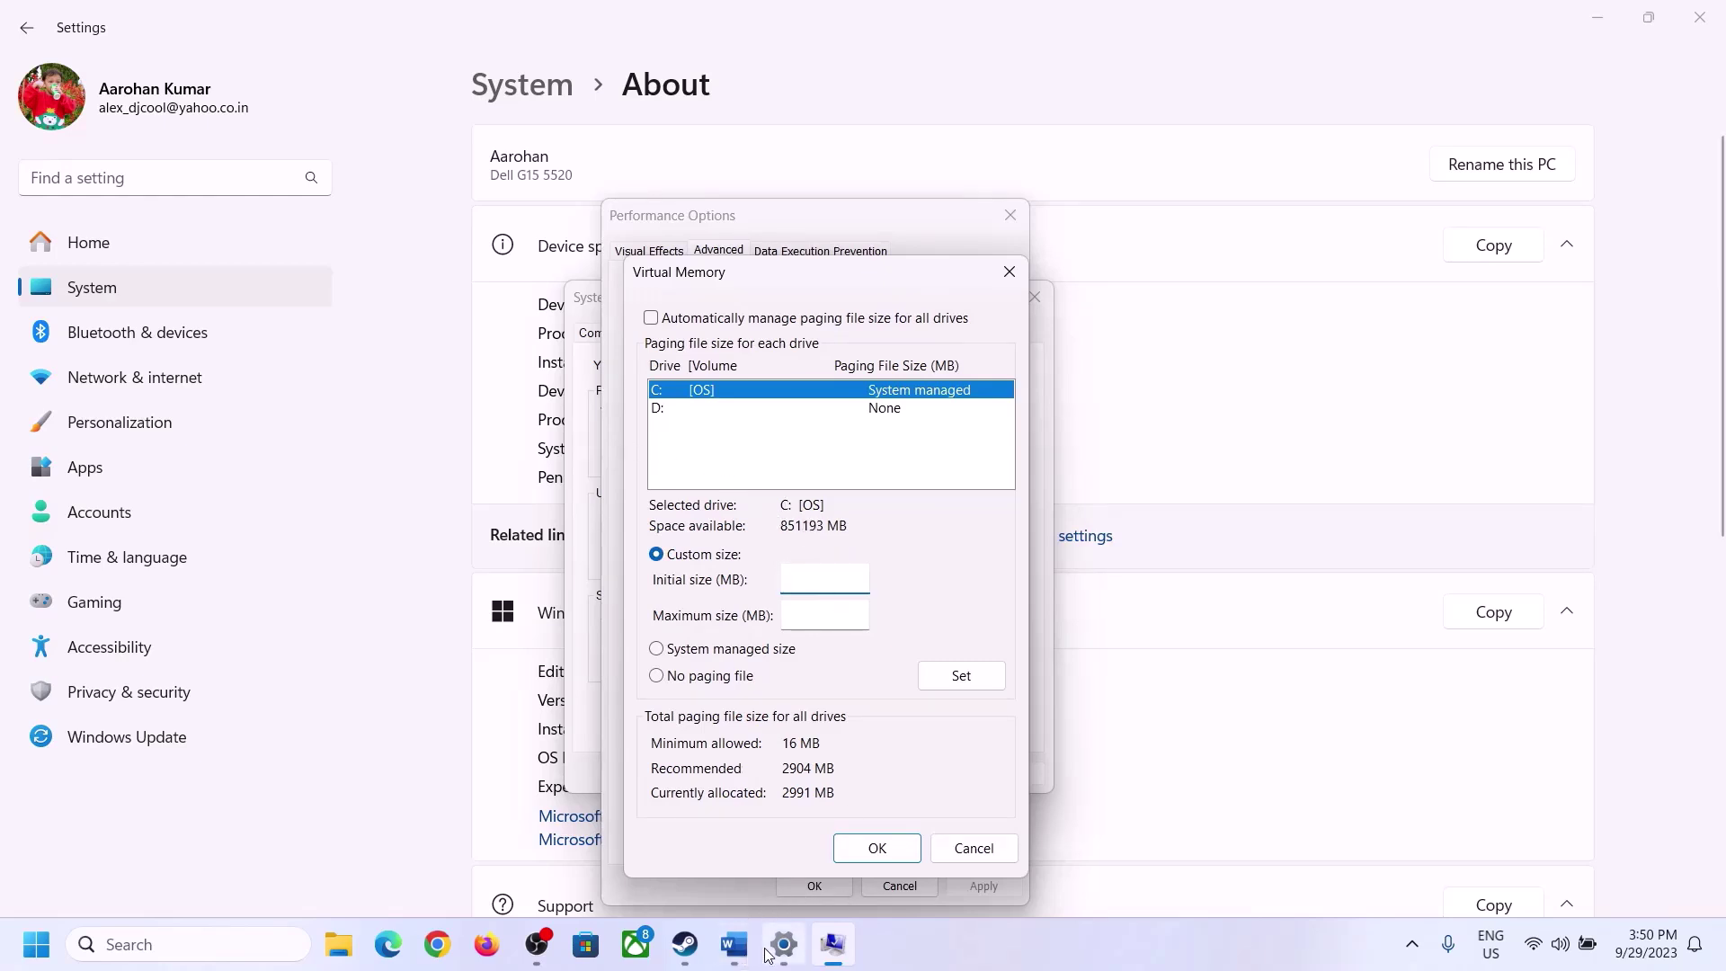
key("super+r")
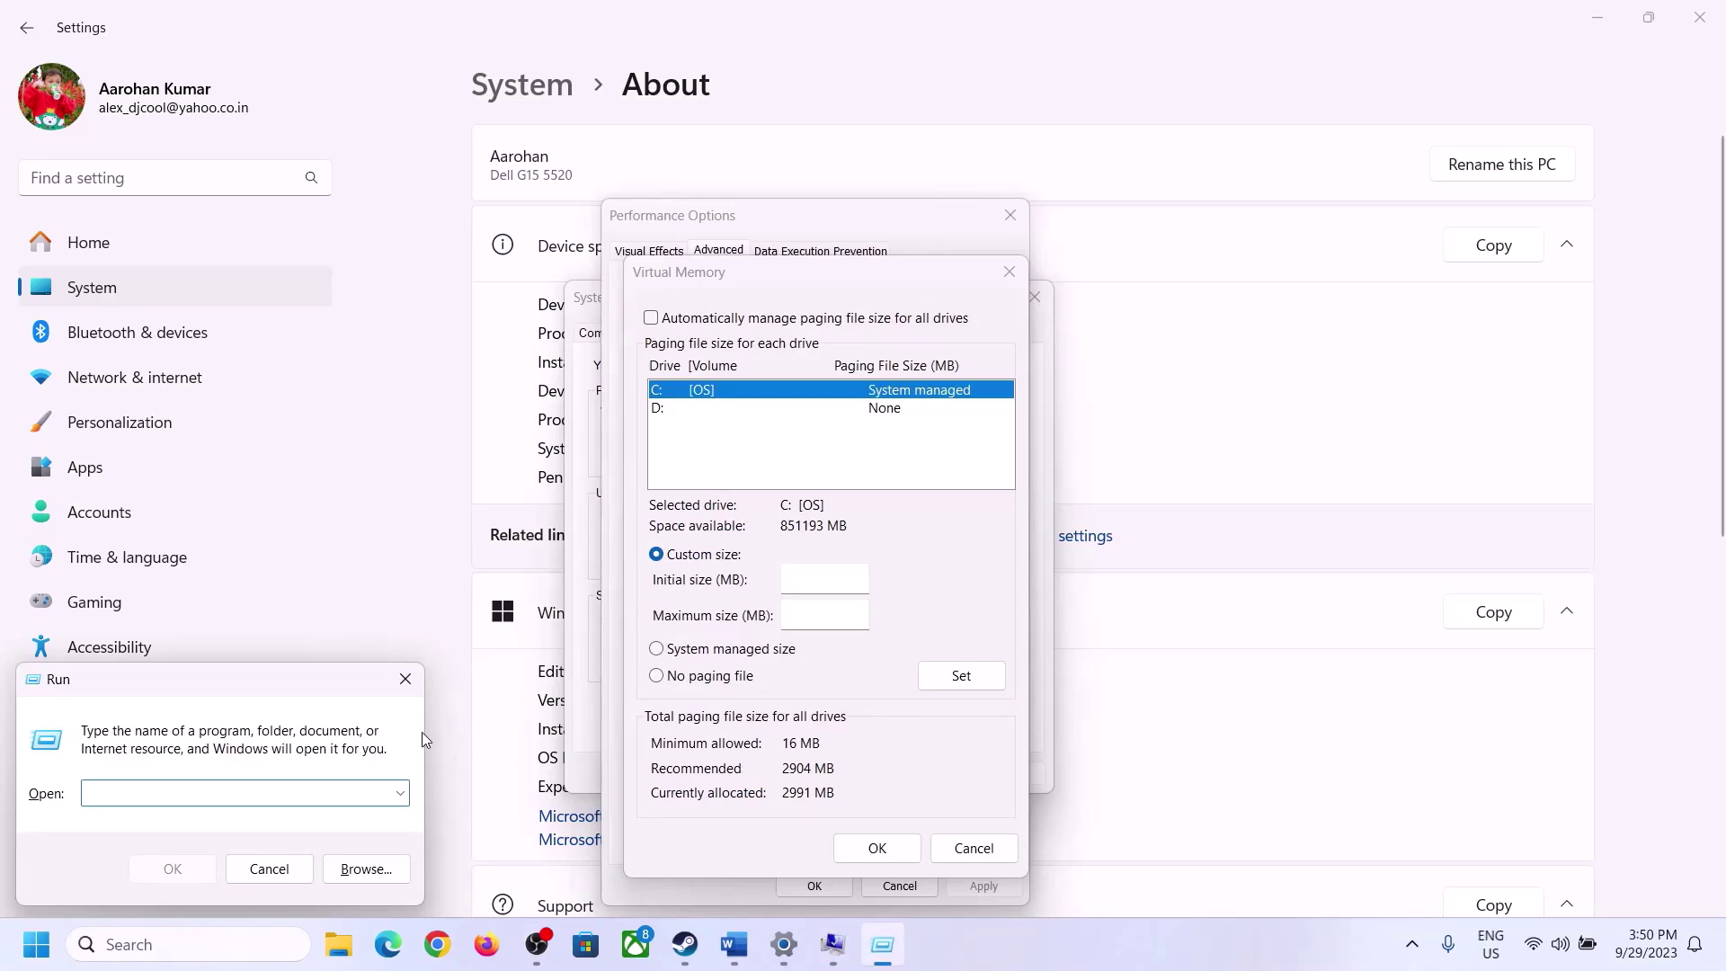
type("calc")
left_click(171, 869)
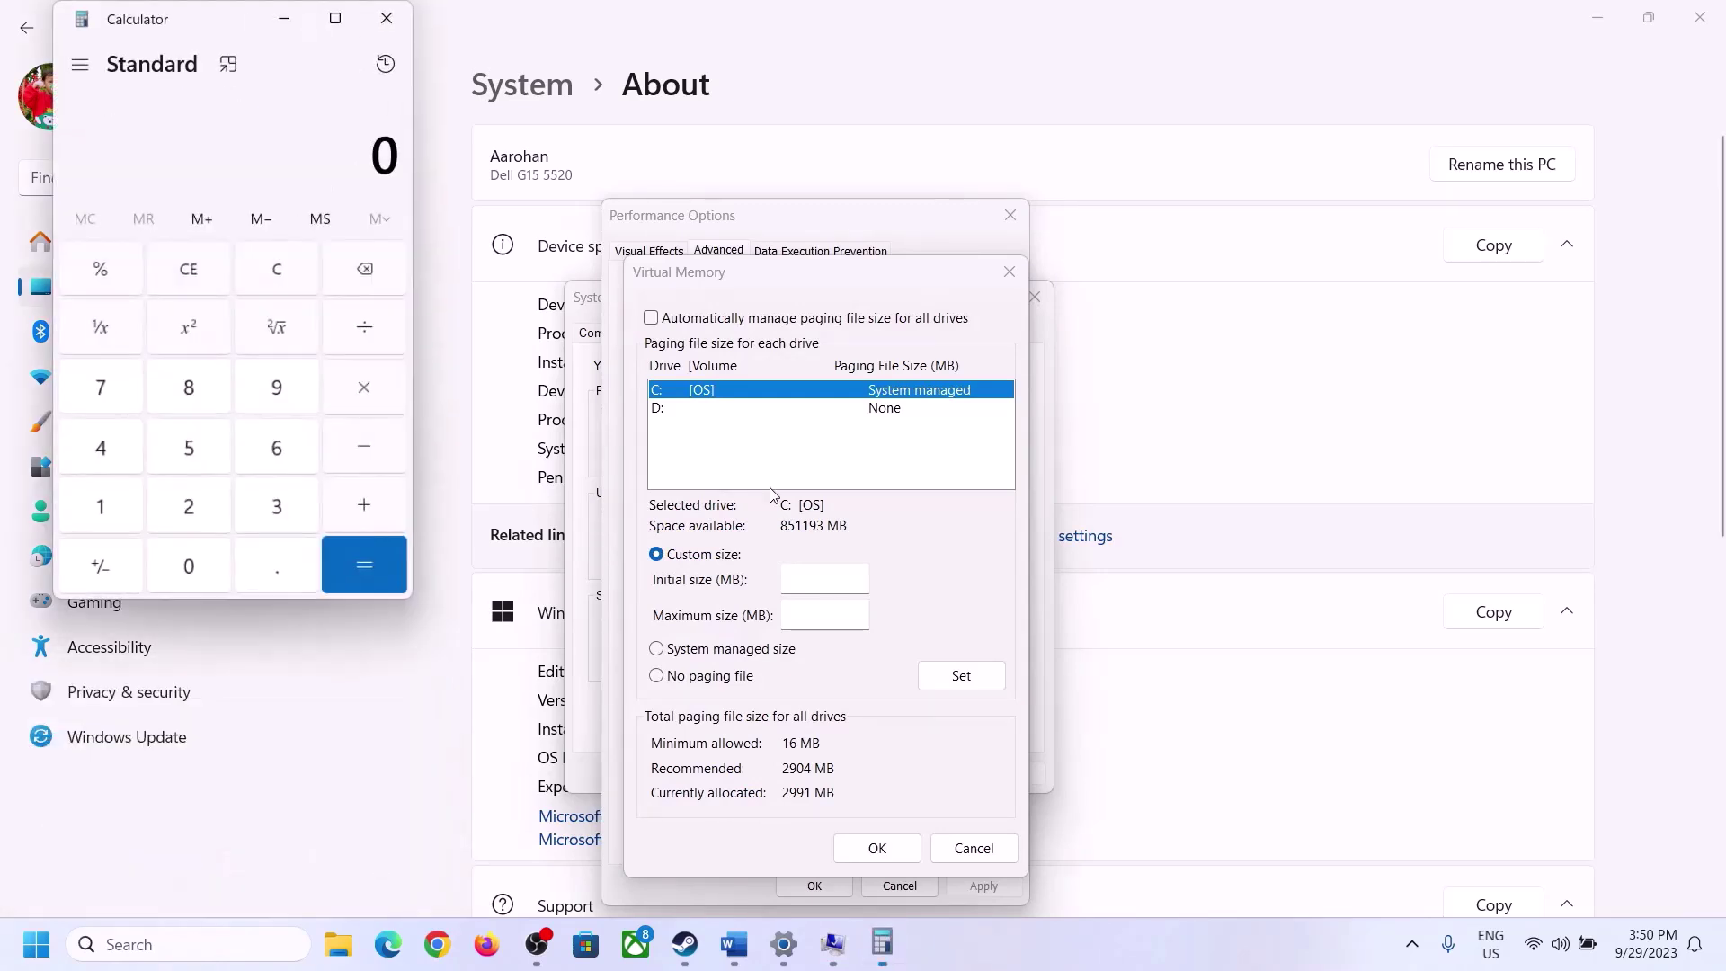
left_click_drag(213, 26, 1258, 297)
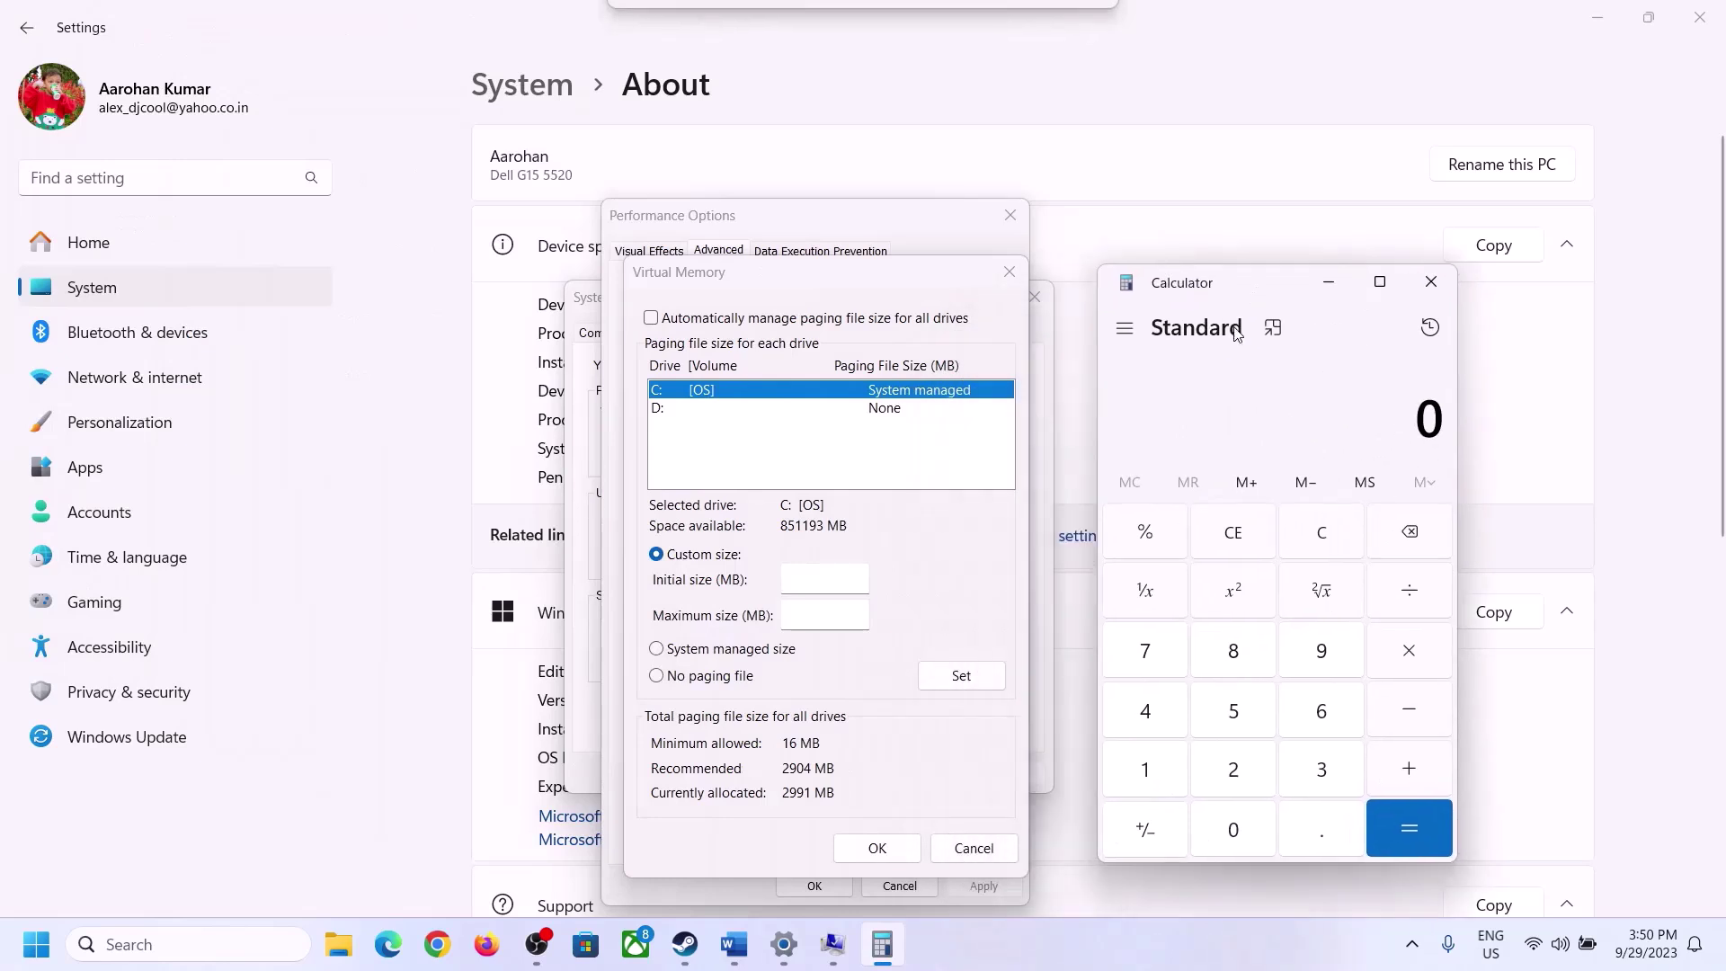
left_click(735, 944)
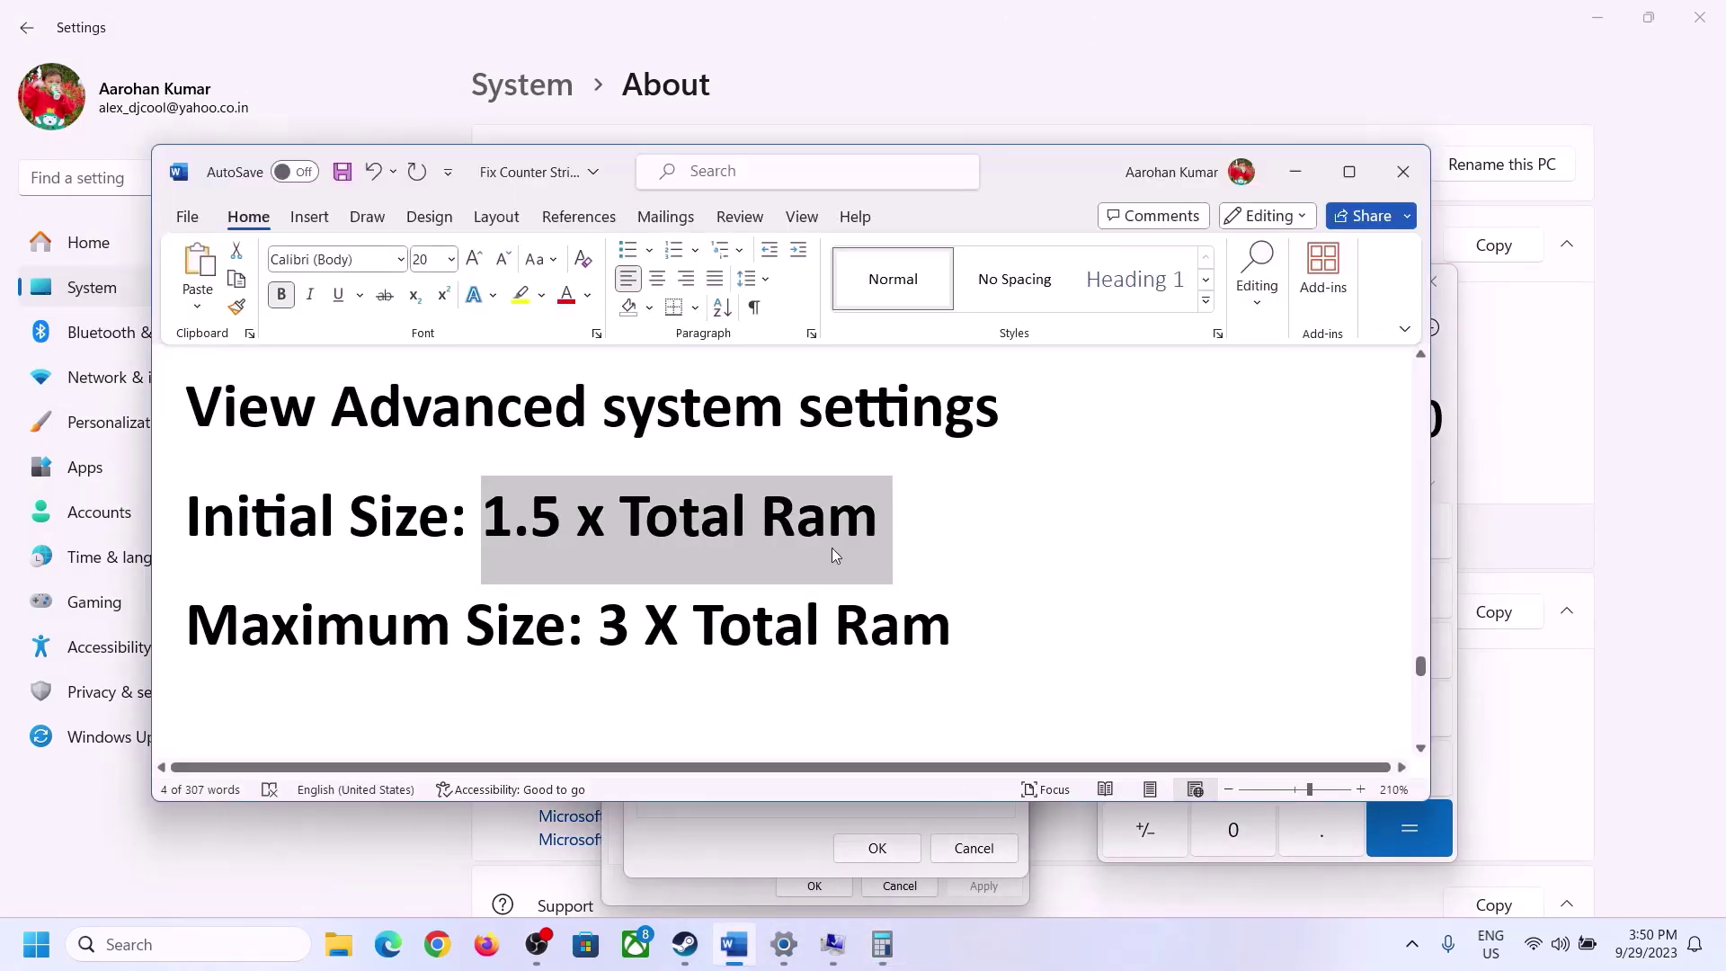
left_click(892, 945)
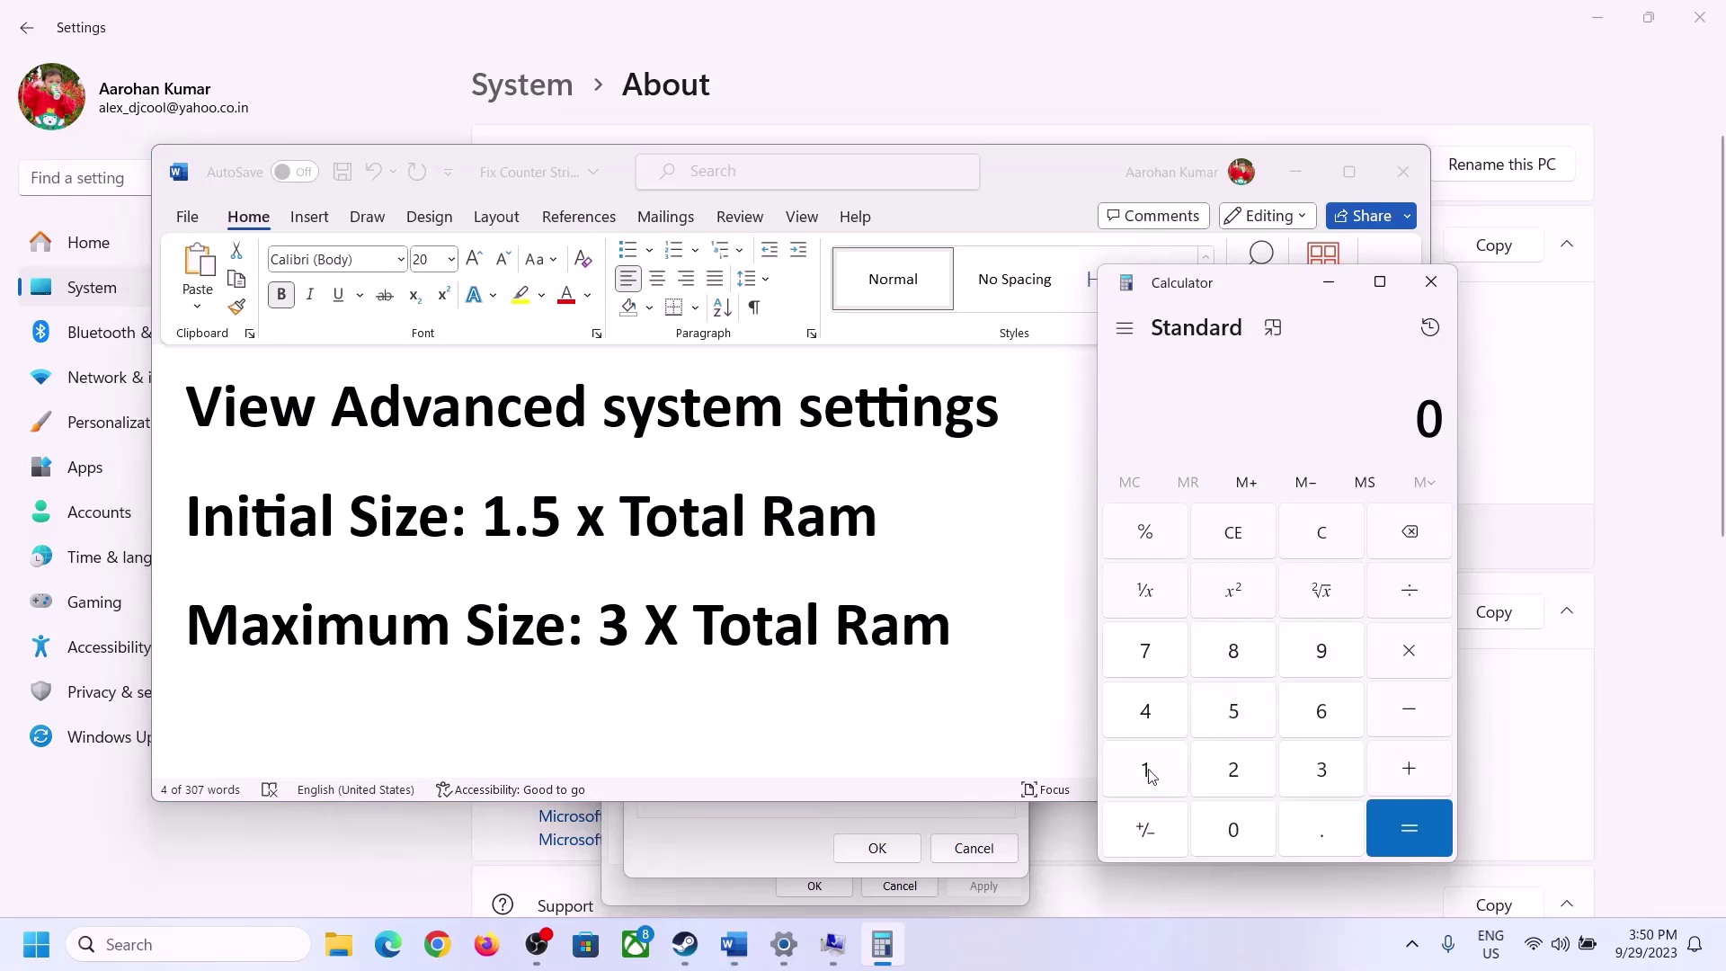
left_click(1146, 771)
left_click(1315, 719)
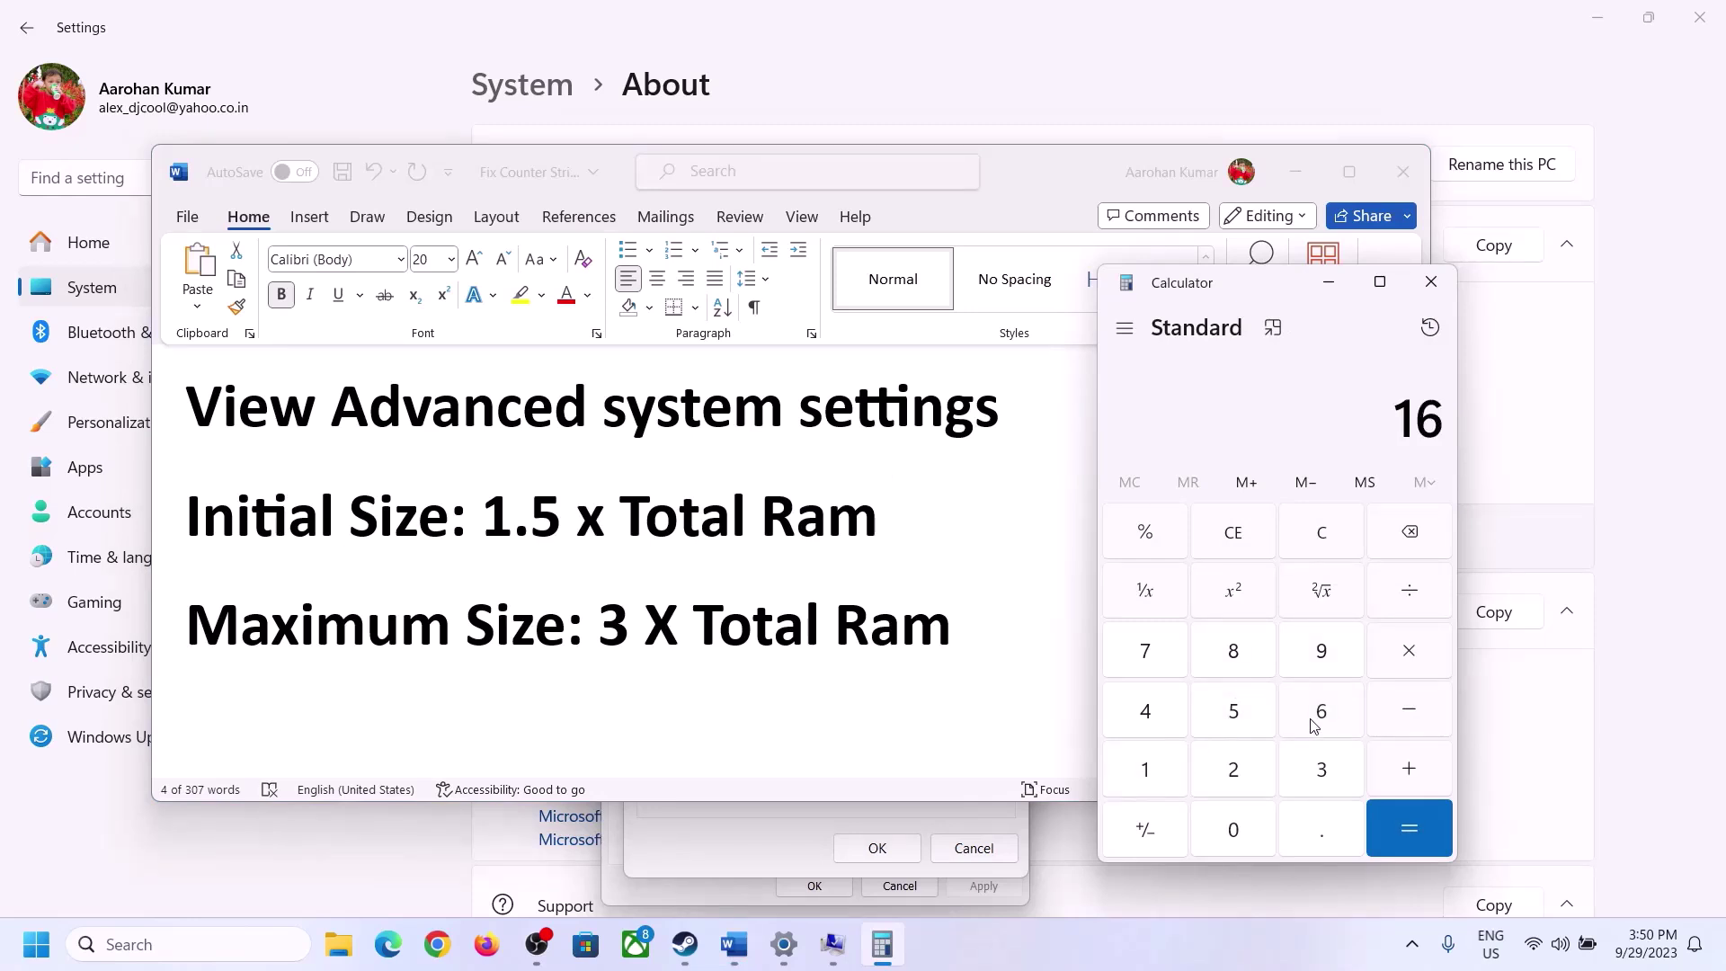
left_click(1323, 550)
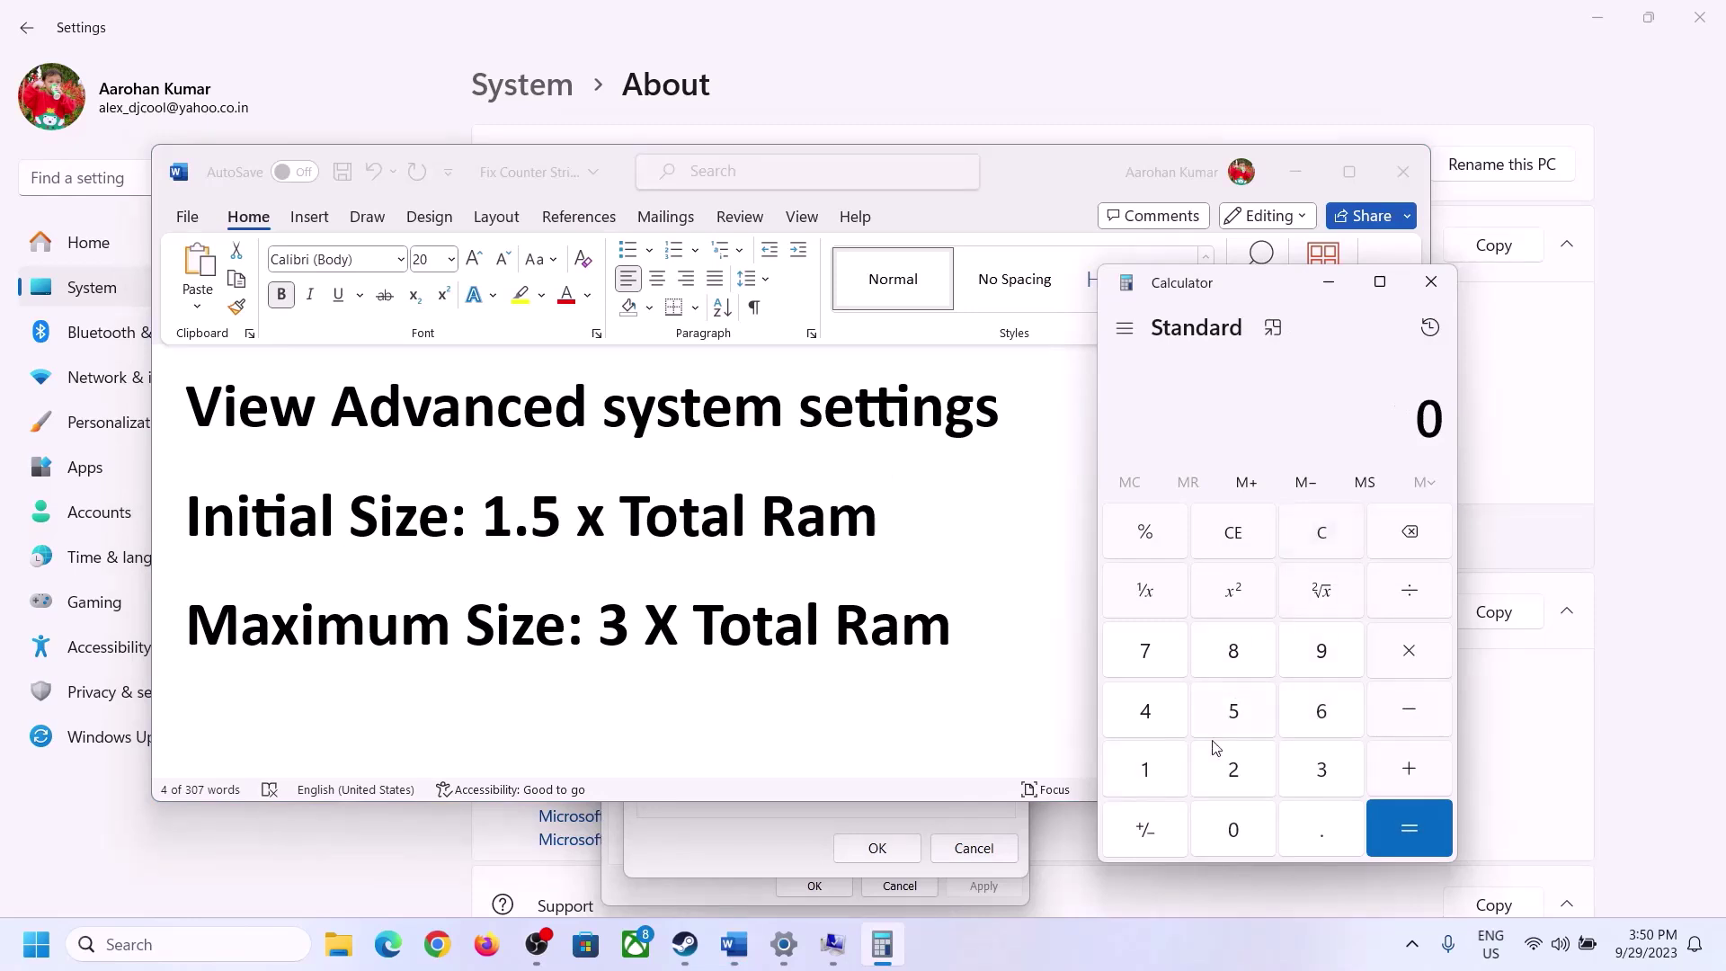
Calculate 16 × 1024 in Calculator to convert the installed RAM to megabytes
left_click(1157, 771)
left_click(1295, 722)
left_click(1408, 661)
left_click(1152, 782)
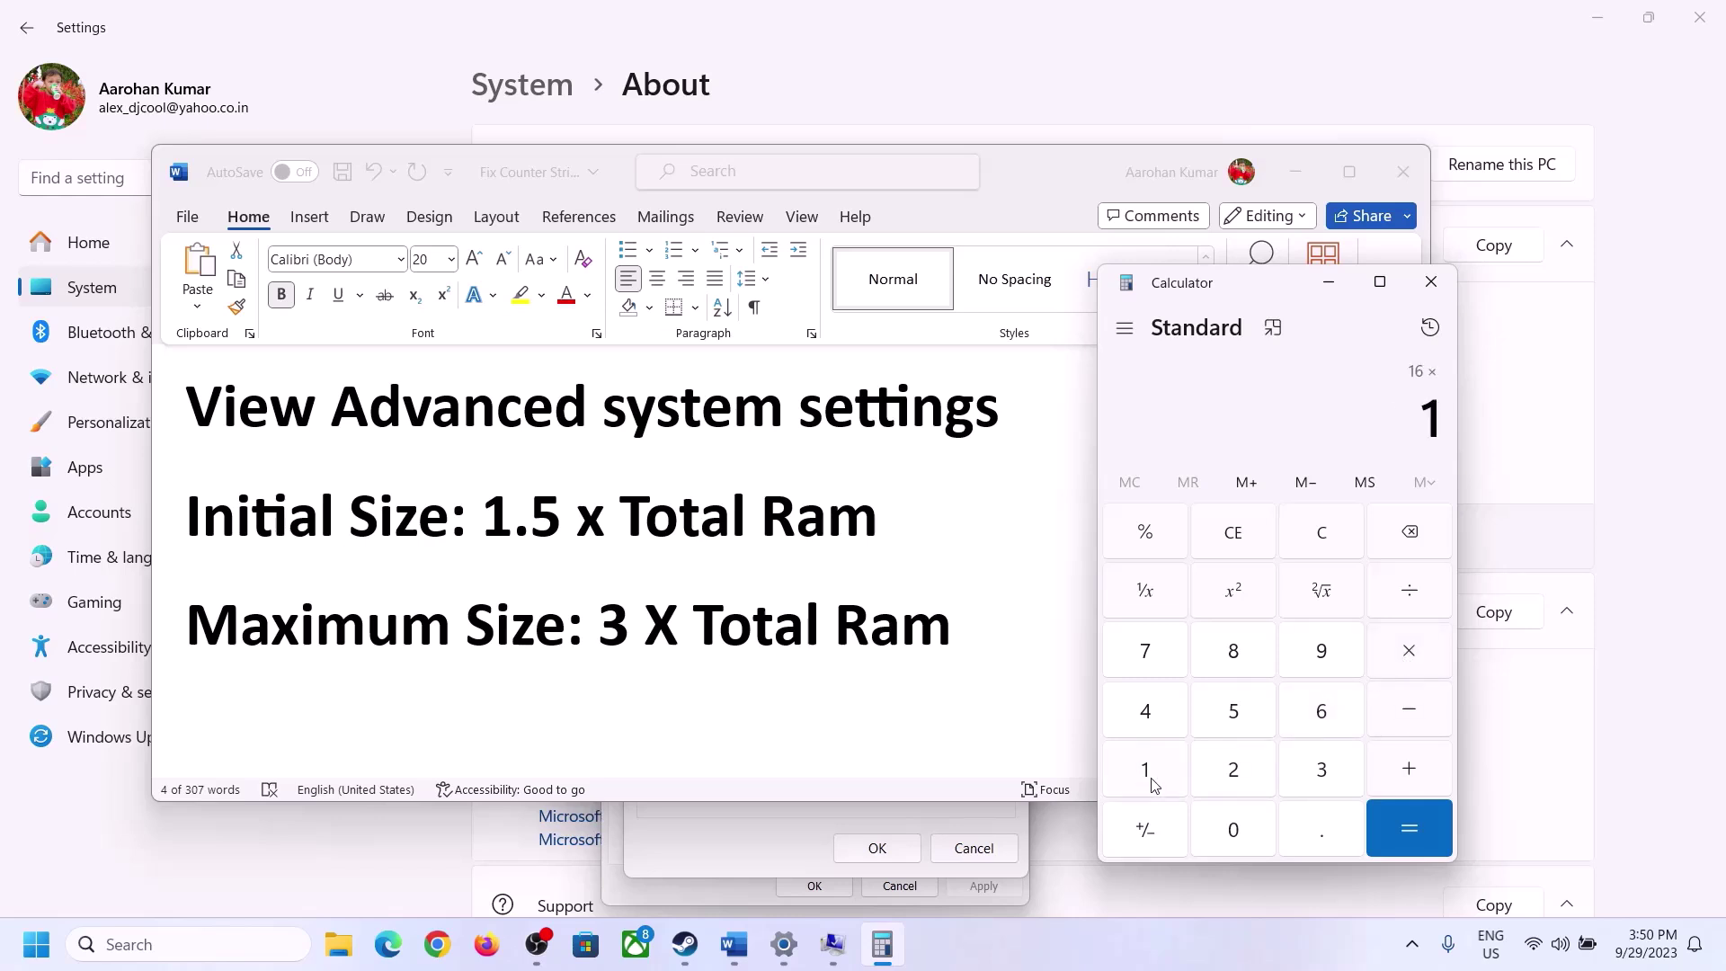
left_click(1235, 840)
left_click(1233, 772)
left_click(1152, 725)
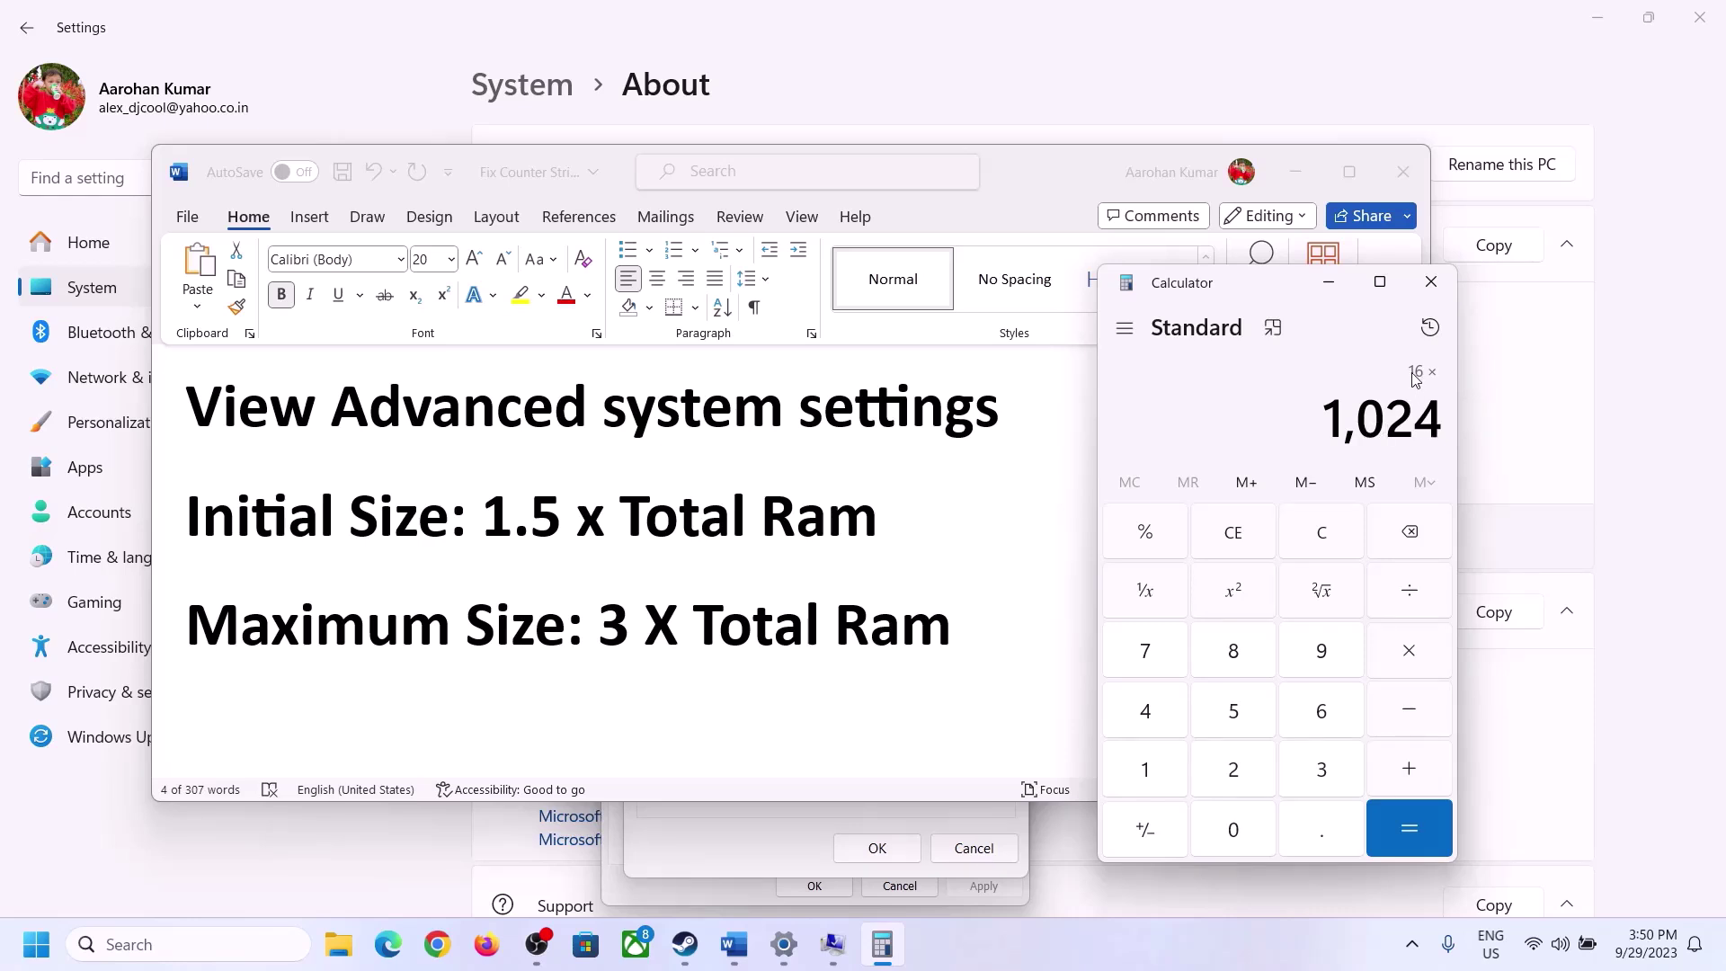
left_click(1402, 805)
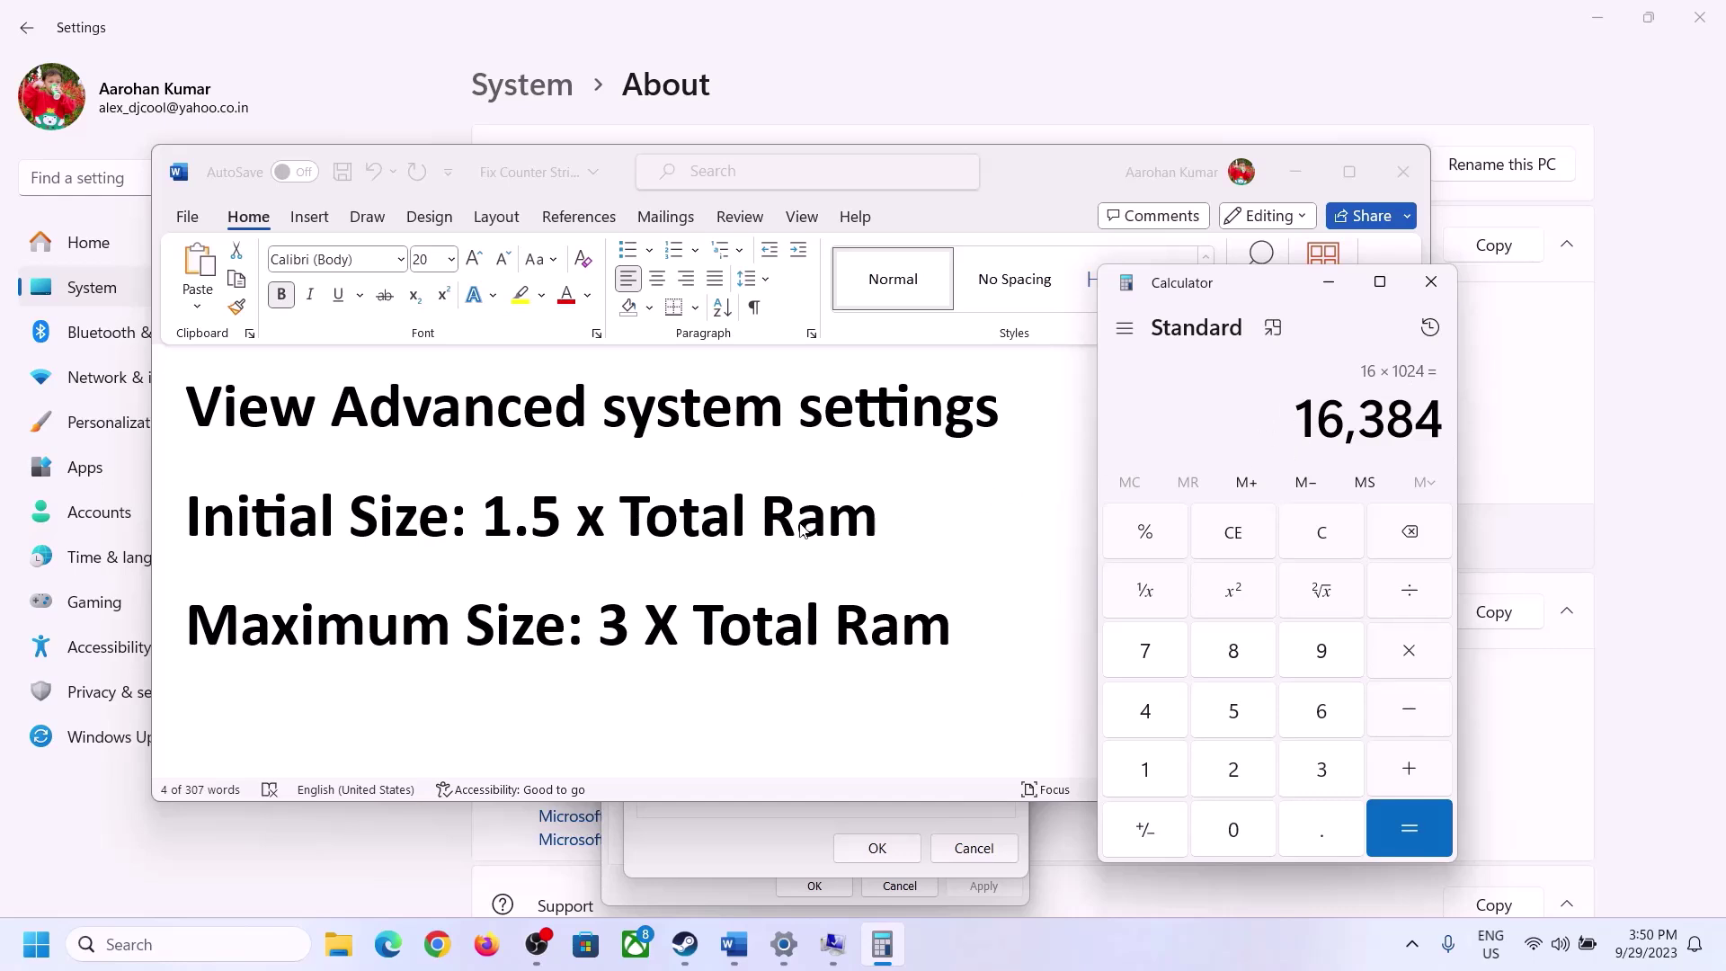
Multiply the RAM size in megabytes by 1.5 to get the initial paging file size
left_click(1409, 651)
left_click(1167, 773)
left_click(1316, 847)
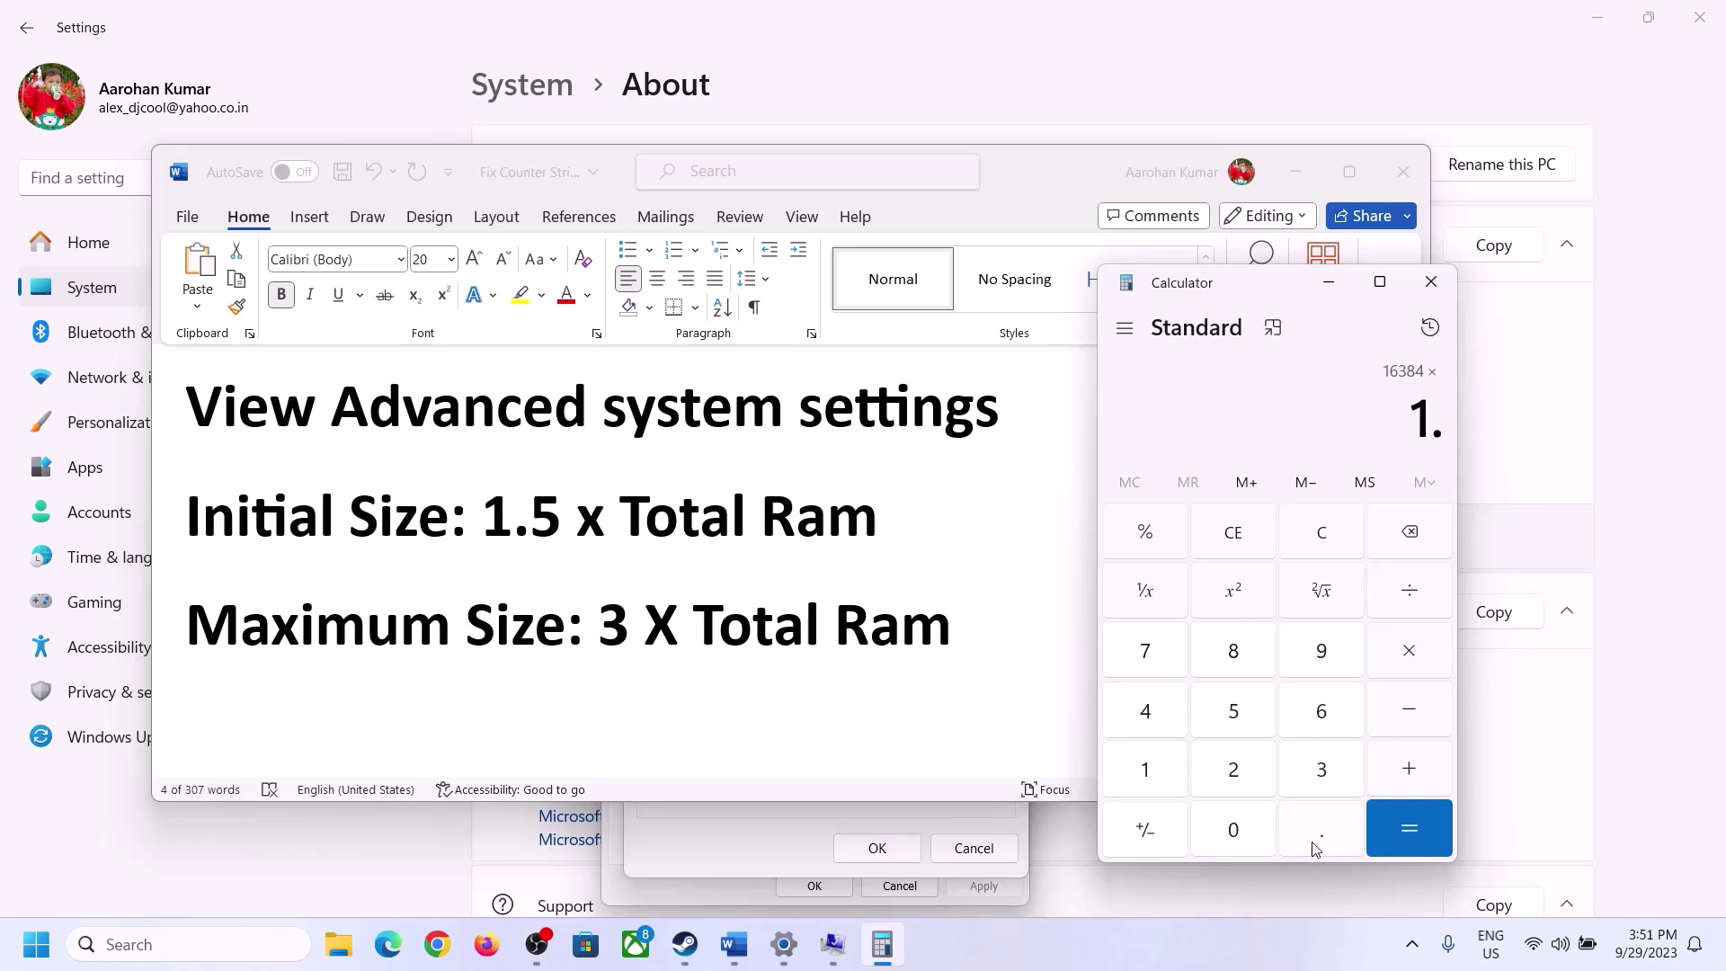
left_click(1235, 712)
left_click(1404, 812)
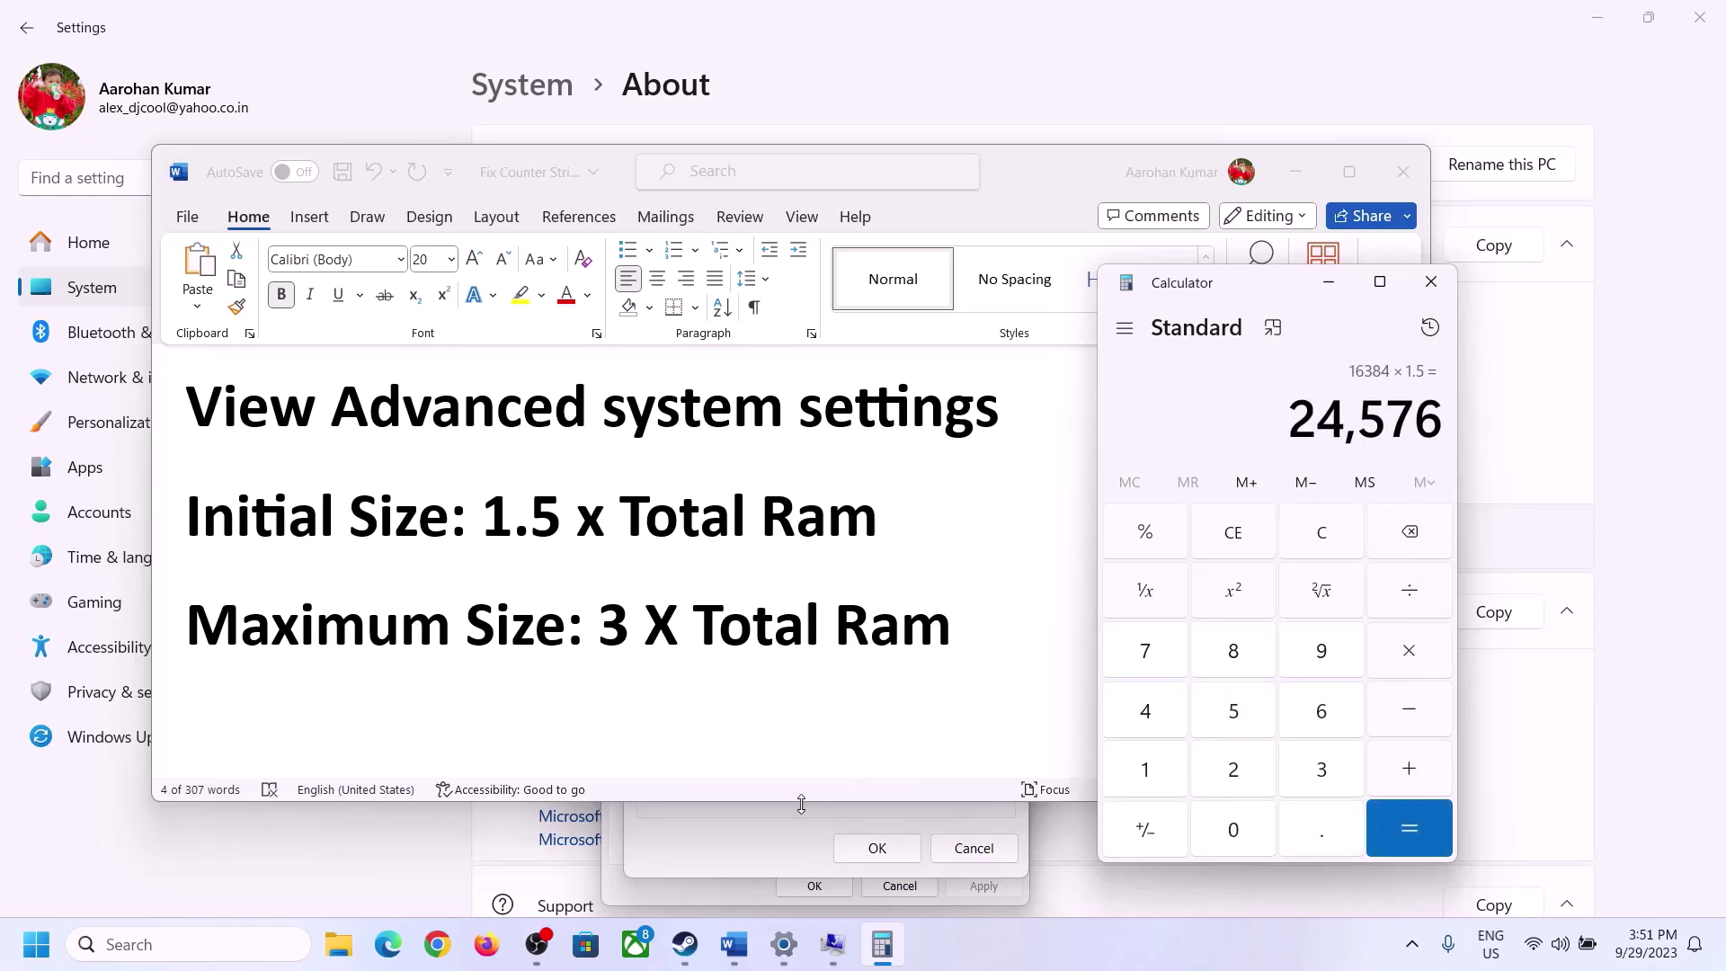
Set the C: drive's custom initial paging file size to 24576 MB in the Virtual Memory dialog
left_click(762, 838)
left_click(816, 580)
type("24576")
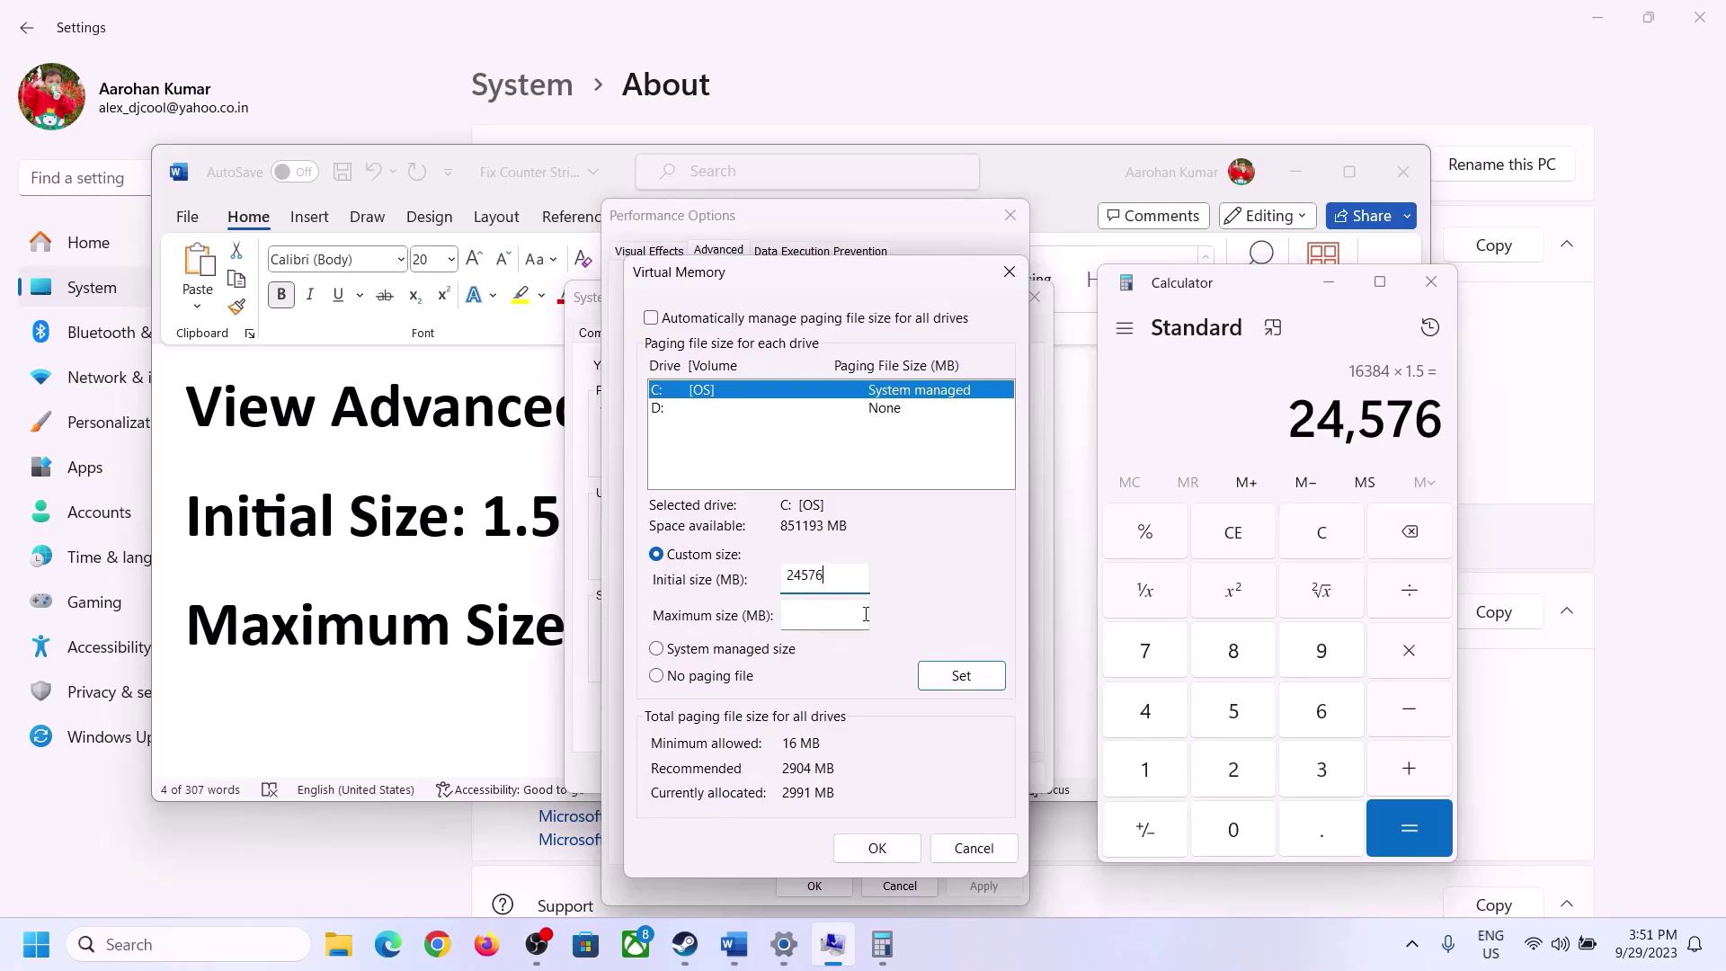
Check the maximum size formula in the Word notes and clear the previous result in Calculator
left_click(865, 614)
key("alt+Tab")
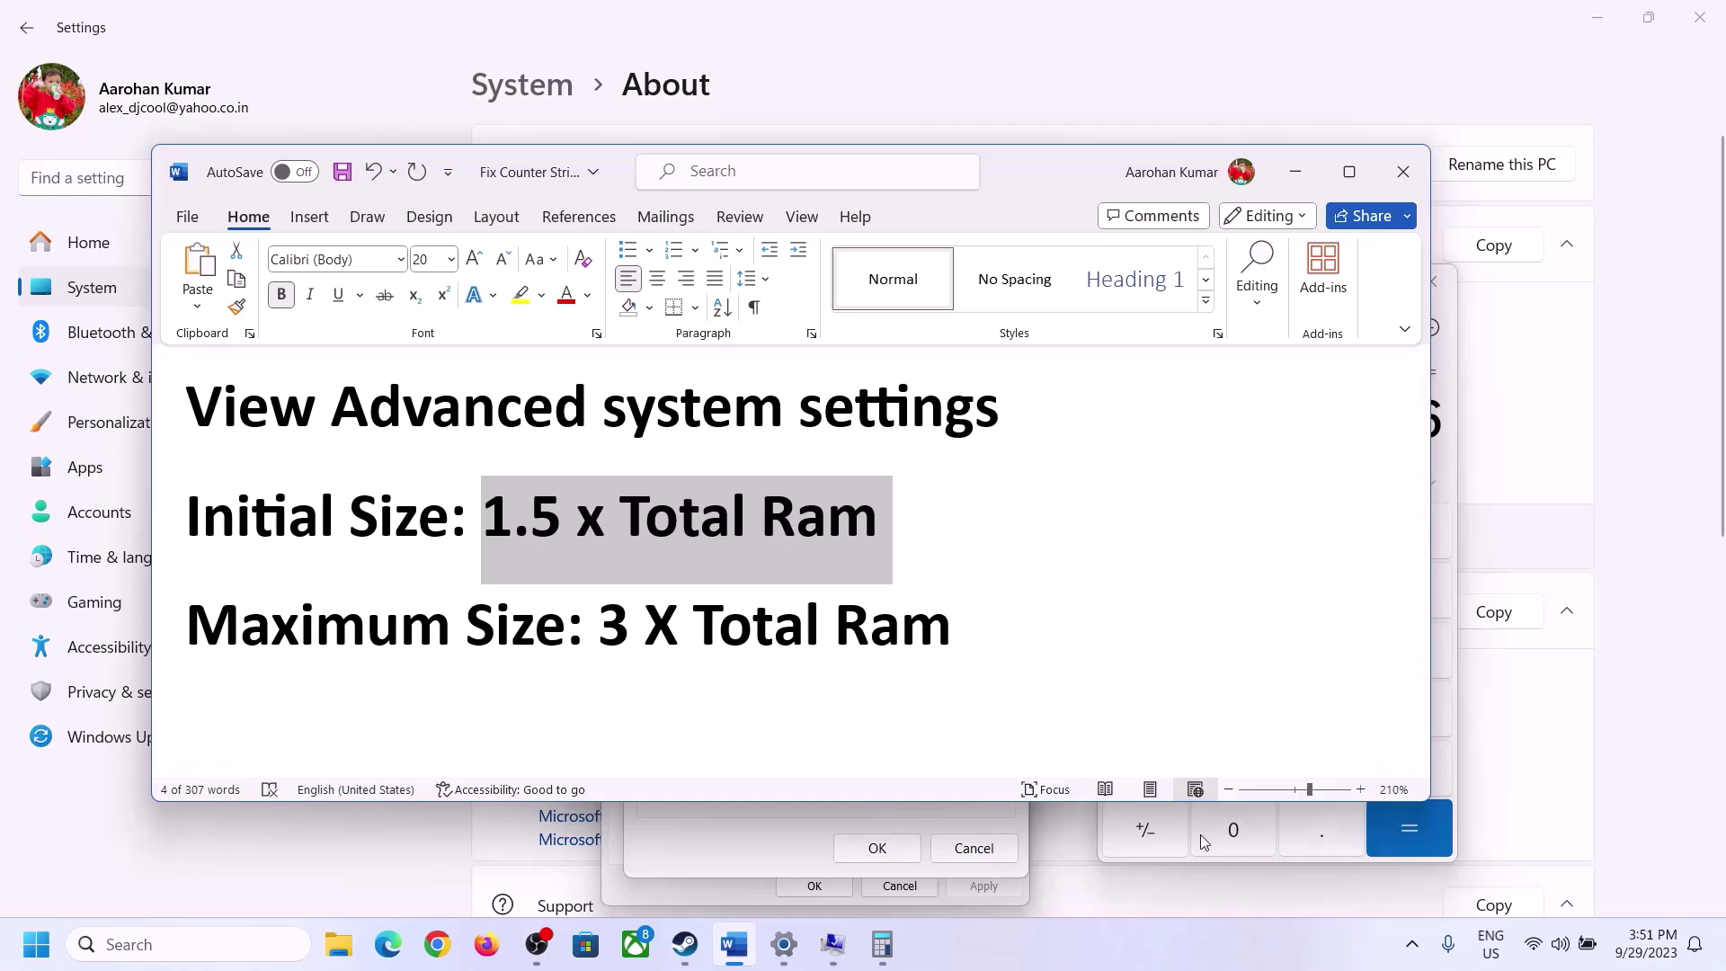
left_click(1449, 465)
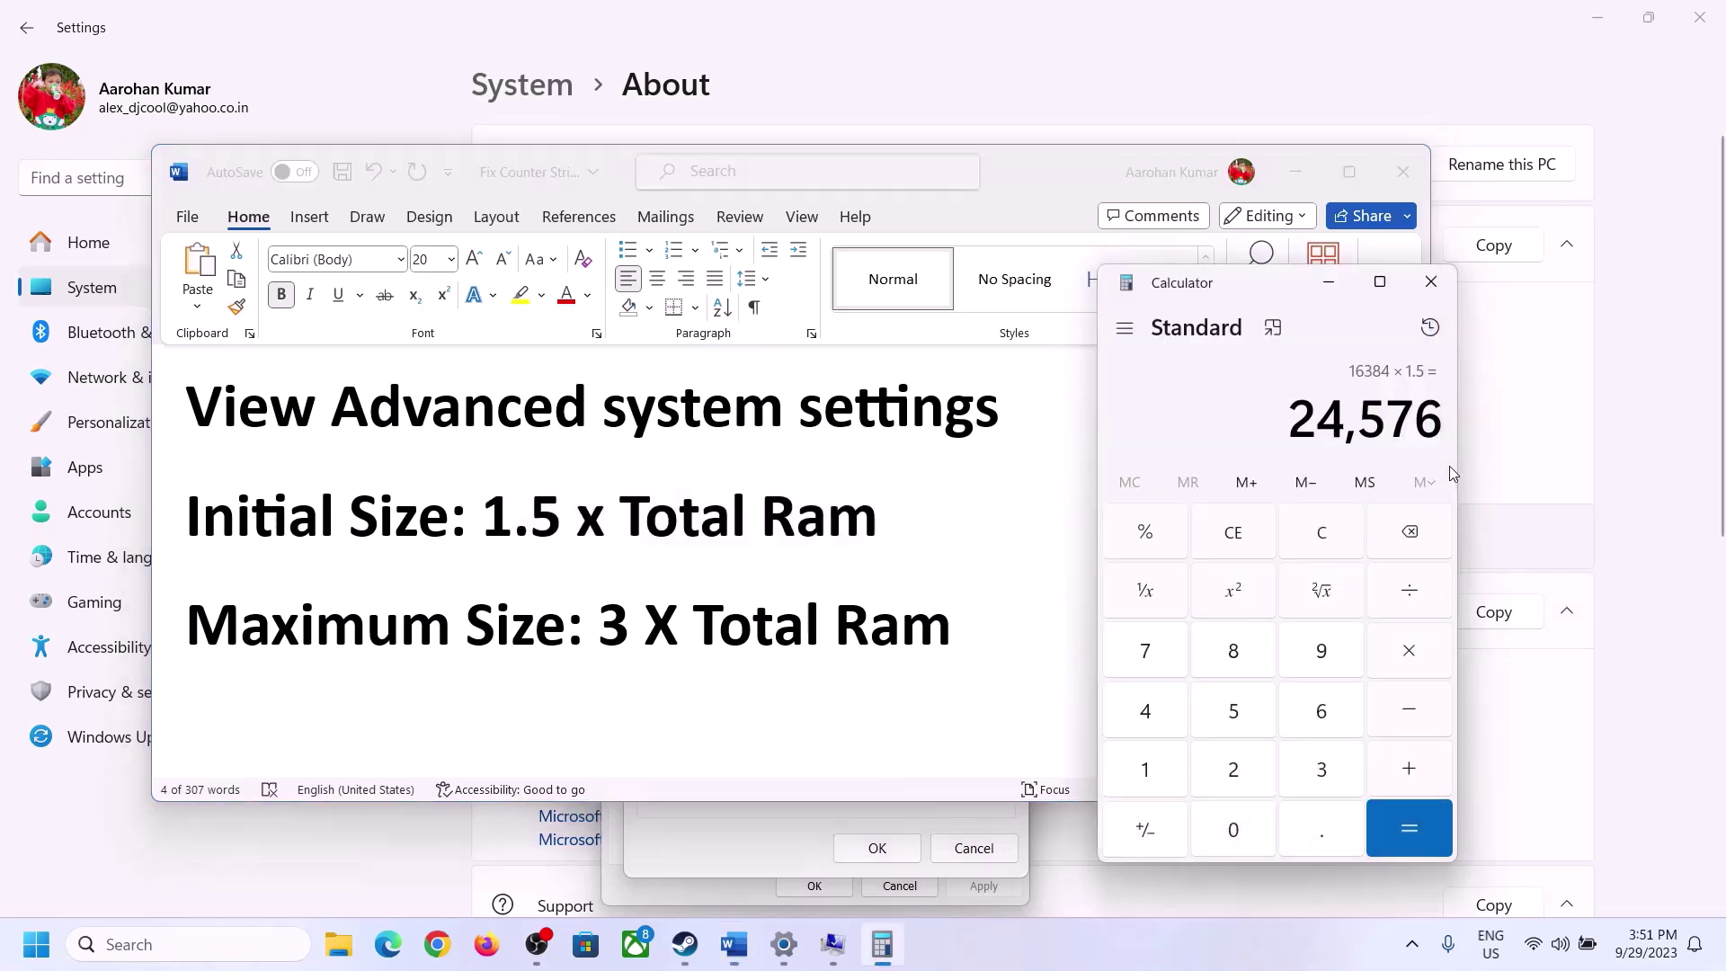
left_click(1336, 535)
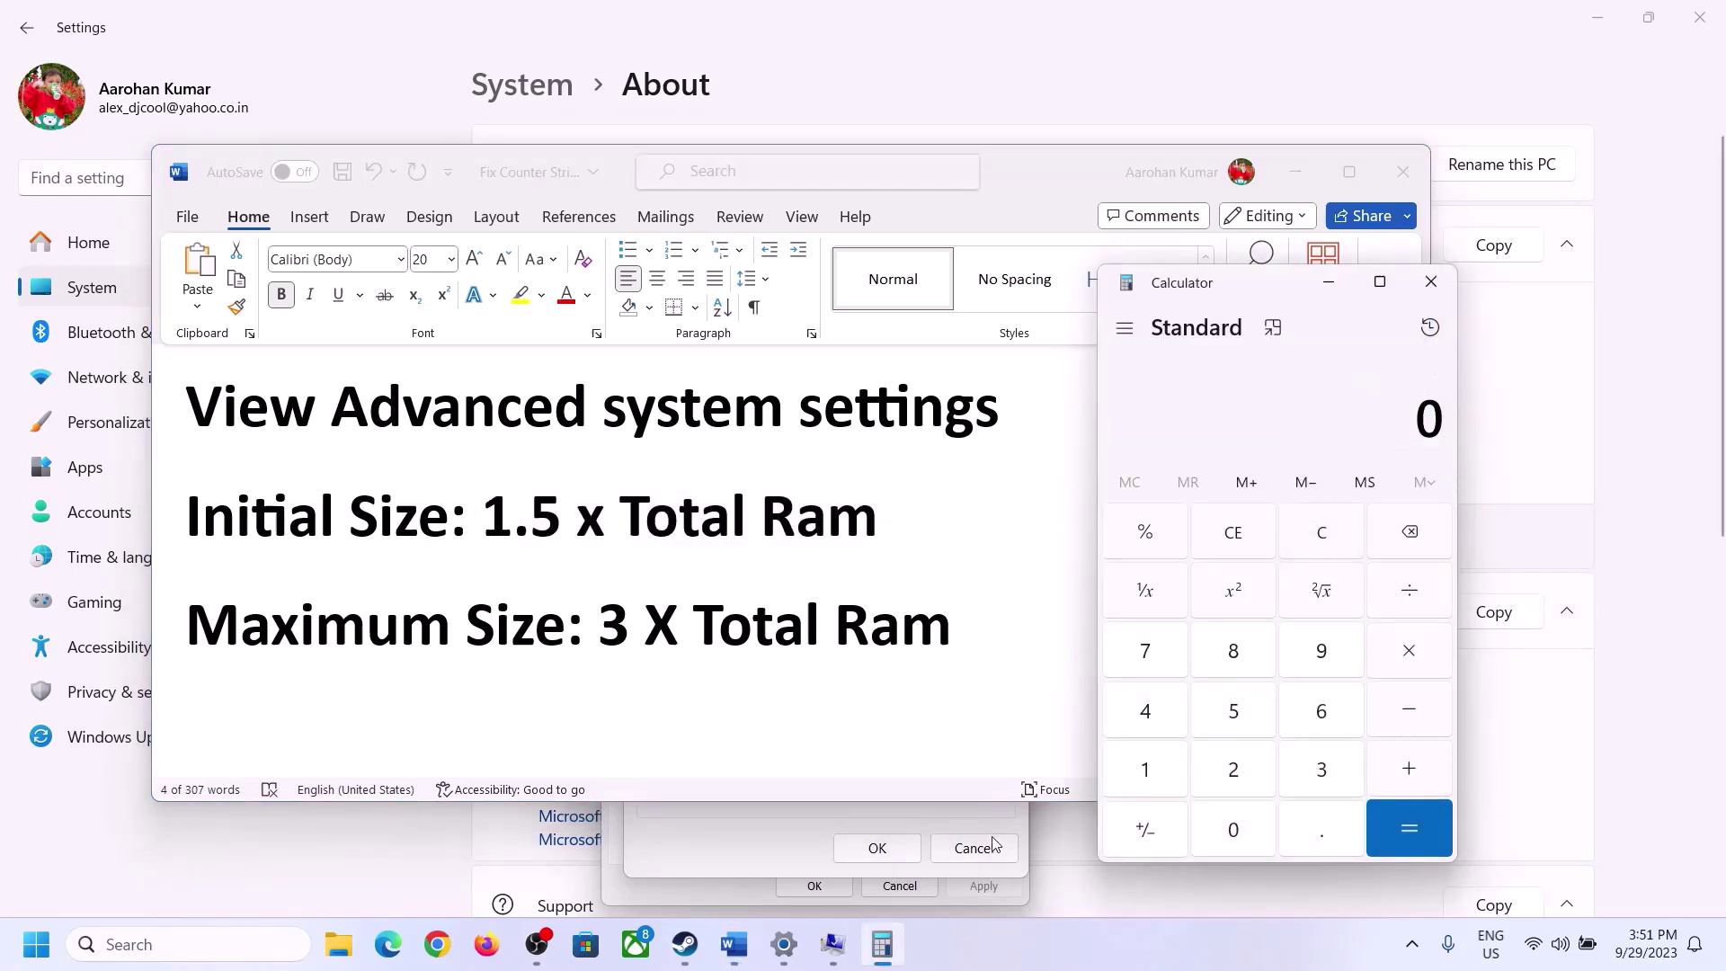
Check the installed RAM on the Settings About page and calculate 16 × 1024 in Calculator
left_click(786, 955)
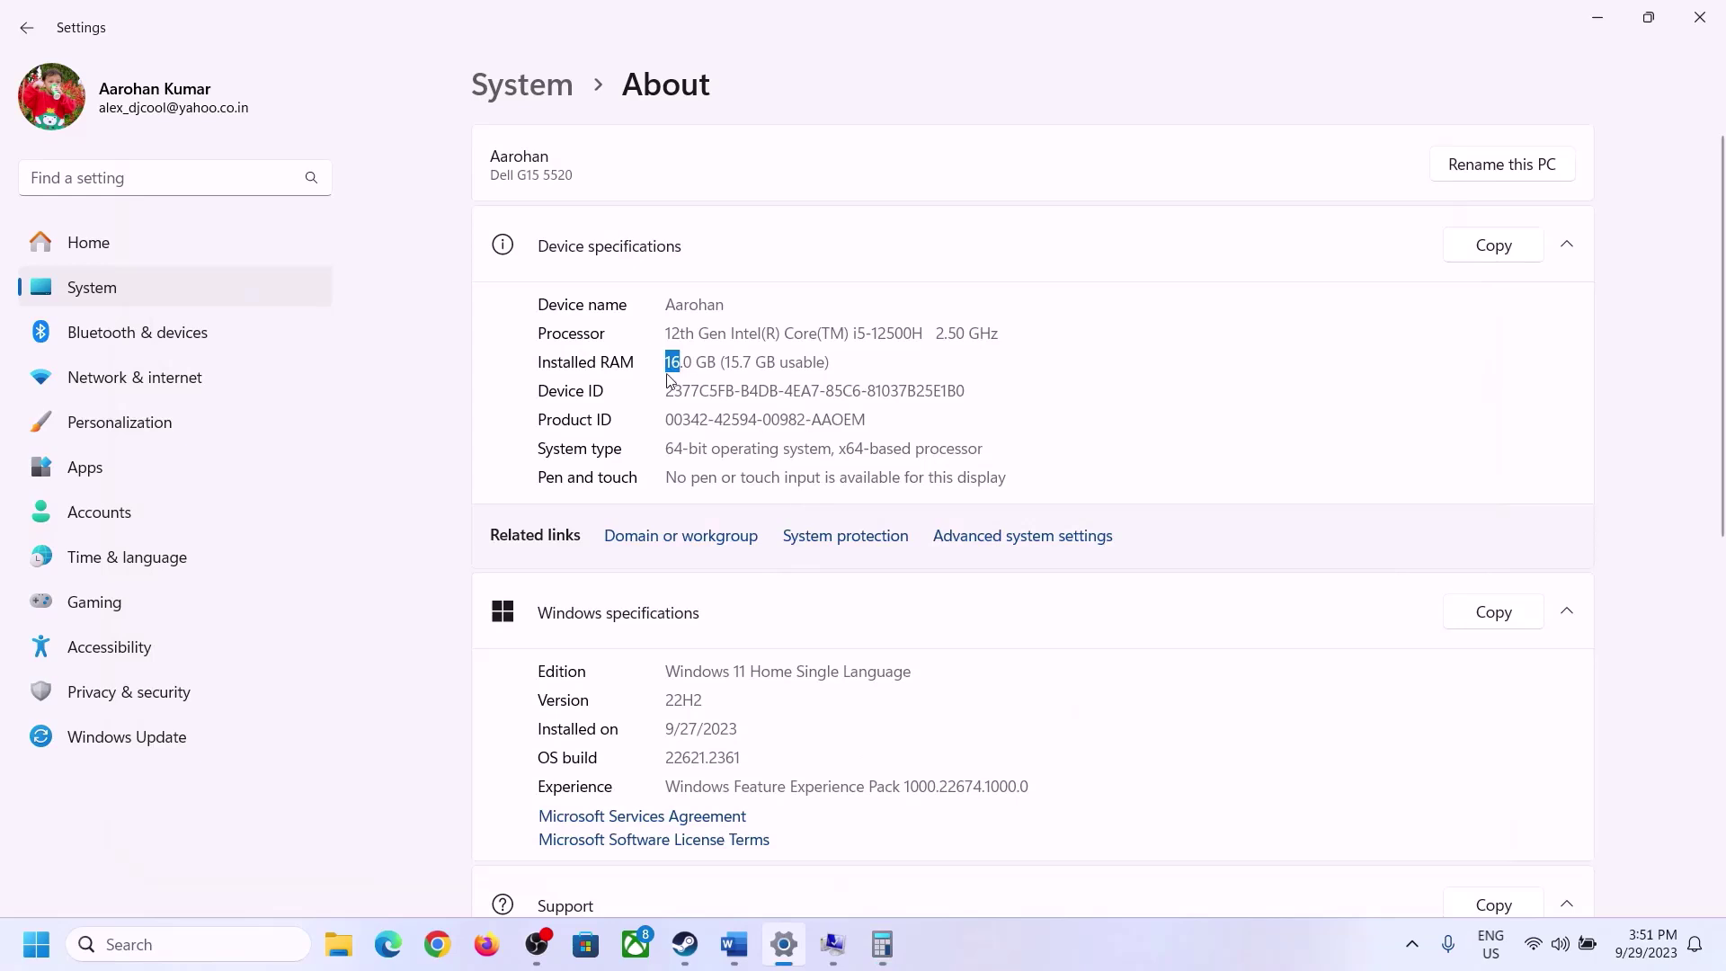
left_click(883, 922)
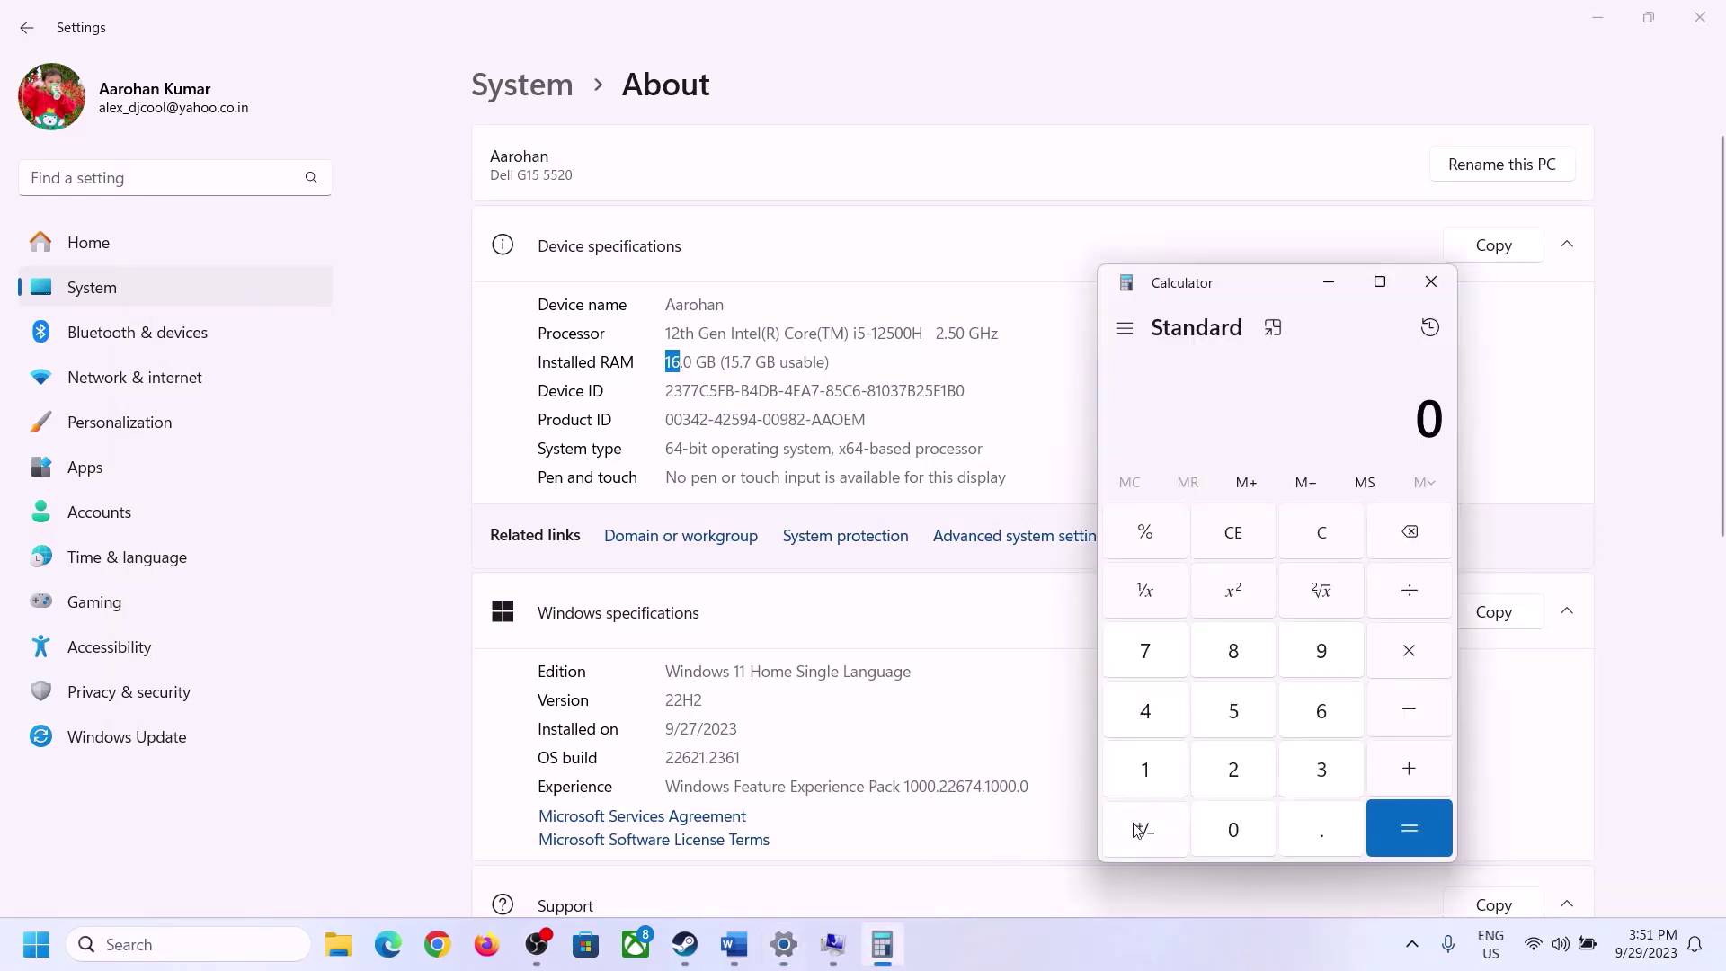
left_click(1164, 763)
left_click(1317, 710)
left_click(1408, 650)
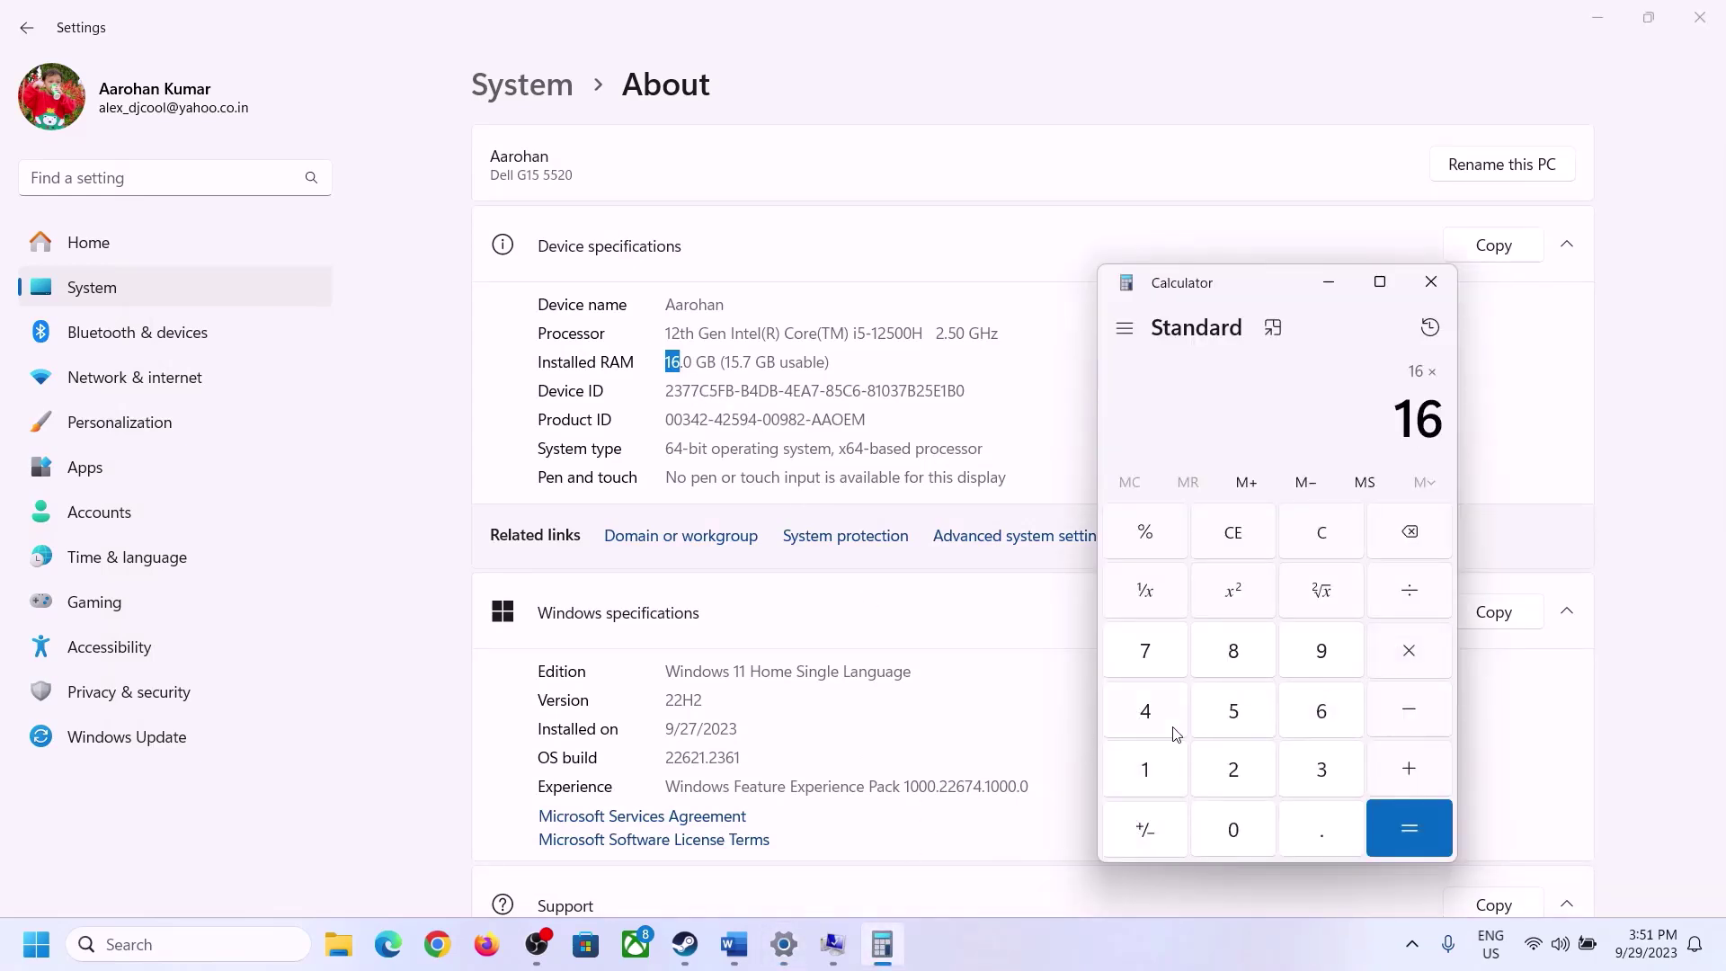
left_click(1155, 765)
left_click(1222, 813)
left_click(1233, 770)
left_click(1146, 712)
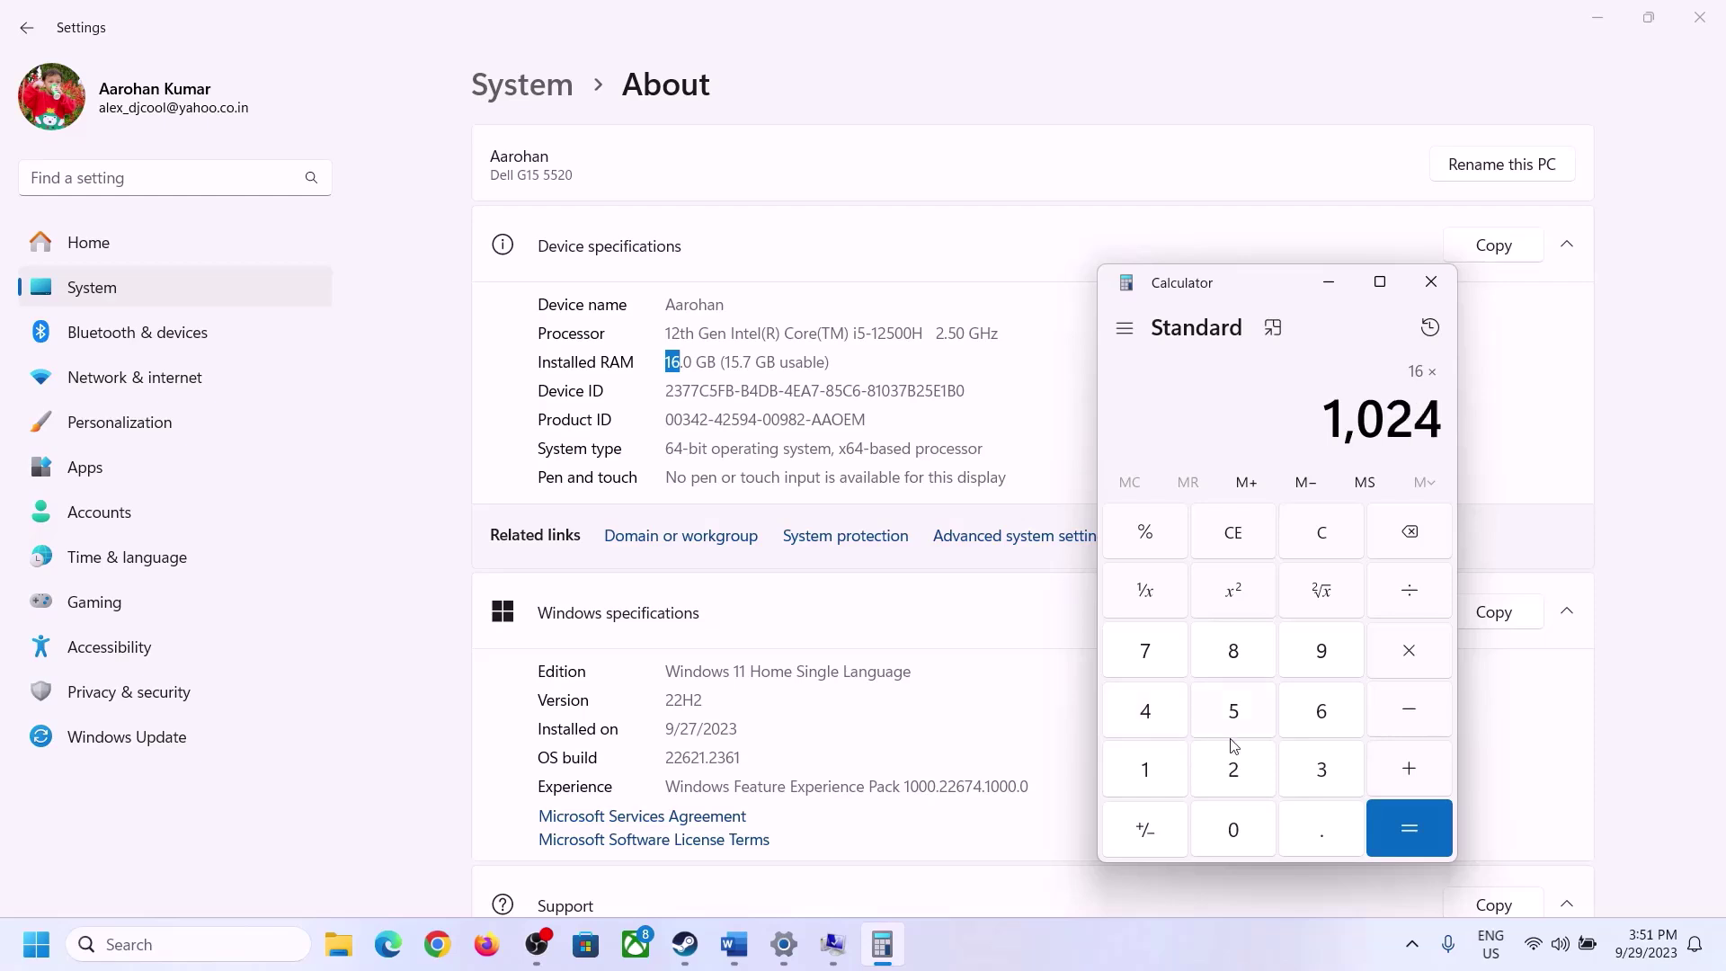
left_click(1394, 839)
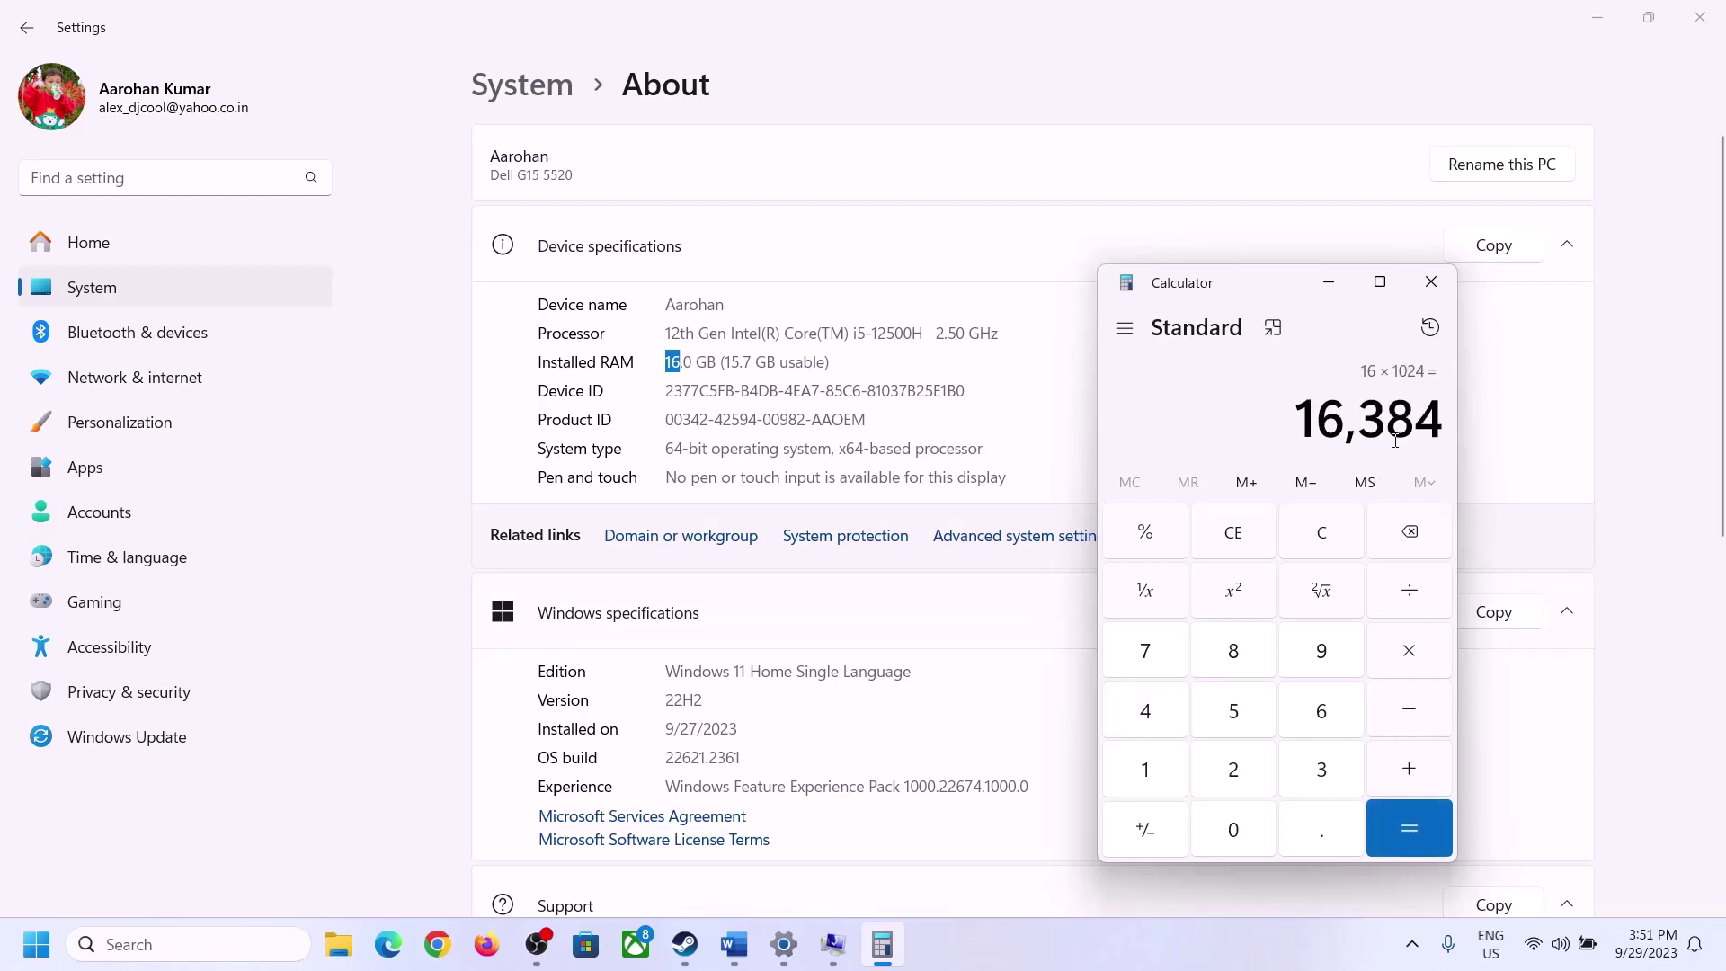
Recheck the Word formula and multiply the RAM in megabytes by 3 to get the maximum paging file size
left_click(734, 943)
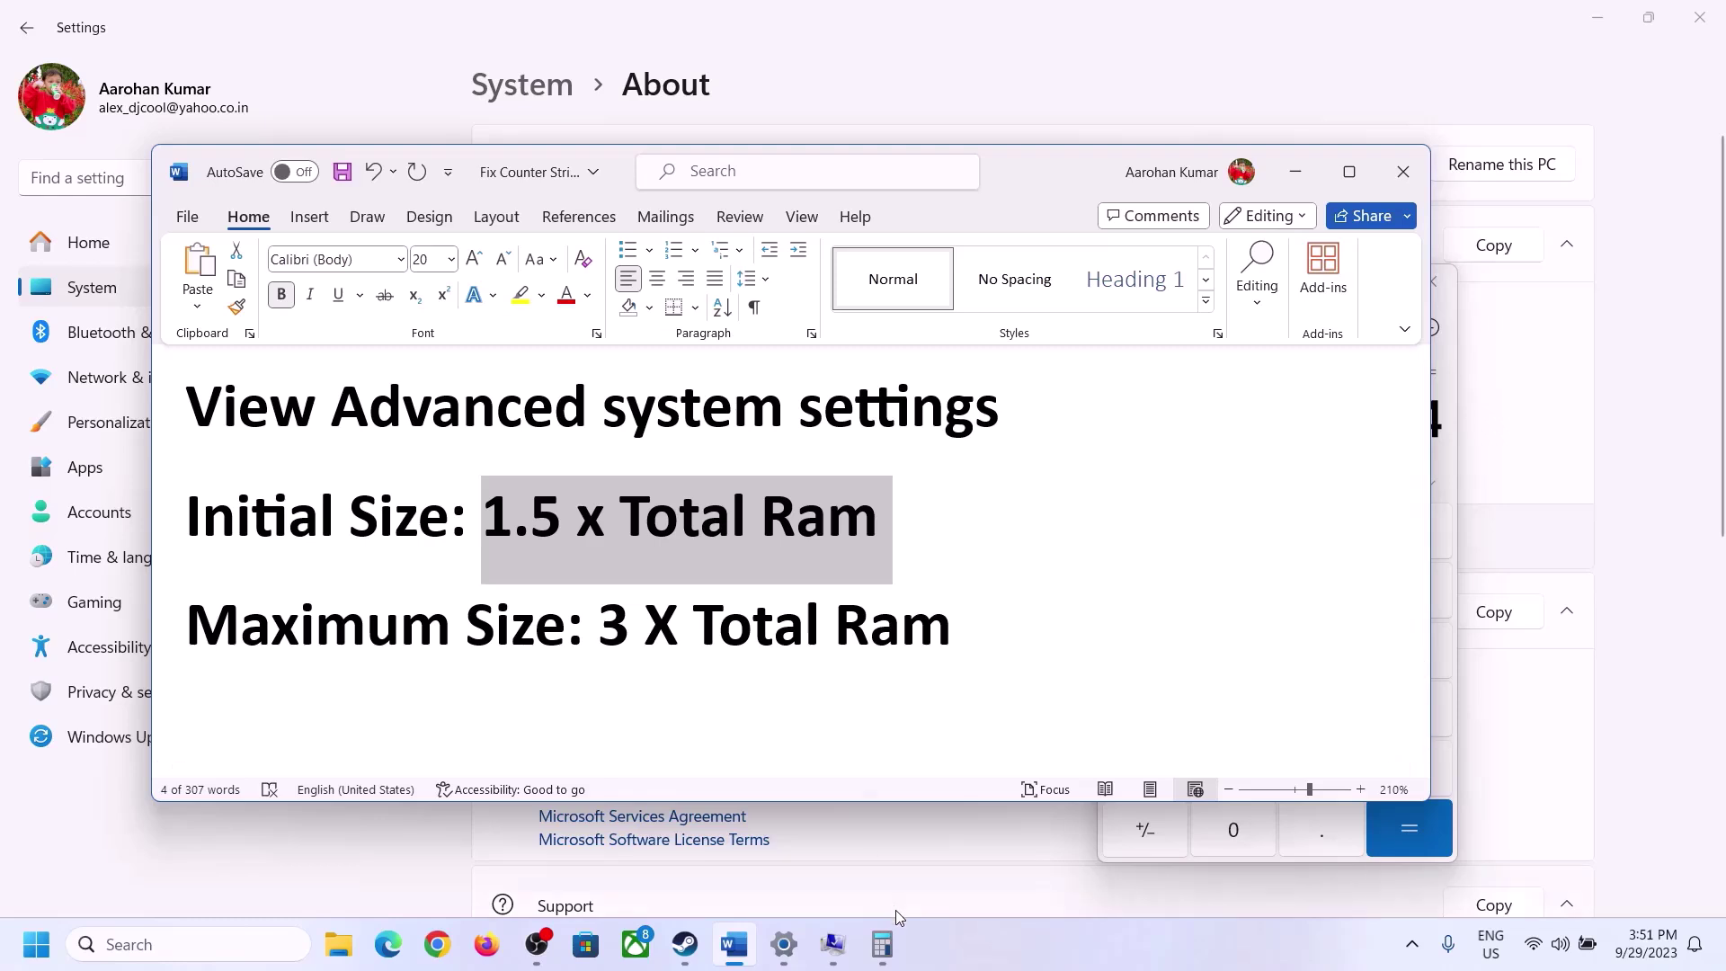
left_click(882, 943)
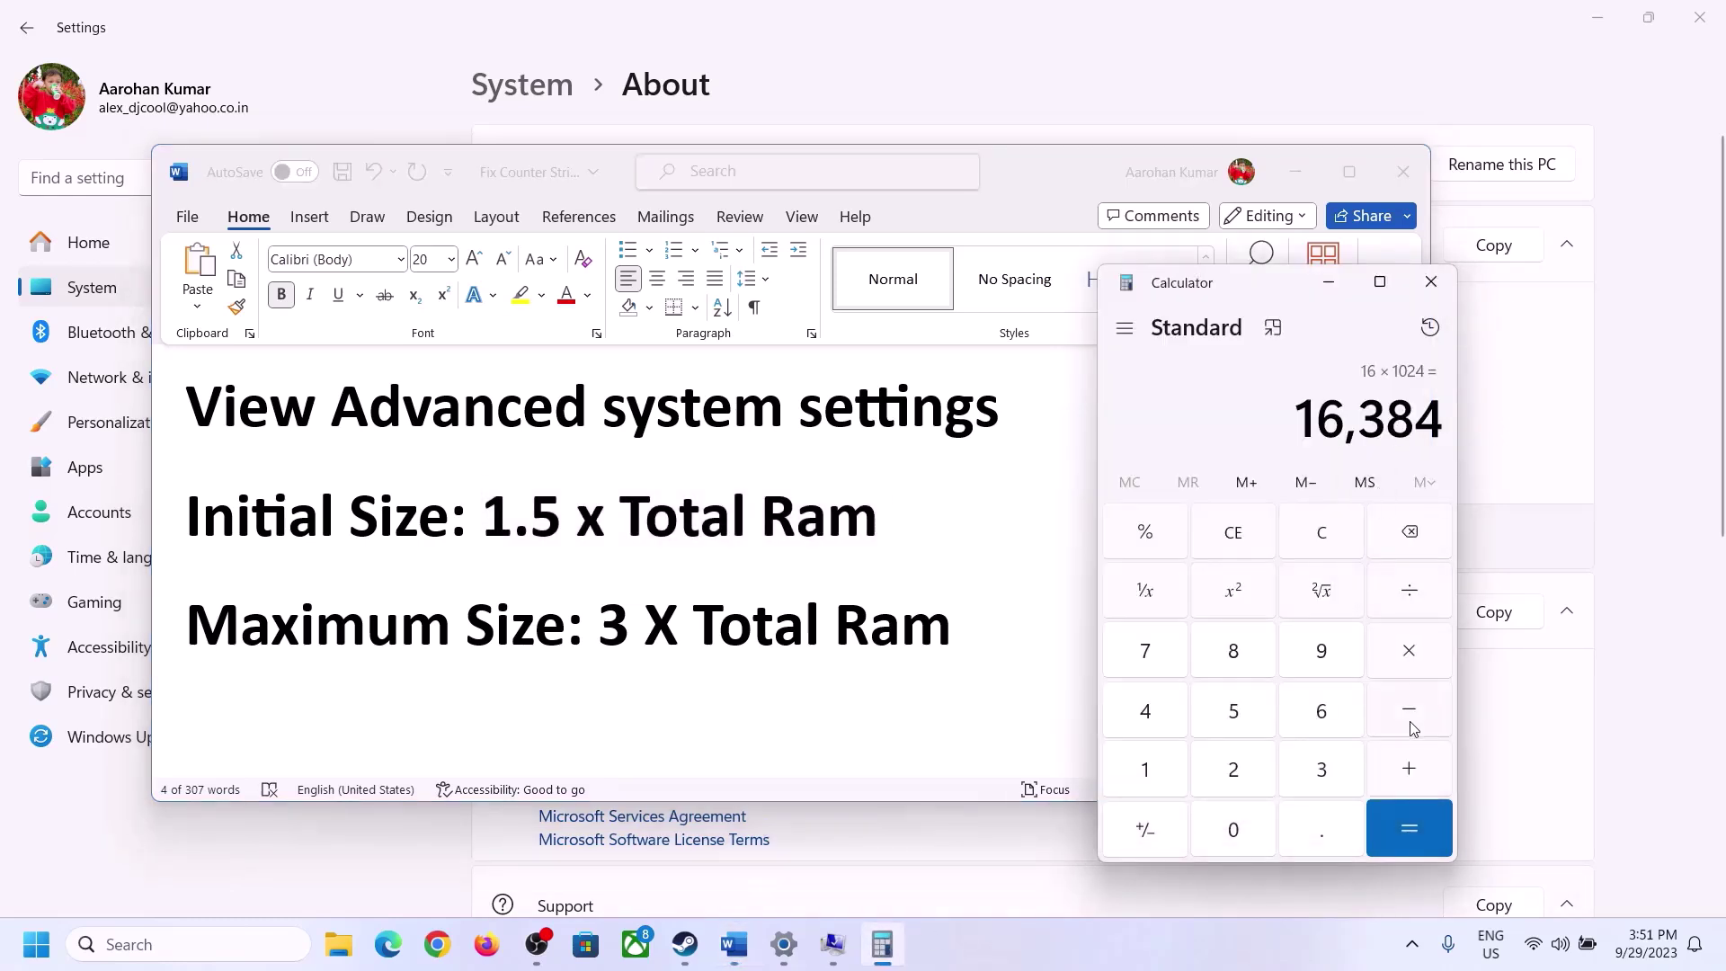
left_click(1409, 650)
left_click(1305, 773)
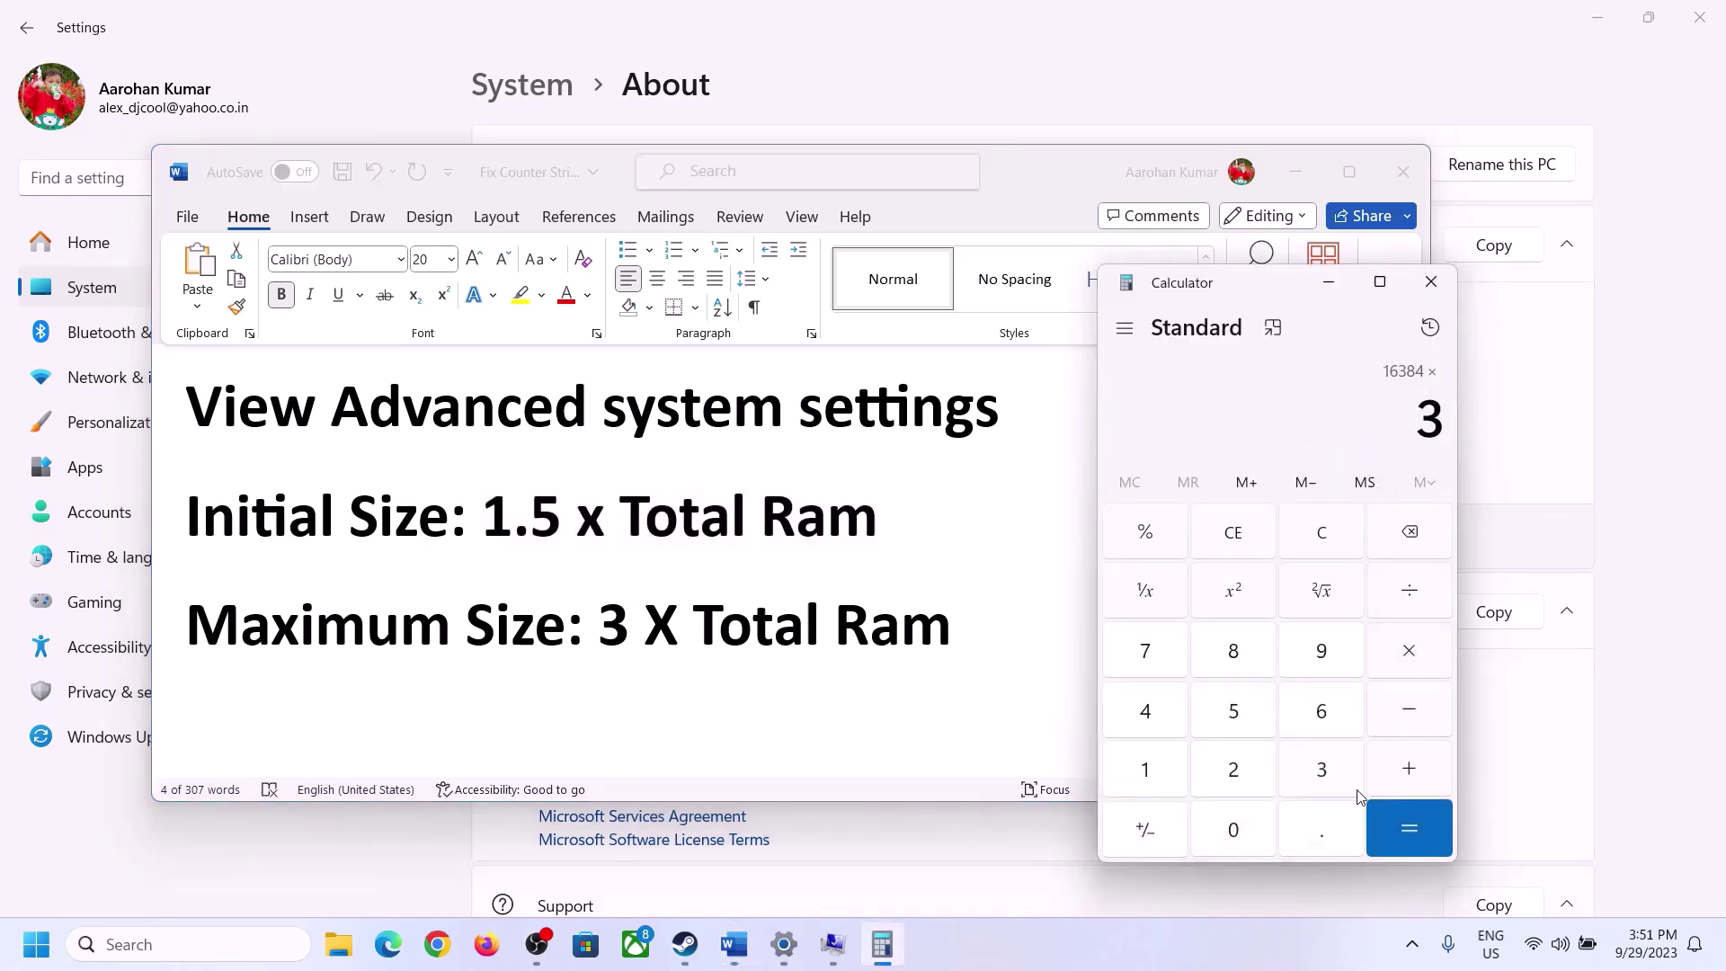
left_click(1411, 825)
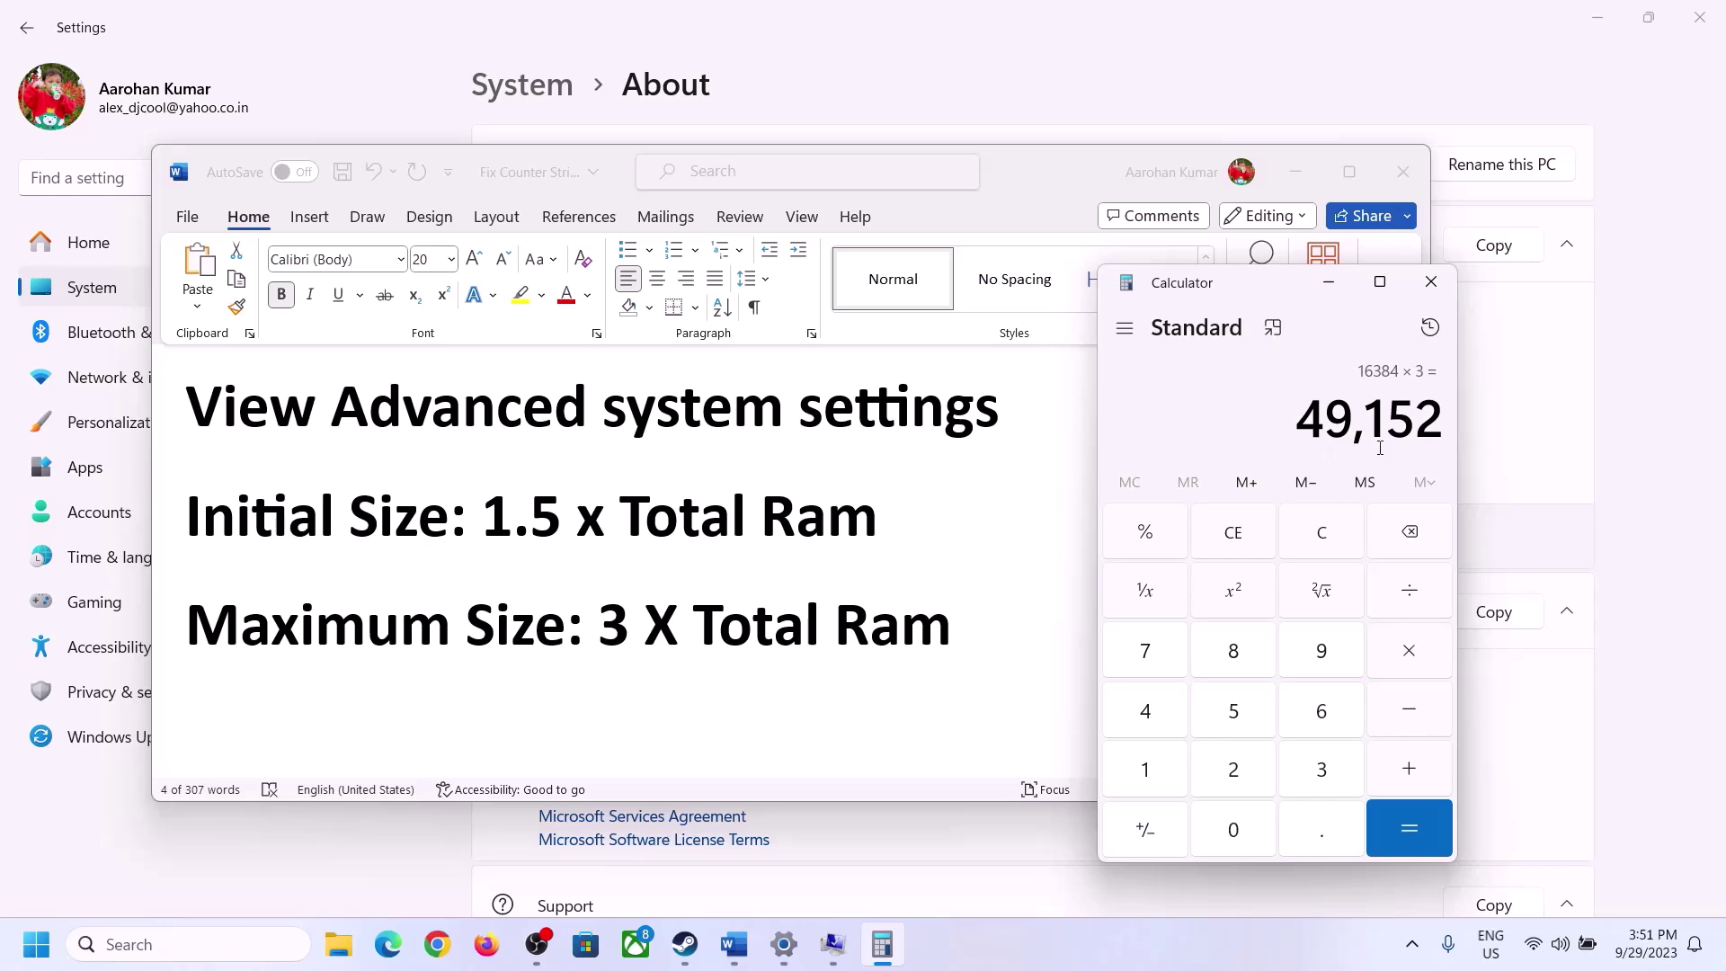
Enter 49152 MB as the C: drive's maximum paging file size in Virtual Memory and assign the custom size
left_click(833, 944)
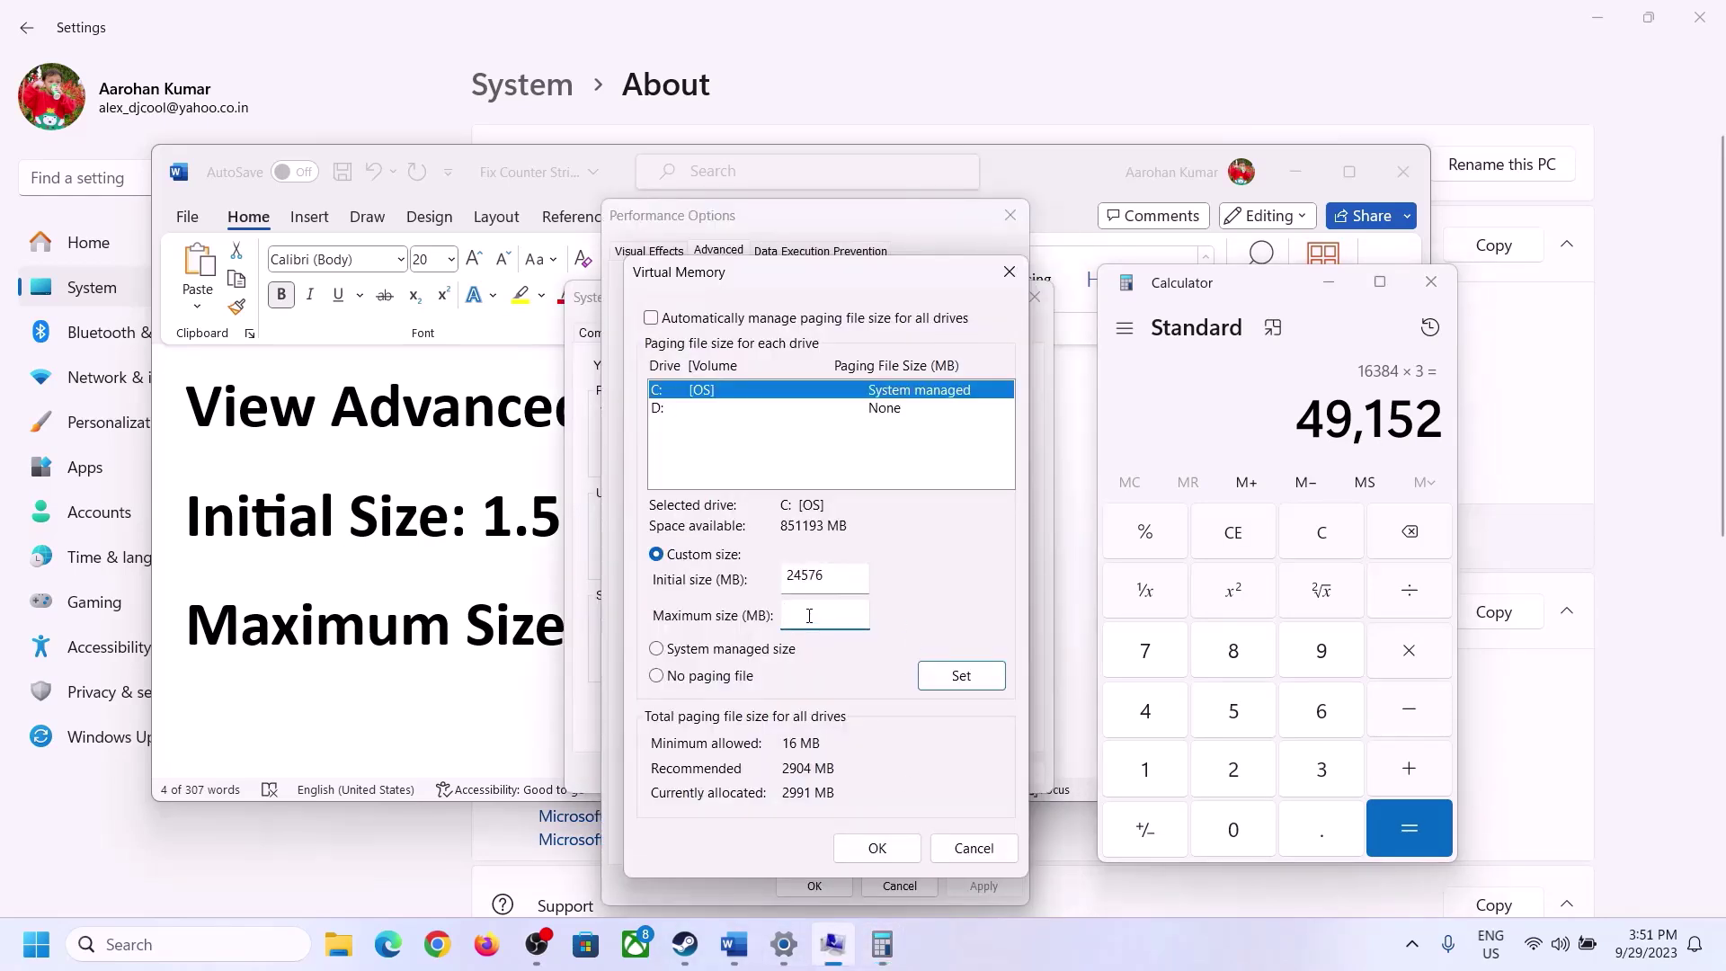
type("49152")
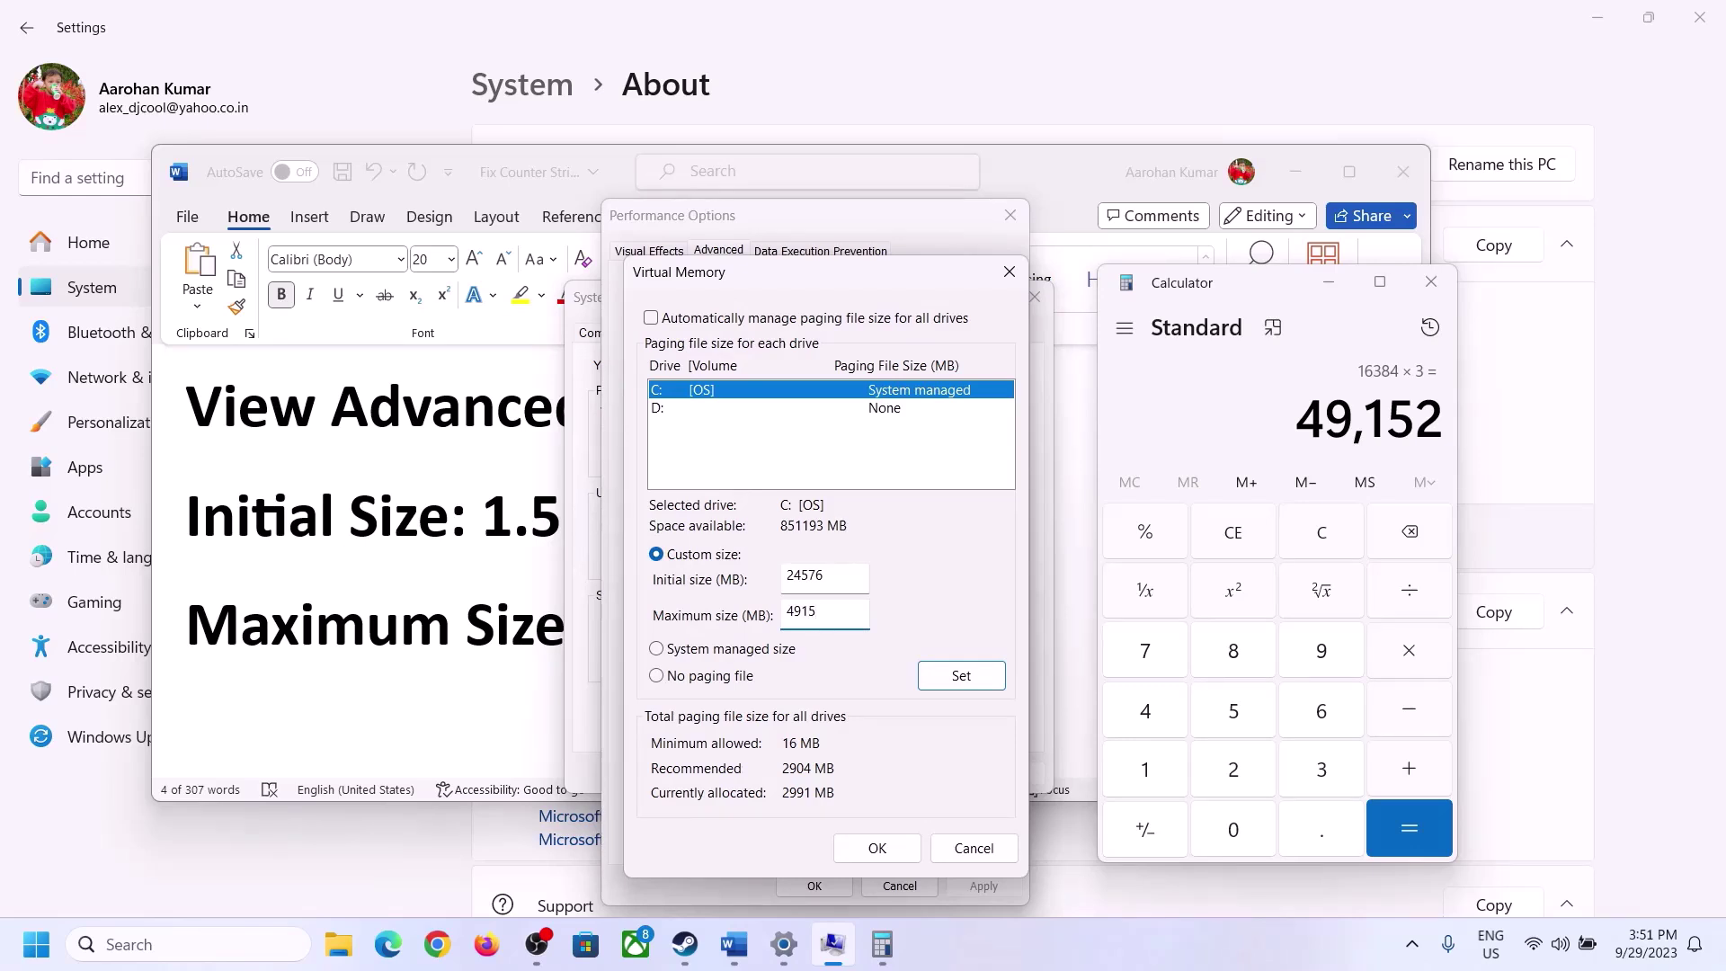
left_click(961, 677)
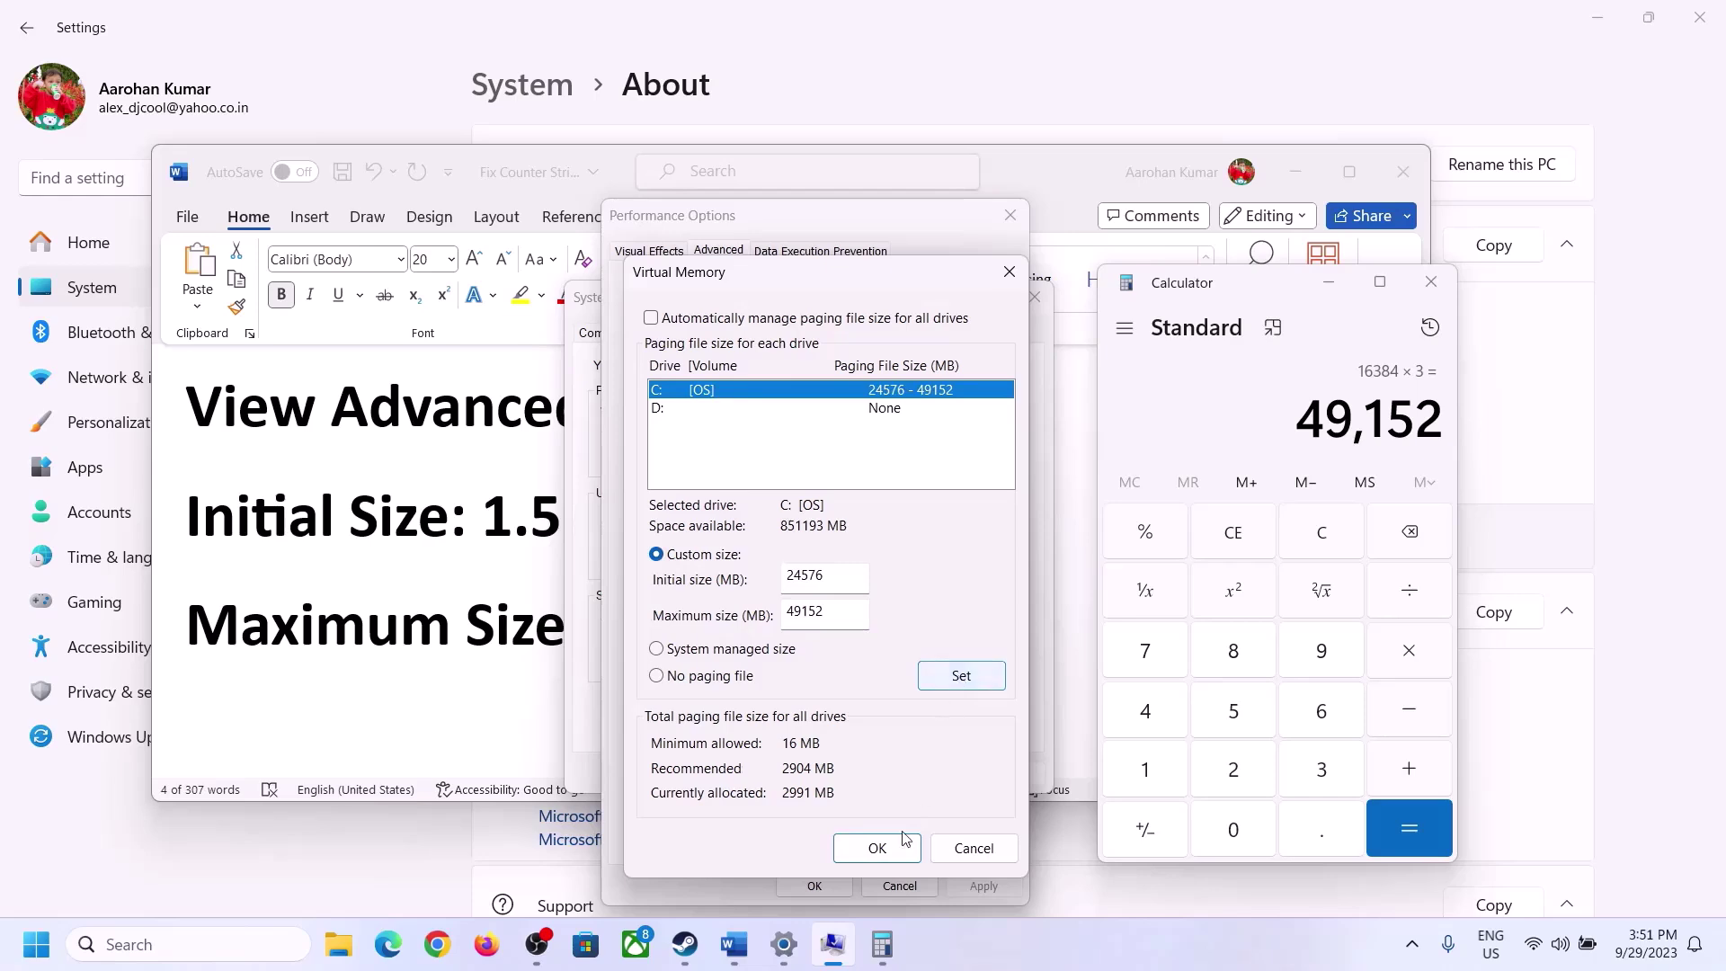
Confirm the Virtual Memory, Performance Options and System Properties dialogs, and dismiss the restart prompt without restarting
left_click(879, 849)
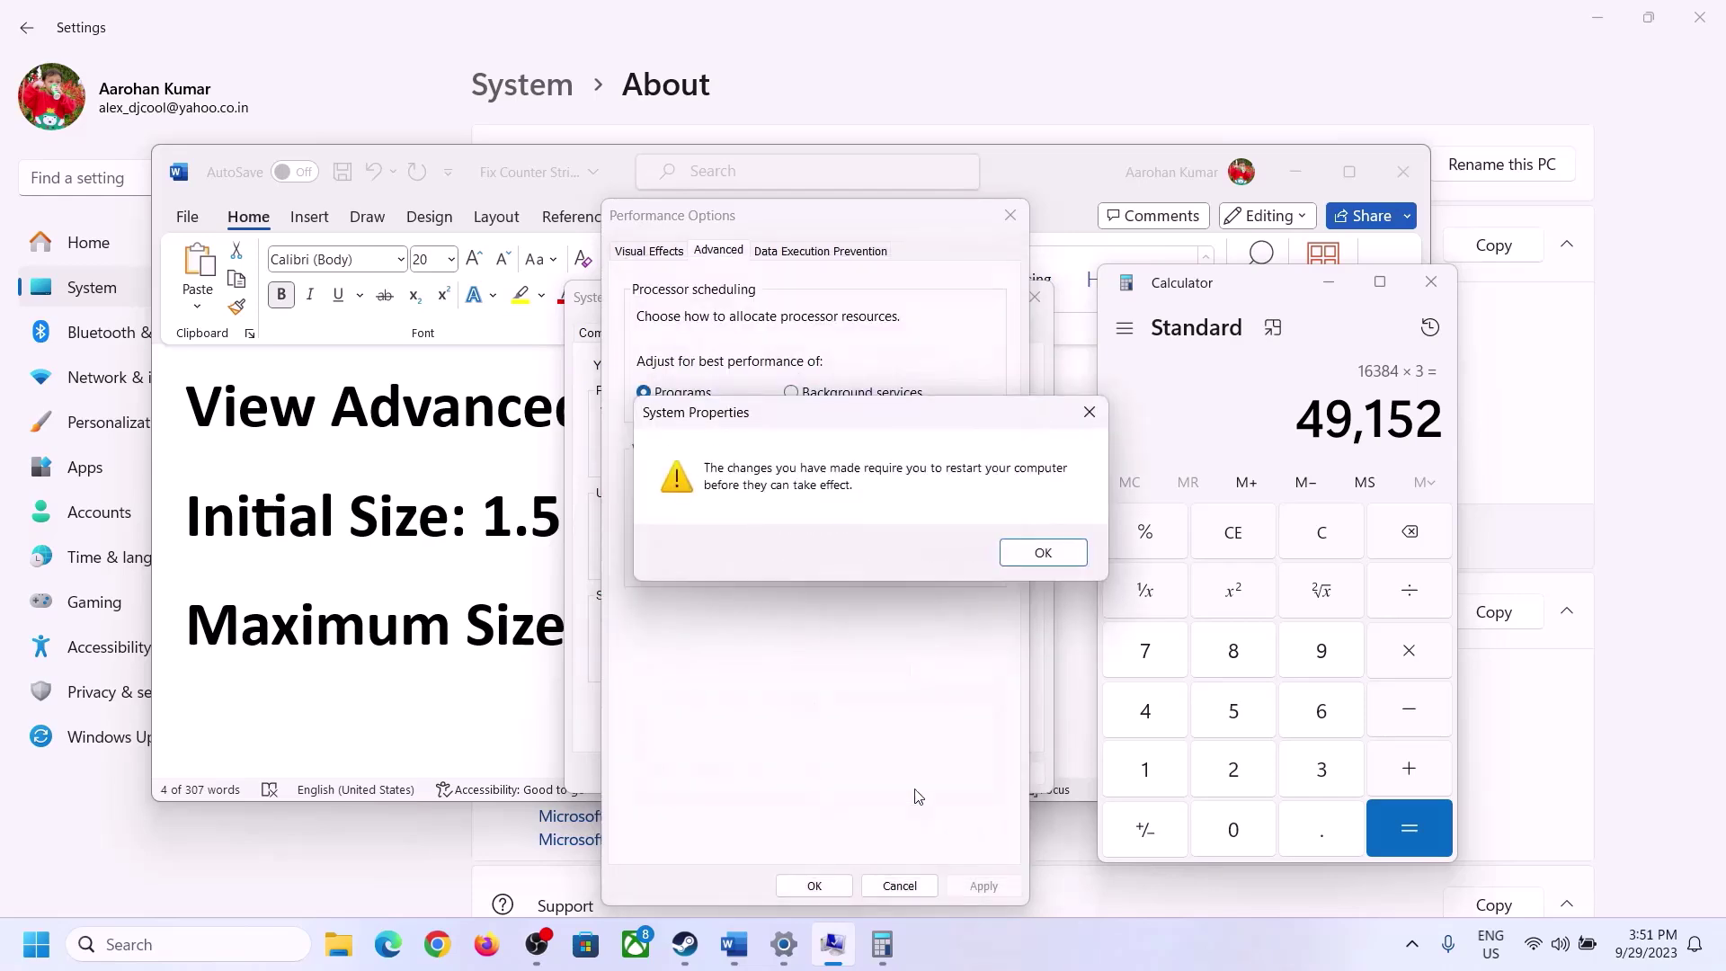
left_click(1070, 553)
left_click(980, 888)
left_click(814, 886)
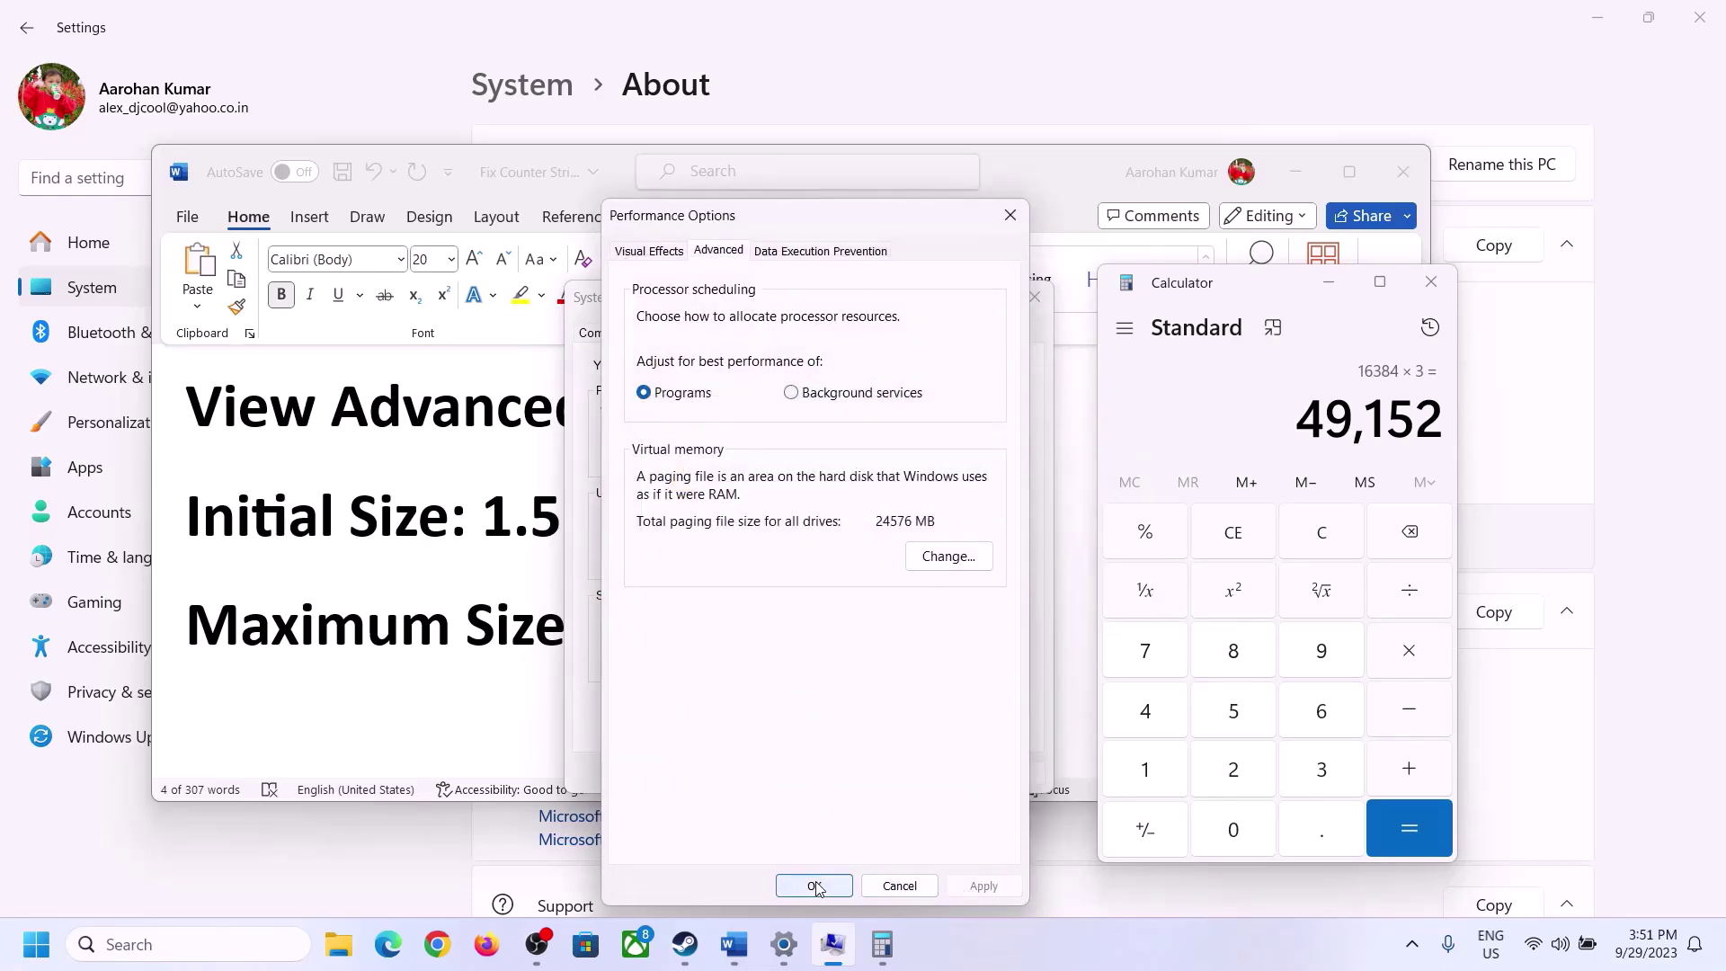
left_click(818, 770)
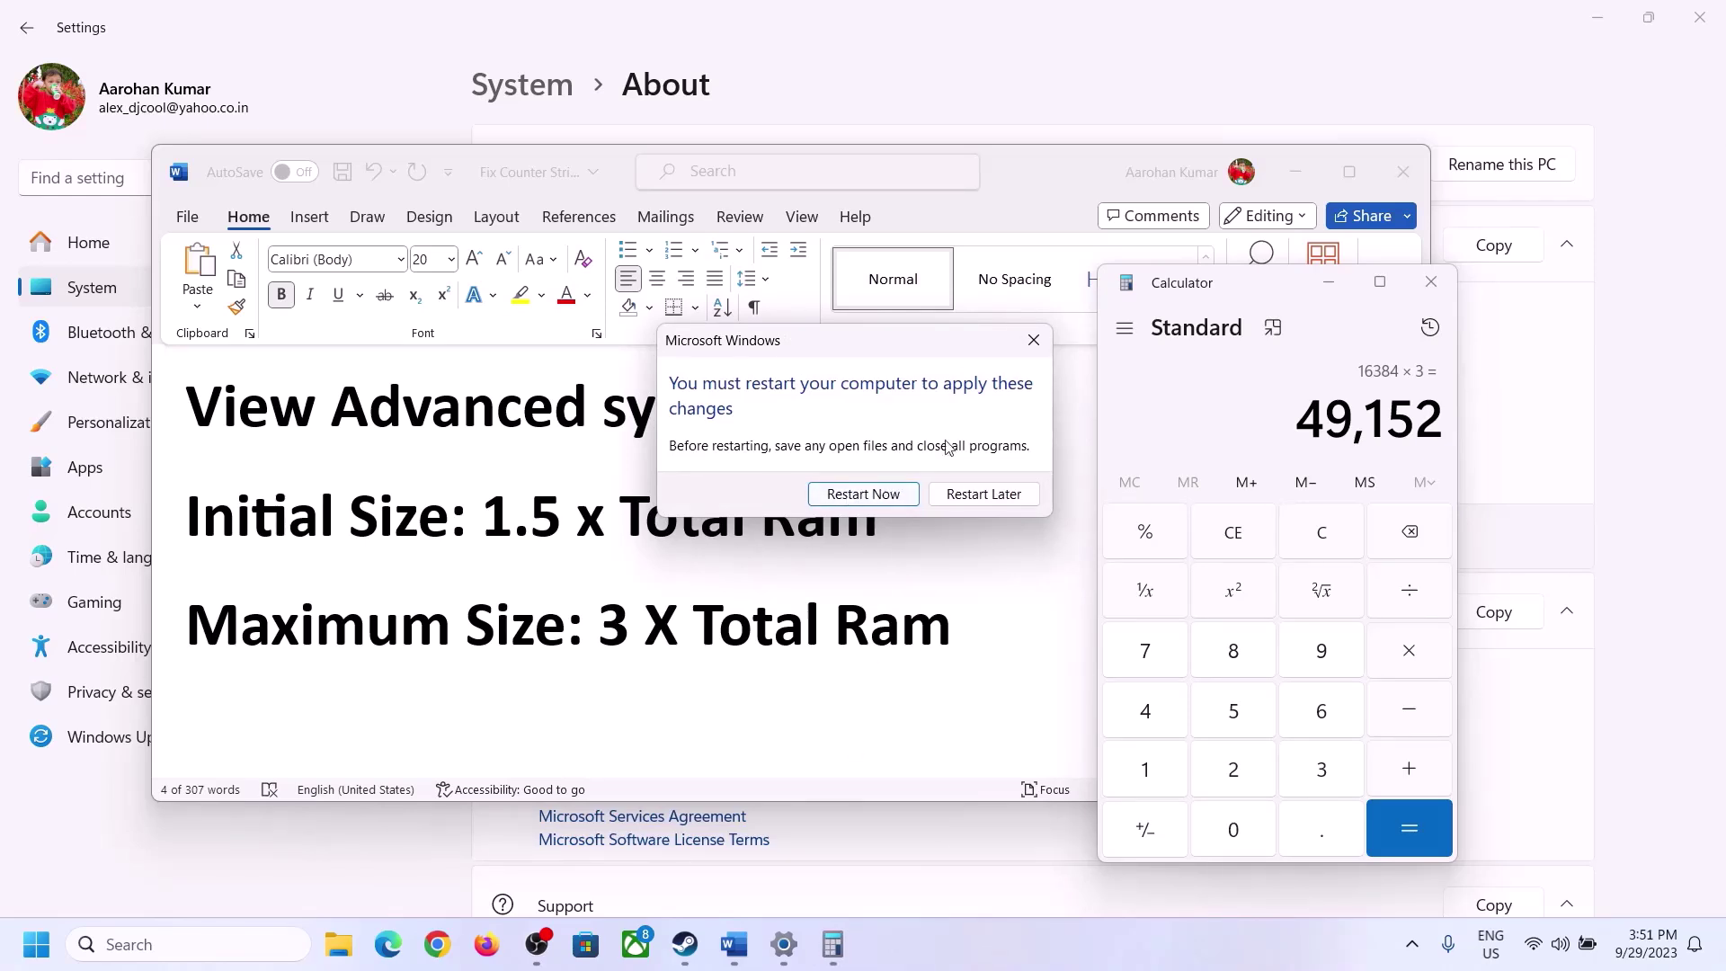
left_click(1032, 339)
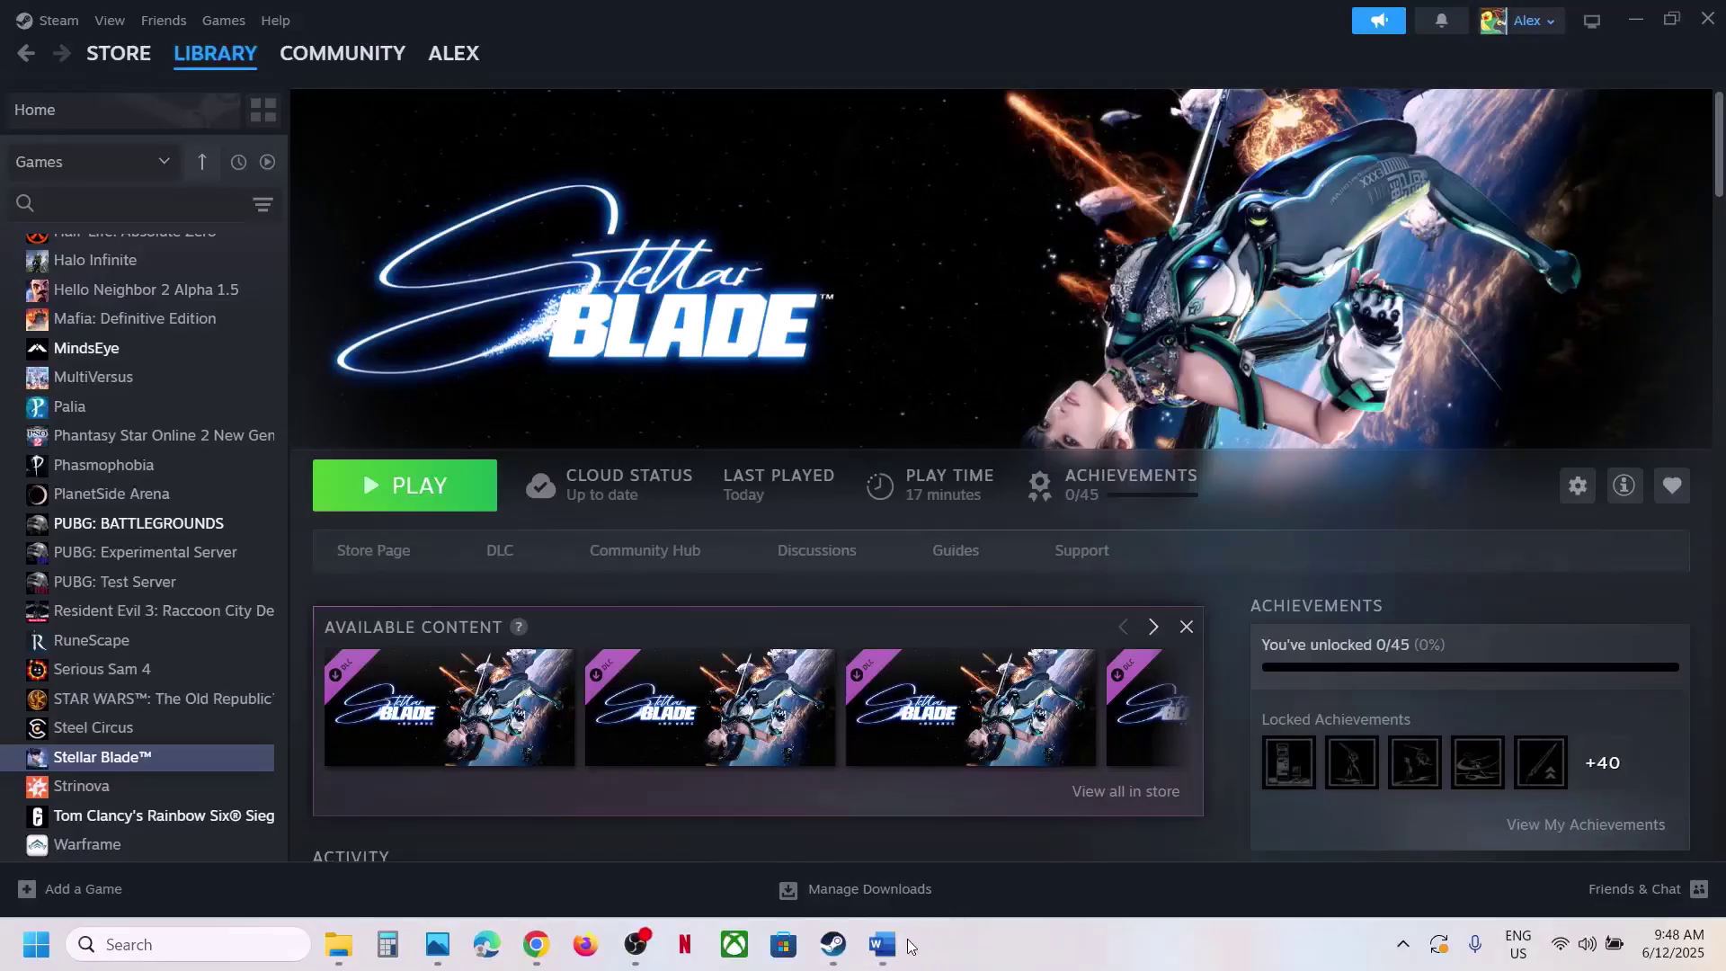
Bring up the Word list of fixes and highlight Step 5 on running as administrator and compatibility mode
left_click(882, 944)
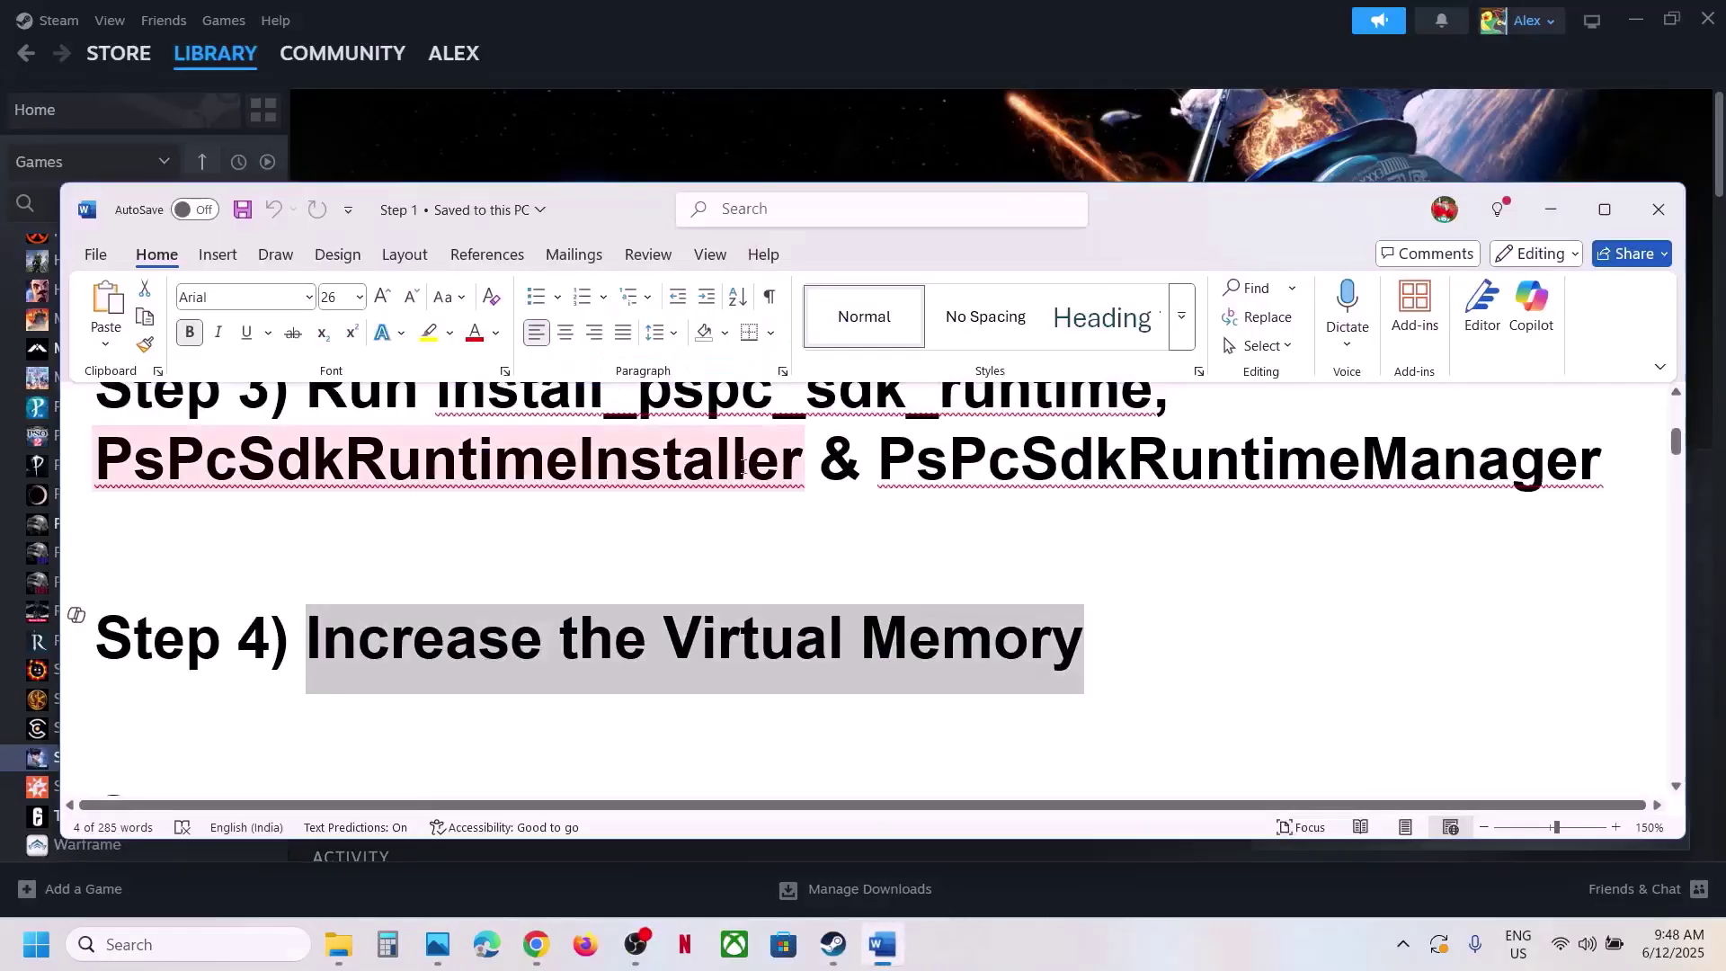
scroll(707, 563, "down", 3)
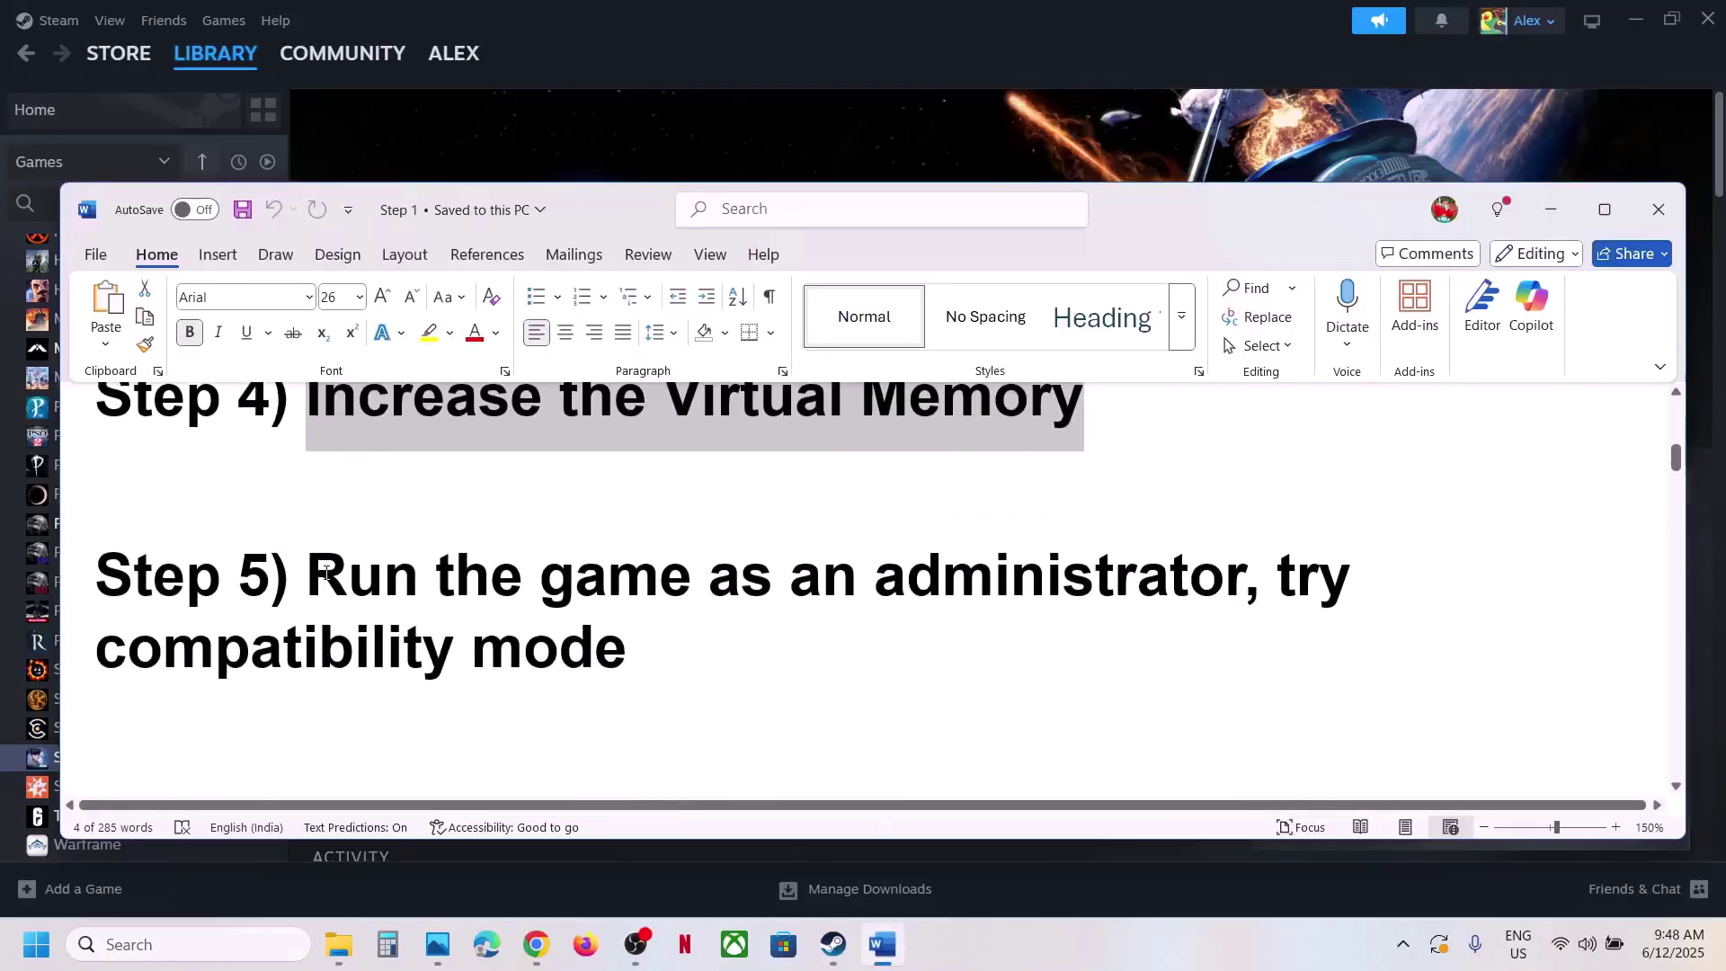
left_click_drag(325, 571, 629, 649)
left_click(629, 649)
Switch to Steam and browse the local files of Stellar Blade from the library
left_click(839, 128)
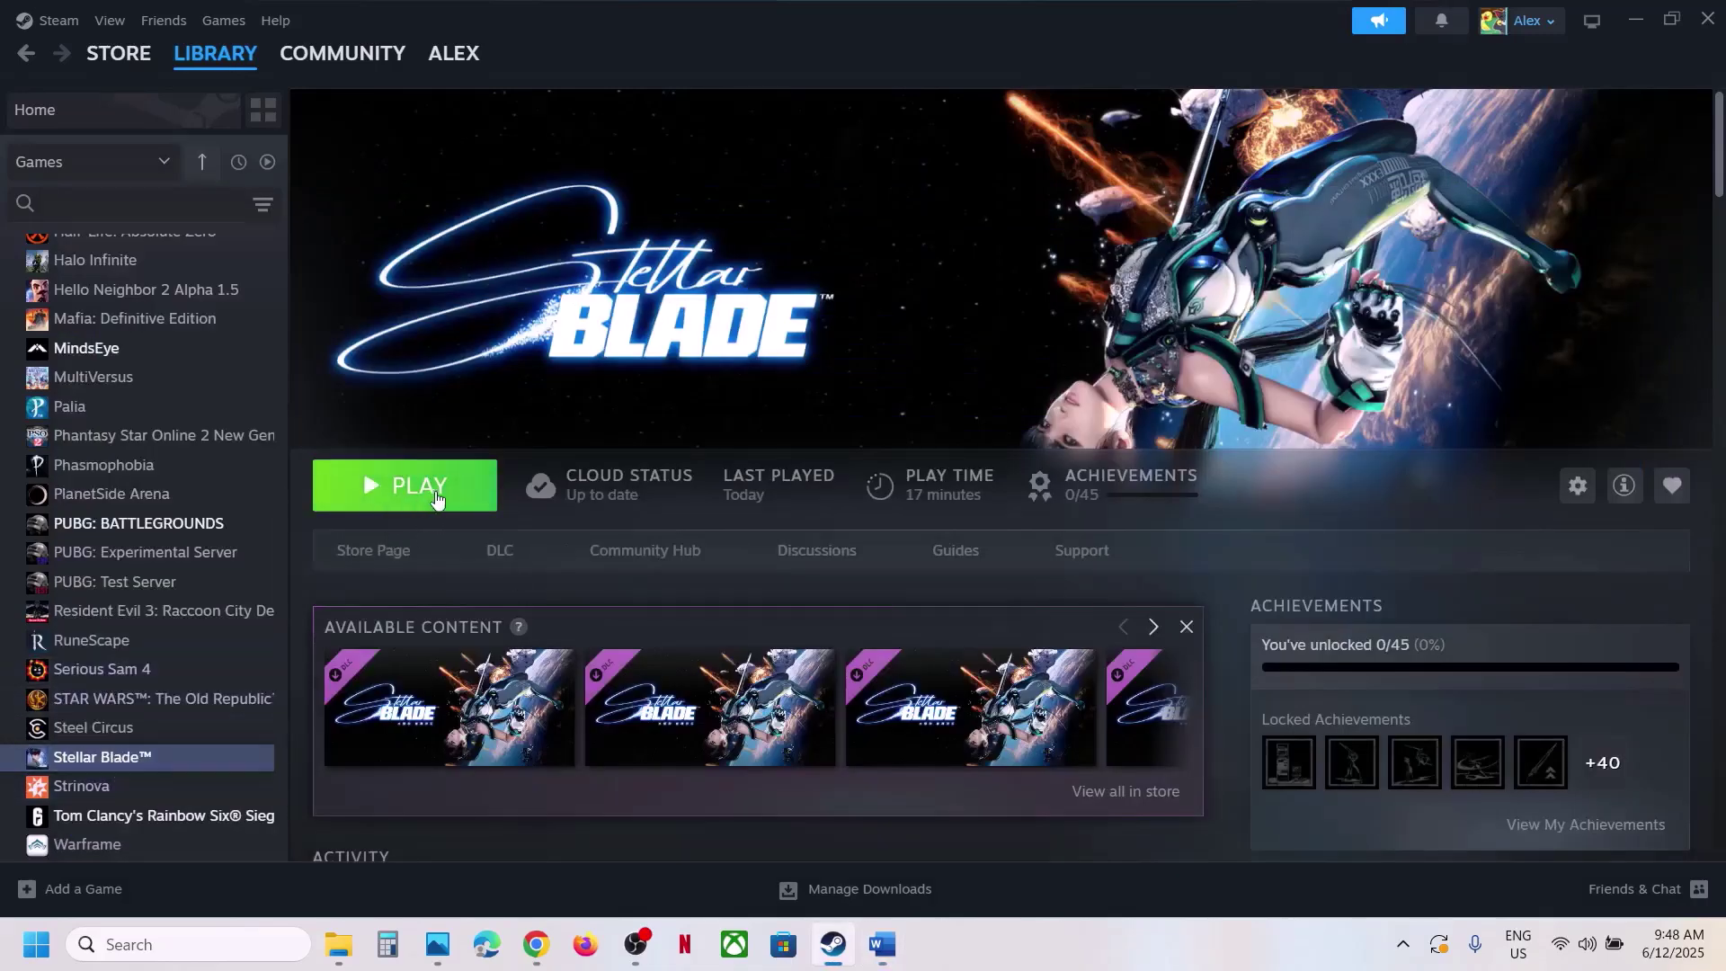
right_click(165, 755)
mouse_move(236, 689)
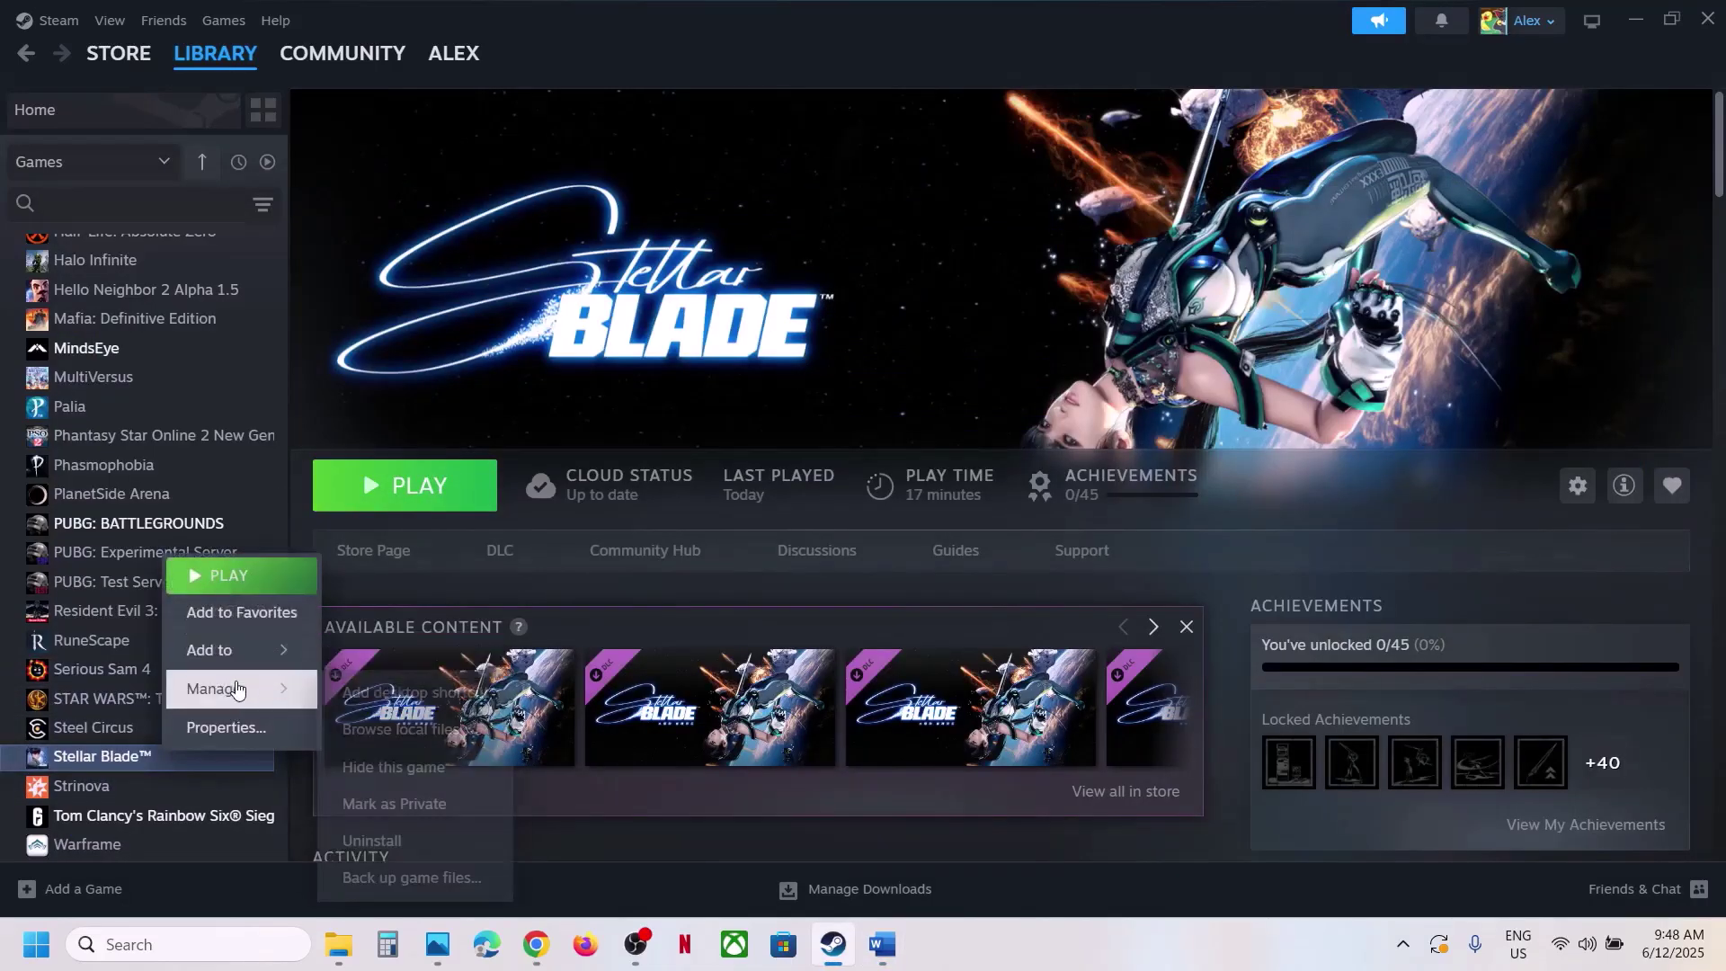
left_click(440, 729)
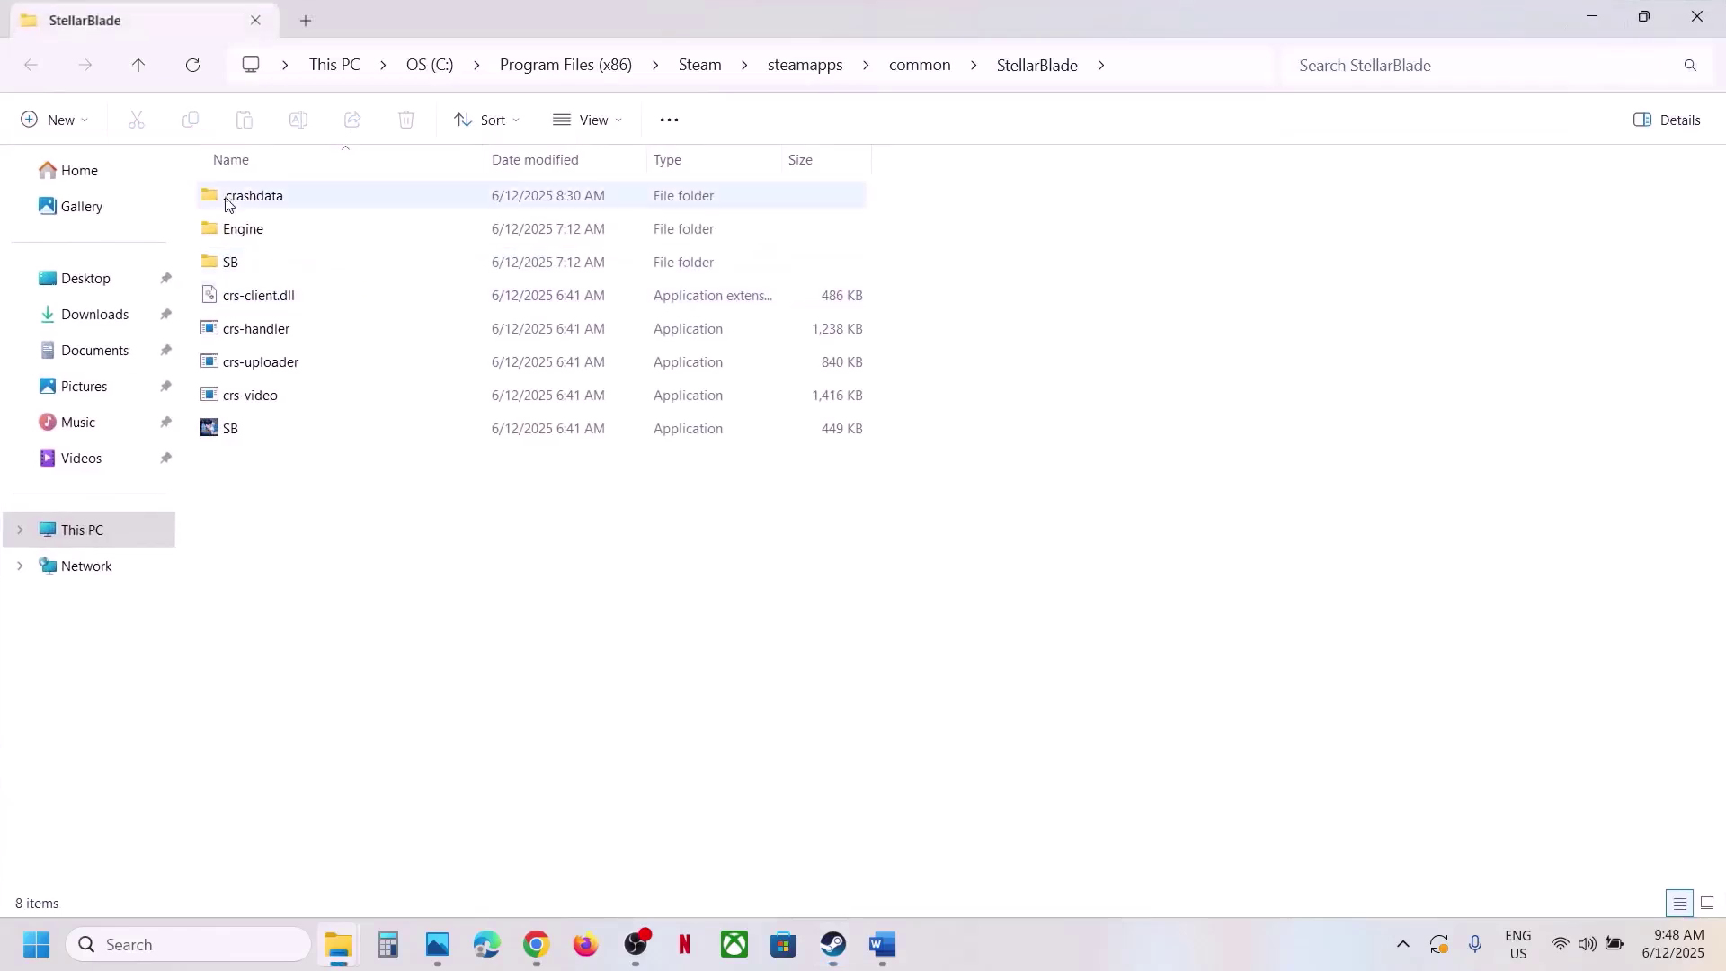
Go to the SB > Binaries > Win64 folder and select the SB-Win64-Shipping application
double_click(241, 261)
double_click(260, 200)
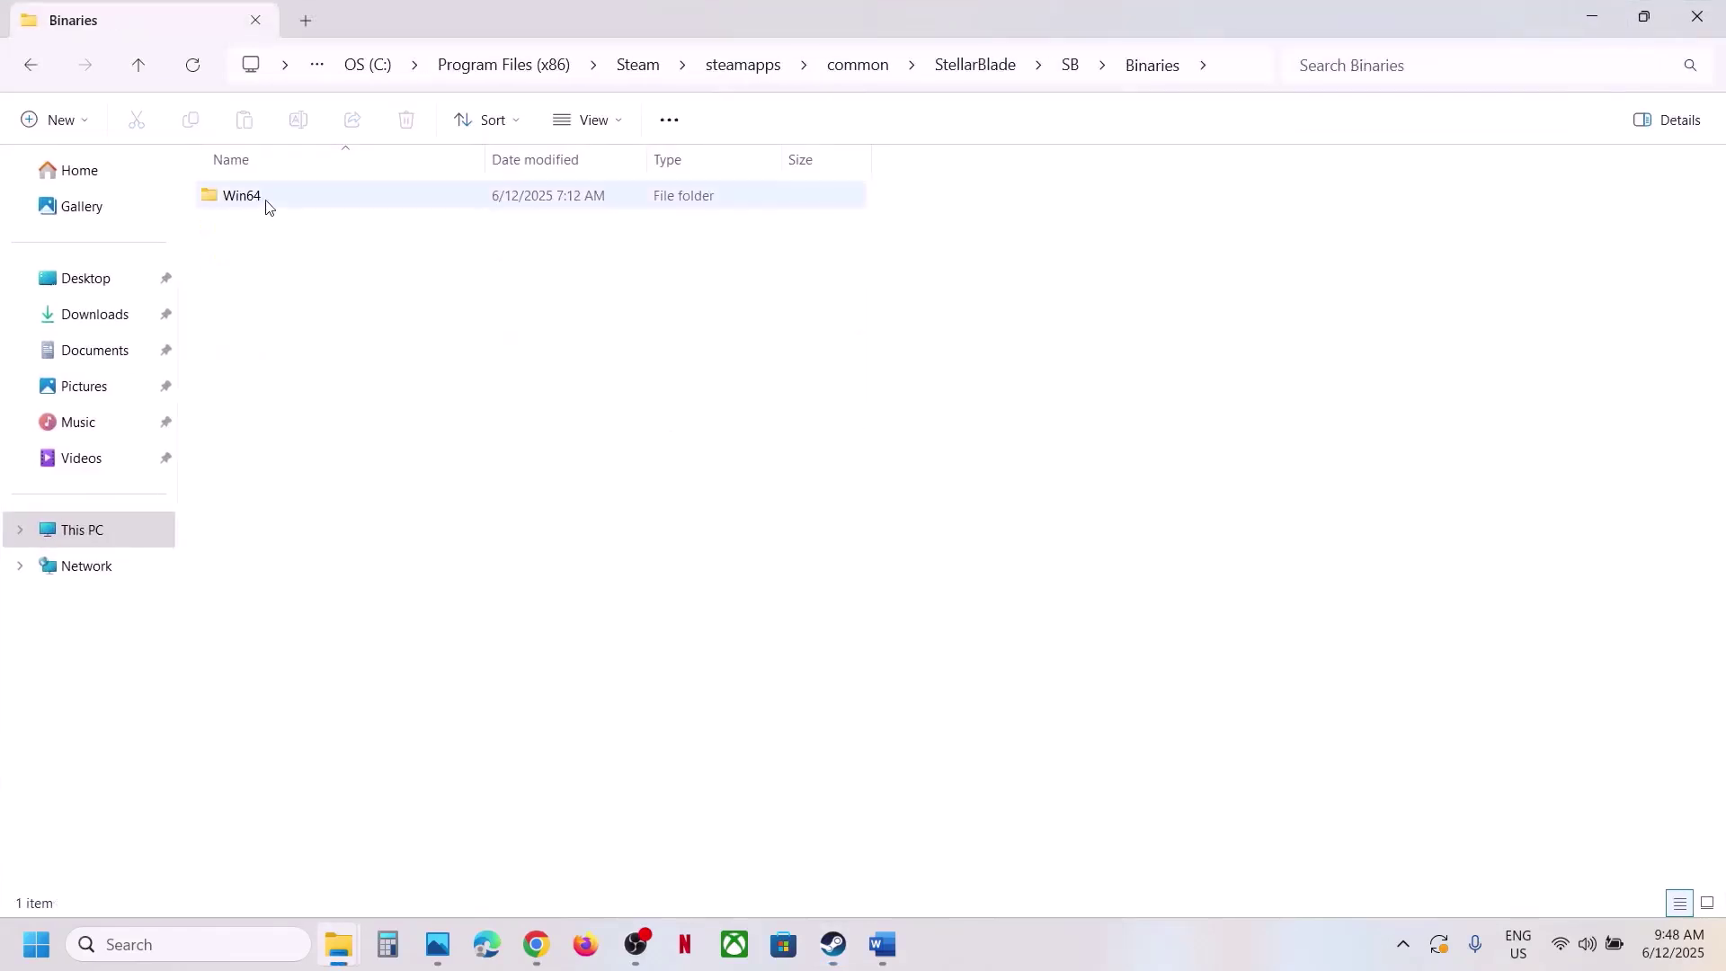
double_click(267, 207)
left_click(277, 560)
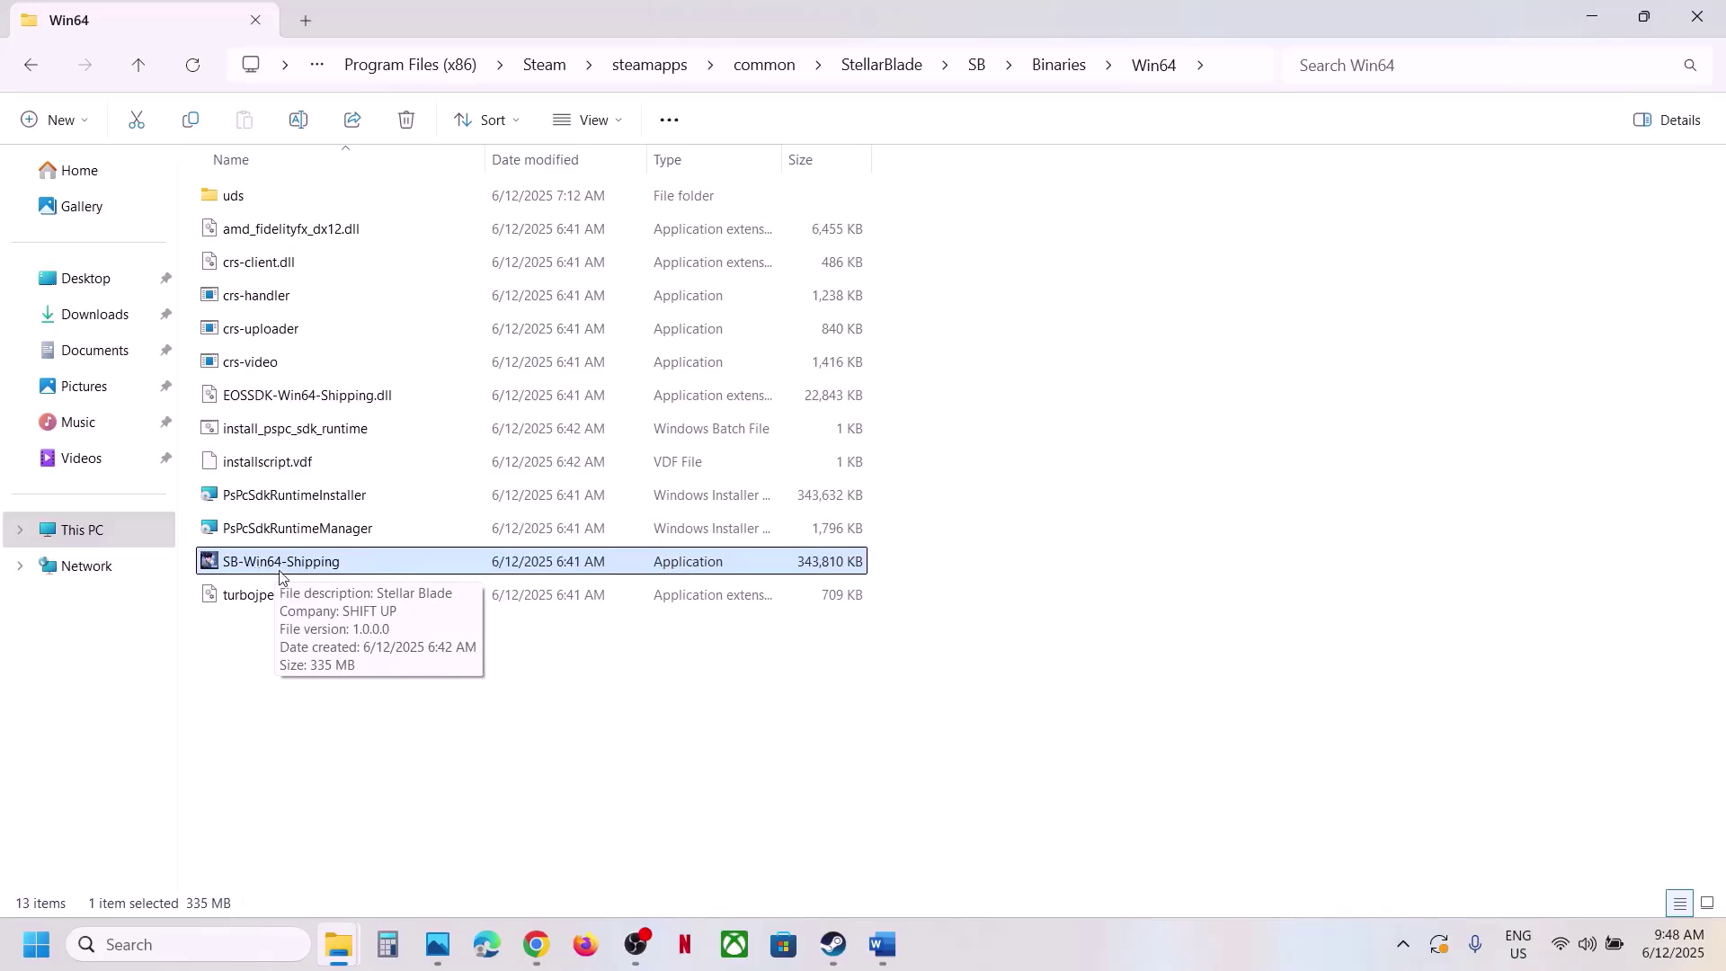
Set SB-Win64-Shipping to run as an administrator in its compatibility properties and save the change
right_click(280, 566)
left_click(439, 449)
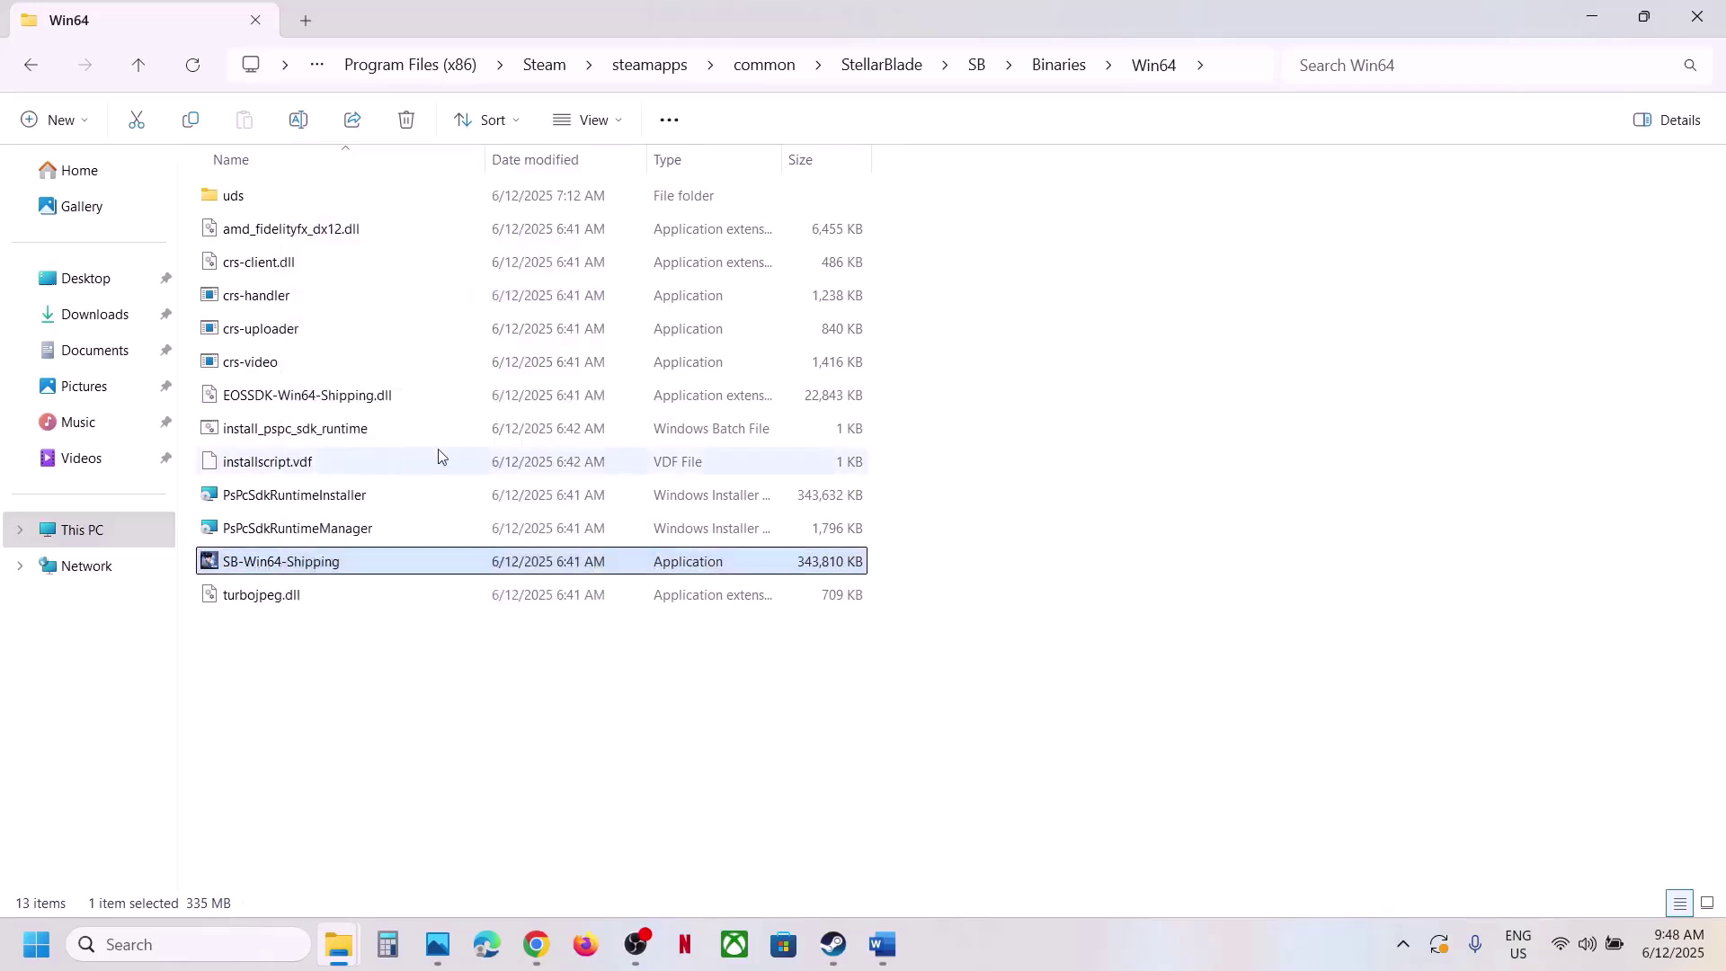
left_click(495, 360)
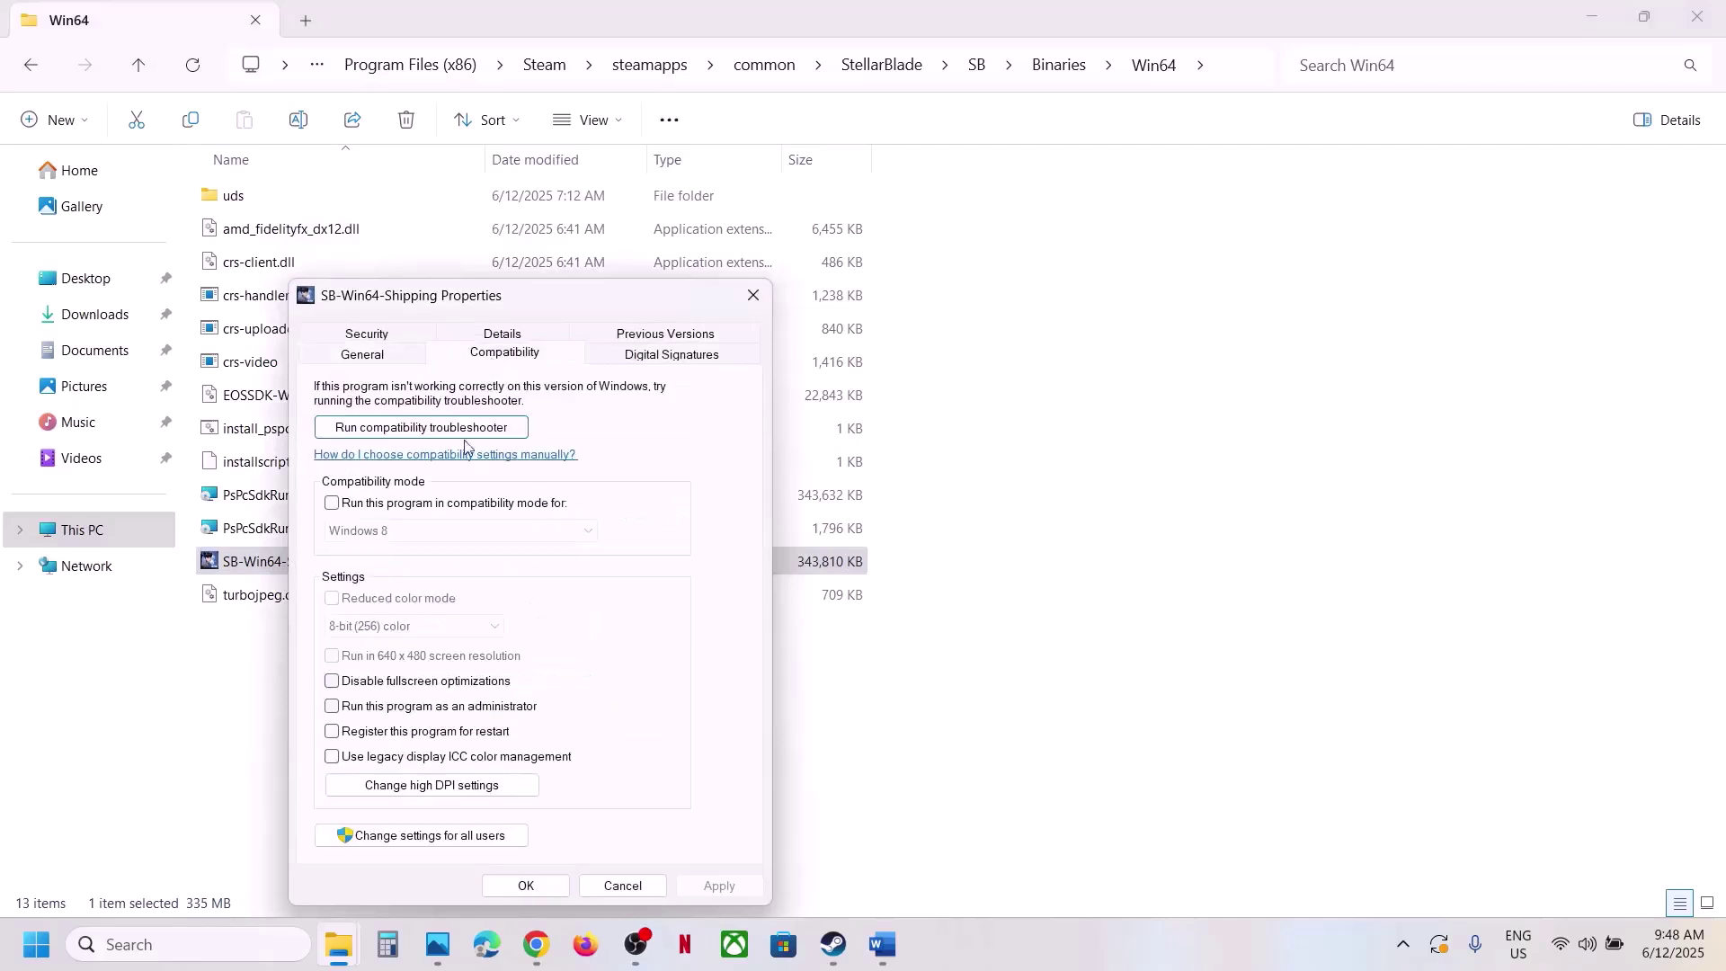
left_click(335, 709)
left_click(719, 885)
left_click(527, 885)
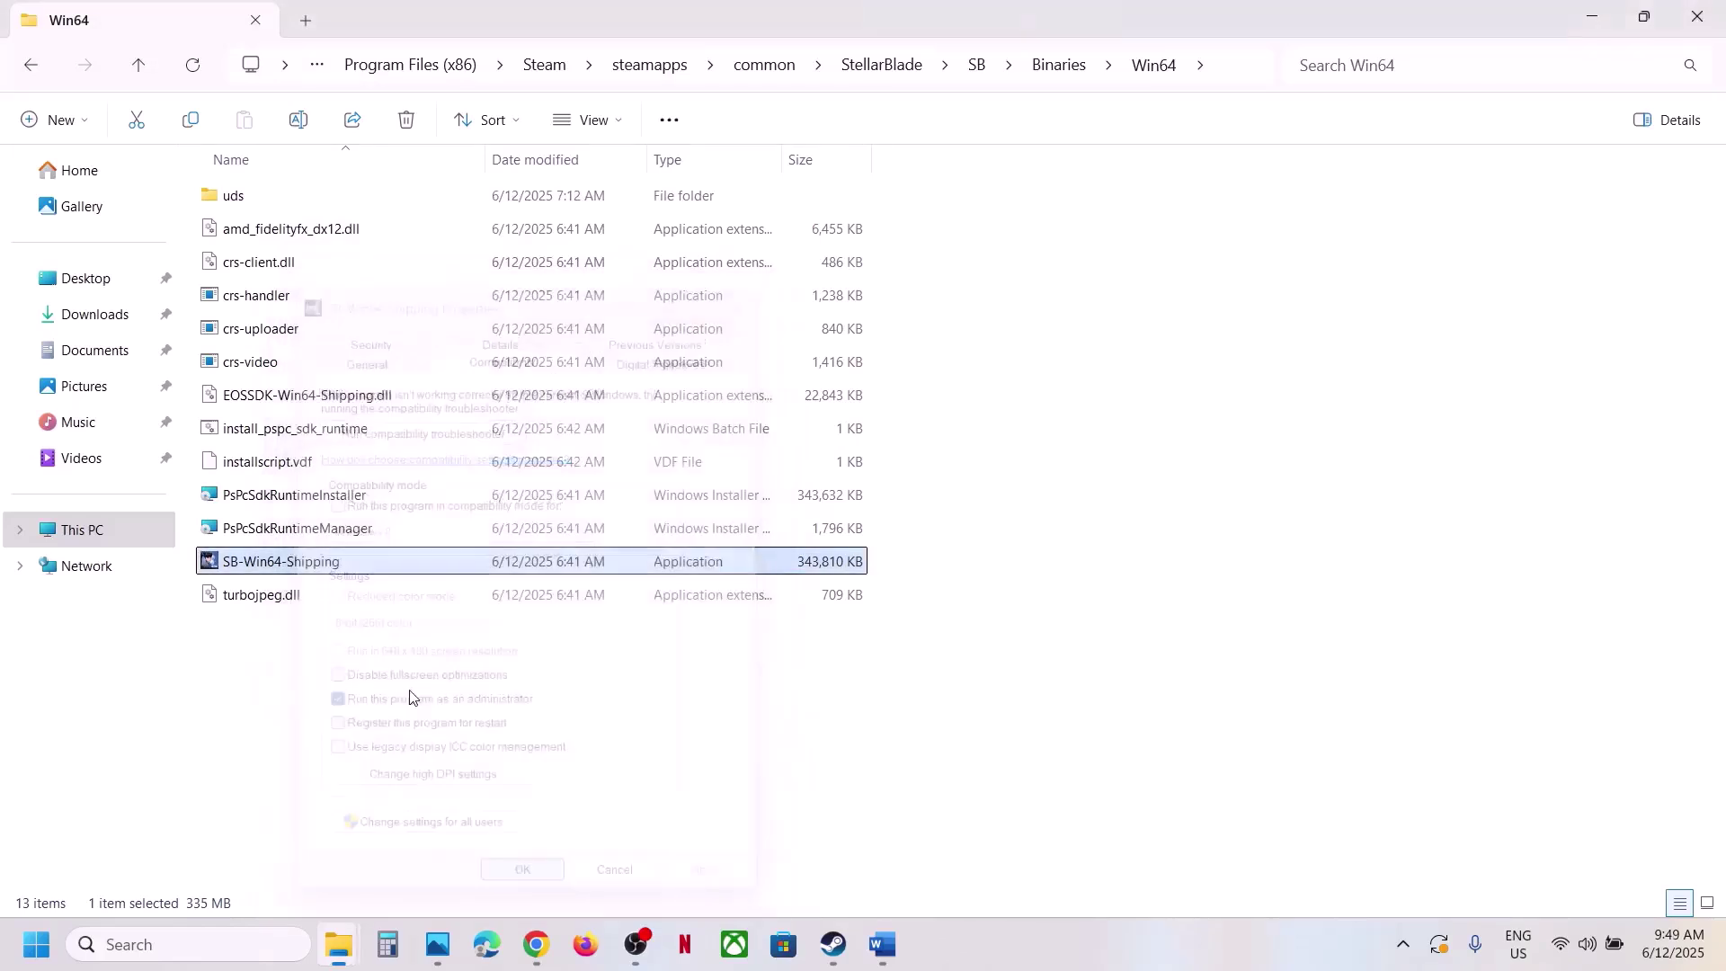
Reopen the SB-Win64-Shipping properties, enable compatibility mode, set it to Windows 7, and apply the setting
right_click(294, 566)
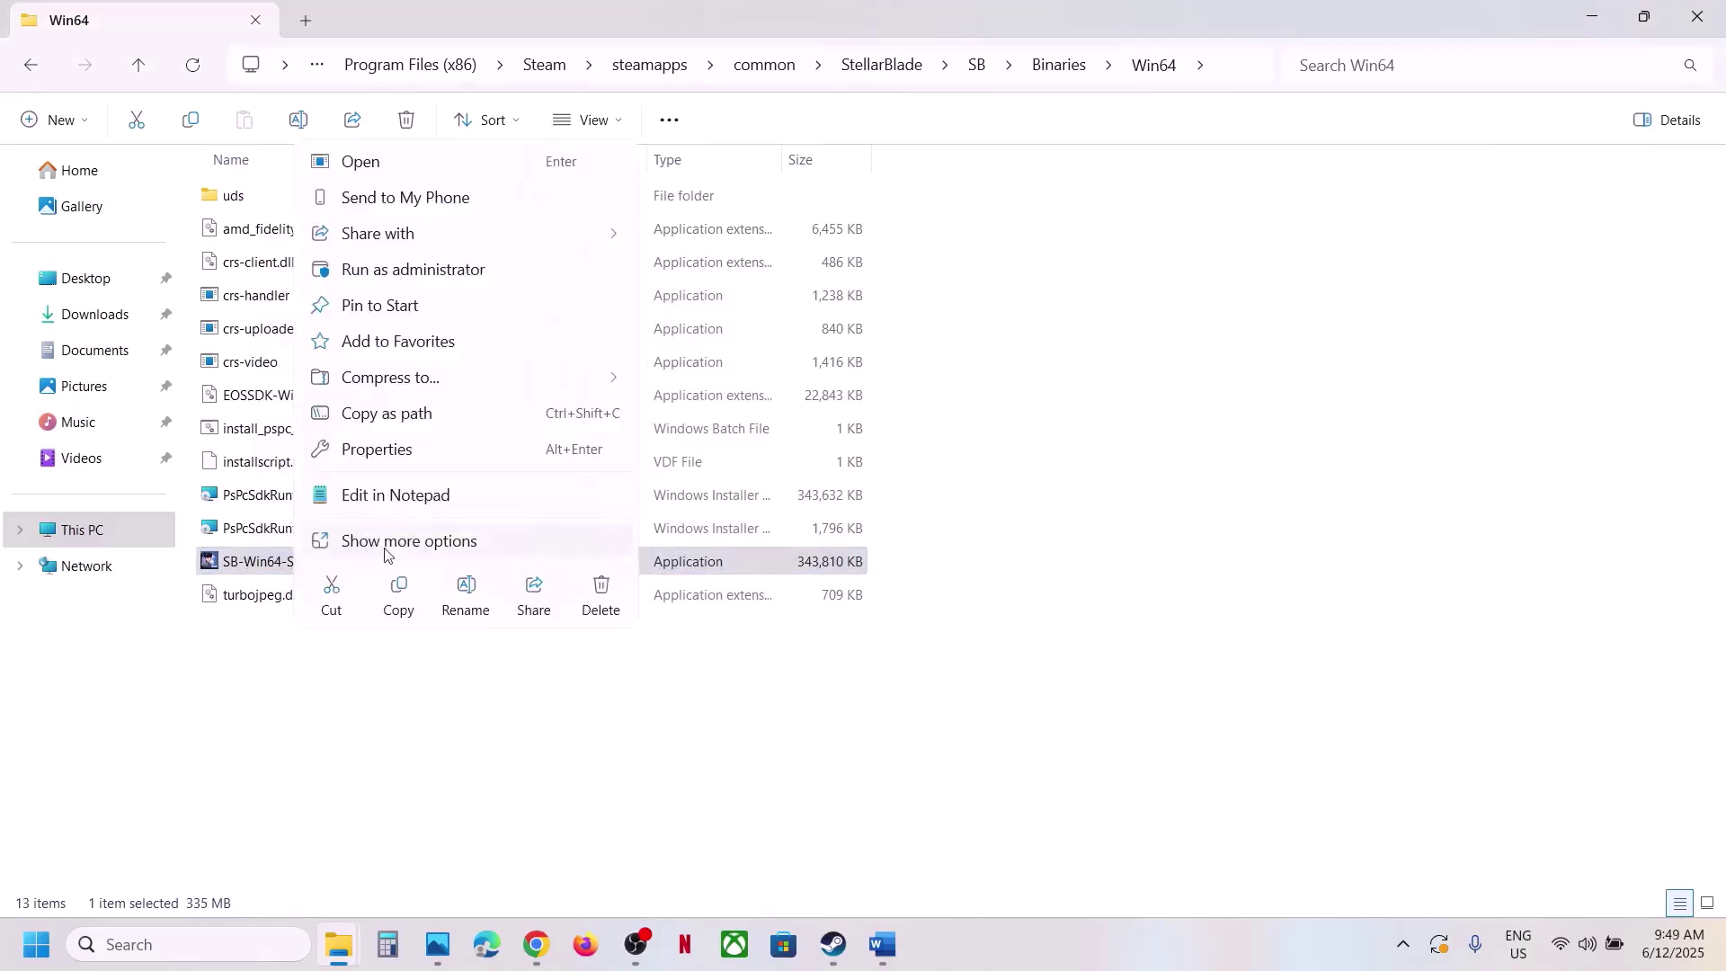
left_click(346, 450)
left_click(509, 356)
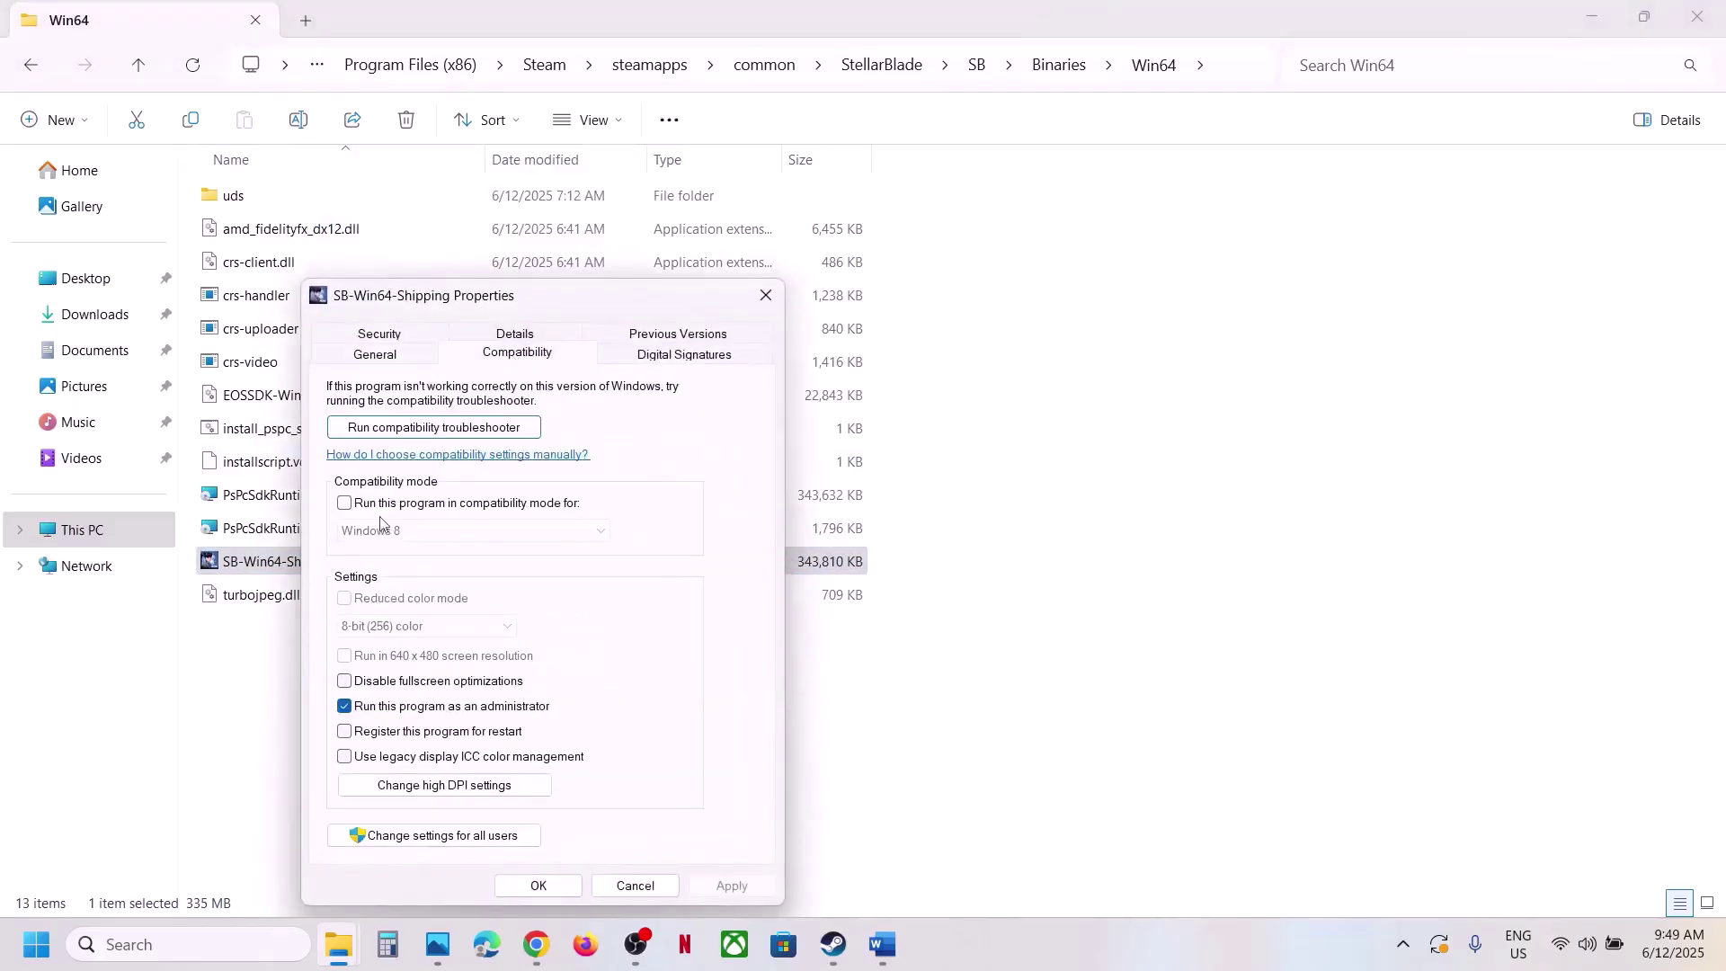
left_click(343, 501)
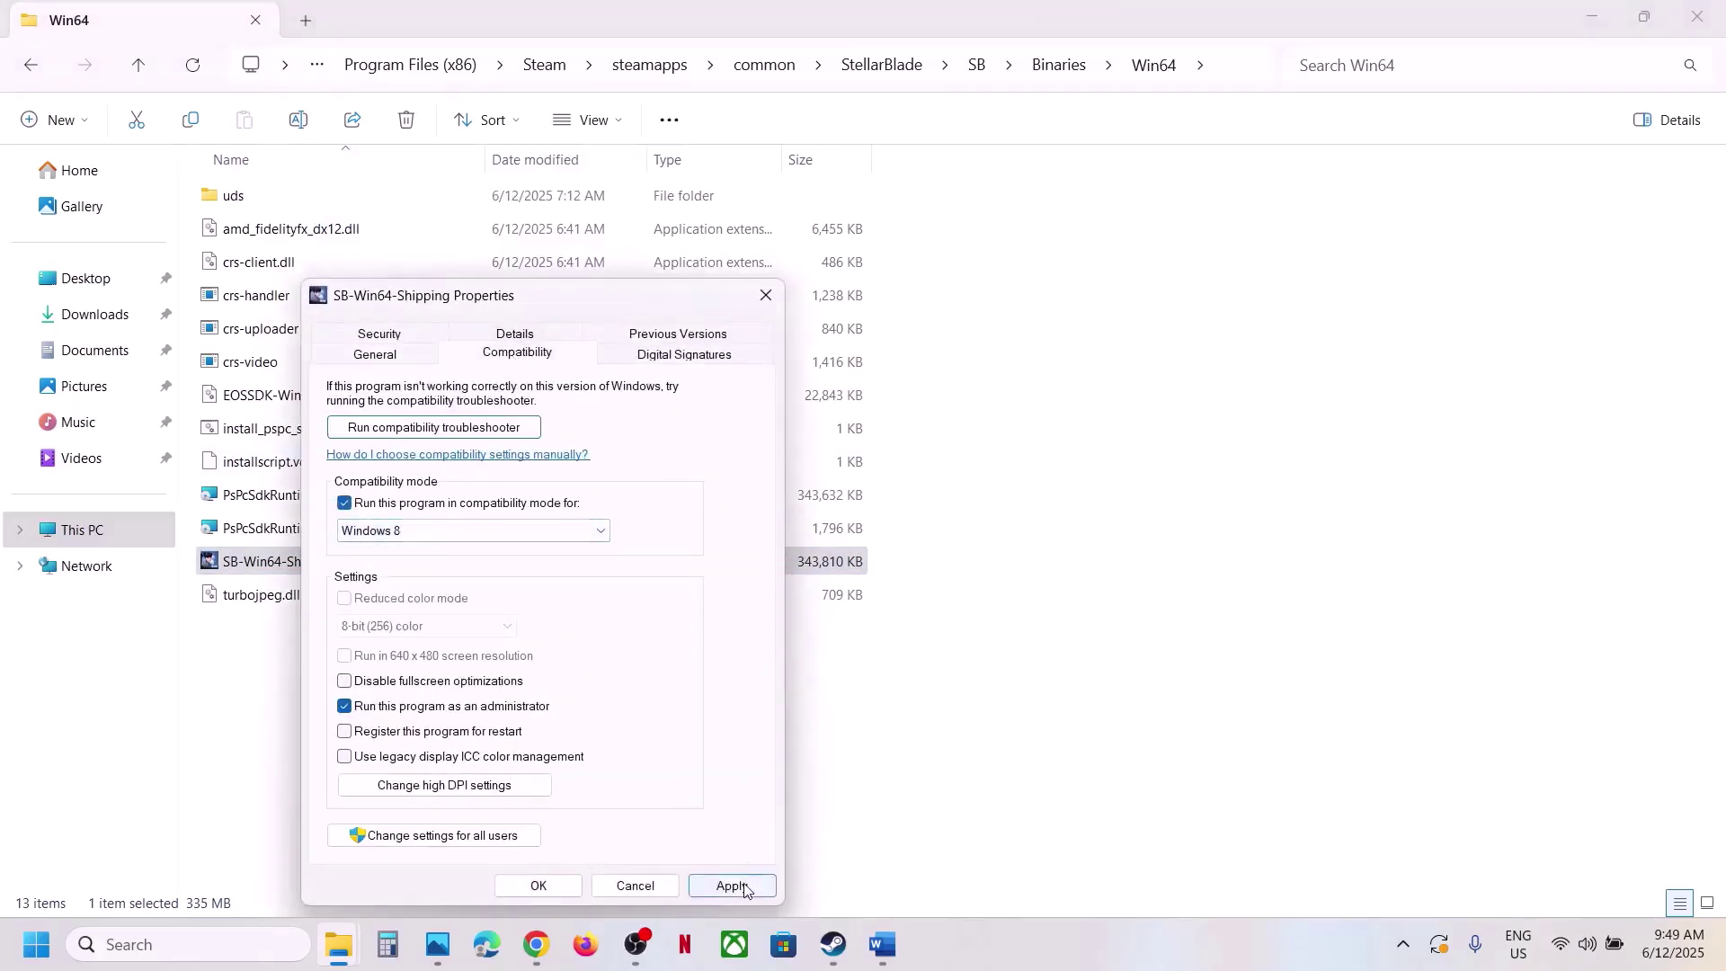
left_click(732, 886)
left_click(561, 888)
left_click(450, 531)
left_click(402, 594)
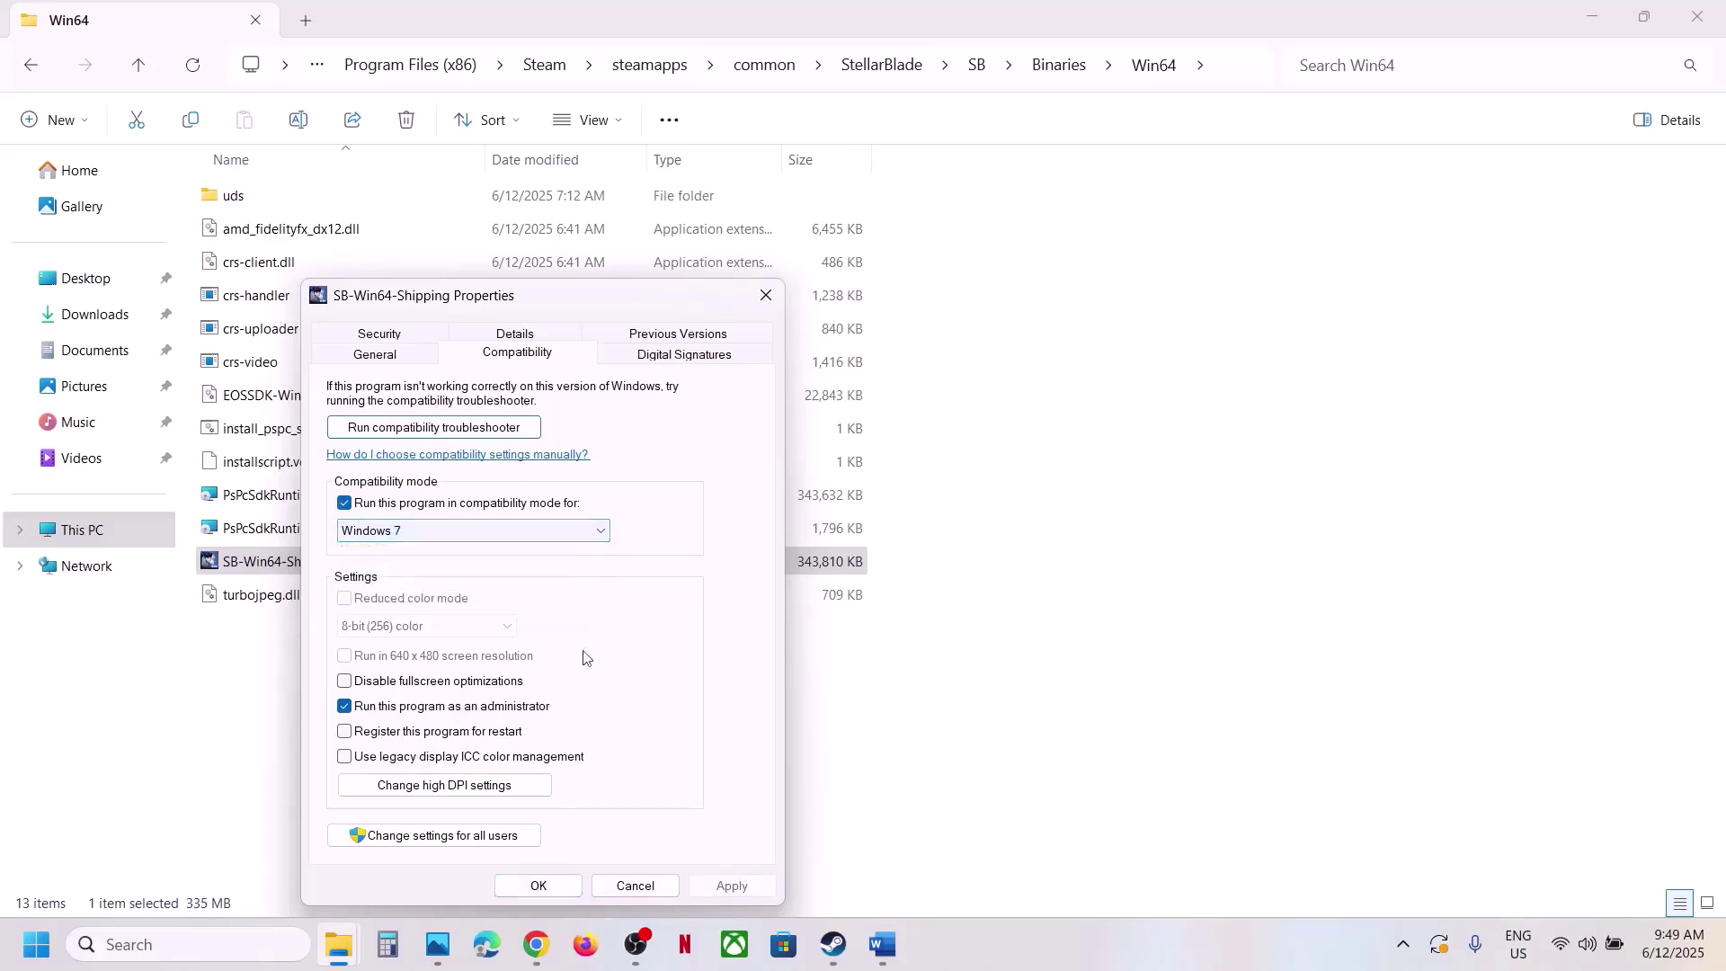
left_click(730, 886)
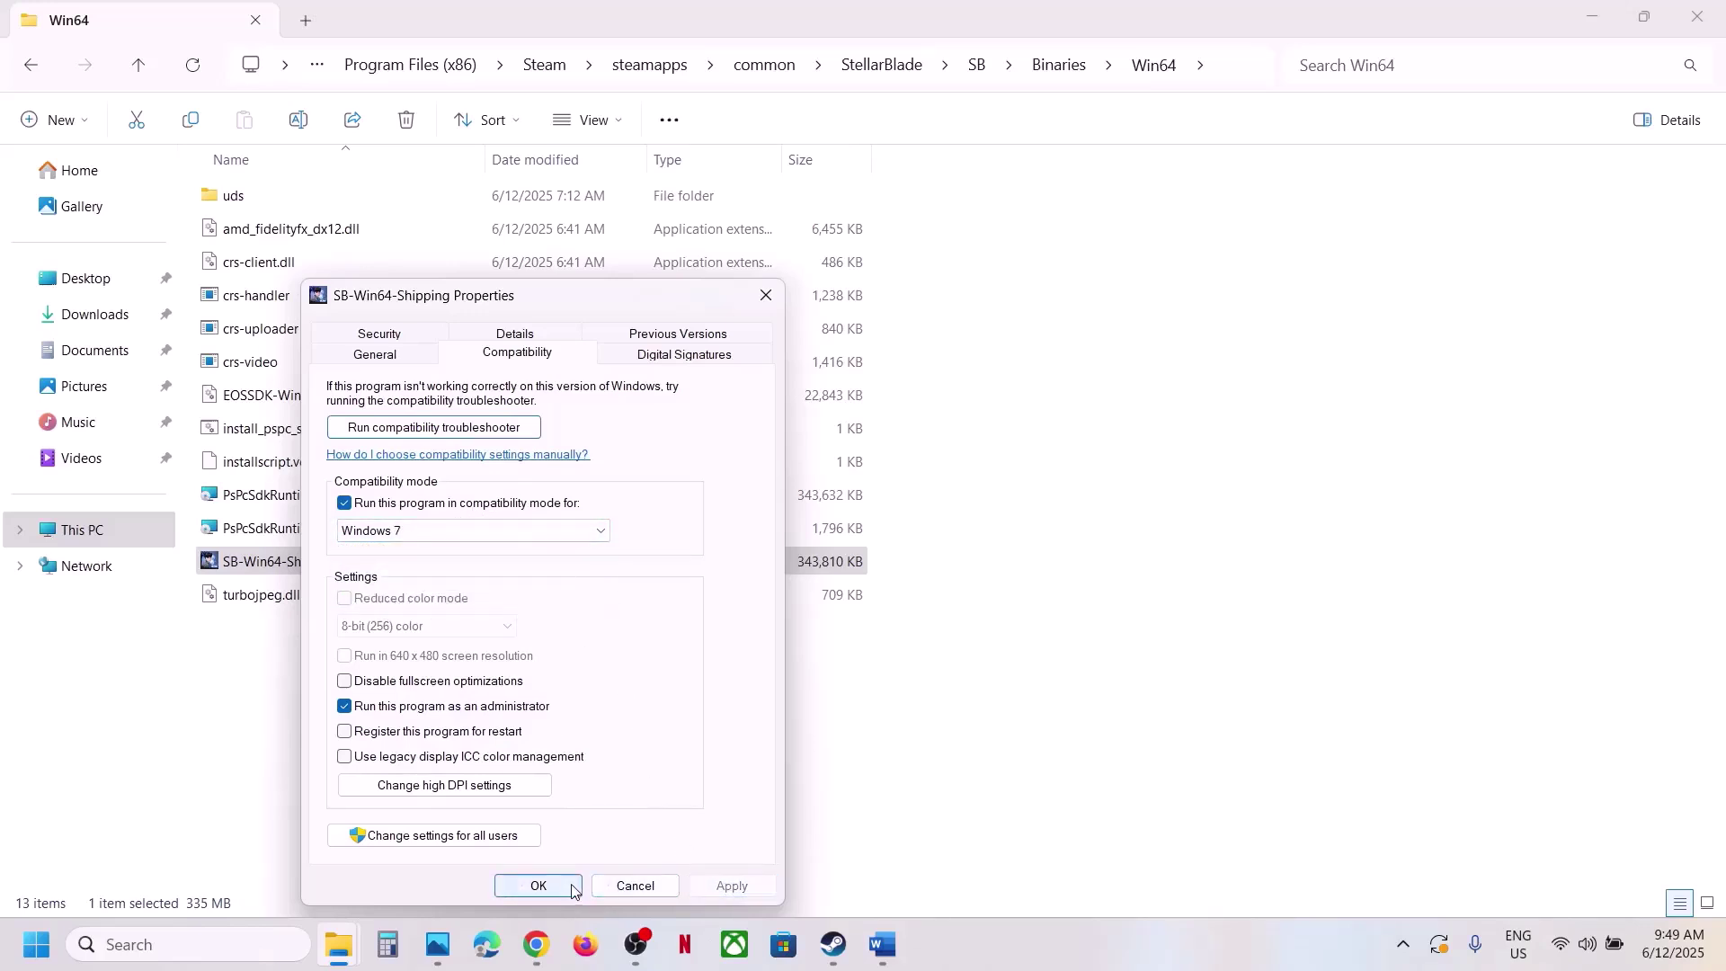
Disable fullscreen optimizations for SB-Win64-Shipping and save its compatibility properties
left_click(396, 683)
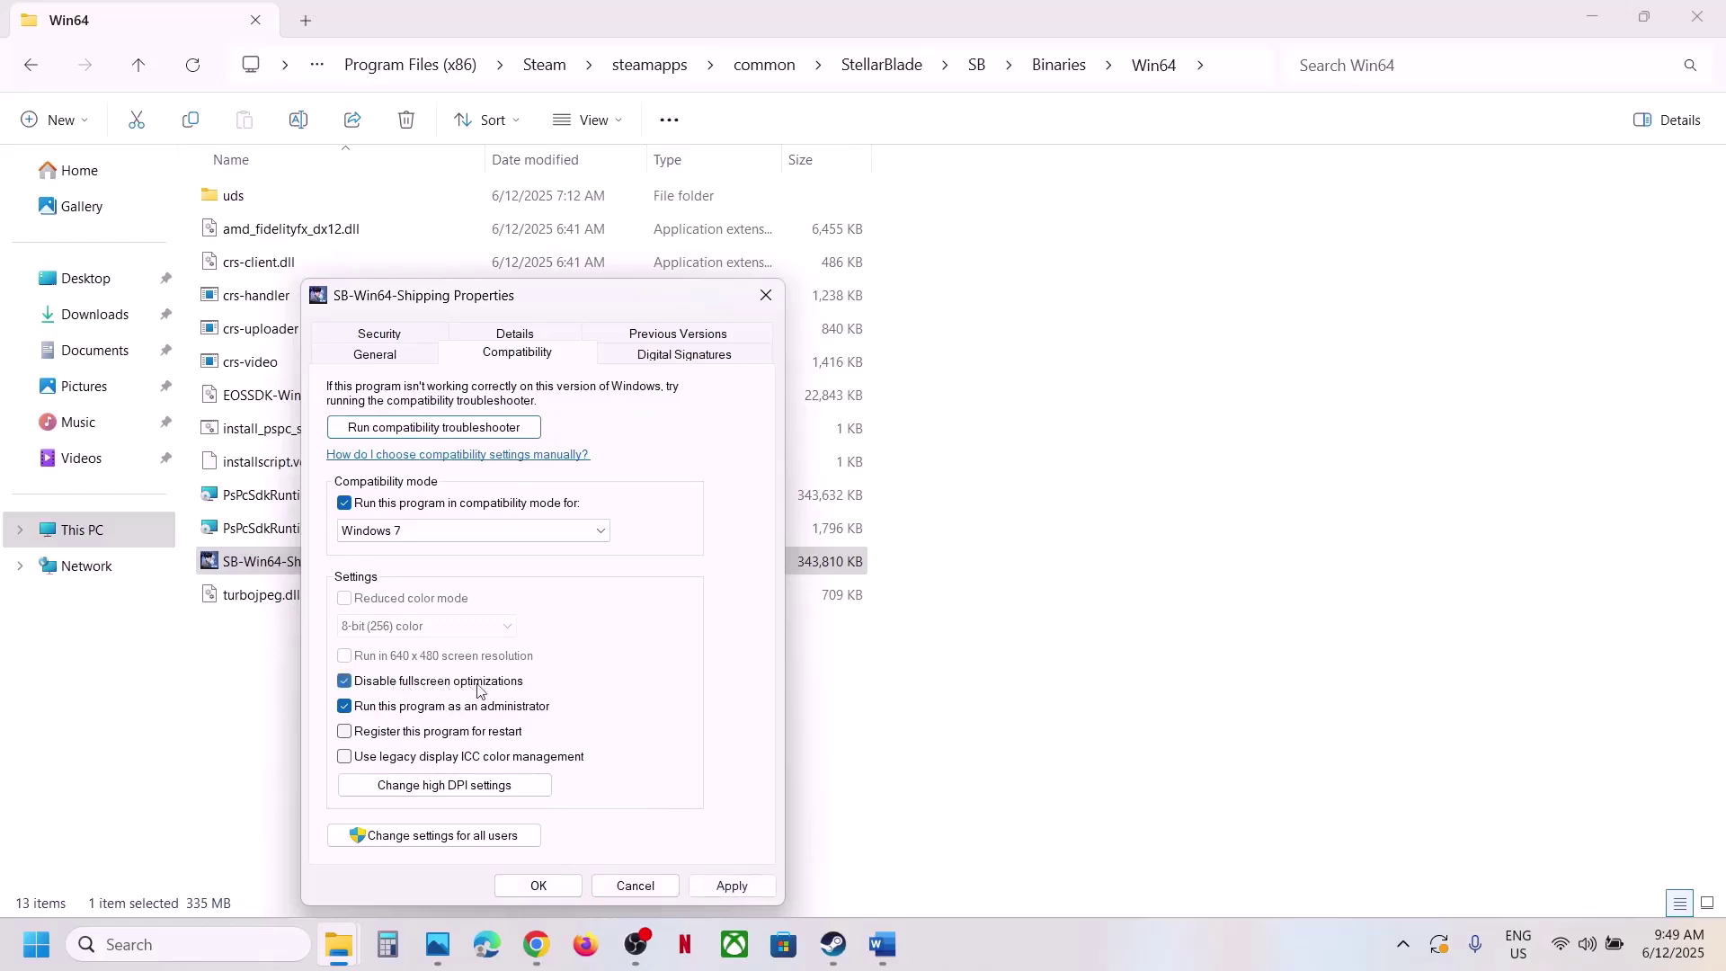
left_click(538, 885)
Reopen the SB-Win64-Shipping properties, turn off compatibility mode, disabled fullscreen optimizations and running as administrator, and save the changes
right_click(332, 570)
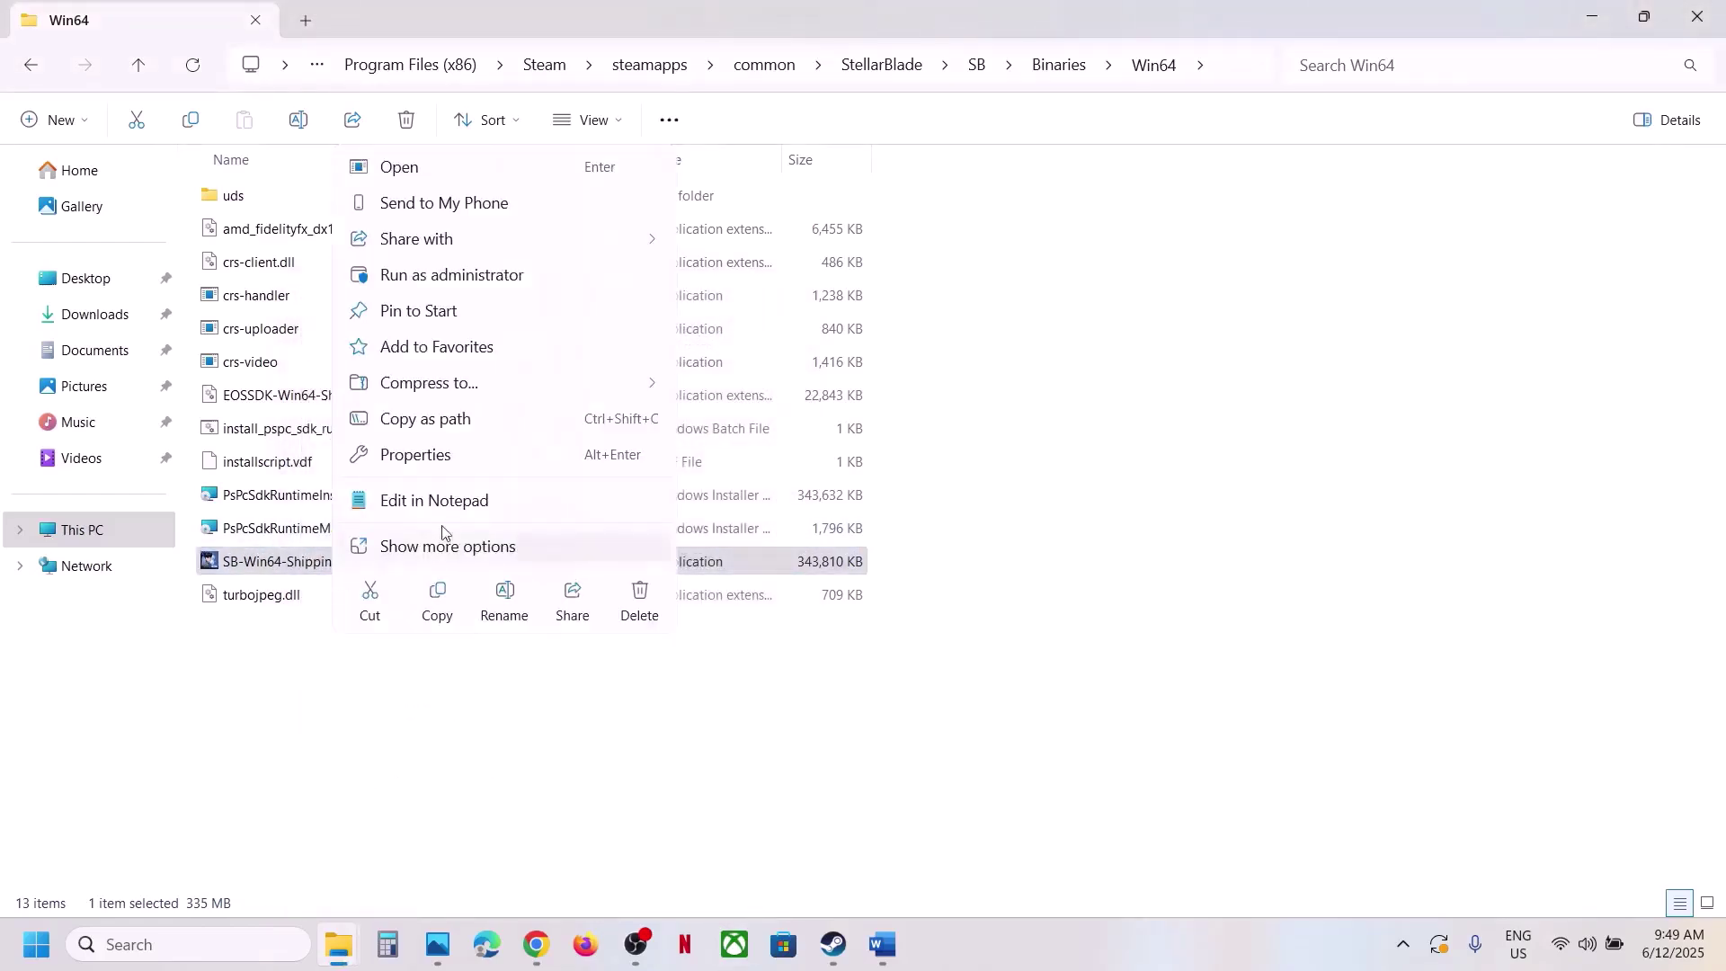
left_click(435, 460)
left_click(552, 358)
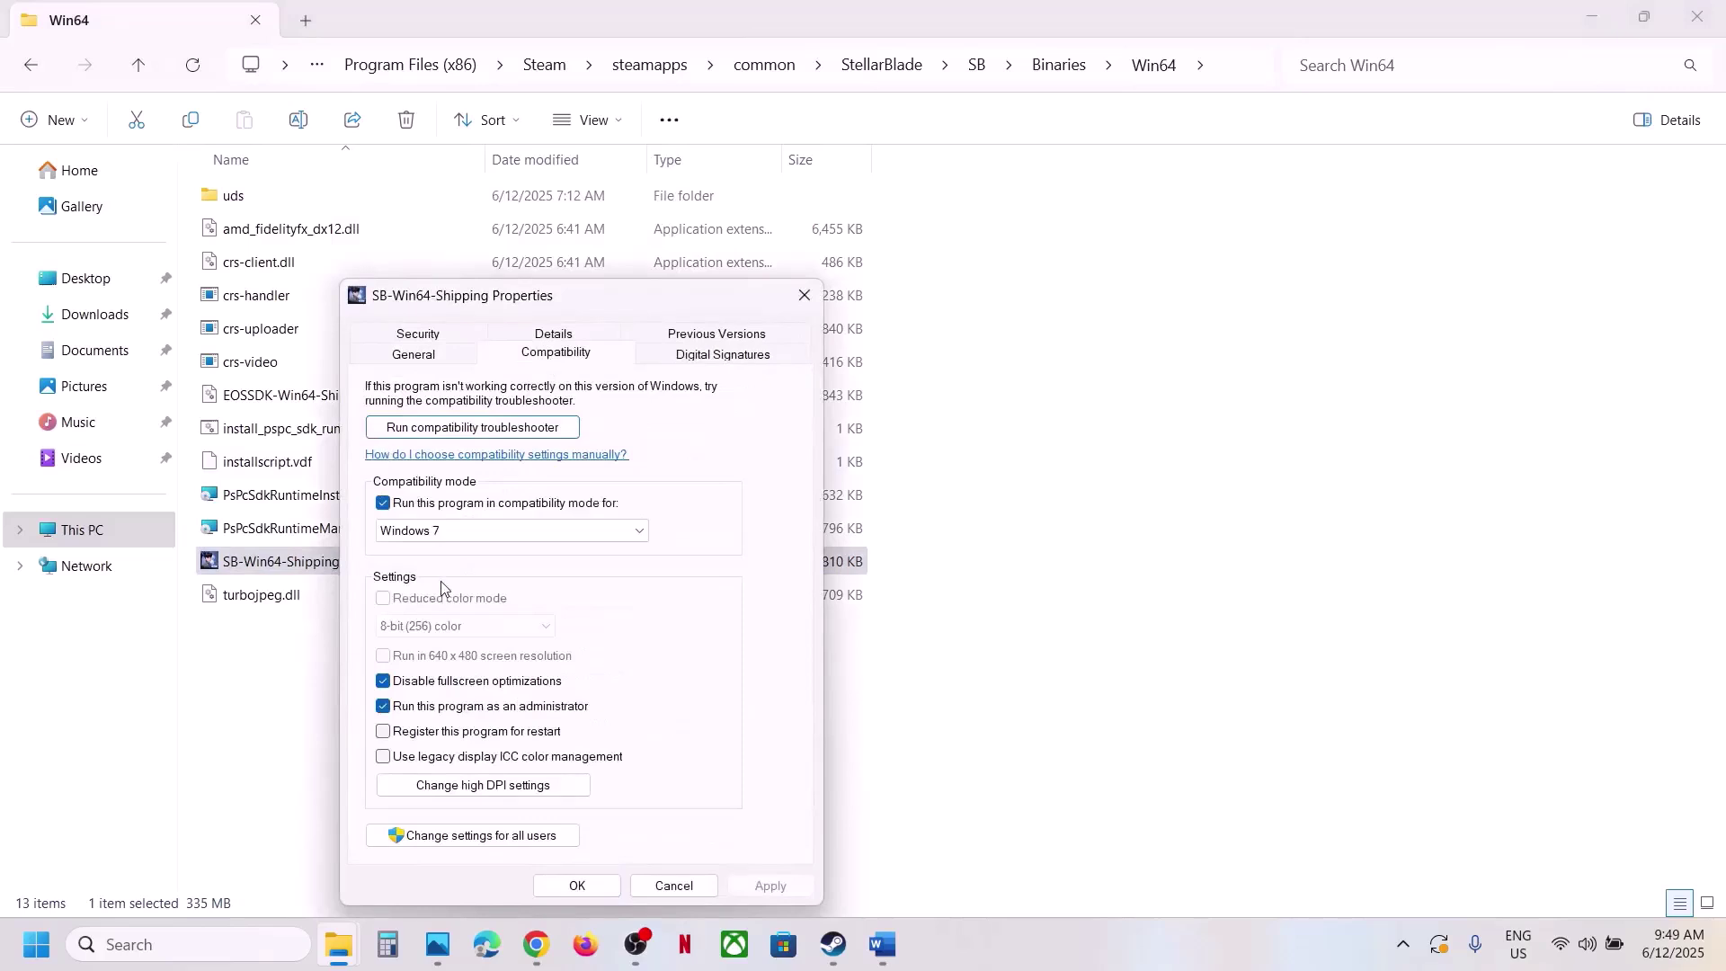
left_click(383, 503)
left_click(382, 682)
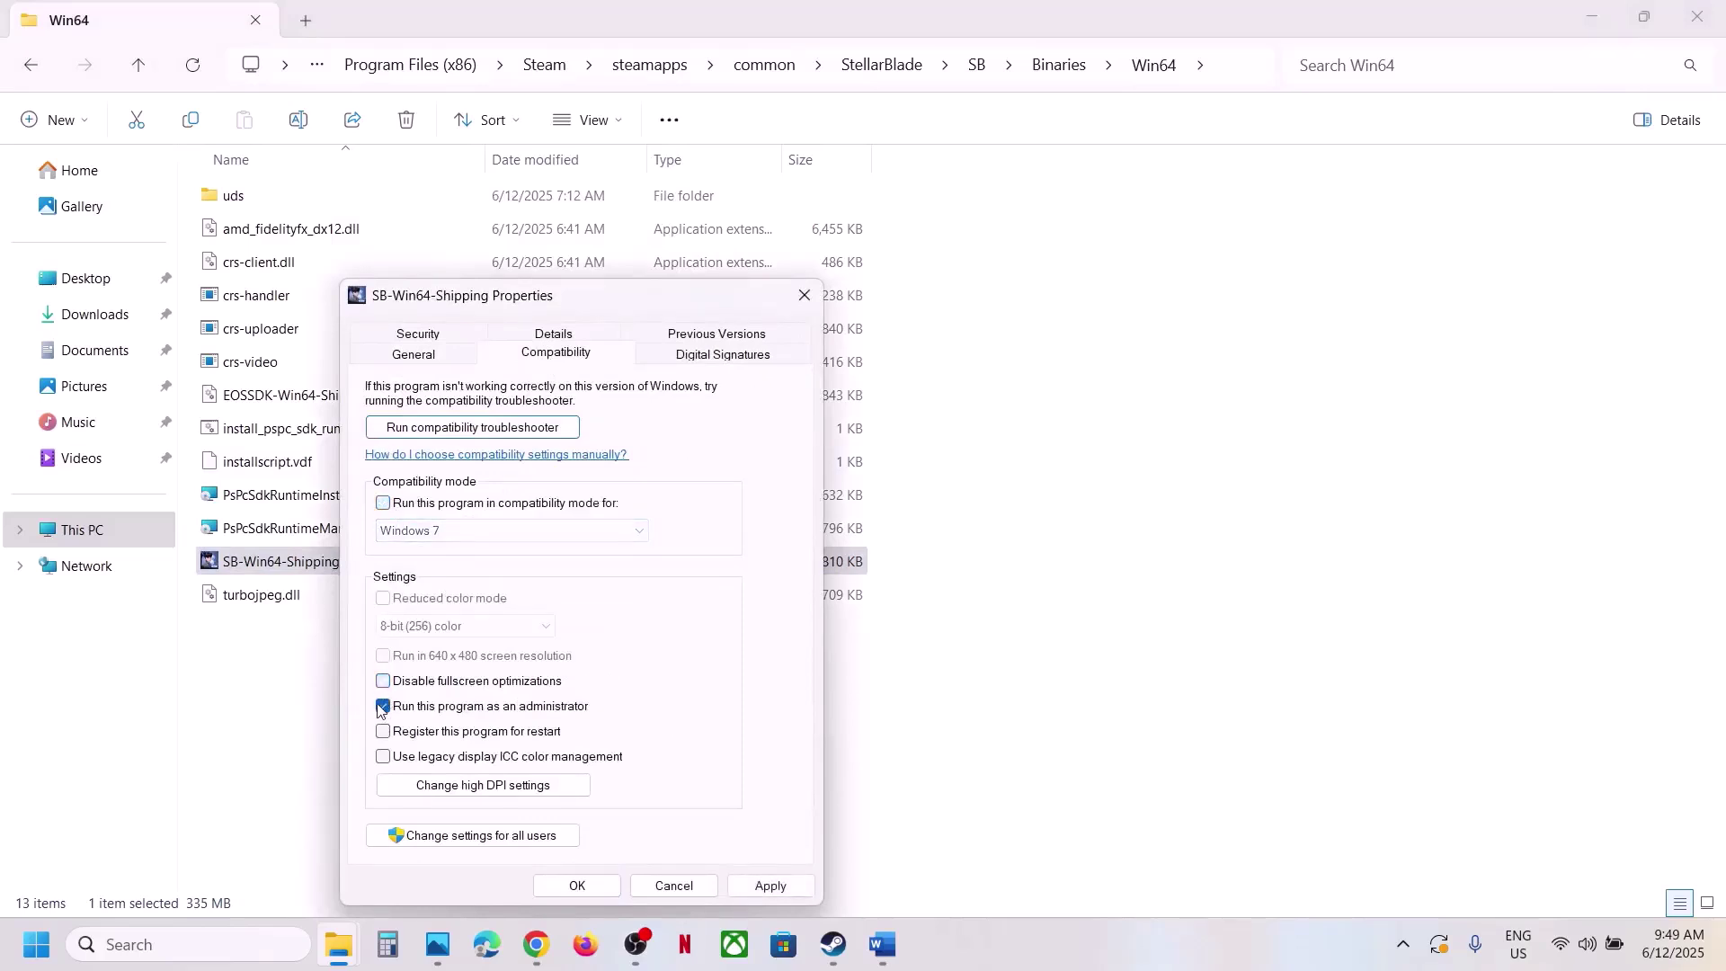
left_click(383, 706)
left_click(775, 889)
left_click(612, 890)
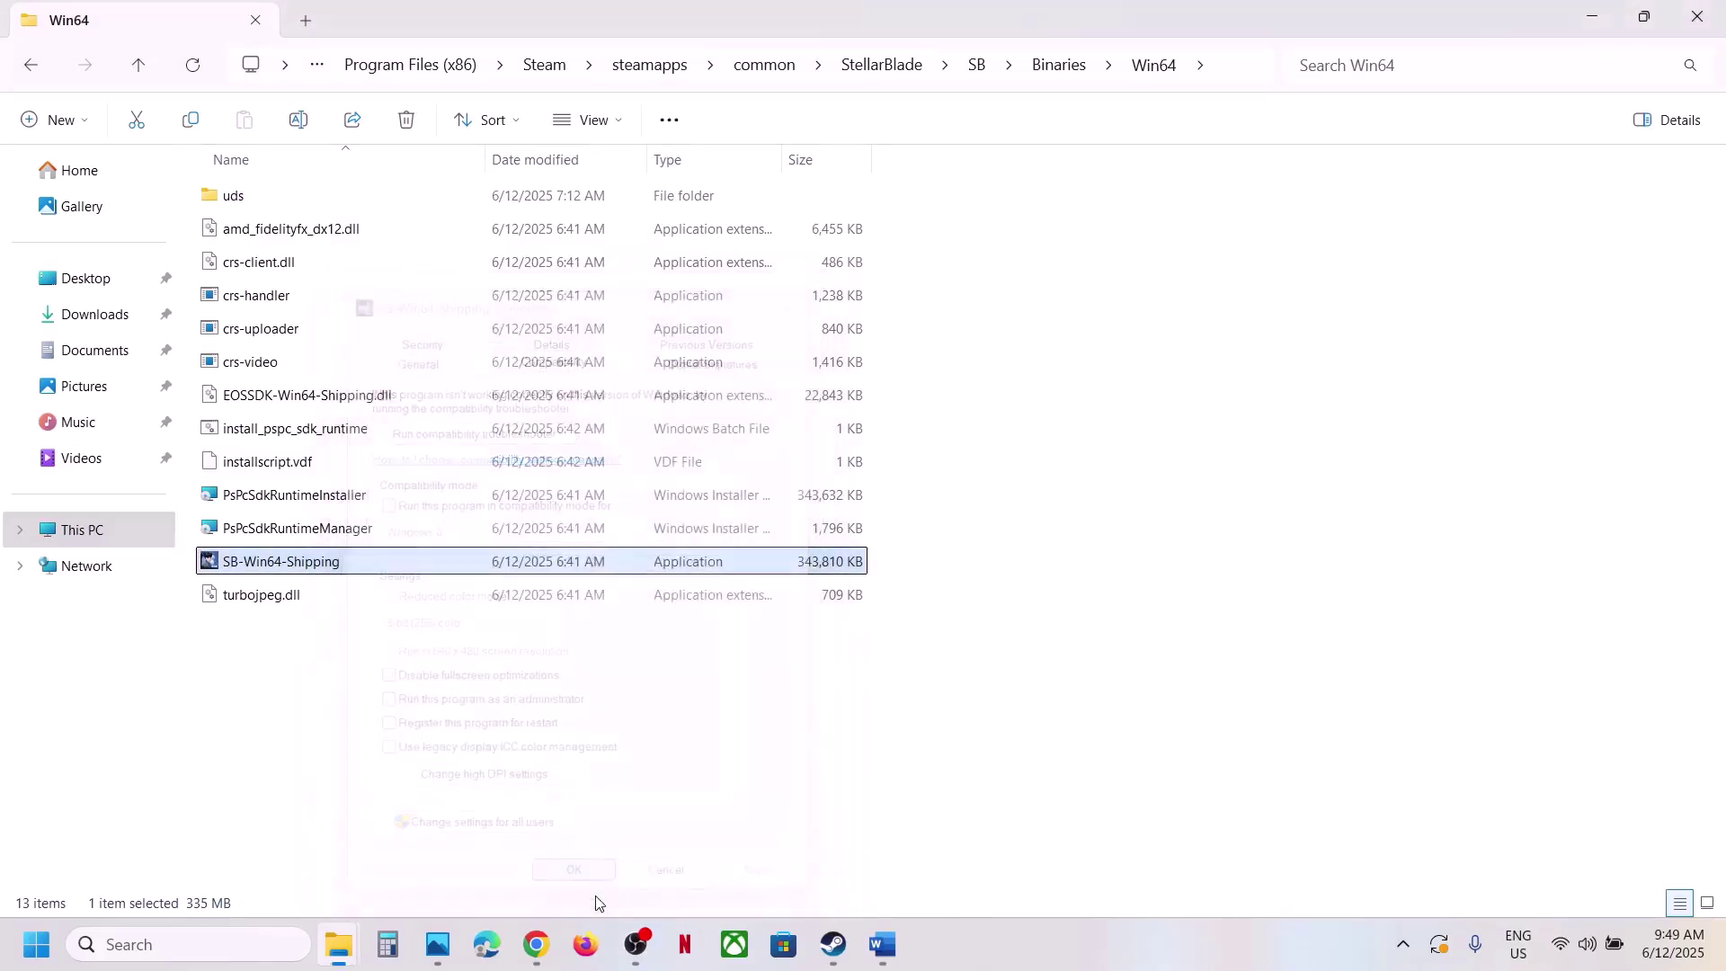
Switch to the Word list of fixes and review Step 6 about allowing the game exe through antivirus and firewall
left_click(887, 953)
scroll(664, 616, "down", 2)
scroll(664, 616, "down", 1)
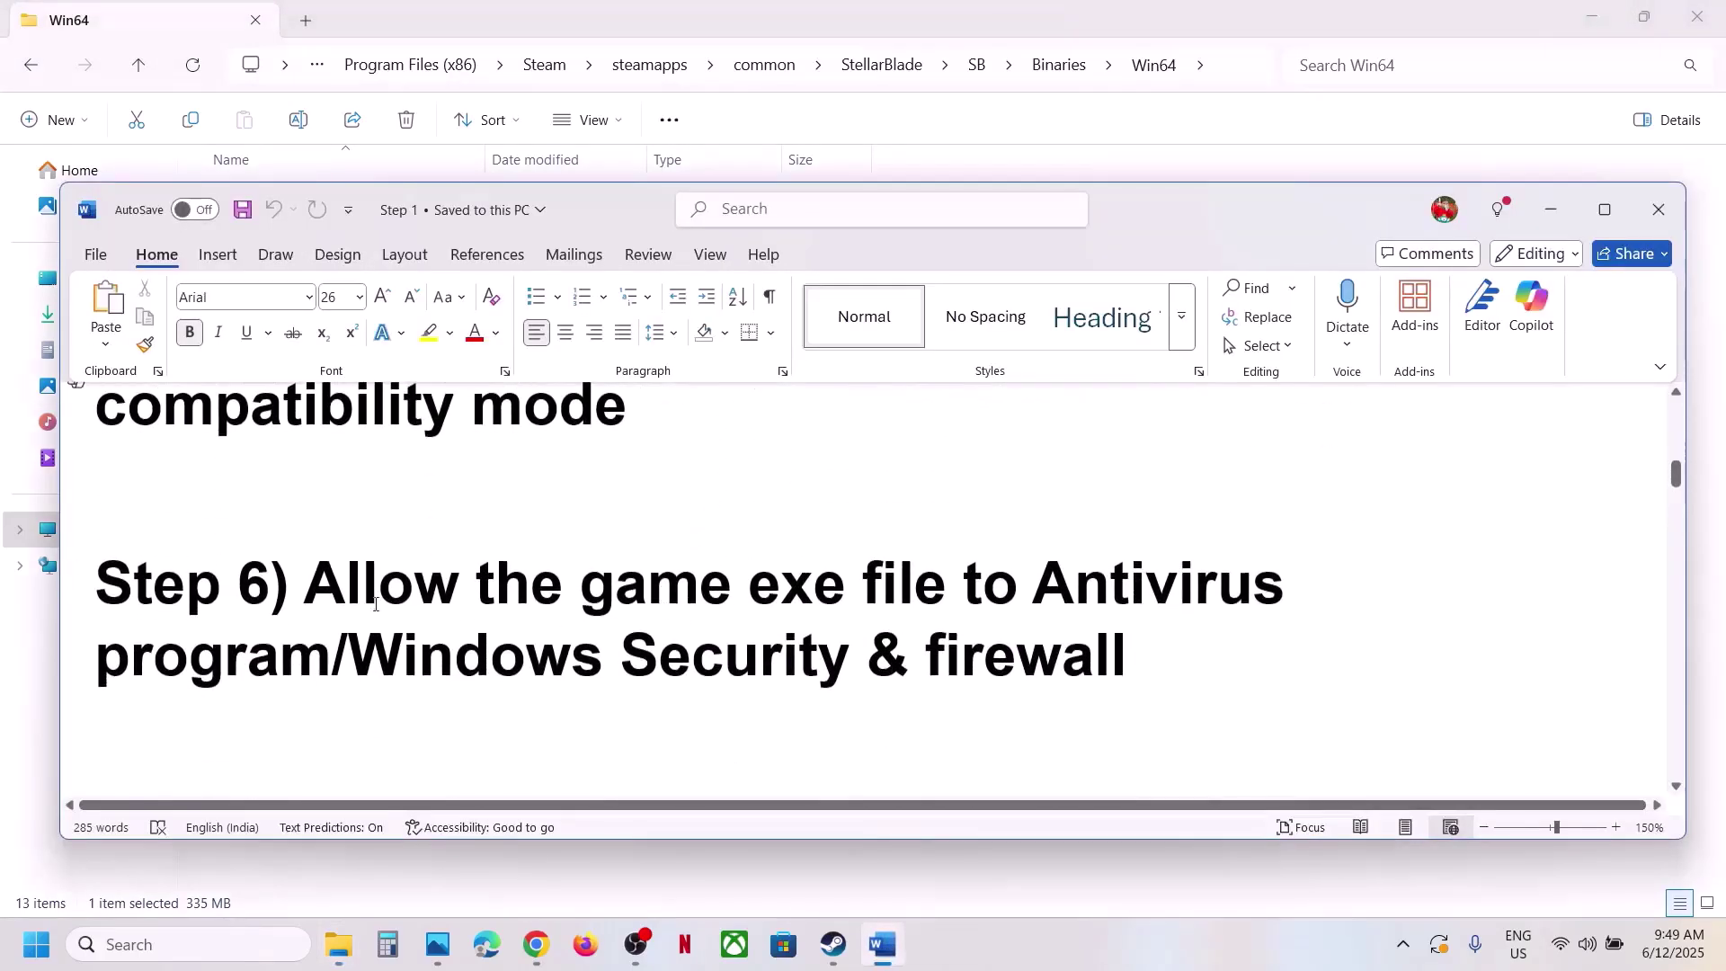
left_click_drag(304, 585, 341, 664)
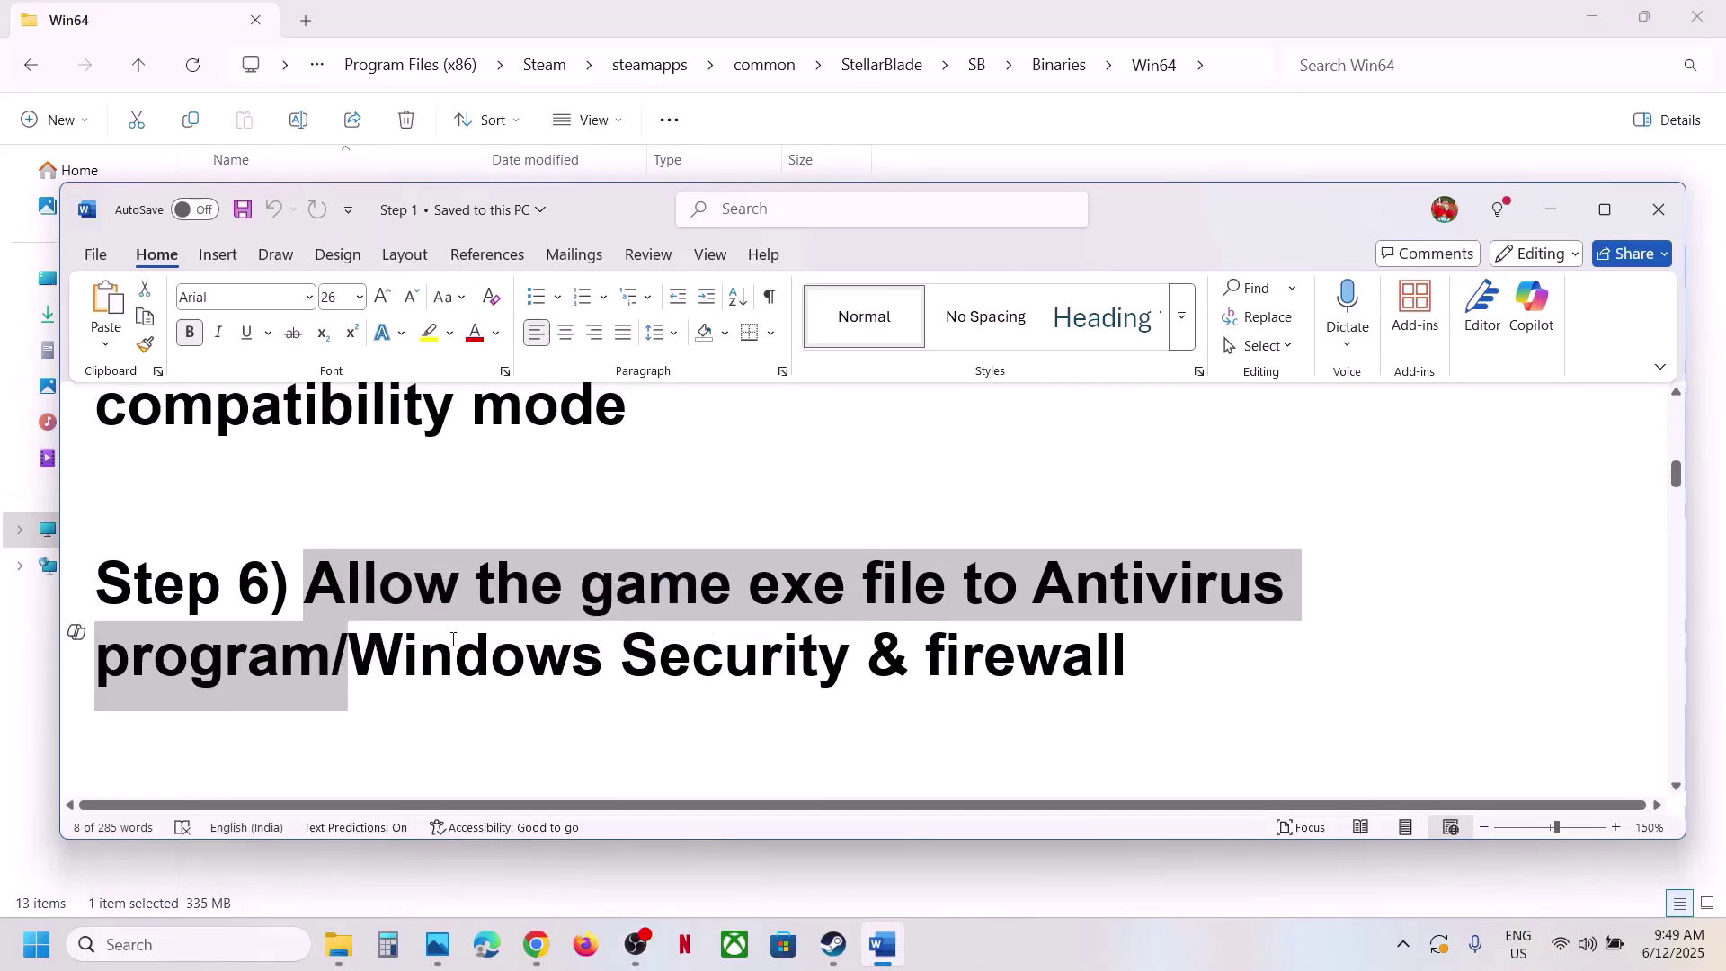
left_click(310, 593)
left_click_drag(321, 615, 333, 661)
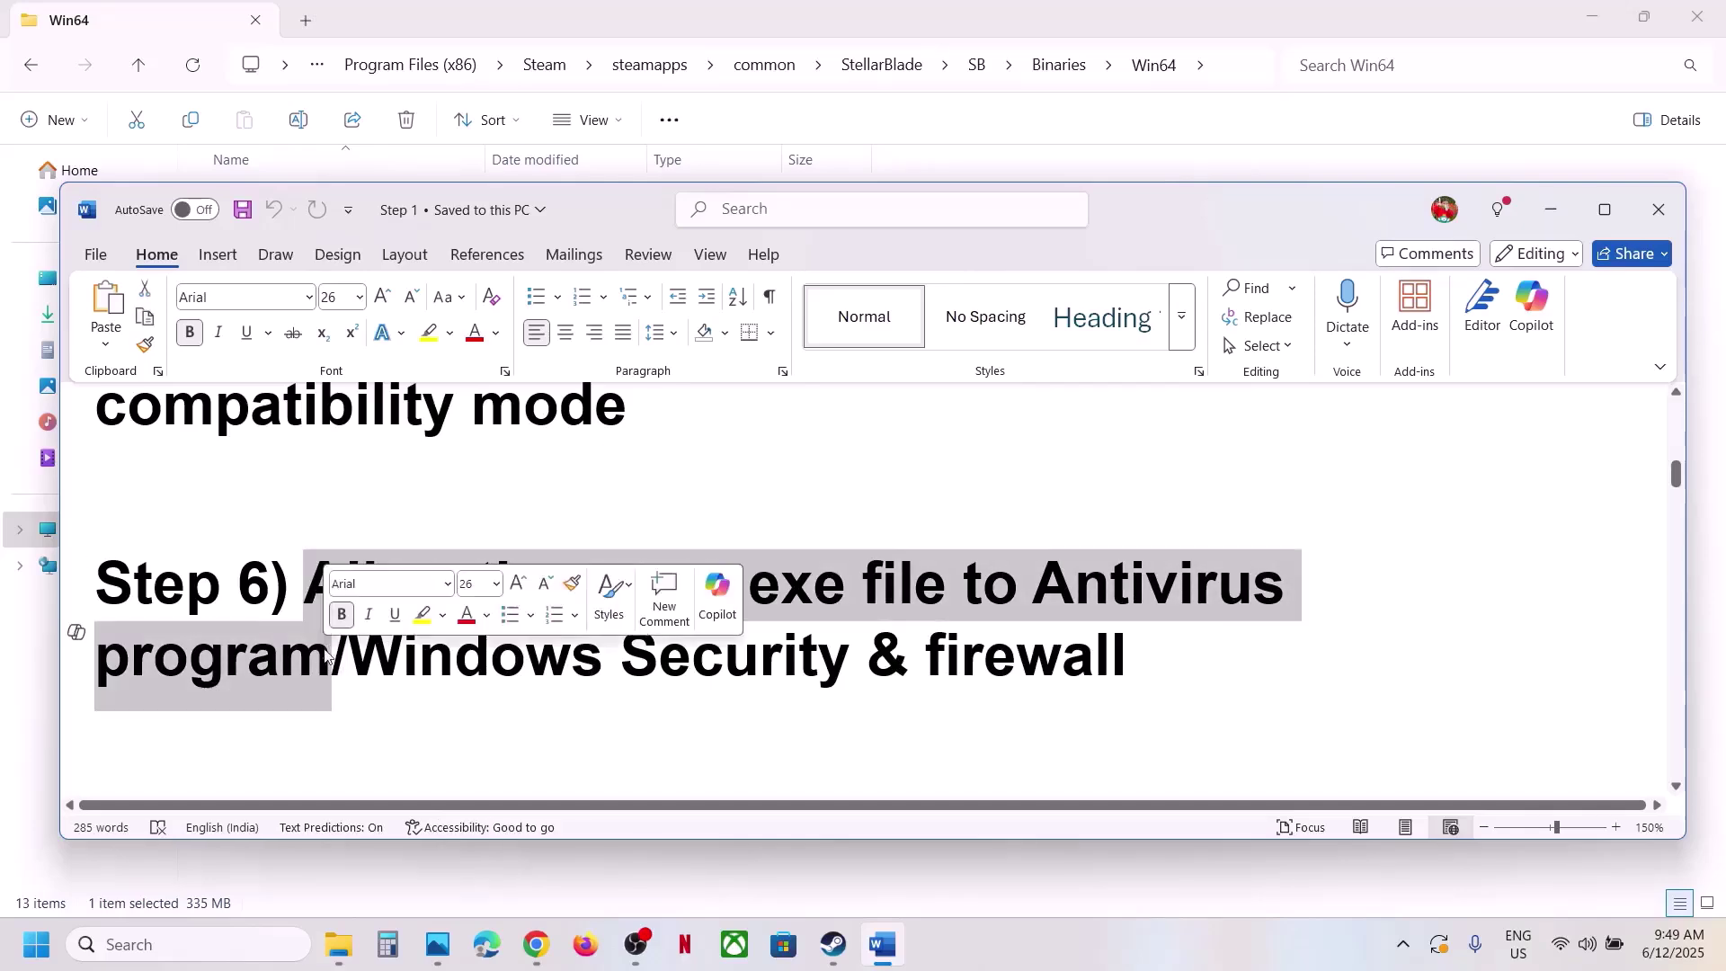
left_click(1550, 212)
Open the apps allowed through Controlled folder access in the Windows Security ransomware protection settings, approving the permission request
key("super+i")
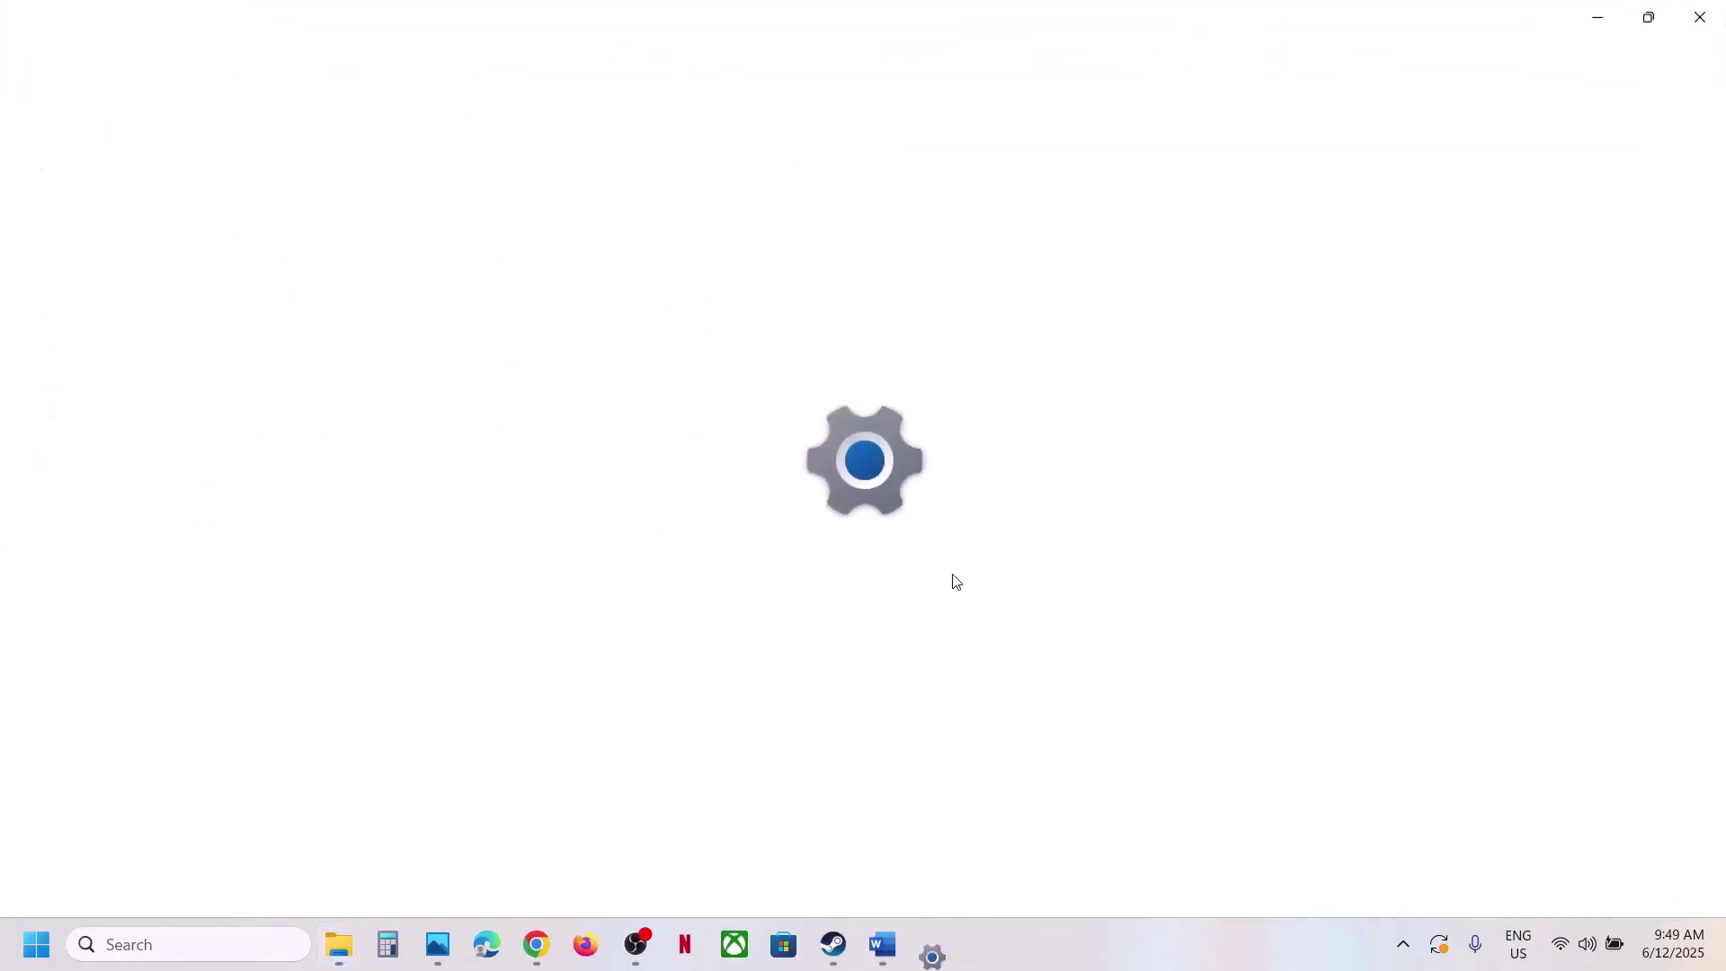
left_click(173, 738)
left_click(171, 696)
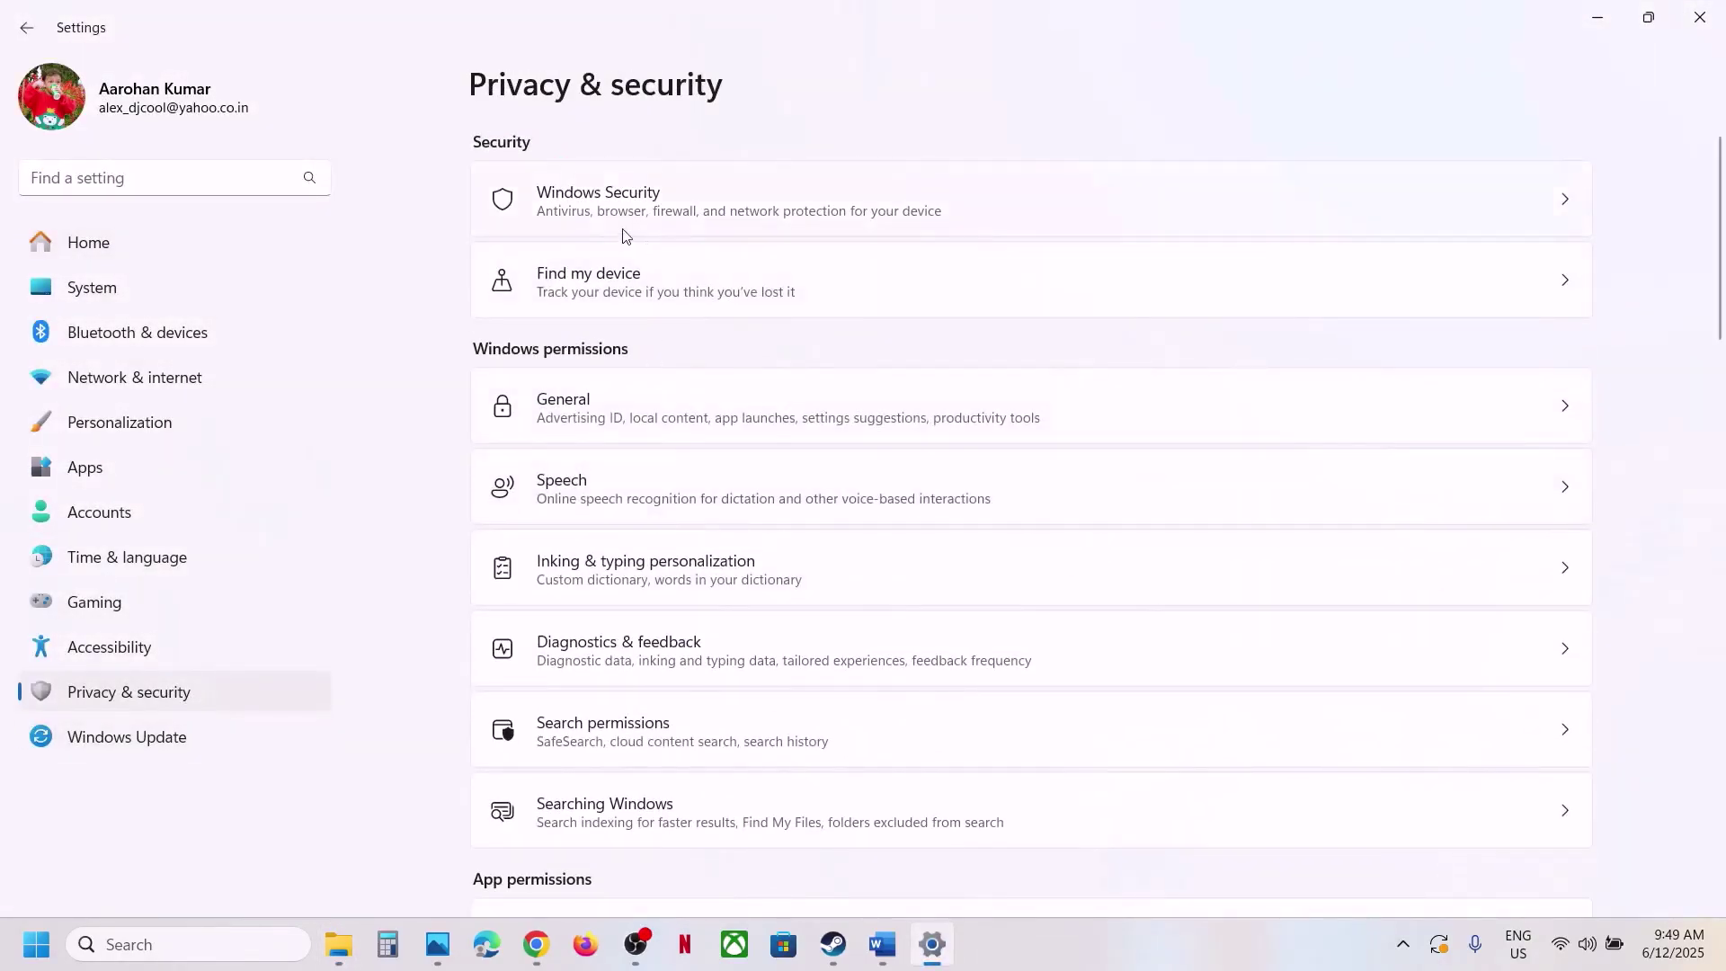
left_click(608, 207)
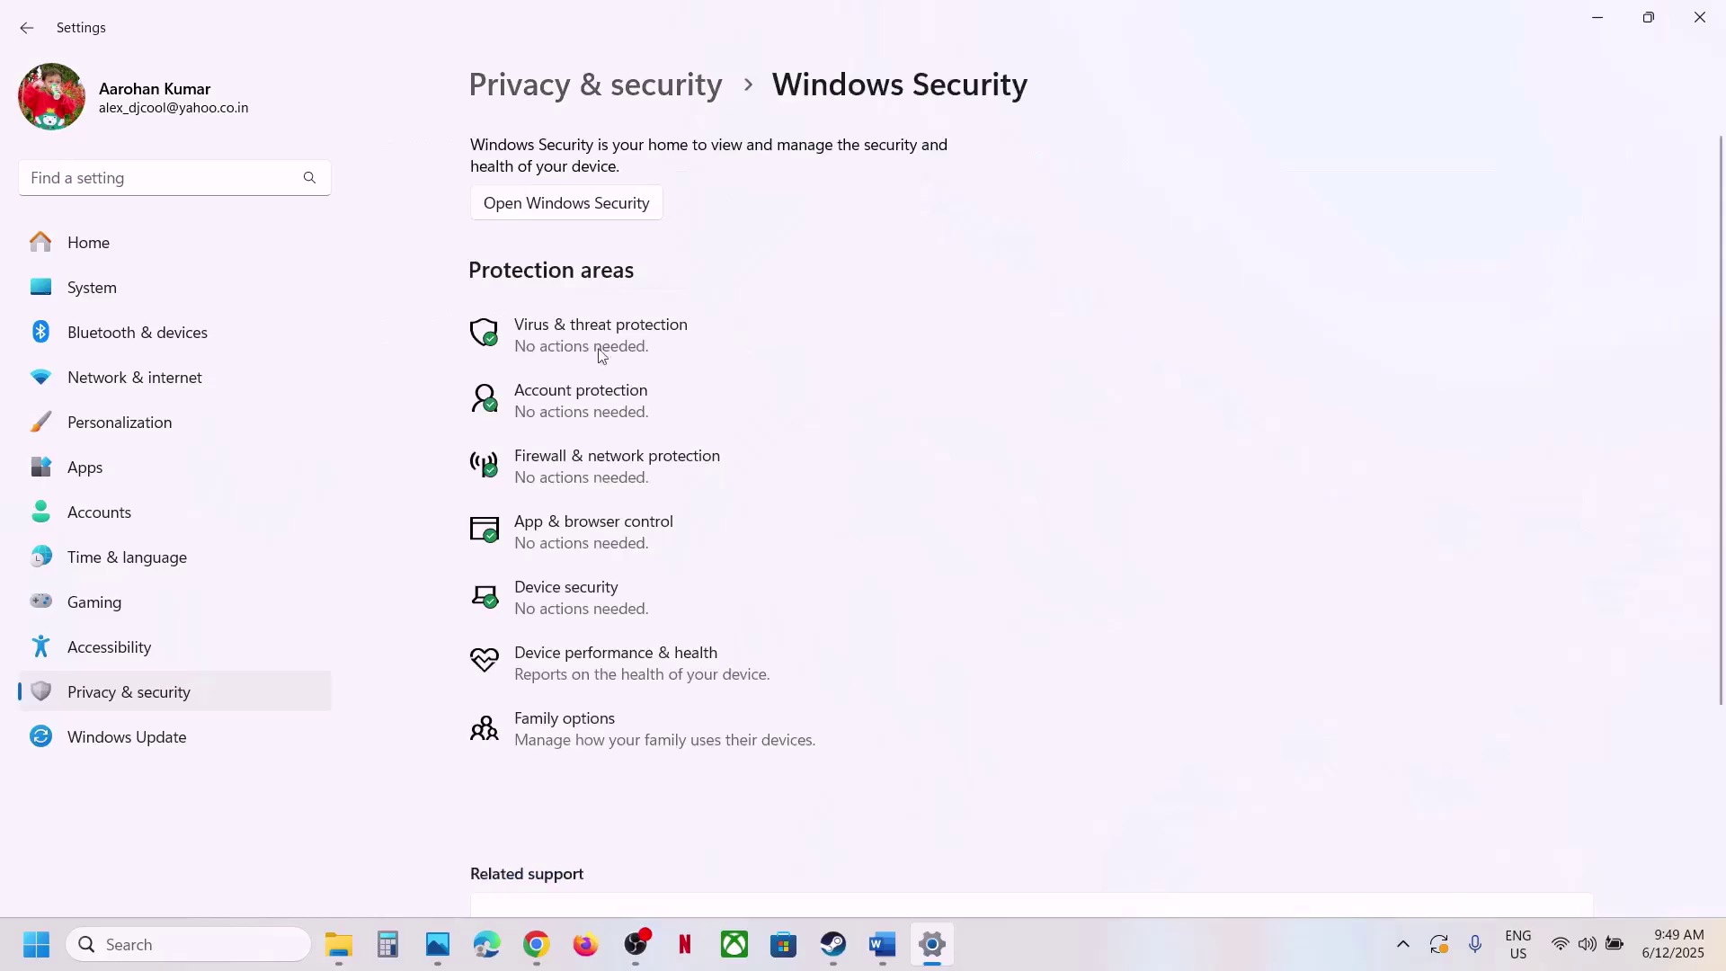
left_click(634, 343)
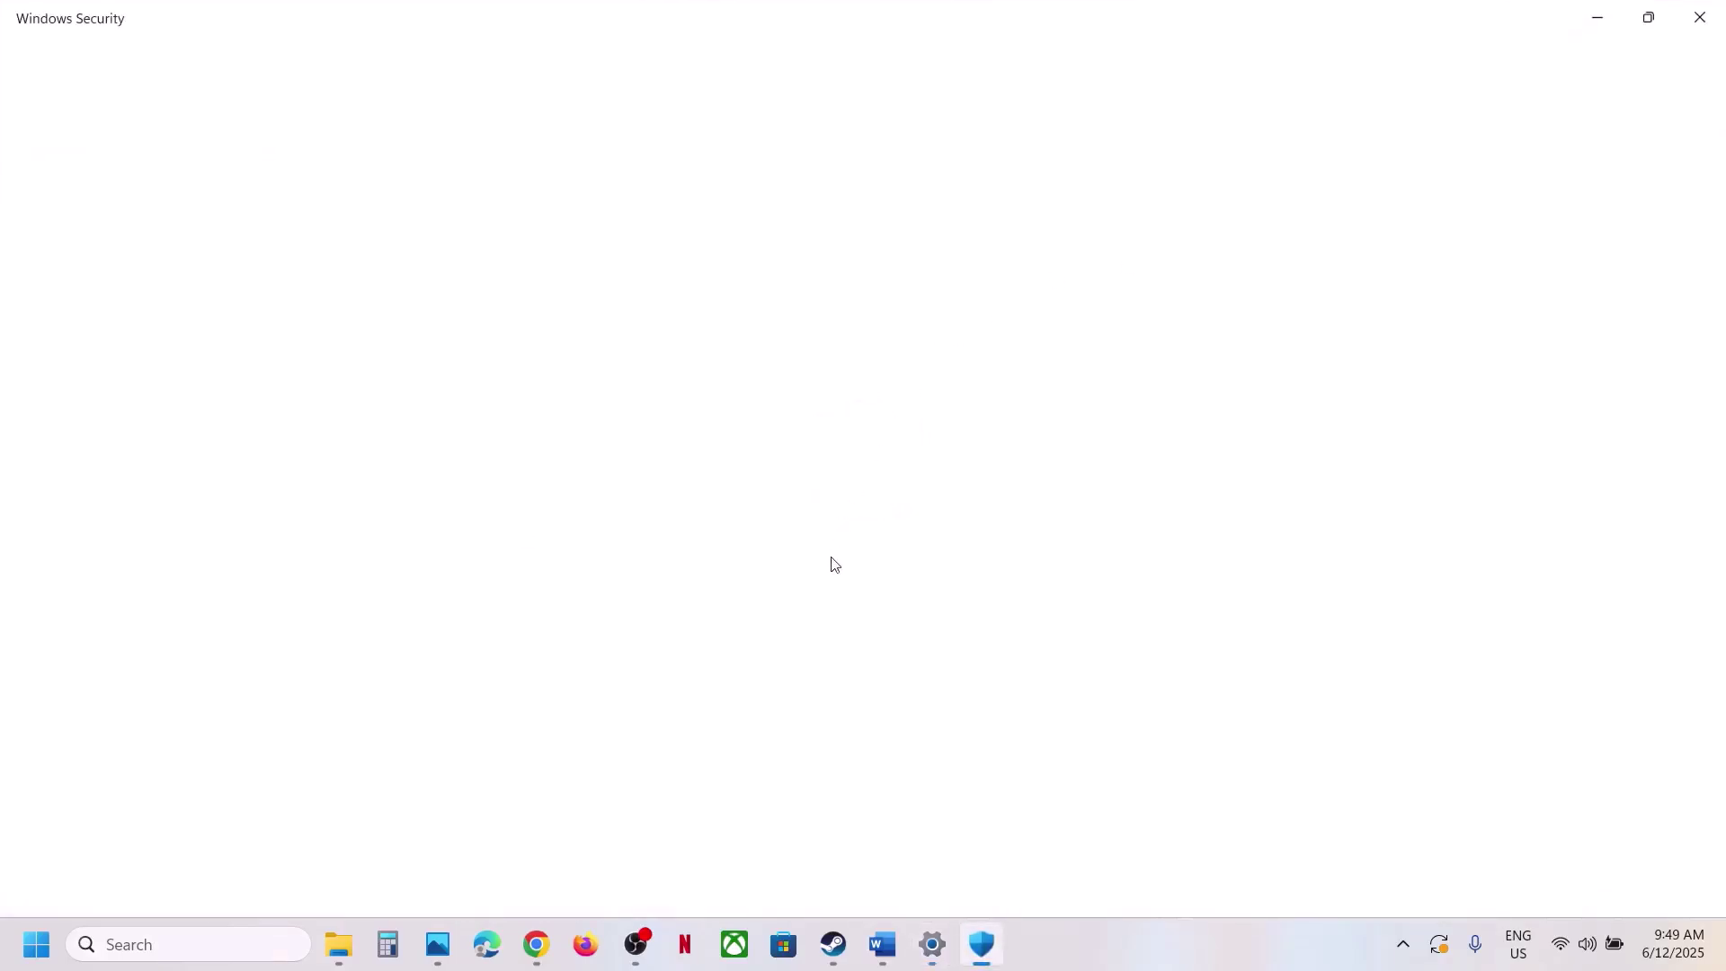
scroll(693, 696, "down", 3)
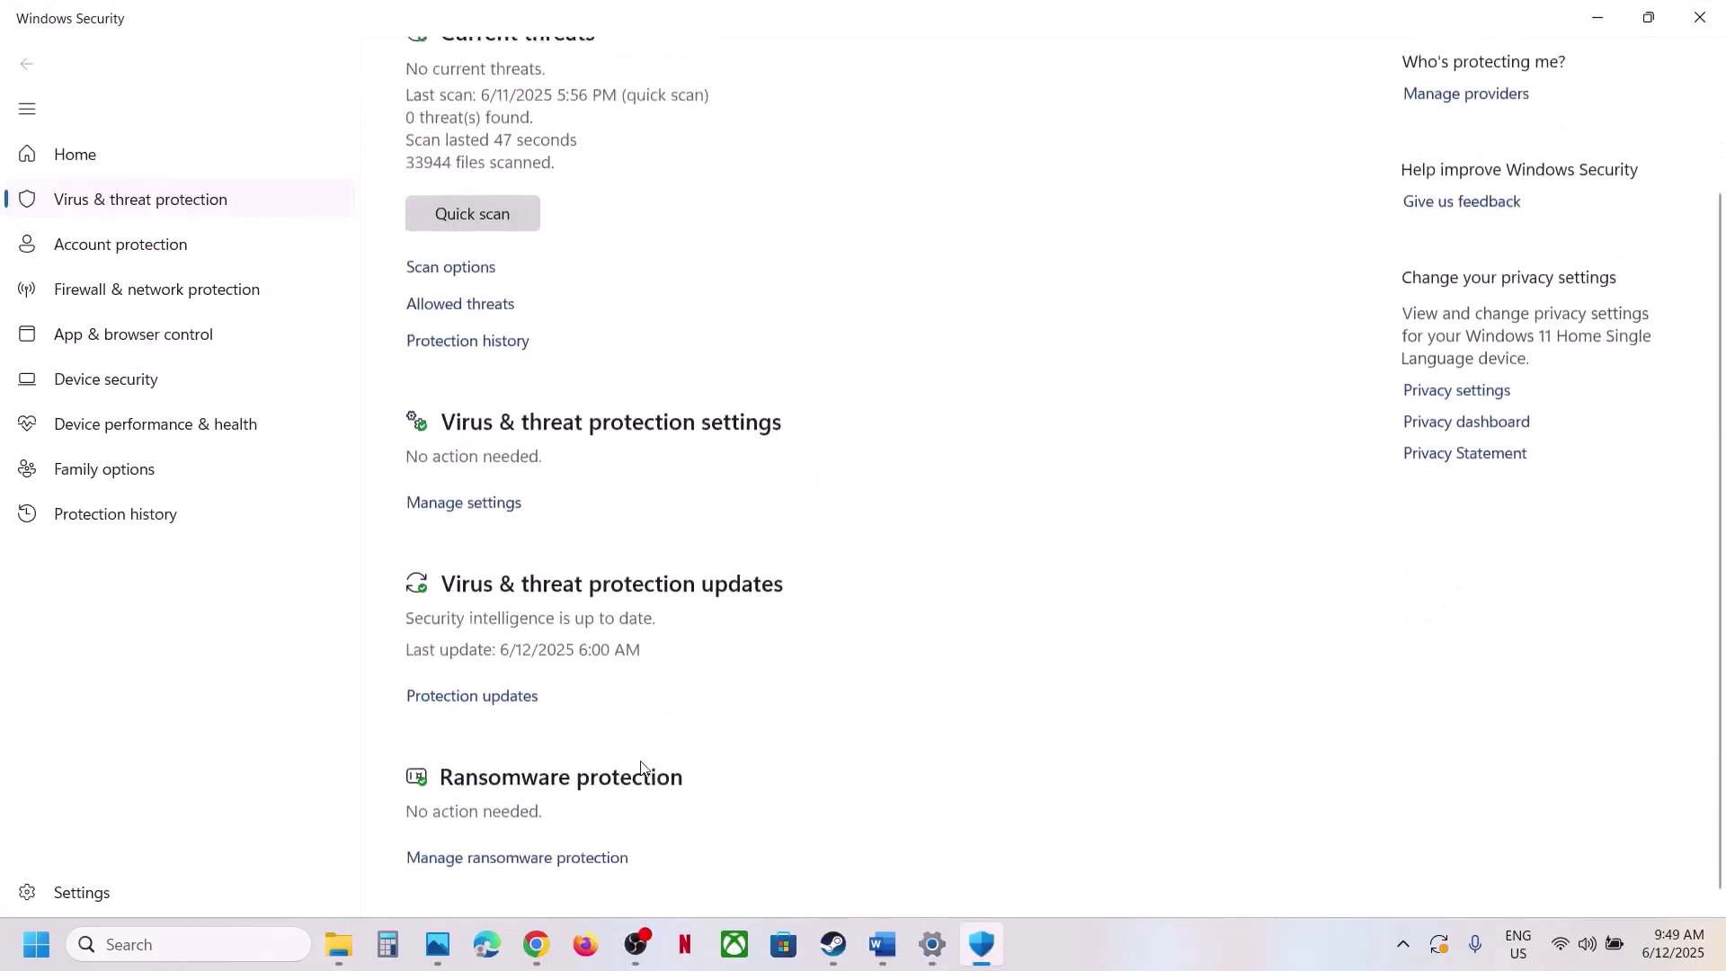
left_click(550, 851)
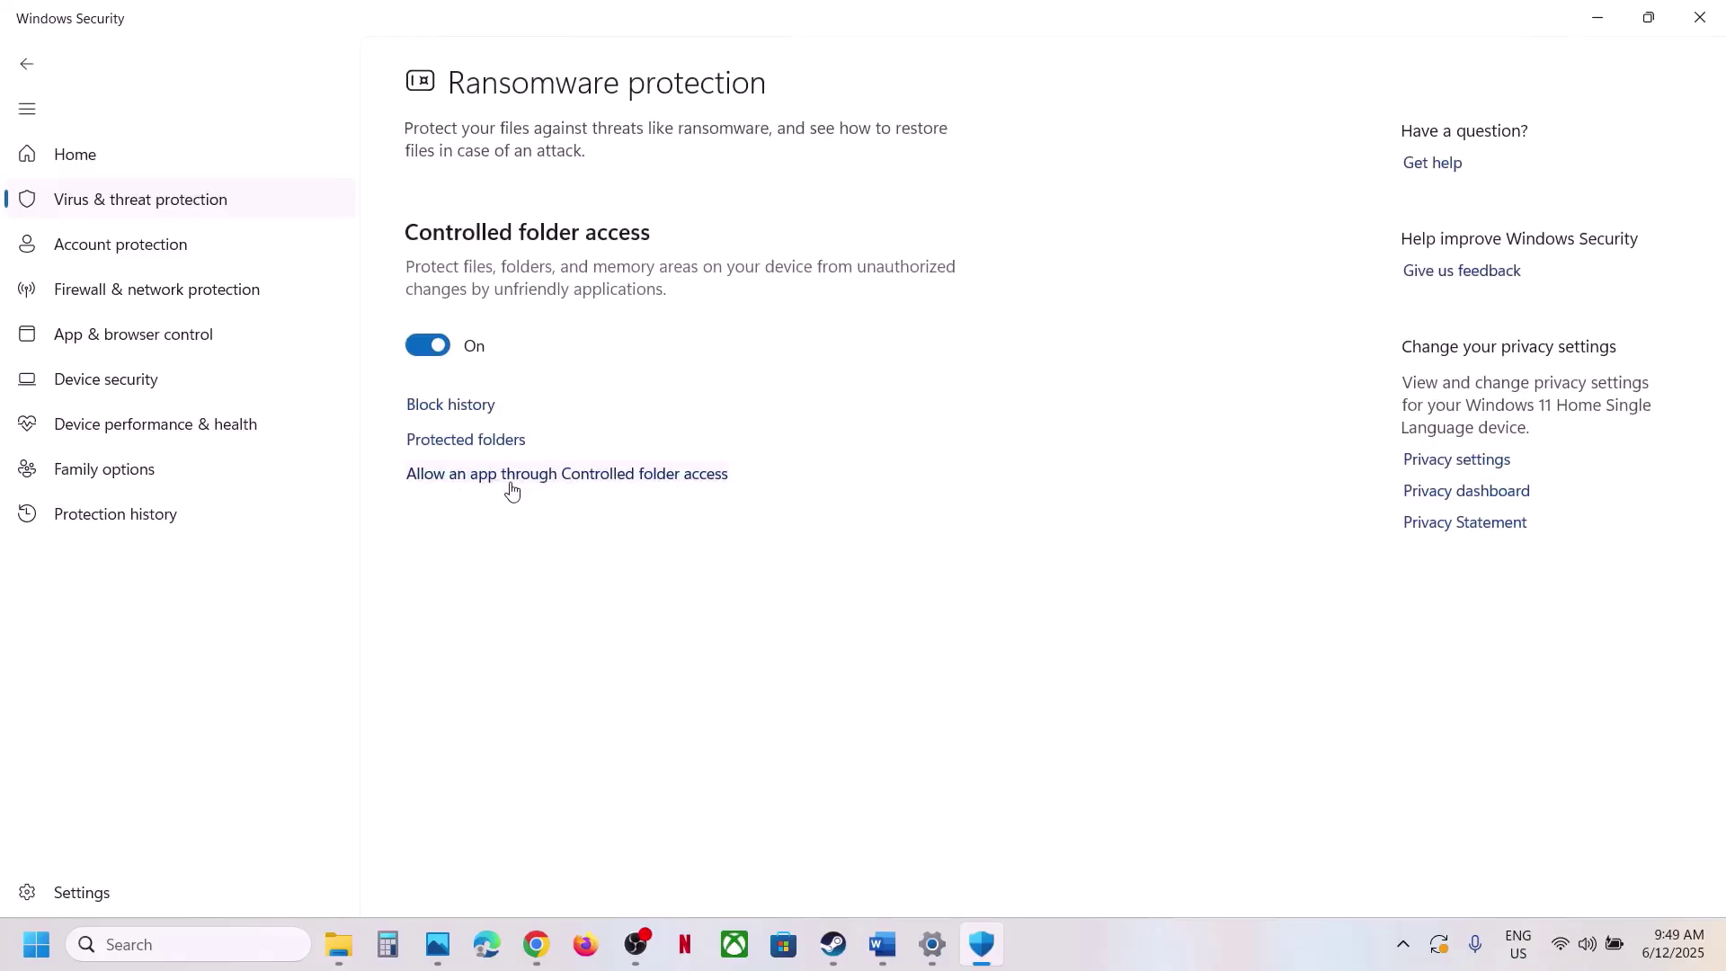
left_click(604, 478)
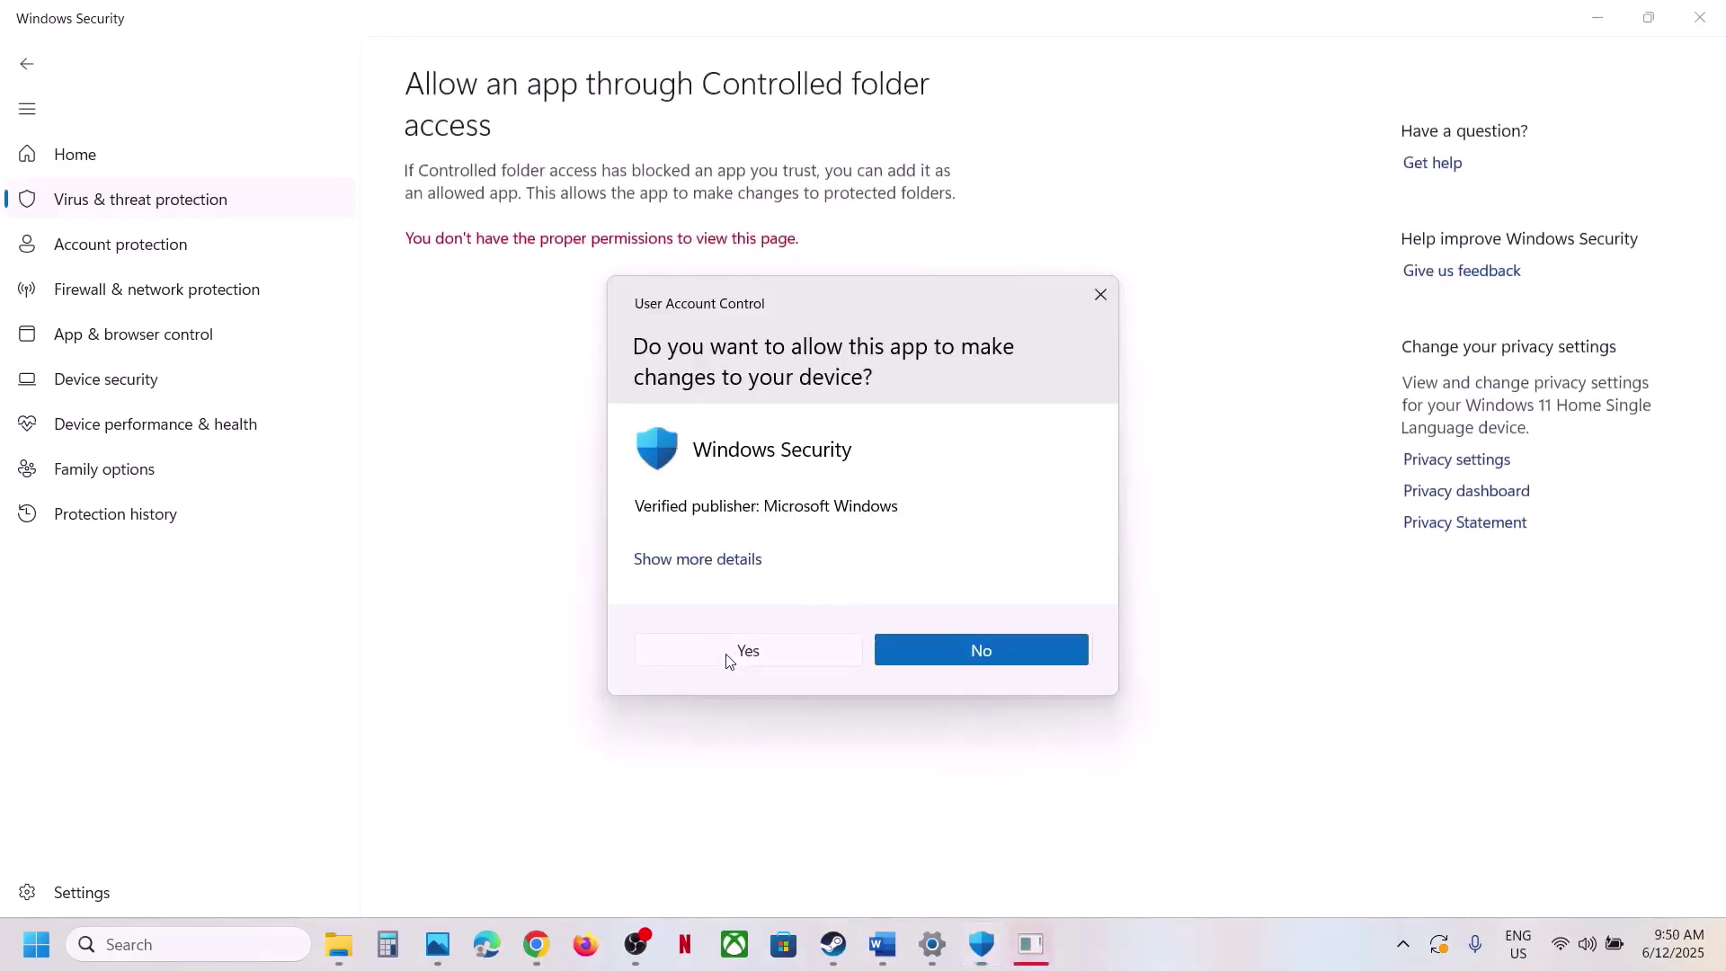
left_click(731, 648)
Add the SB application from the steamapps > common > StellarBlade folder as an allowed app for Controlled folder access
left_click(540, 270)
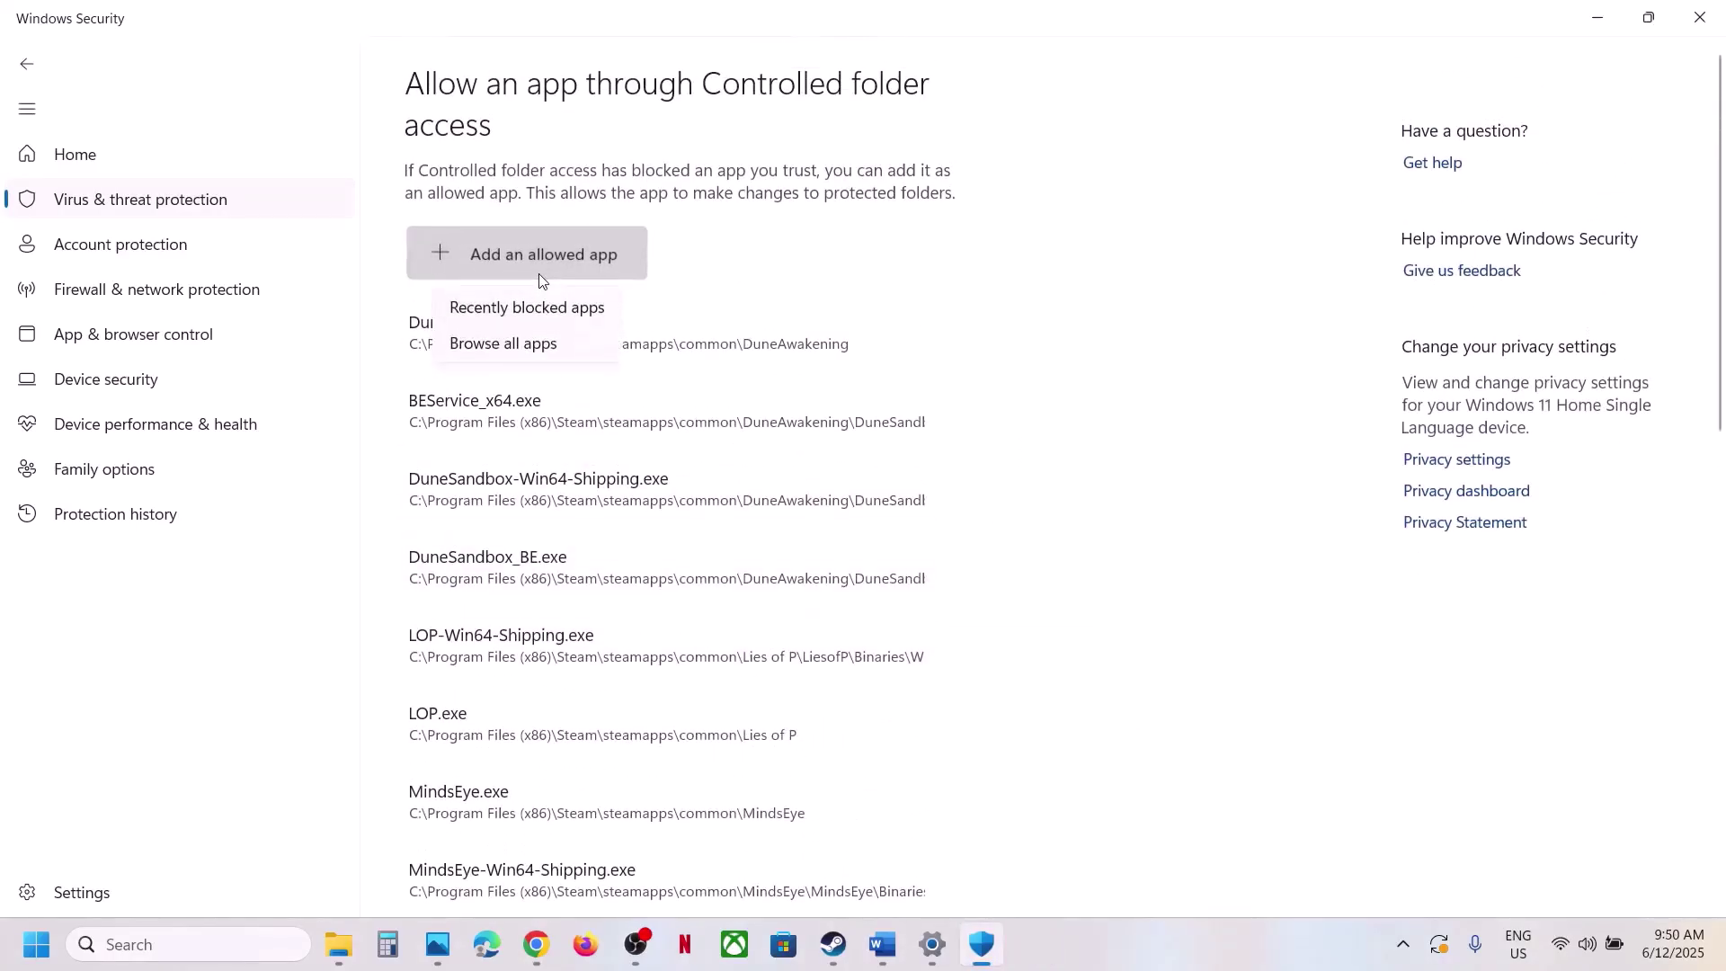
left_click(539, 340)
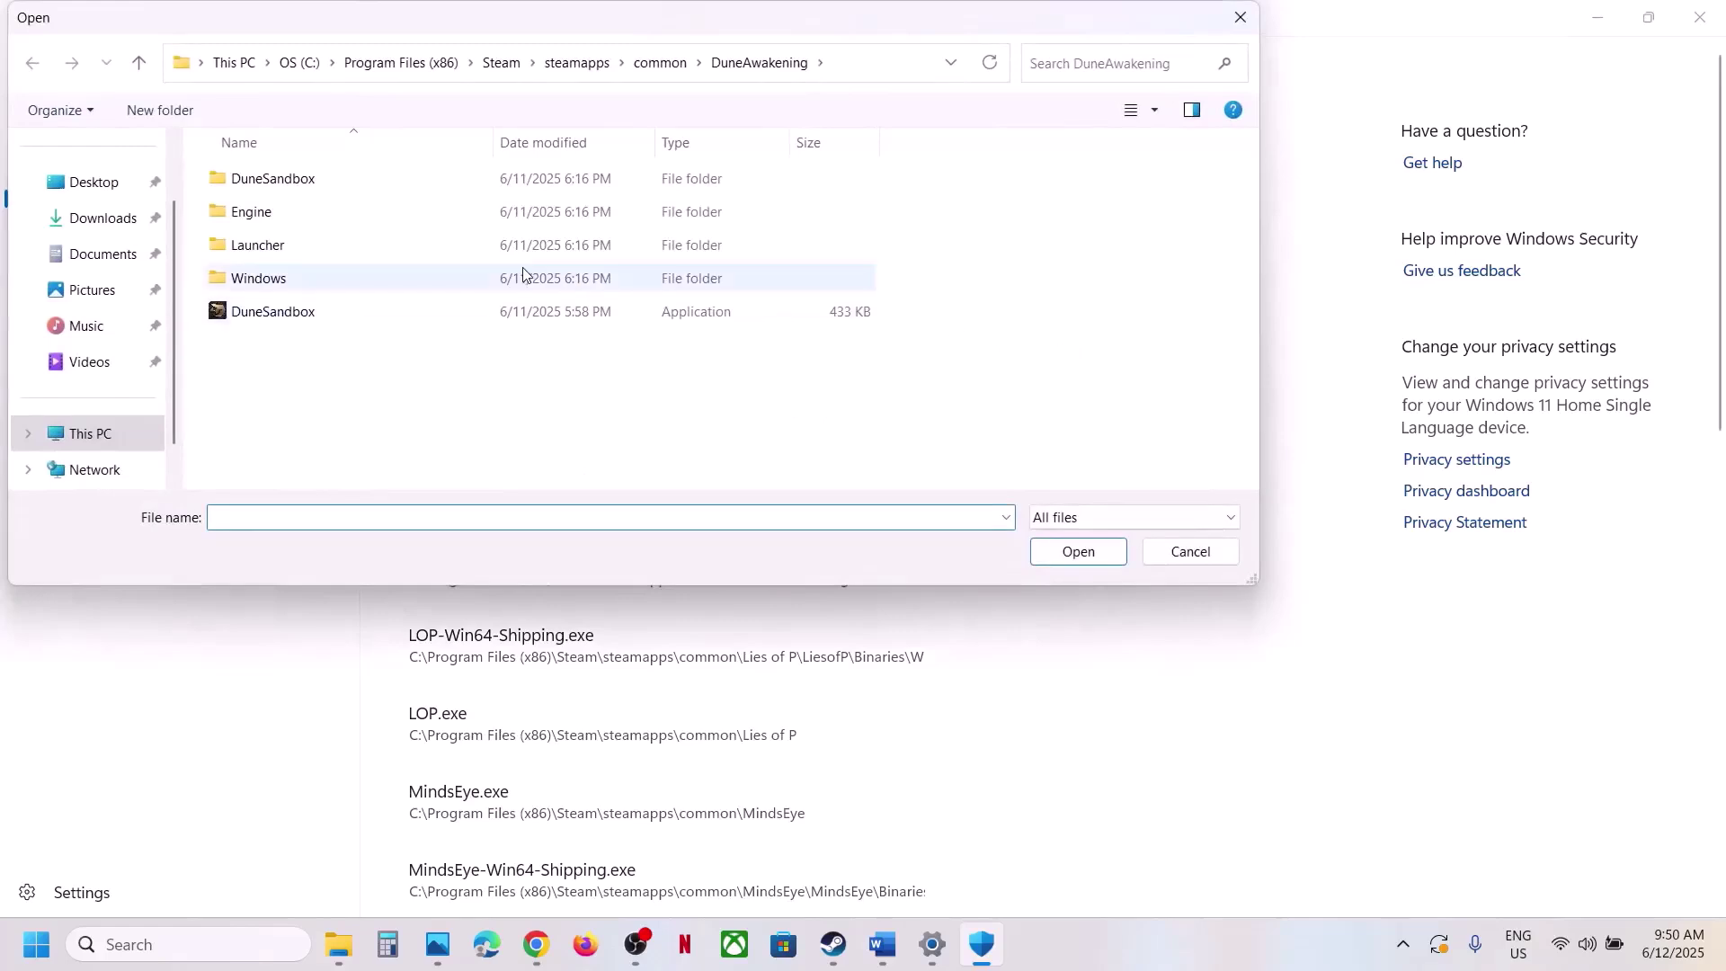
left_click(659, 63)
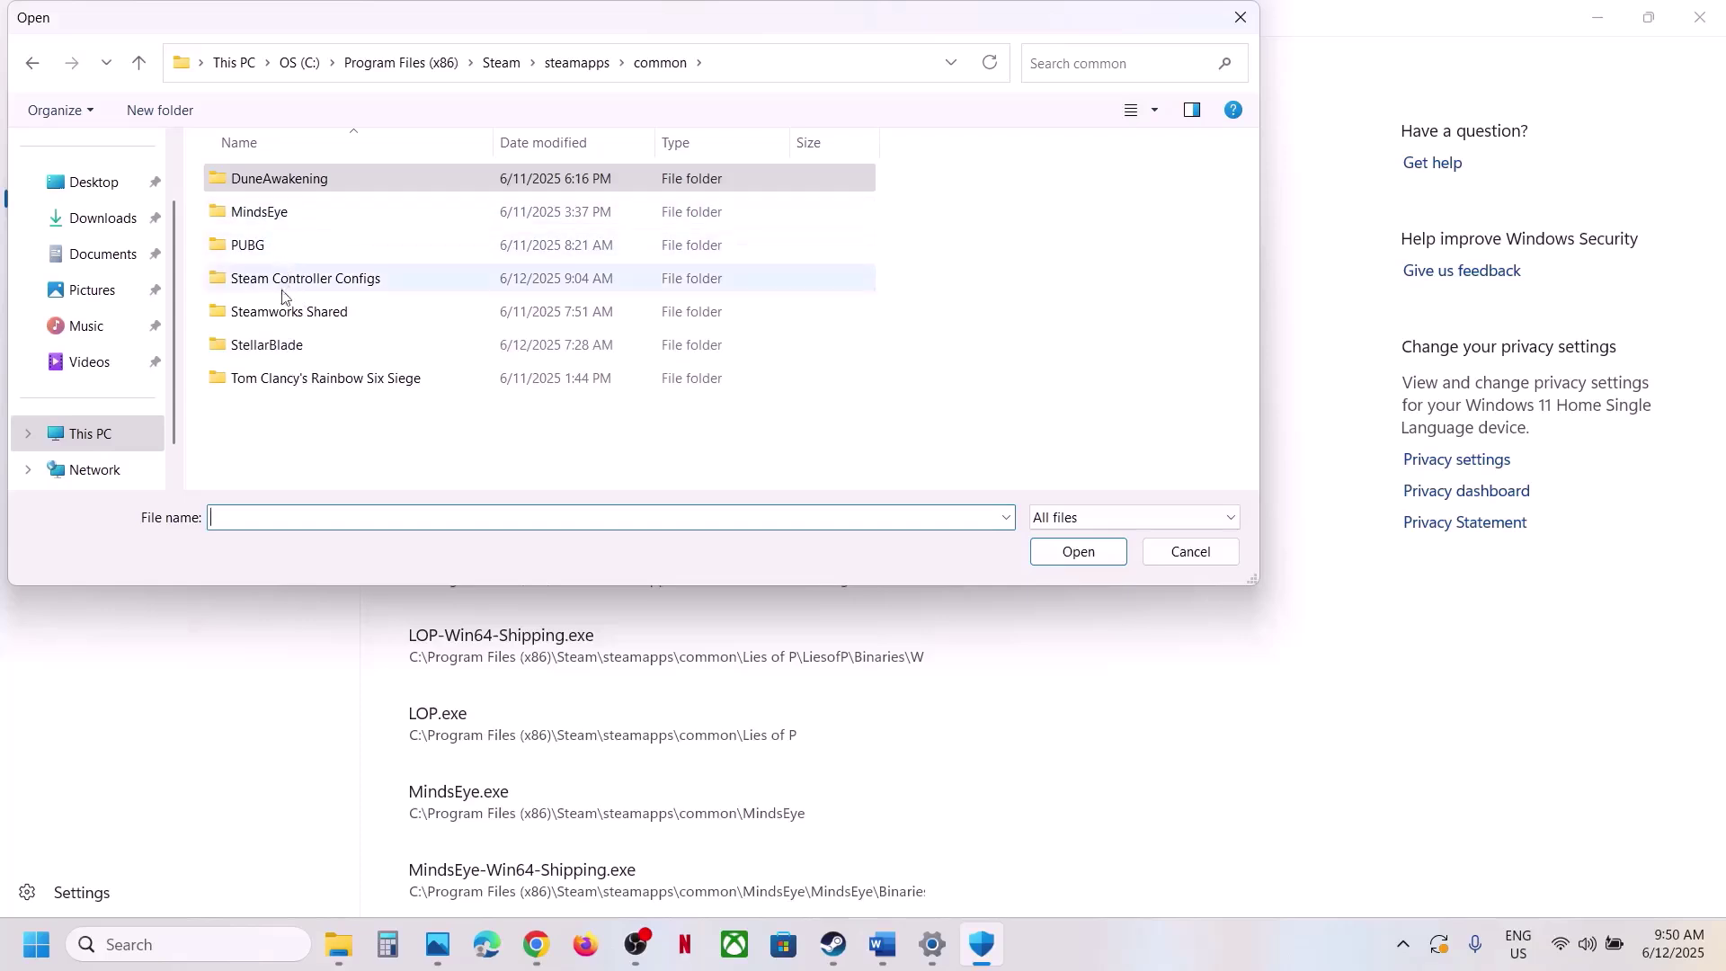
double_click(266, 345)
left_click(845, 78)
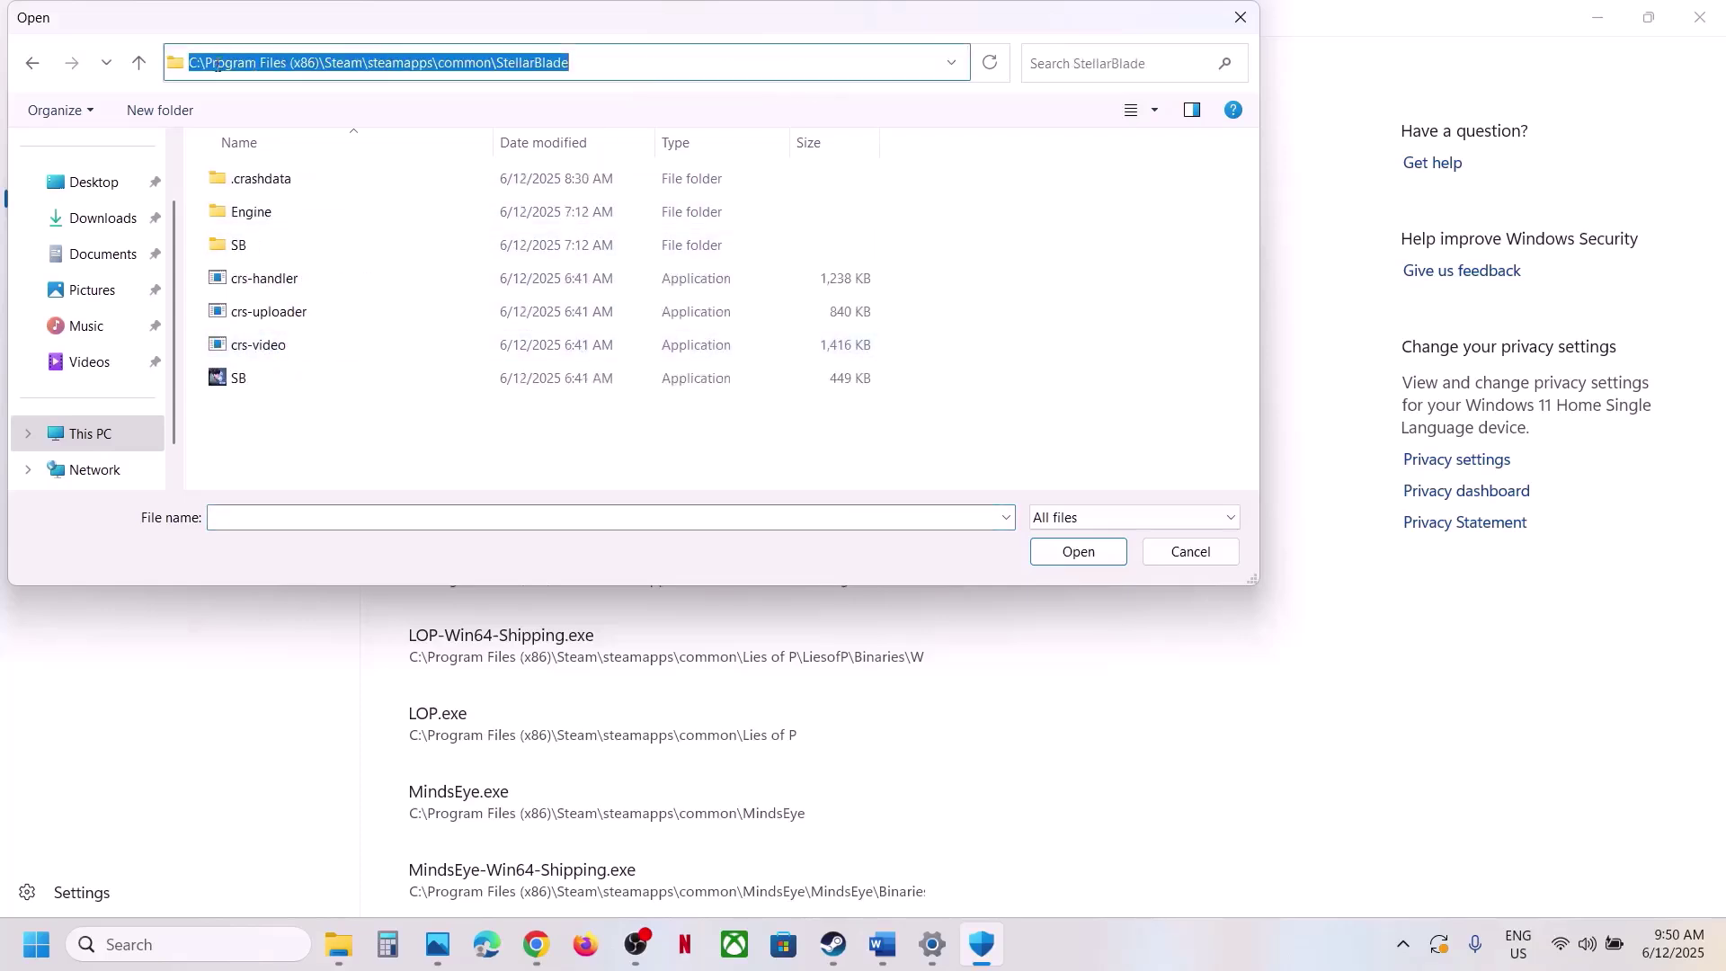
left_click(261, 381)
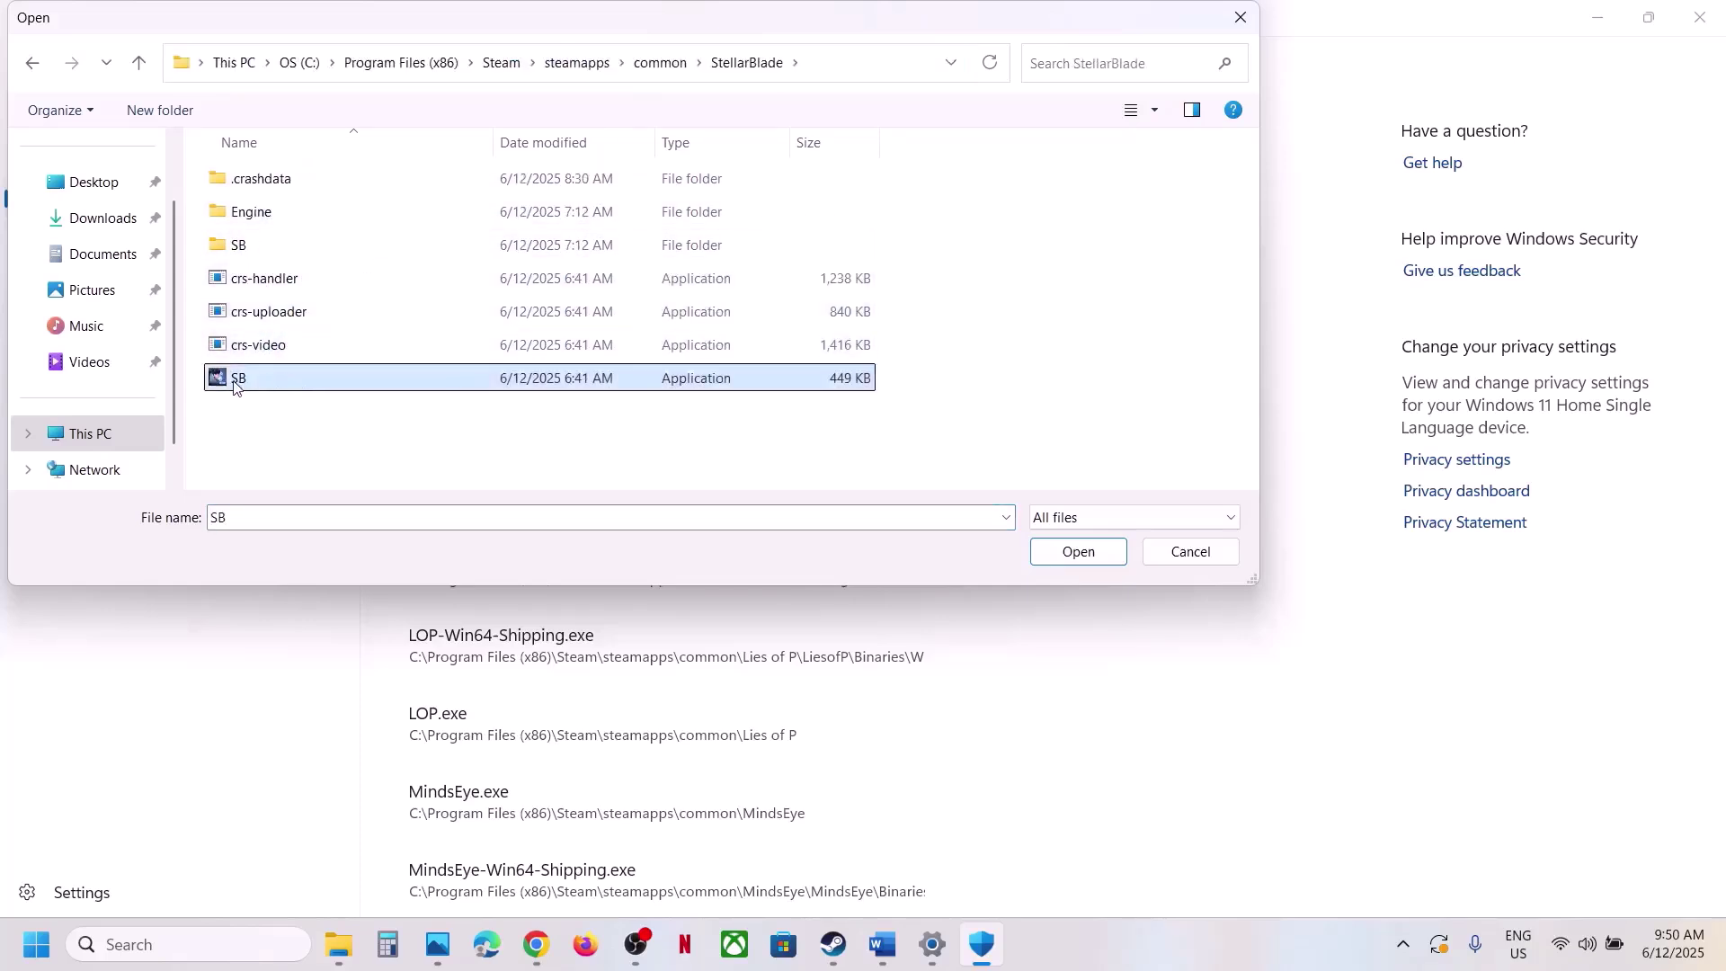
left_click(1076, 551)
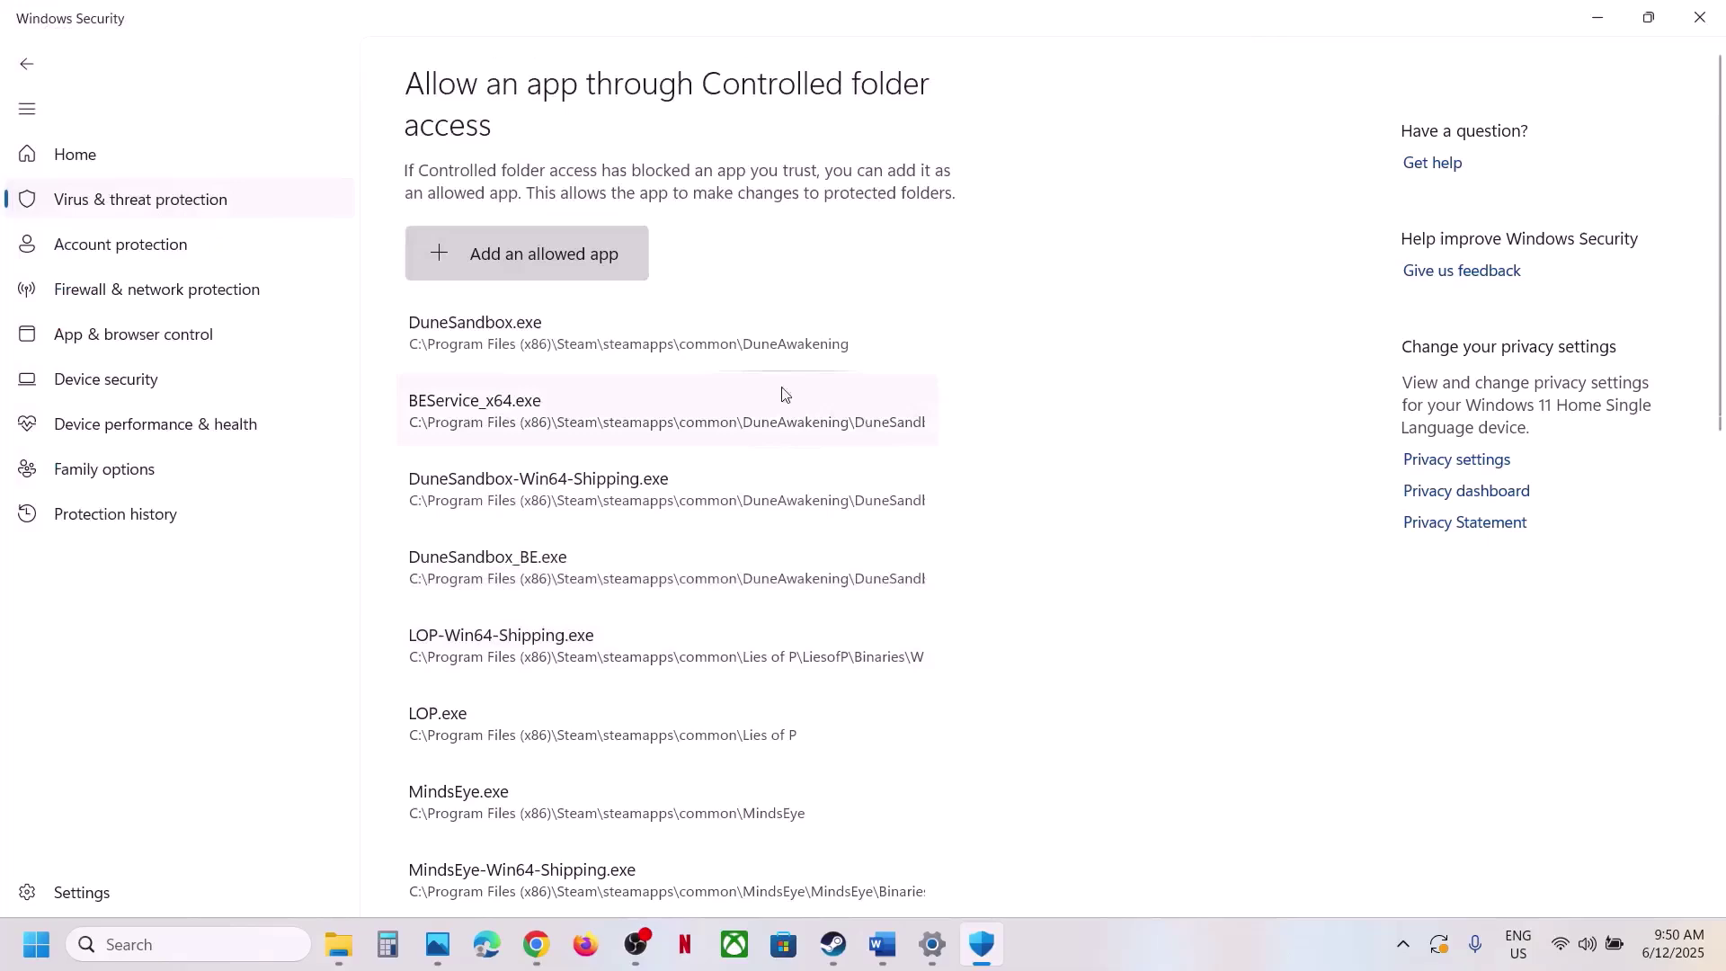
Add SB-Win64-Shipping from StellarBlade > SB > Binaries > Win64 as another allowed app for Controlled folder access
left_click(564, 274)
left_click(548, 346)
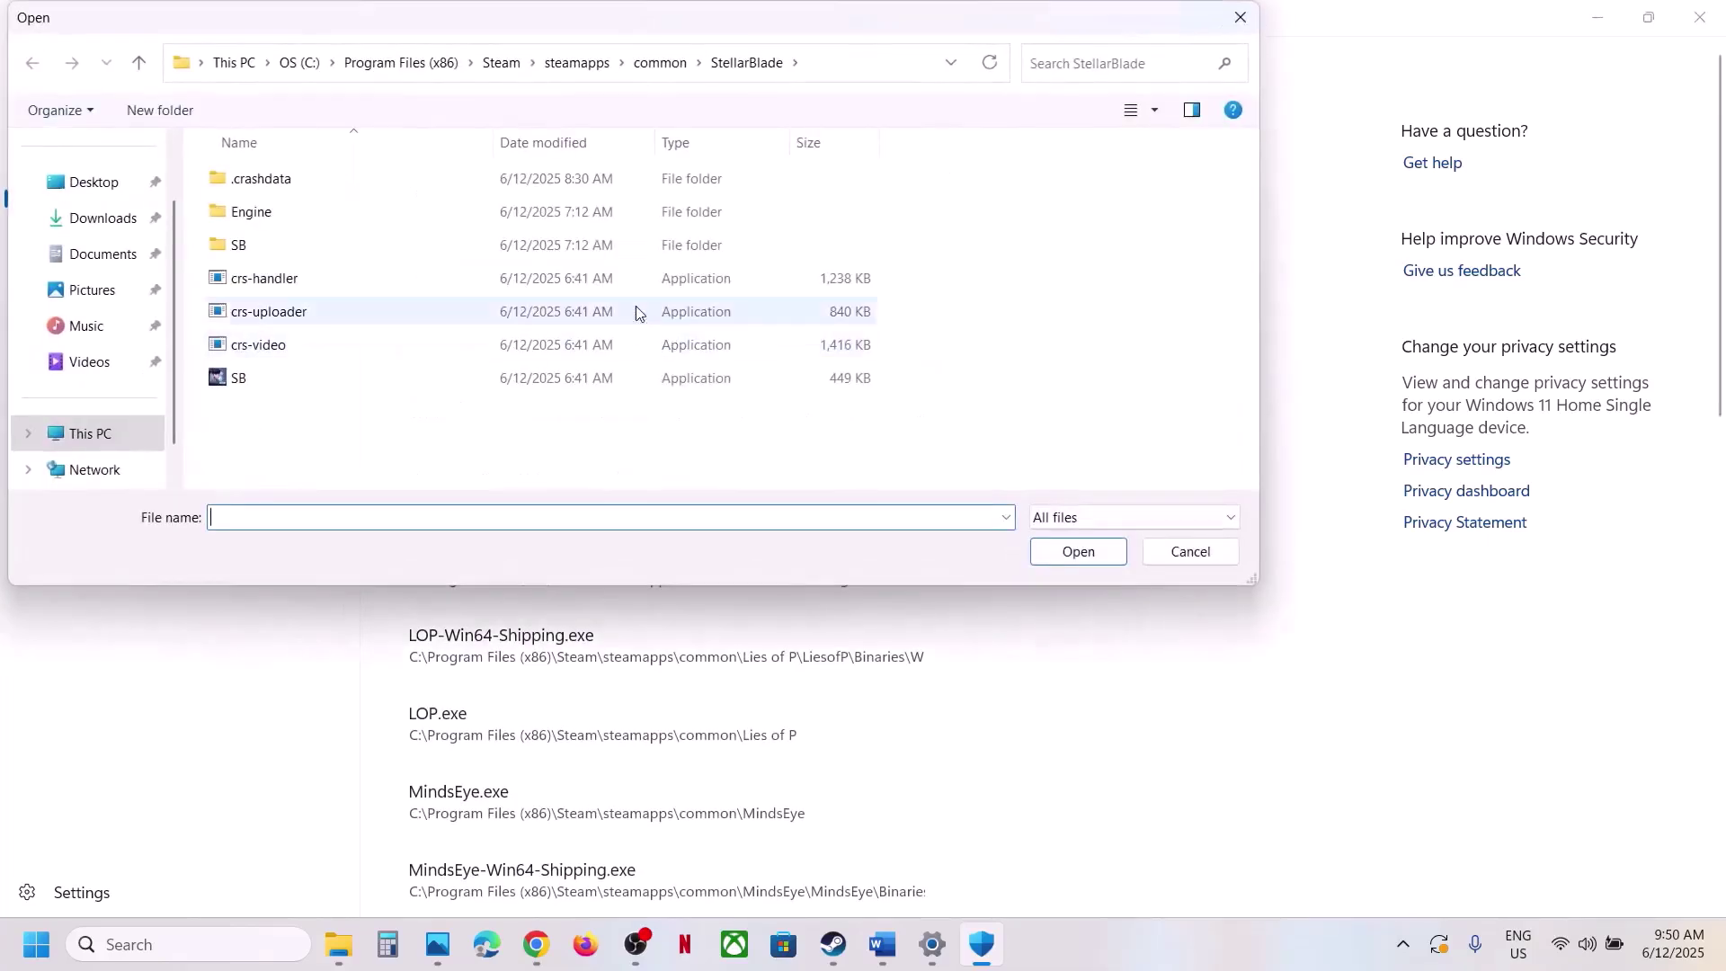
left_click(261, 248)
double_click(261, 246)
double_click(269, 179)
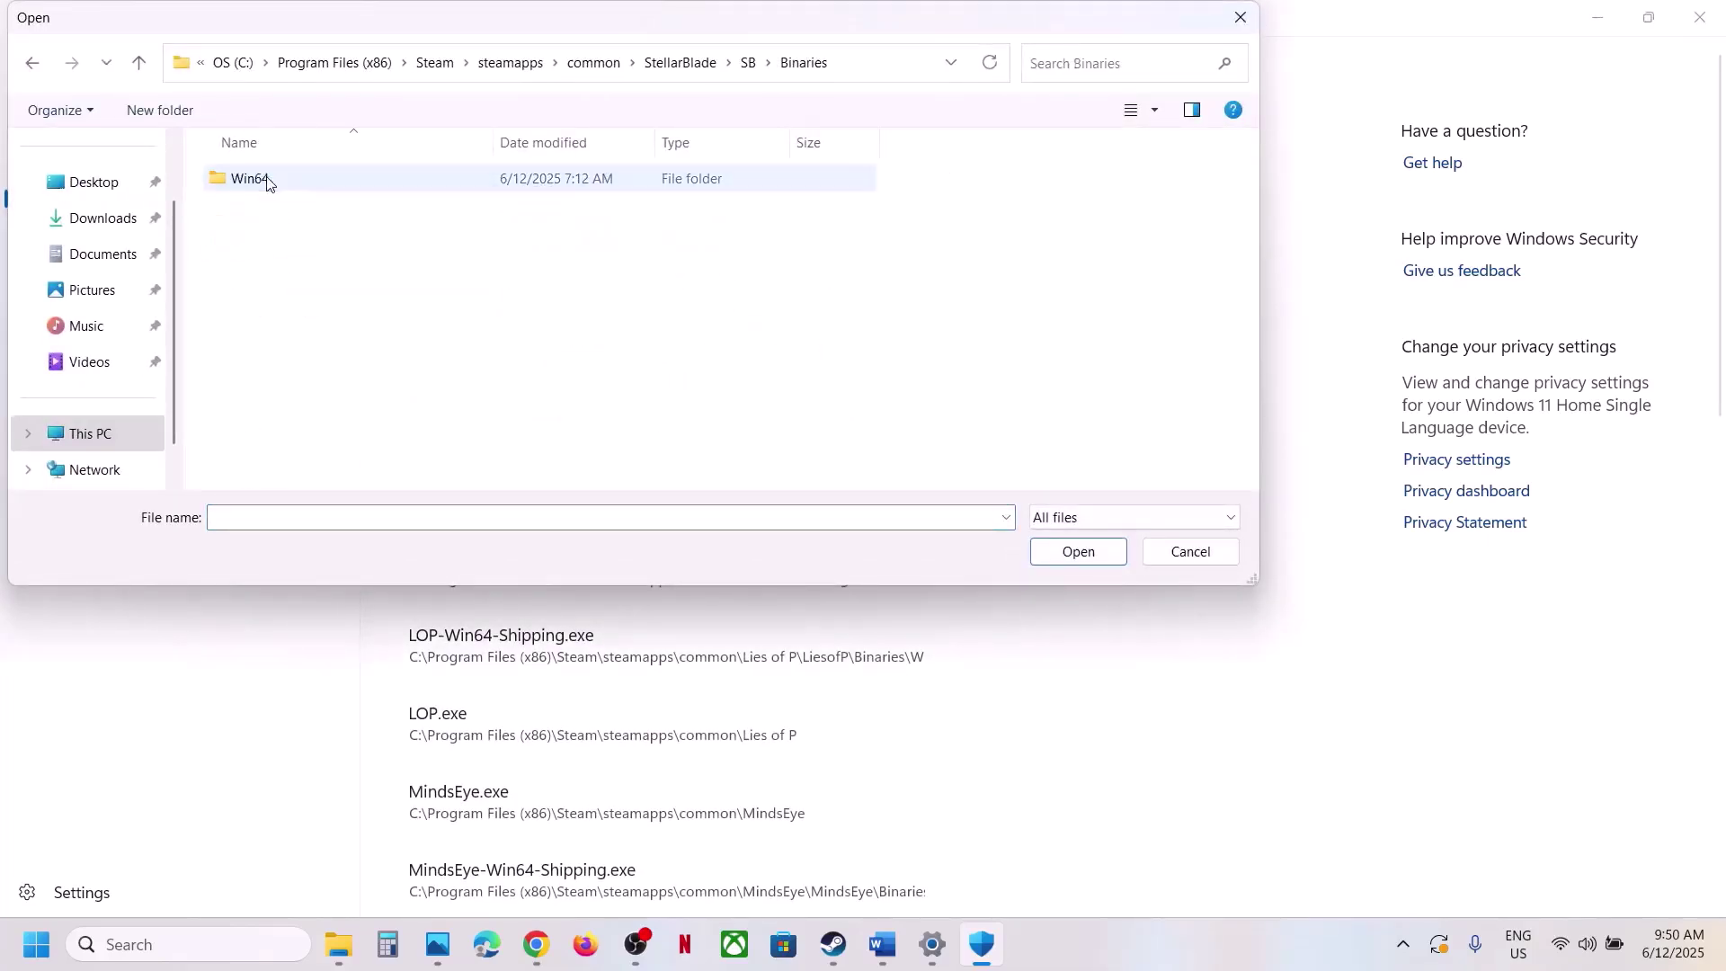
double_click(269, 179)
left_click(413, 314)
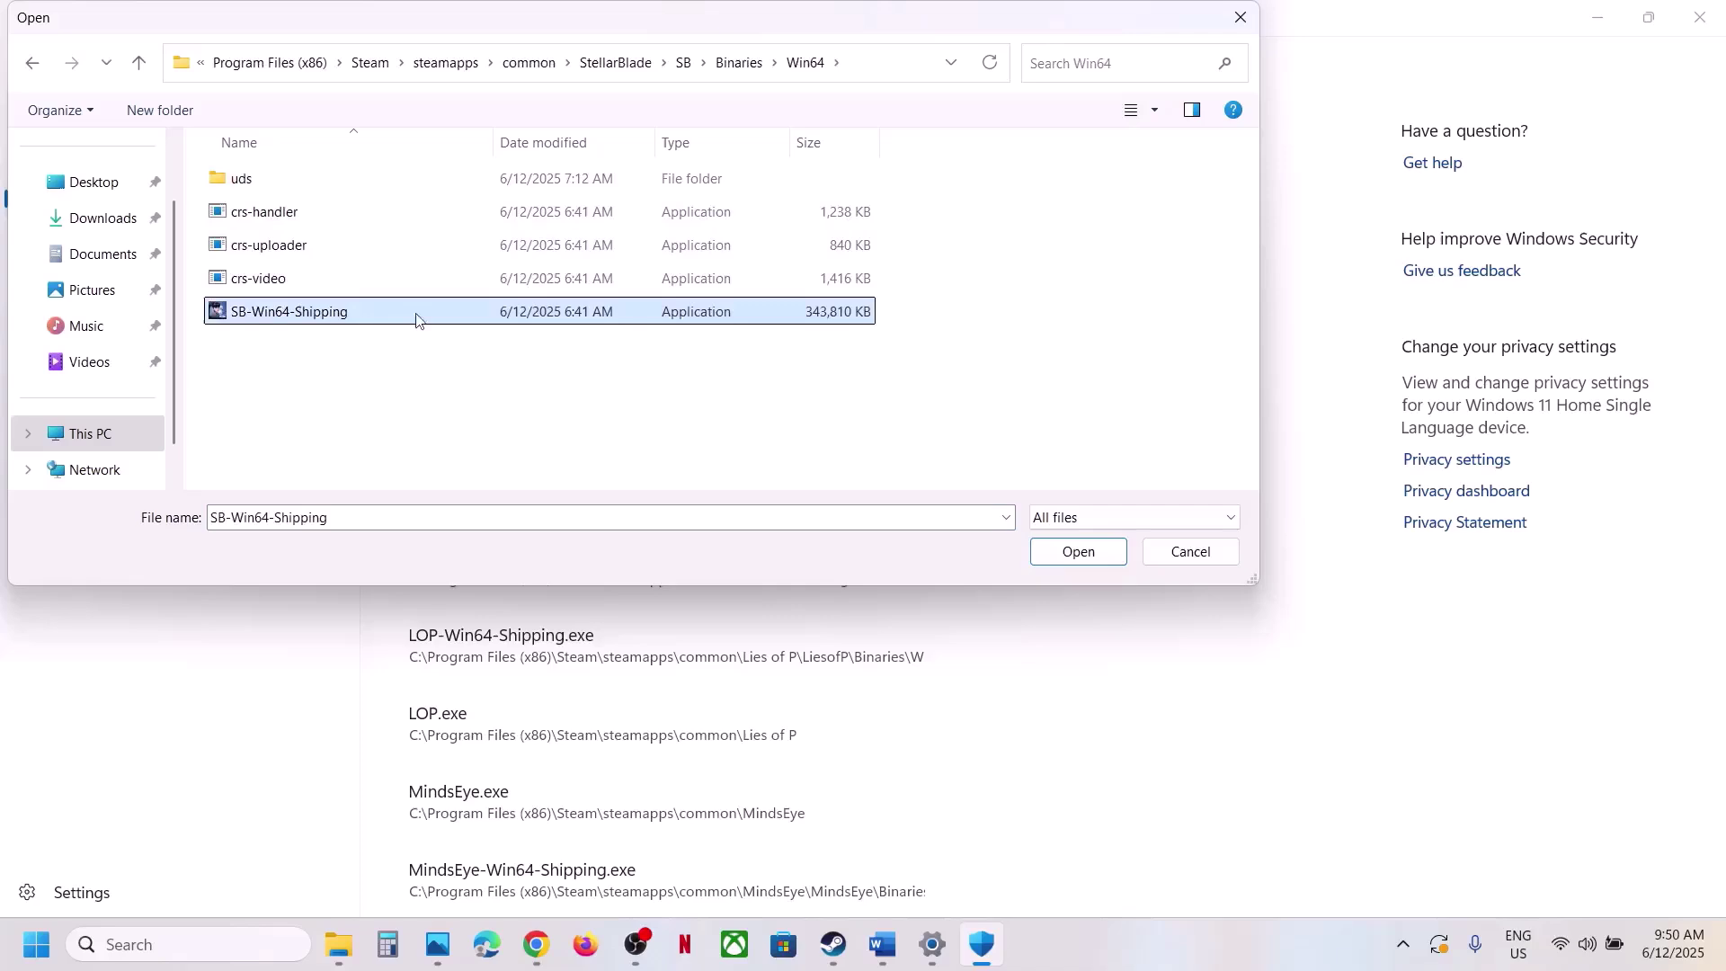
left_click(1074, 552)
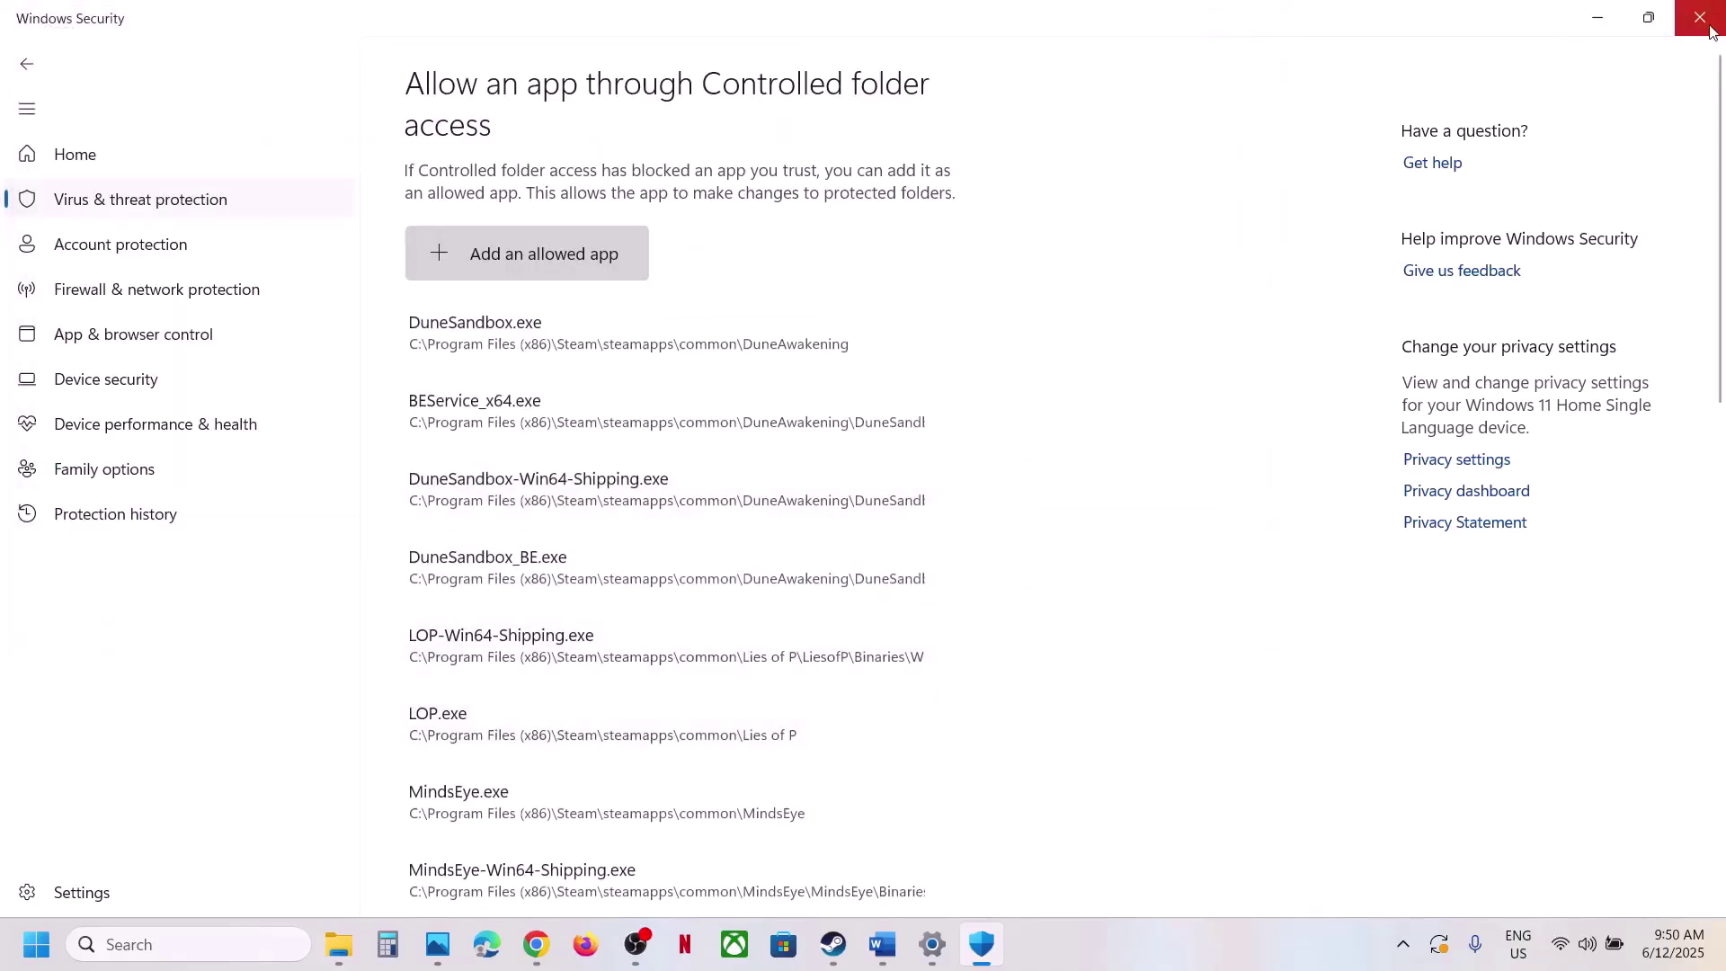
Open the Windows Defender Firewall allowed apps list through Control Panel and unlock its settings for changes
left_click(280, 940)
type("co")
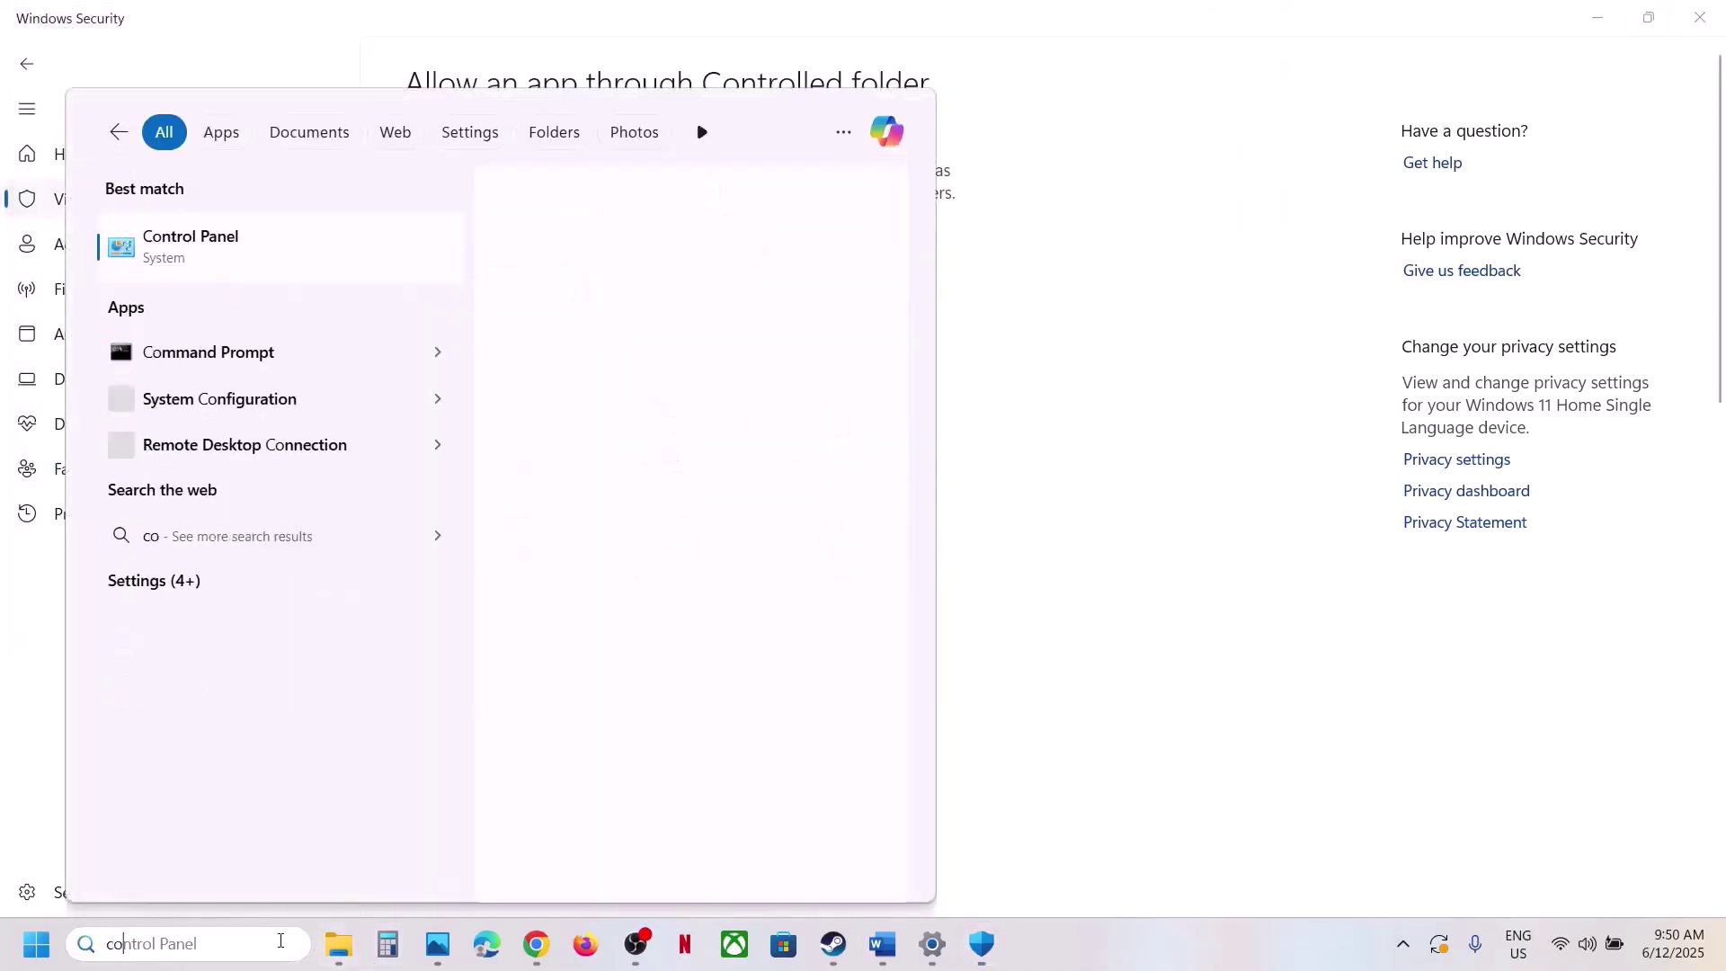
type("ntrol")
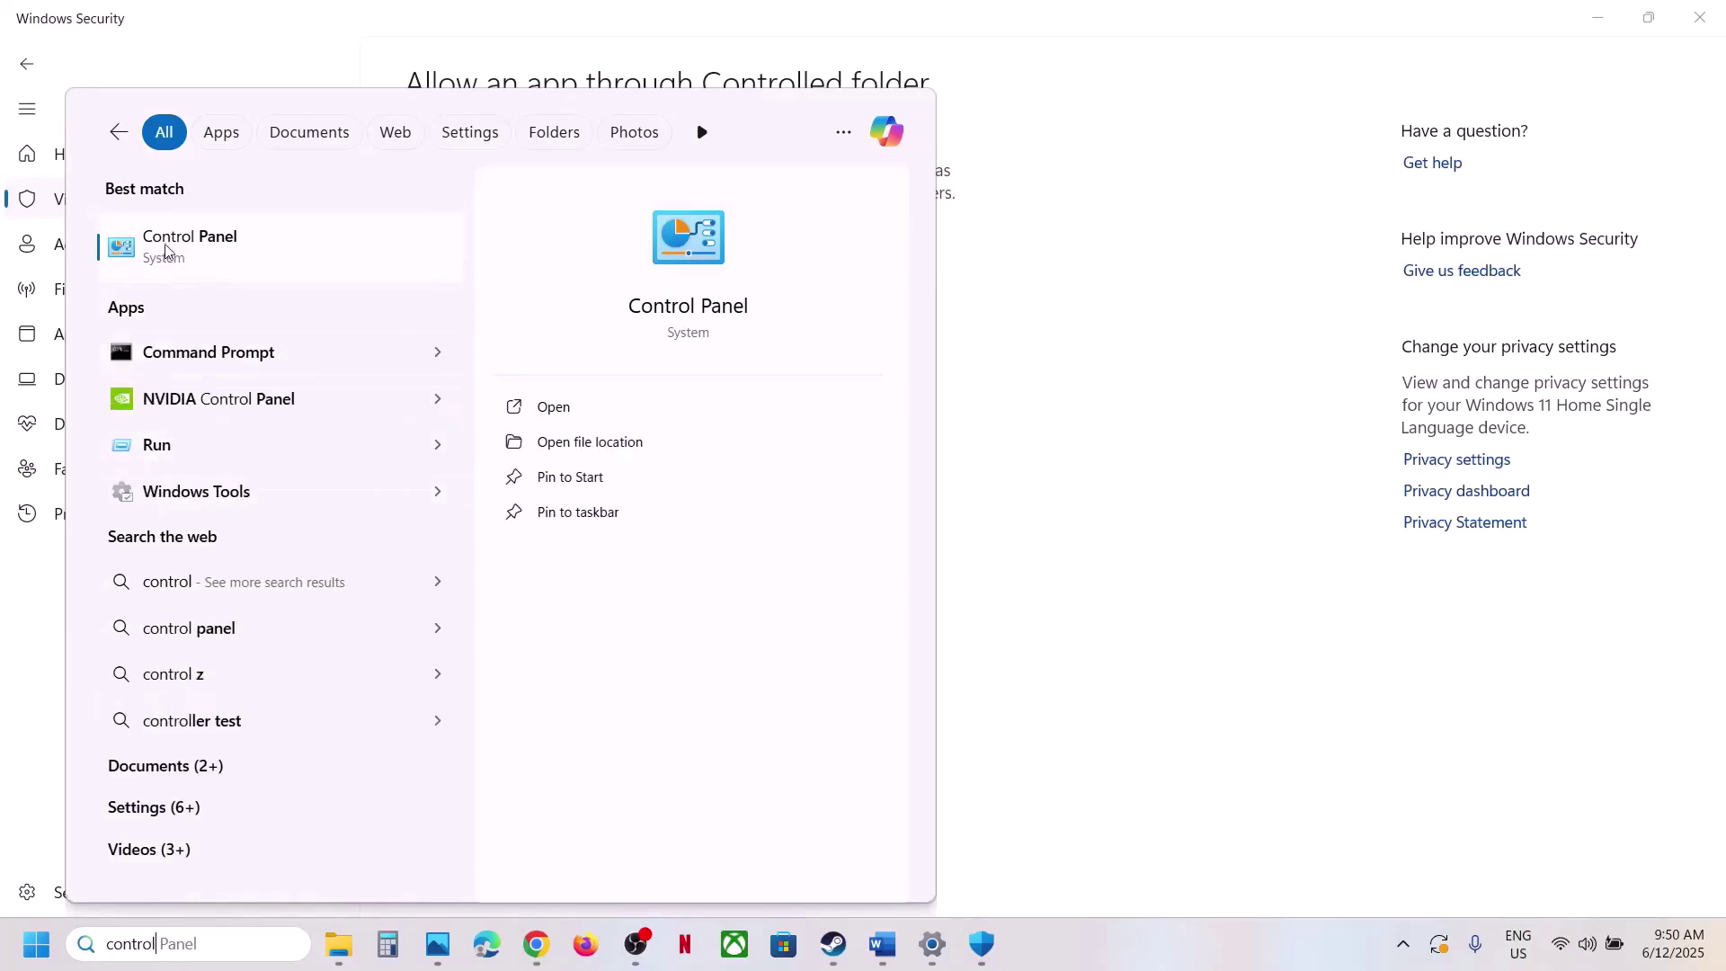
left_click(165, 251)
left_click(683, 349)
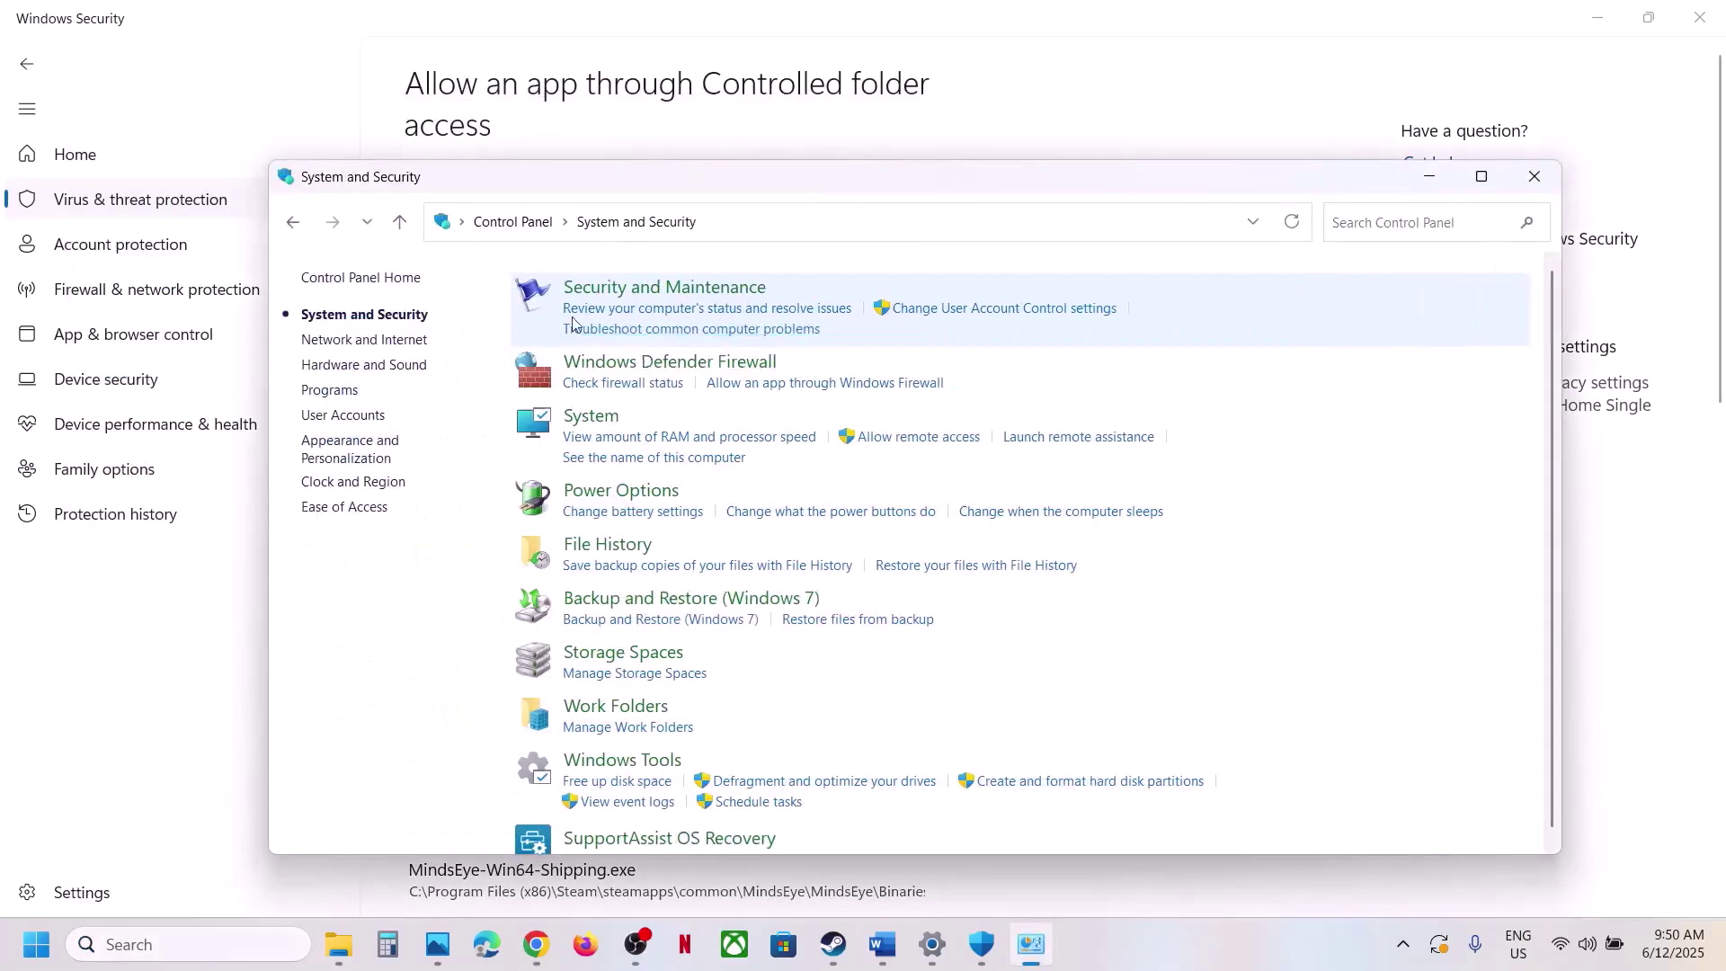
left_click(661, 363)
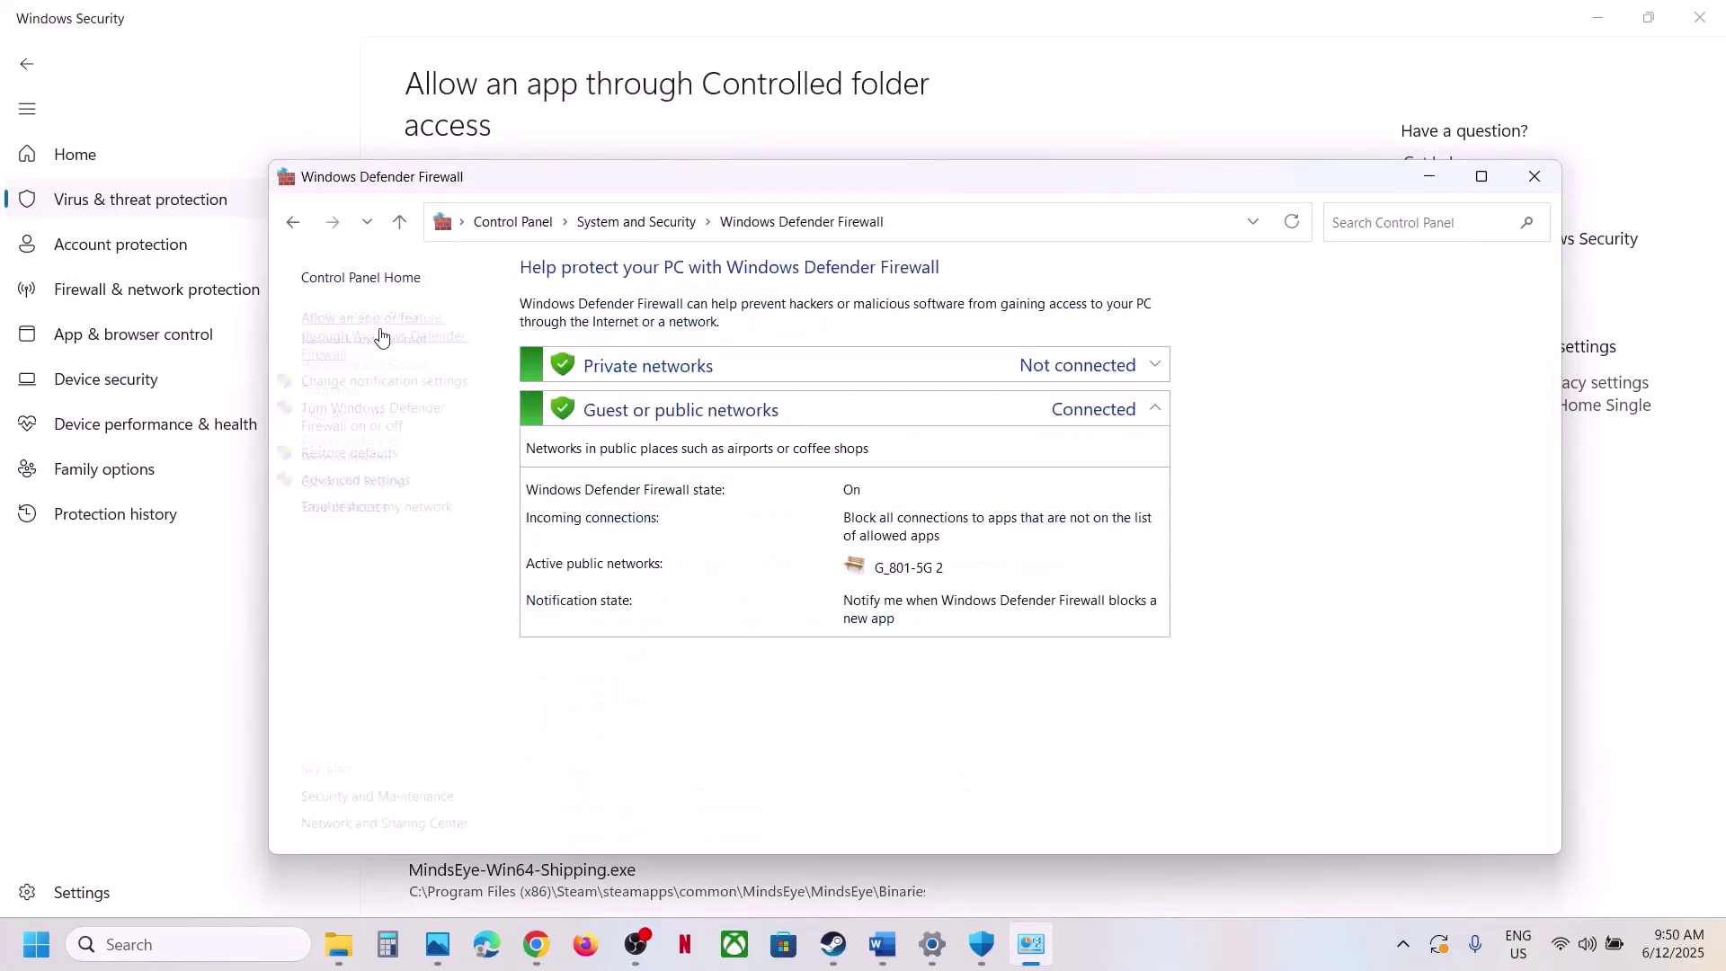
left_click(347, 340)
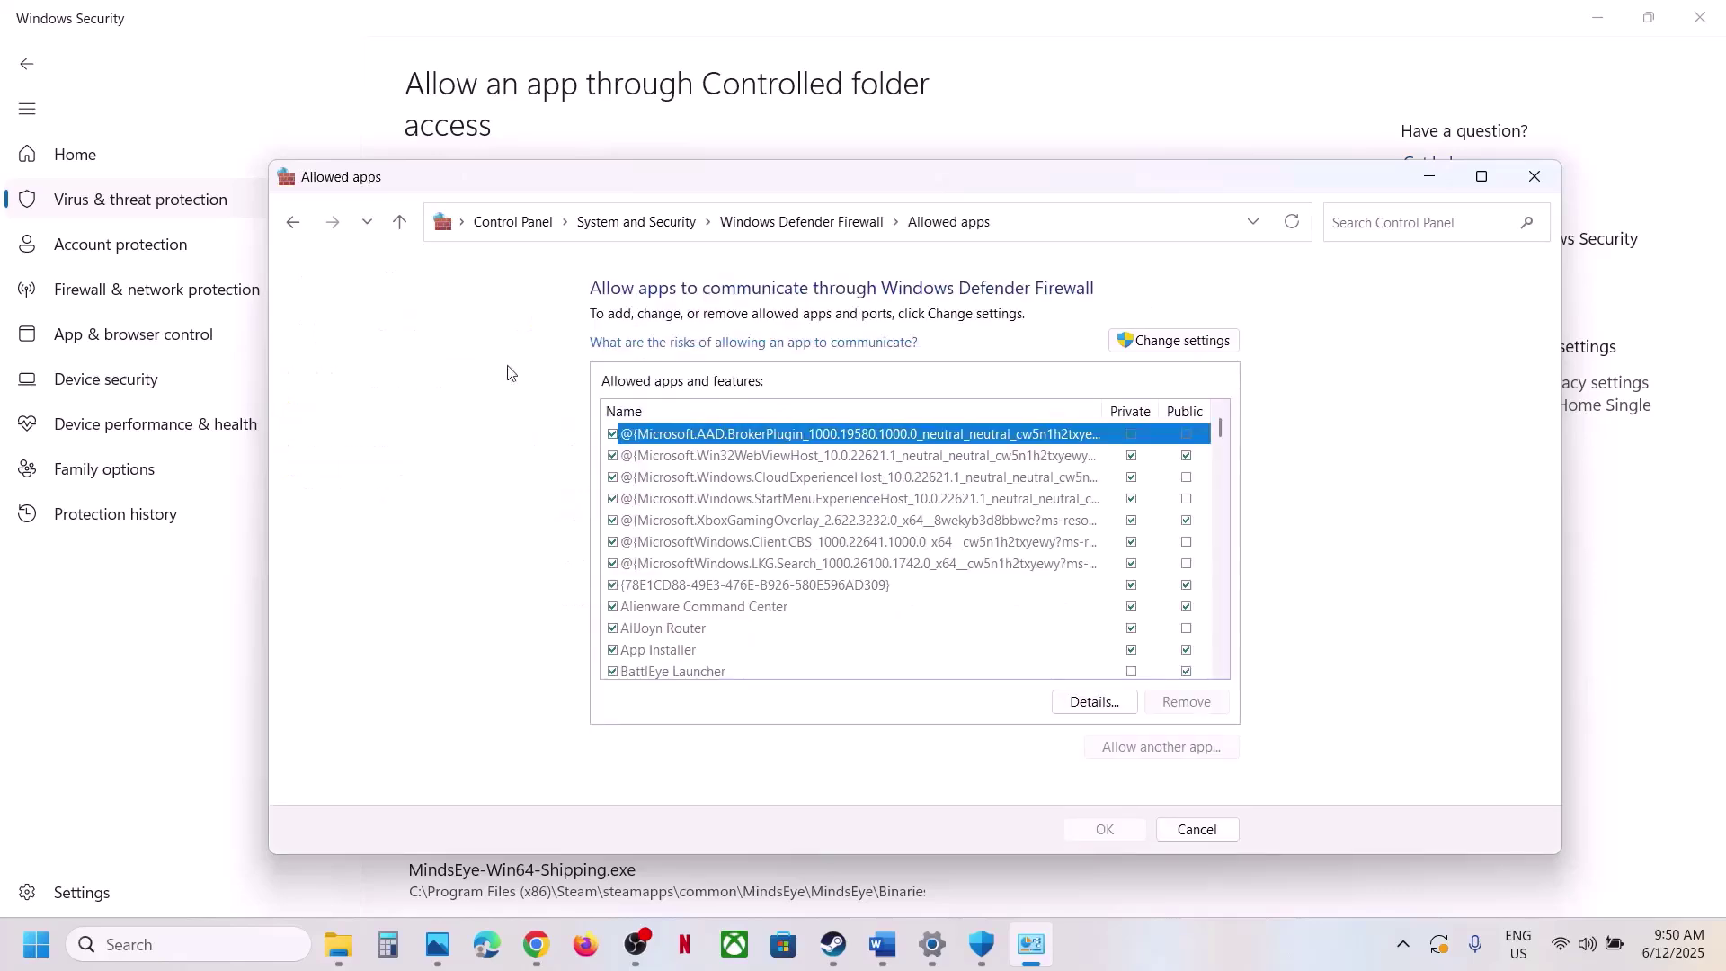
left_click(1184, 342)
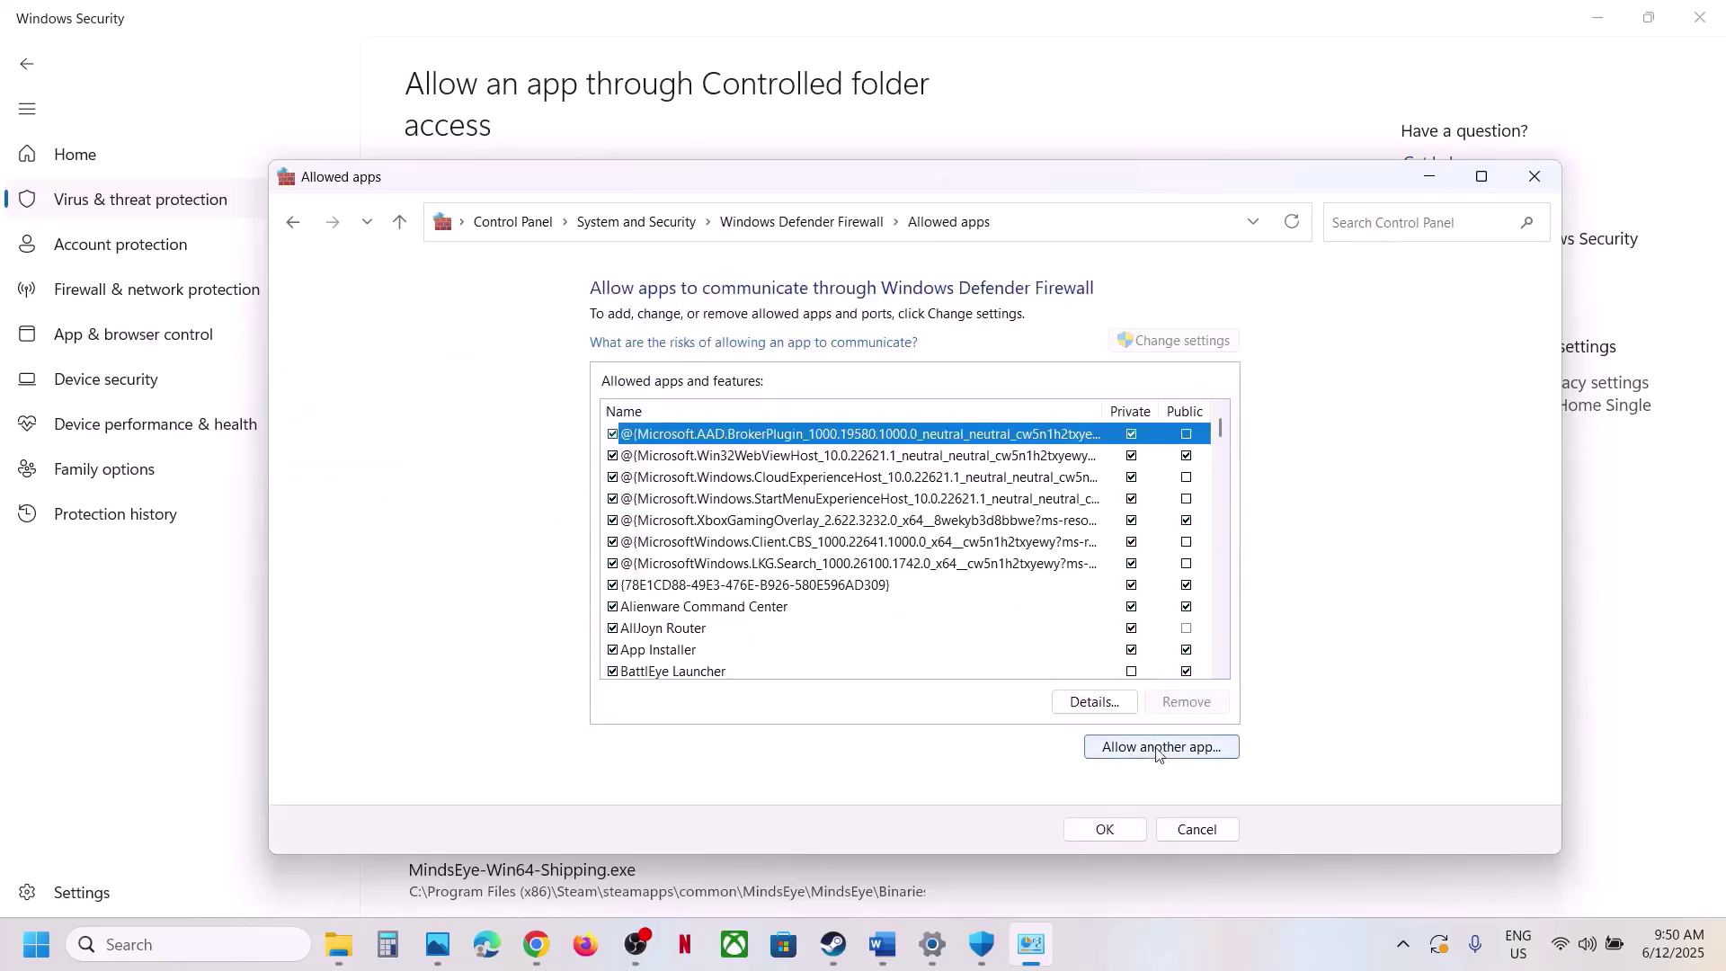
Try to add the SB application from steamapps > common > StellarBlade to the firewall's allowed apps
left_click(1147, 749)
left_click(1068, 634)
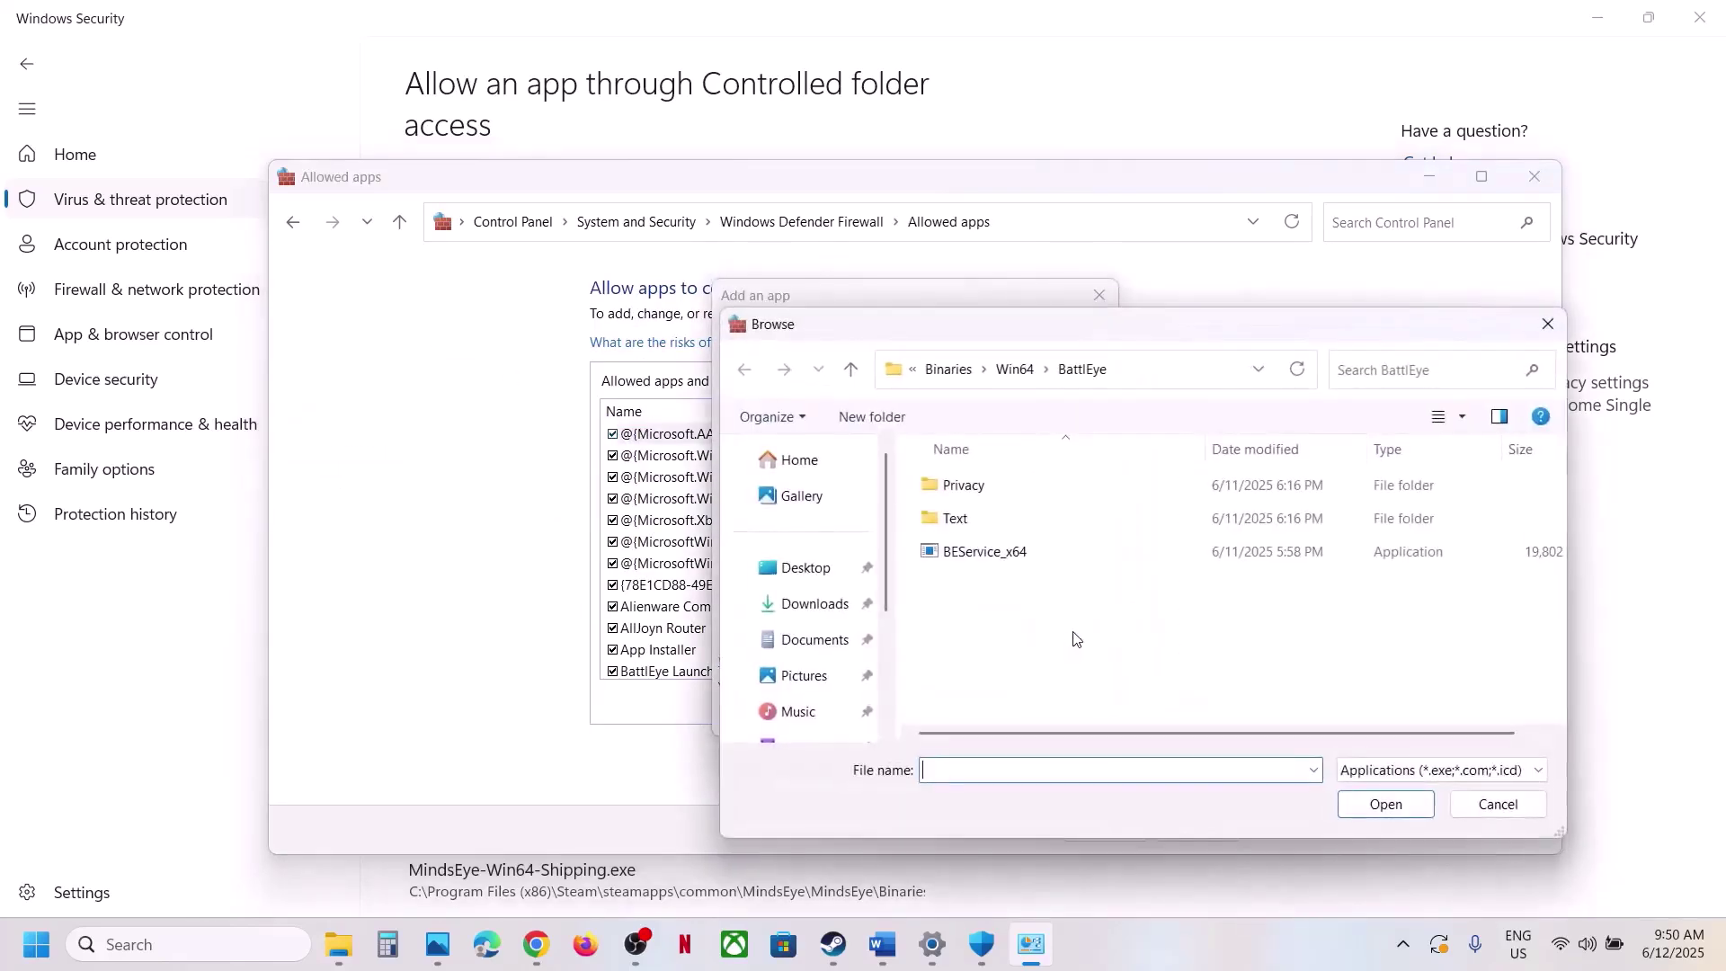
left_click(939, 375)
left_click(940, 375)
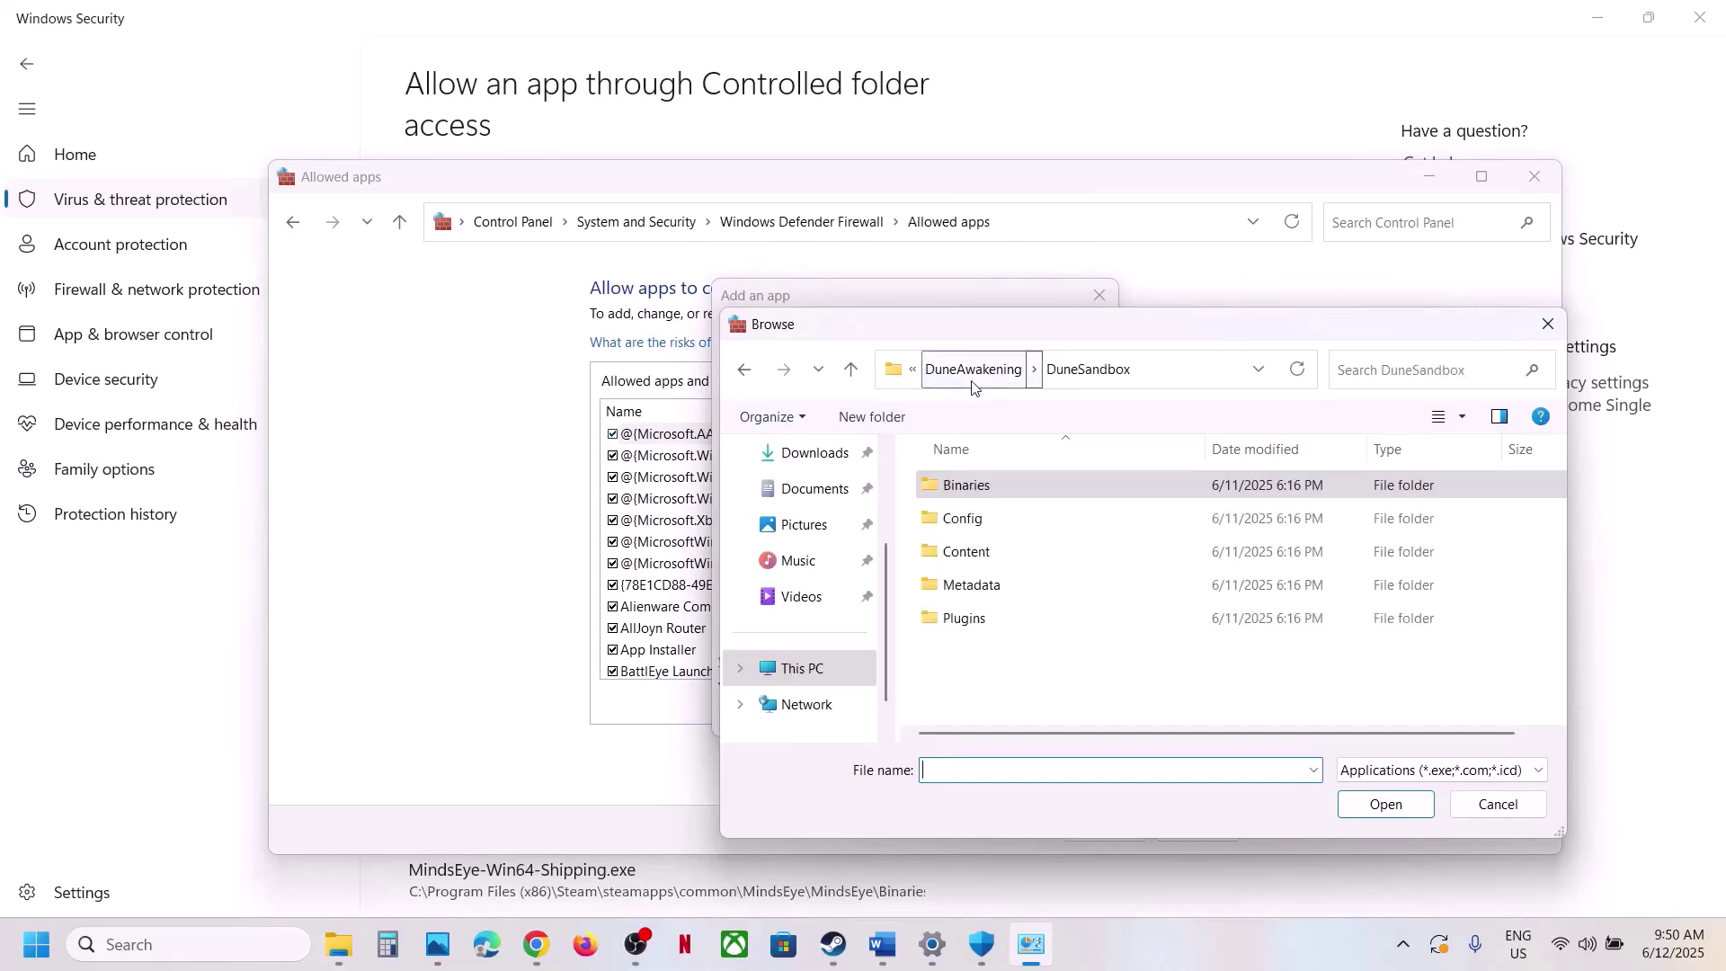
left_click(970, 378)
left_click(943, 369)
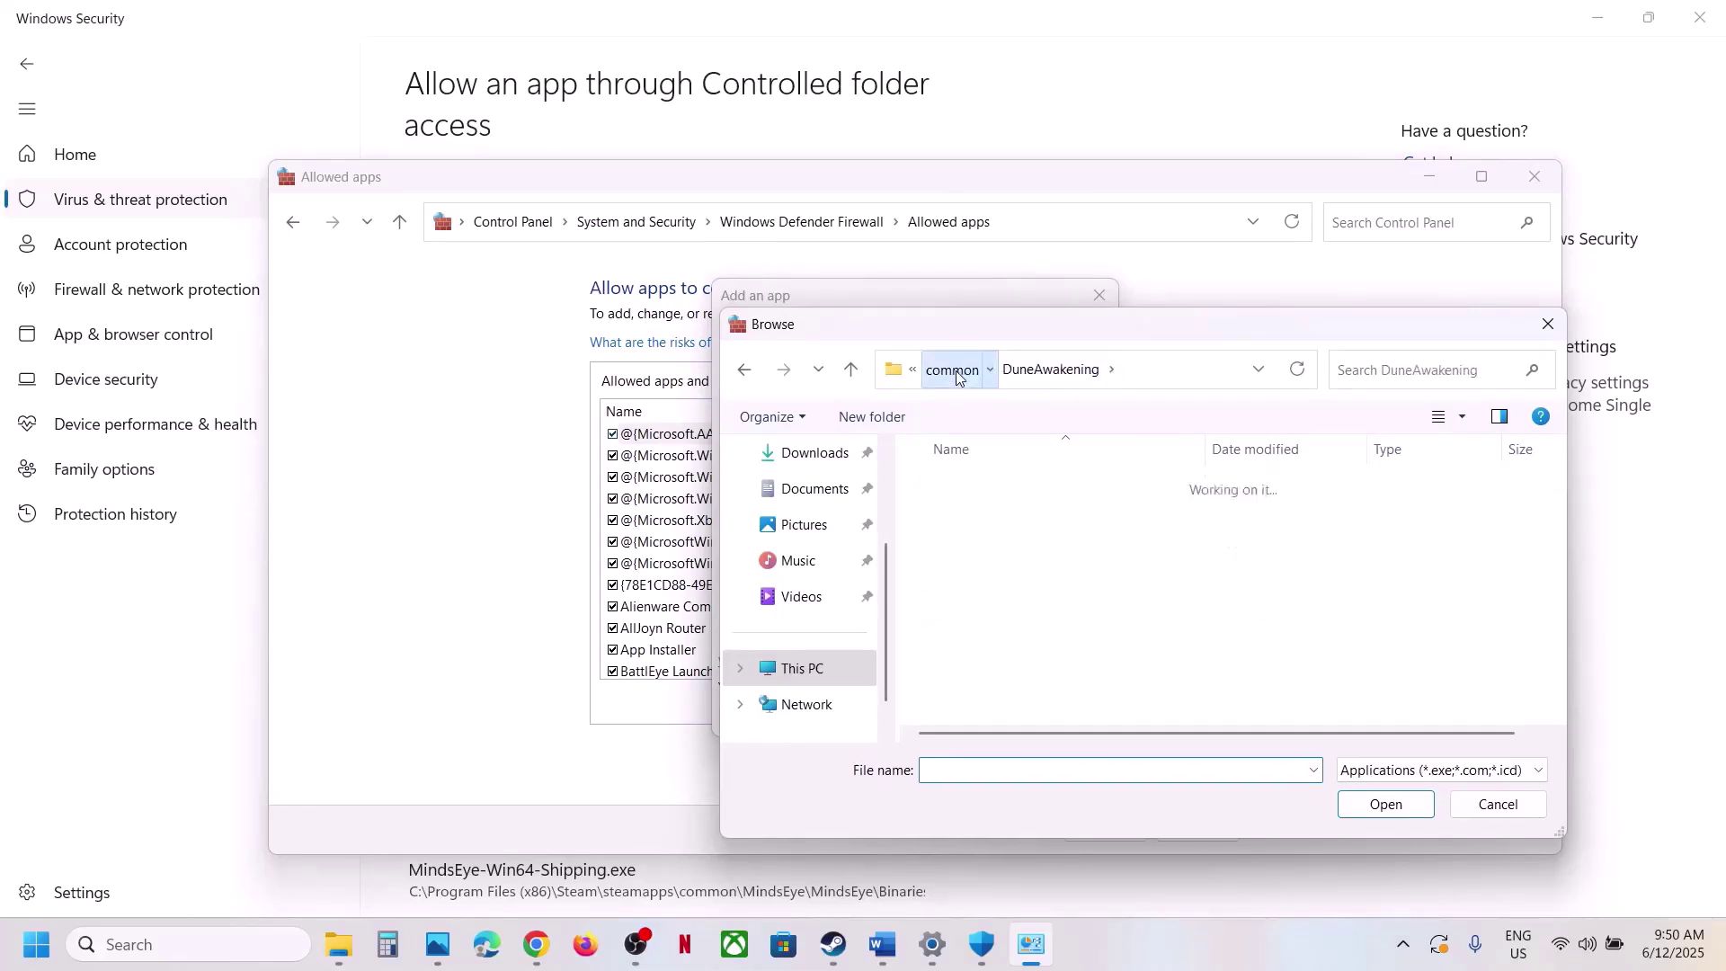
double_click(978, 652)
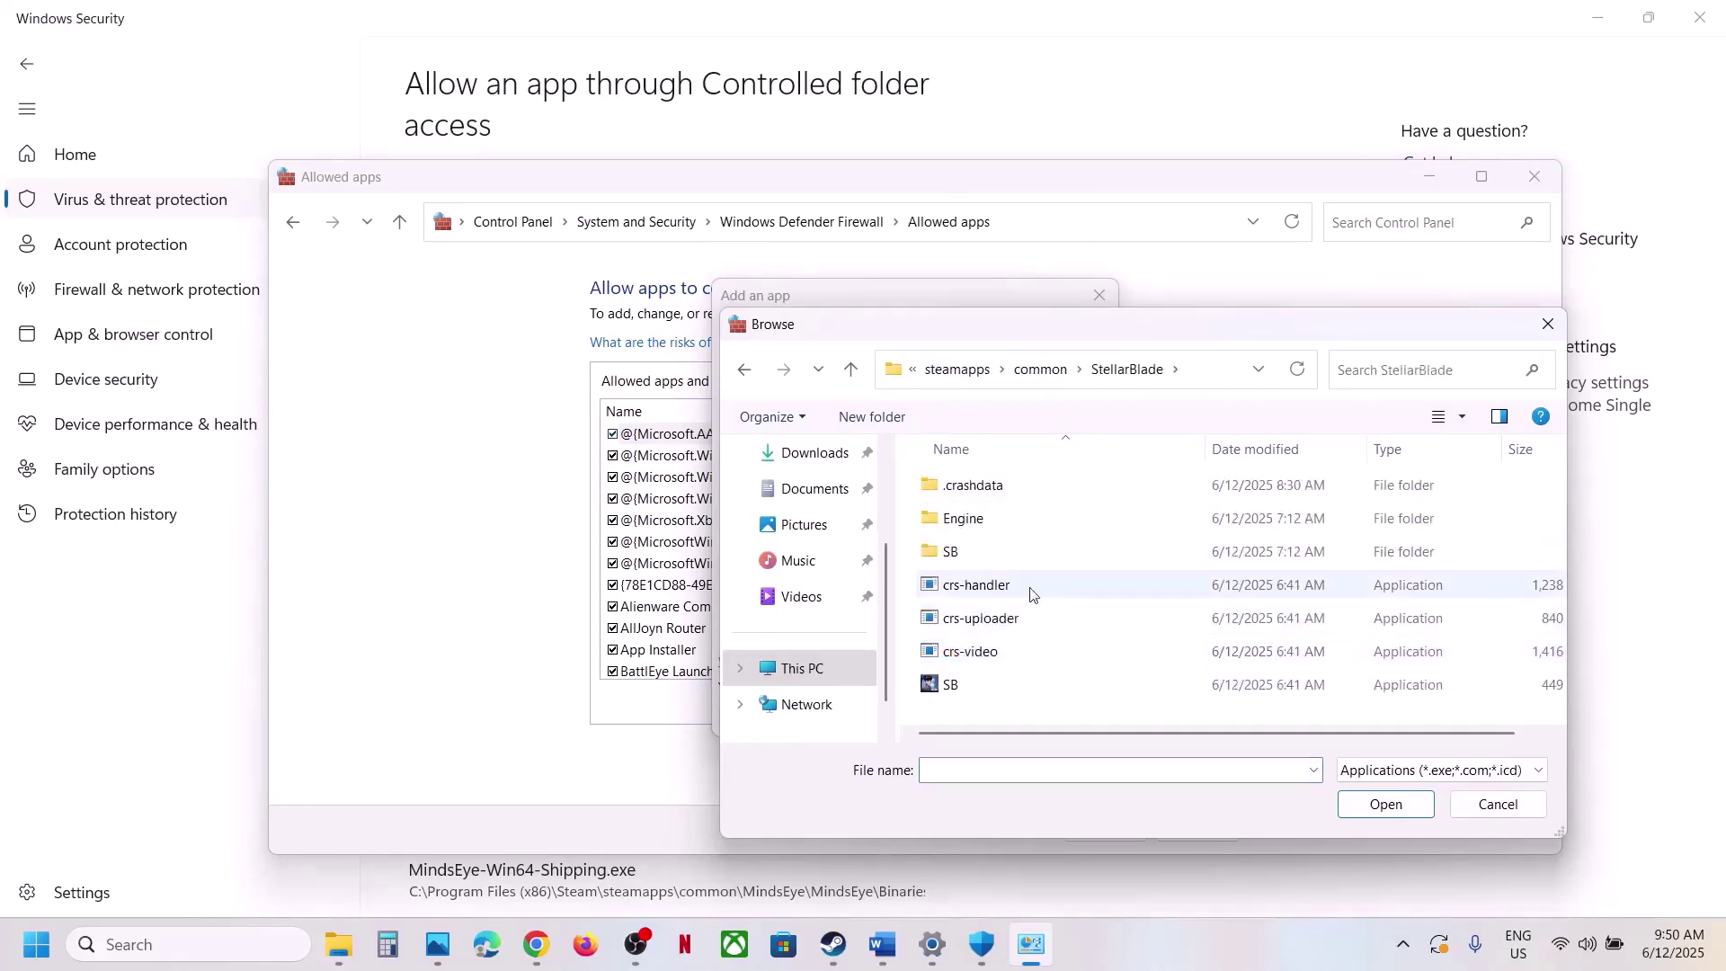
left_click_drag(1061, 732, 1022, 732)
left_click(982, 688)
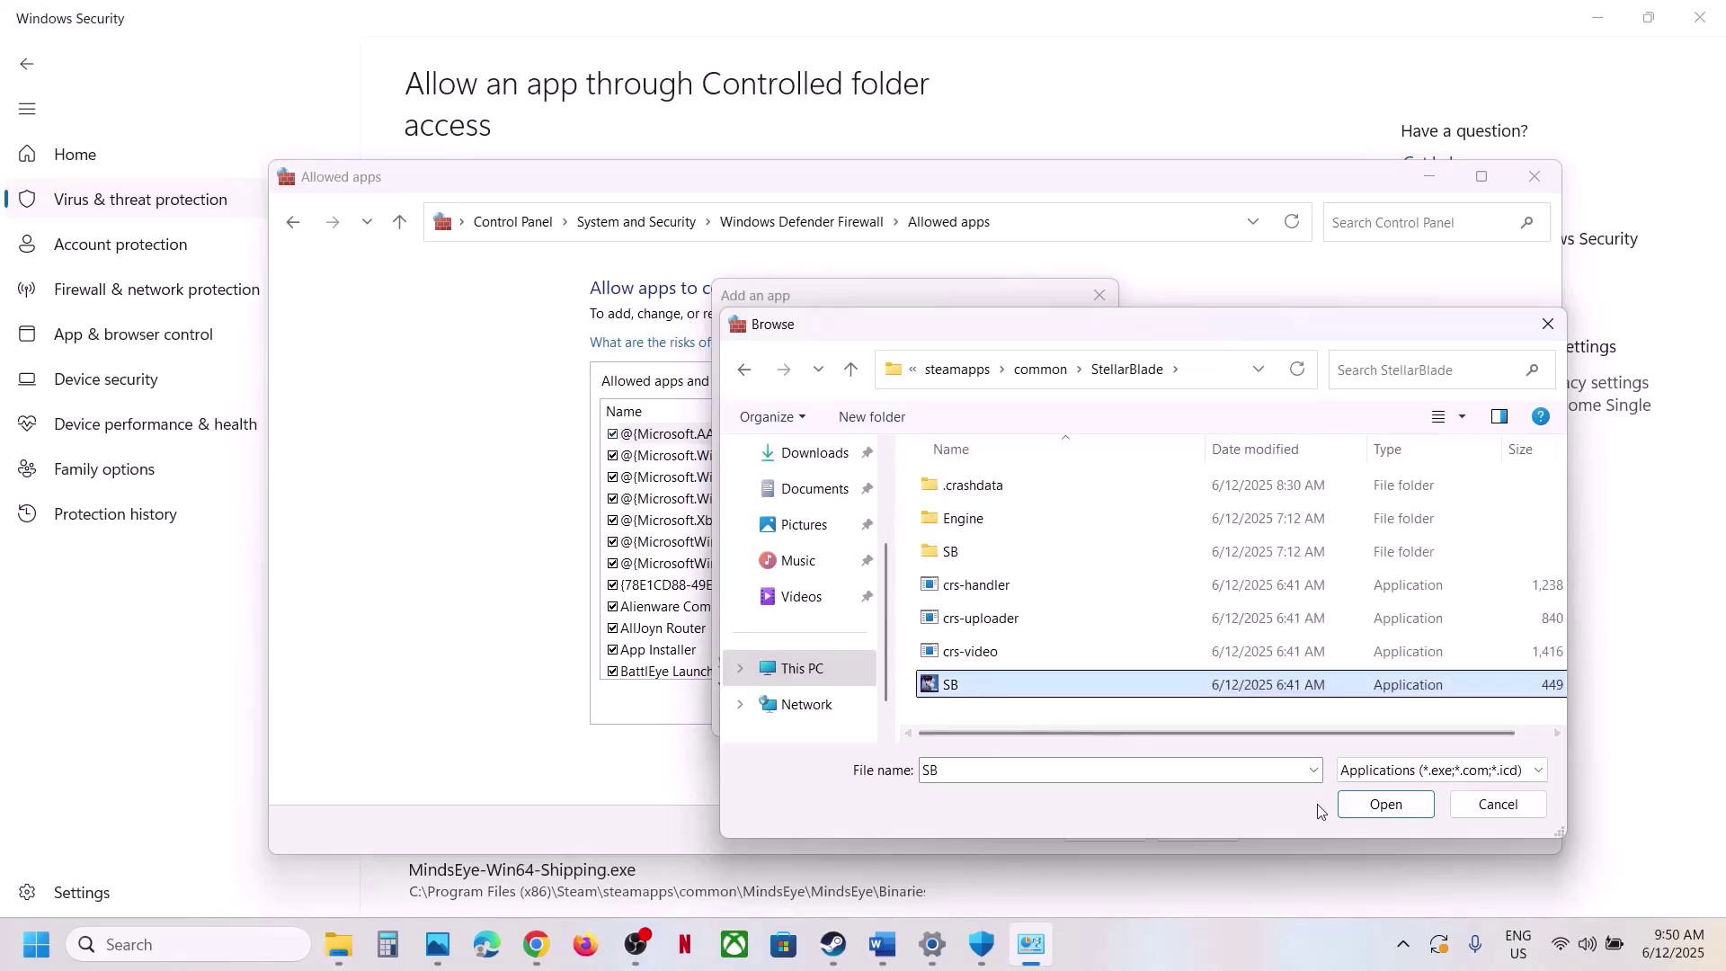
left_click(1343, 802)
left_click(989, 718)
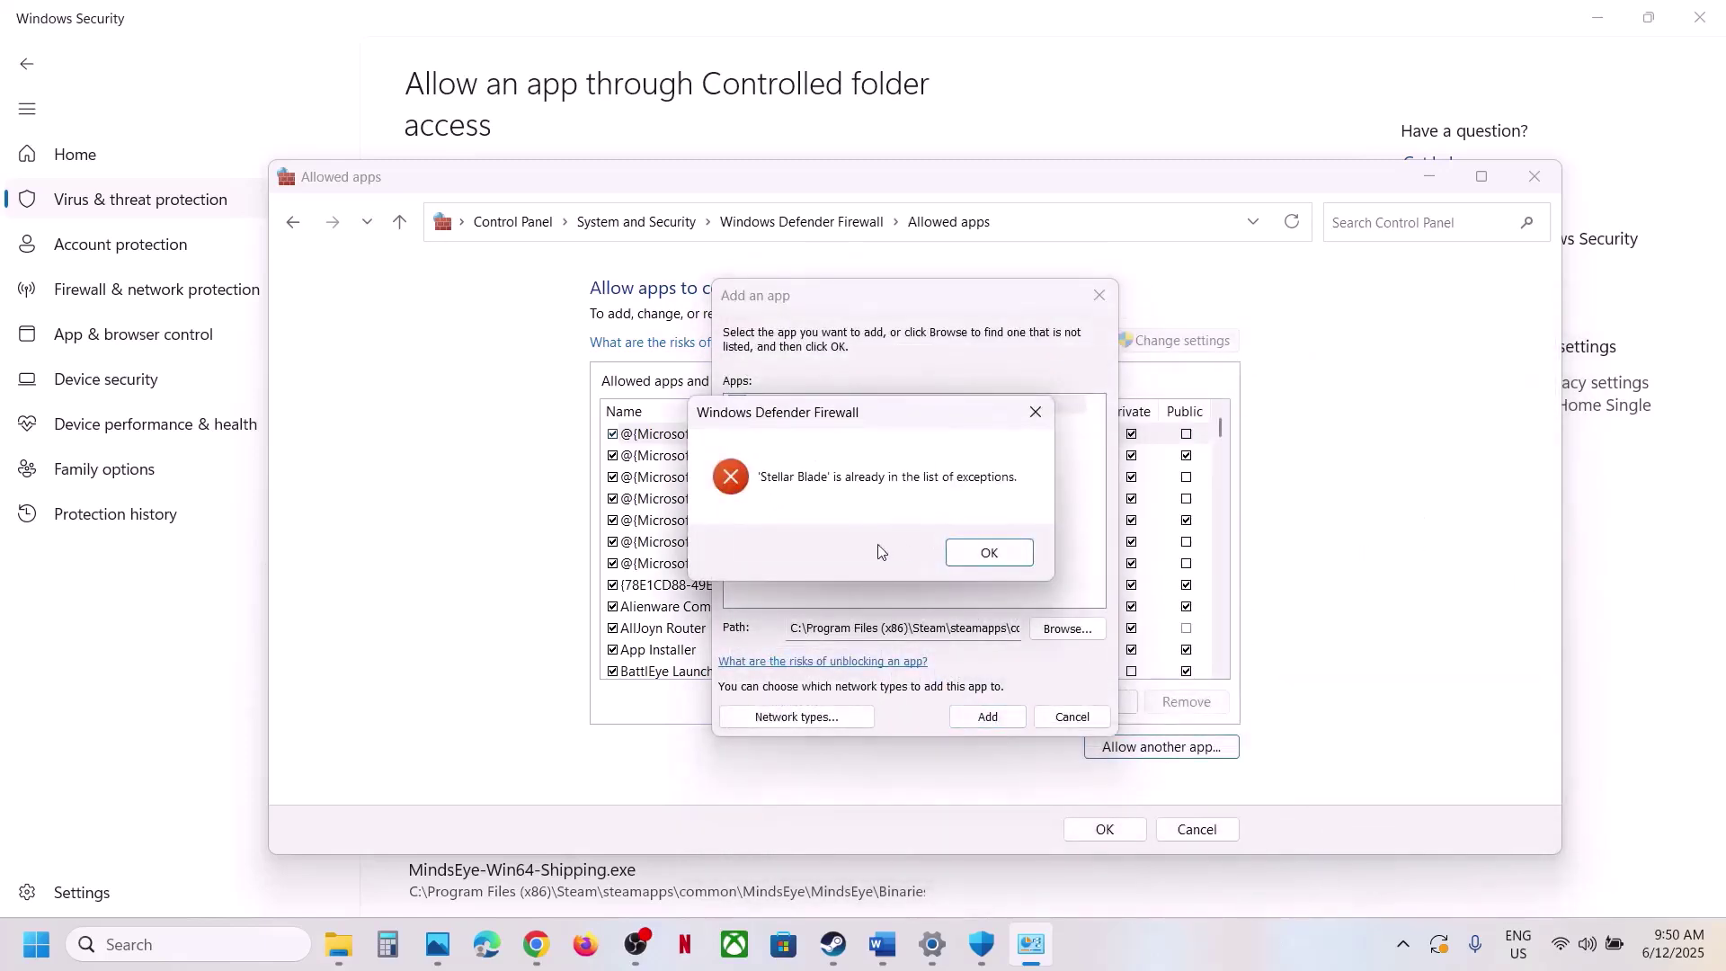
left_click(1015, 559)
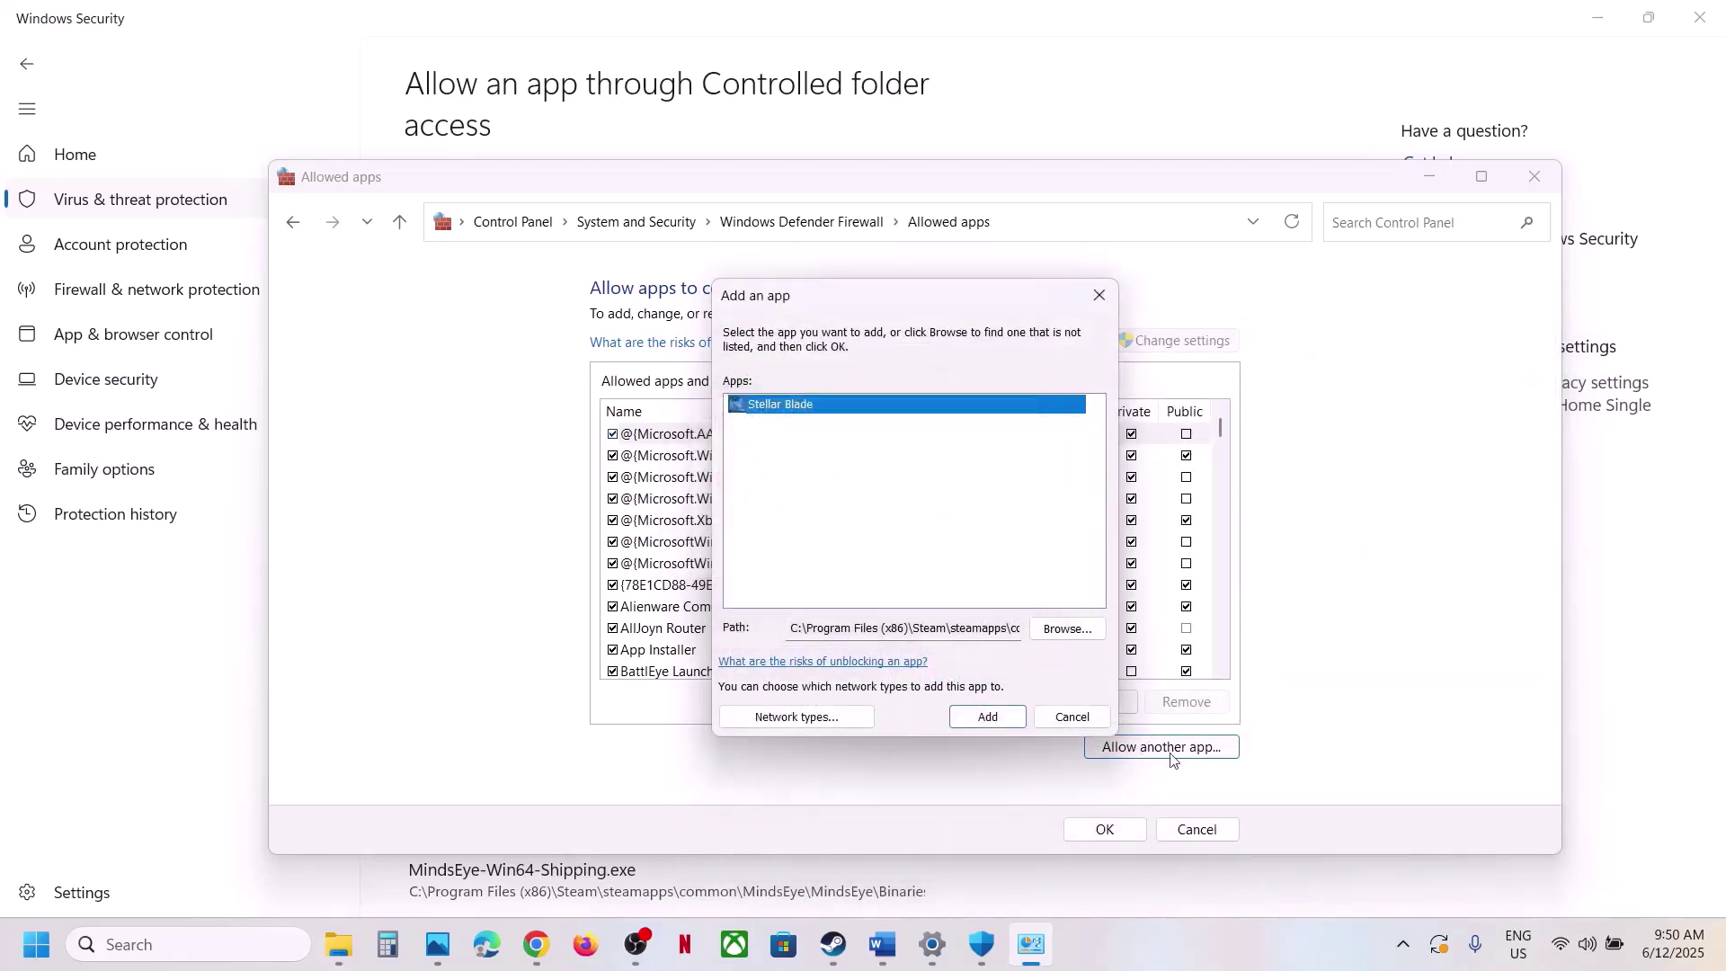
Try to add SB-Win64-Shipping from StellarBlade > SB > Binaries > Win64 to the firewall's allowed apps, and close the add dialog
left_click(1067, 629)
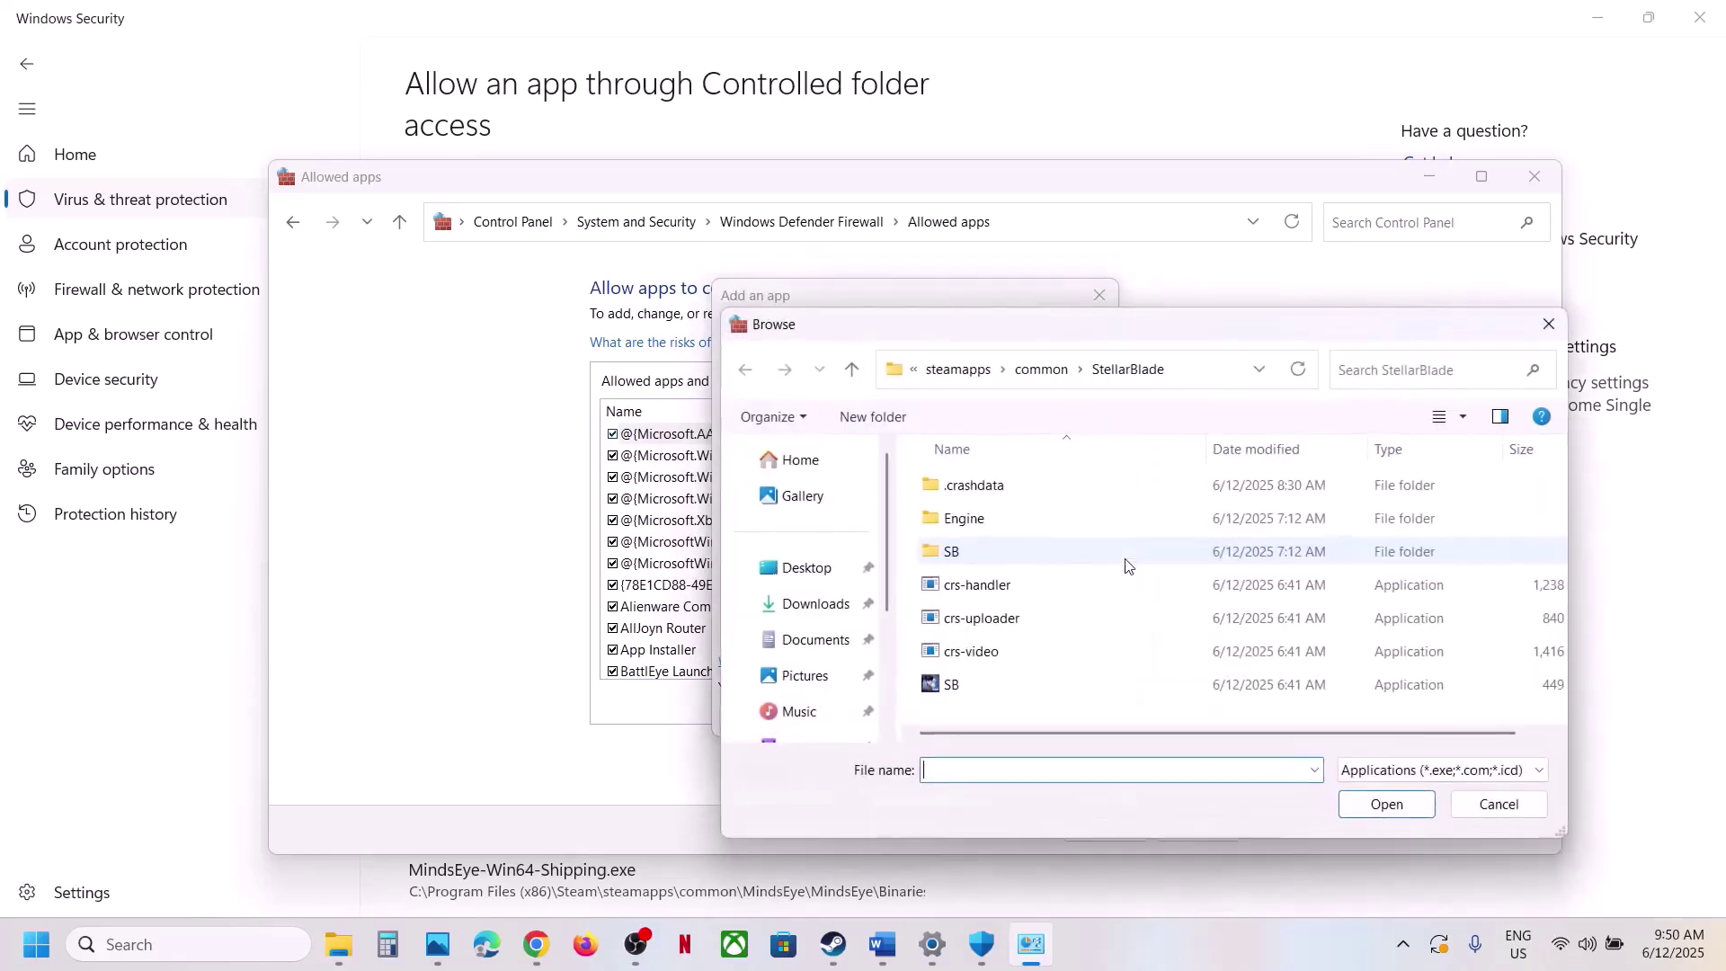
double_click(995, 552)
double_click(983, 490)
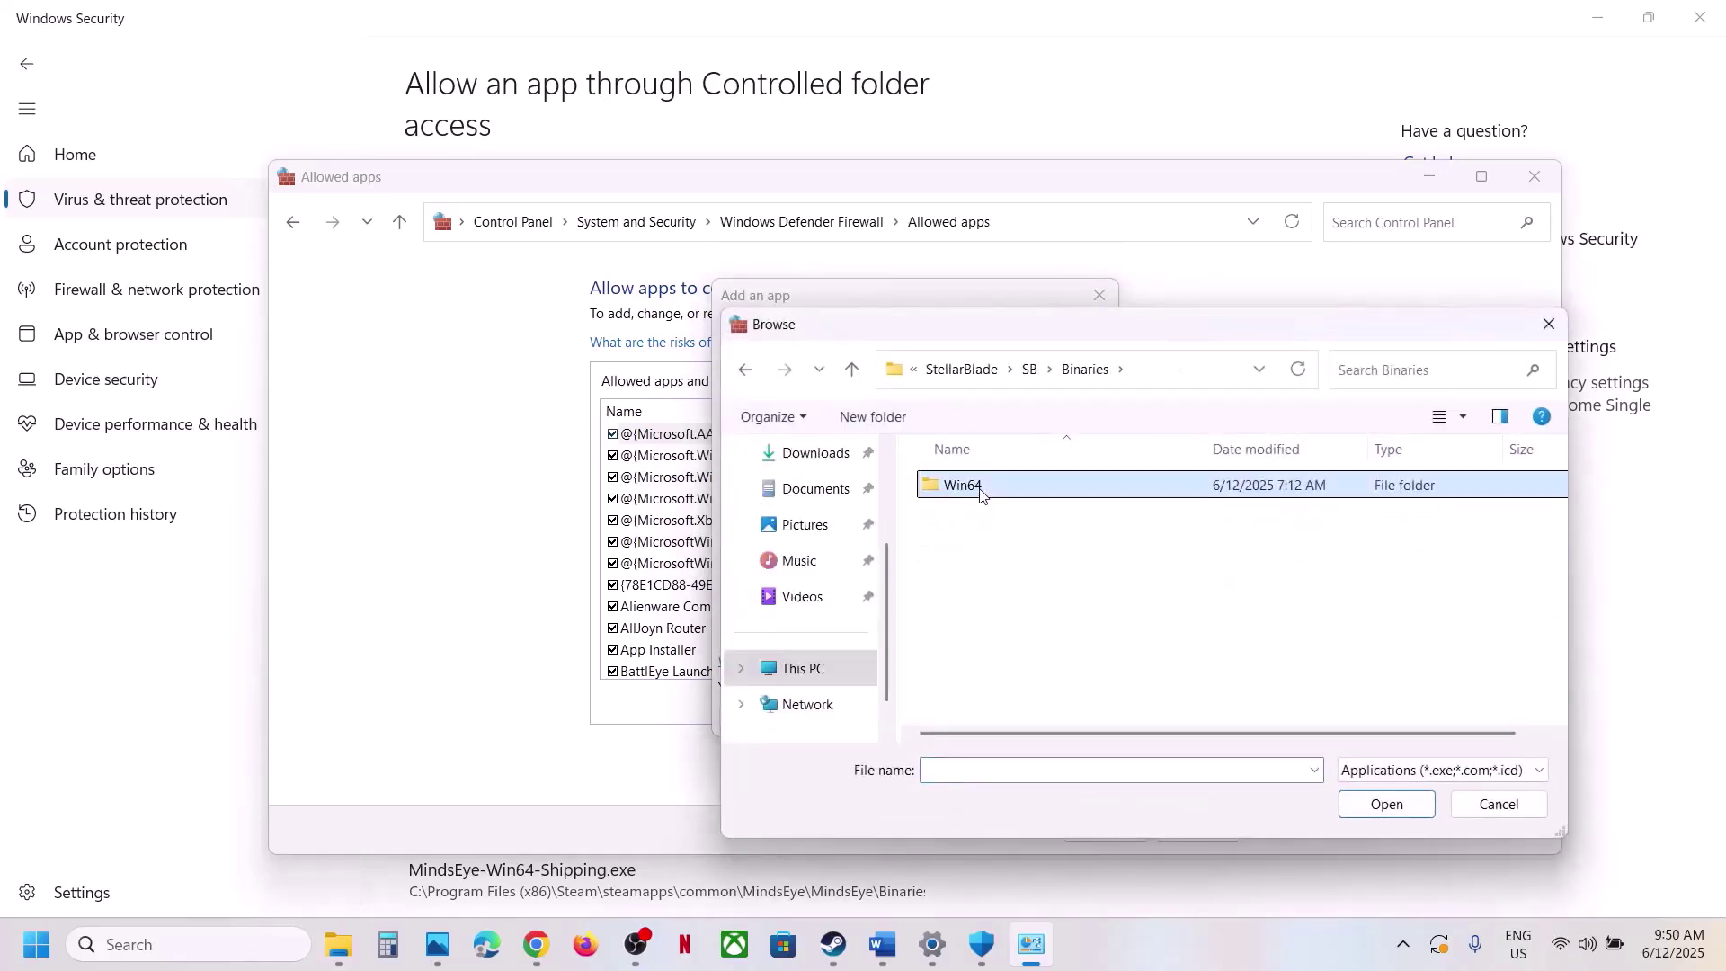
double_click(983, 488)
left_click(1013, 617)
left_click(1399, 808)
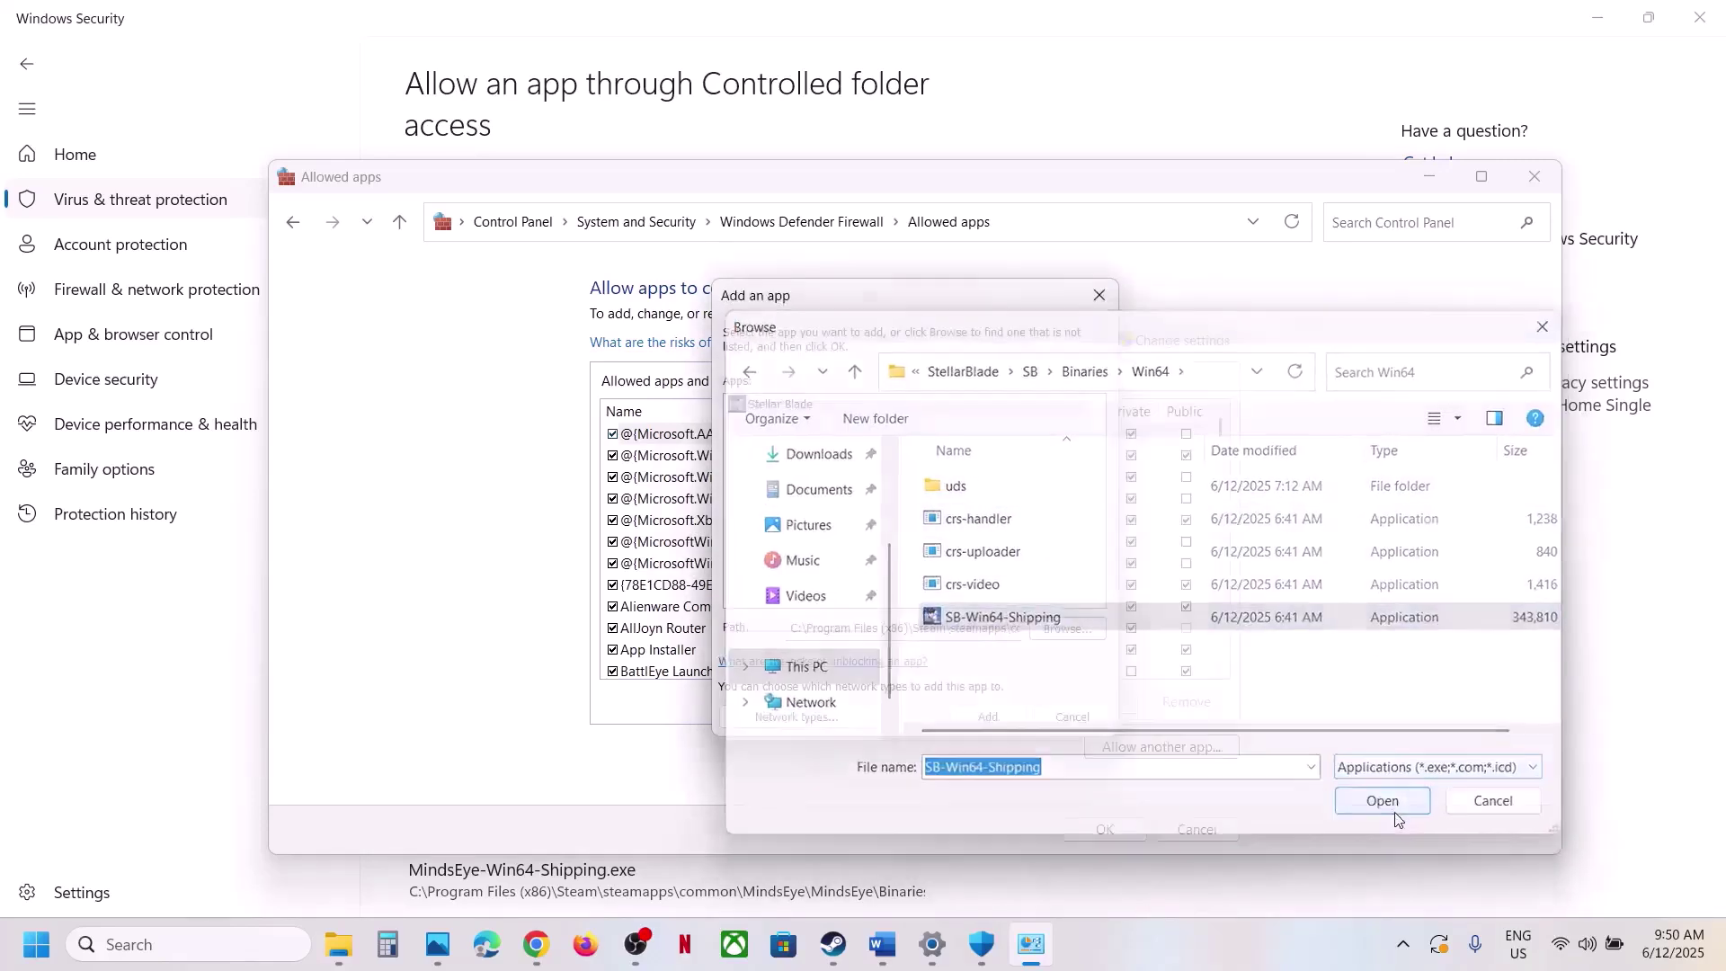
left_click(1005, 720)
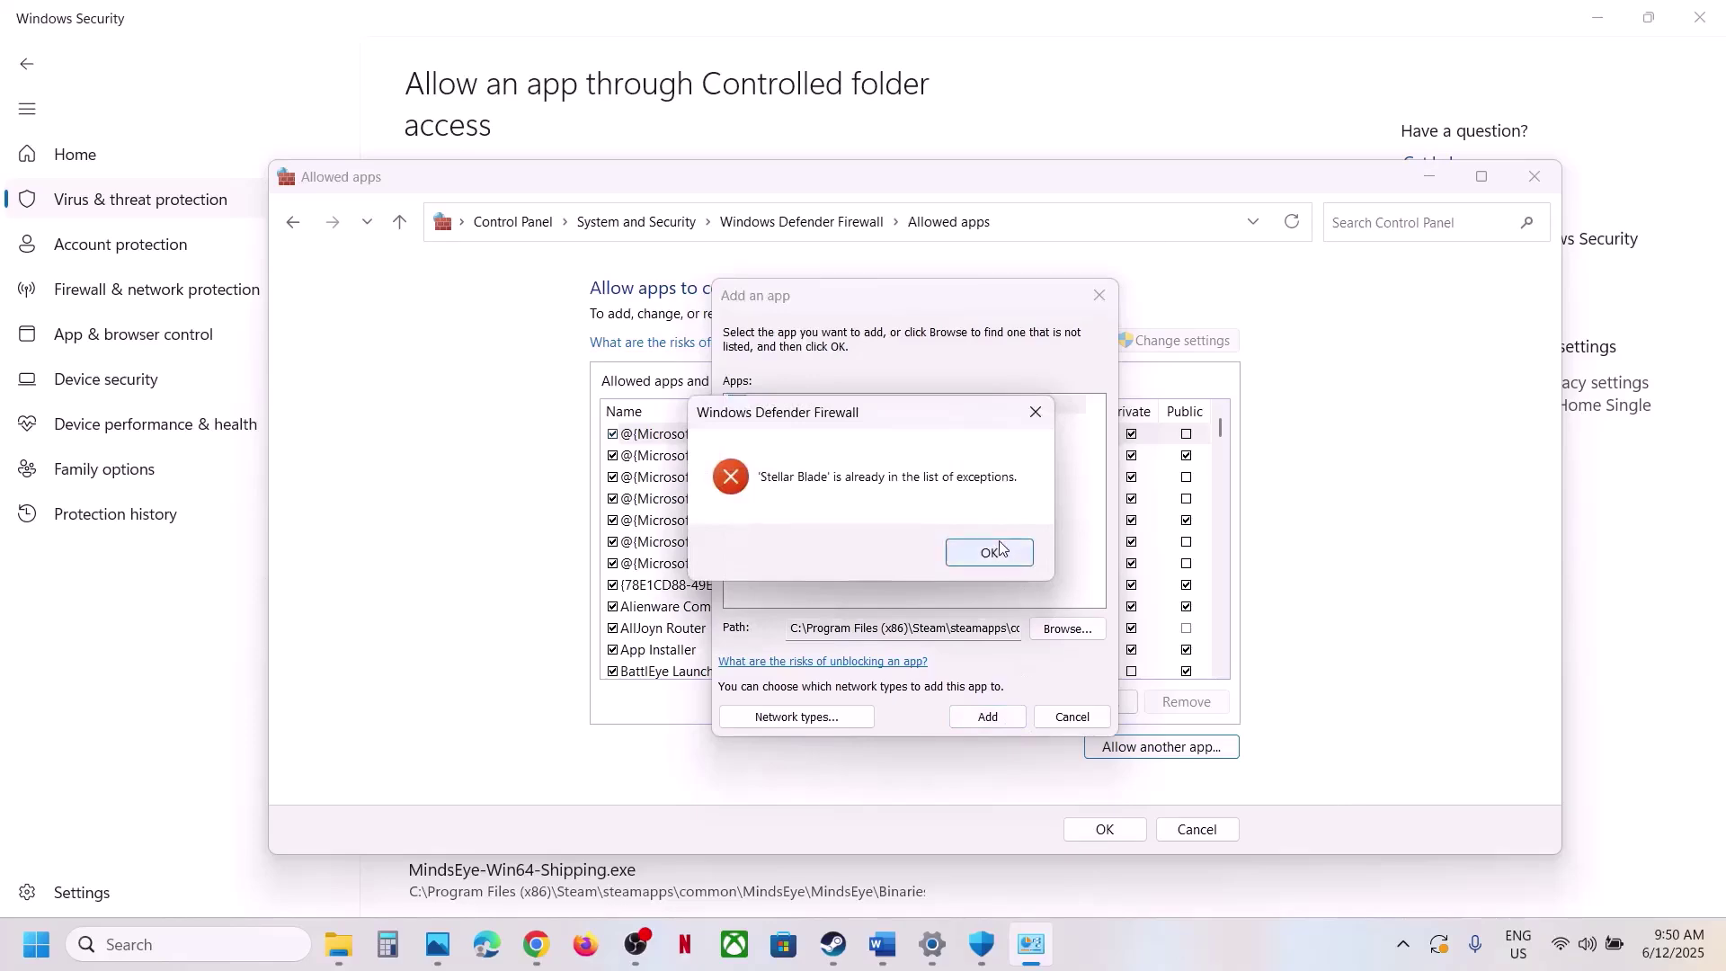
left_click(971, 551)
left_click(1099, 296)
Find the Stellar Blade entry in the firewall's allowed apps list, and close the firewall, Windows Security and Settings windows
type("st")
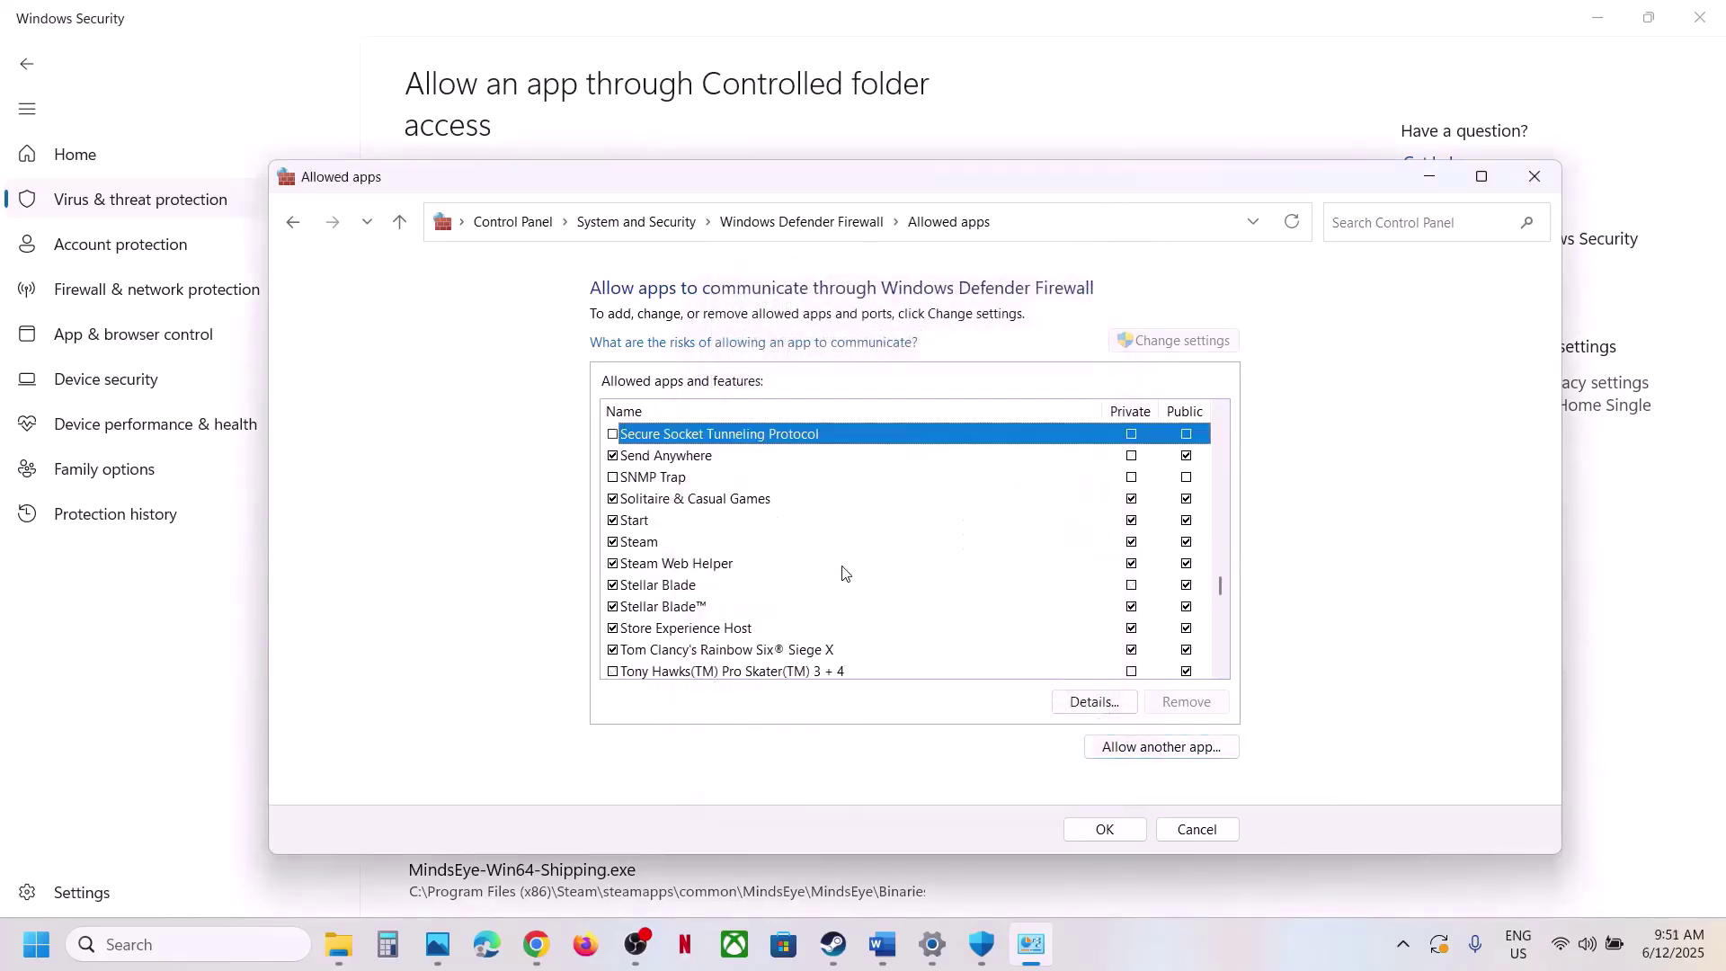
left_click(732, 591)
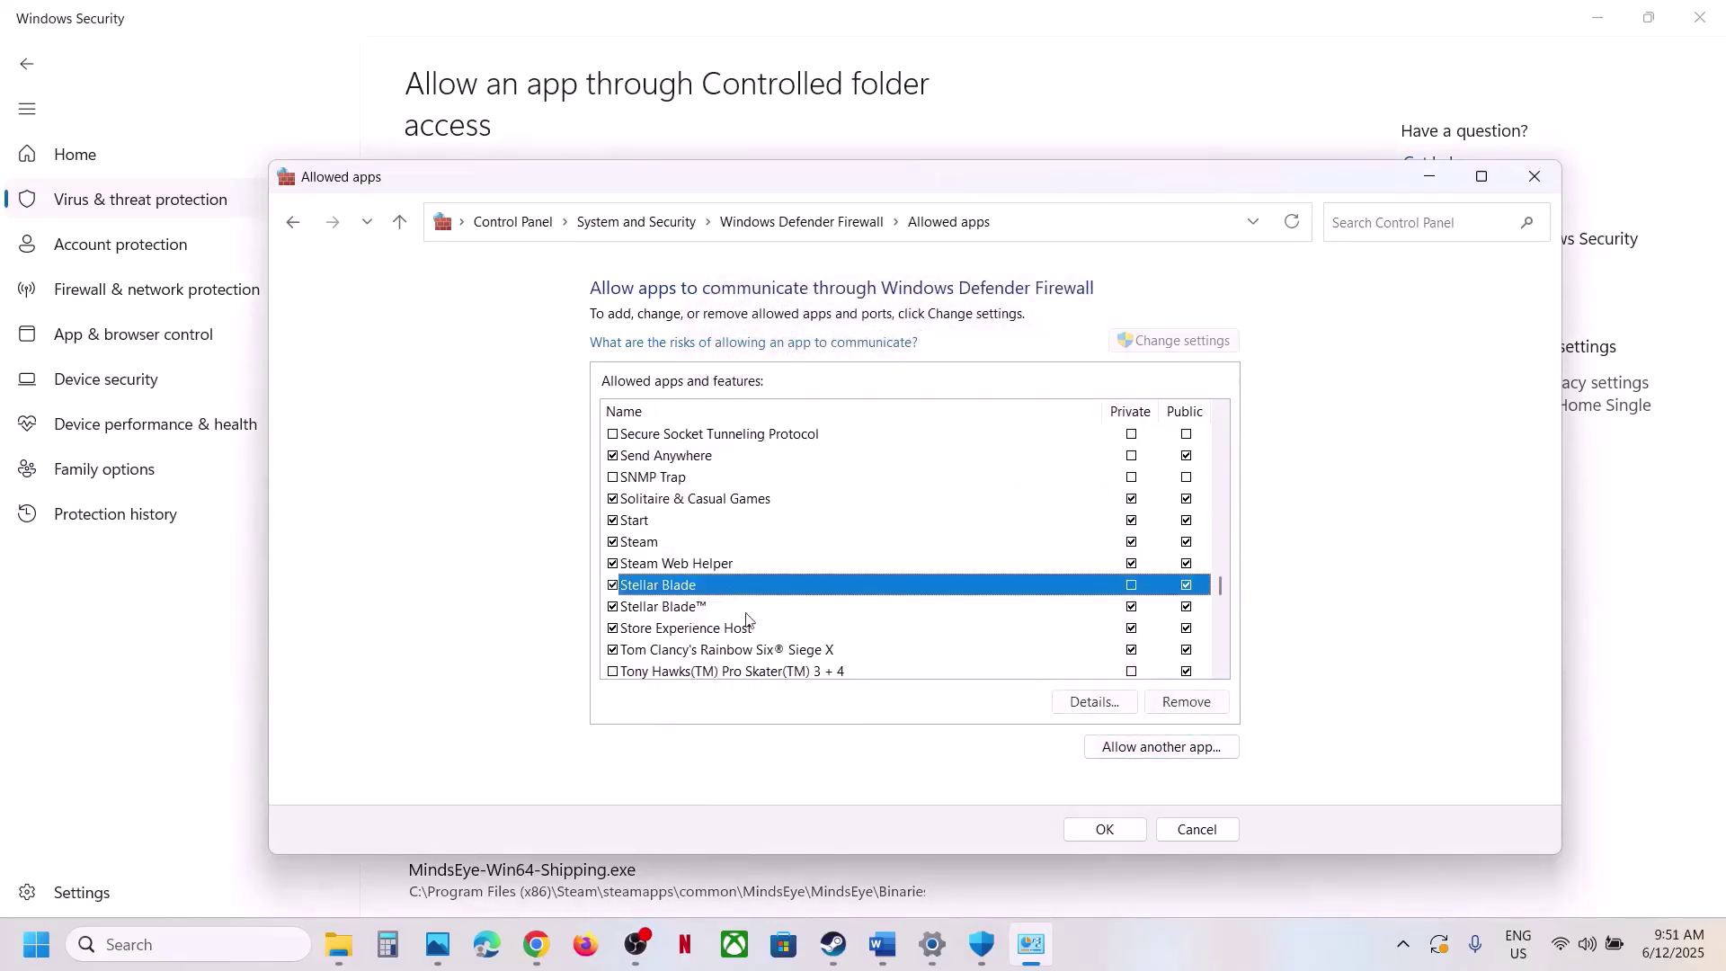
left_click(1534, 177)
left_click(1710, 20)
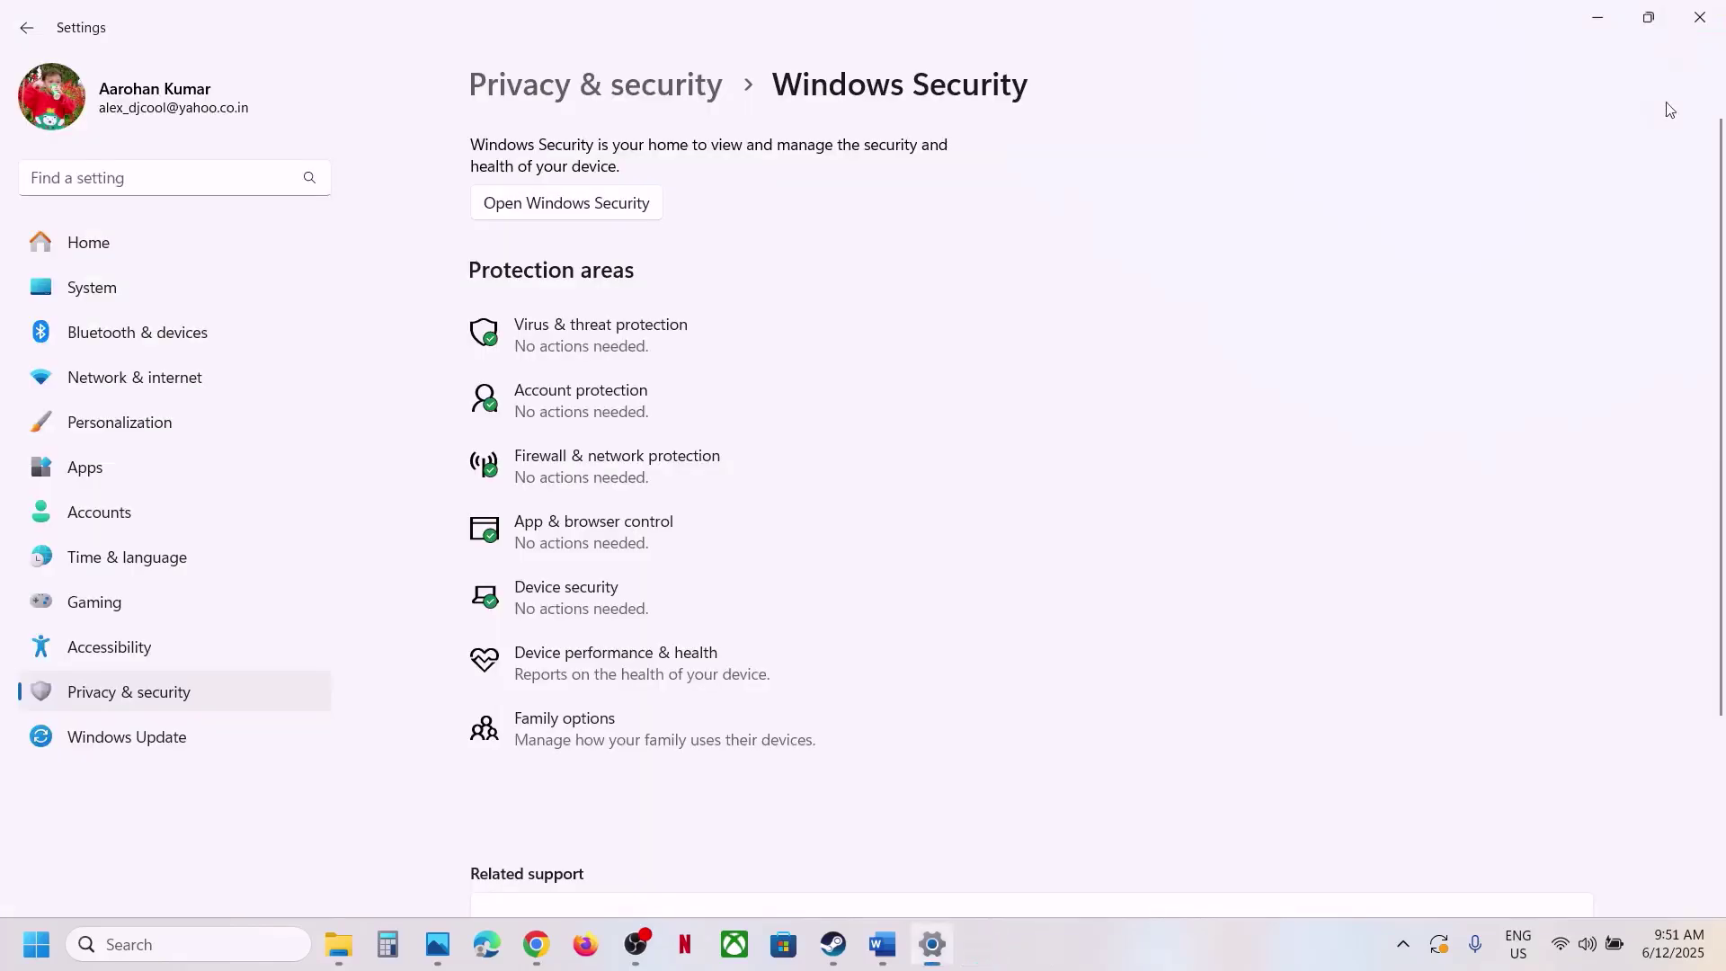
left_click(1699, 20)
left_click(1701, 20)
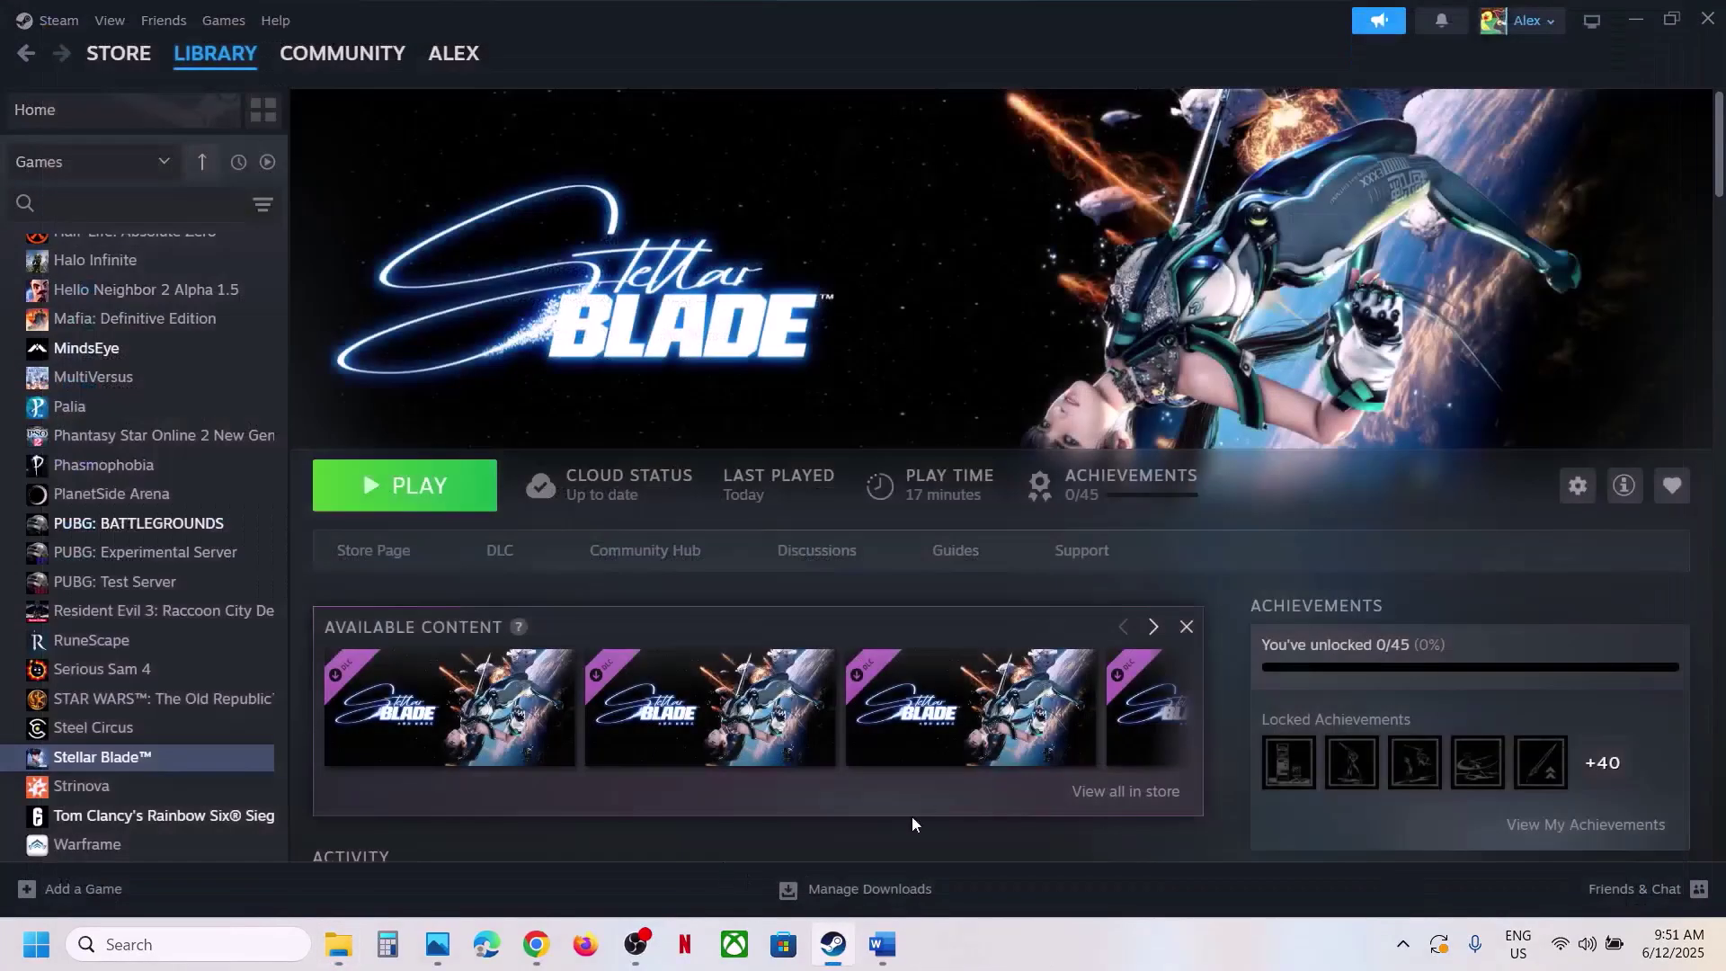
Switch to the Step 1 Word document and highlight the Step 7 instruction about deleting the config folder, leaving the document again
left_click(882, 944)
scroll(693, 609, "down", 4)
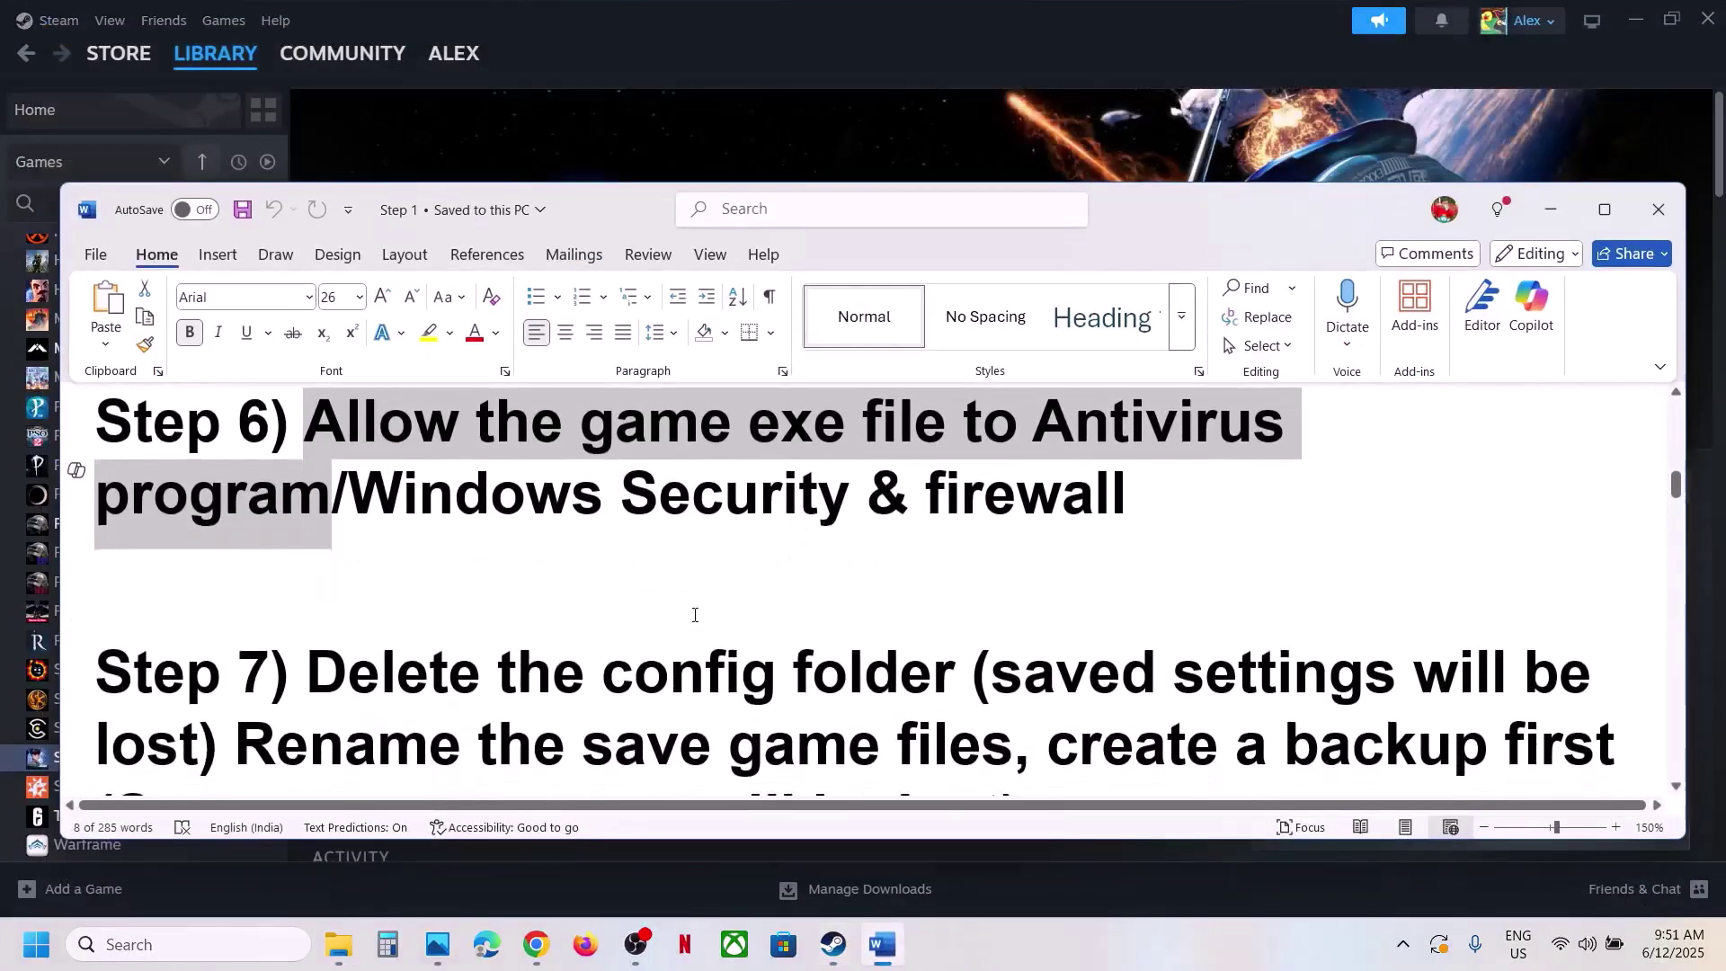
left_click_drag(338, 609, 196, 681)
left_click(654, 126)
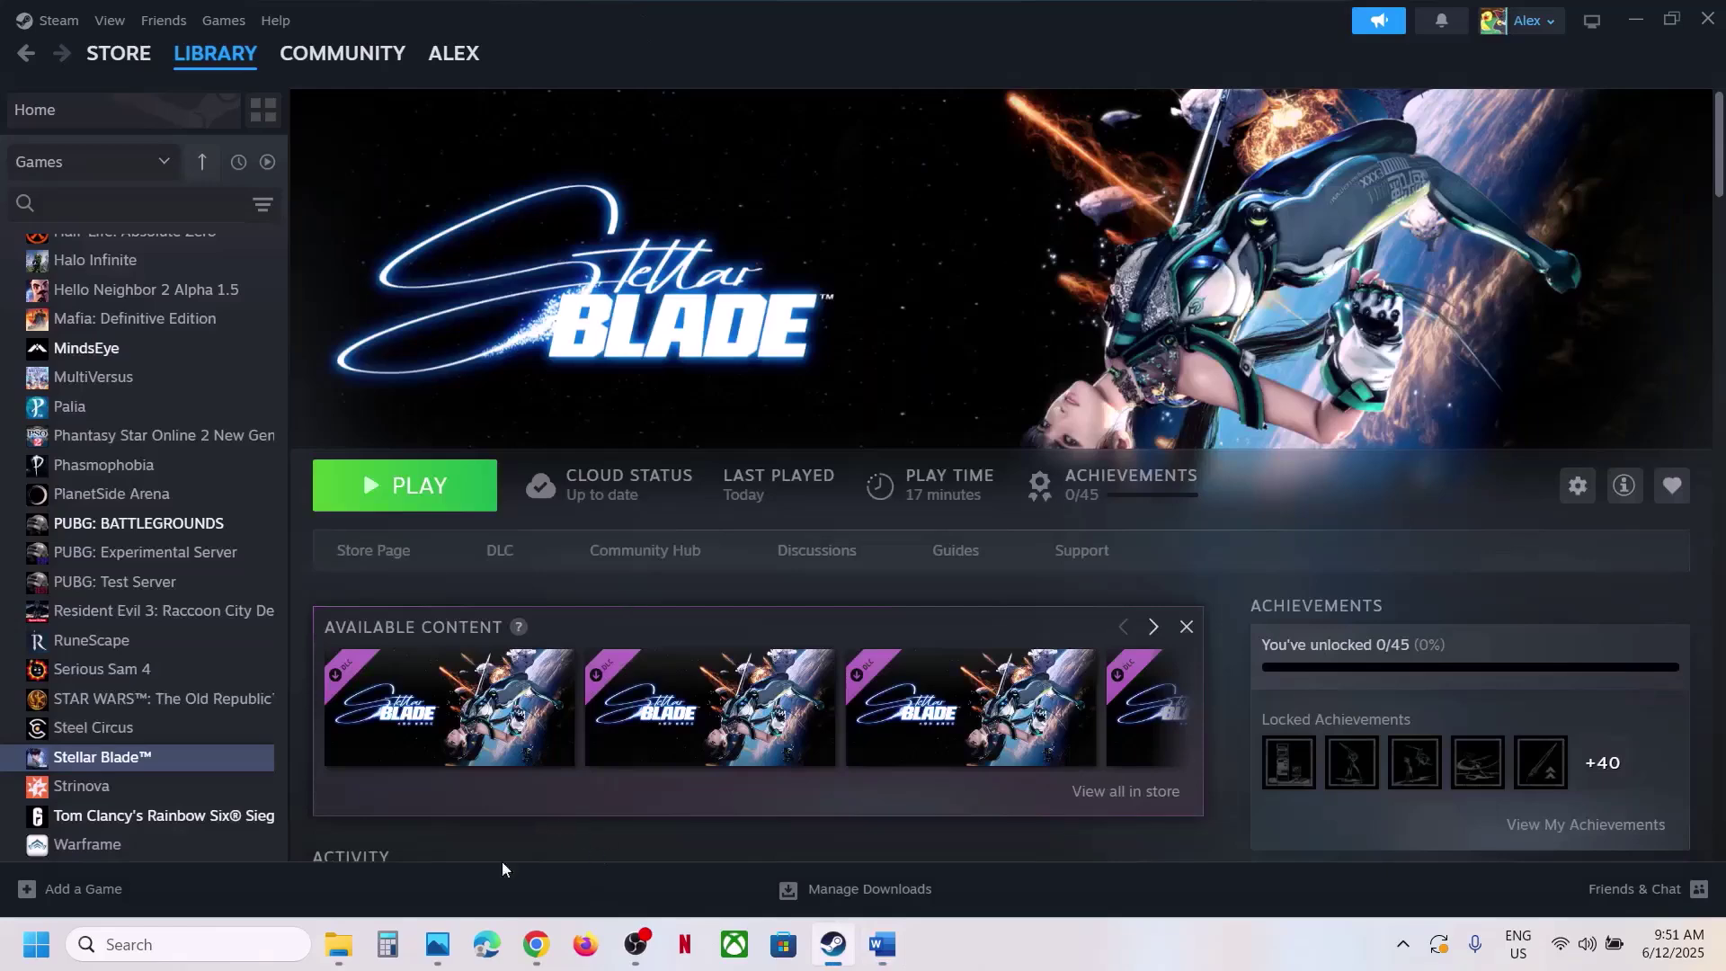
Switch to File Explorer and open the Test user folder under OS (C:) > Users
left_click(335, 958)
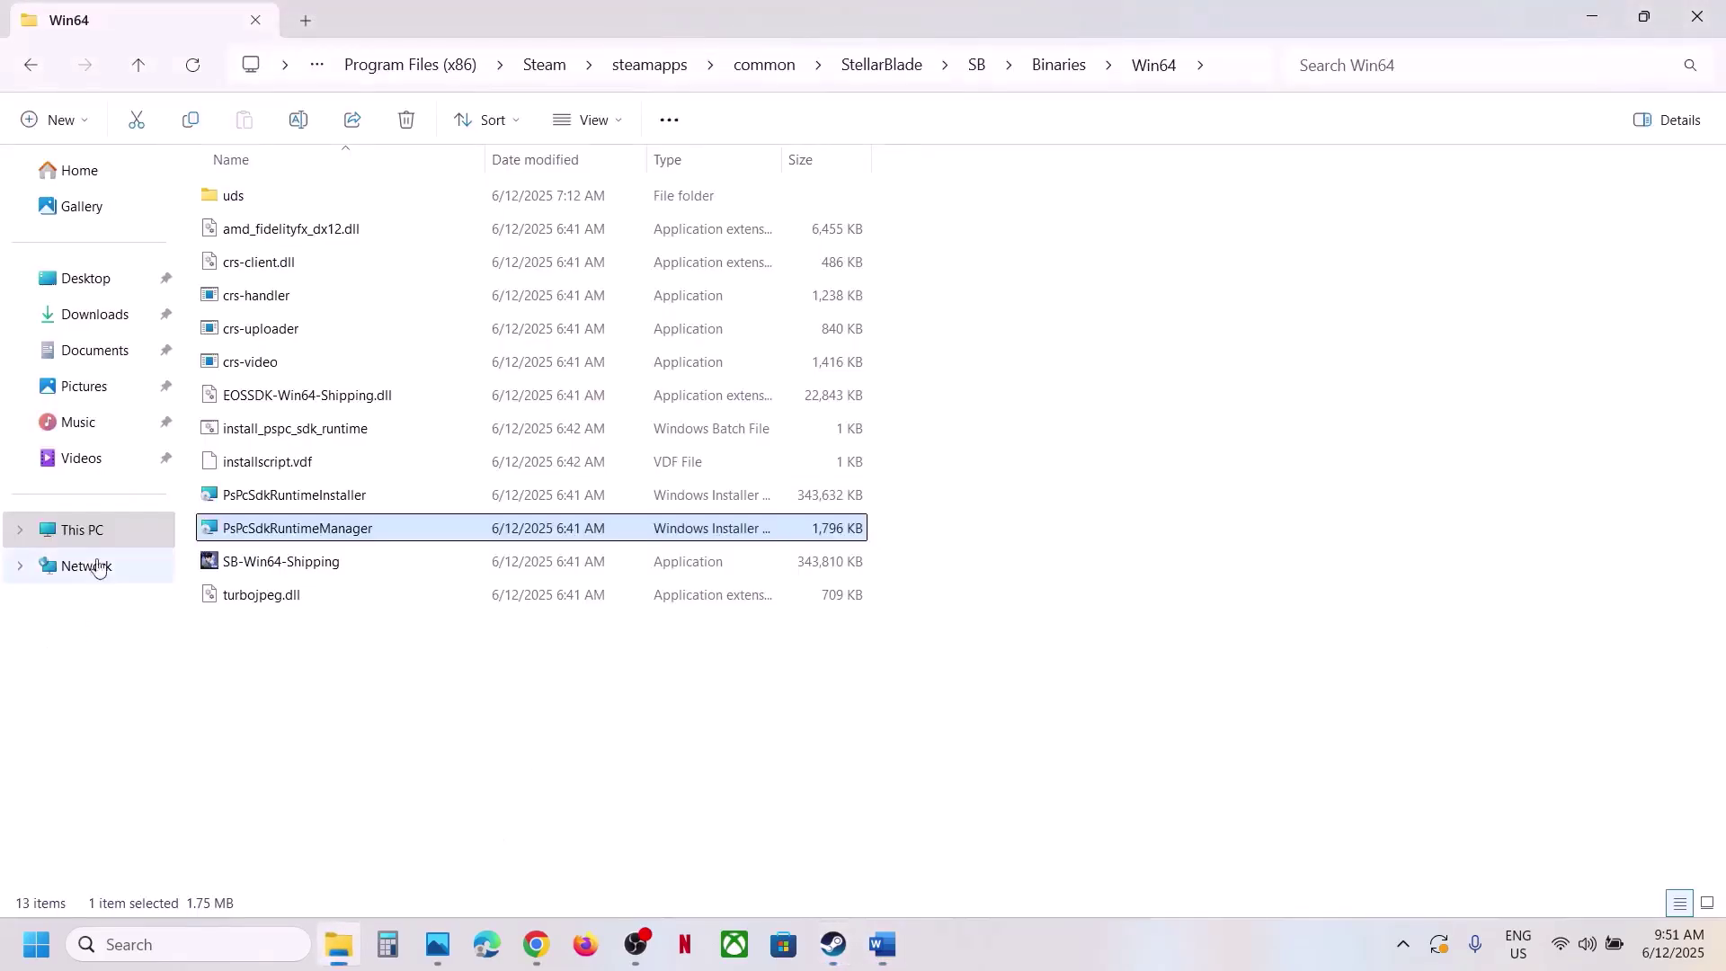
left_click(83, 530)
double_click(308, 216)
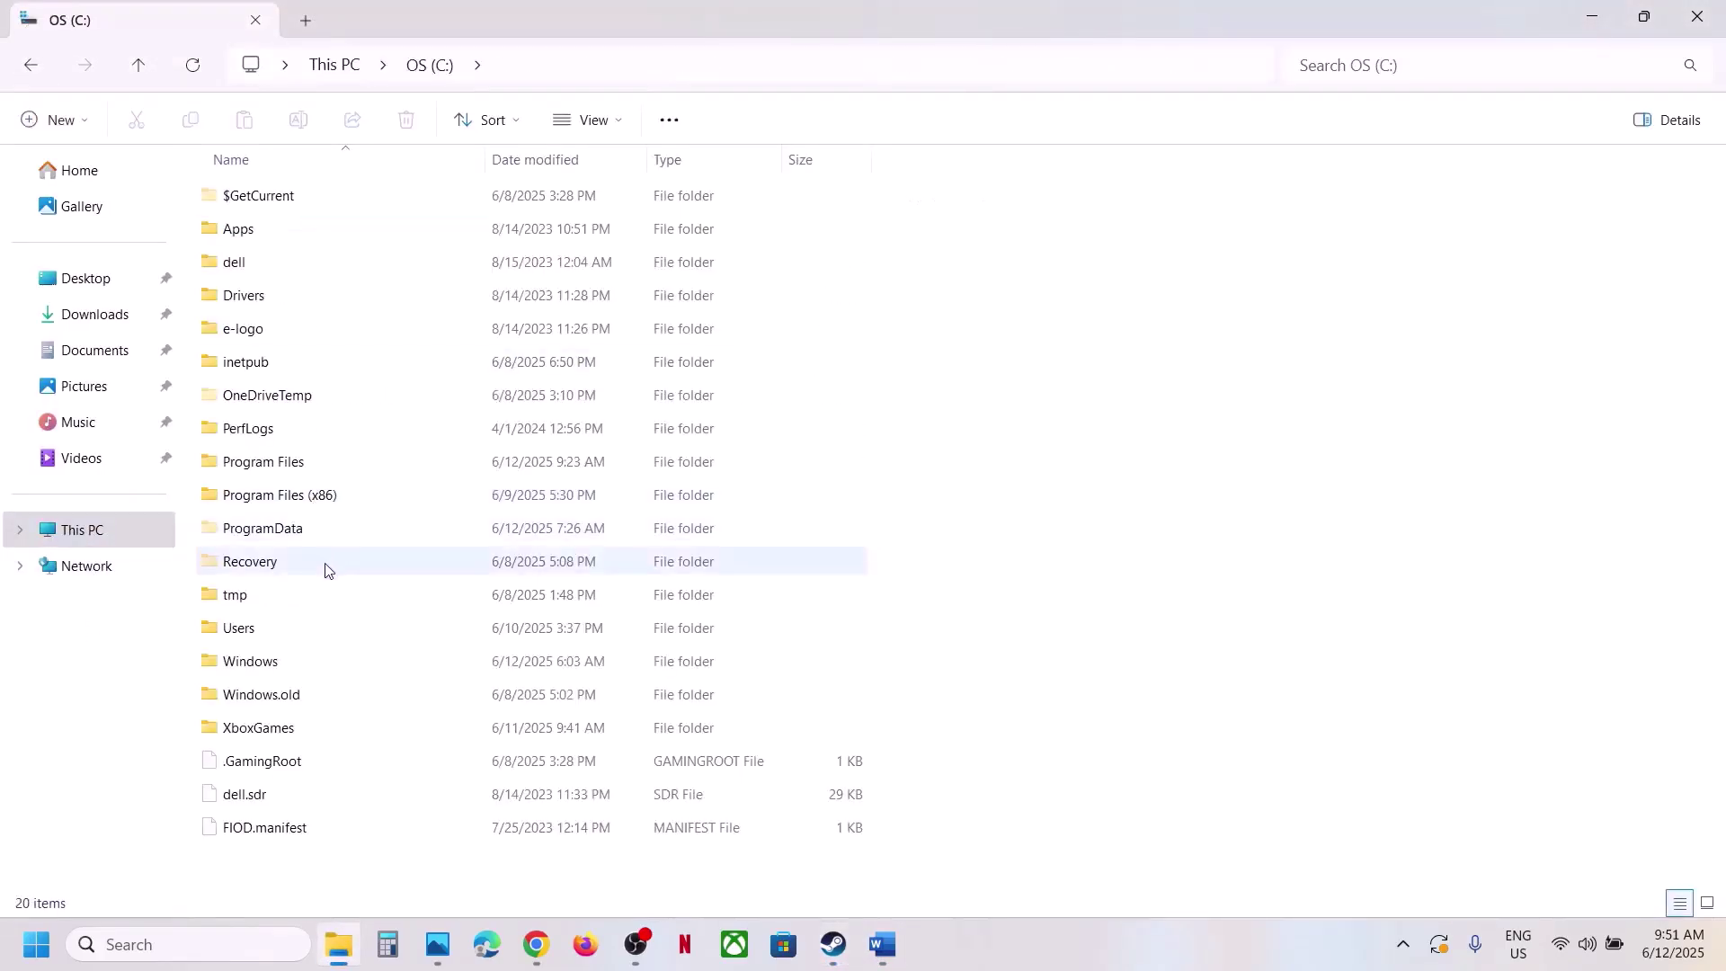
double_click(233, 630)
left_click(338, 197)
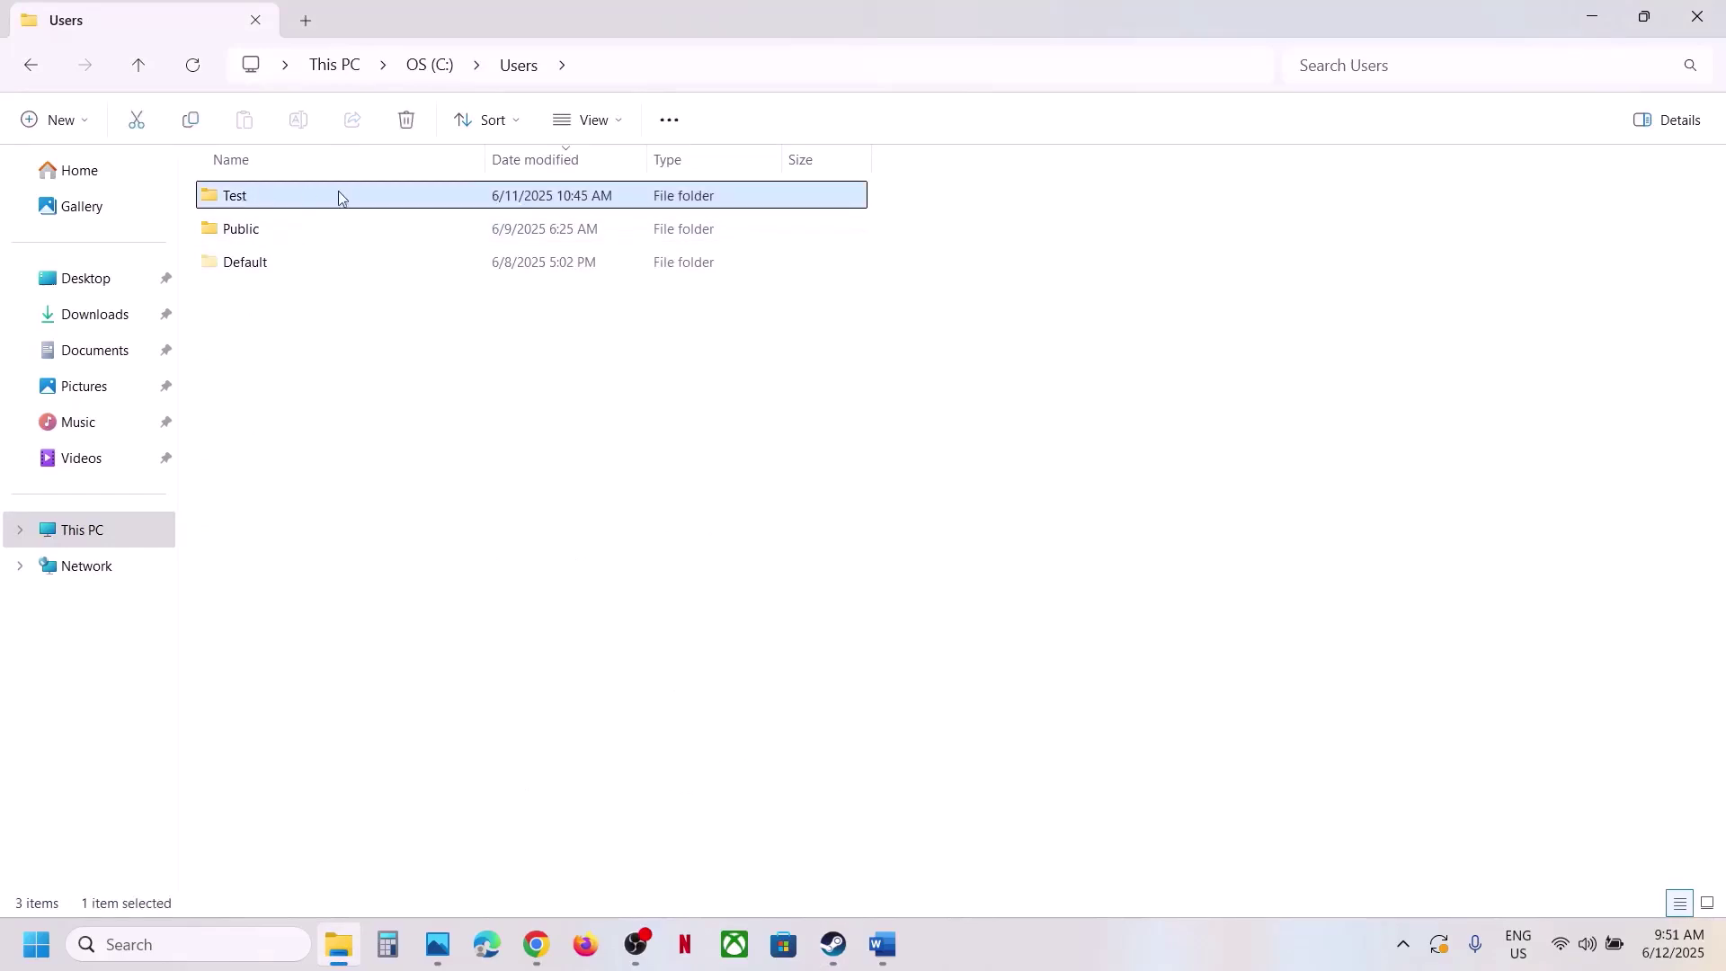
double_click(275, 197)
Check the Hidden items display option that controls whether the AppData folder is shown
left_click(300, 230)
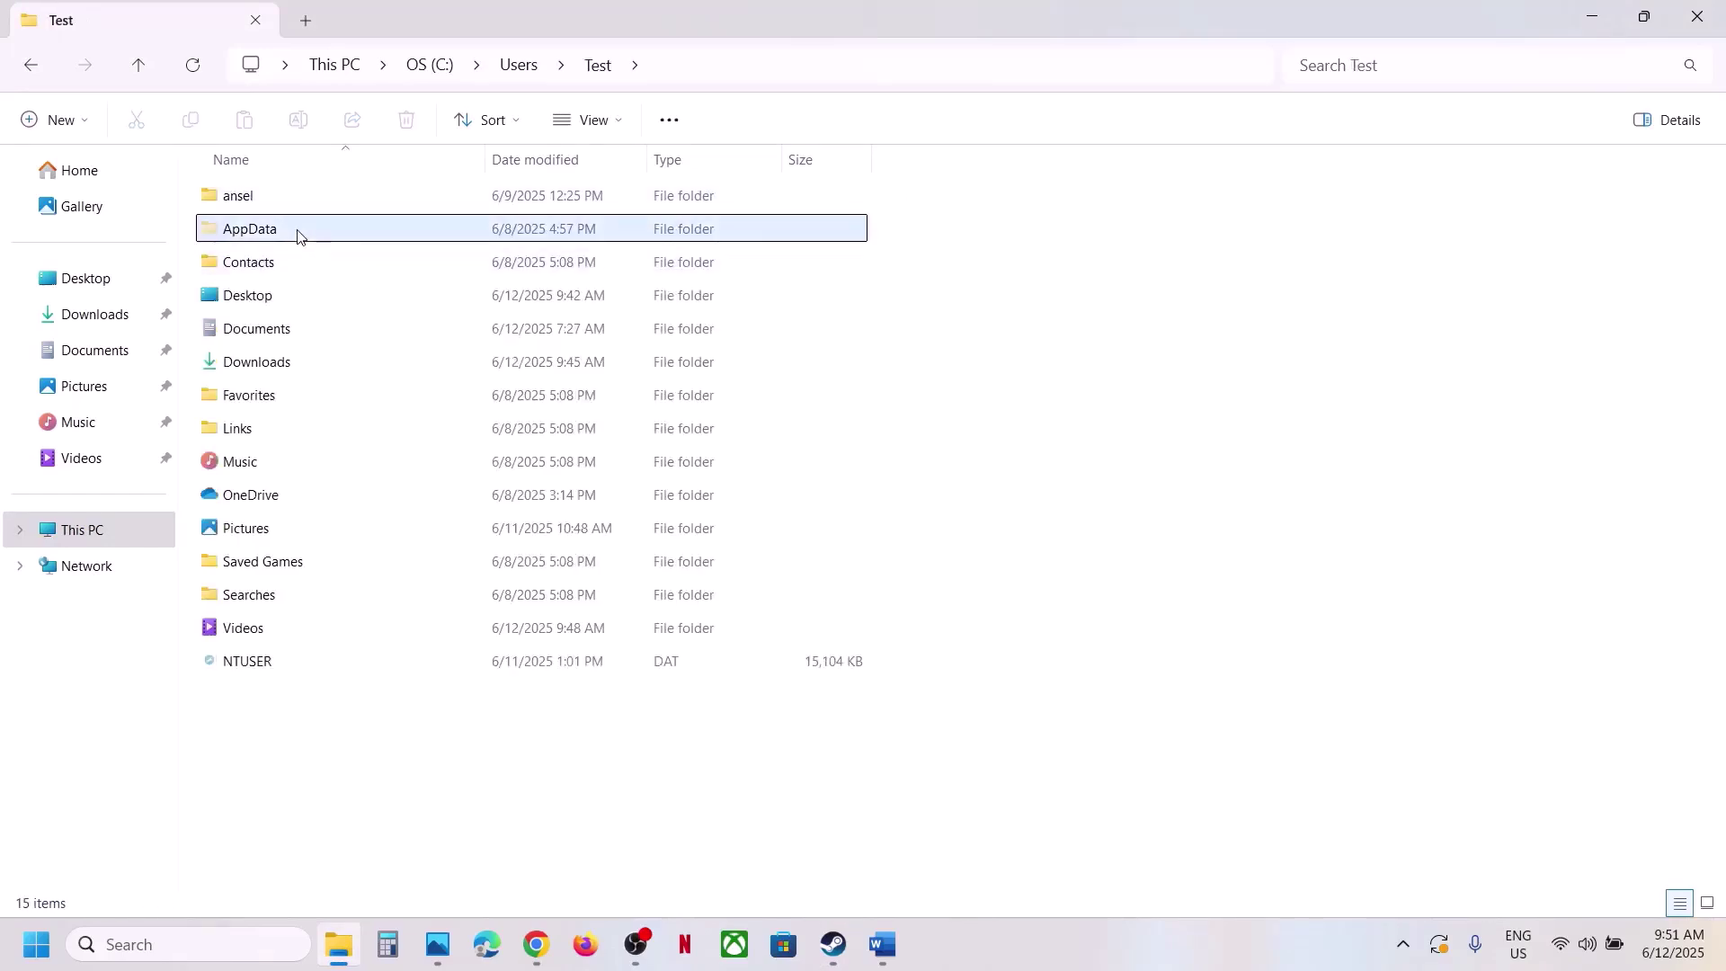
left_click(626, 128)
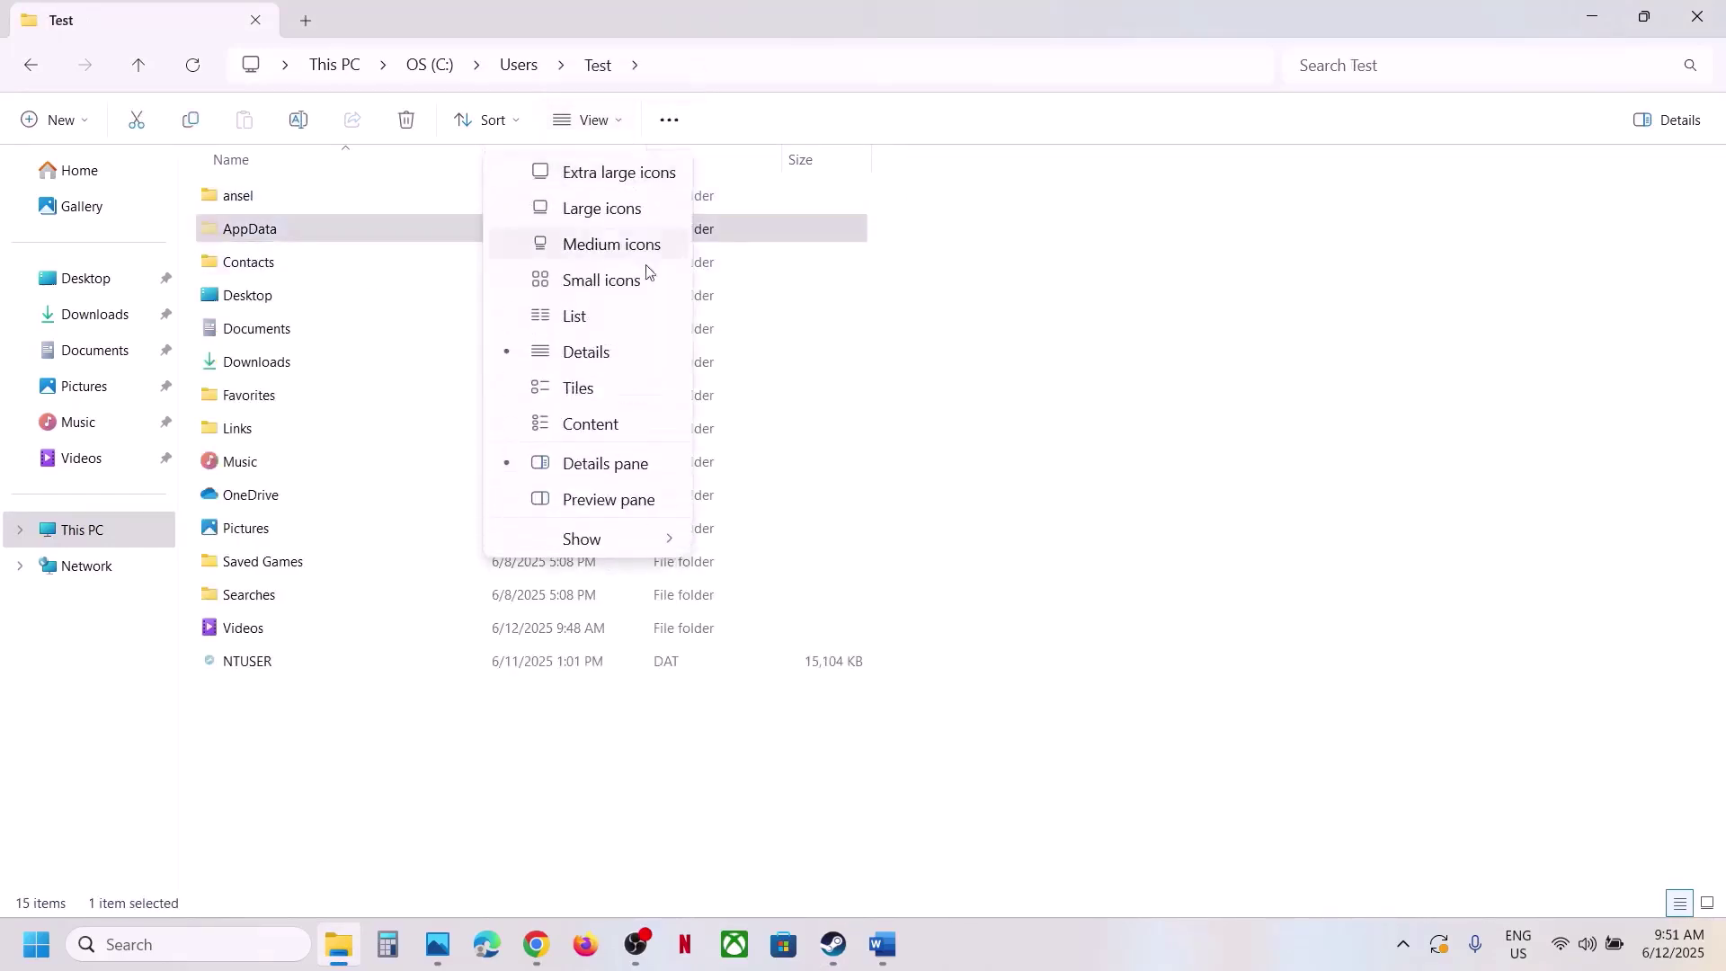
mouse_move(665, 540)
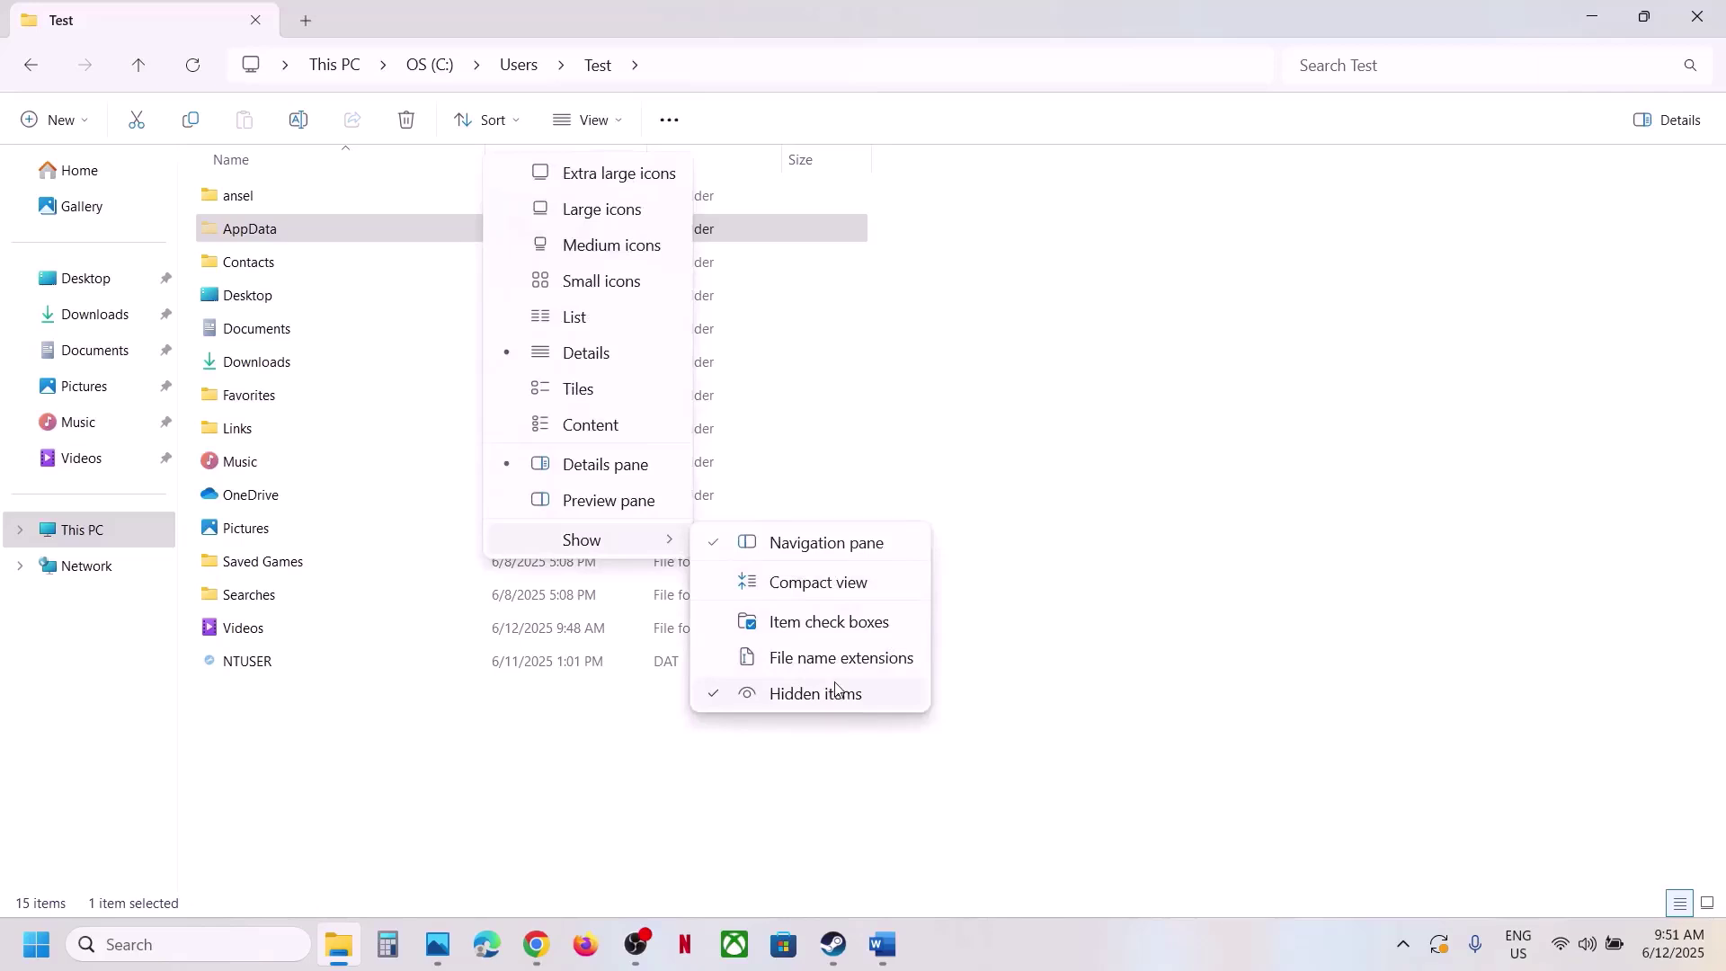
left_click(258, 205)
Open the game's Saved folder under AppData > Local > SB
double_click(278, 229)
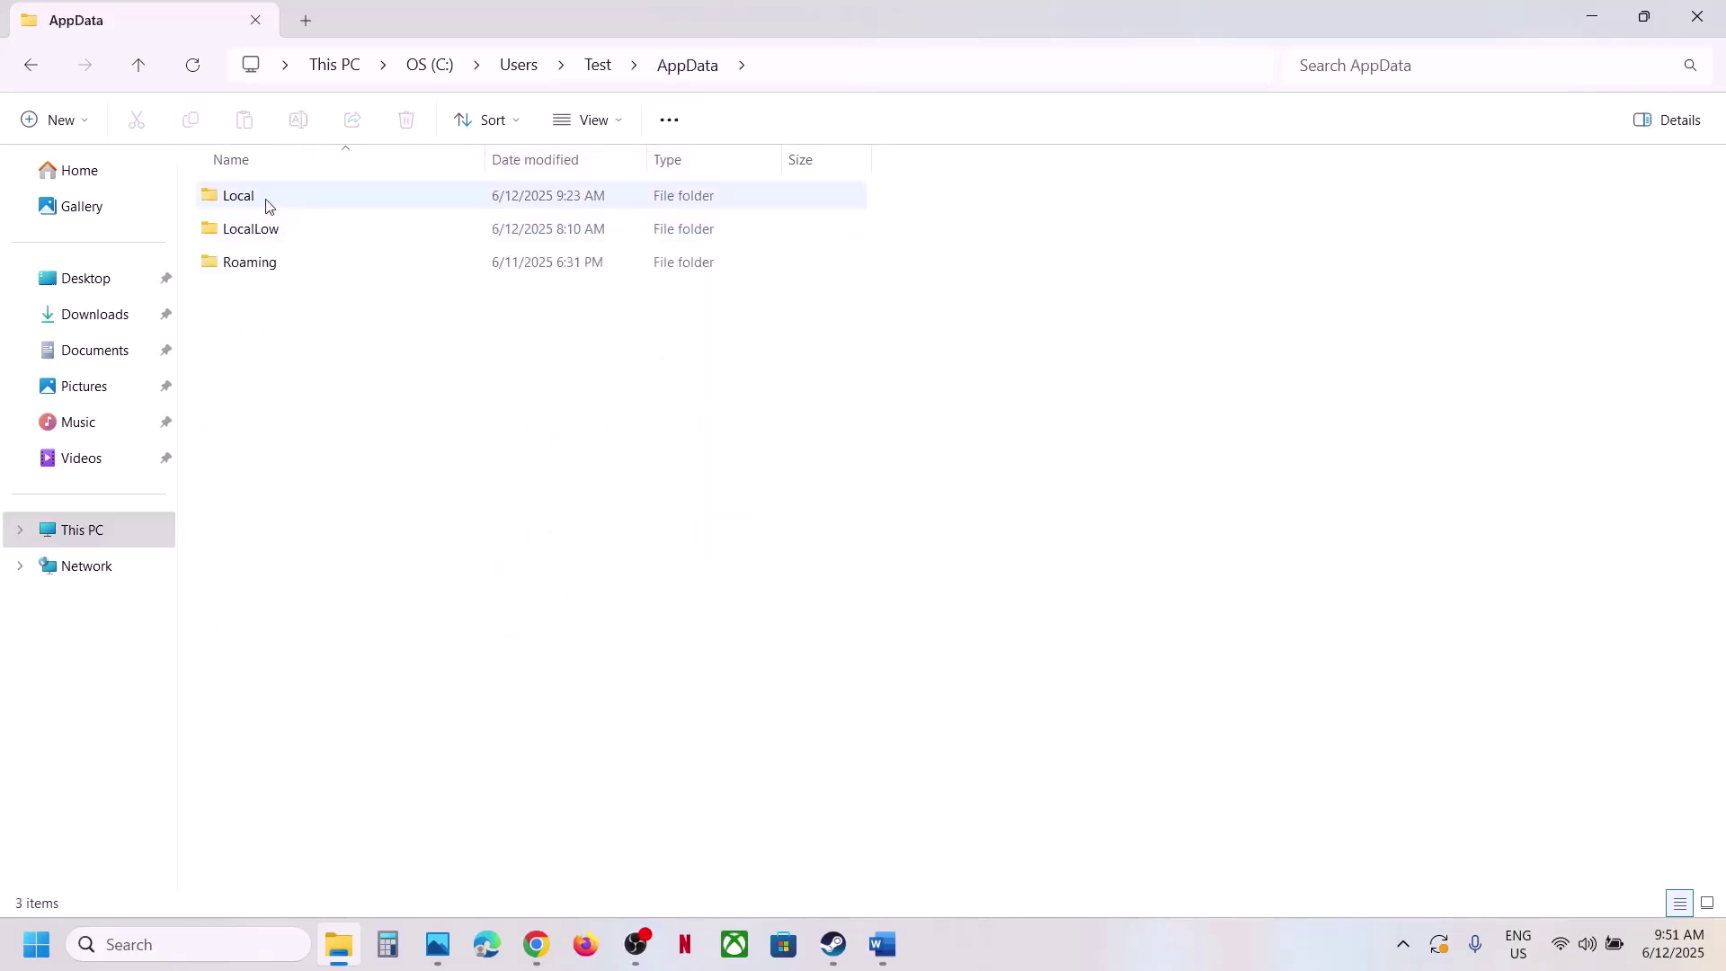
double_click(266, 198)
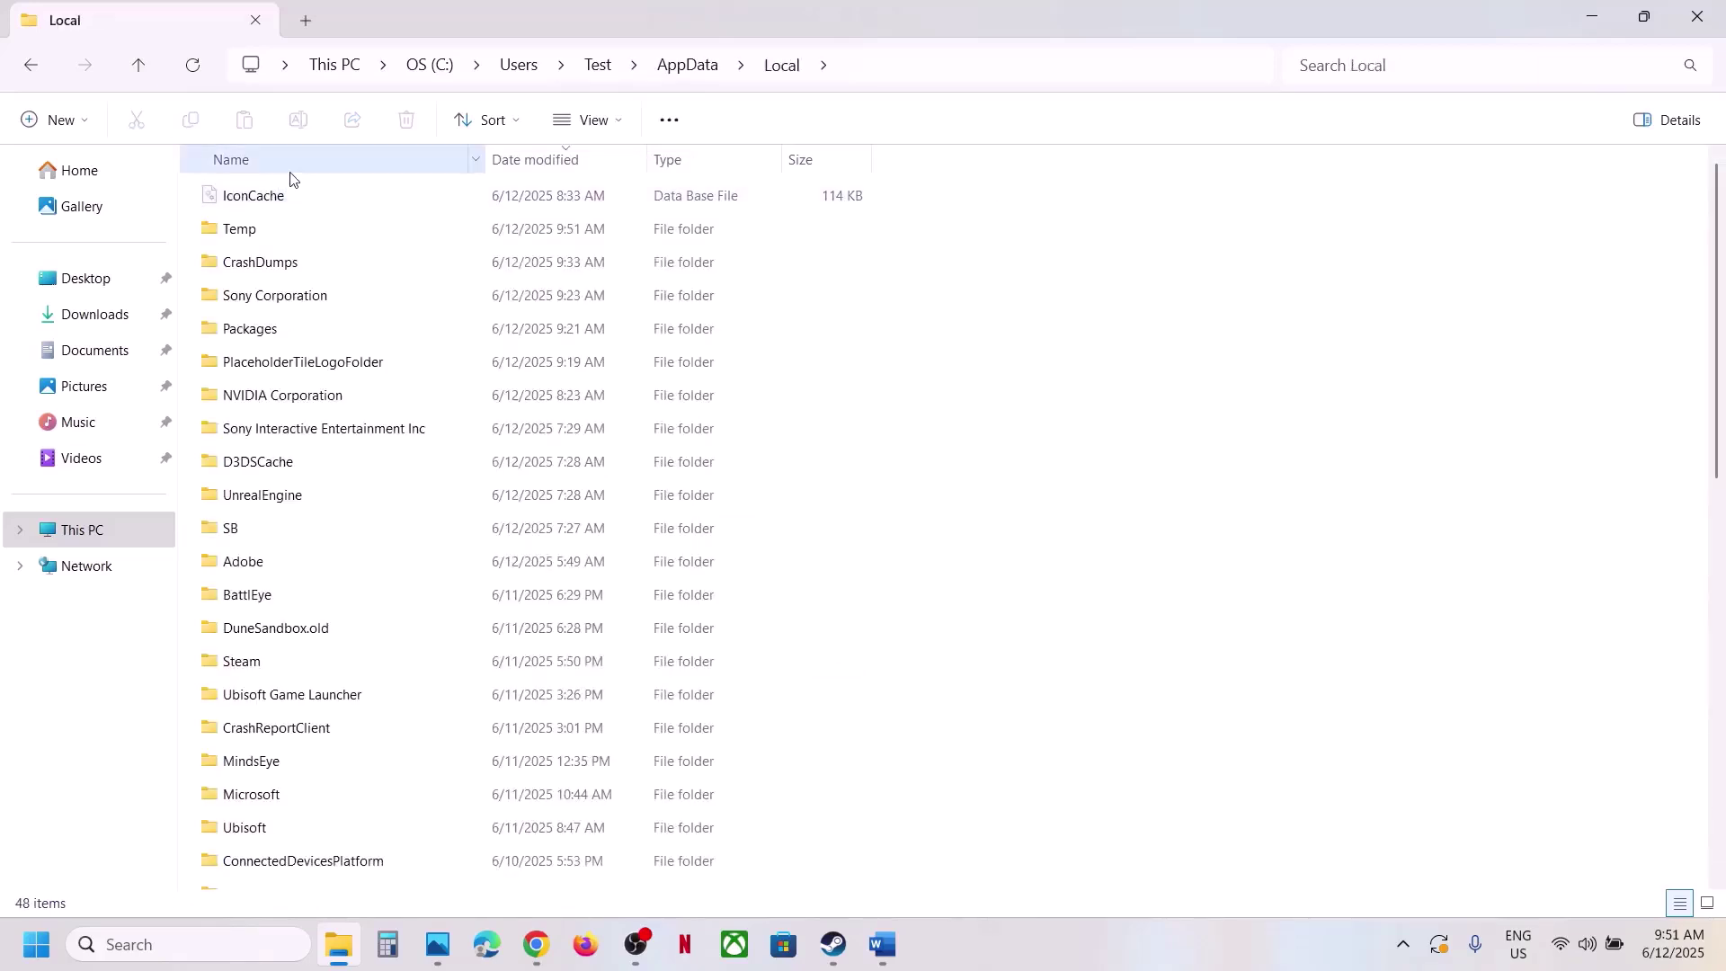
left_click(423, 533)
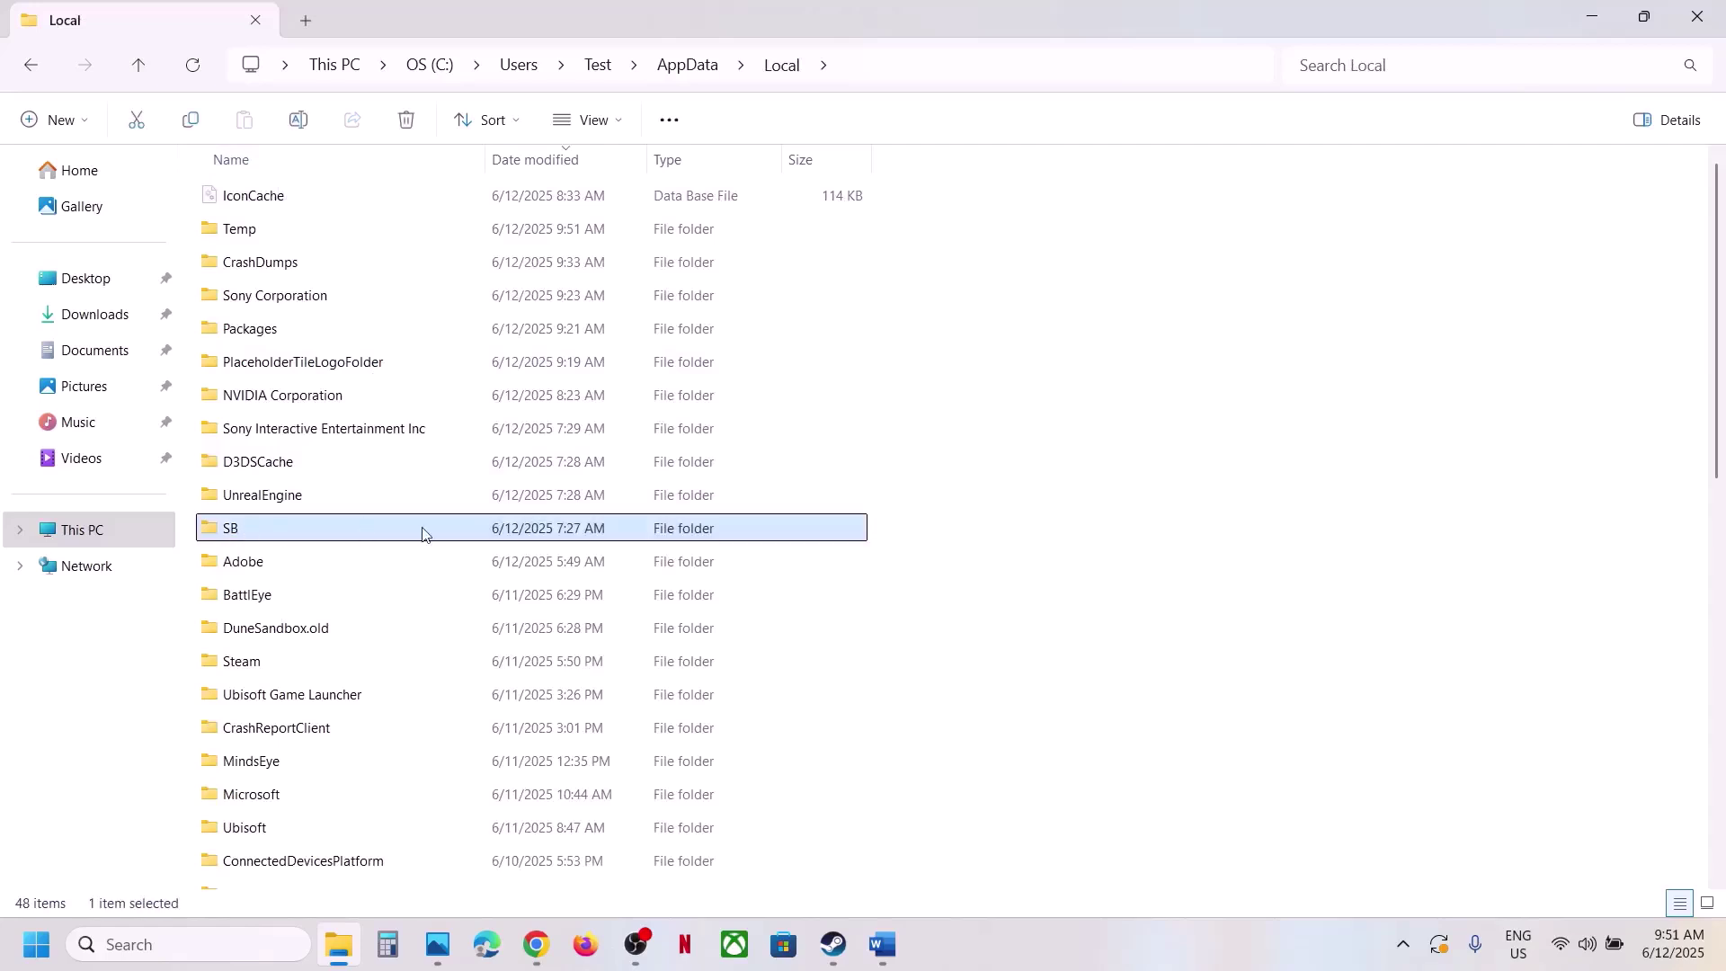
double_click(333, 536)
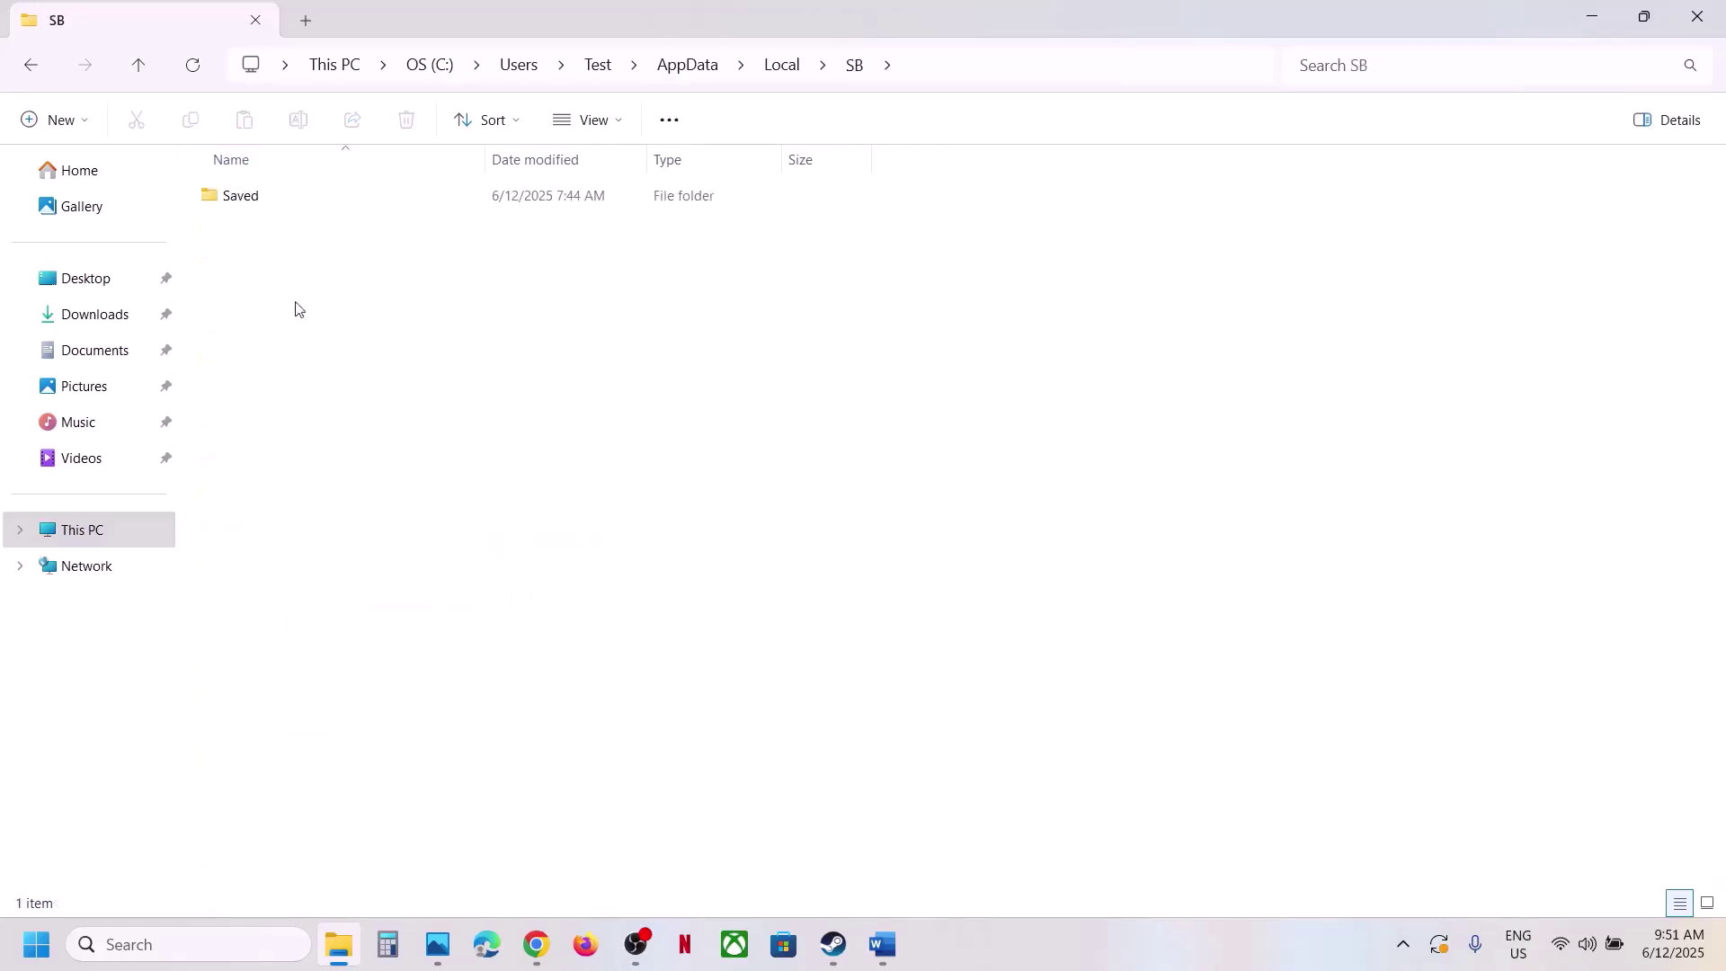
double_click(278, 197)
Copy the Config folder to the desktop as a backup and move the copy to the middle of the desktop
left_click(282, 199)
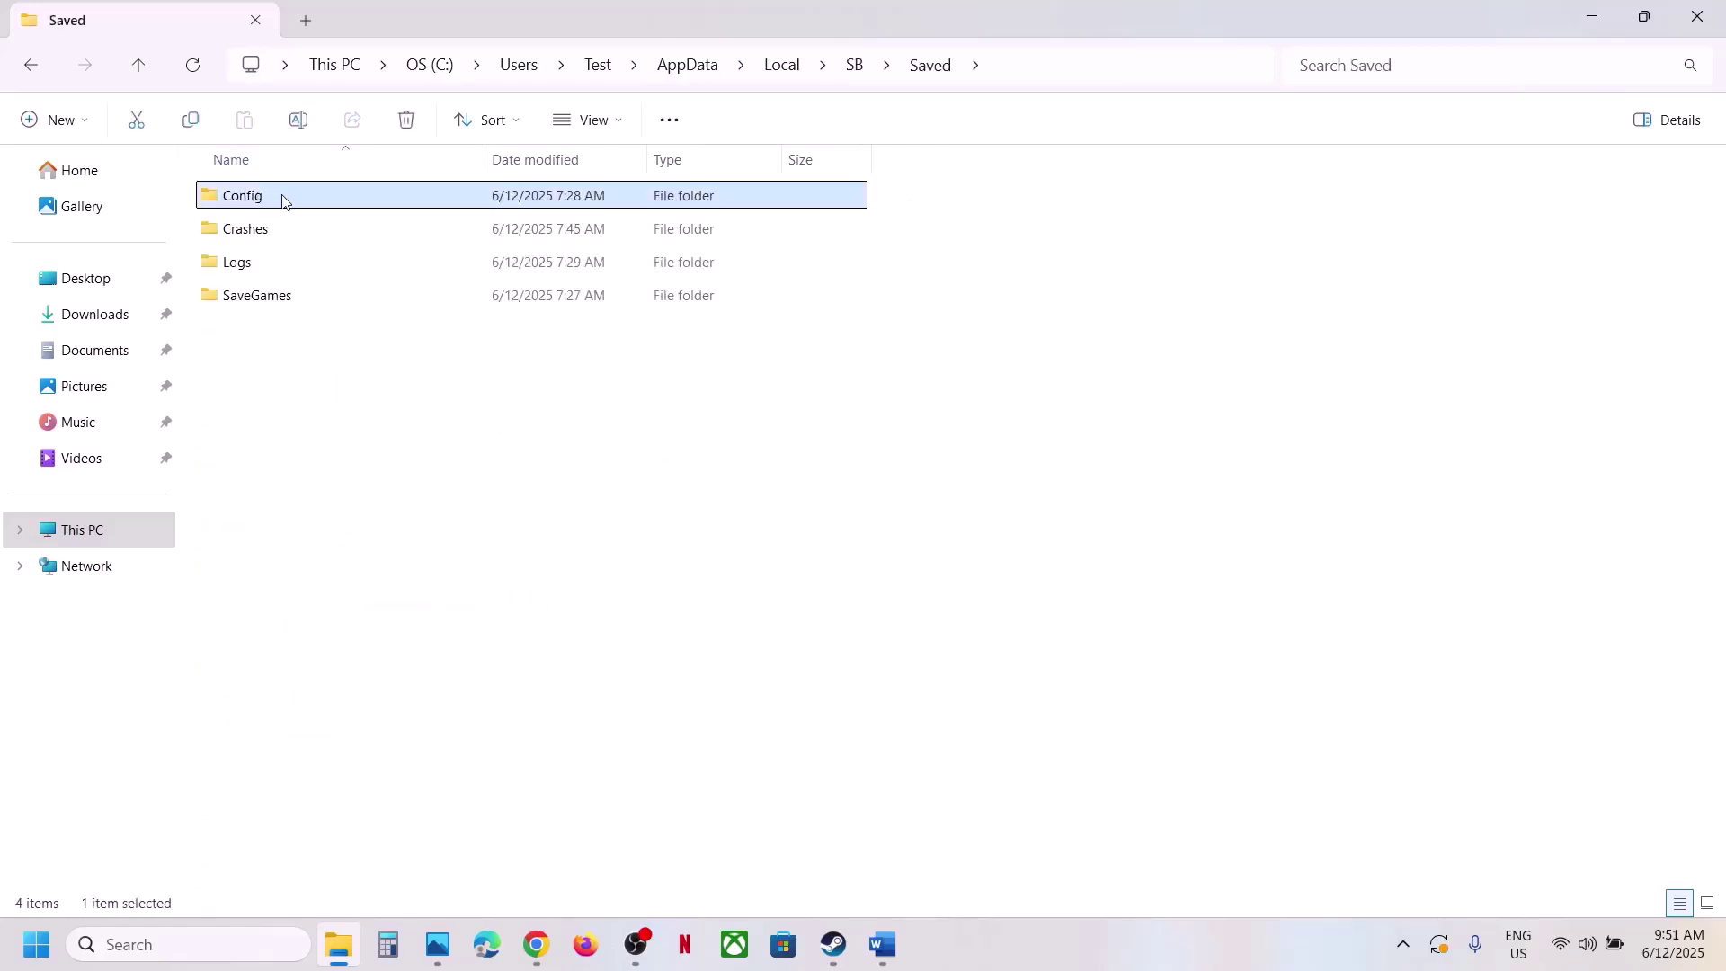
right_click(296, 200)
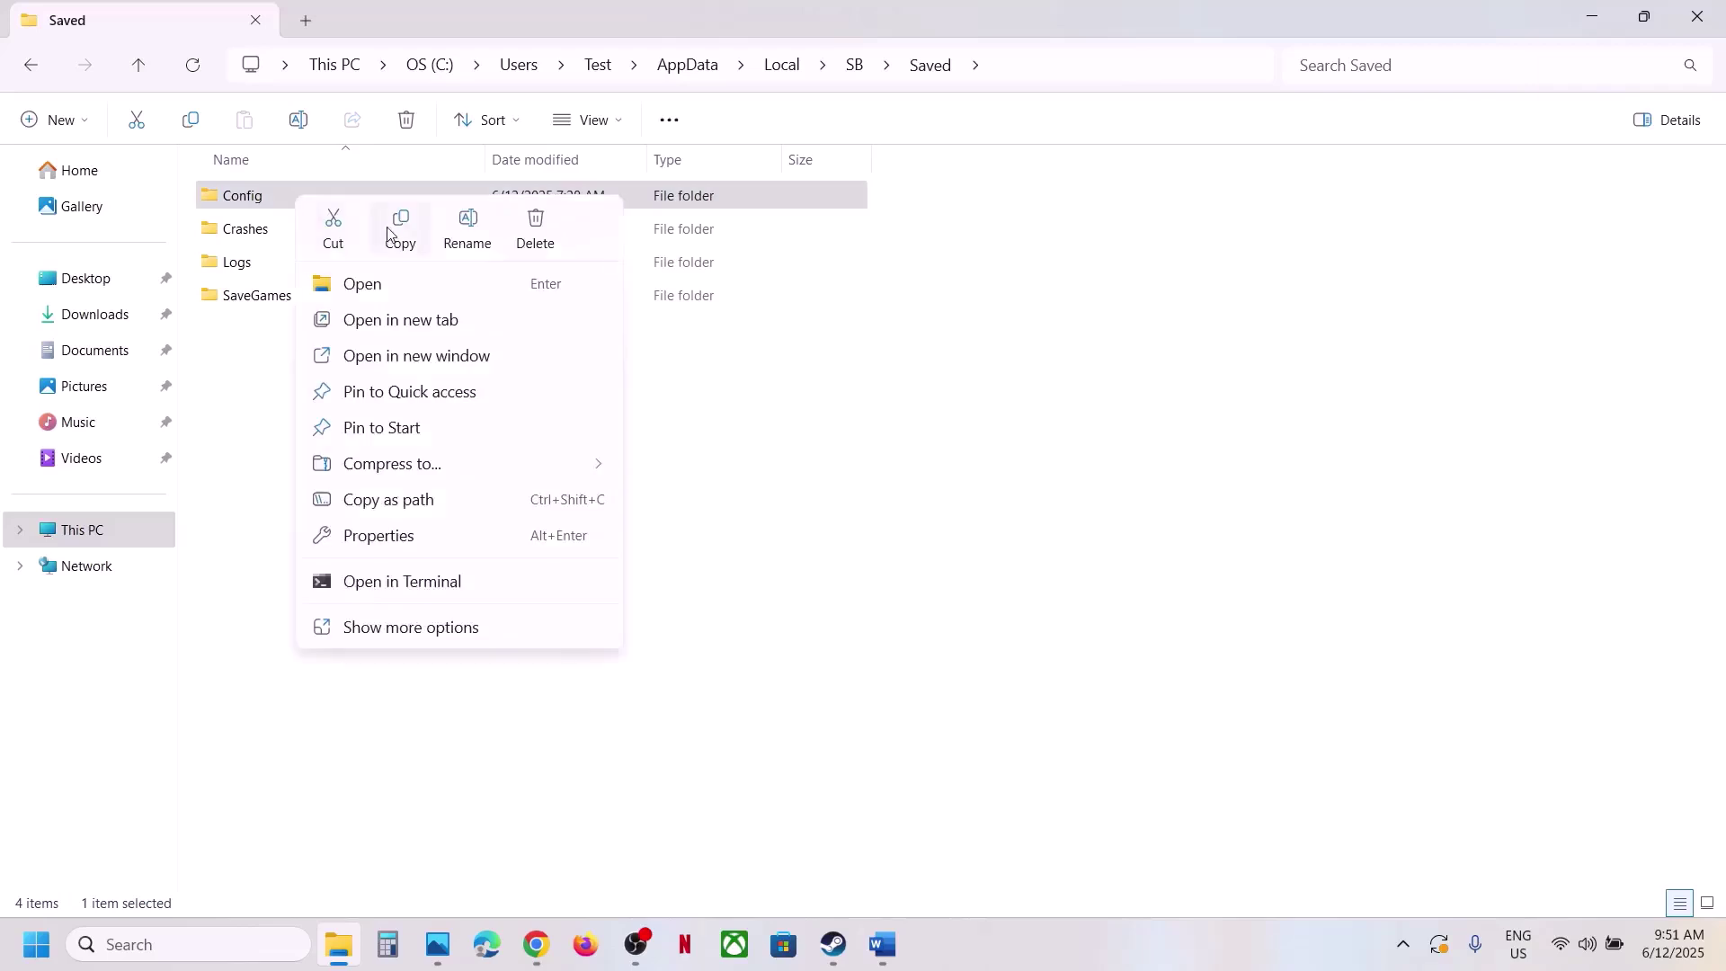
left_click(413, 226)
key("super+d")
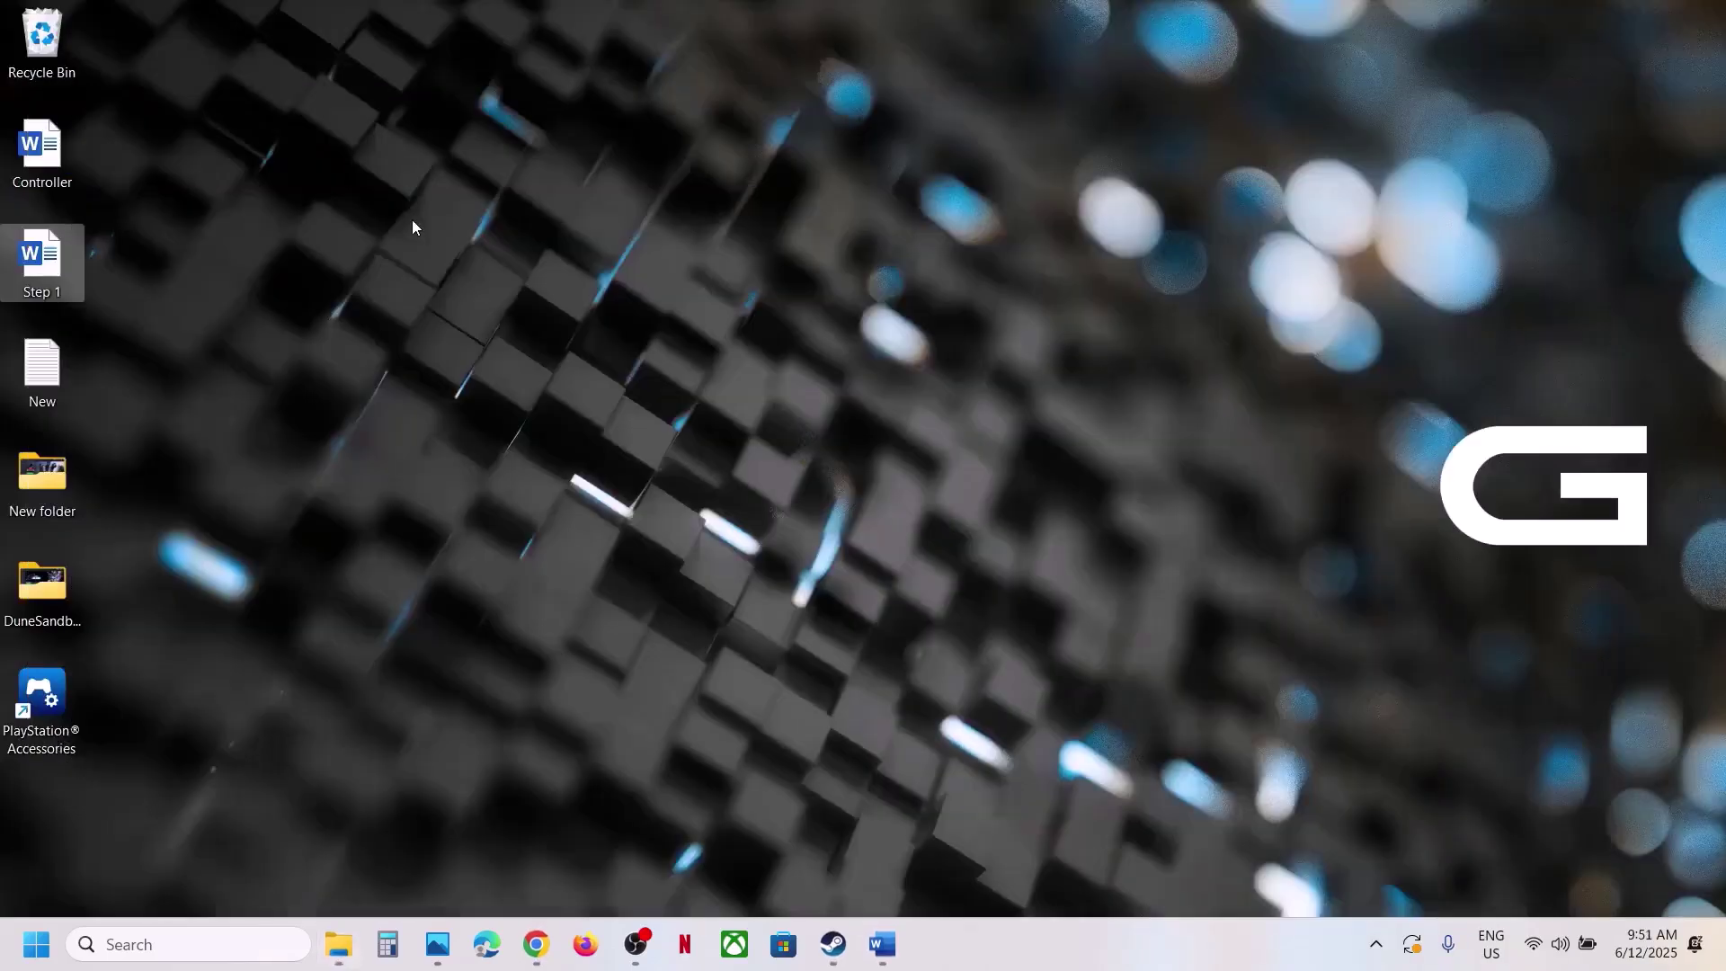
key("ctrl+v")
left_click_drag(40, 834, 775, 375)
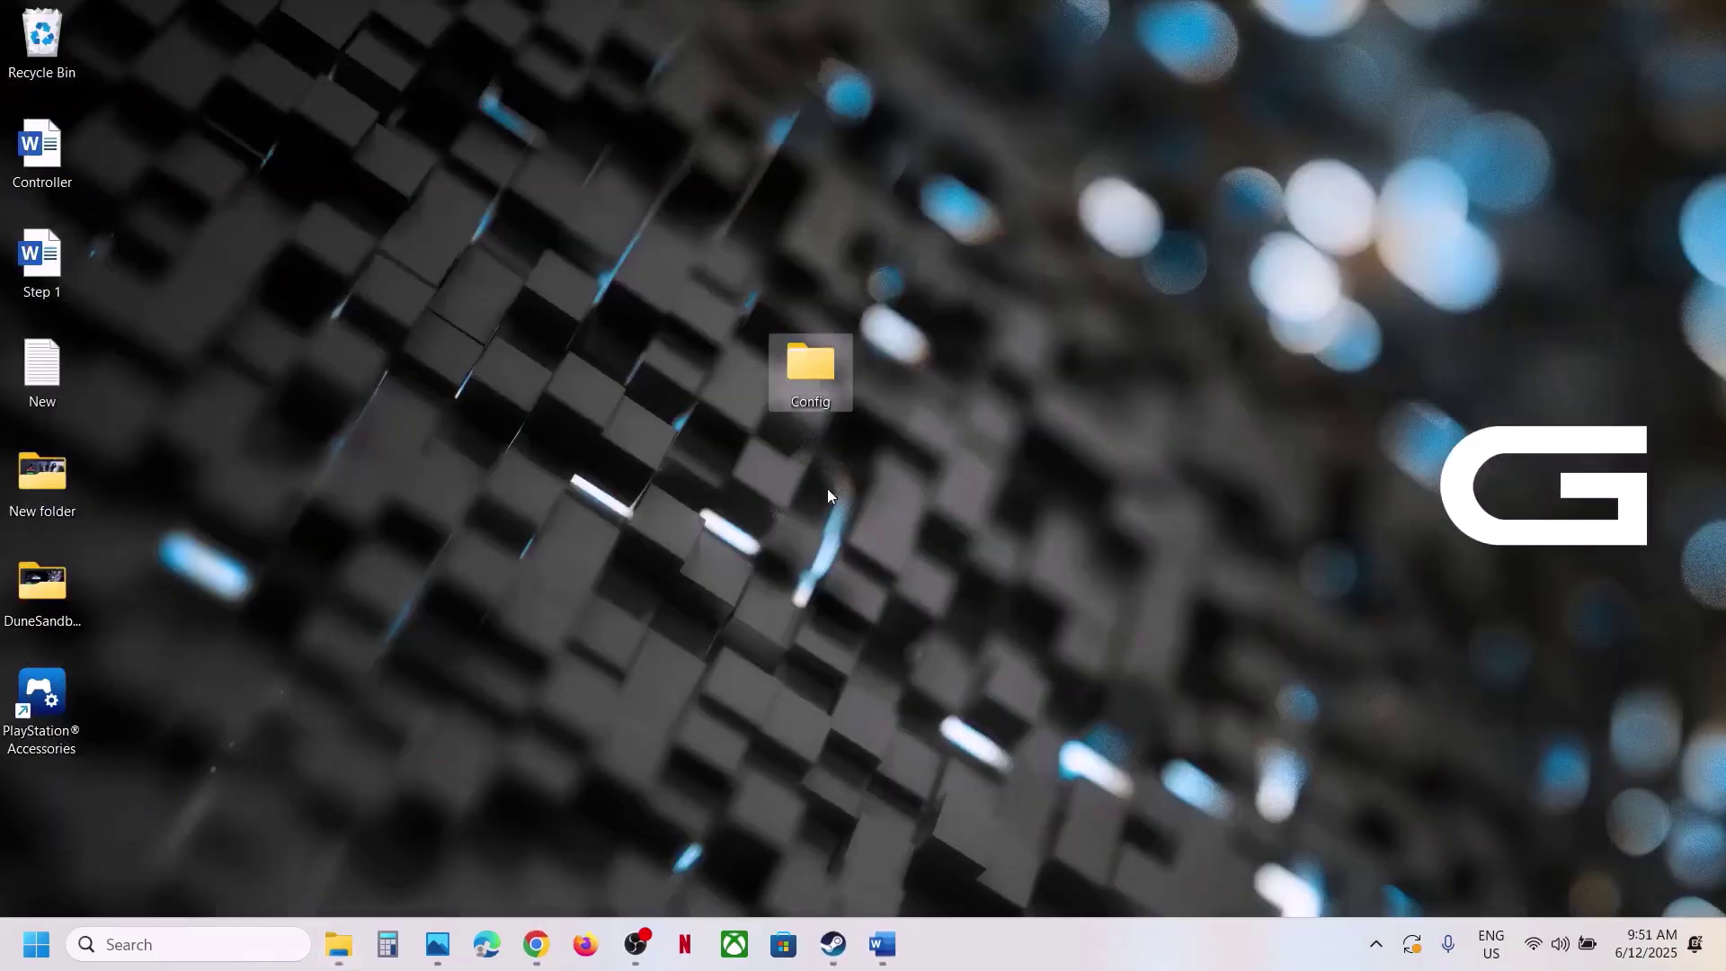
Delete the original Config folder from SB > Saved in File Explorer
left_click(337, 943)
right_click(236, 191)
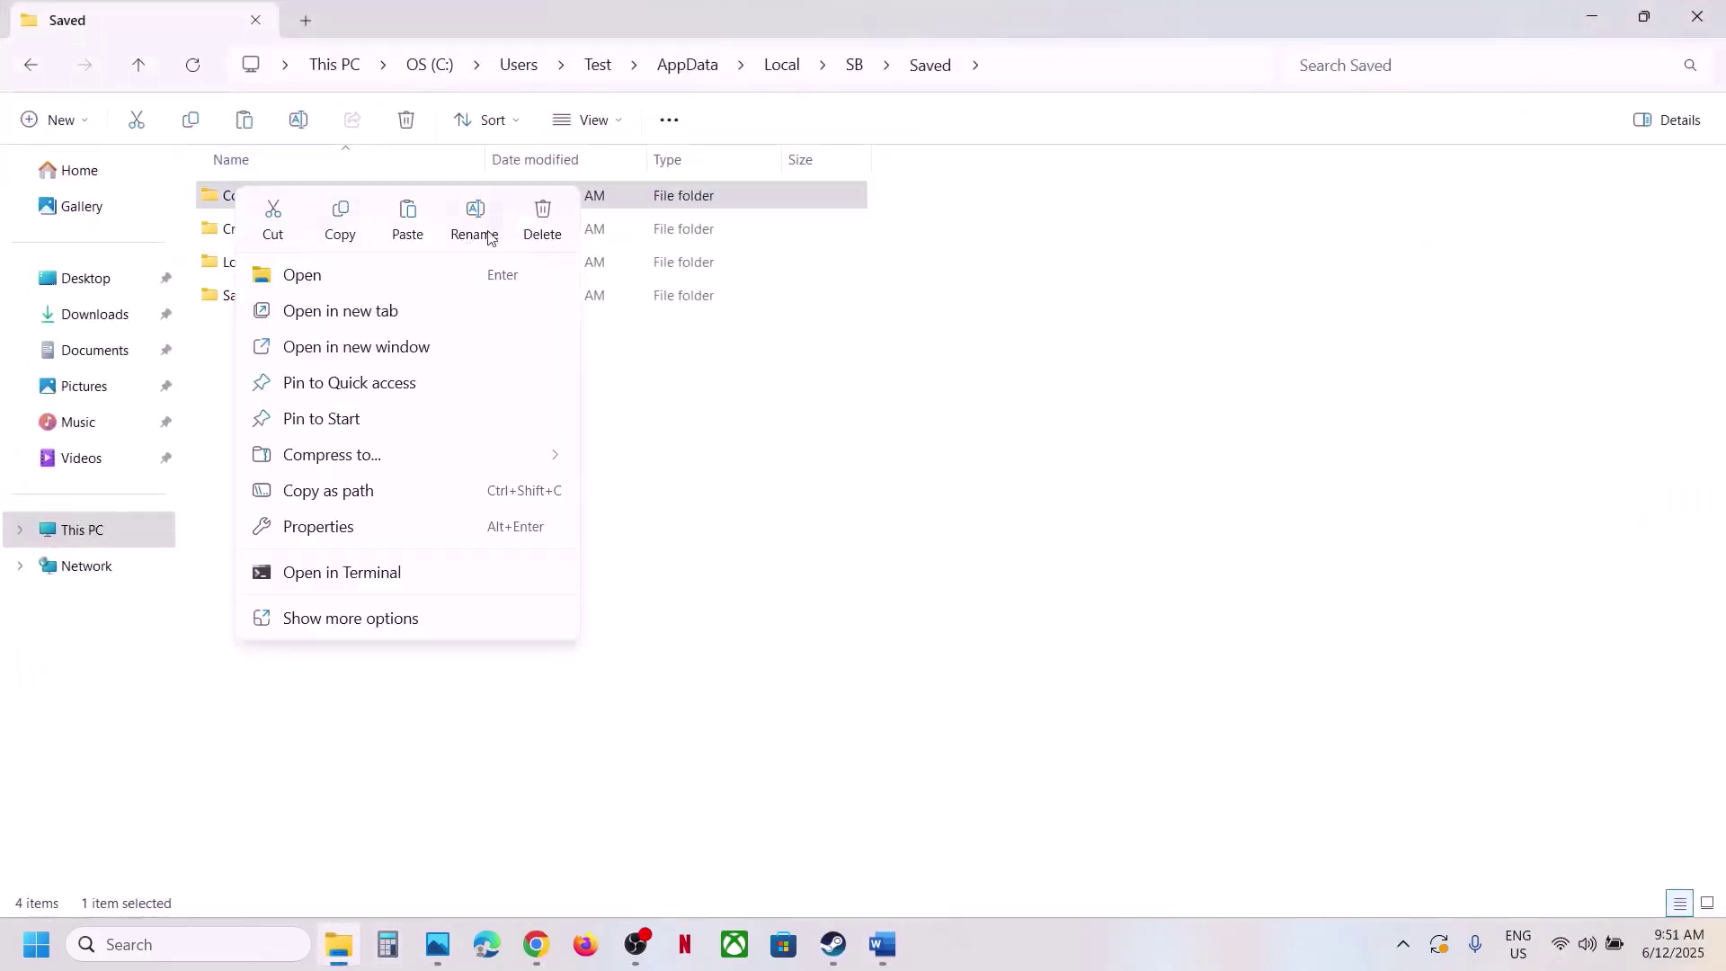
left_click(612, 585)
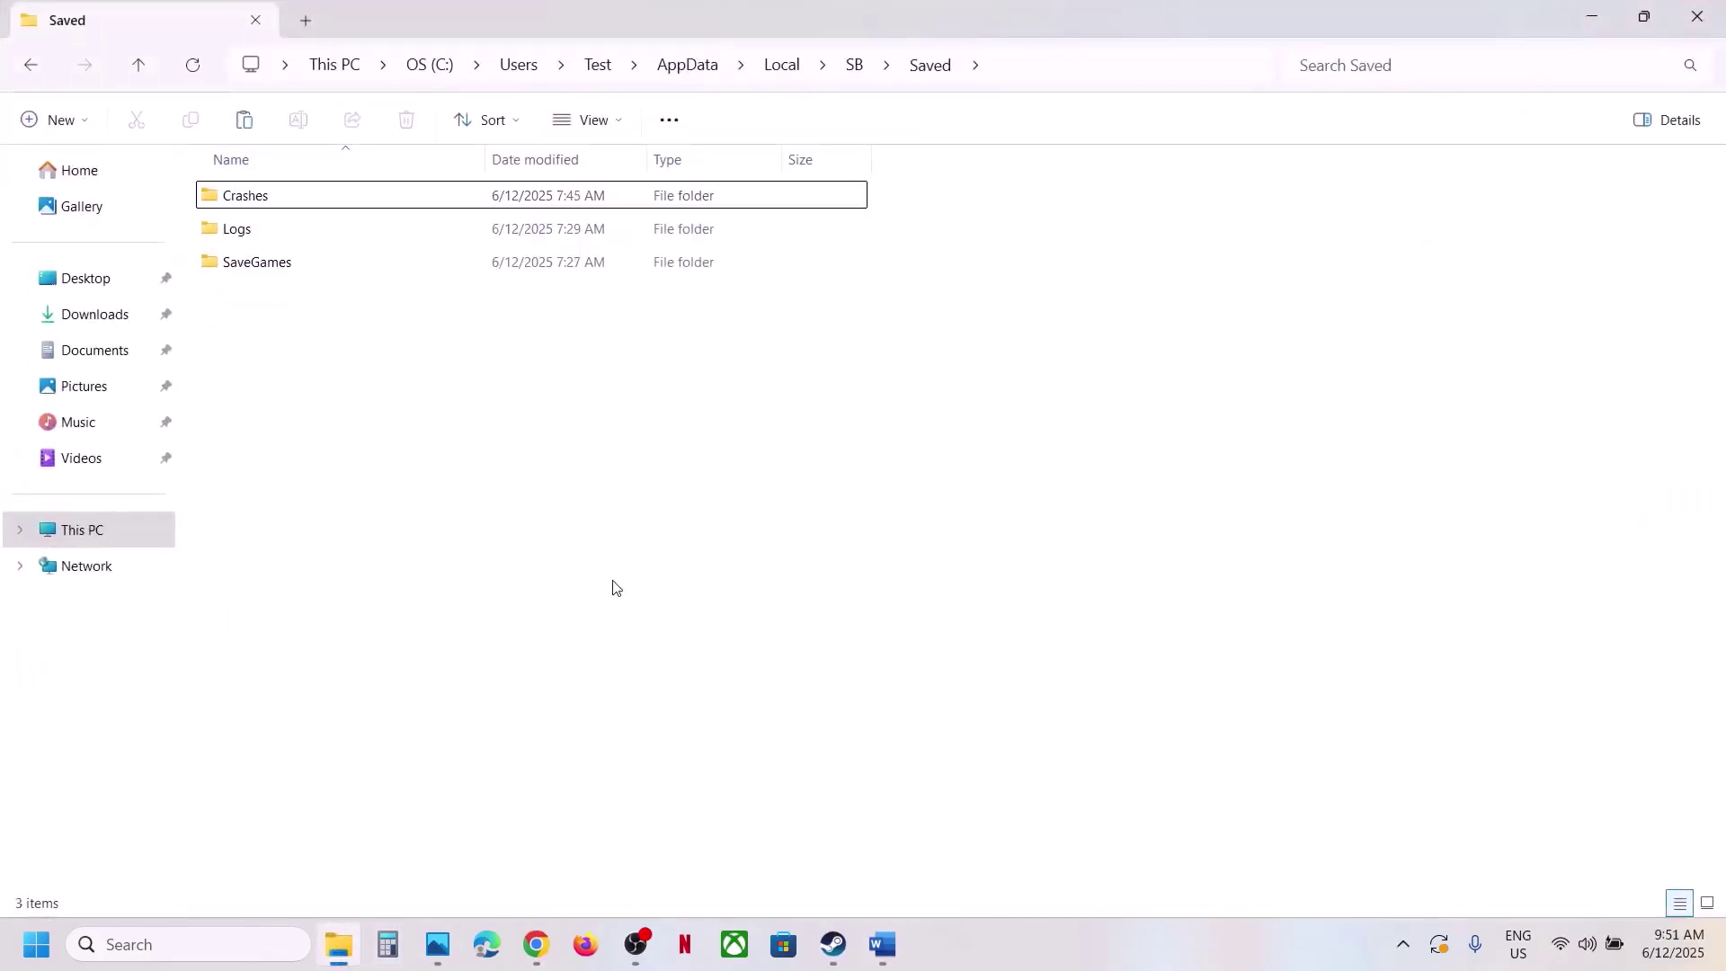
Return to the Step 1 Word document and highlight "Rename the save game files" in Step 7
left_click(819, 960)
left_click(881, 944)
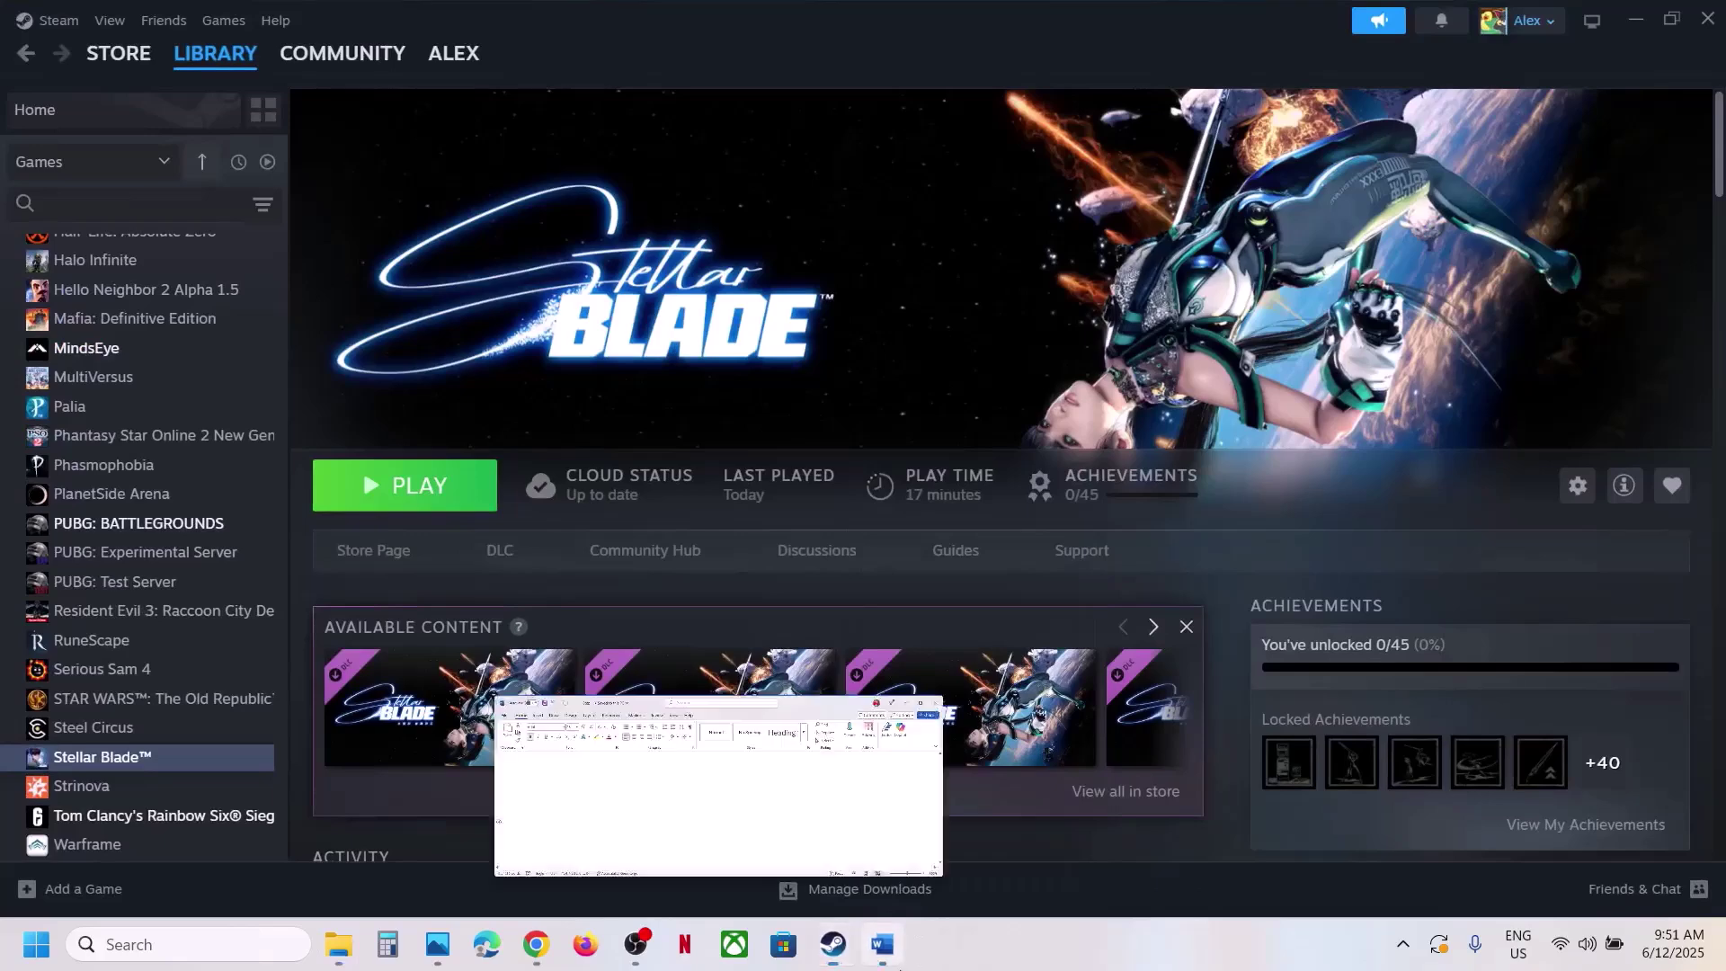
scroll(344, 629, "down", 1)
left_click_drag(250, 593, 1009, 592)
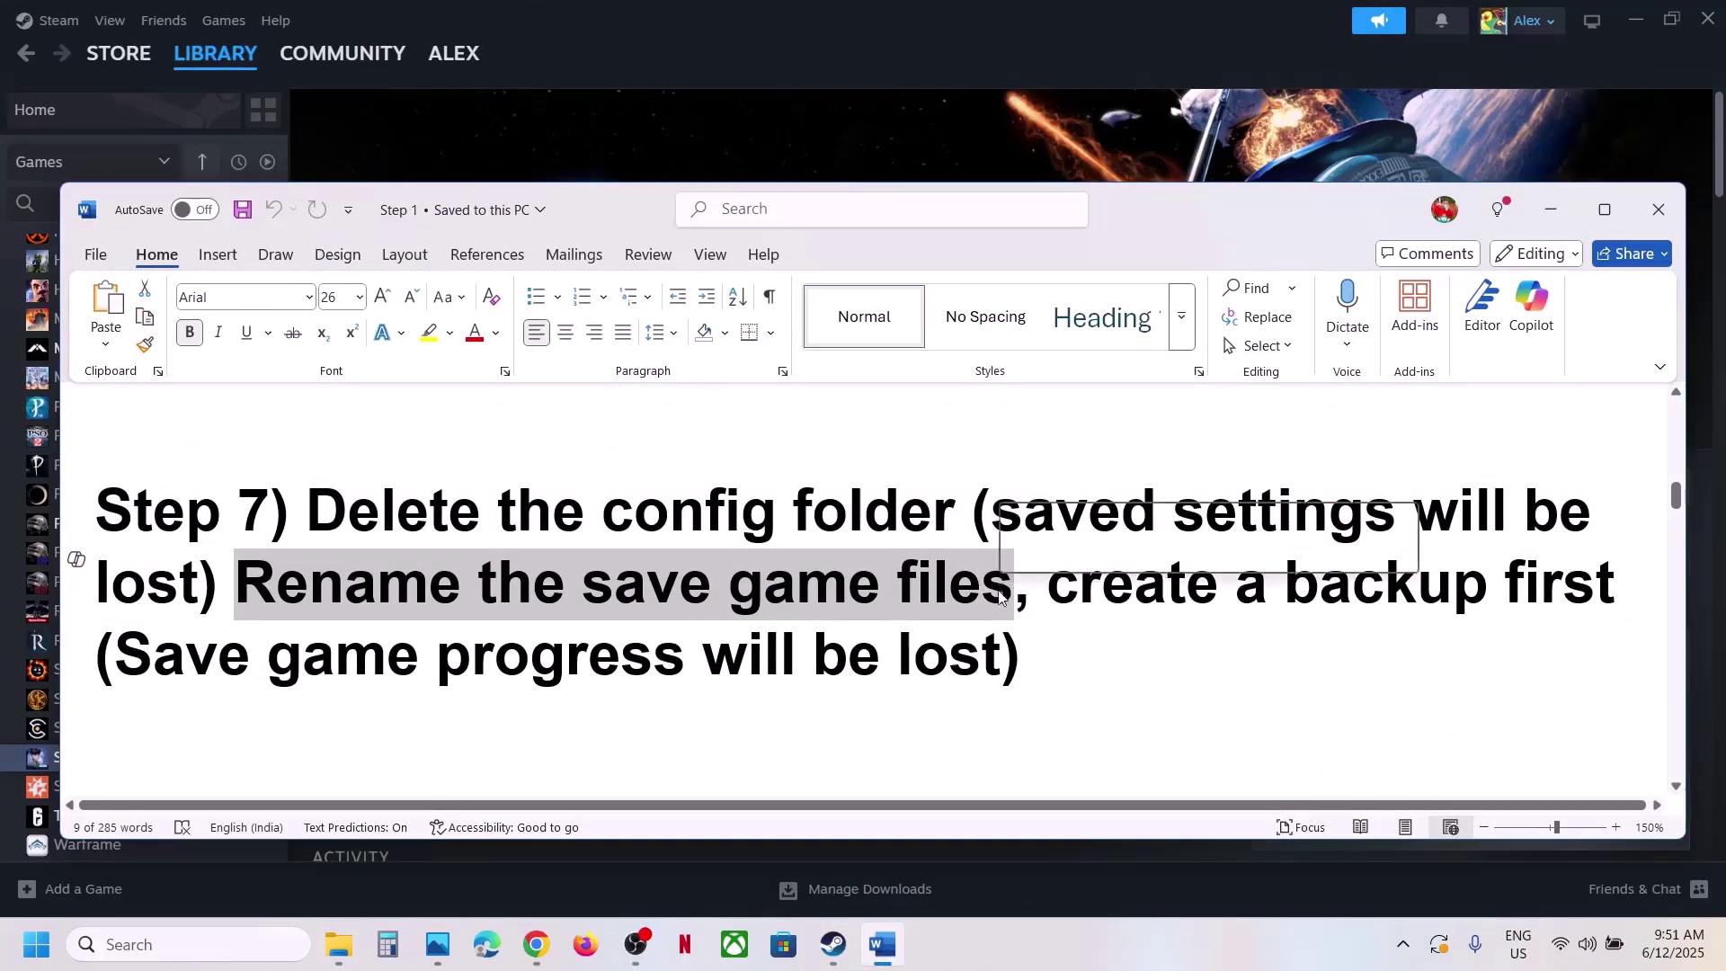
Highlight the progress-loss and backup notes in Step 7, and select the SB folder under AppData > Local in File Explorer
left_click_drag(126, 641, 967, 653)
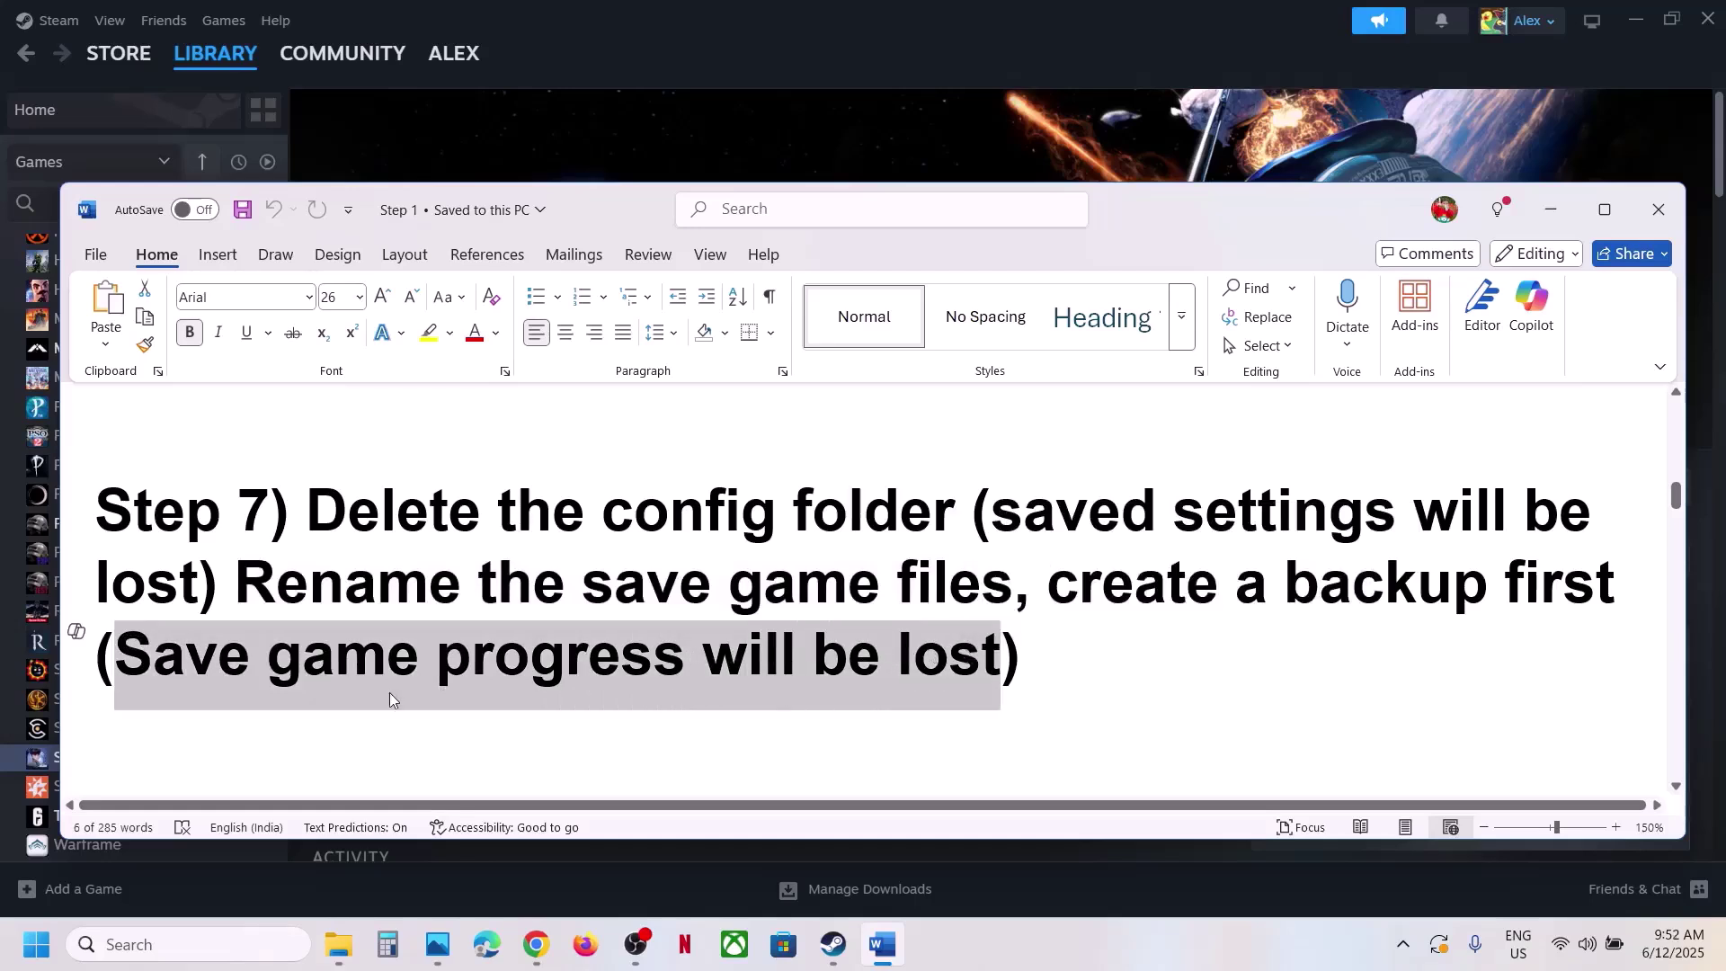
left_click_drag(1056, 594, 1632, 589)
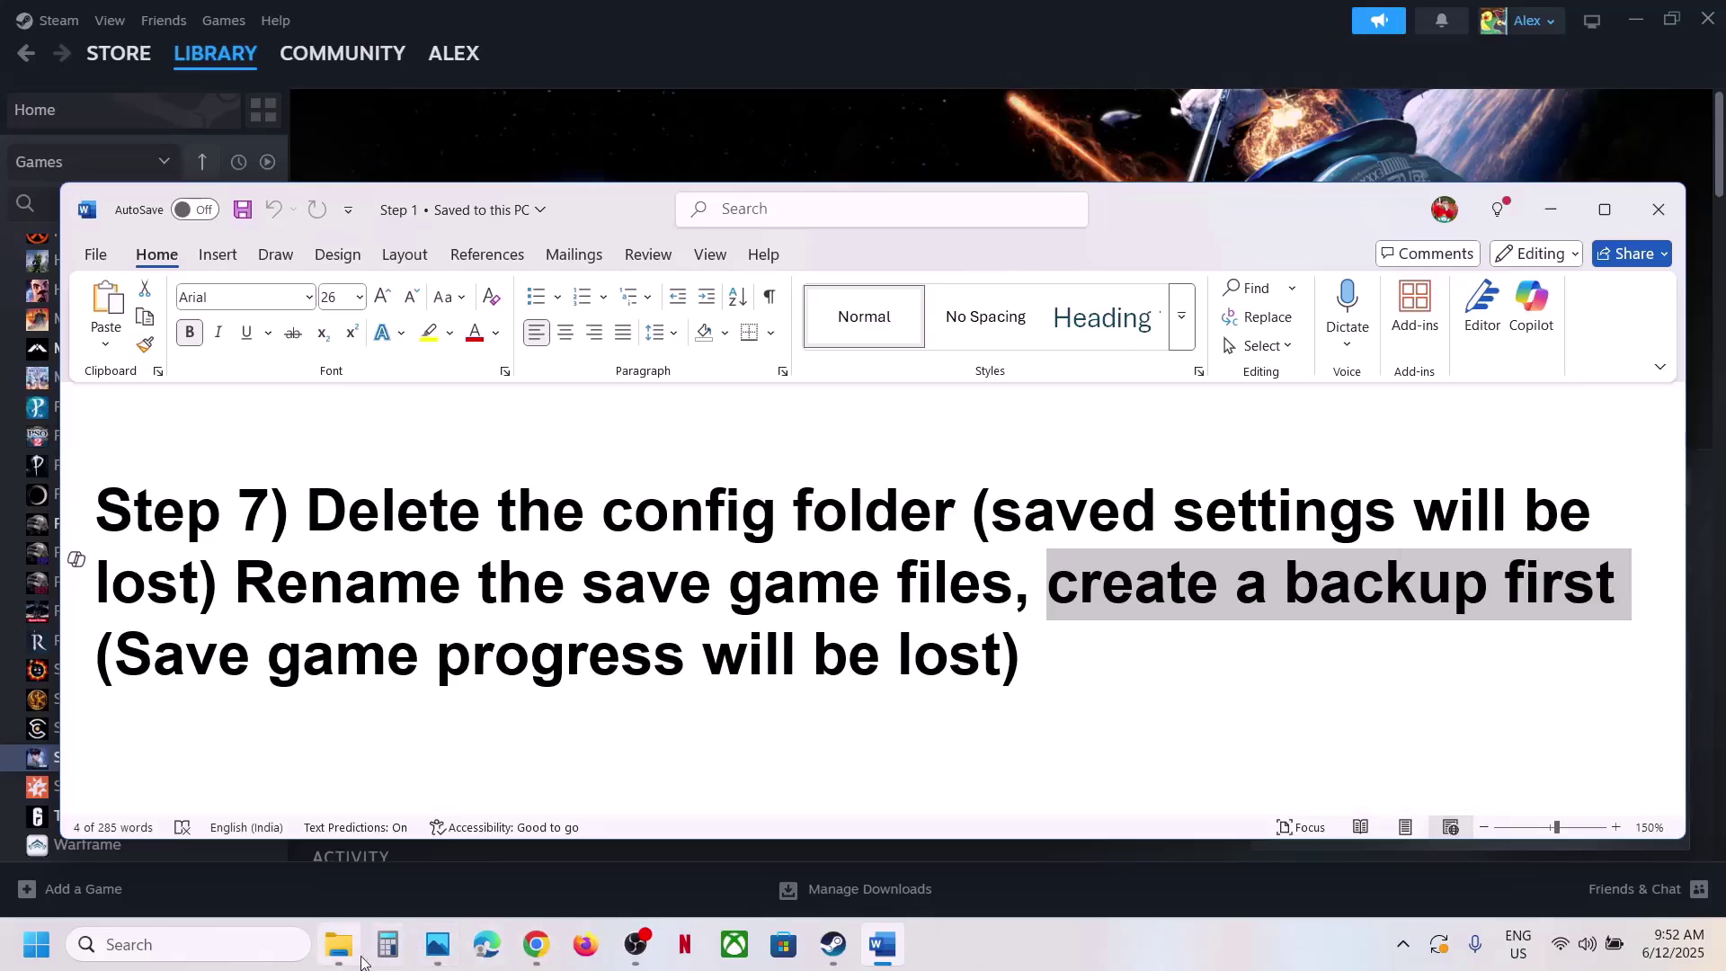
left_click(338, 943)
left_click(141, 70)
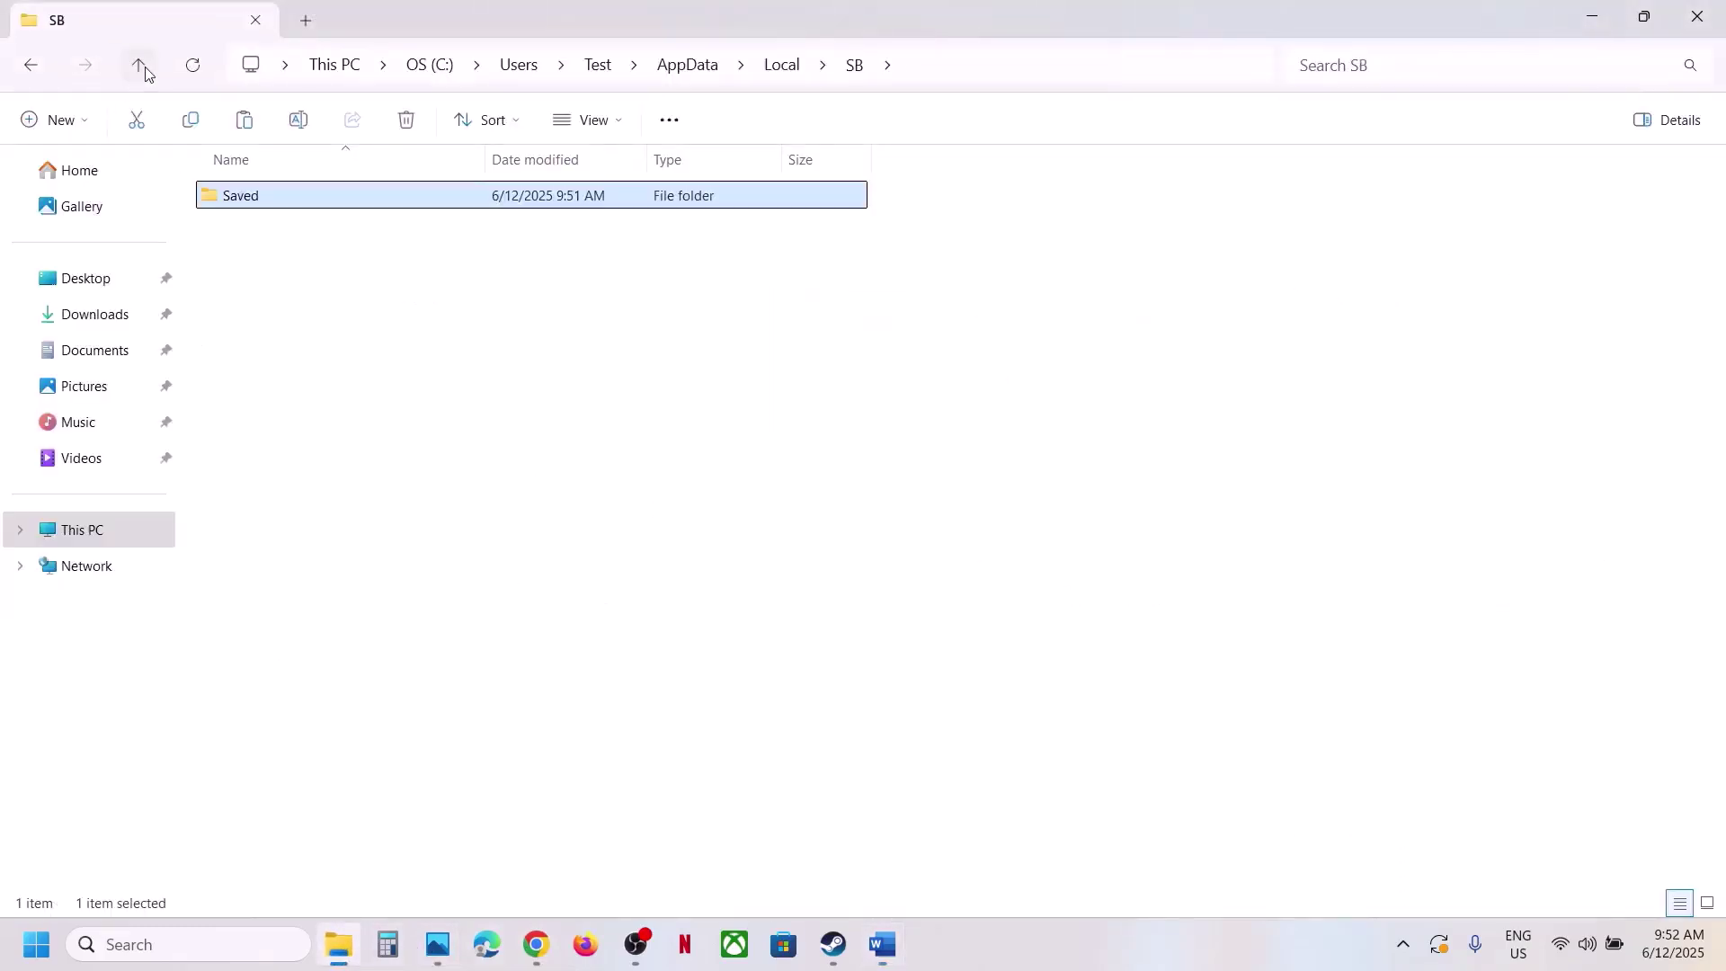
left_click(142, 67)
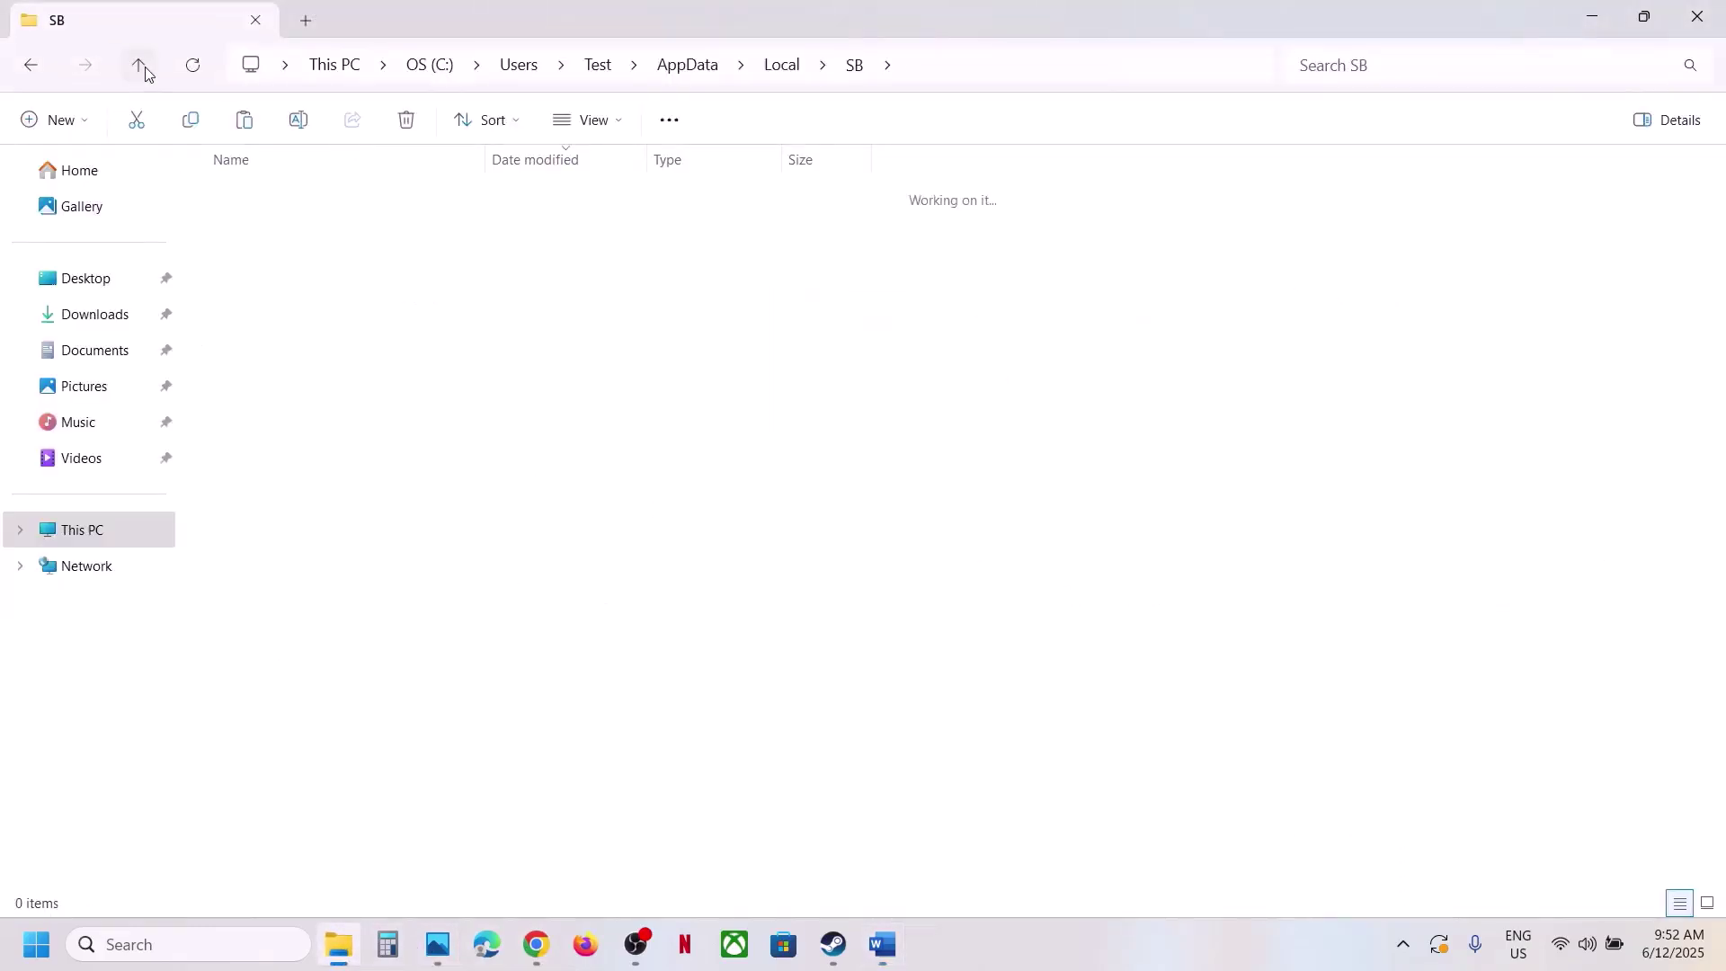
left_click(941, 63)
left_click(253, 535)
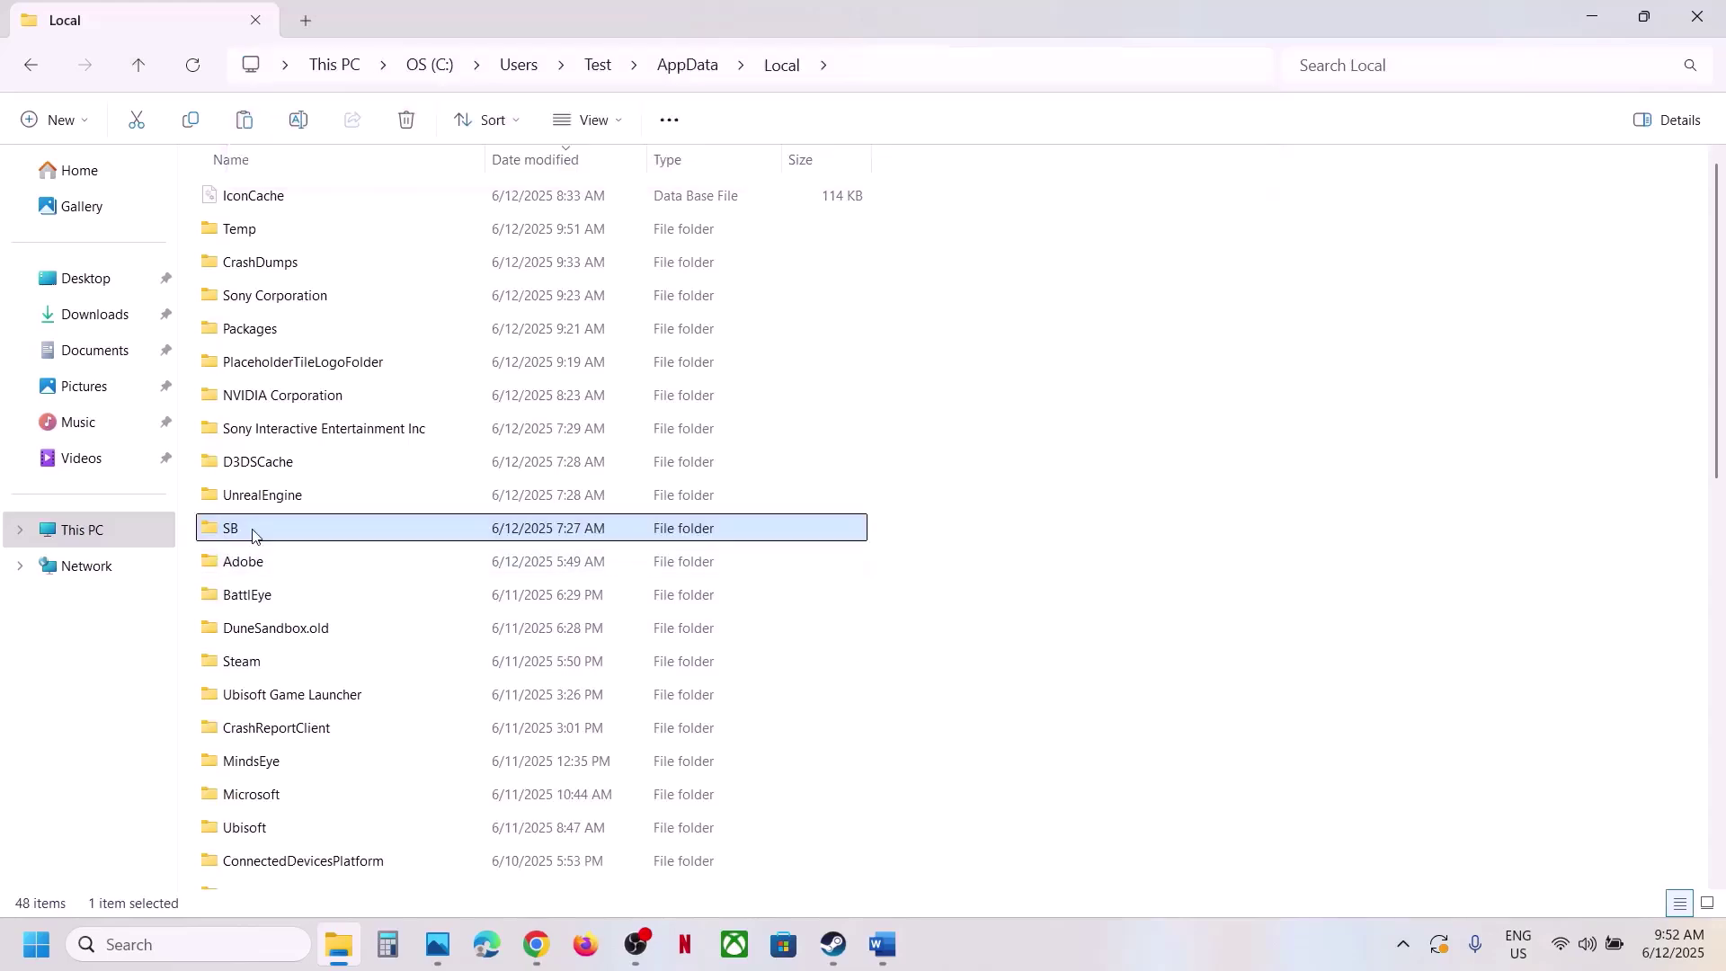
Copy the SB folder to the desktop as a backup and place the copy beside the Config folder
right_click(255, 538)
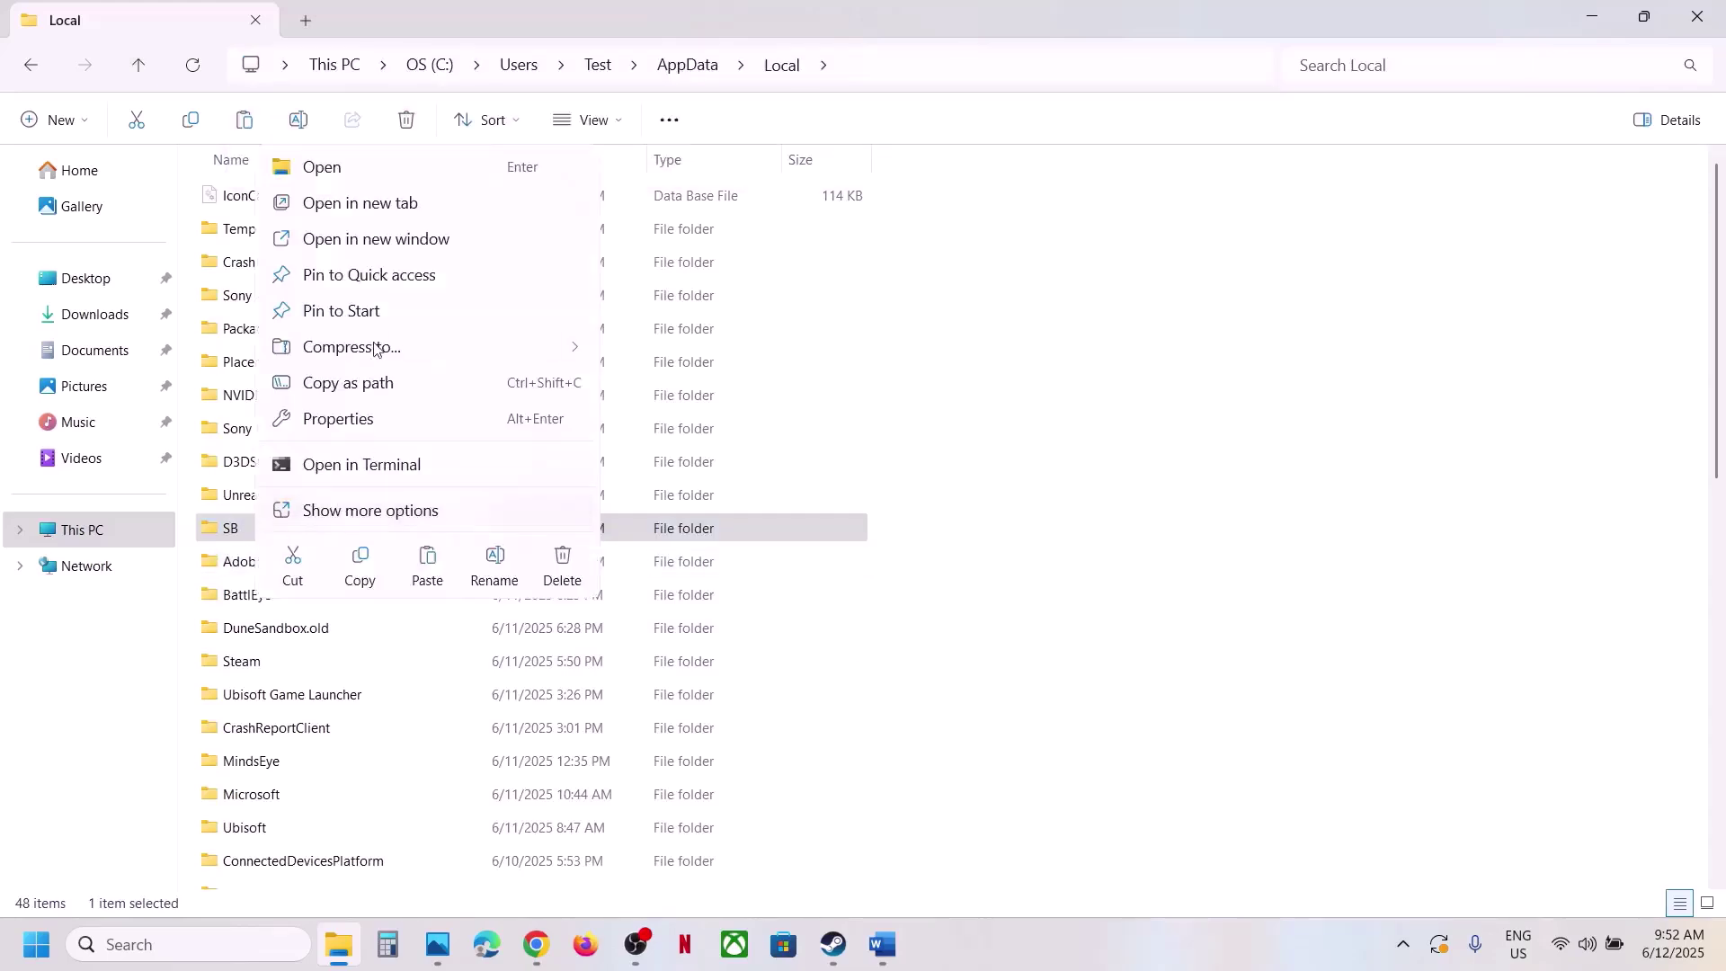
left_click(358, 583)
key("super+d")
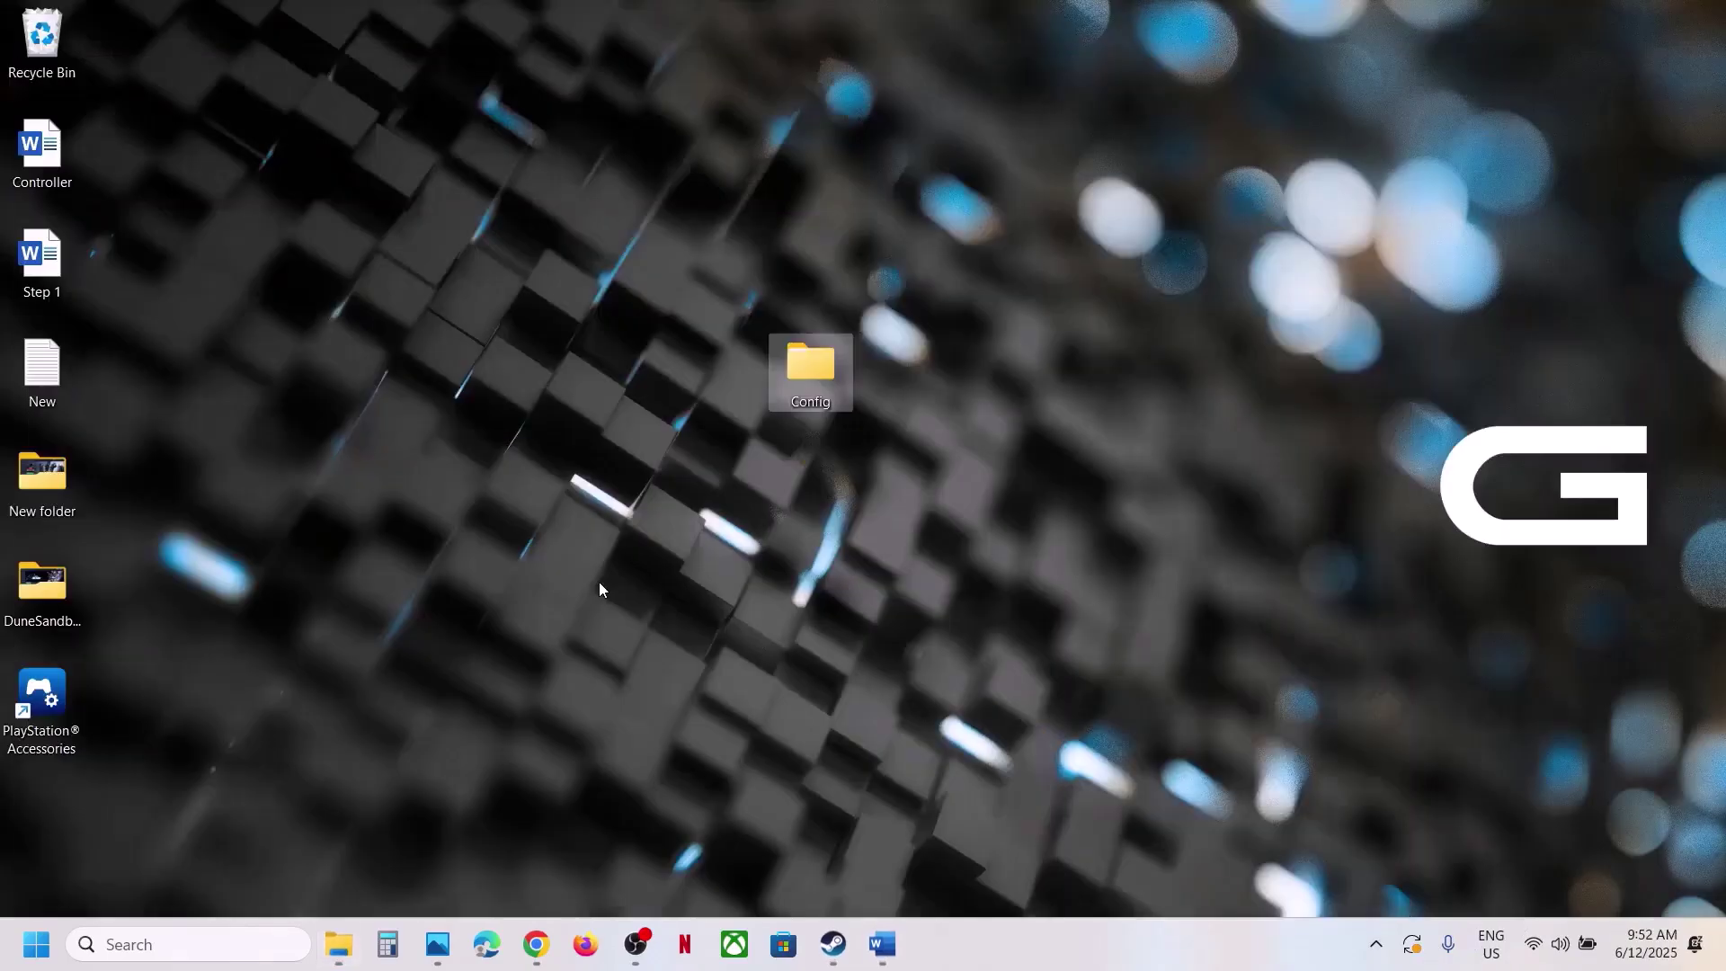
key("ctrl+v")
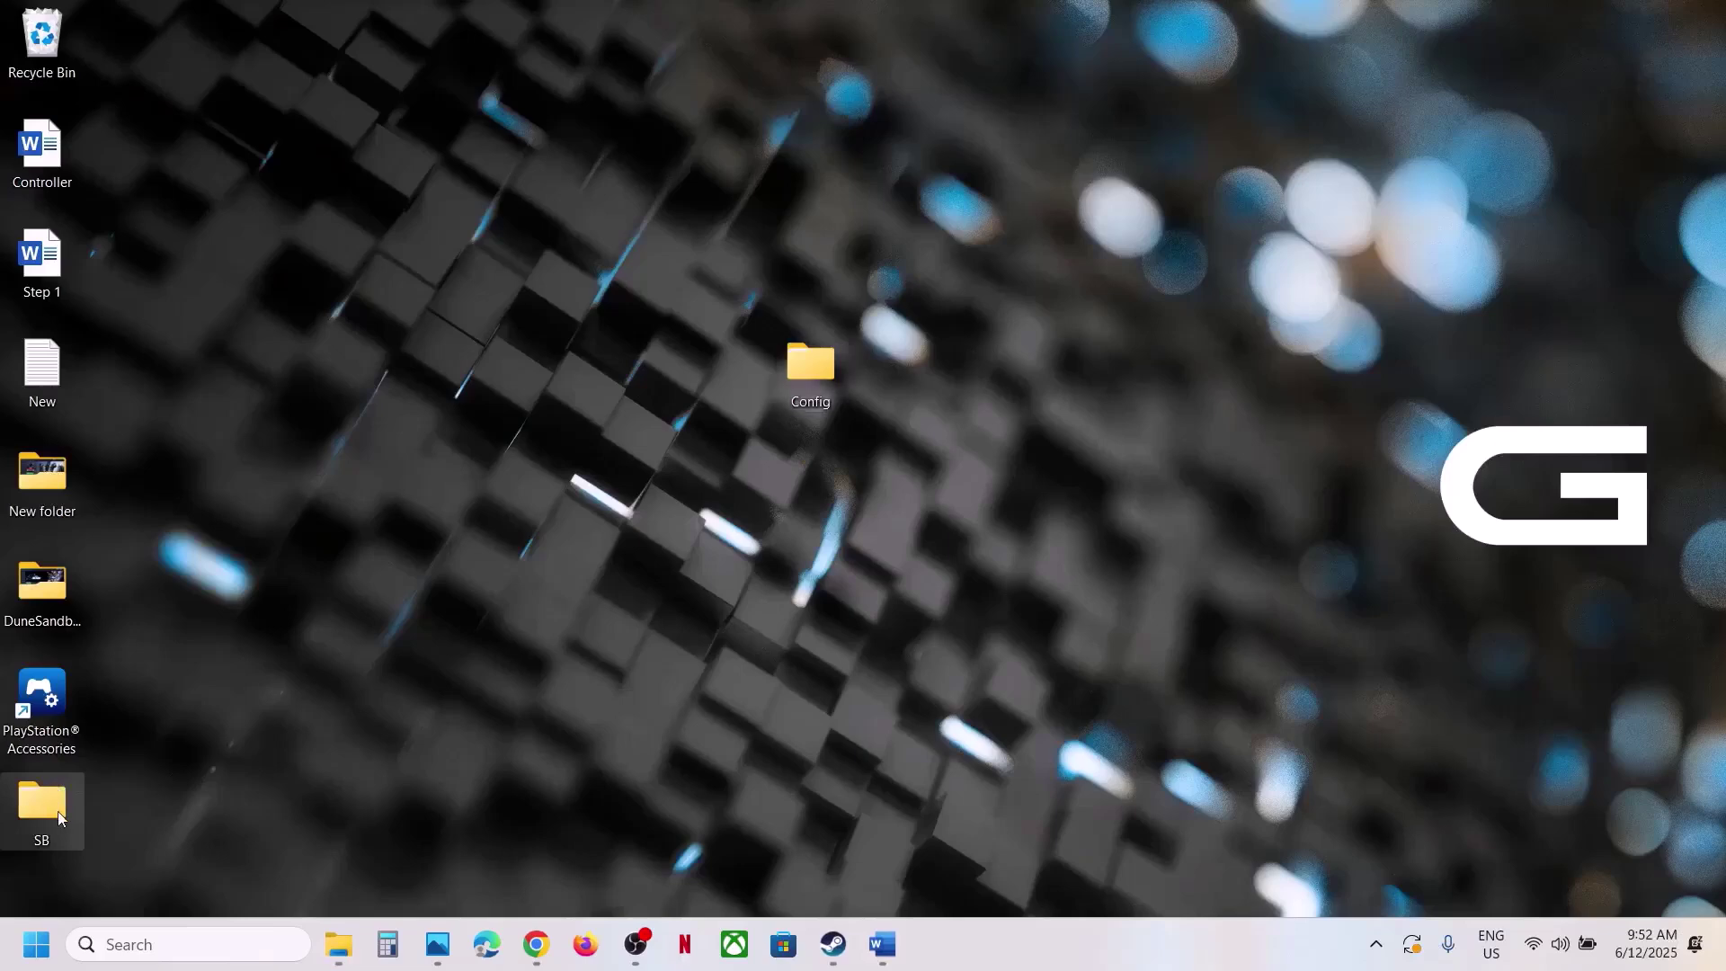
left_click_drag(42, 802, 892, 374)
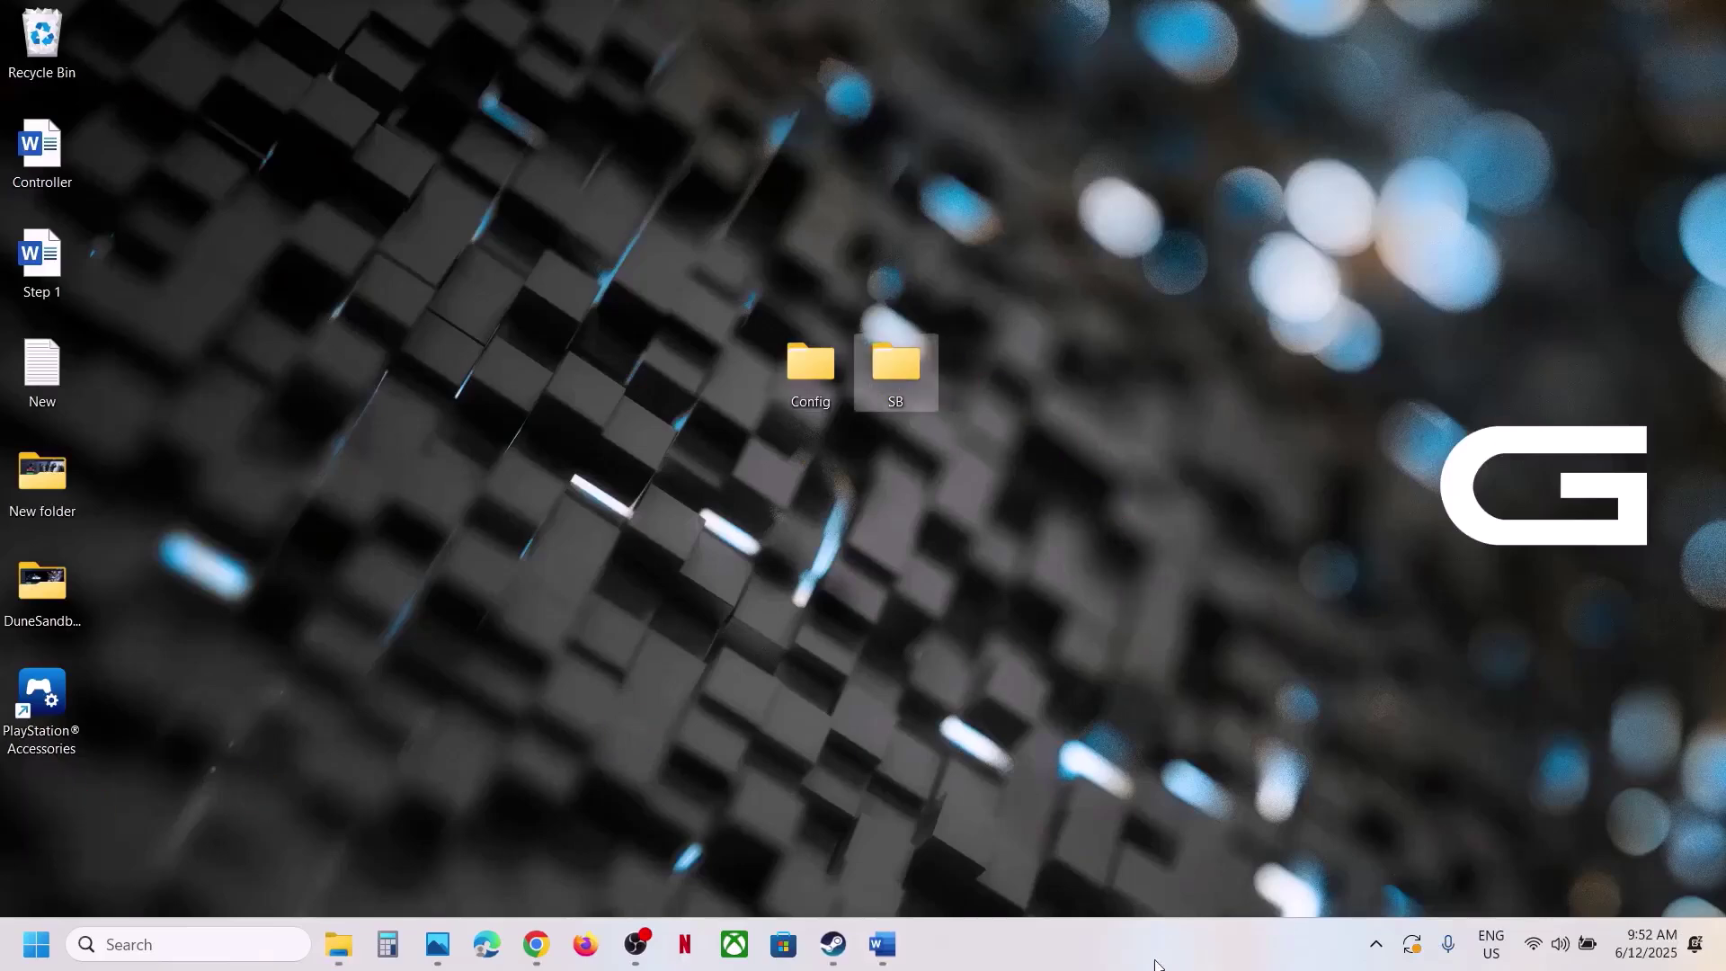
Rename the original SB folder in AppData > Local to SB.old
left_click(338, 943)
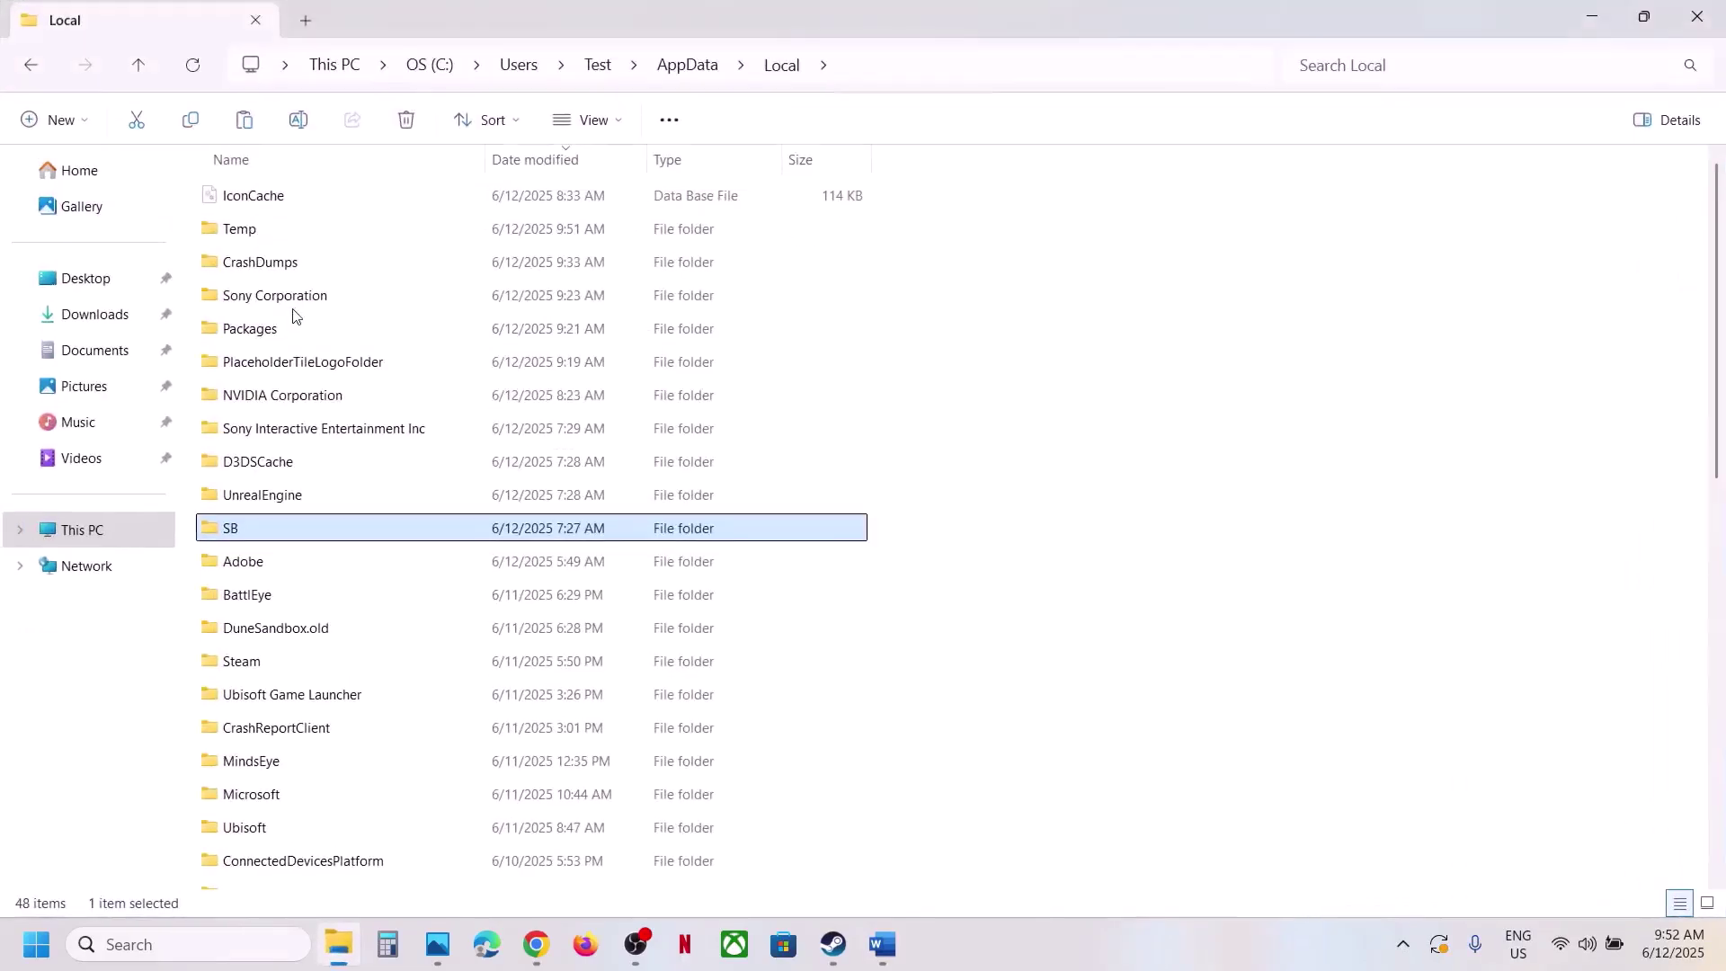
right_click(241, 539)
left_click(482, 566)
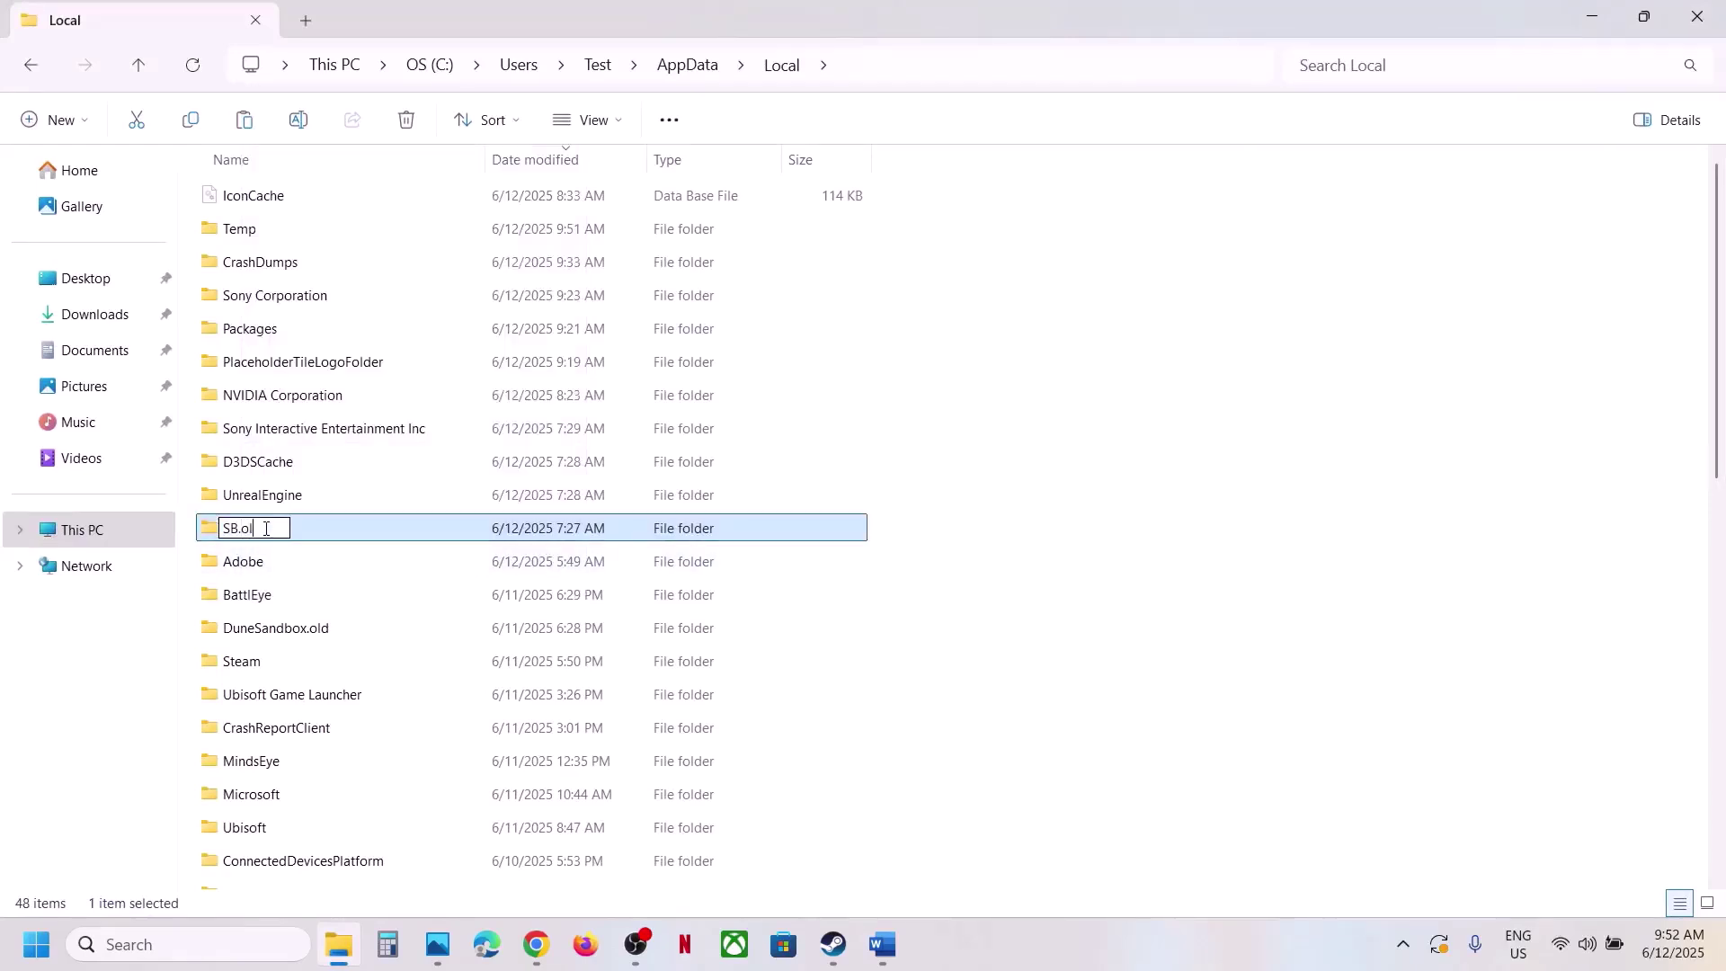
type(".old")
left_click(1343, 670)
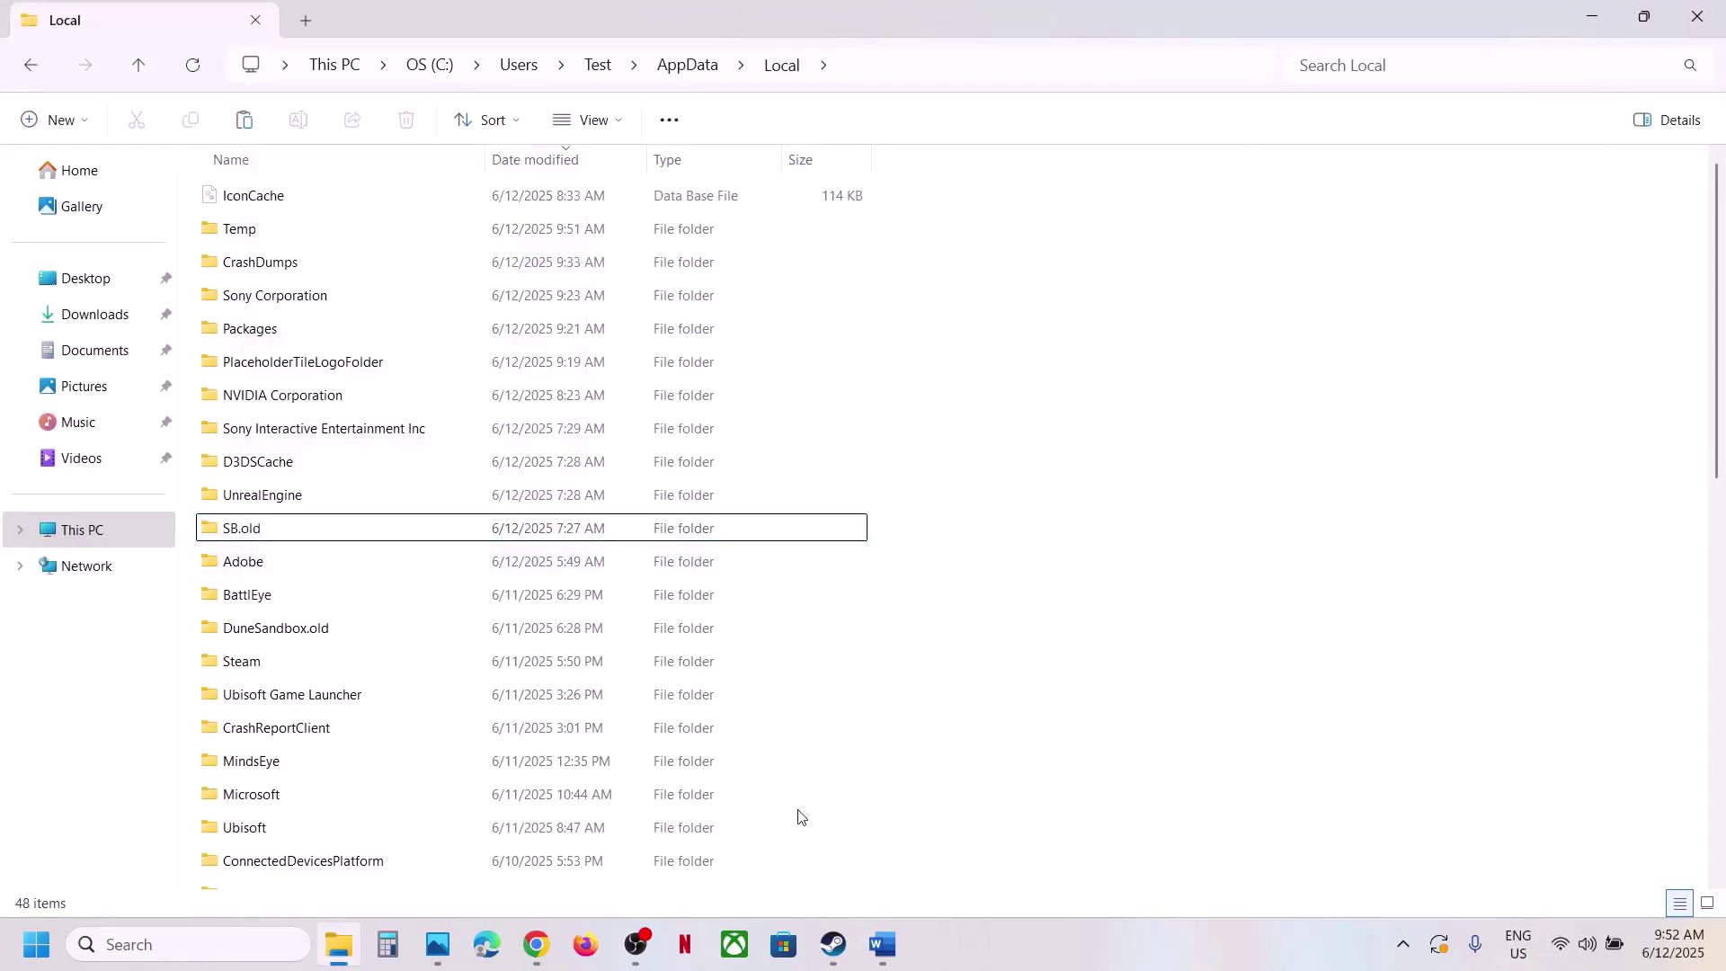
Return to the Step 1 Word document and highlight "Perform a clean installation of latest graphics card driver" in Step 8
left_click(833, 944)
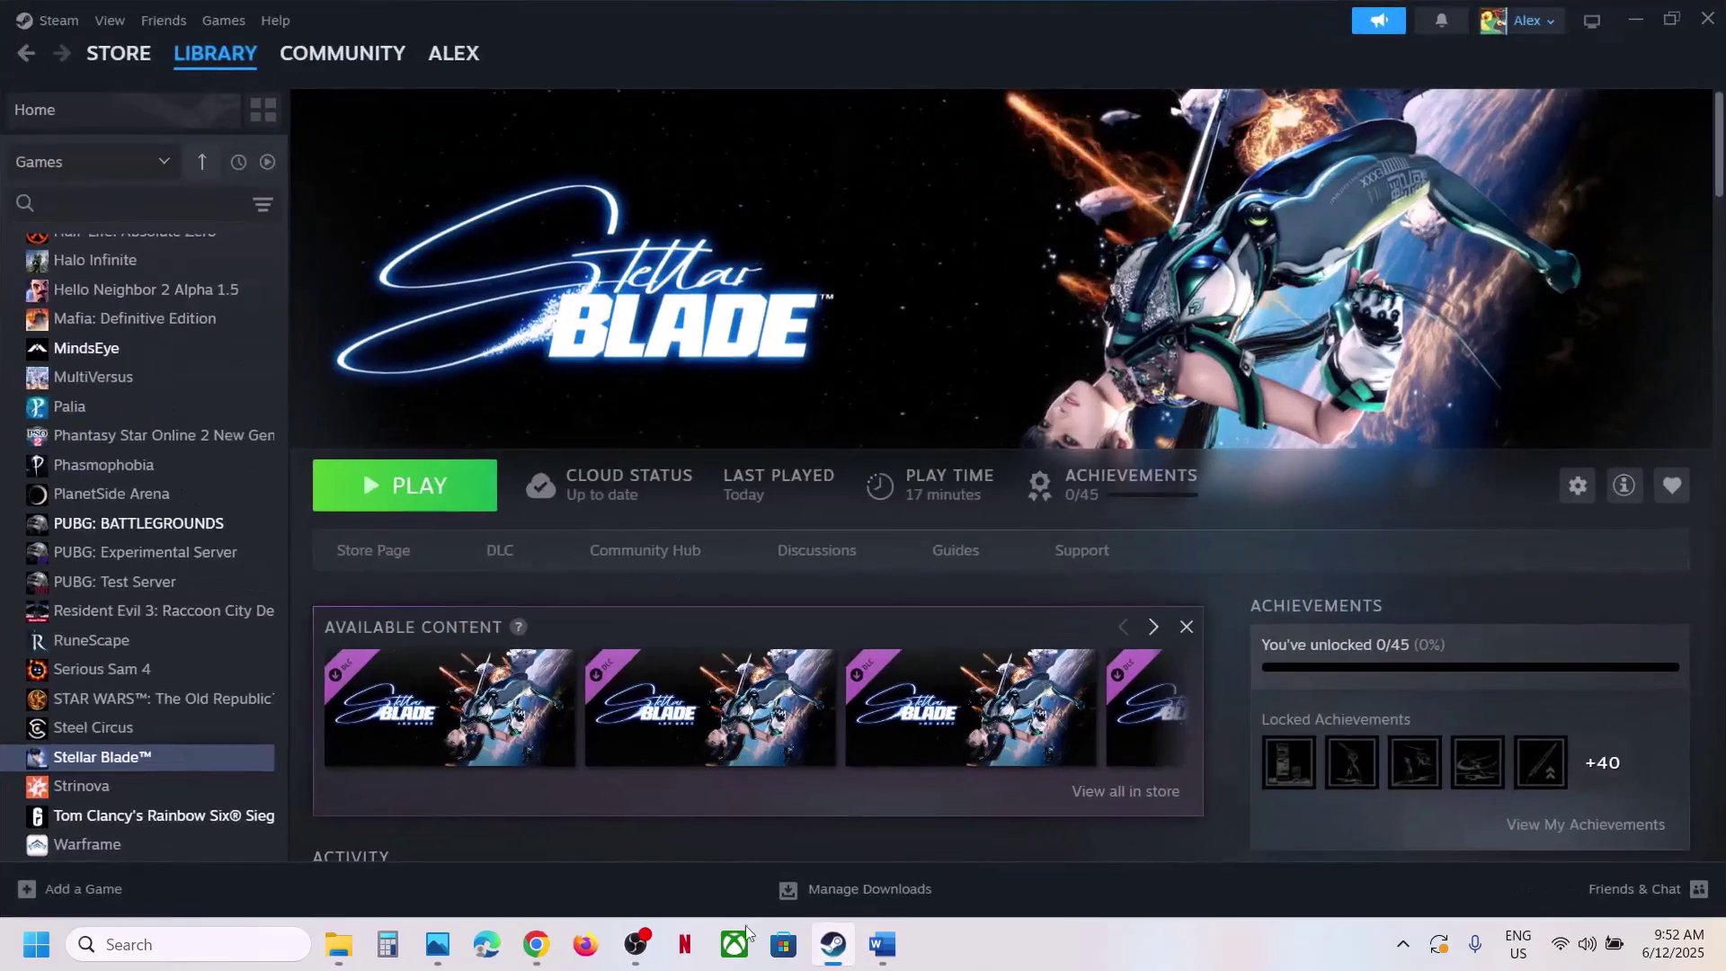
left_click(883, 944)
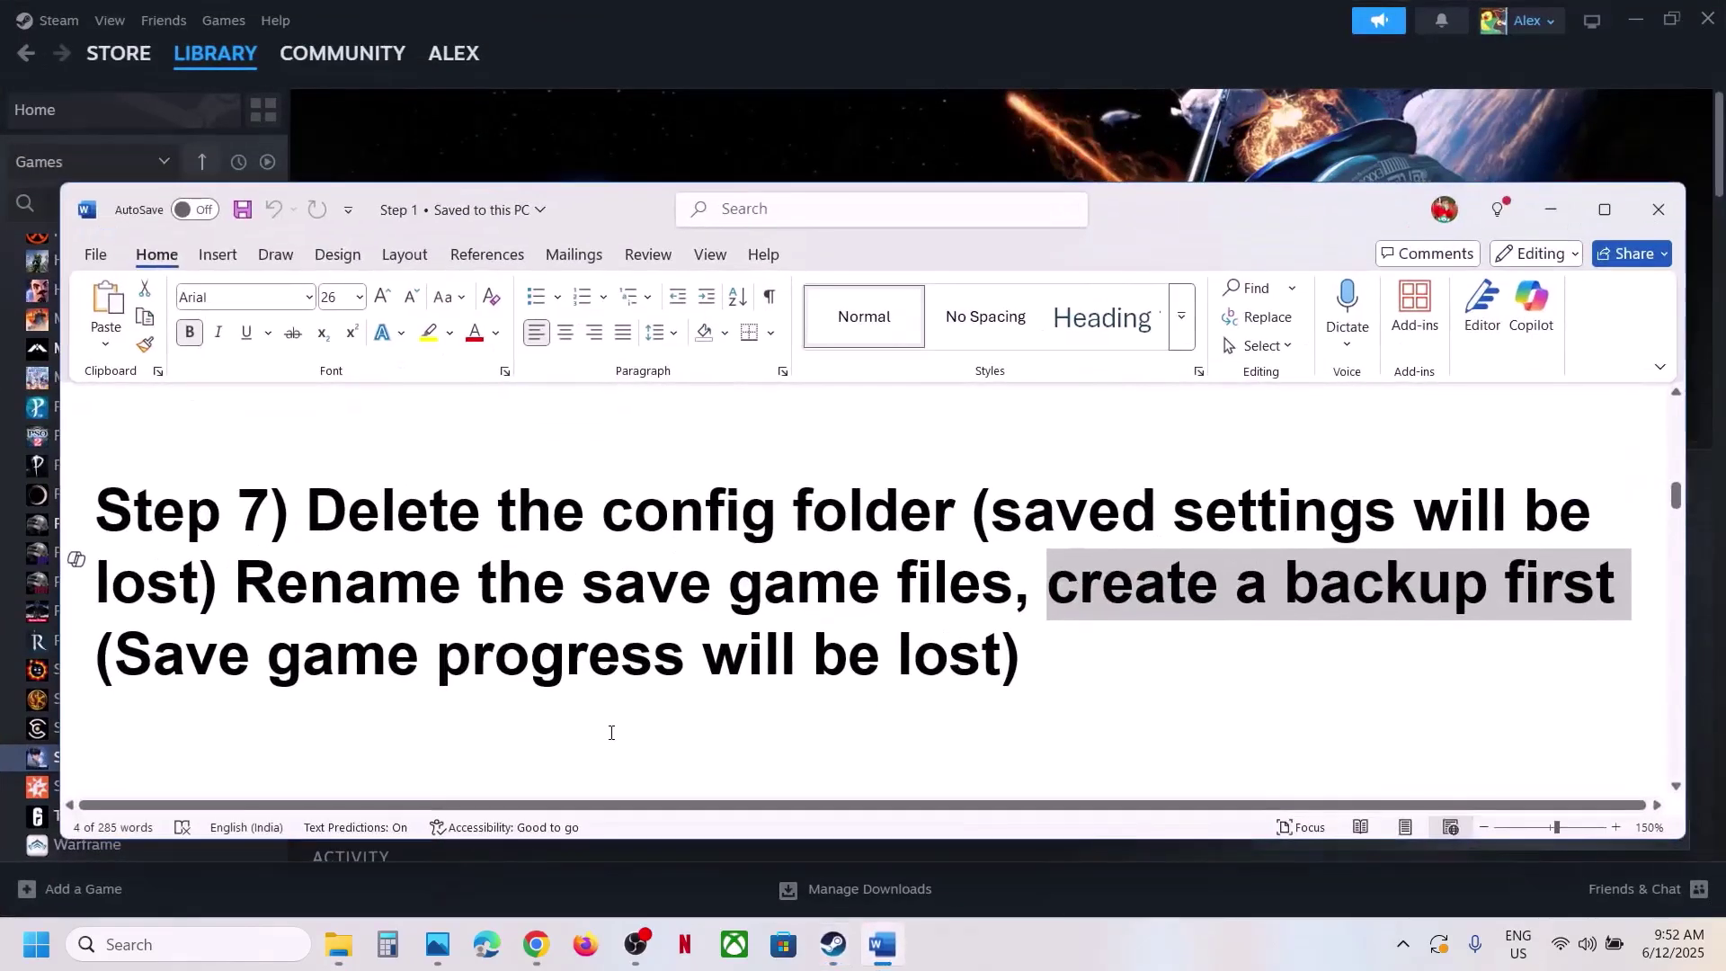
scroll(655, 694, "down", 3)
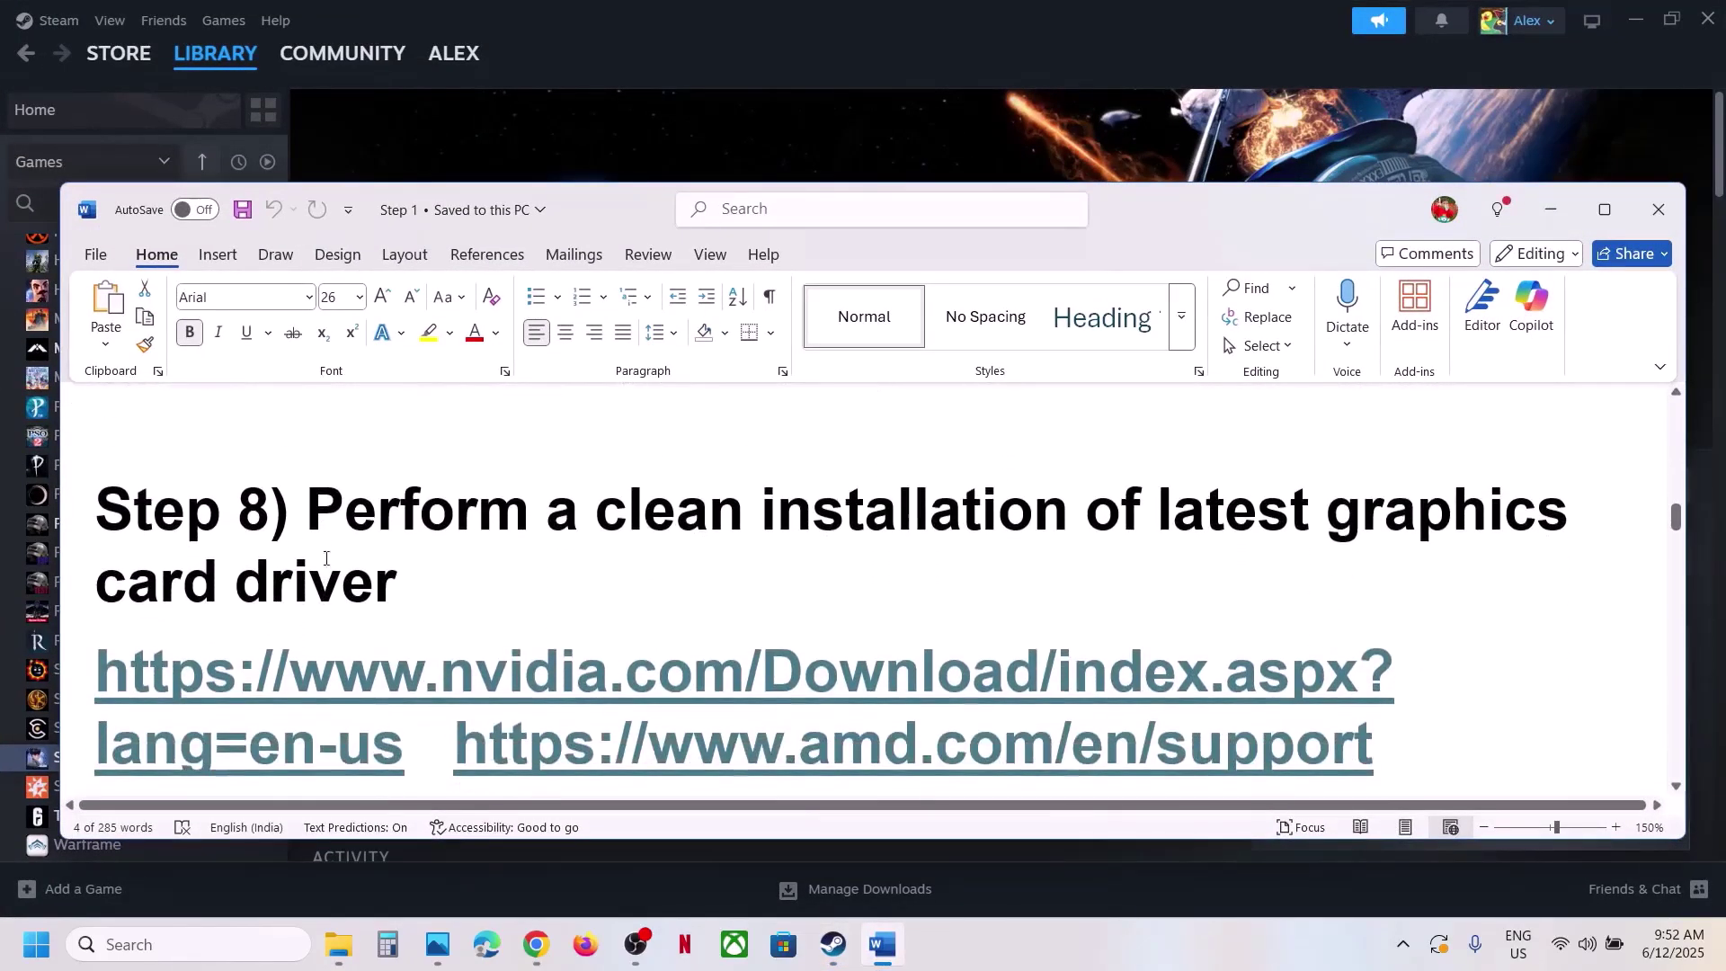
left_click_drag(312, 519, 650, 562)
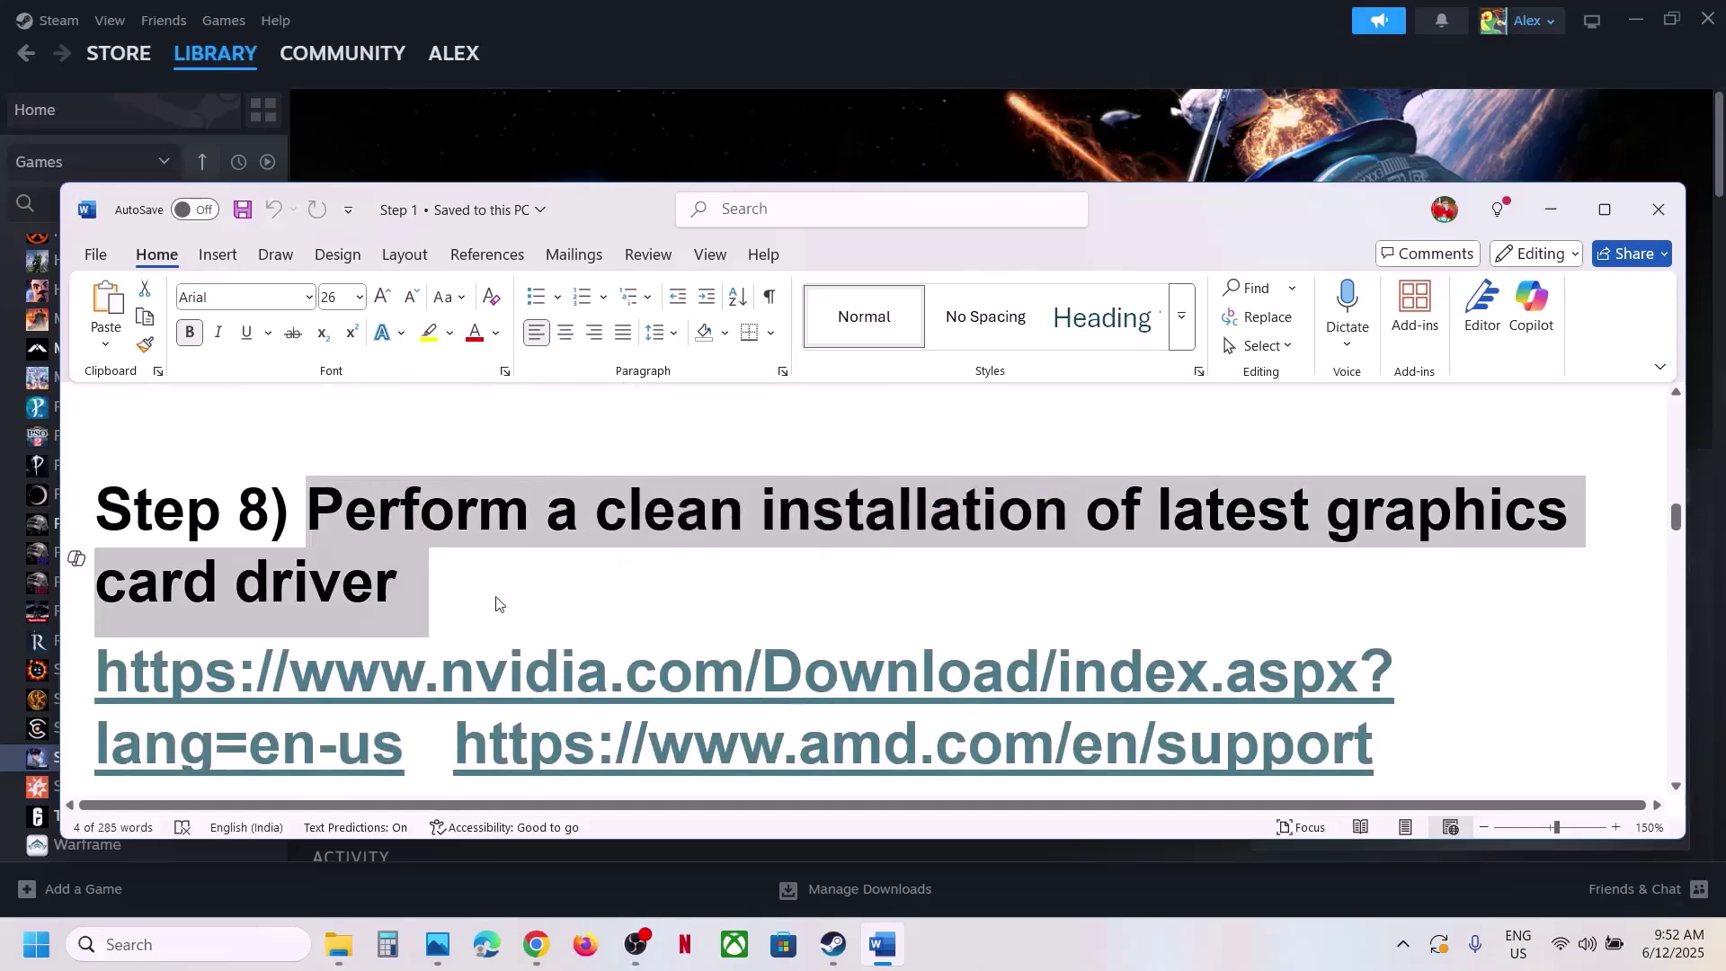
Put the AMD support link in Step 8 on its own line and select it
scroll(593, 588, "down", 1)
left_click(455, 672)
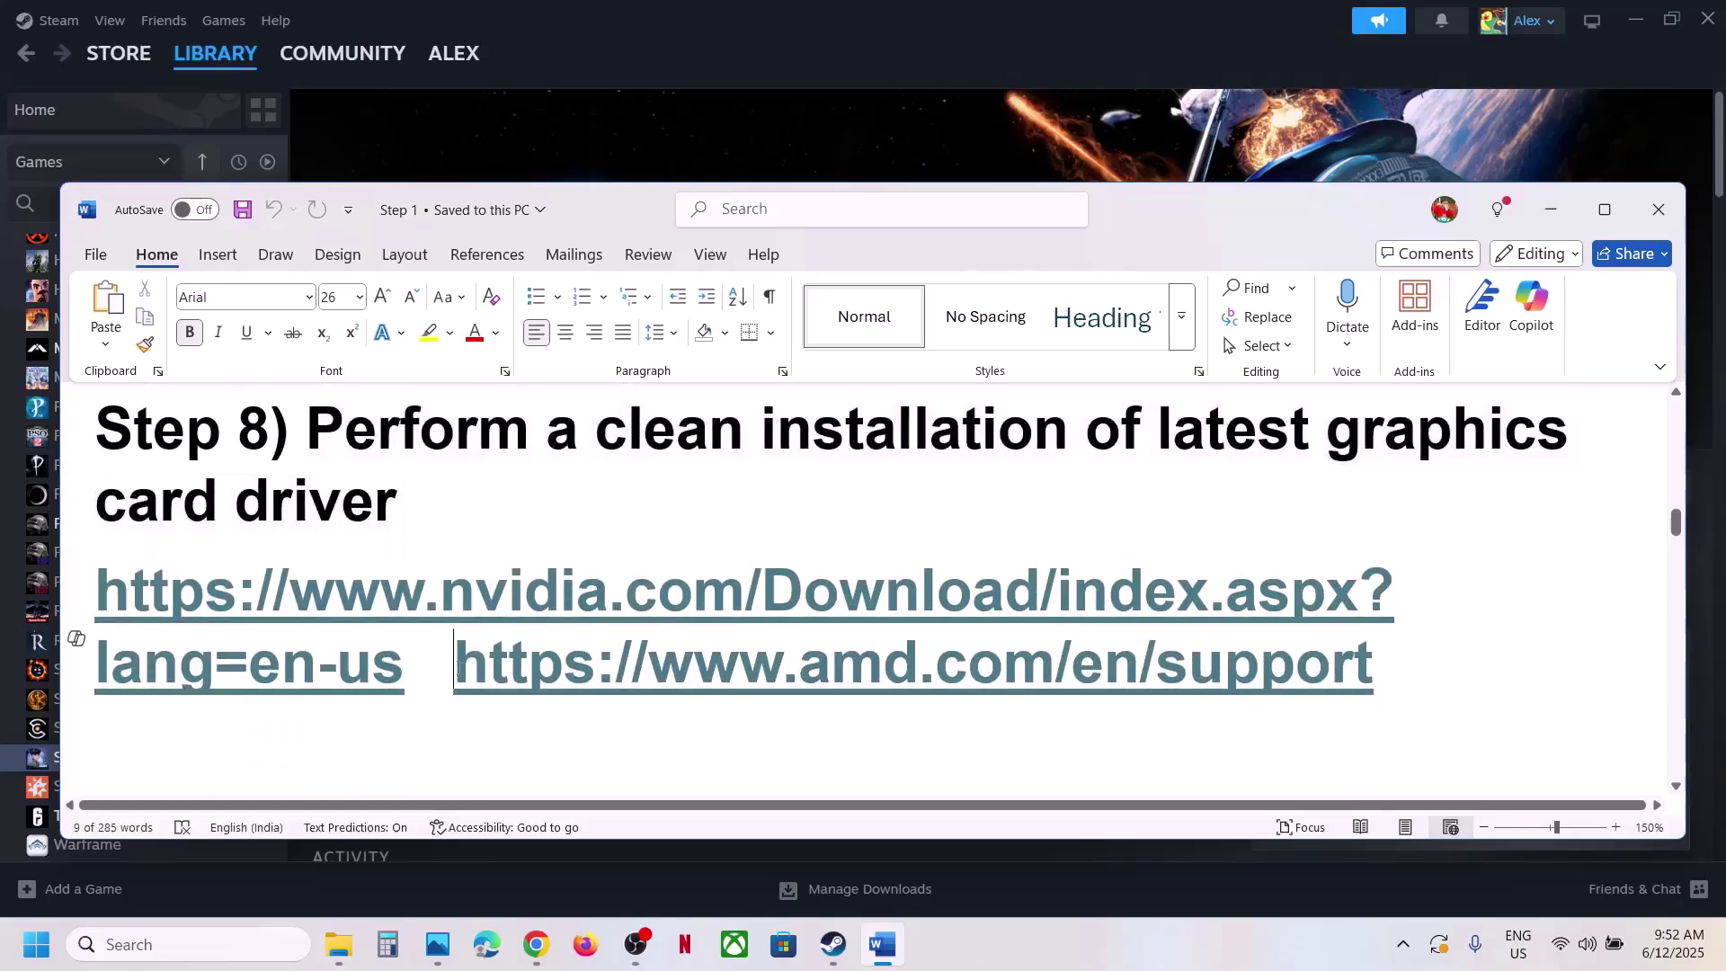
key("Return")
scroll(476, 660, "down", 1)
triple_click(1062, 670)
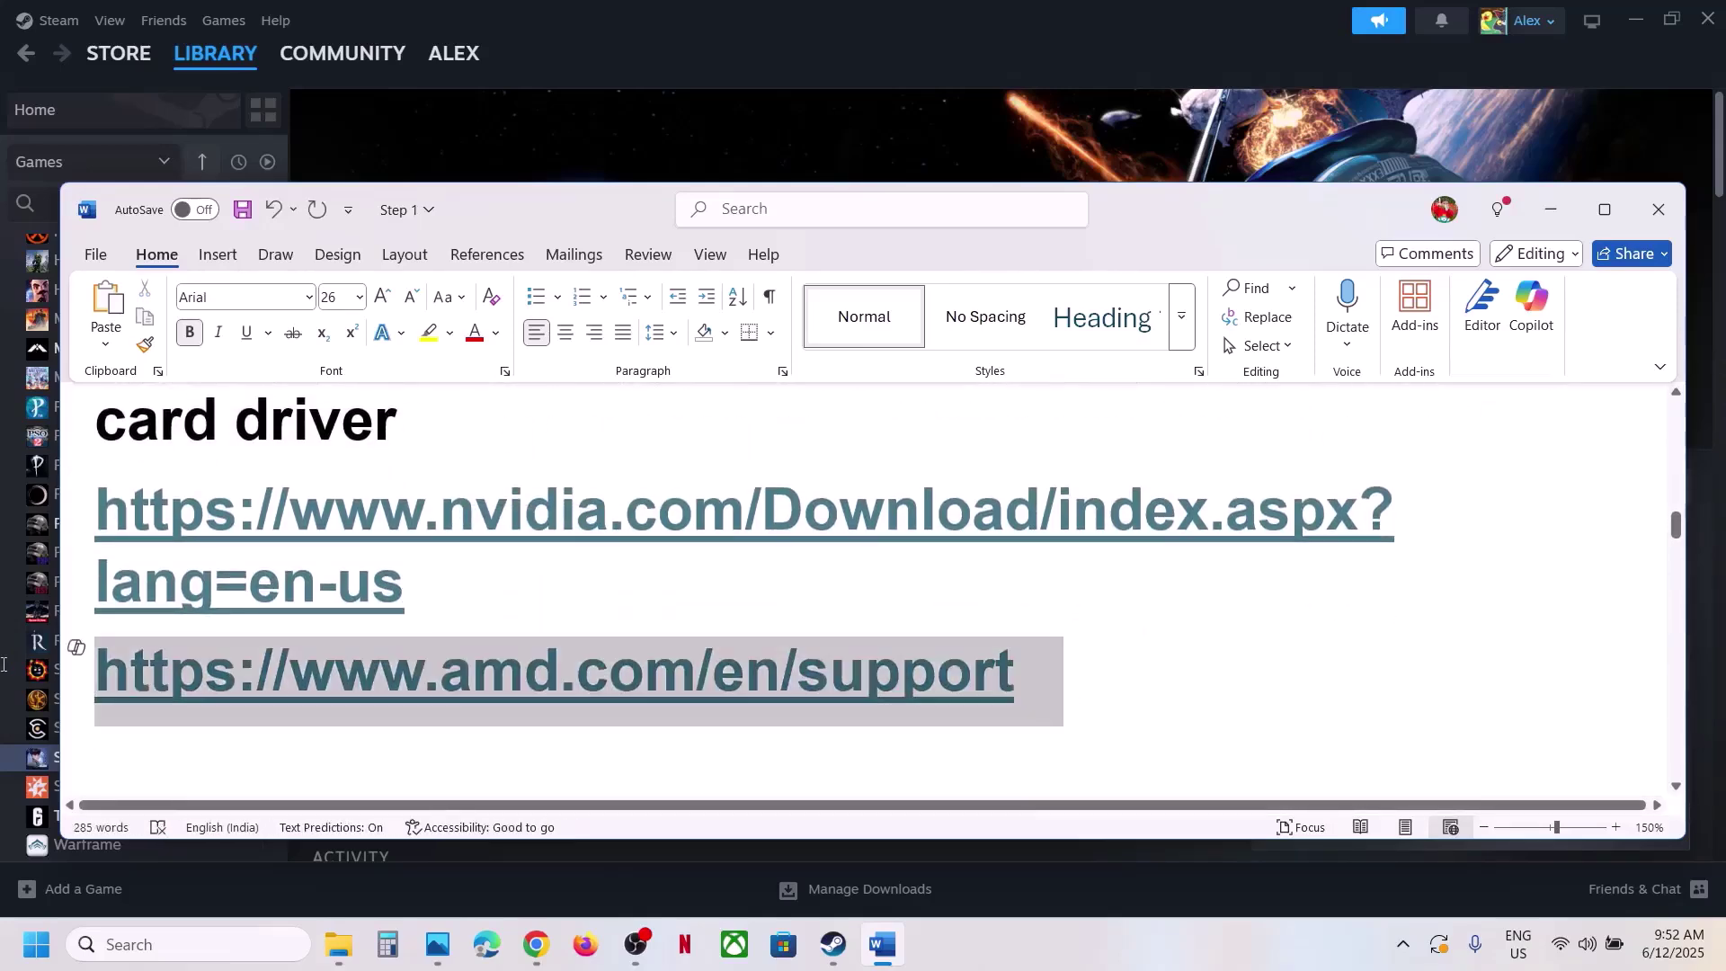
On NVIDIA's Drivers page in Chrome, choose Windows 11 and search for the GeForce RTX 3050 Laptop GPU driver
left_click(726, 110)
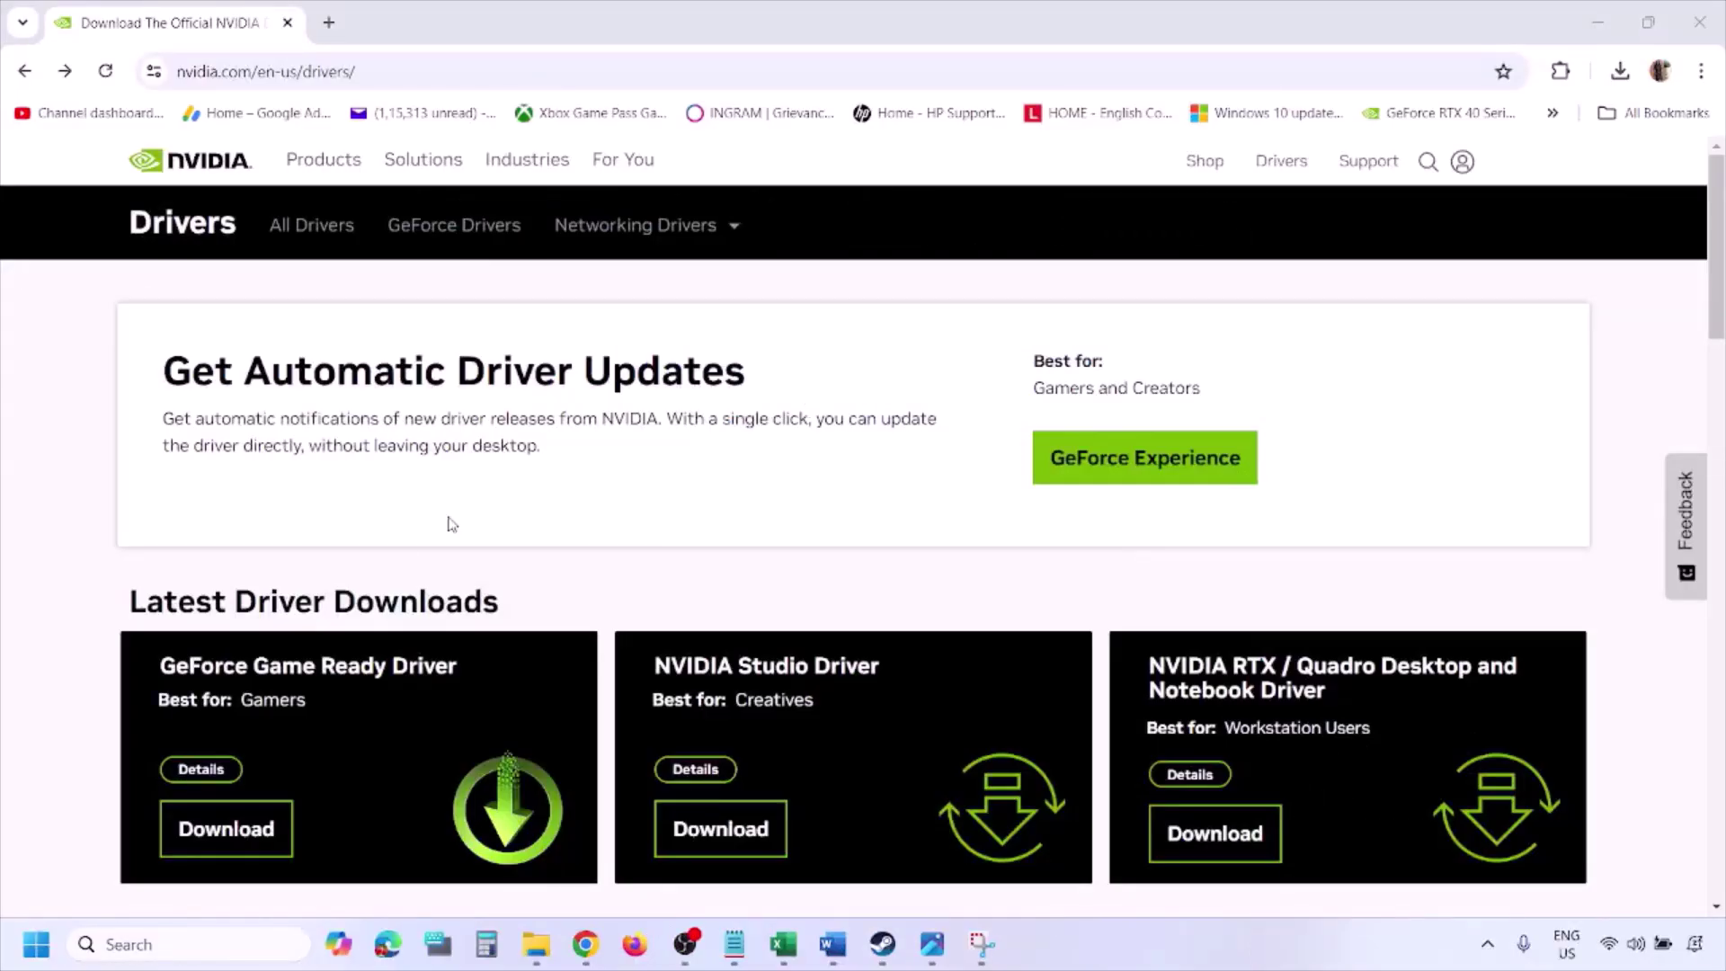
scroll(403, 550, "down", 8)
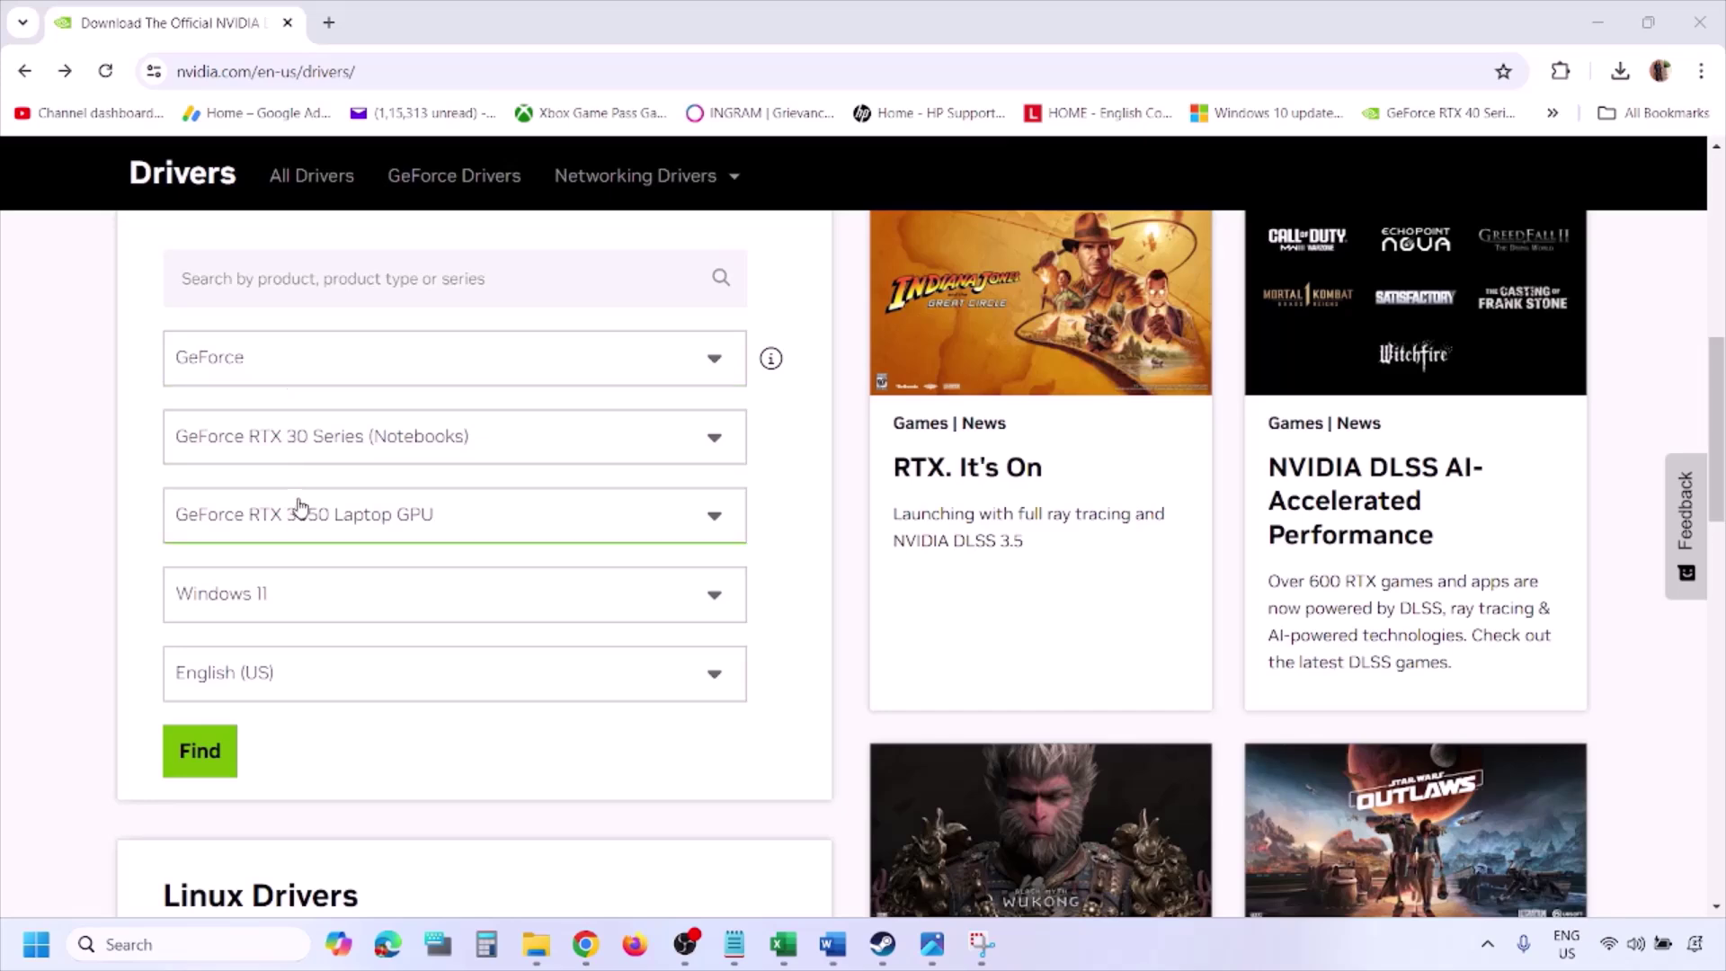
left_click(284, 599)
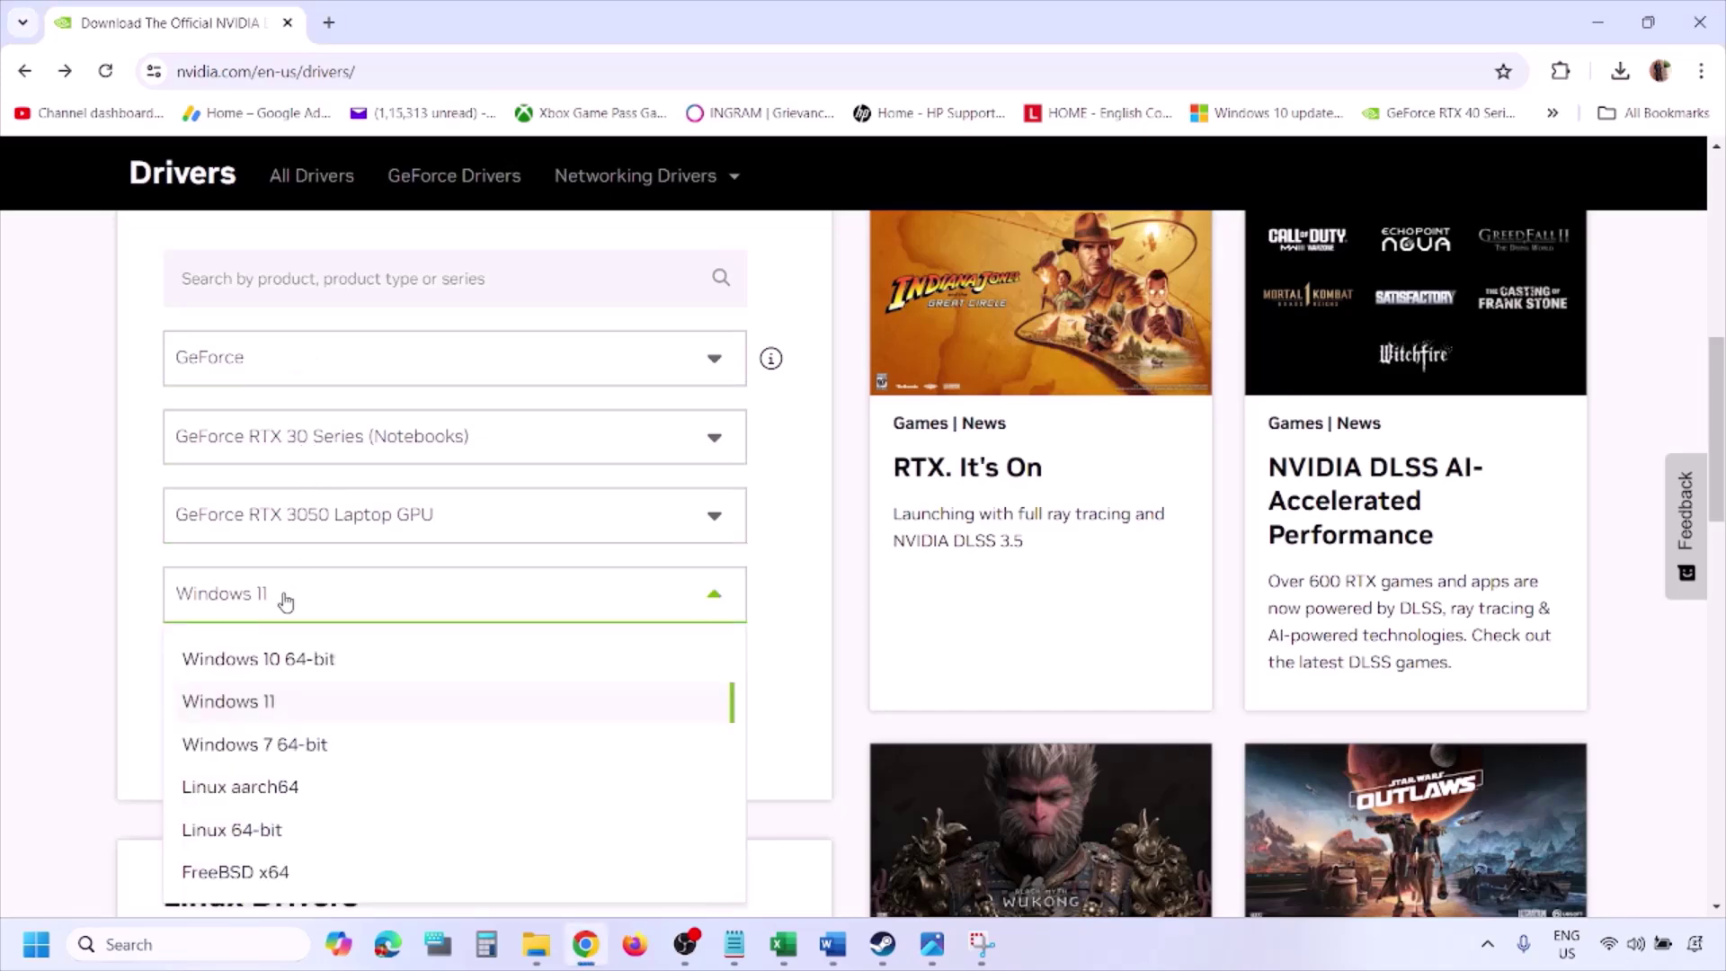
left_click(252, 706)
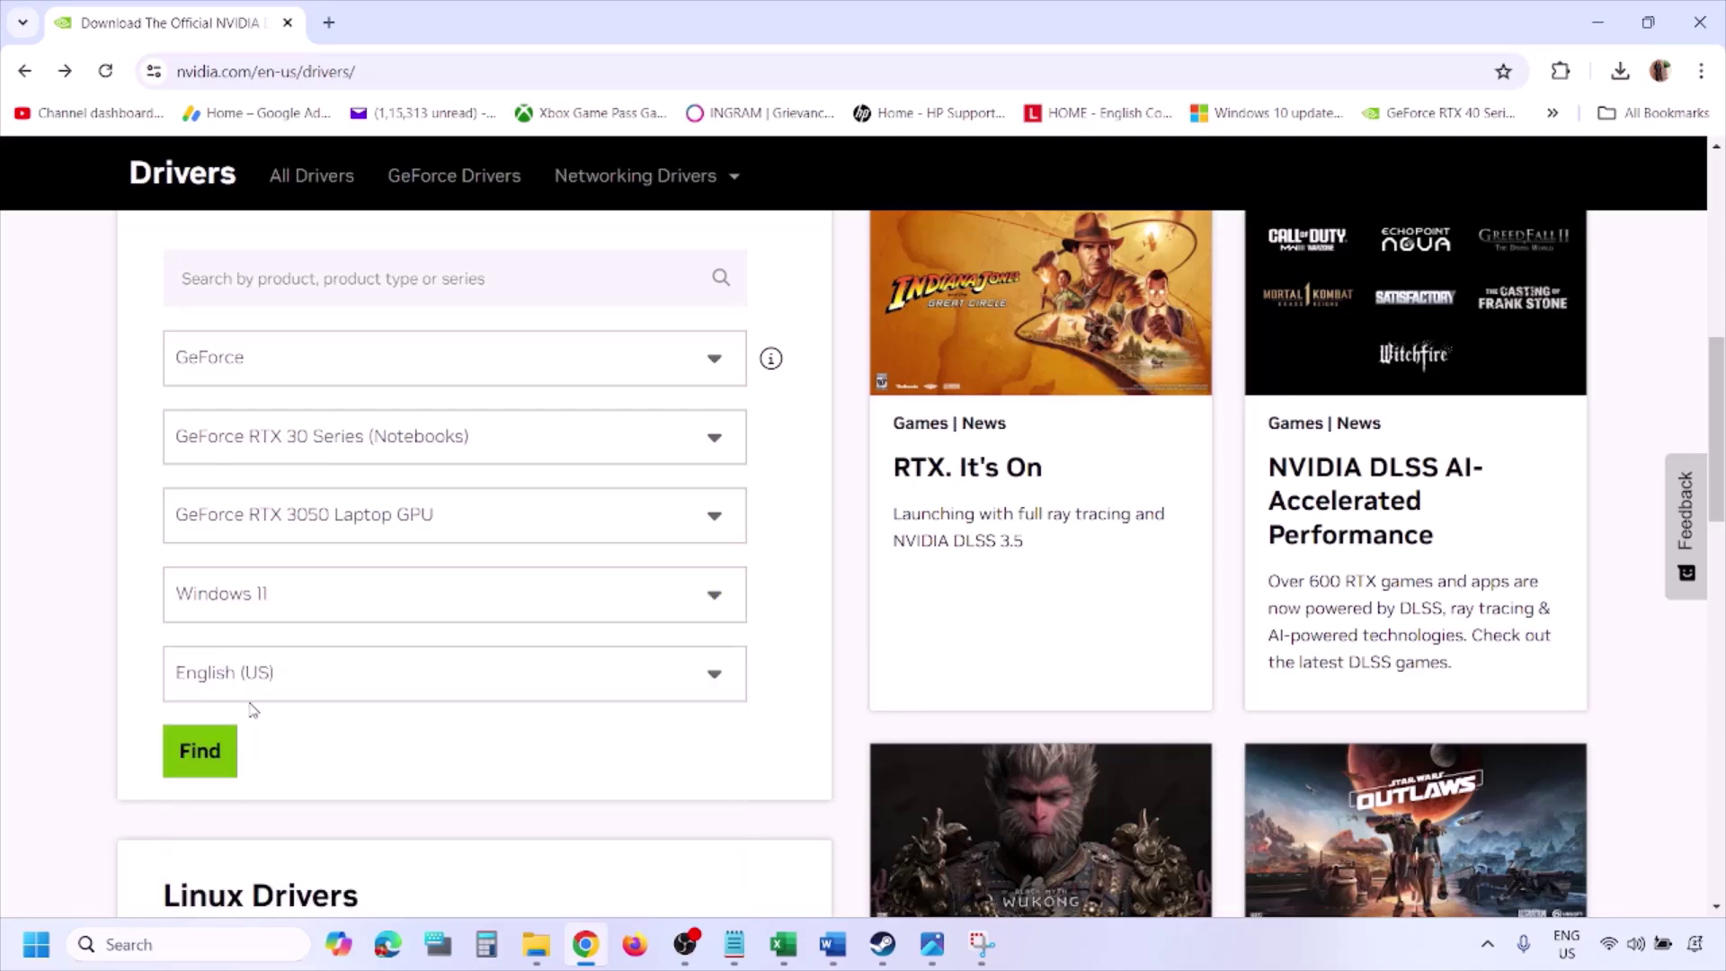
left_click(200, 753)
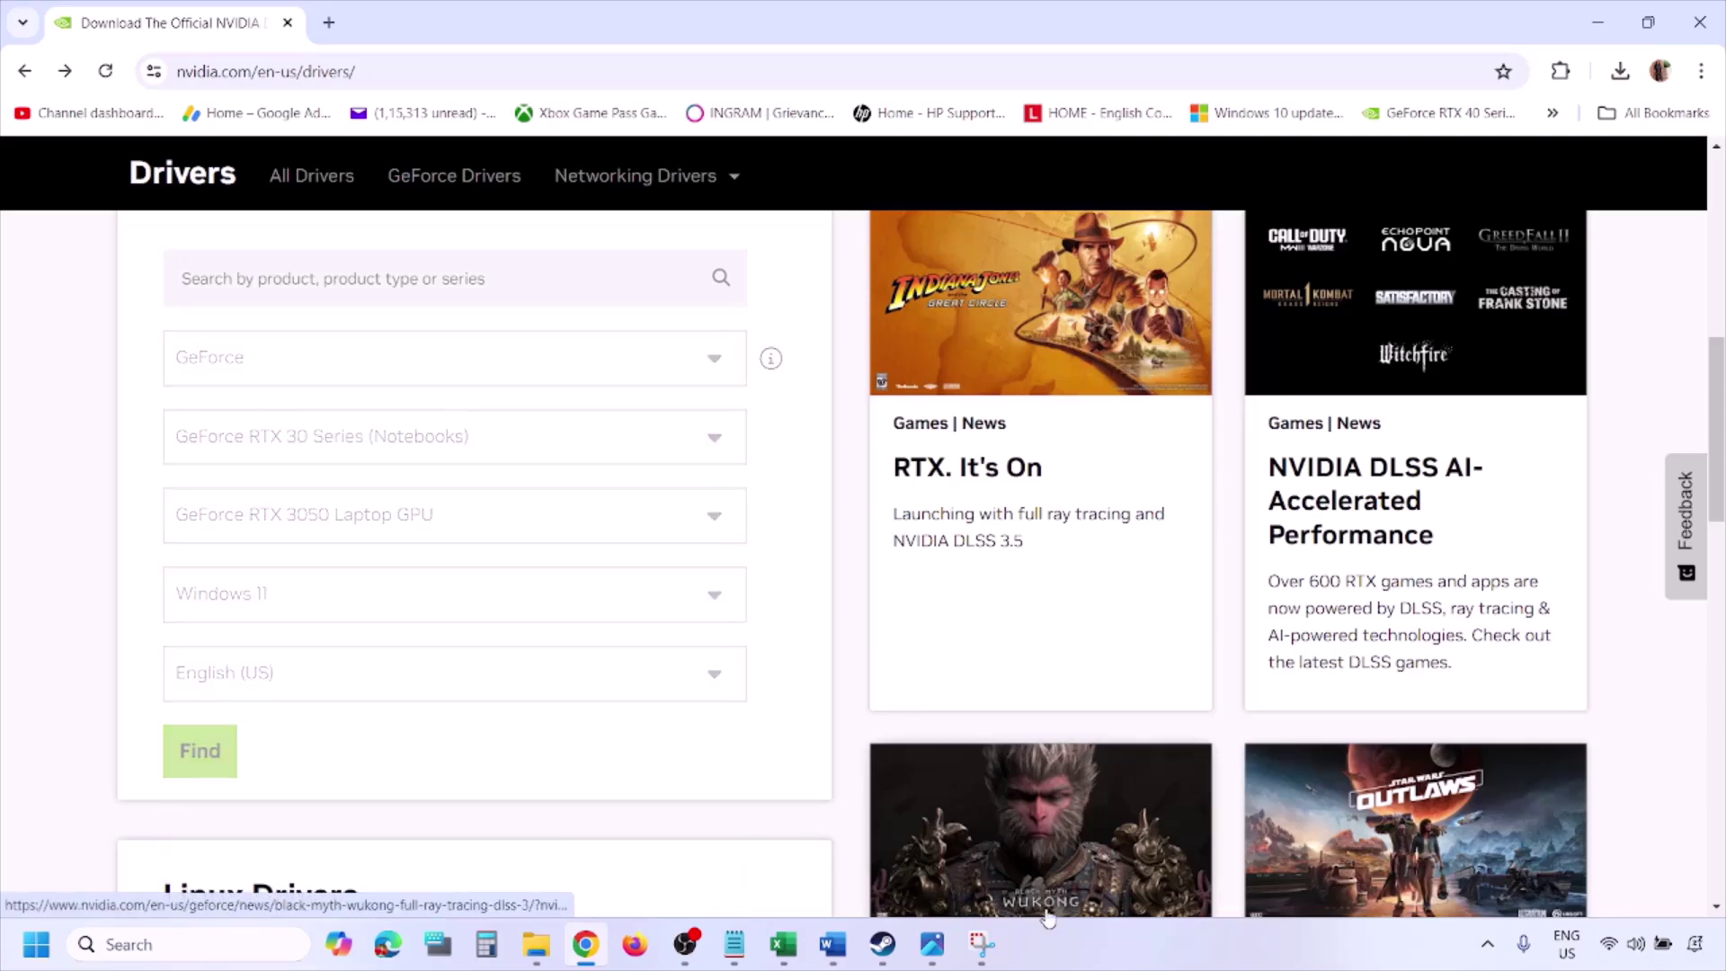
Review the driver download and installer screenshots in Photos, from 1.png through the clean installation option in 5.png
left_click(932, 944)
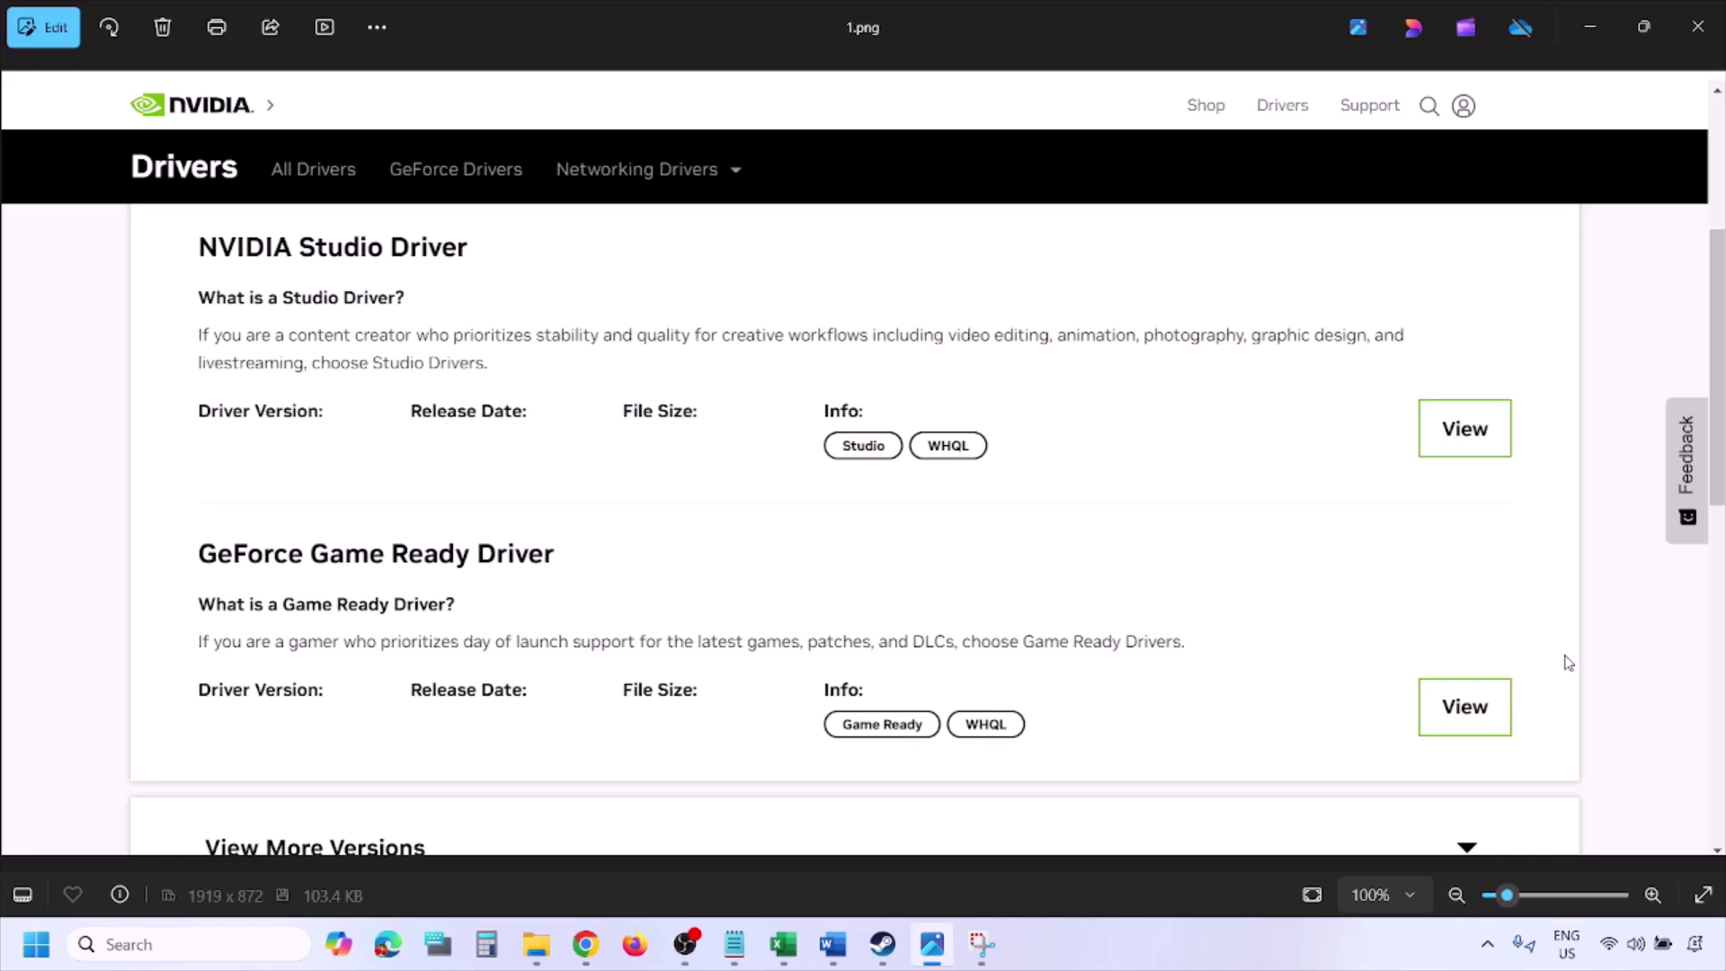
key("Right")
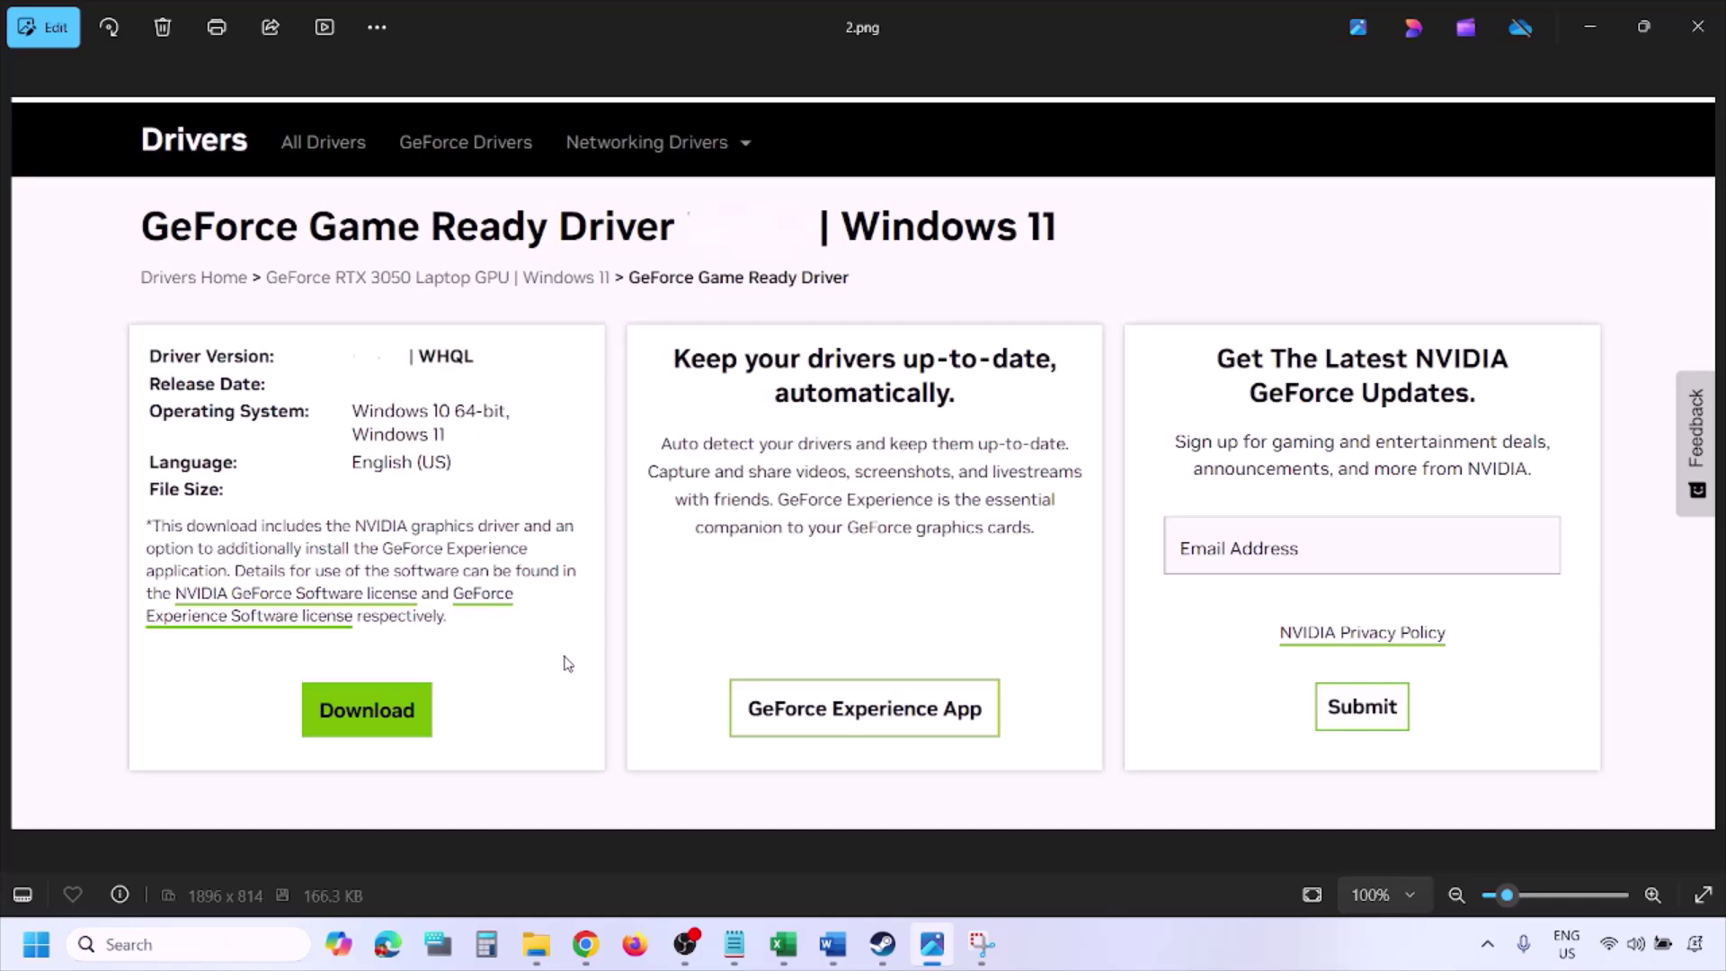
key("Right")
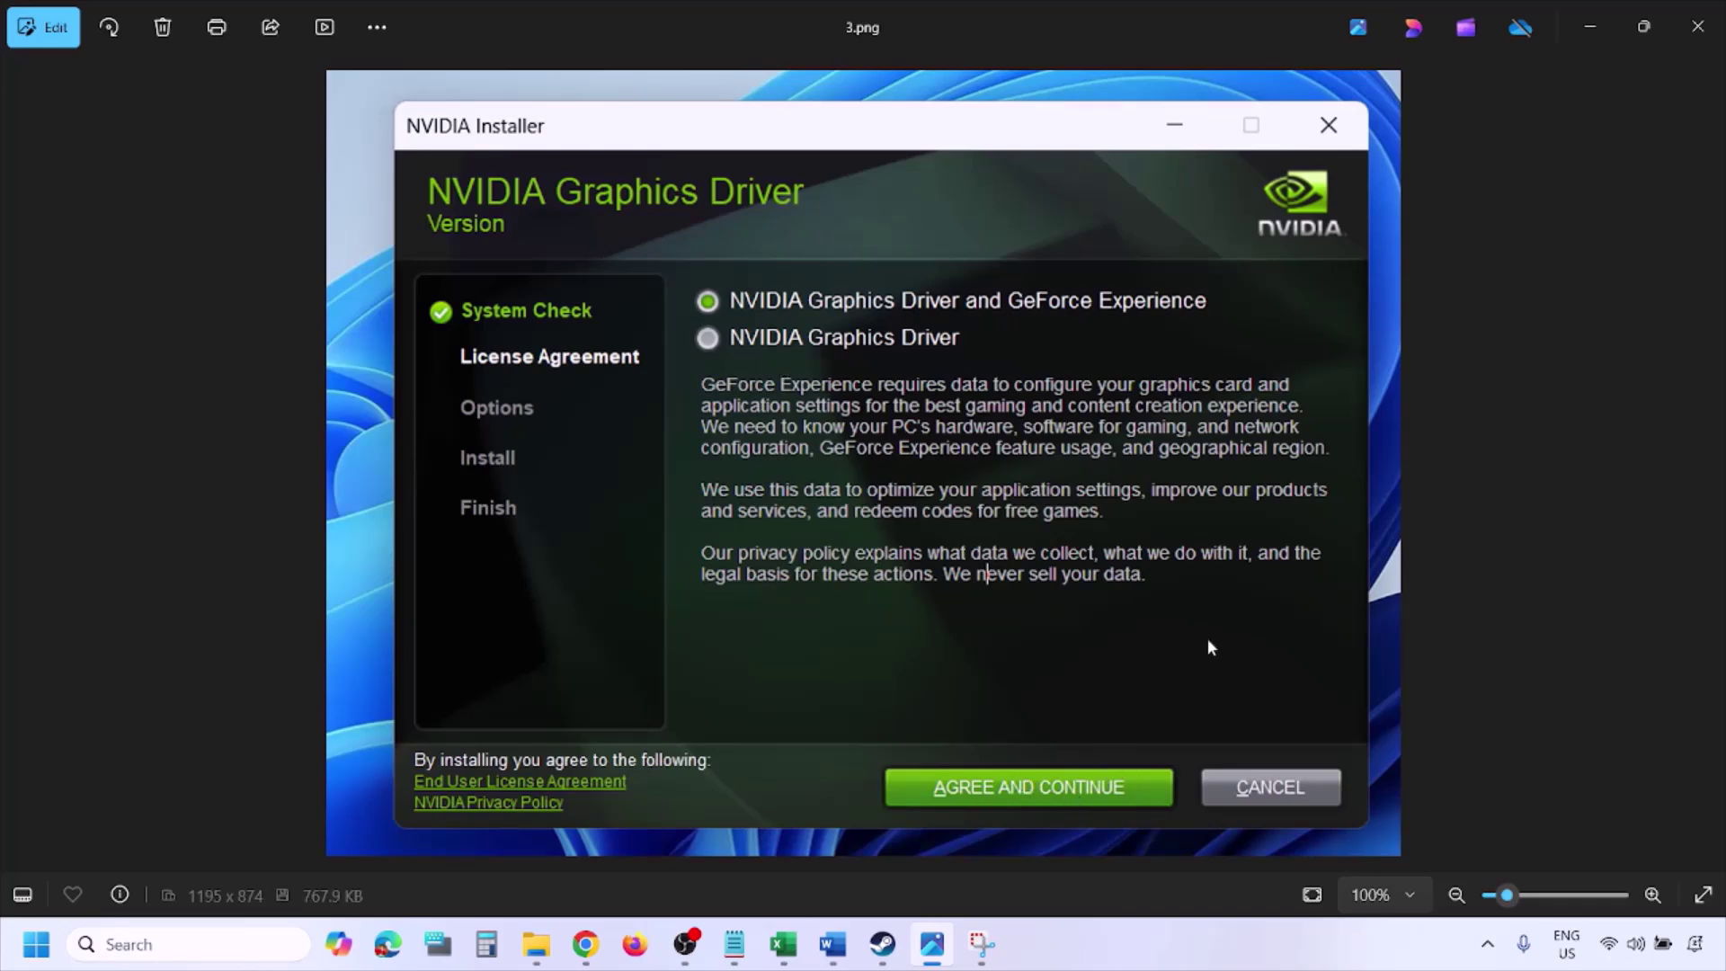
key("Right")
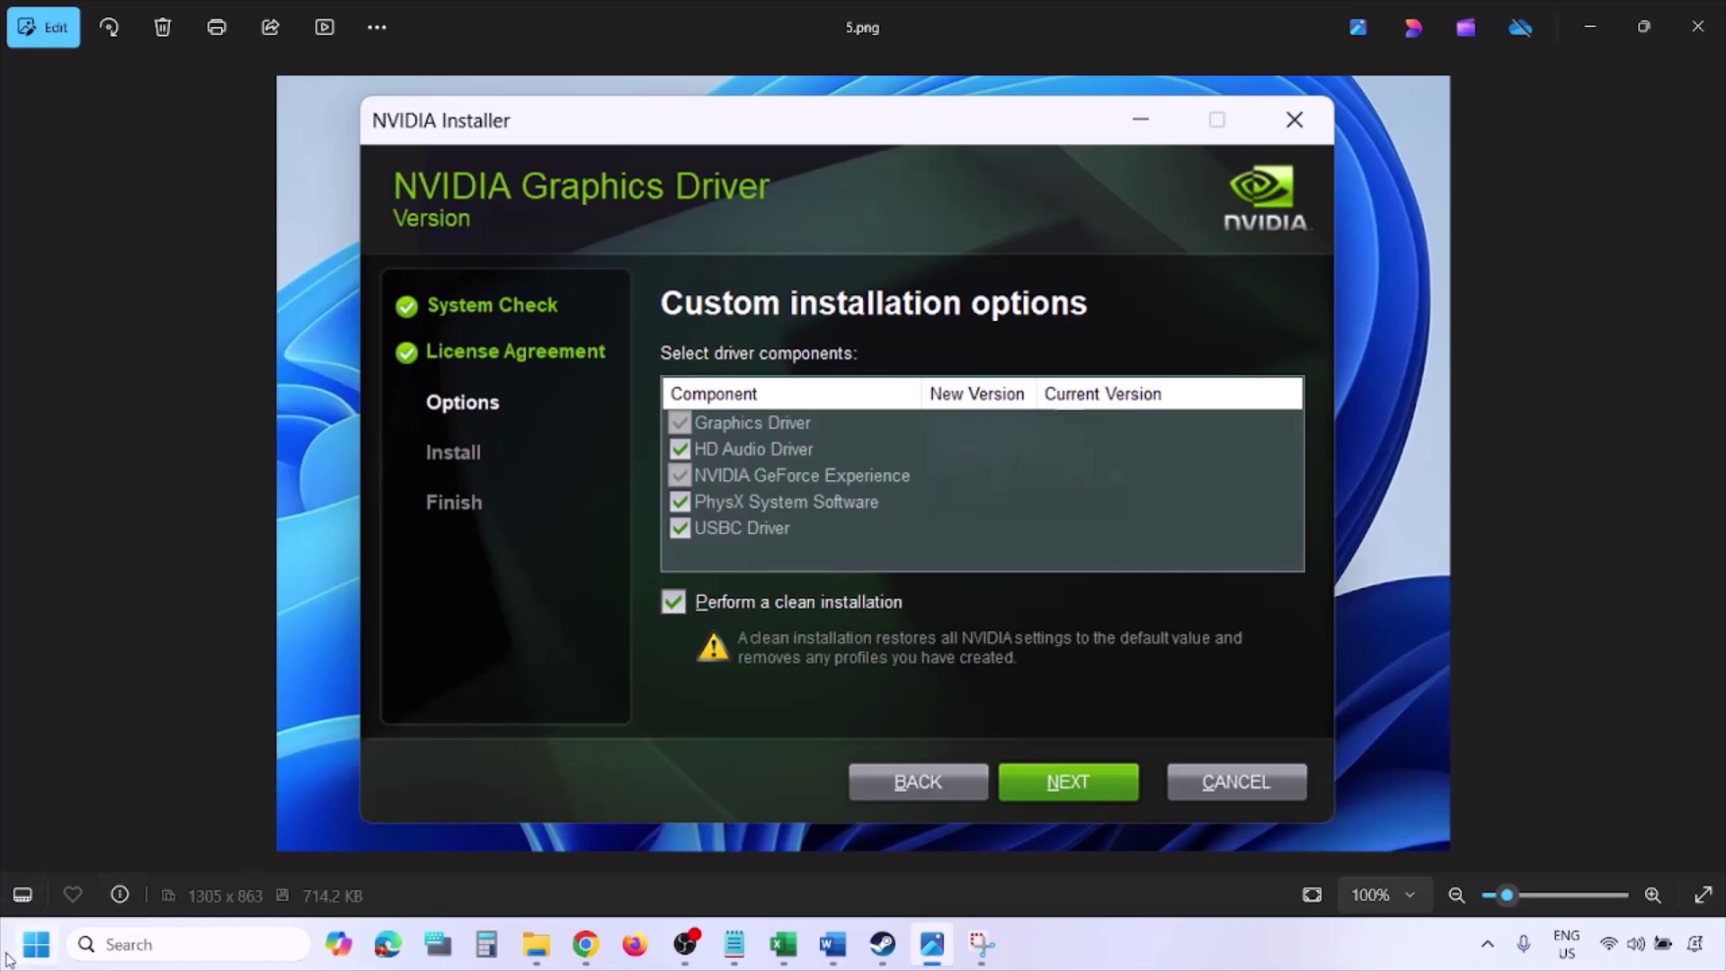
Show the Windows power options containing Restart and dismiss them without choosing one
left_click(36, 943)
left_click(654, 868)
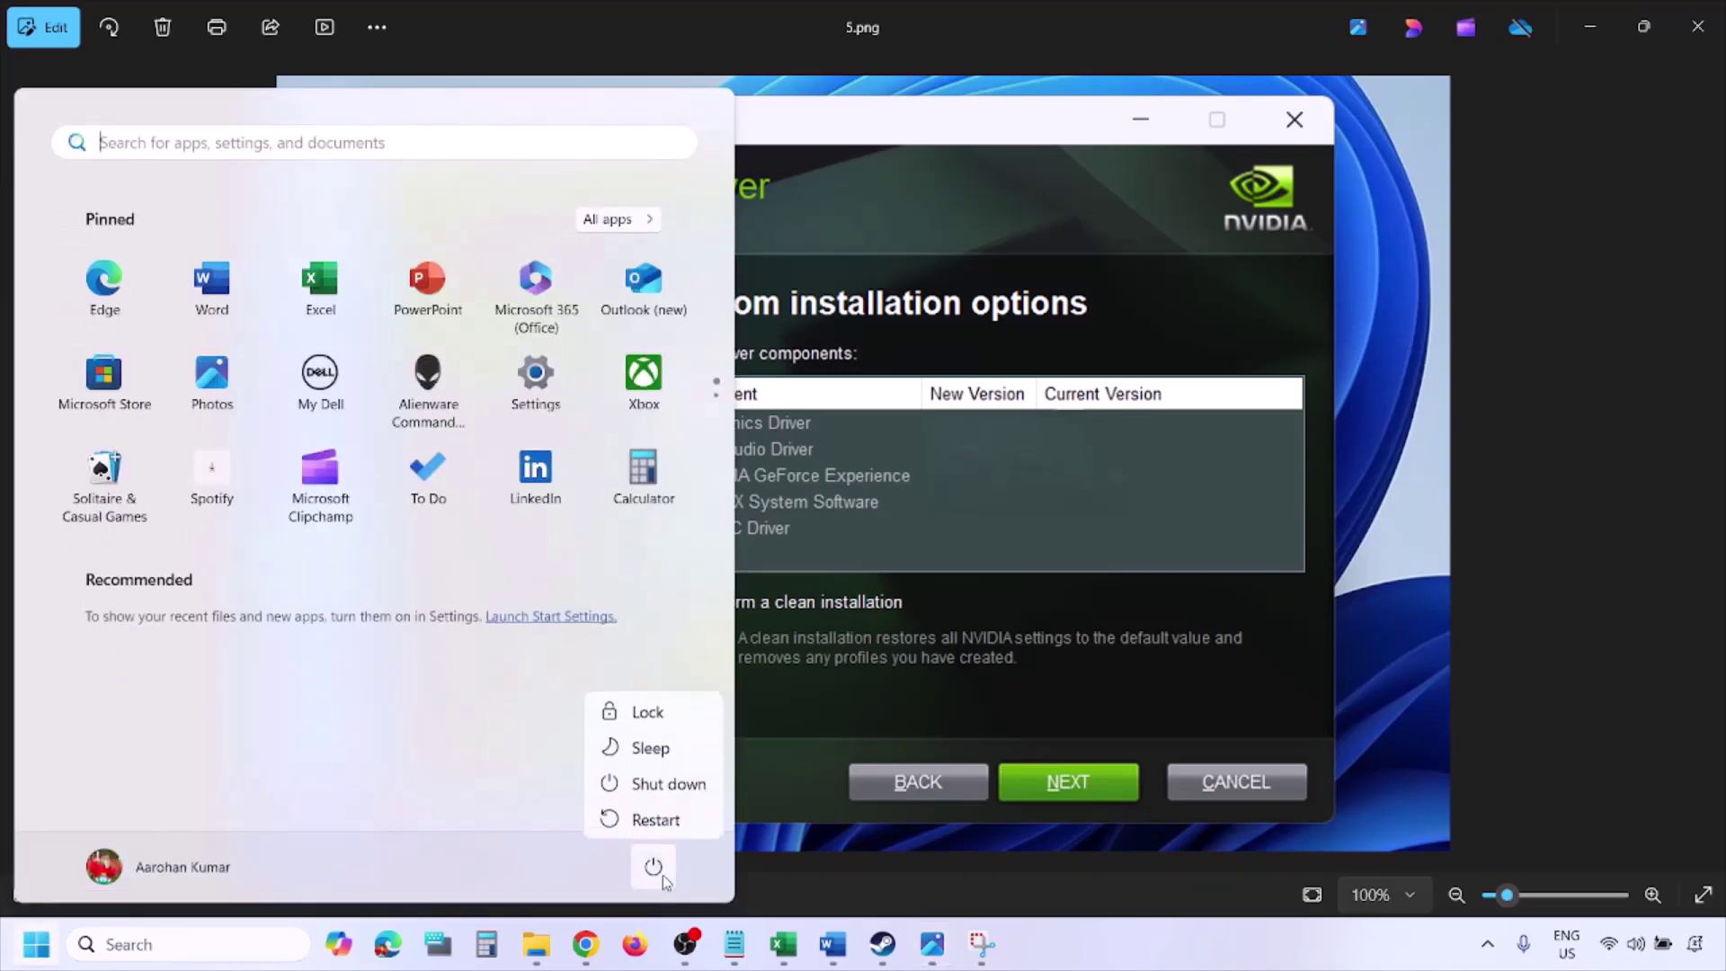
key("Escape")
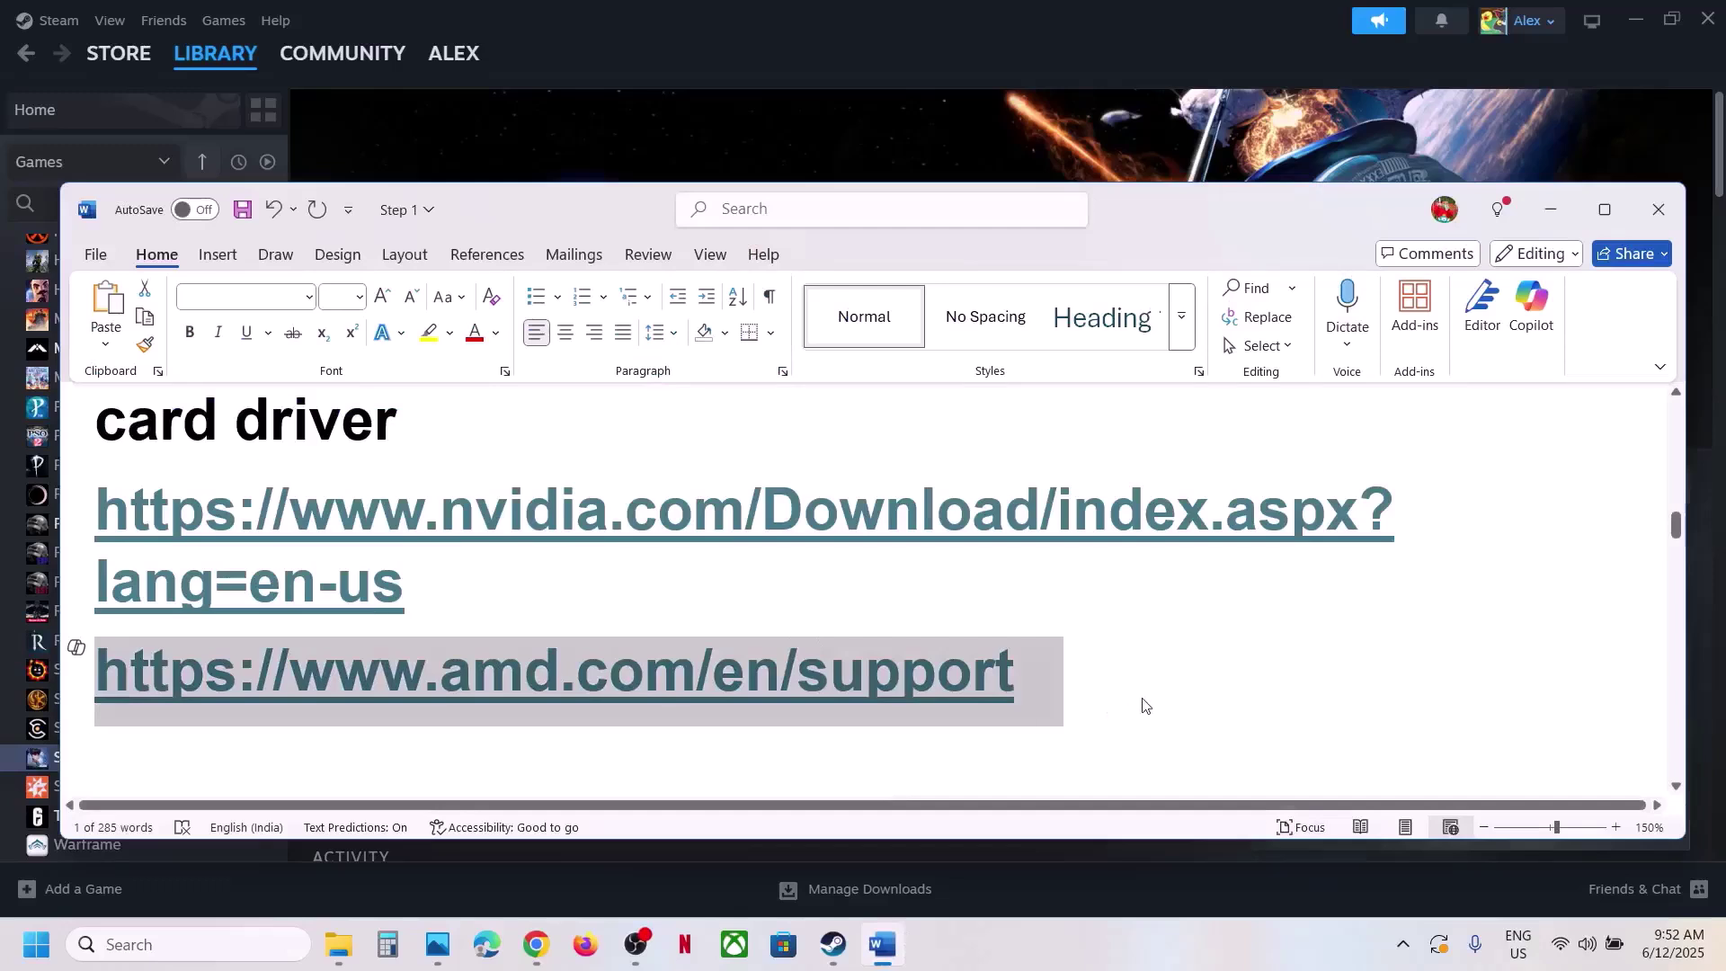
In the Step 1 document, highlight the AMD support link and the text "Debug mode in Nvidia Control Panel"
left_click(1142, 705)
triple_click(347, 673)
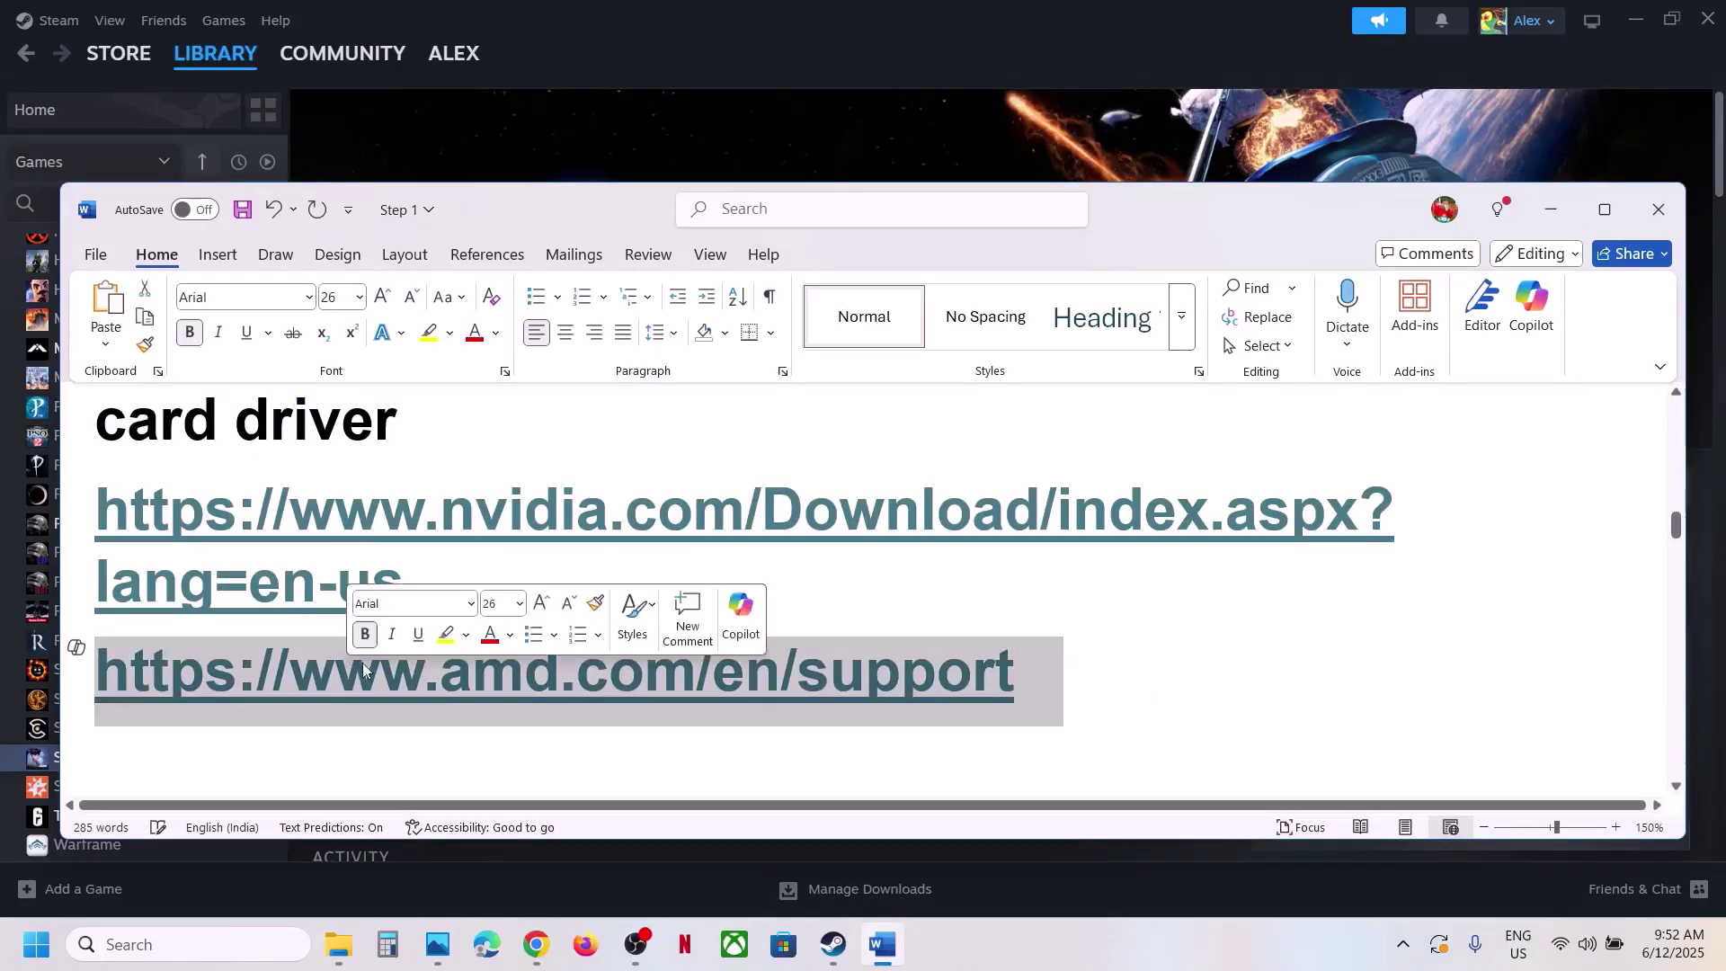
left_click(1034, 688)
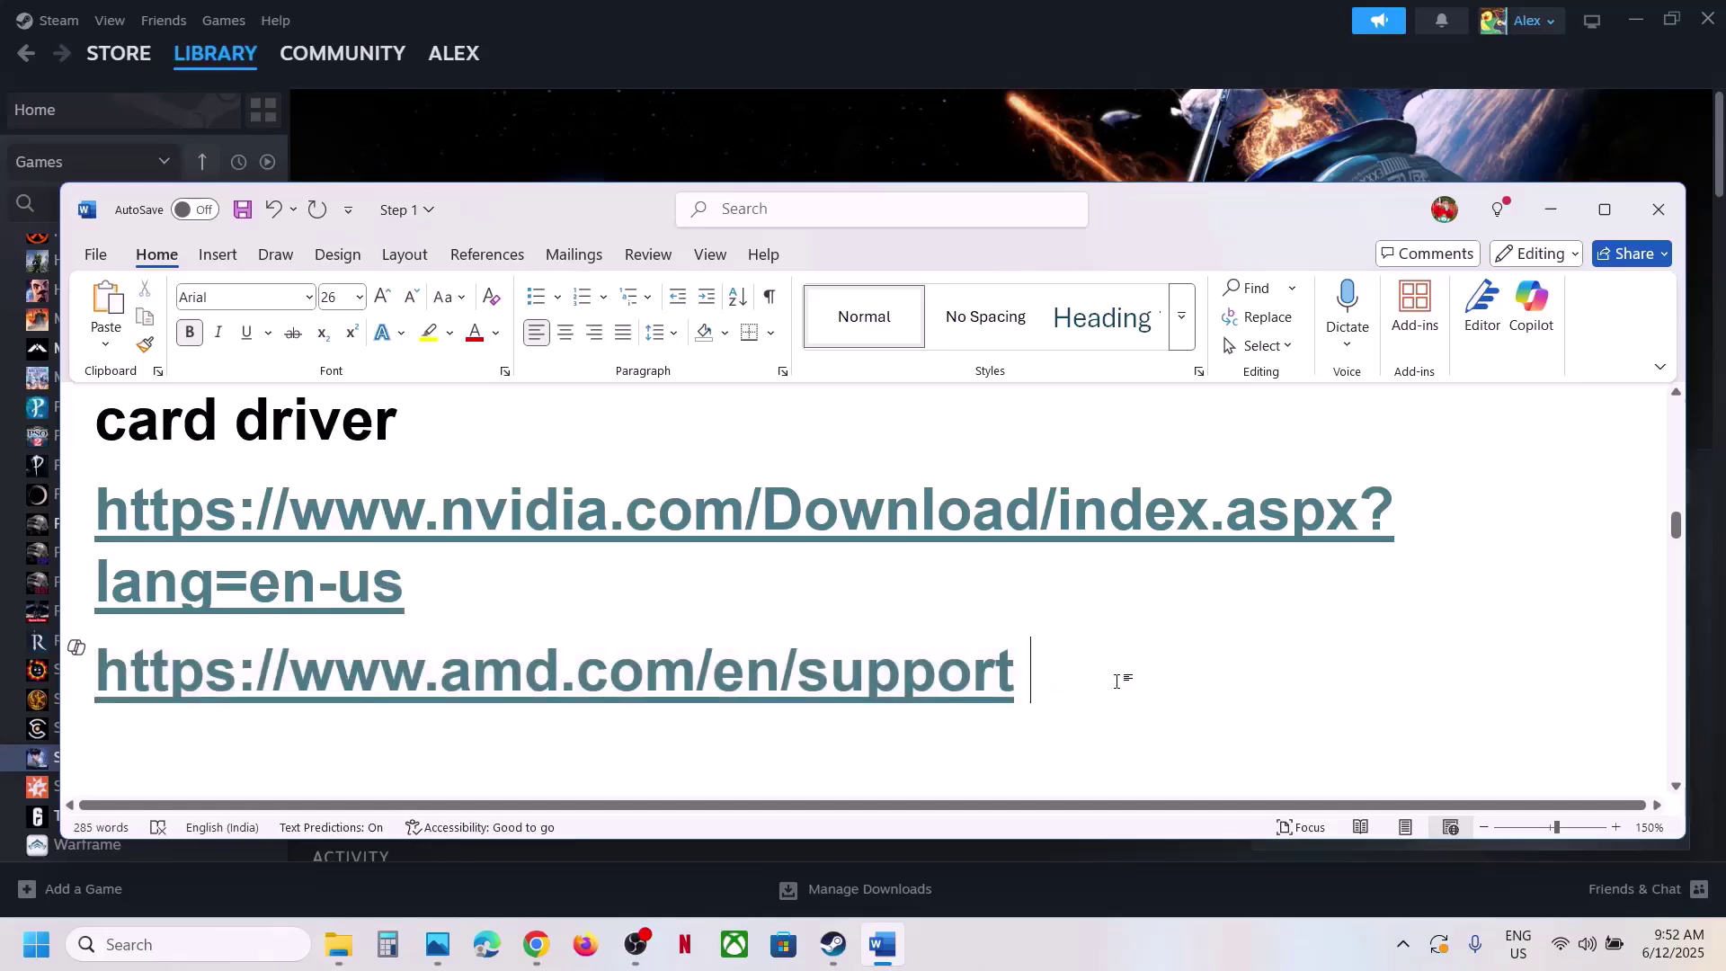
scroll(1116, 676, "down", 3)
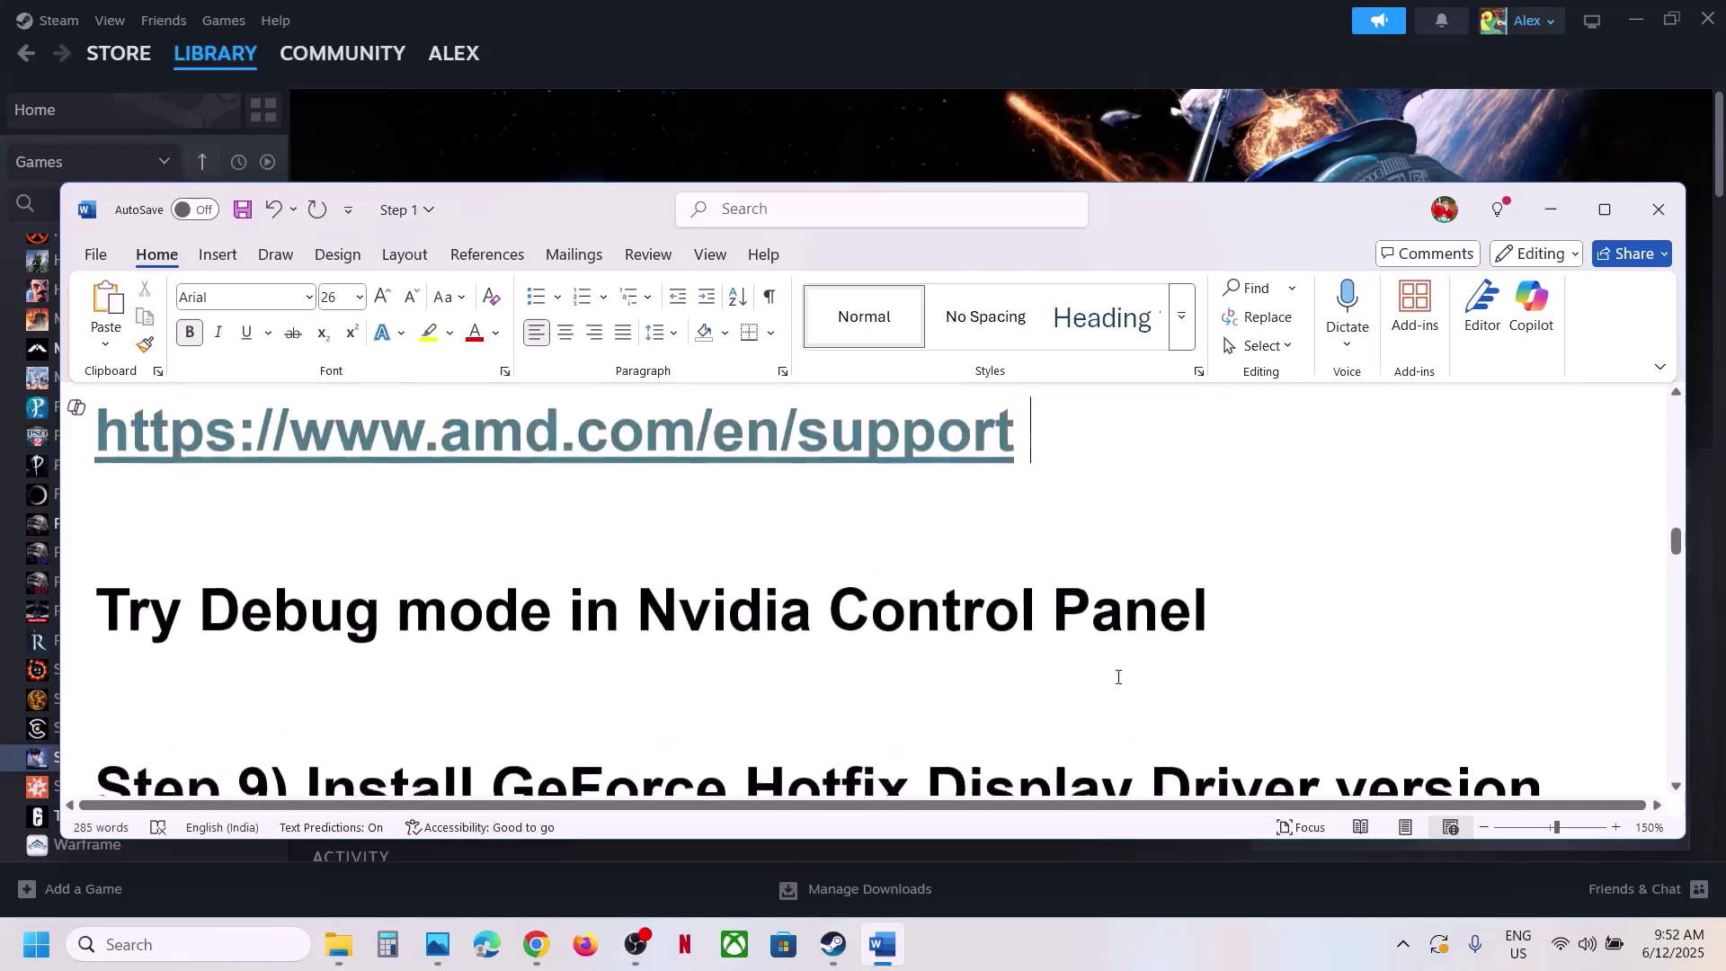
left_click(1444, 605, "shift")
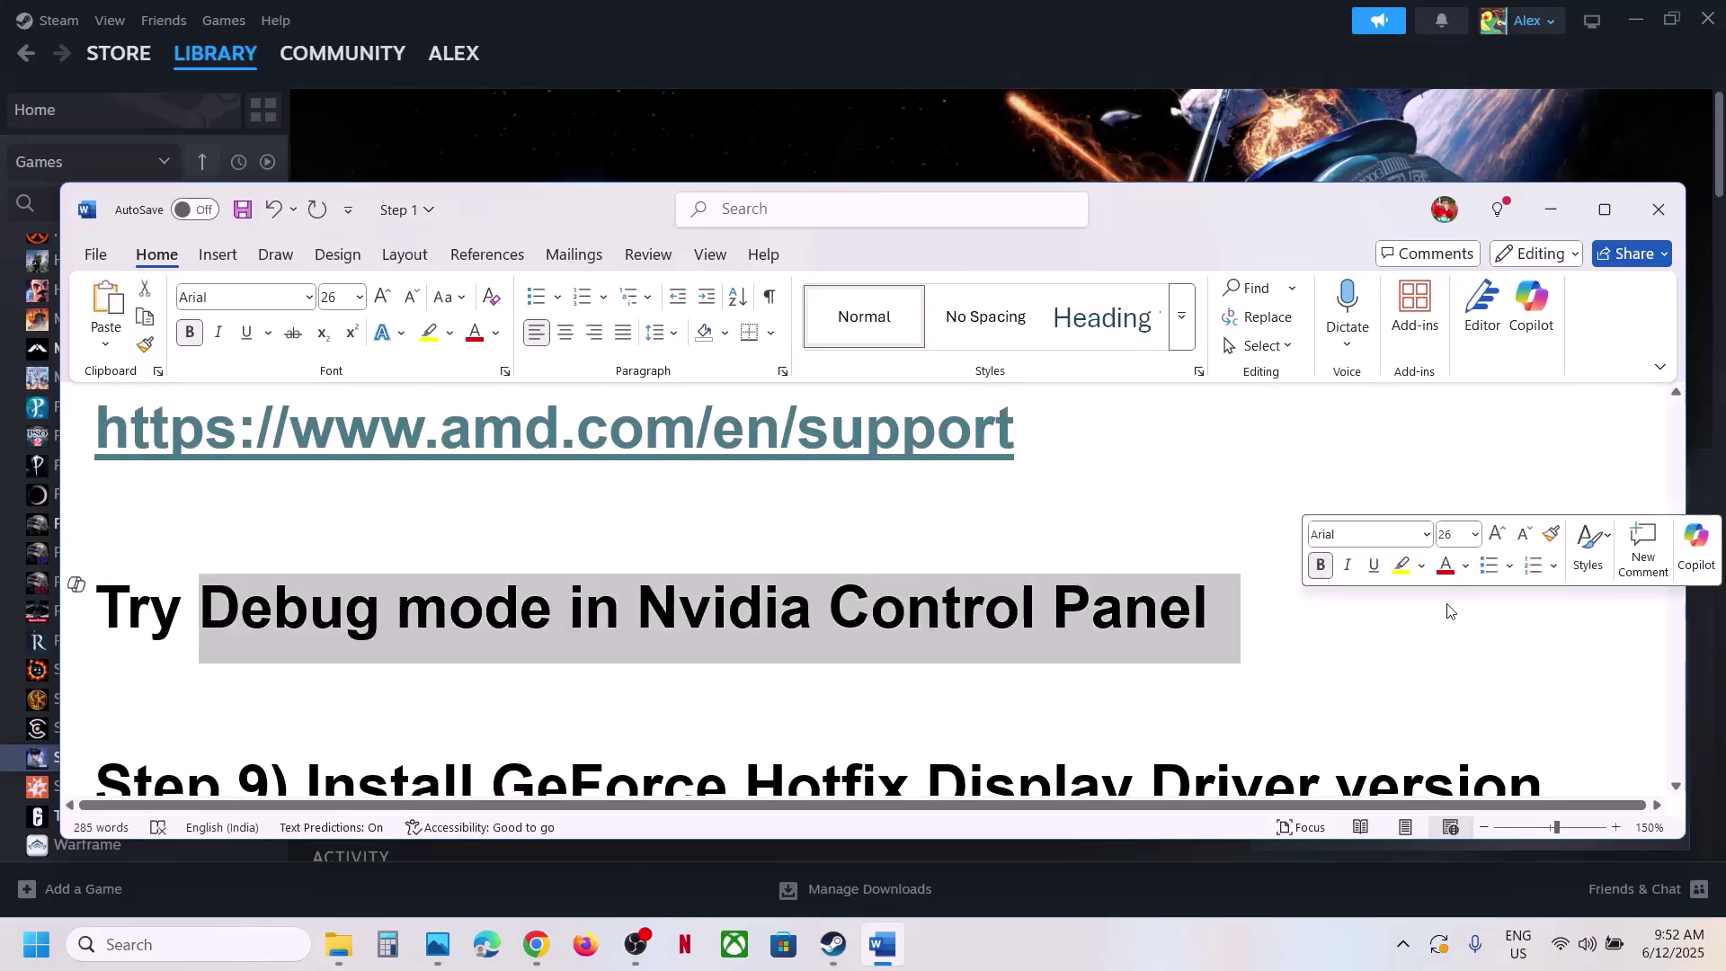
Open NVIDIA Control Panel from the desktop, enable Debug Mode, check that it is ticked, and close the window
key("super+d")
right_click(640, 546)
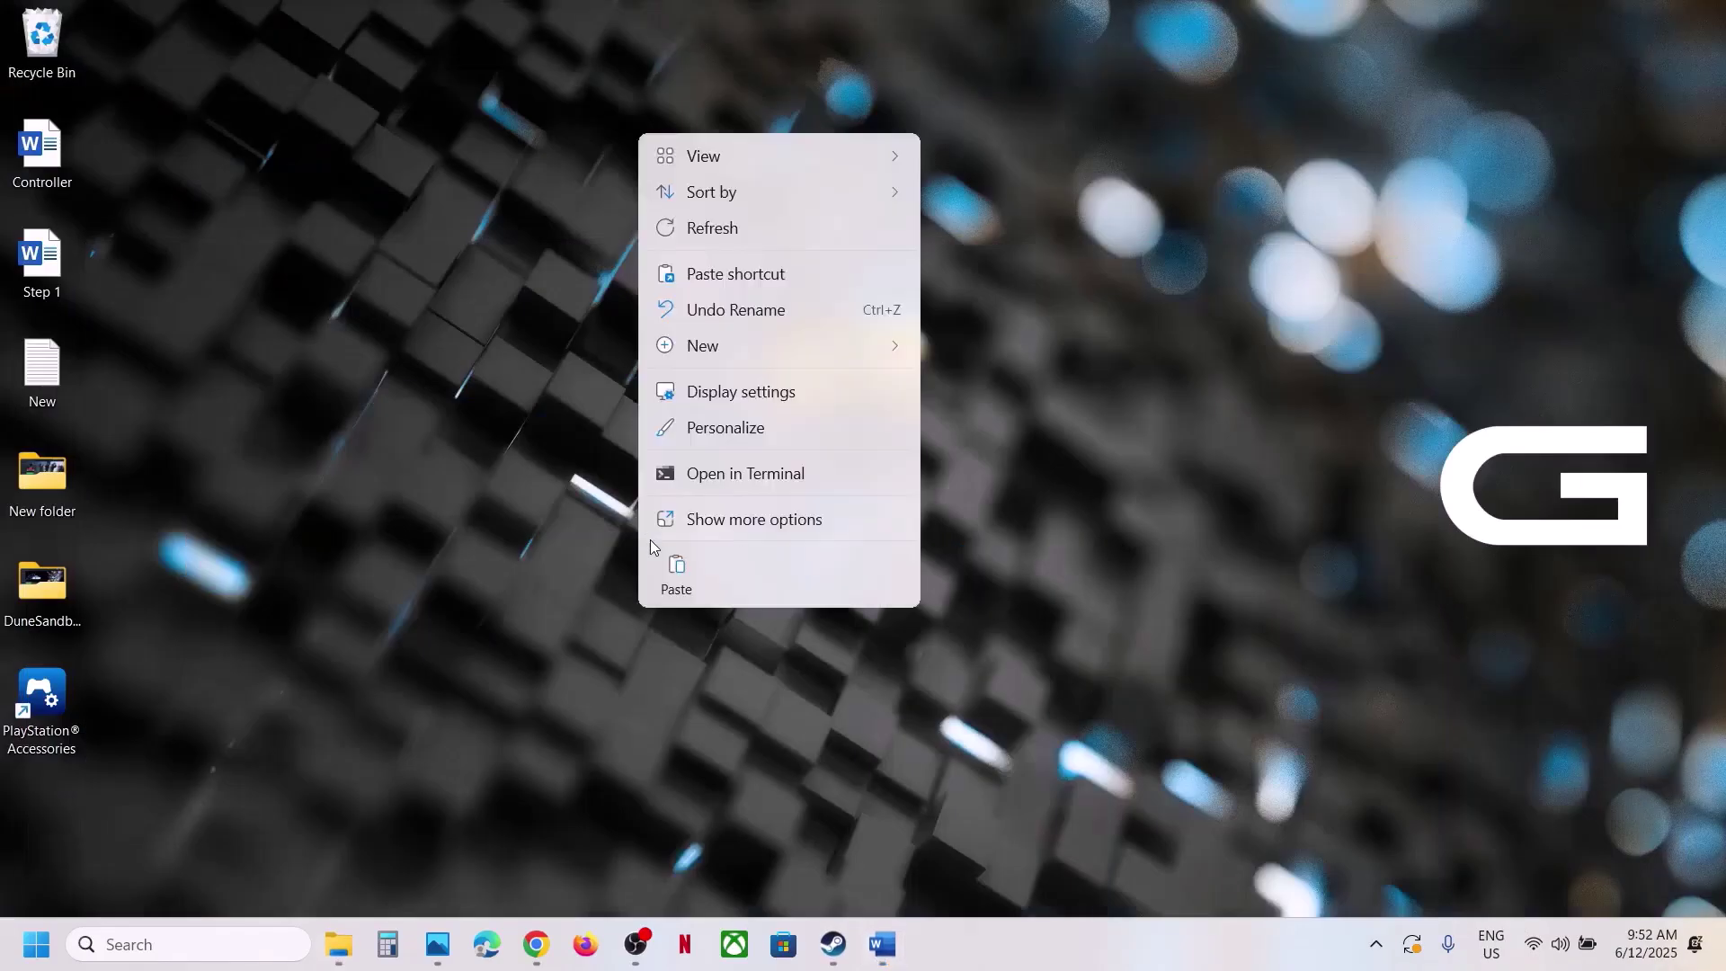
left_click(754, 519)
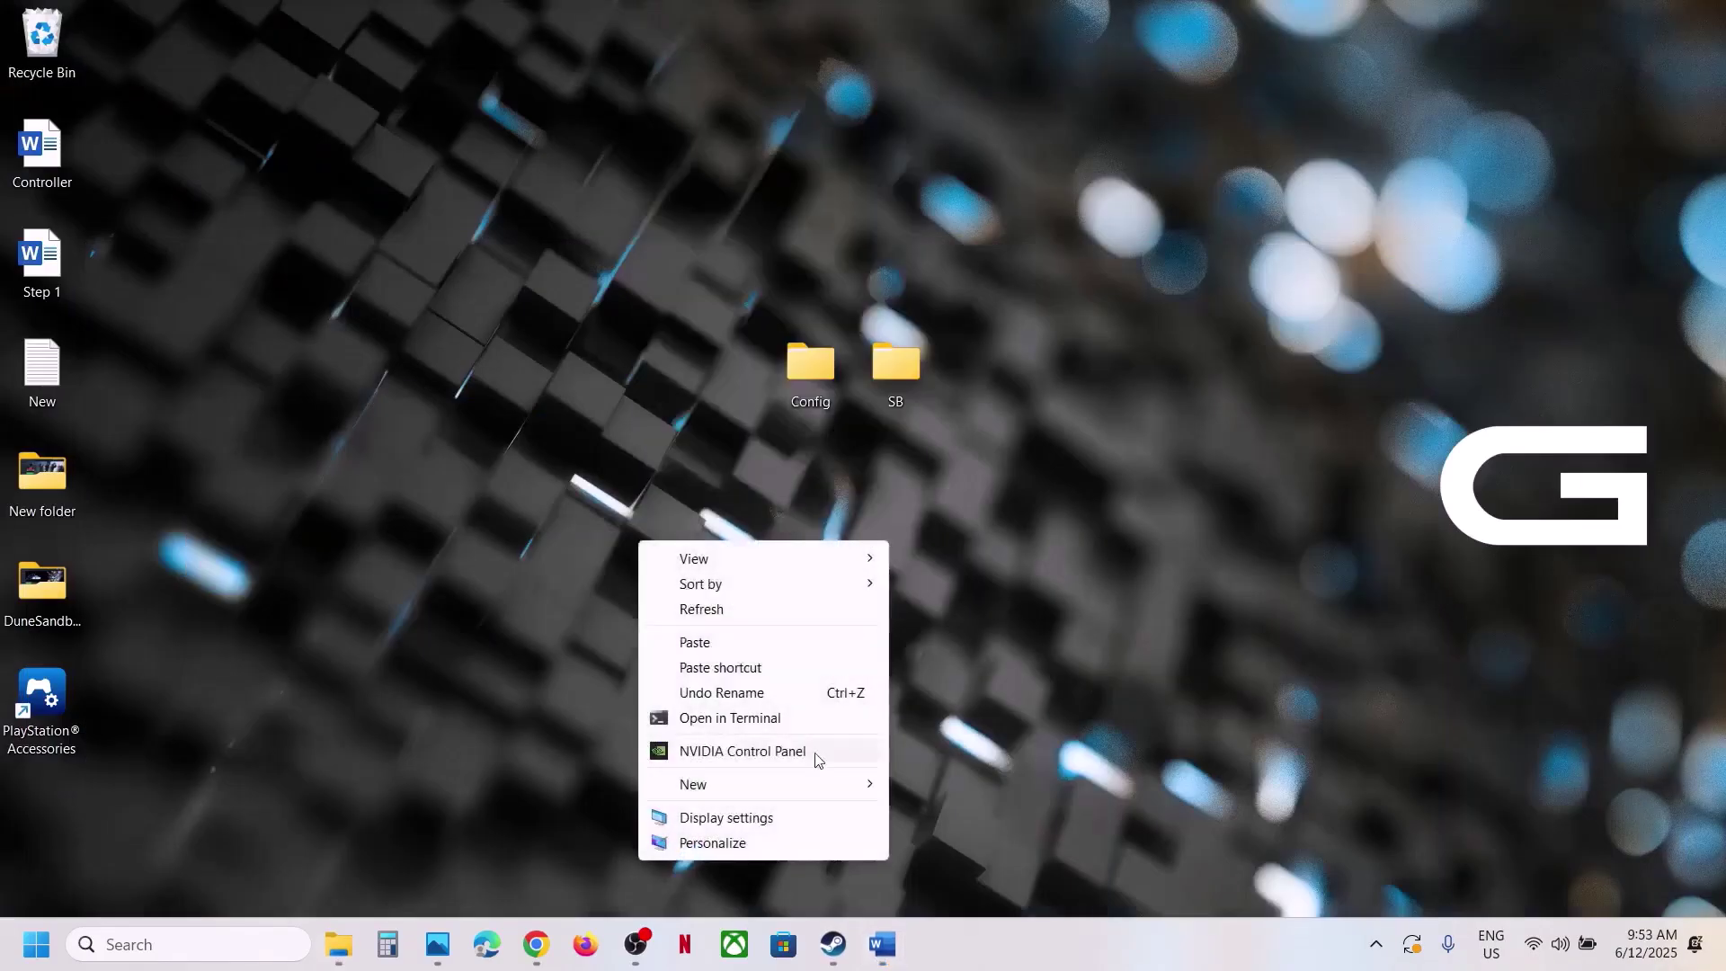
left_click(731, 753)
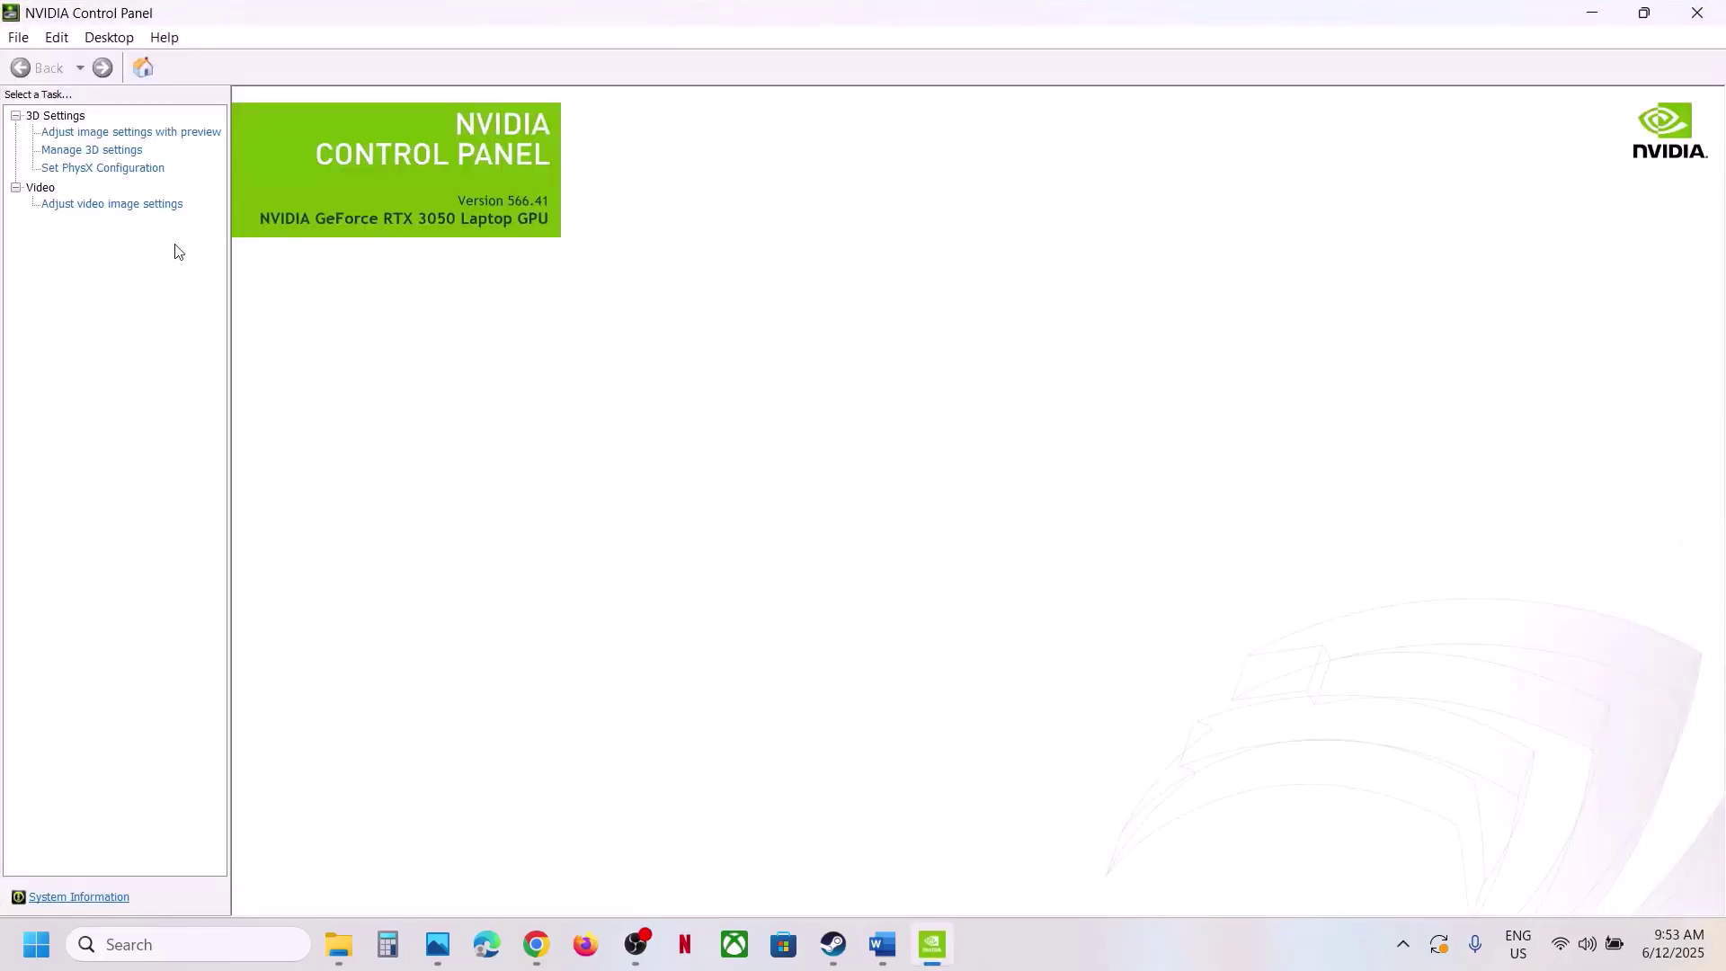
left_click(166, 38)
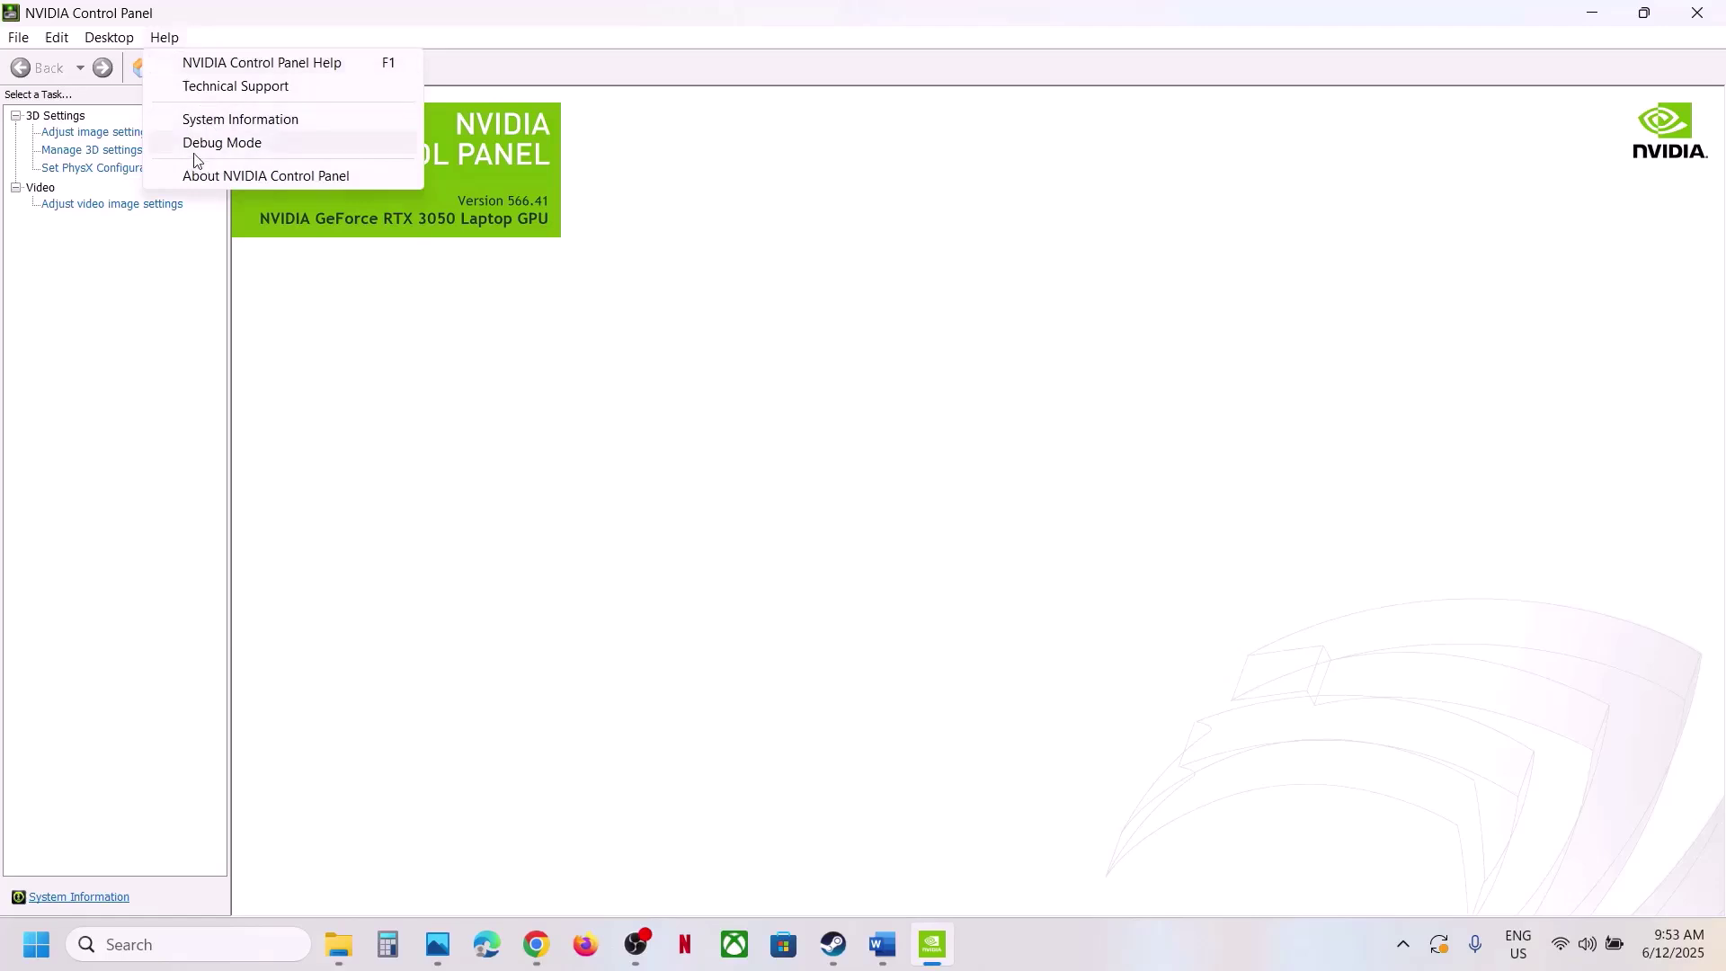
left_click(265, 159)
left_click(163, 37)
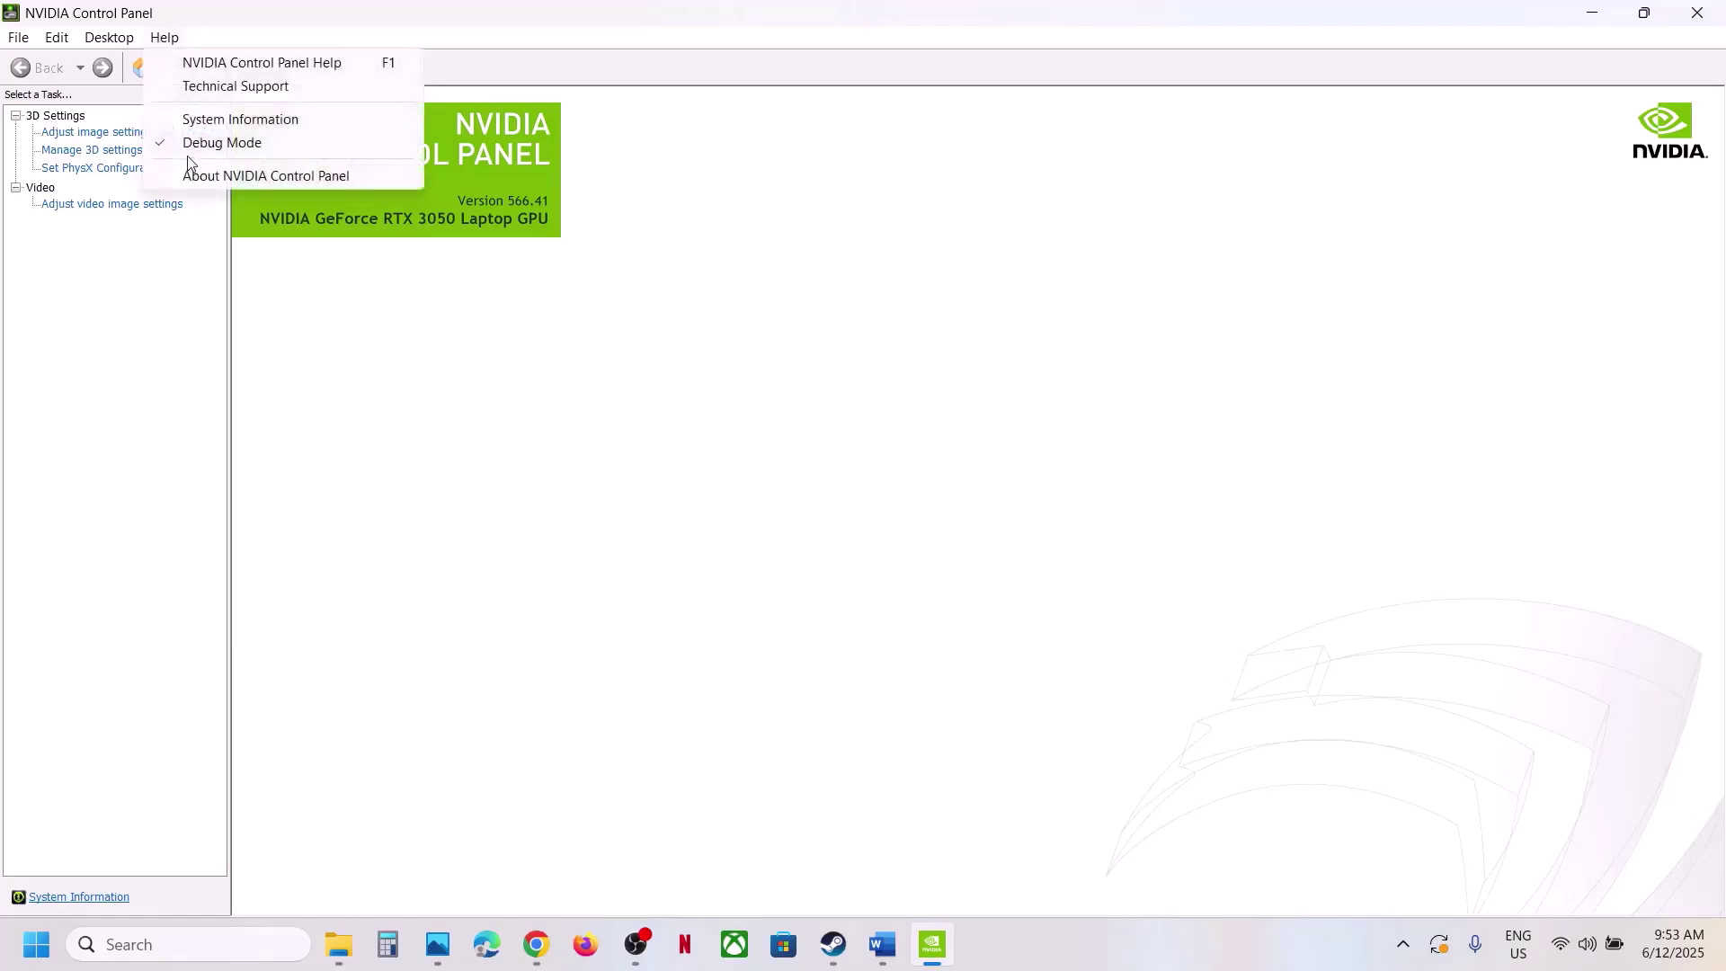
left_click(863, 412)
left_click(1702, 14)
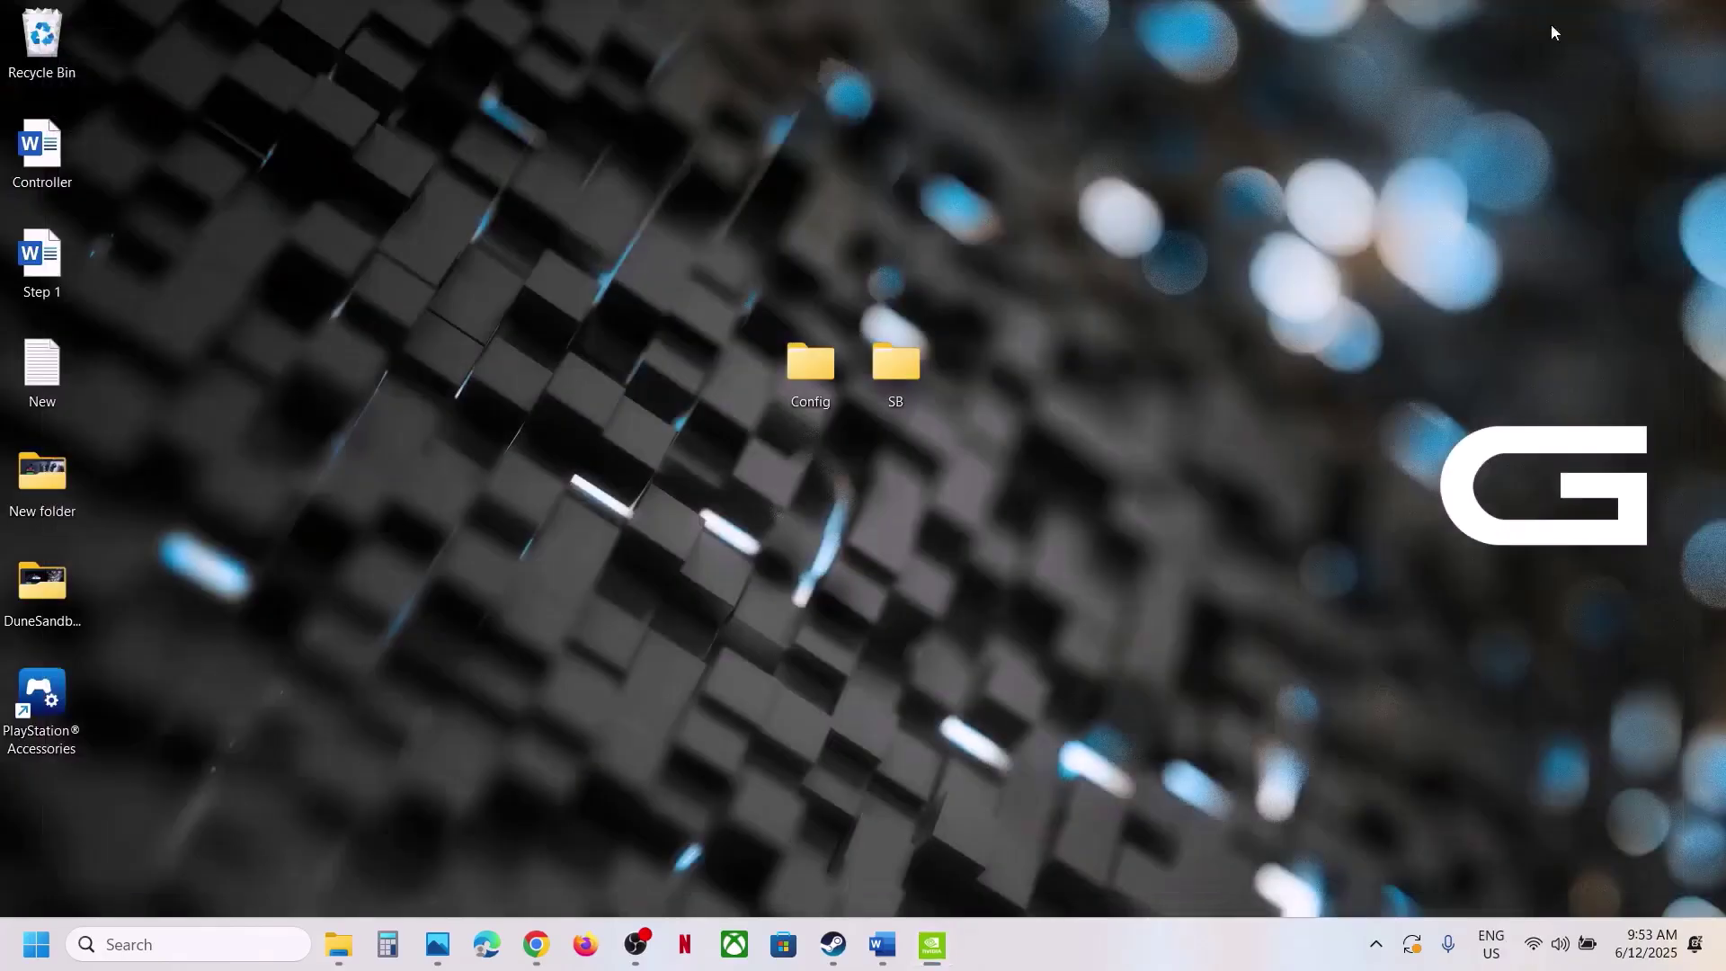
Copy the Step 9 text "Install GeForce Hotfix Display Driver version 576.66" from the Step 1 document and search Google for it in Chrome
left_click(882, 944)
scroll(662, 469, "down", 3)
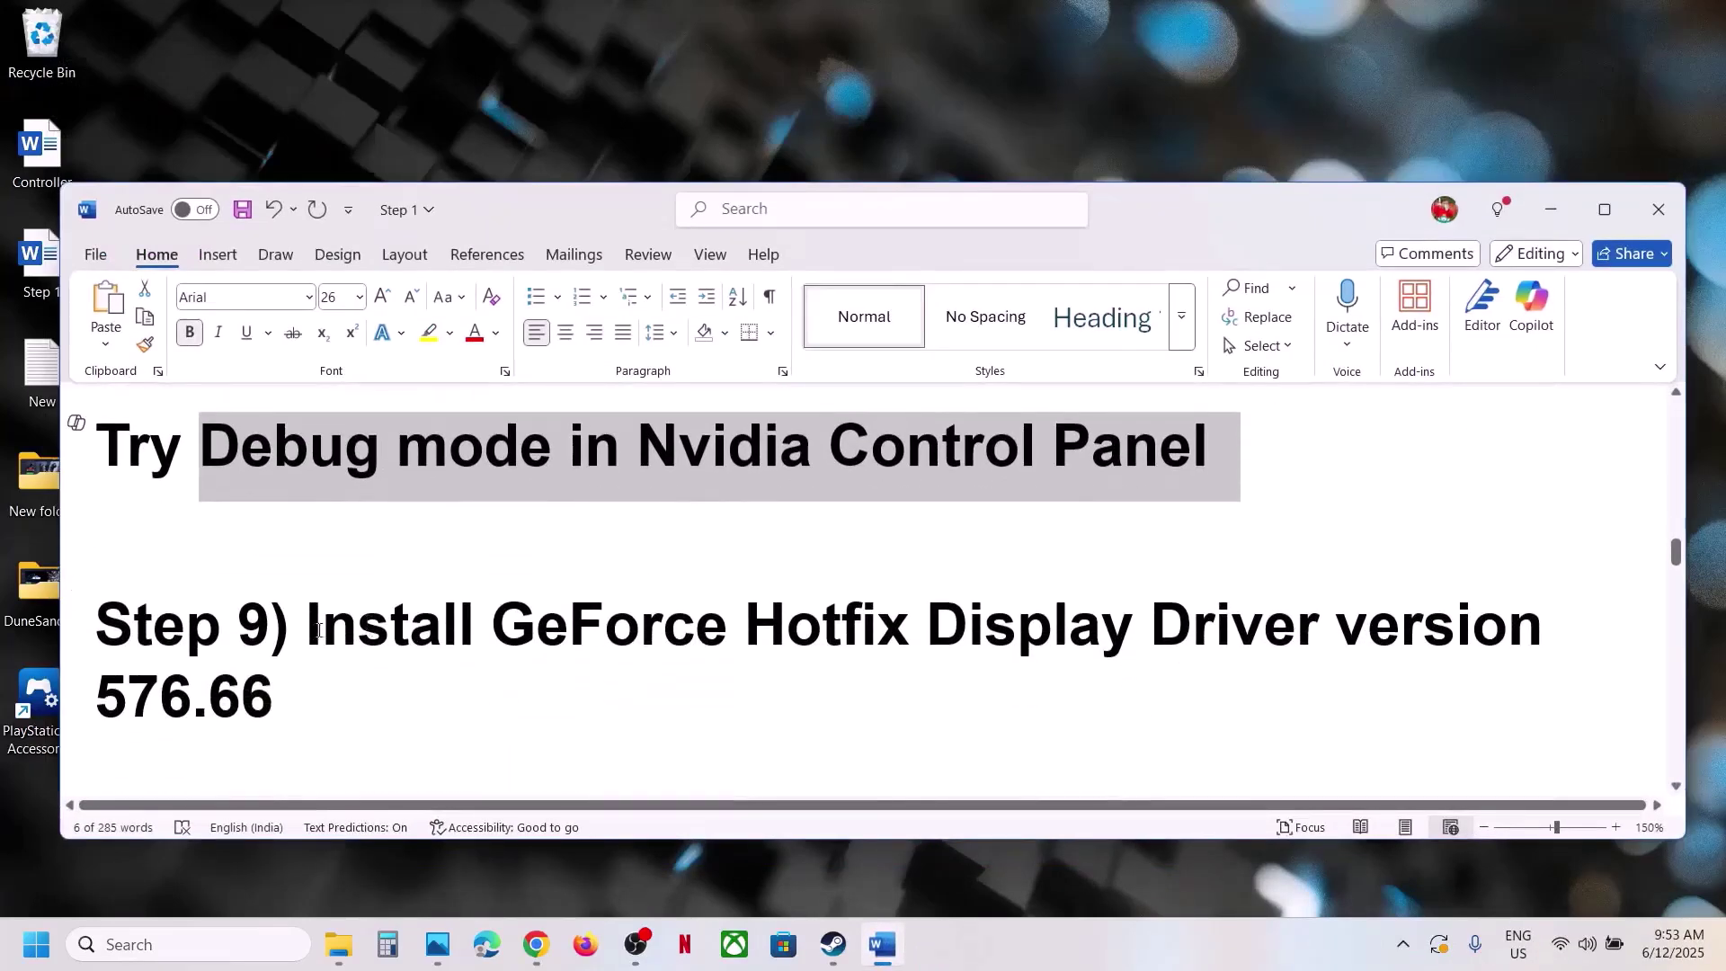
left_click_drag(305, 629, 620, 671)
key("ctrl+c")
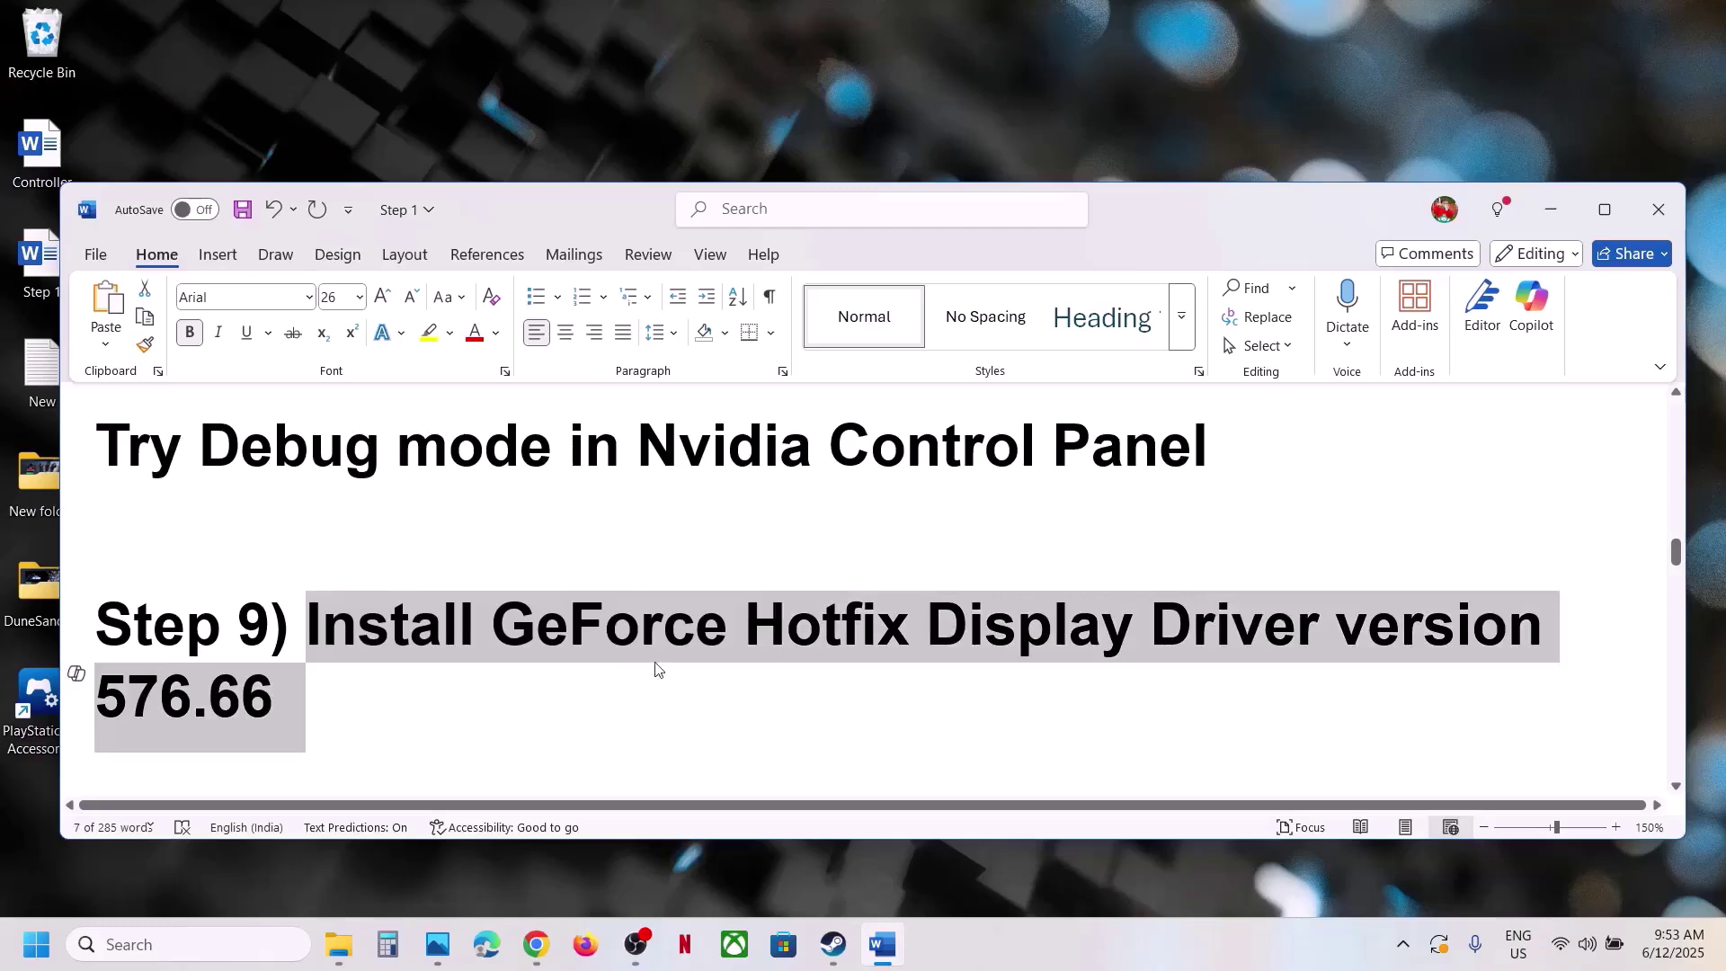
left_click(549, 948)
left_click(329, 23)
key("ctrl+v")
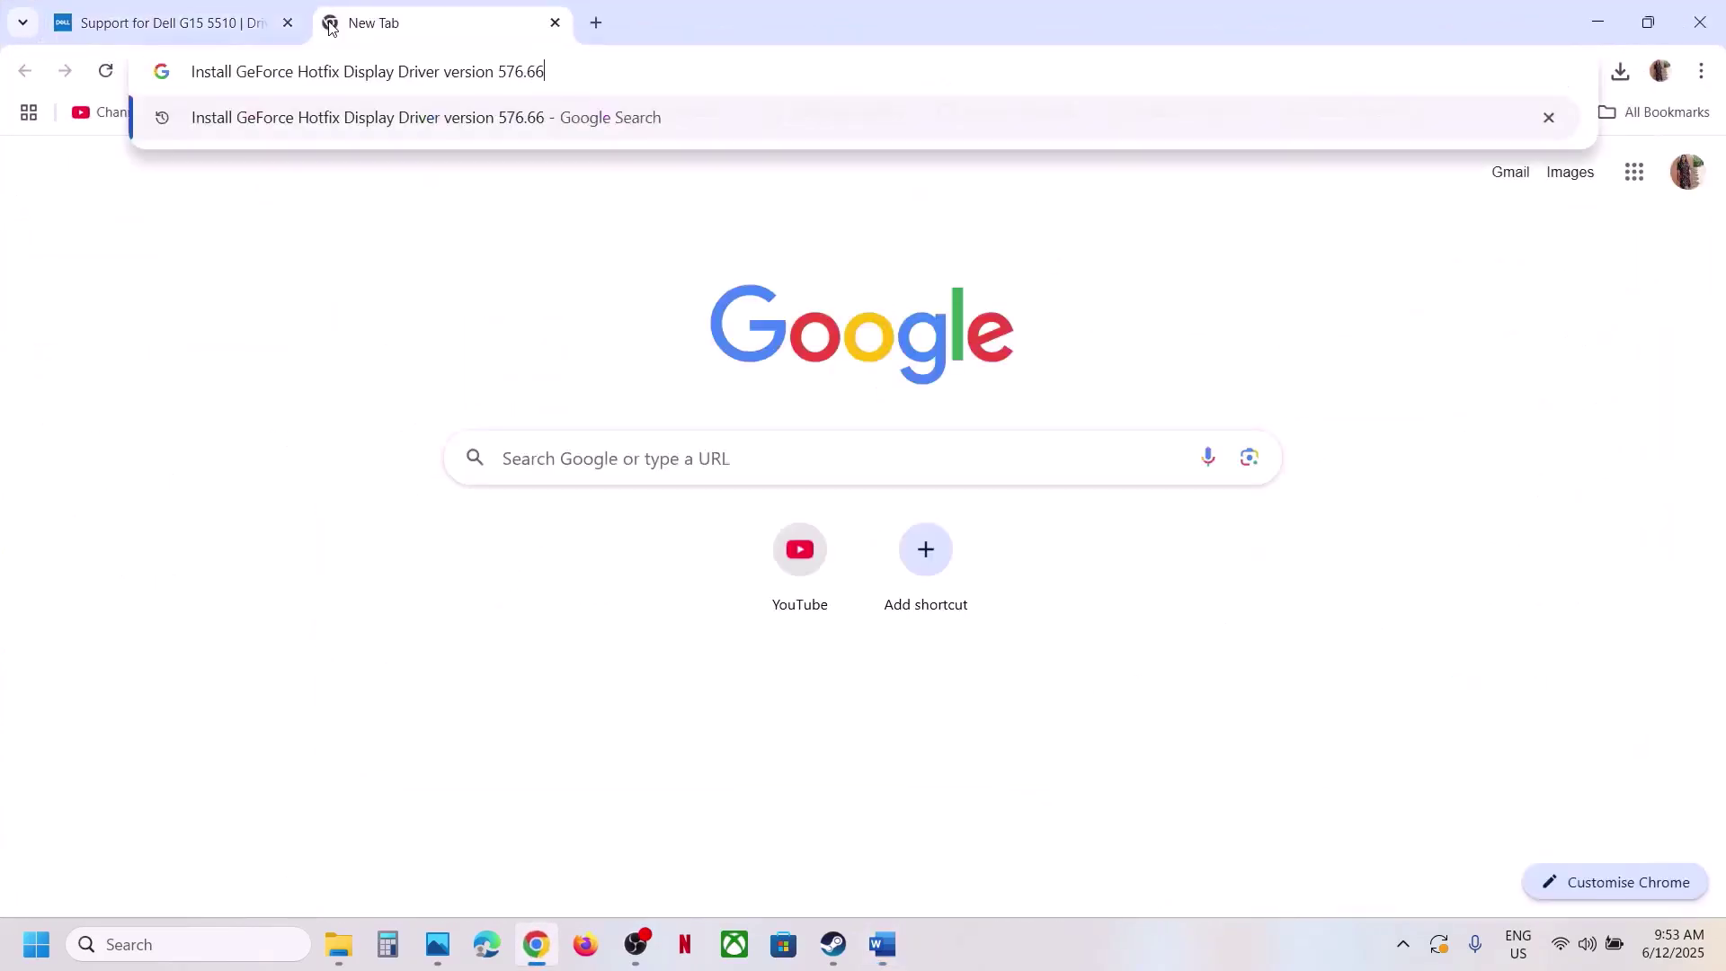
key("Return")
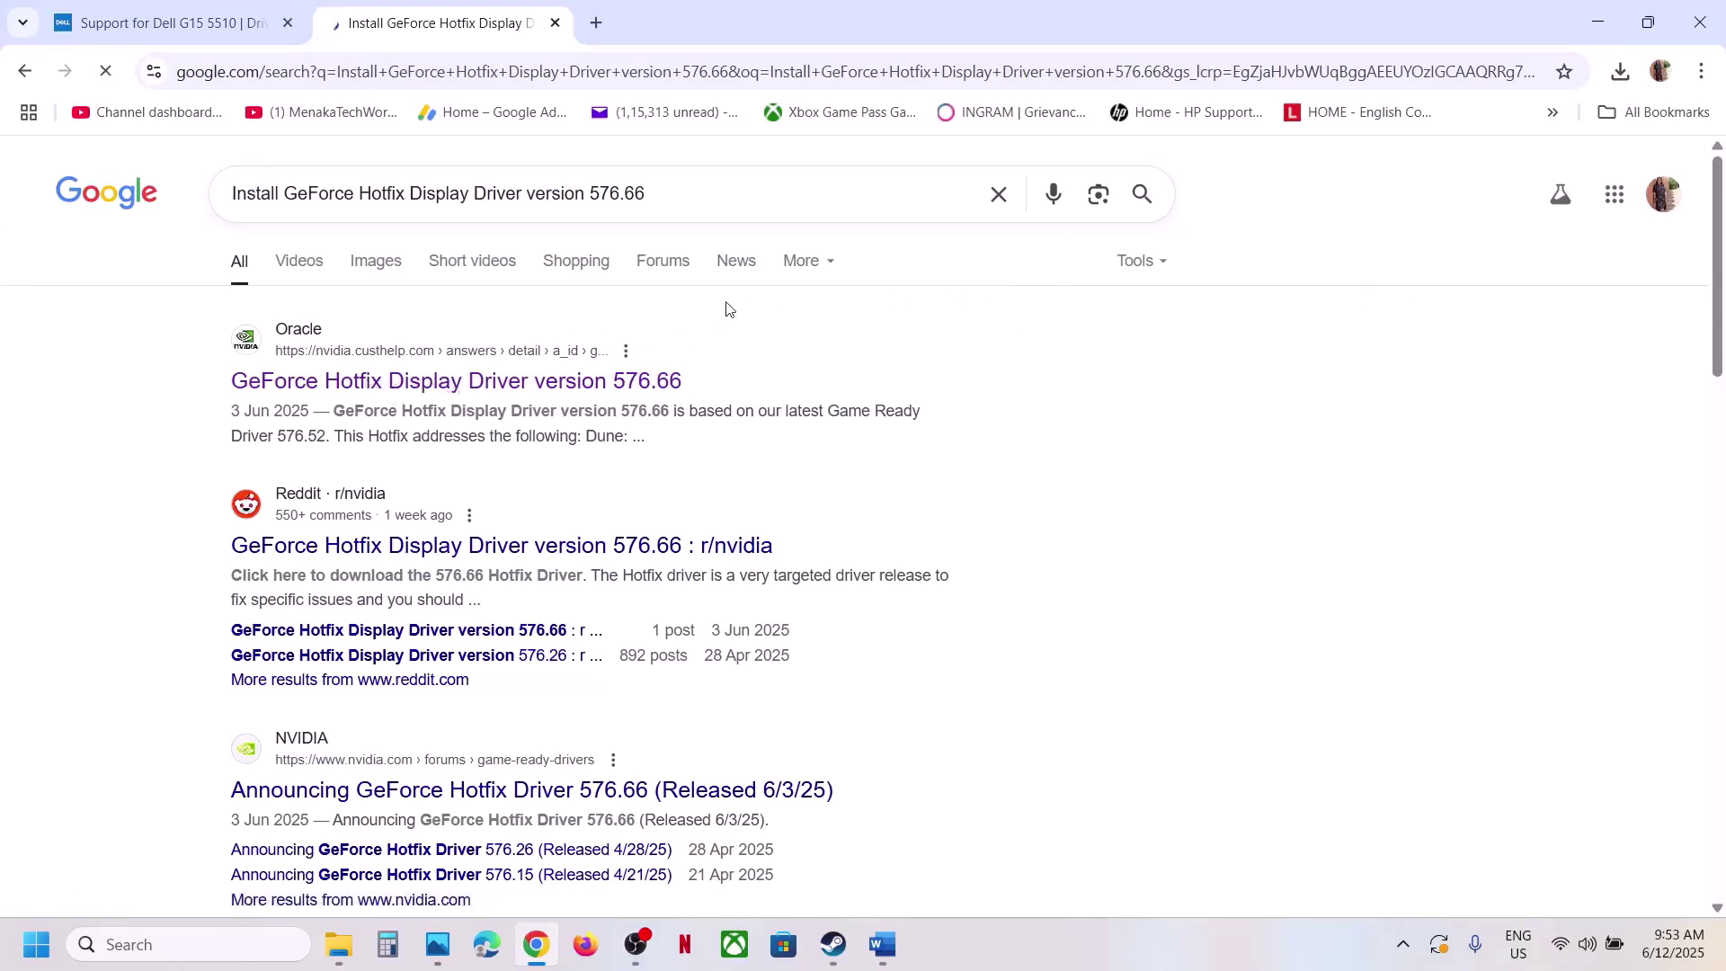
Open NVIDIA's support article for GeForce Hotfix Display Driver version 576.66, review it, and download the Windows 10/11 x64 driver
left_click(442, 350)
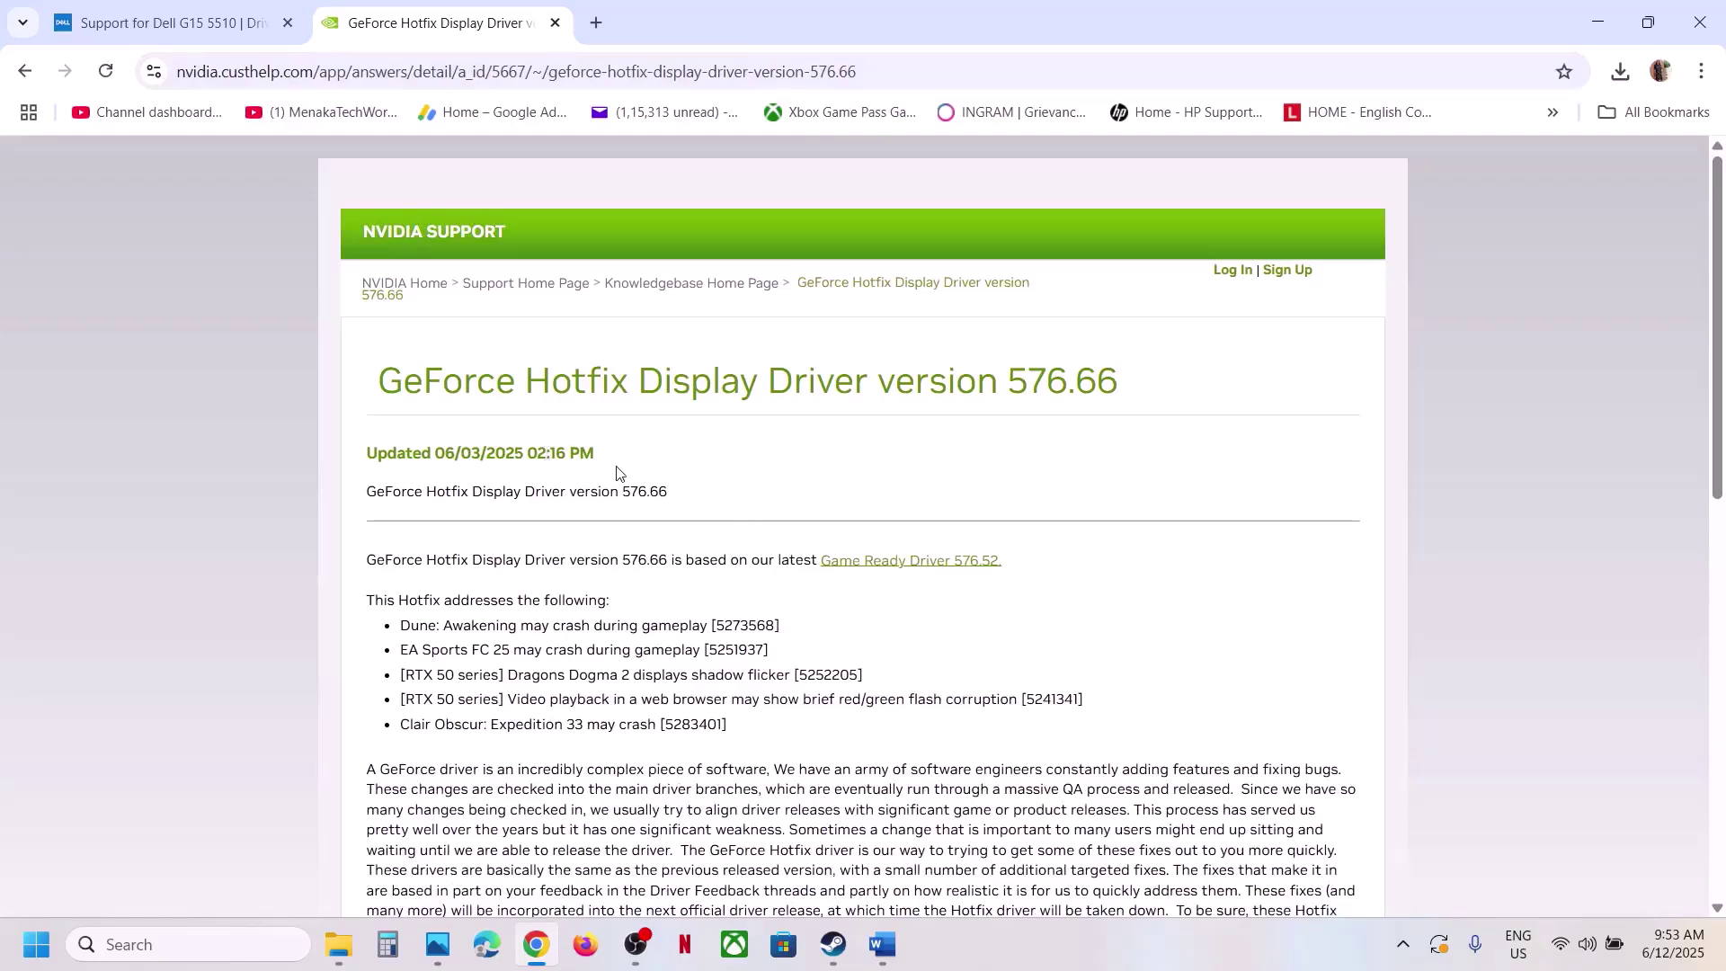
scroll(486, 462, "down", 4)
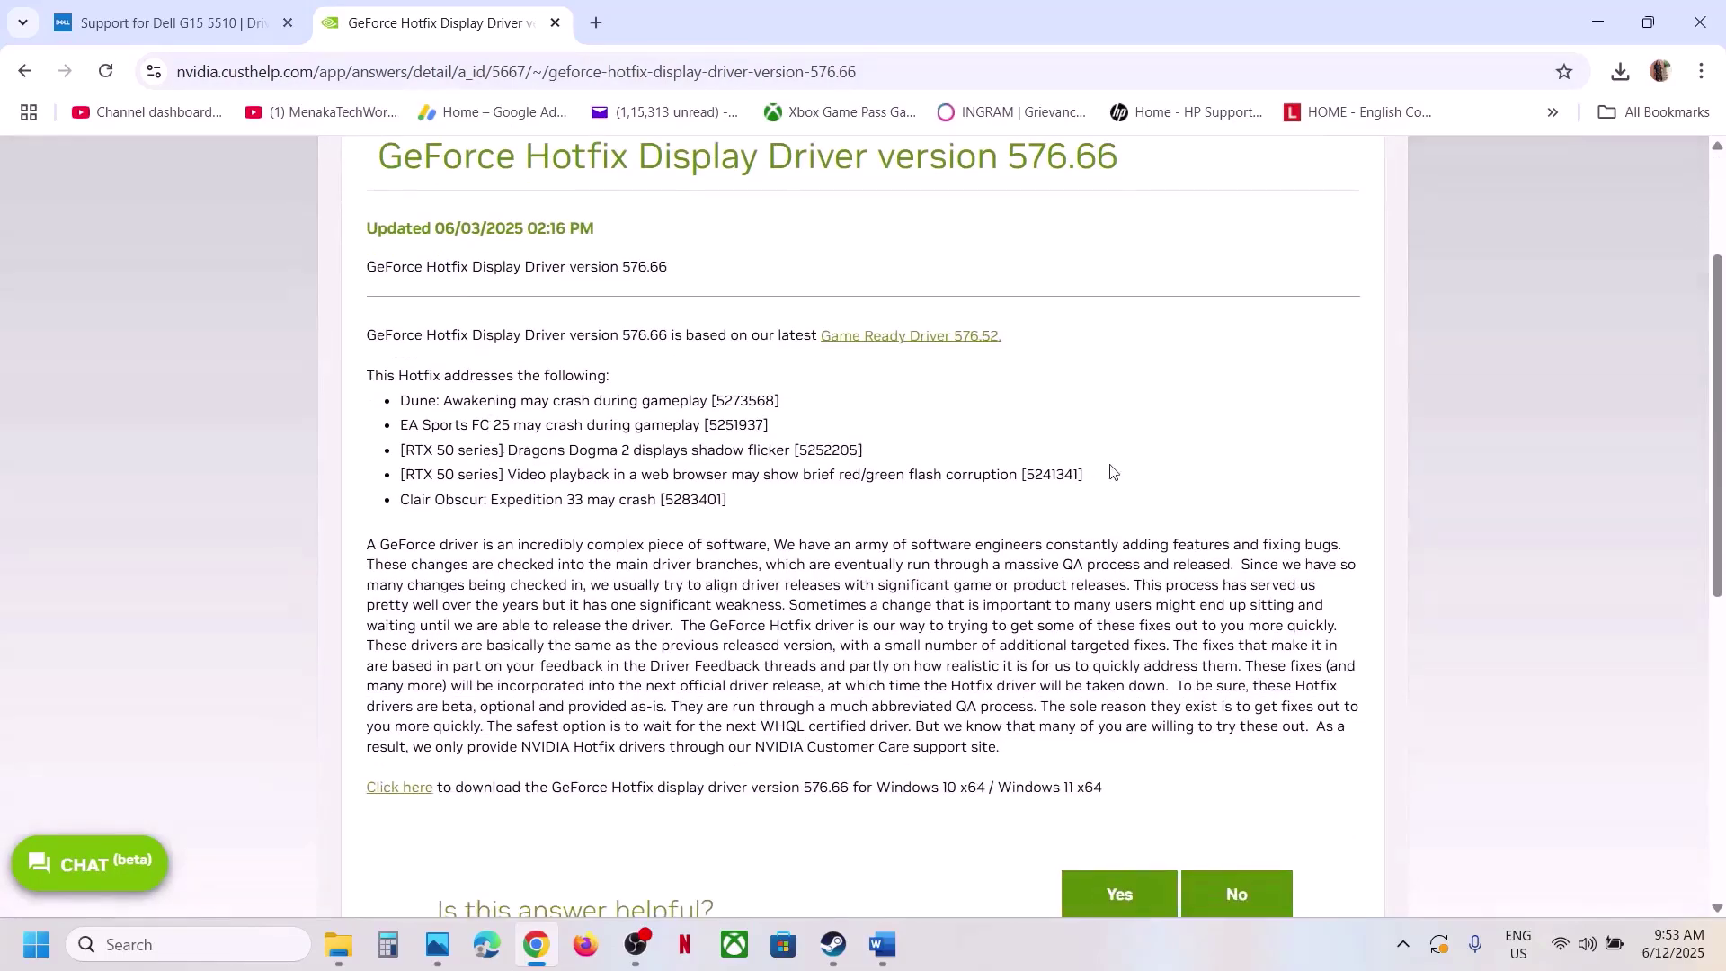
scroll(868, 303, "up", 2)
left_click_drag(808, 269, 1255, 278)
scroll(396, 346, "down", 6)
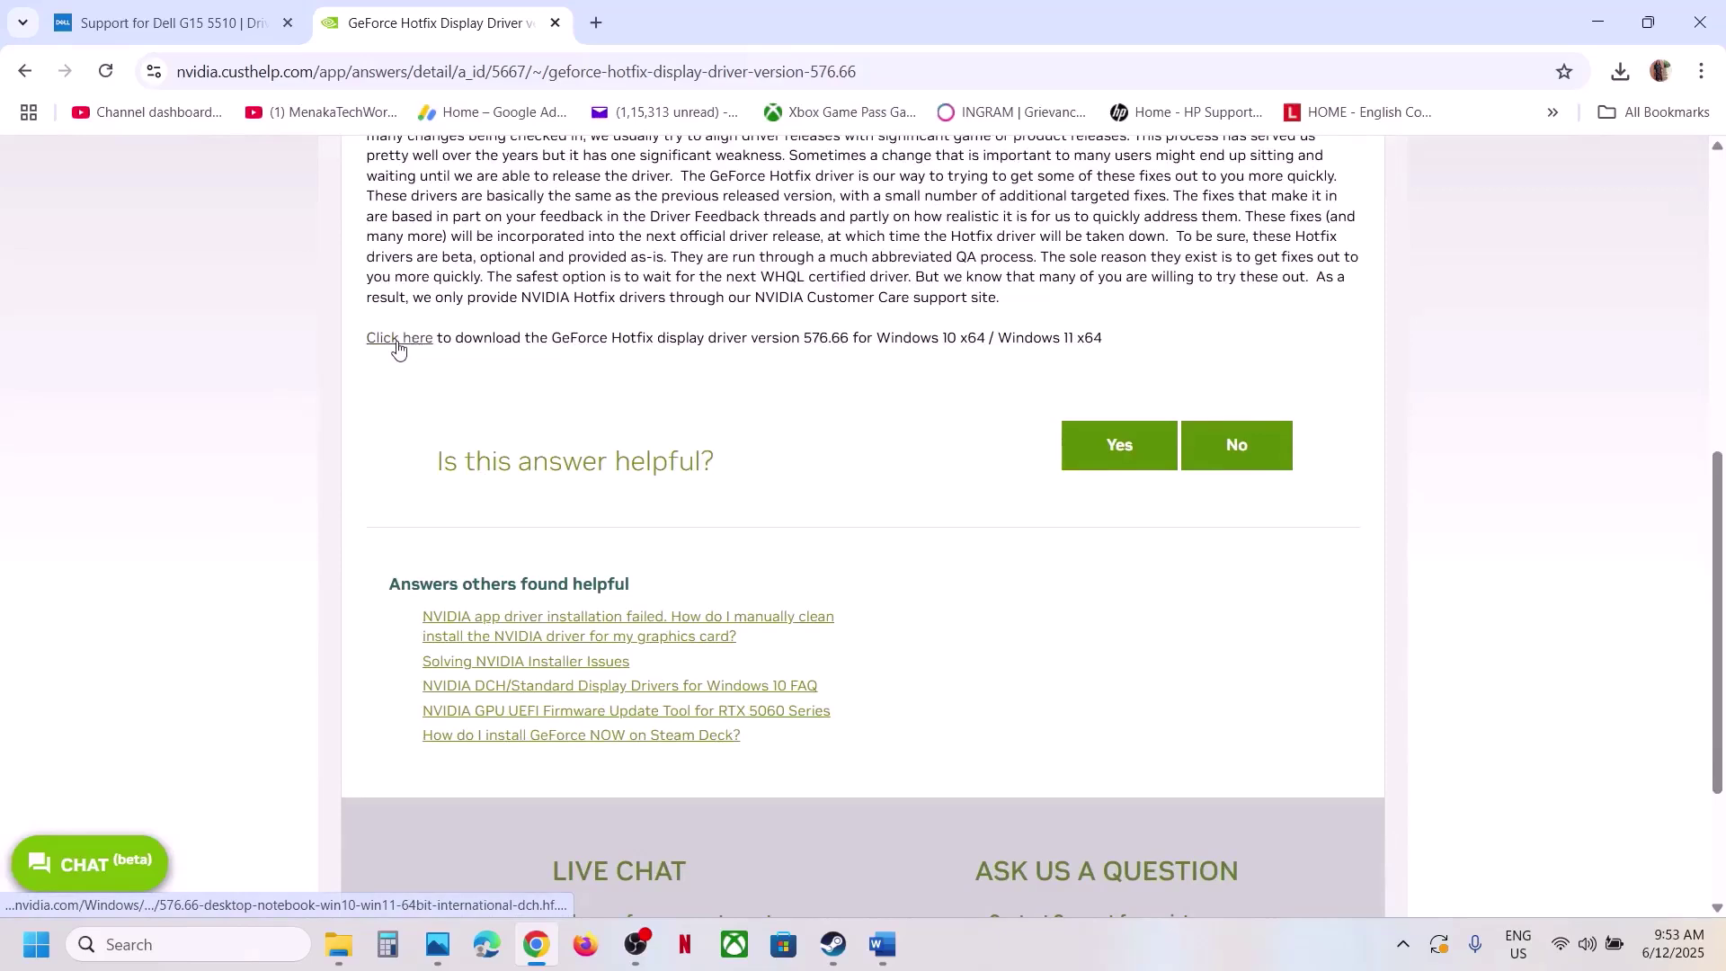
left_click(398, 348)
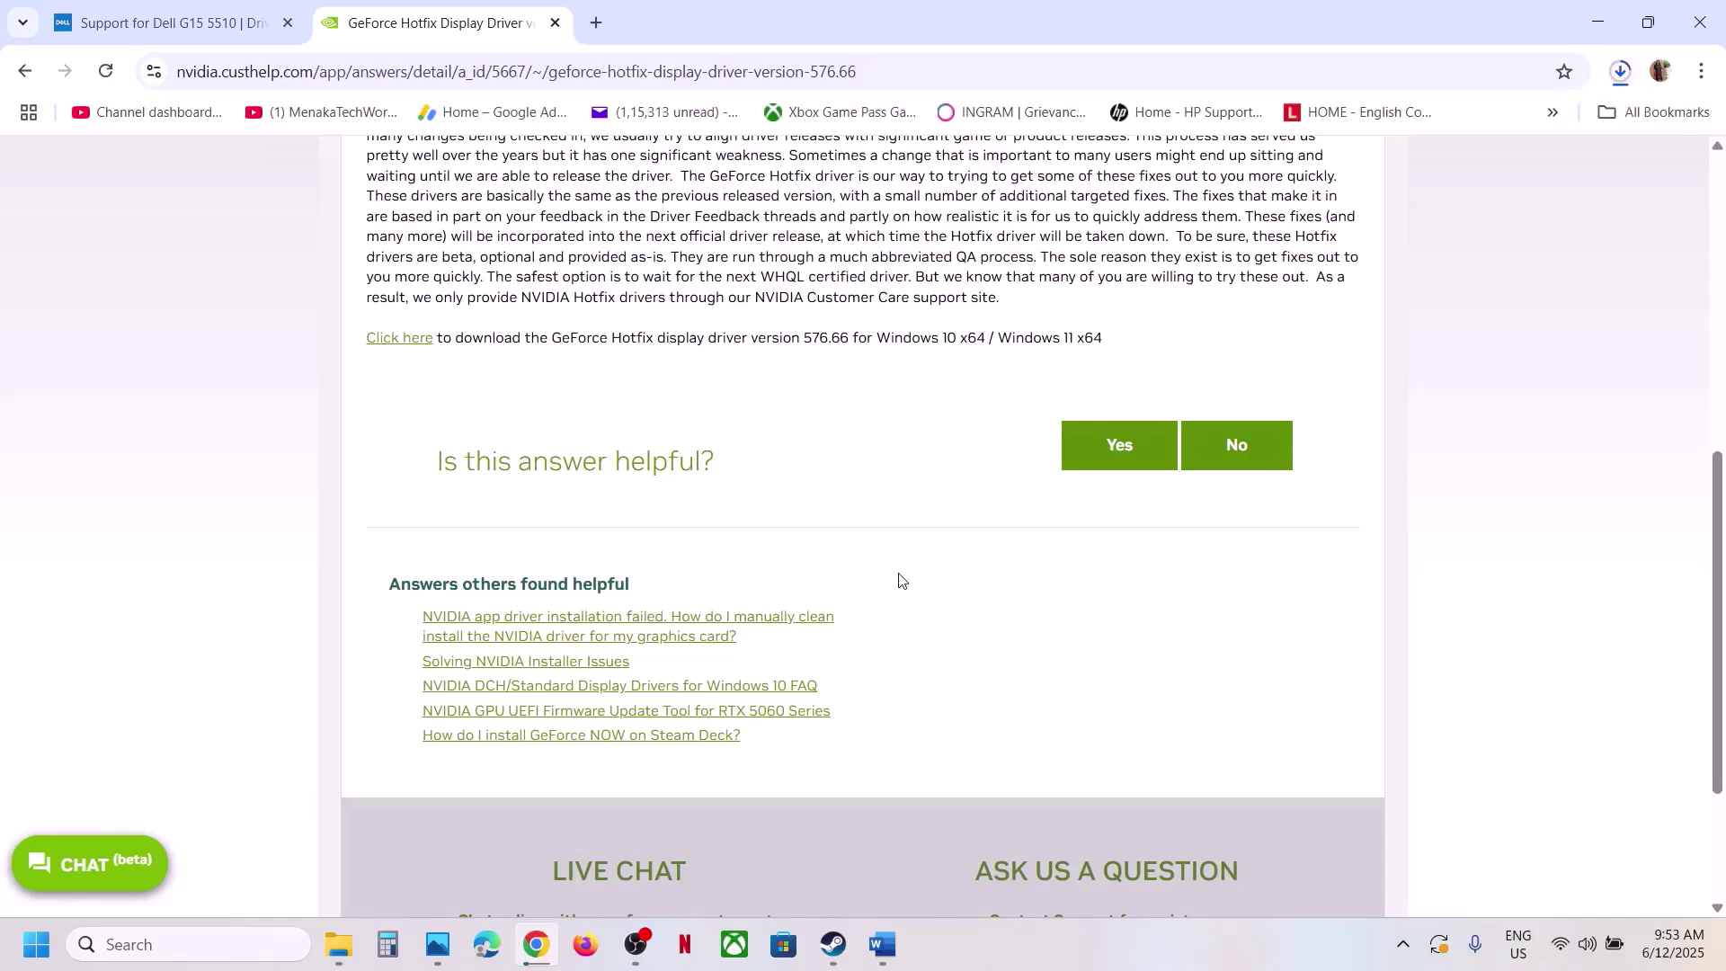
Return to the Step 1 document in Word and highlight the Step 10 text about running the game on the dedicated graphics card
left_click(895, 942)
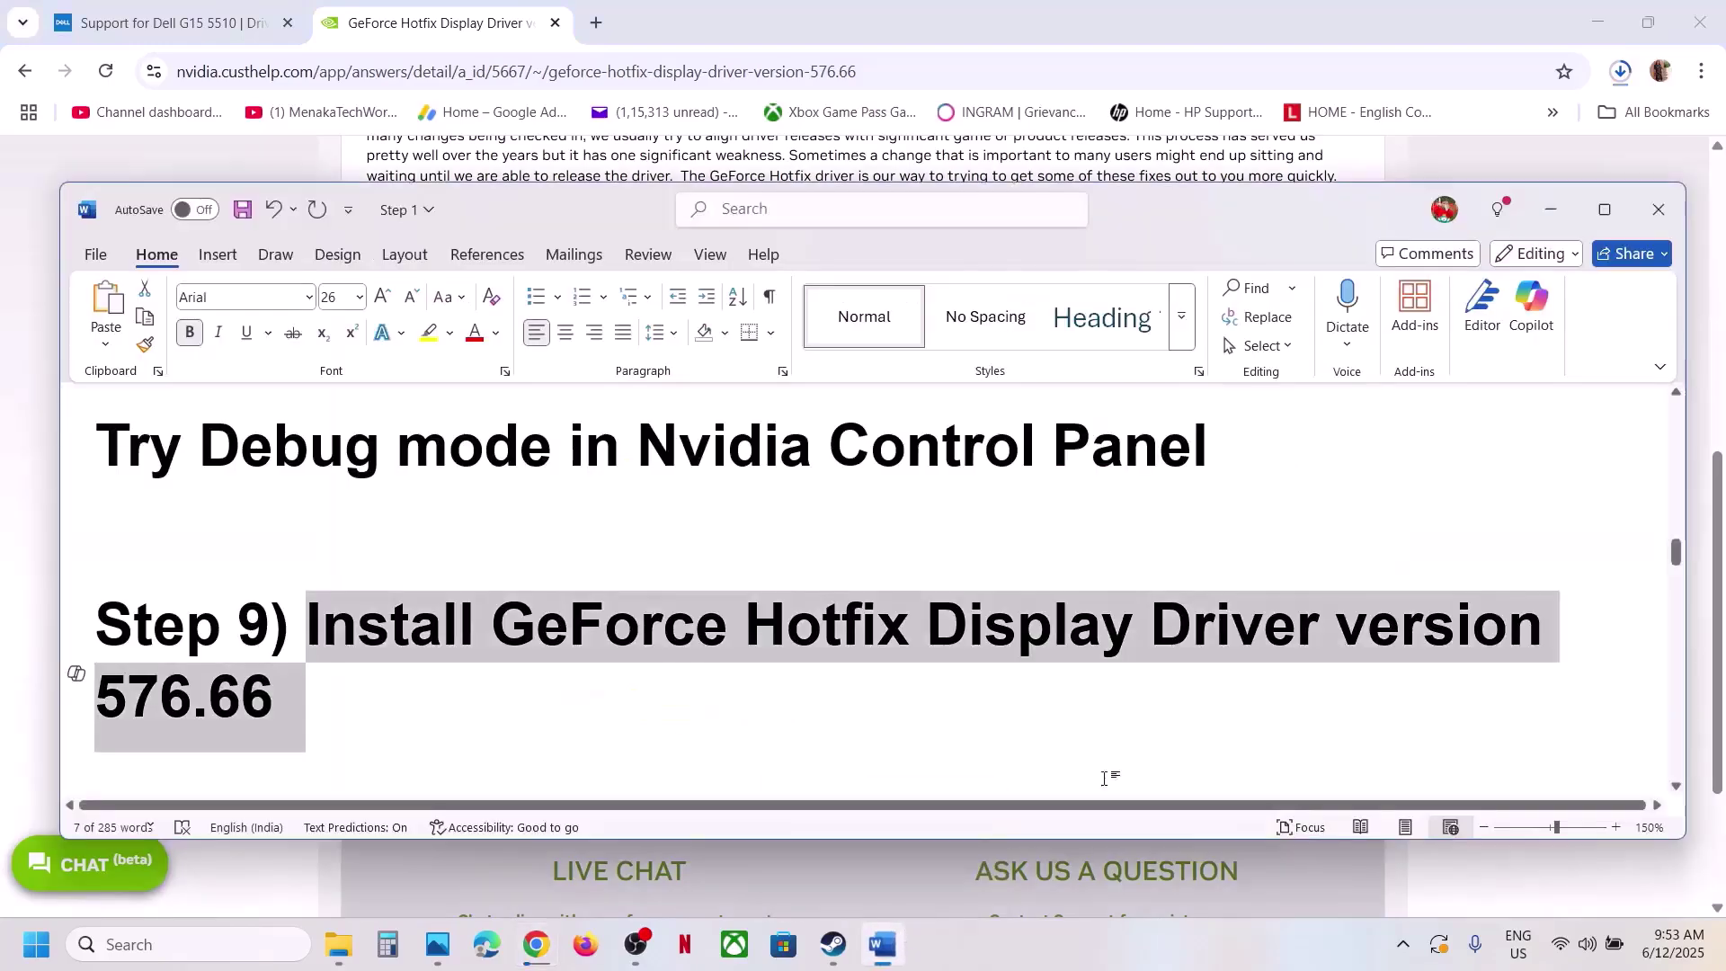
scroll(508, 636, "down", 2)
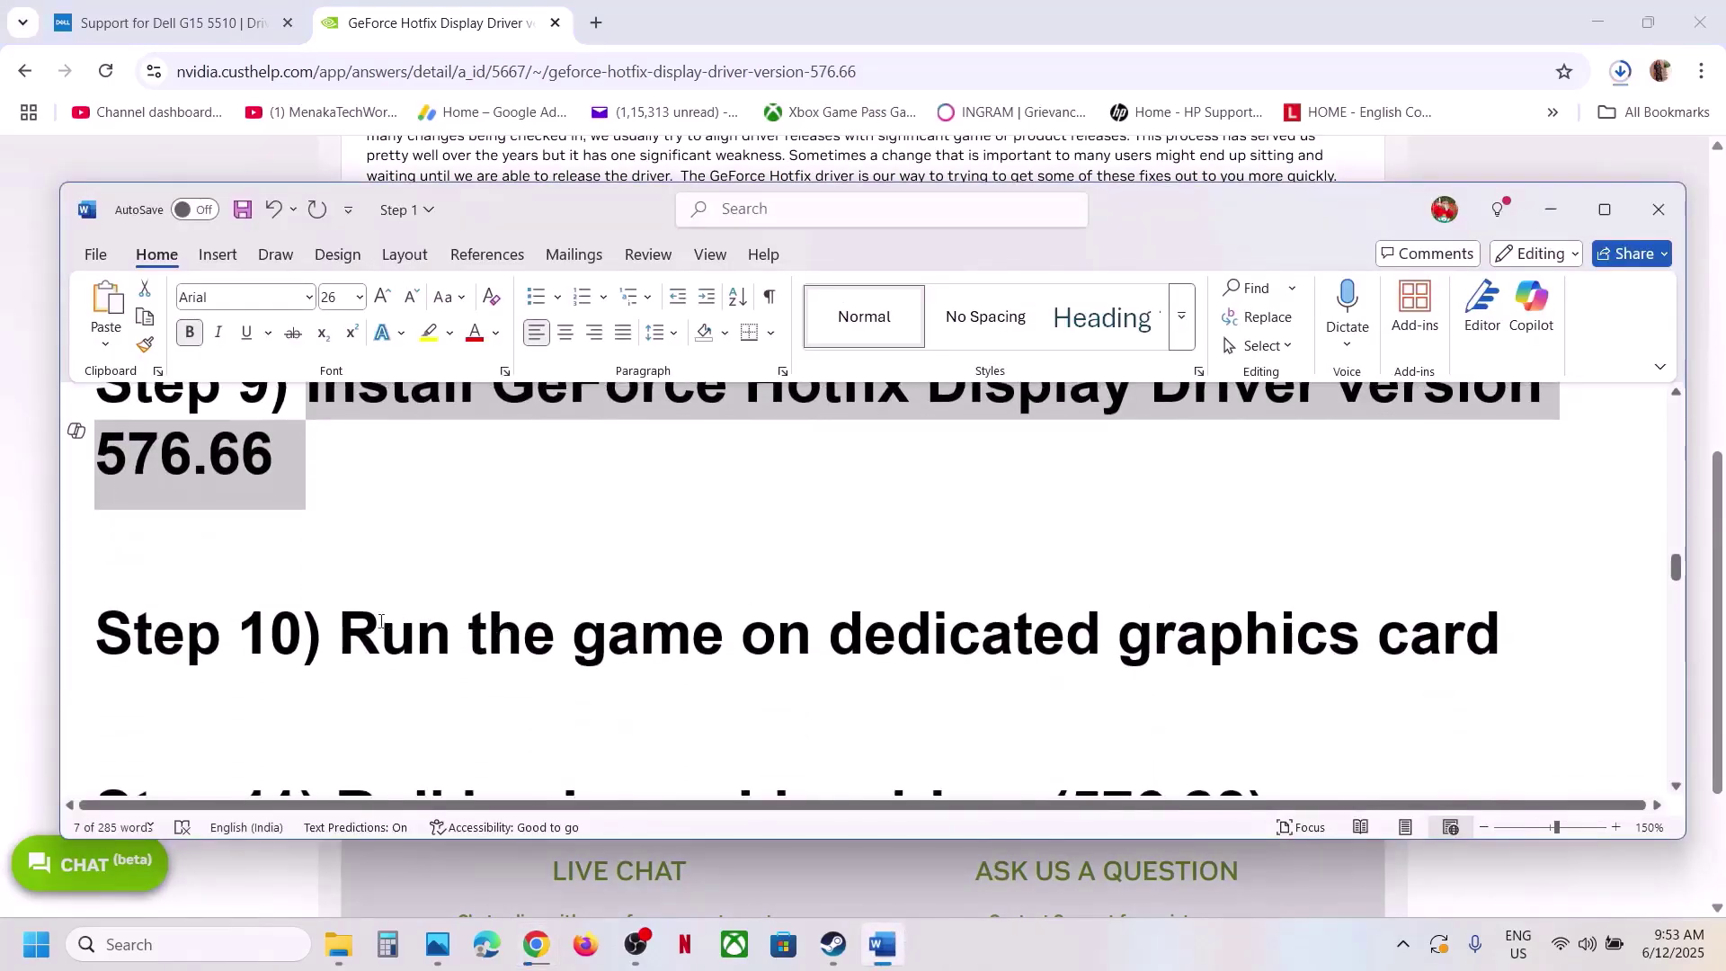
left_click_drag(397, 627, 1519, 636)
key("alt+Tab")
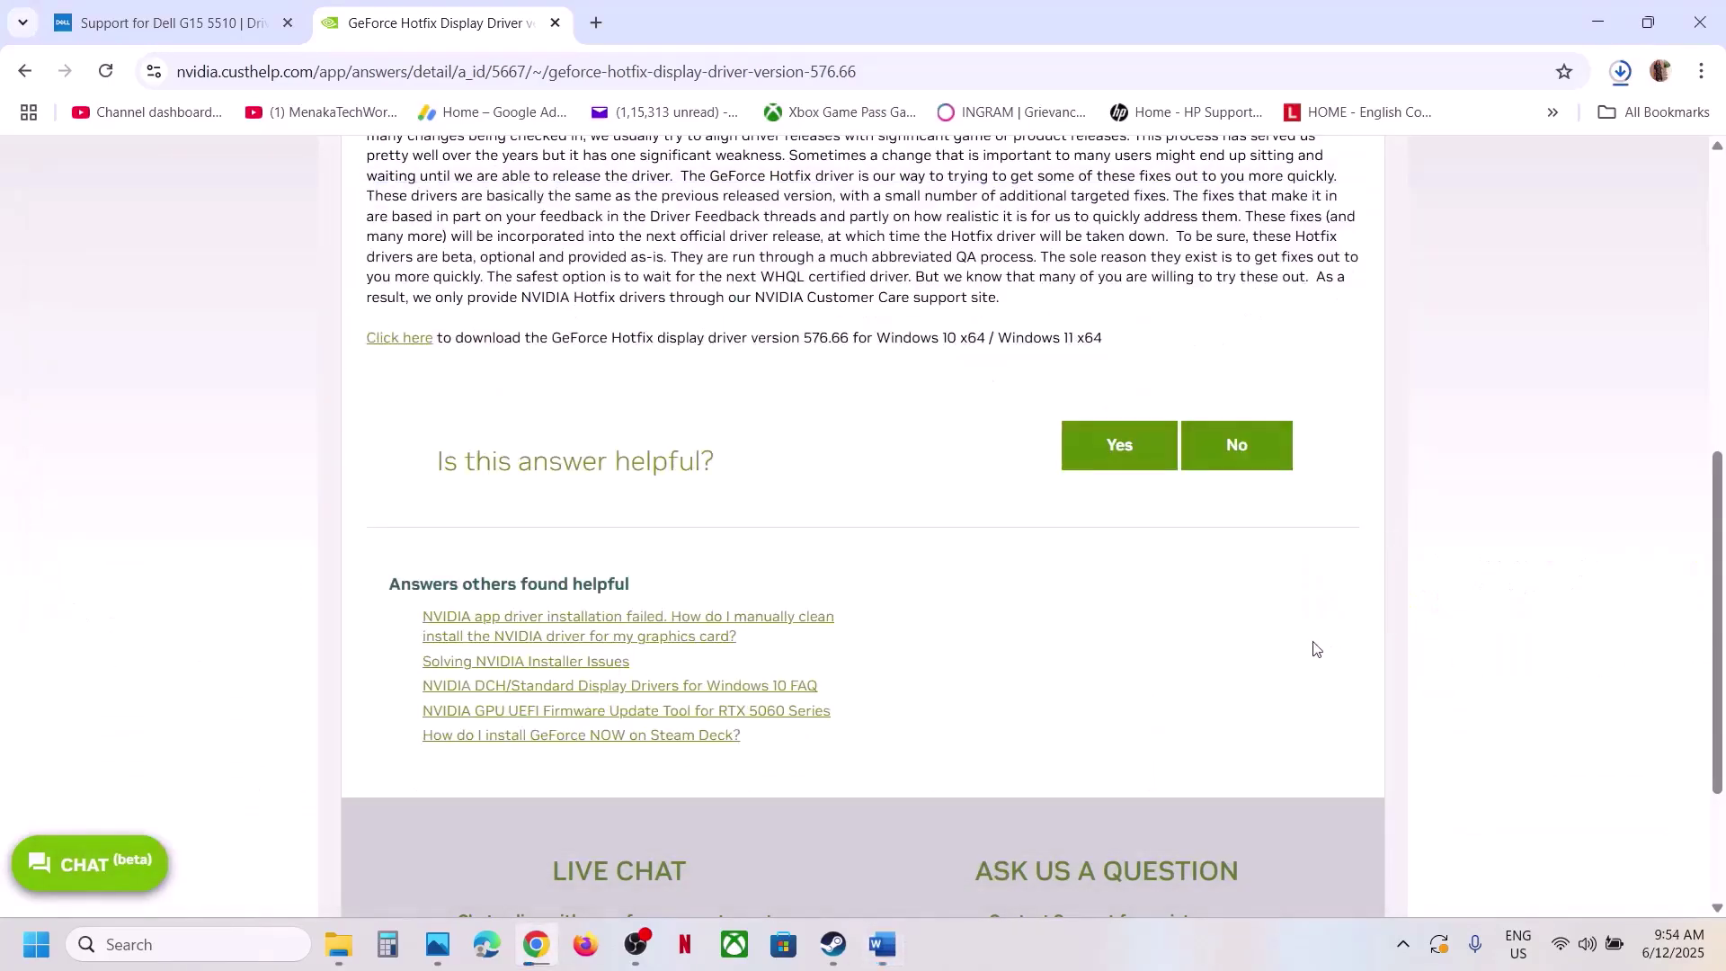
Open the Windows Graphics settings and add the SB application from Steam's common\StellarBlade folder as a desktop app
left_click(236, 948)
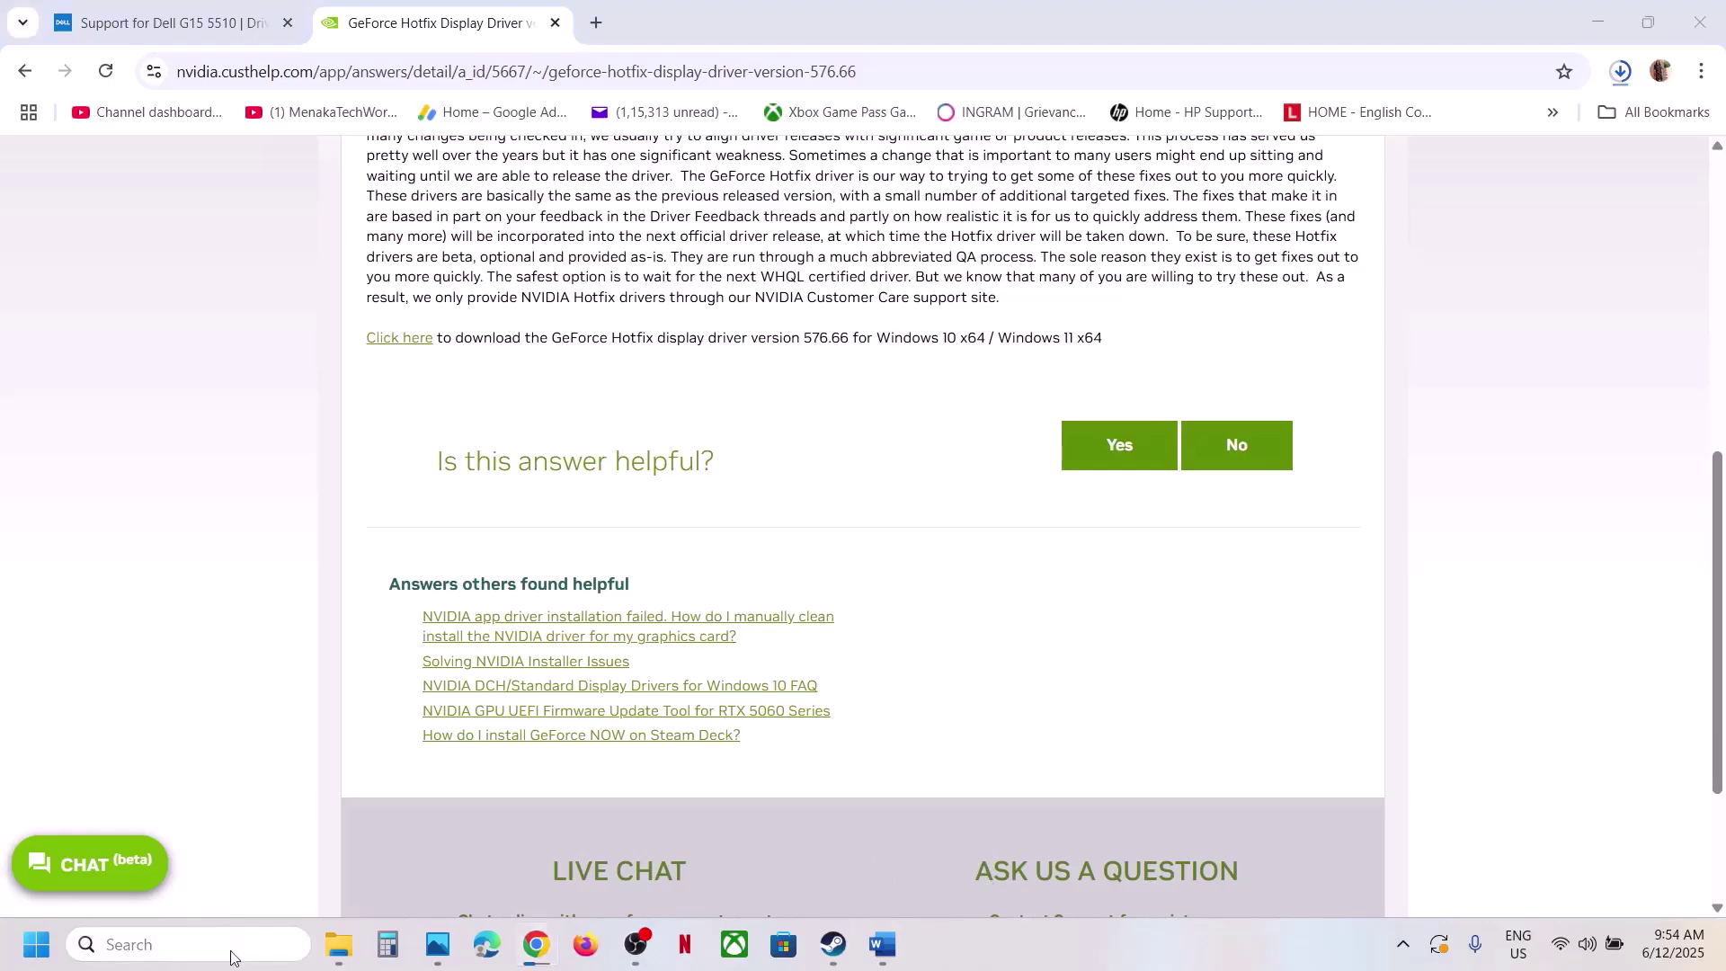
type("gra")
left_click(175, 261)
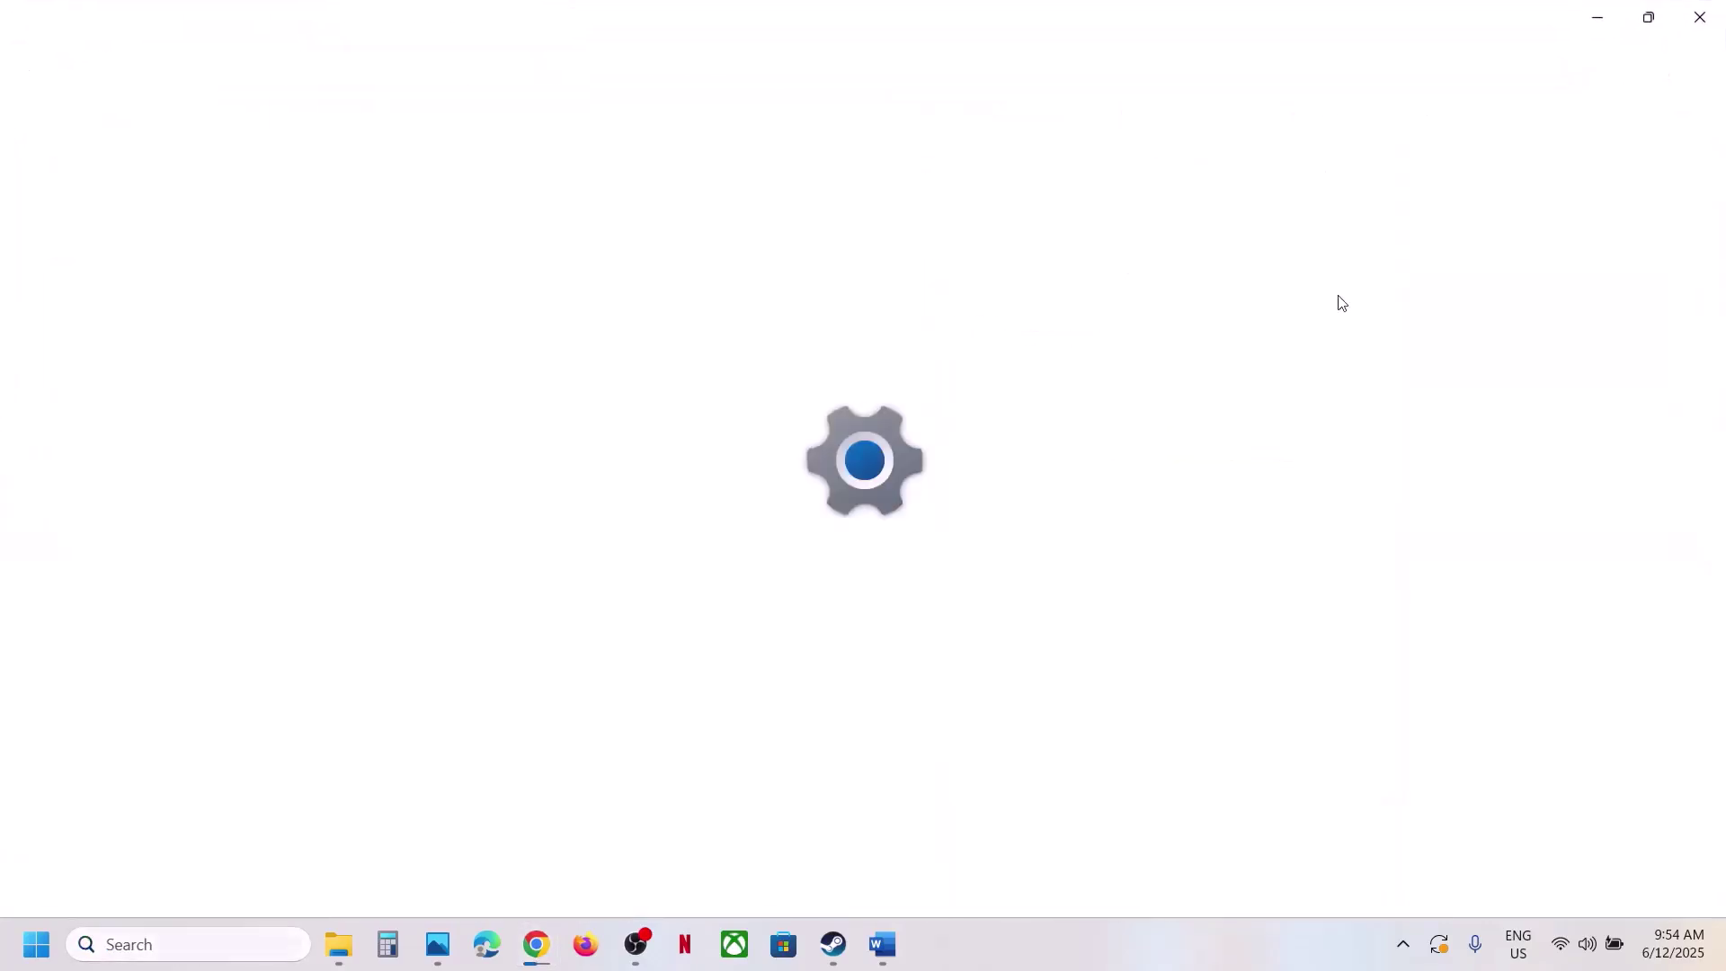
left_click(1294, 618)
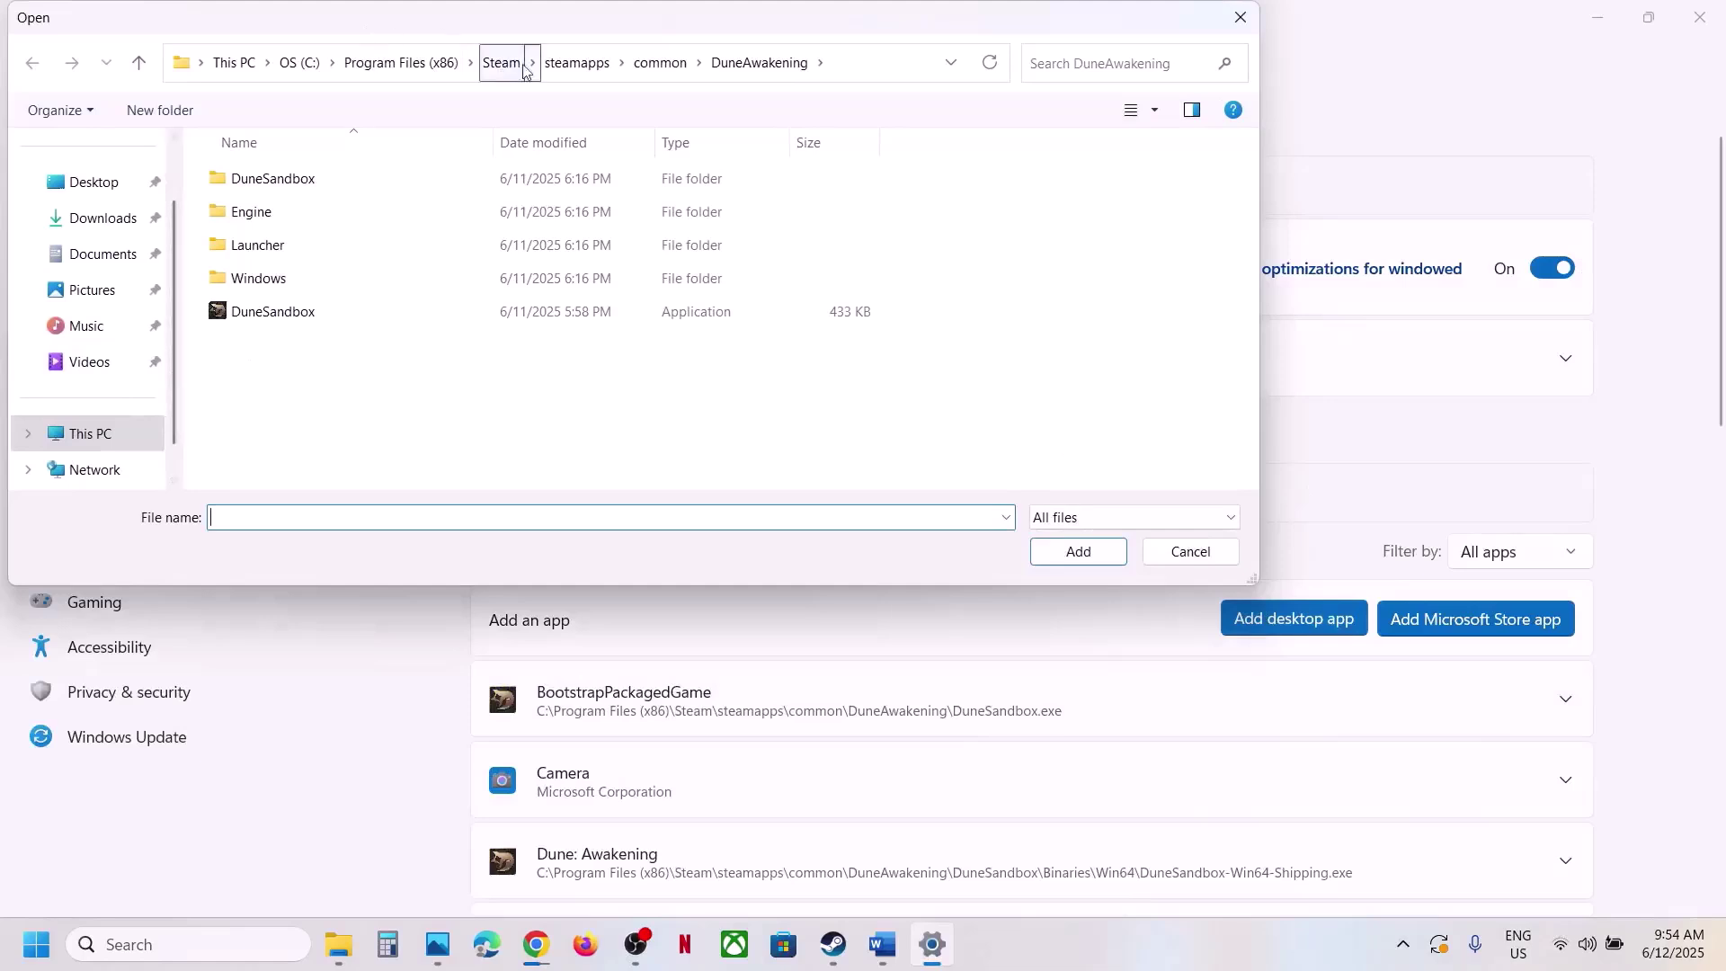
left_click(698, 63)
left_click(660, 63)
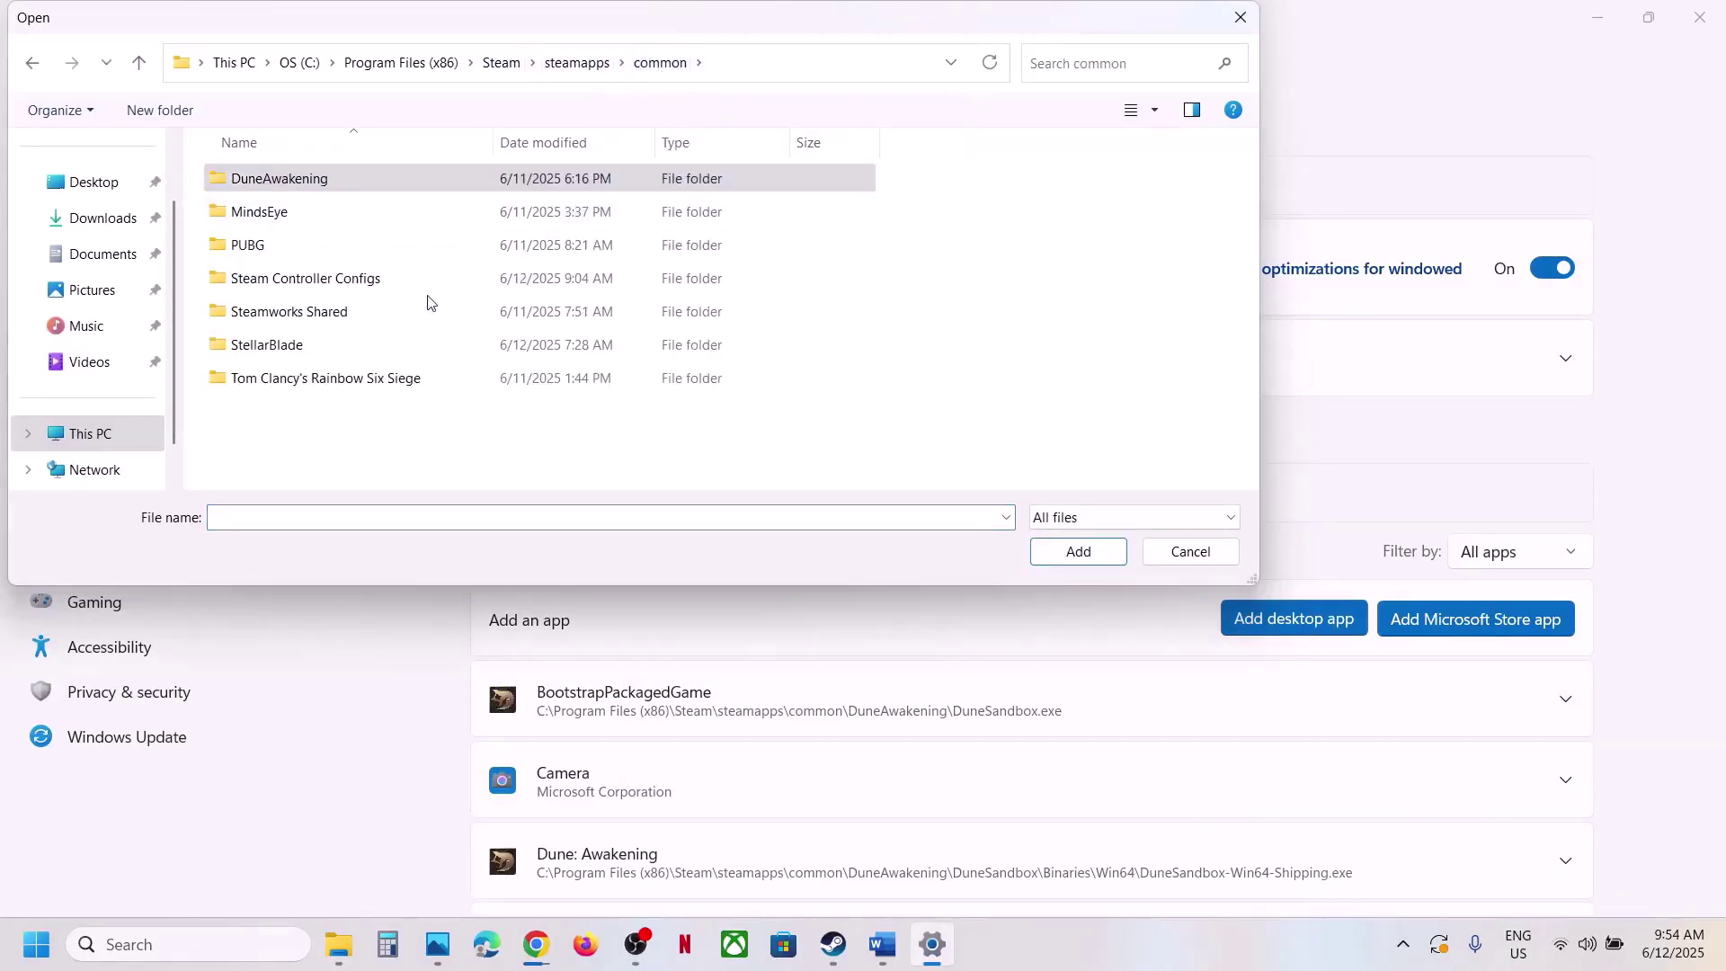
double_click(431, 345)
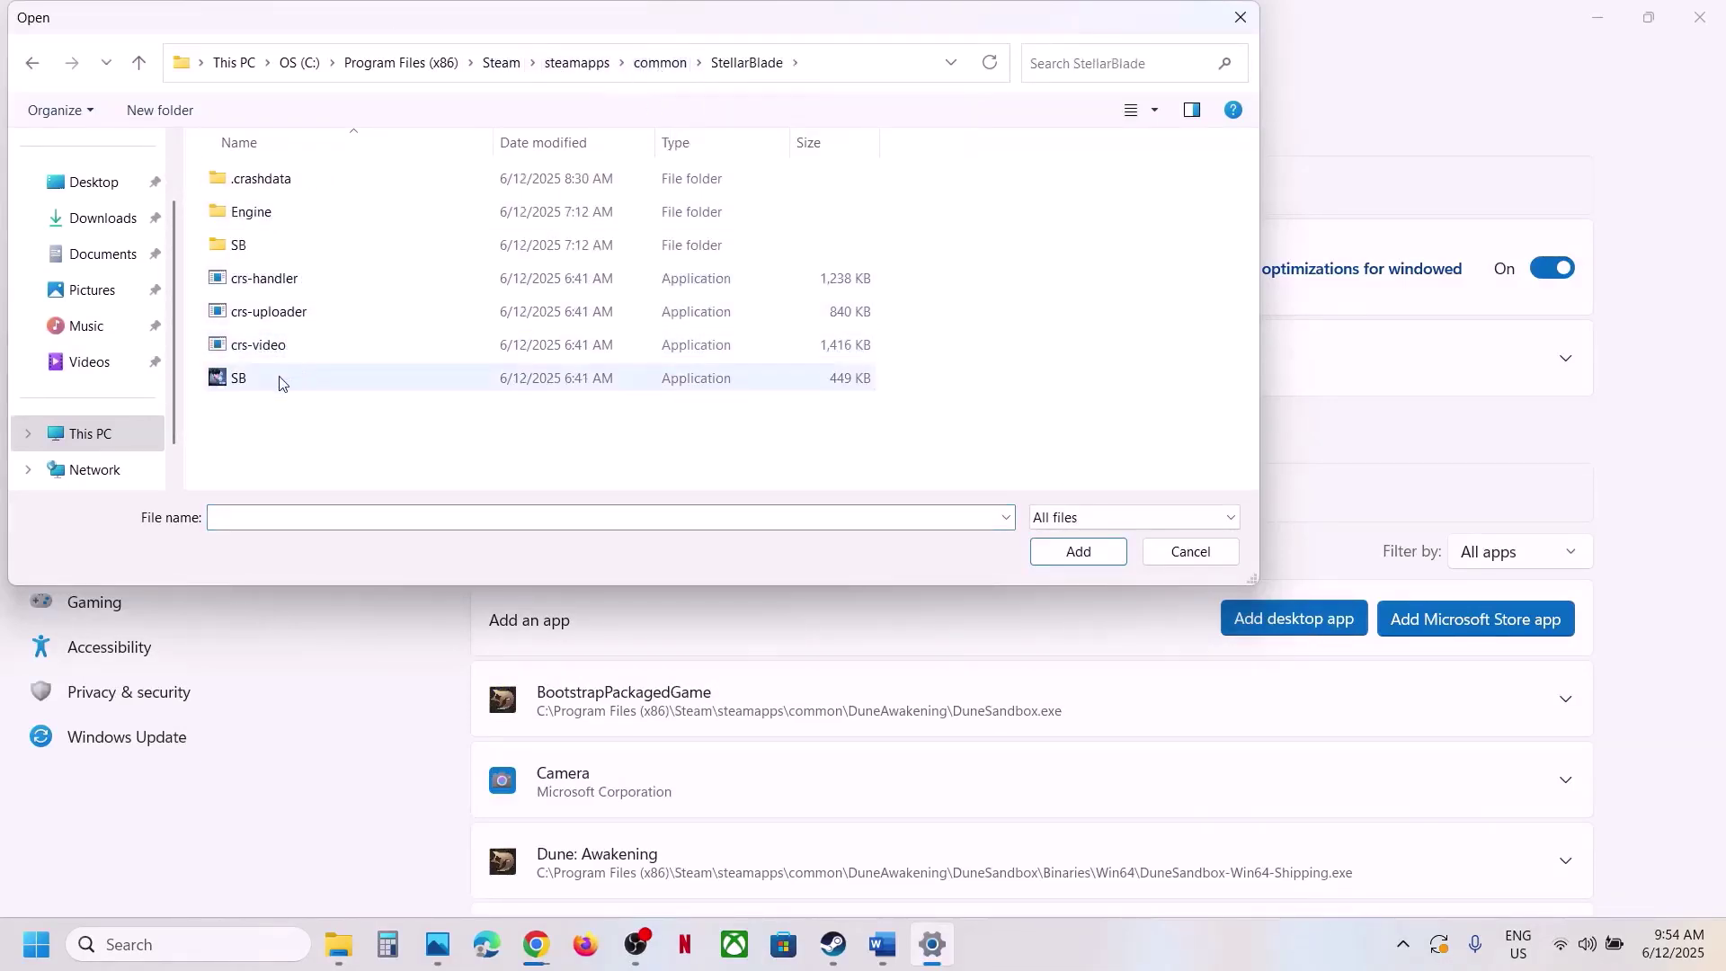
left_click(280, 382)
left_click(1079, 551)
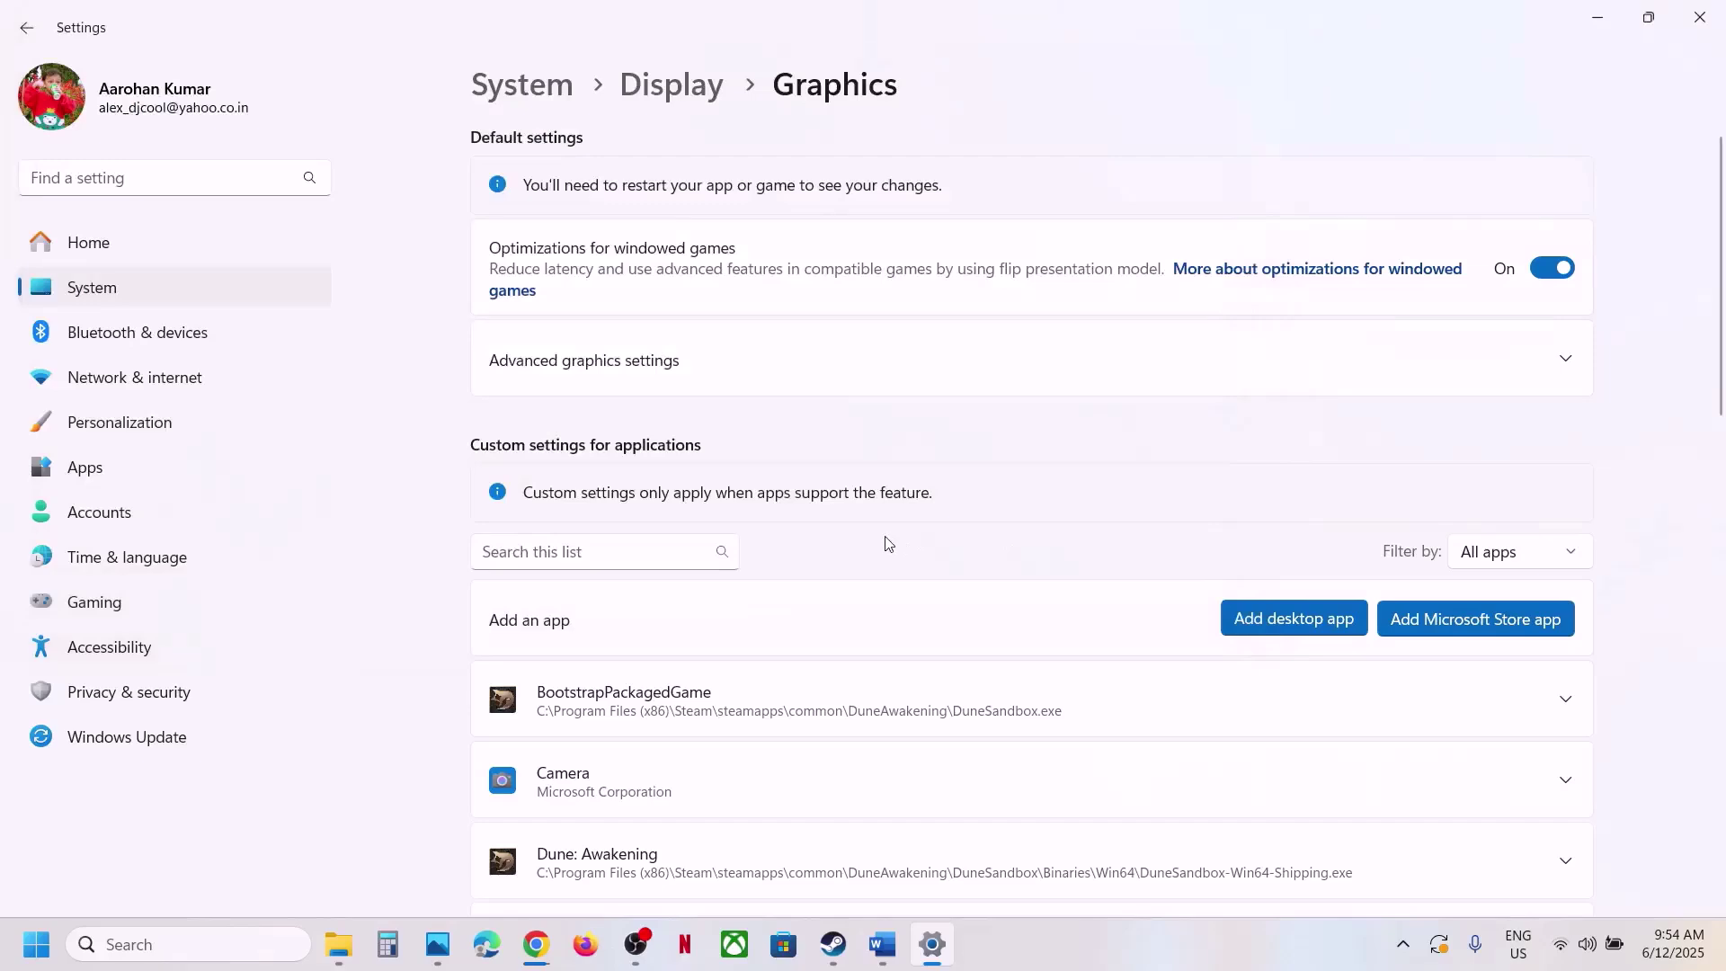
Set the GPU preference of the Stellar Blade SB.exe entry to High Performance (NVIDIA GeForce RTX 3050 Laptop GPU)
scroll(885, 543, "down", 8)
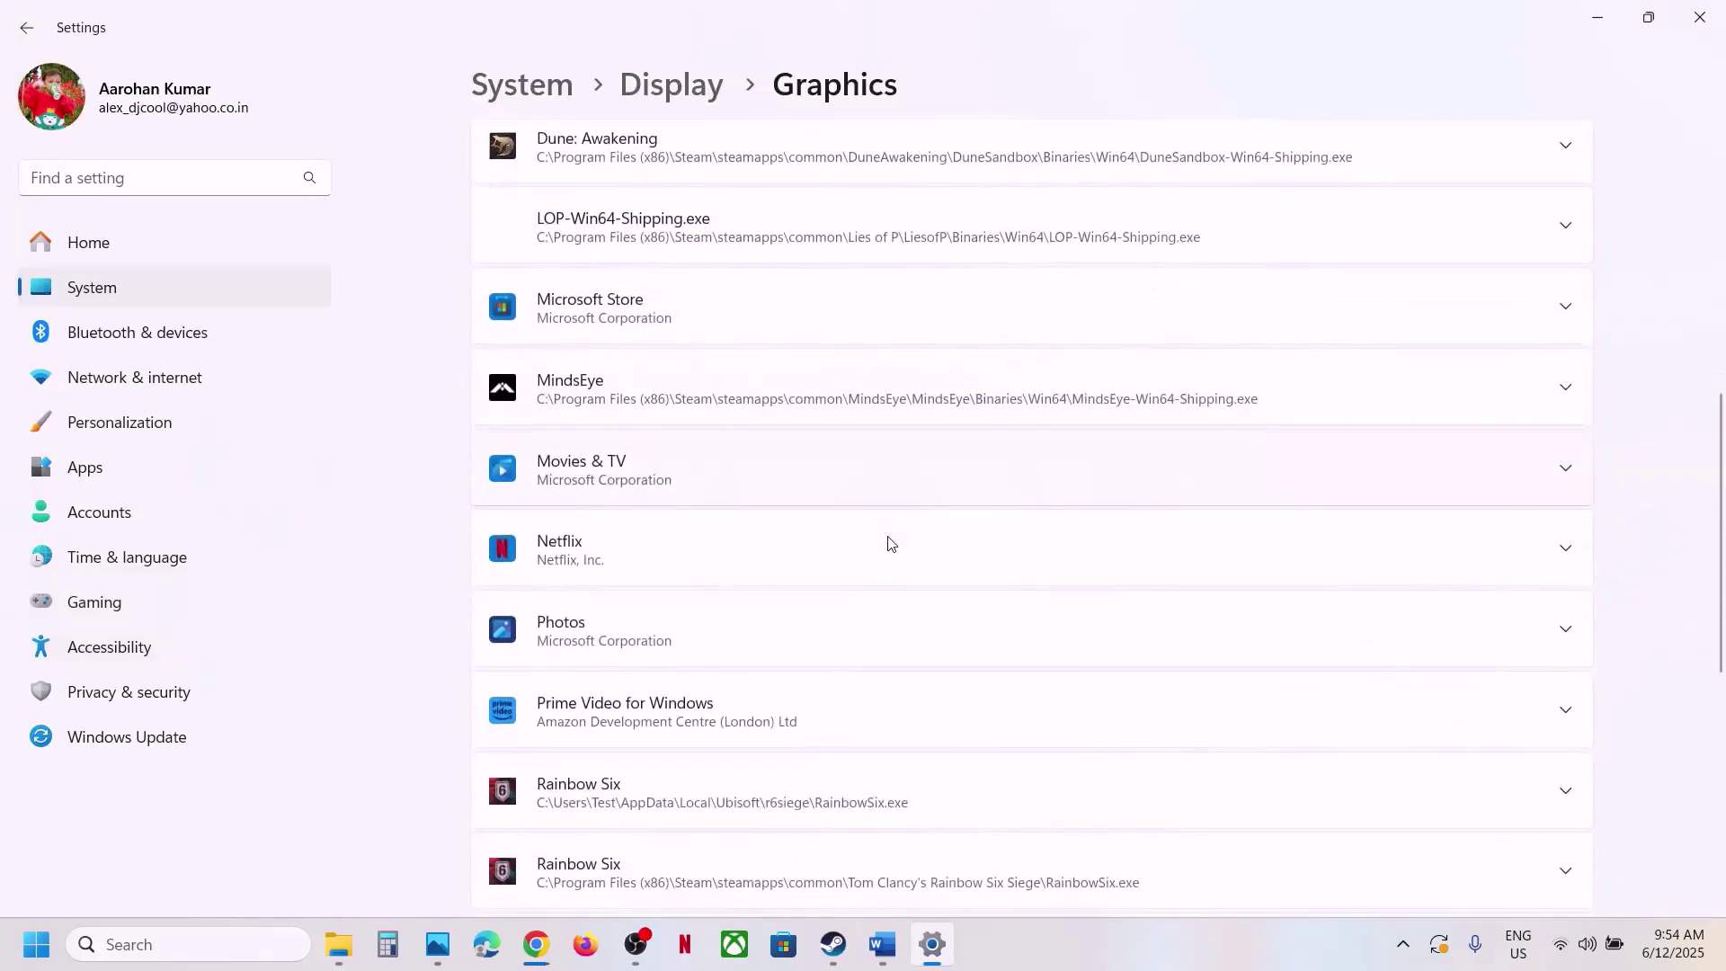
scroll(888, 543, "up", 1)
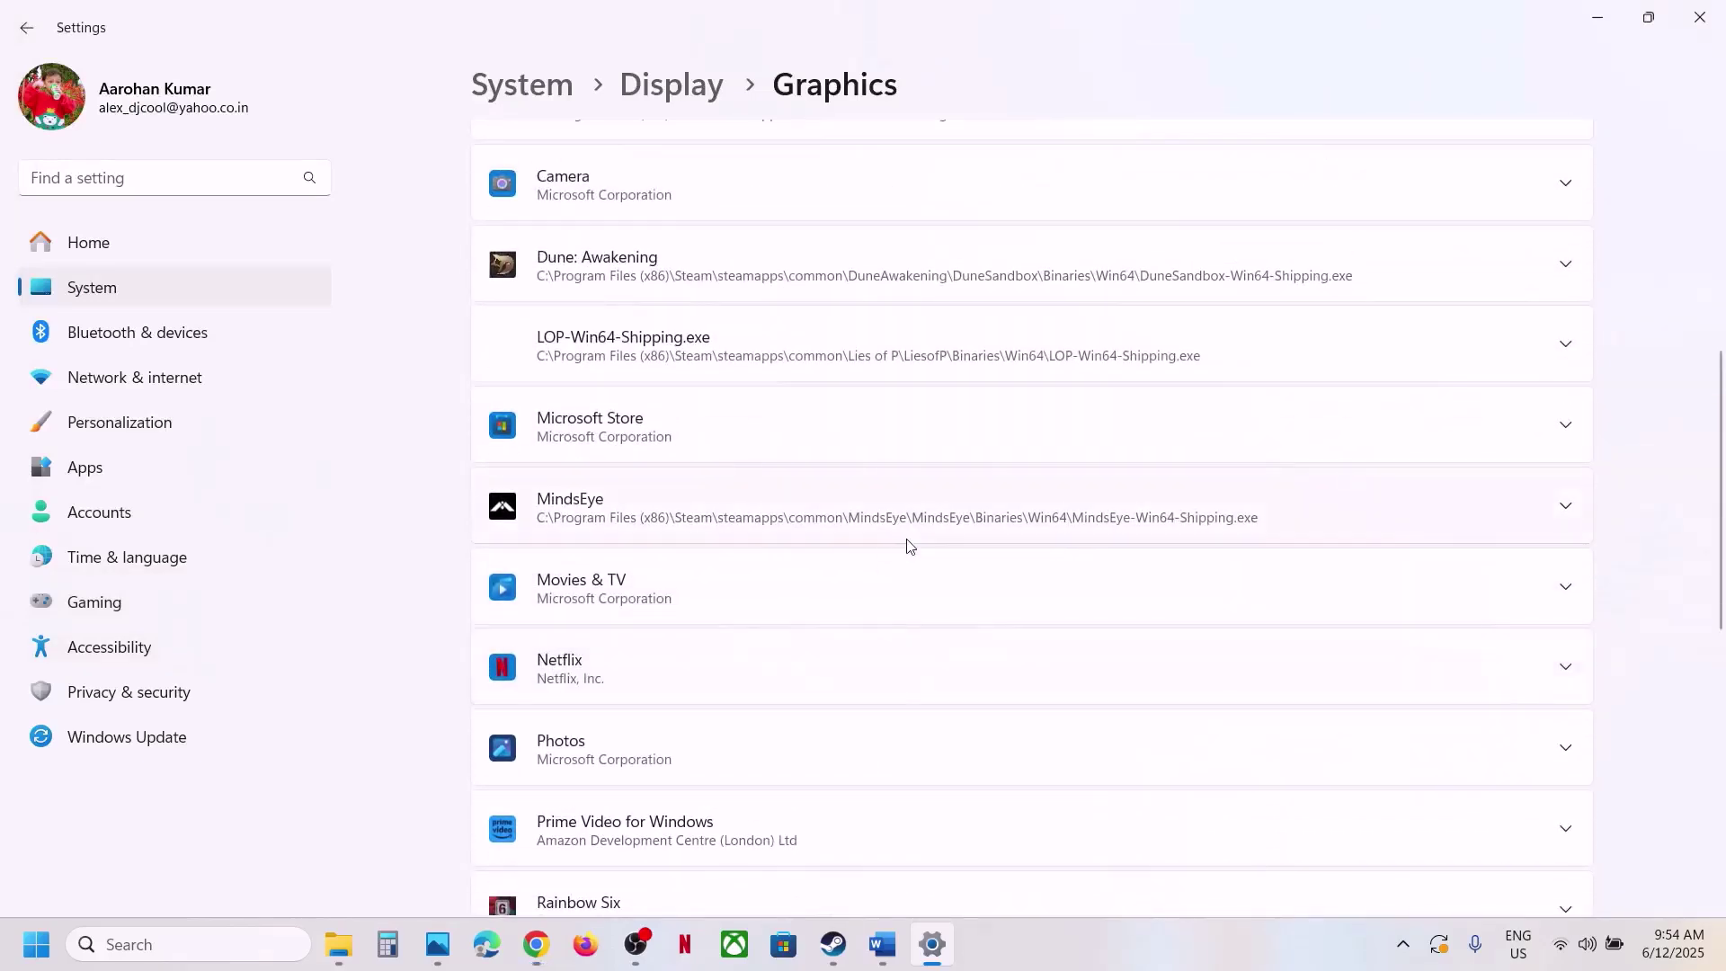
scroll(890, 543, "down", 4)
scroll(904, 548, "down", 4)
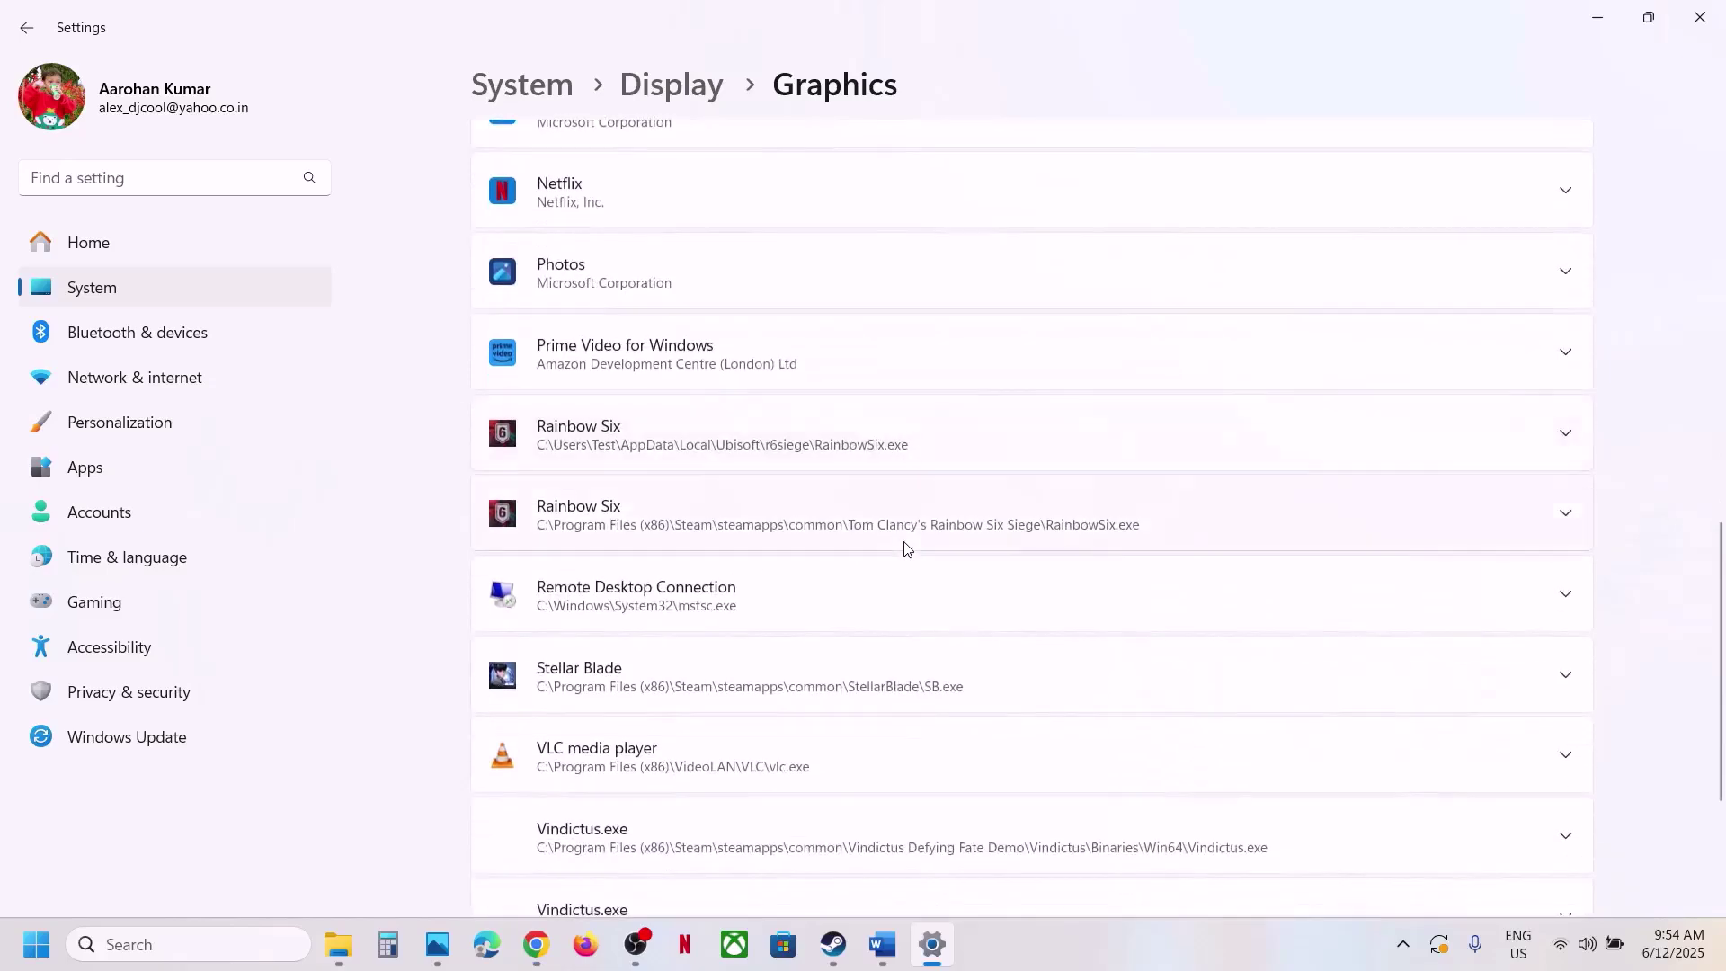
left_click(861, 464)
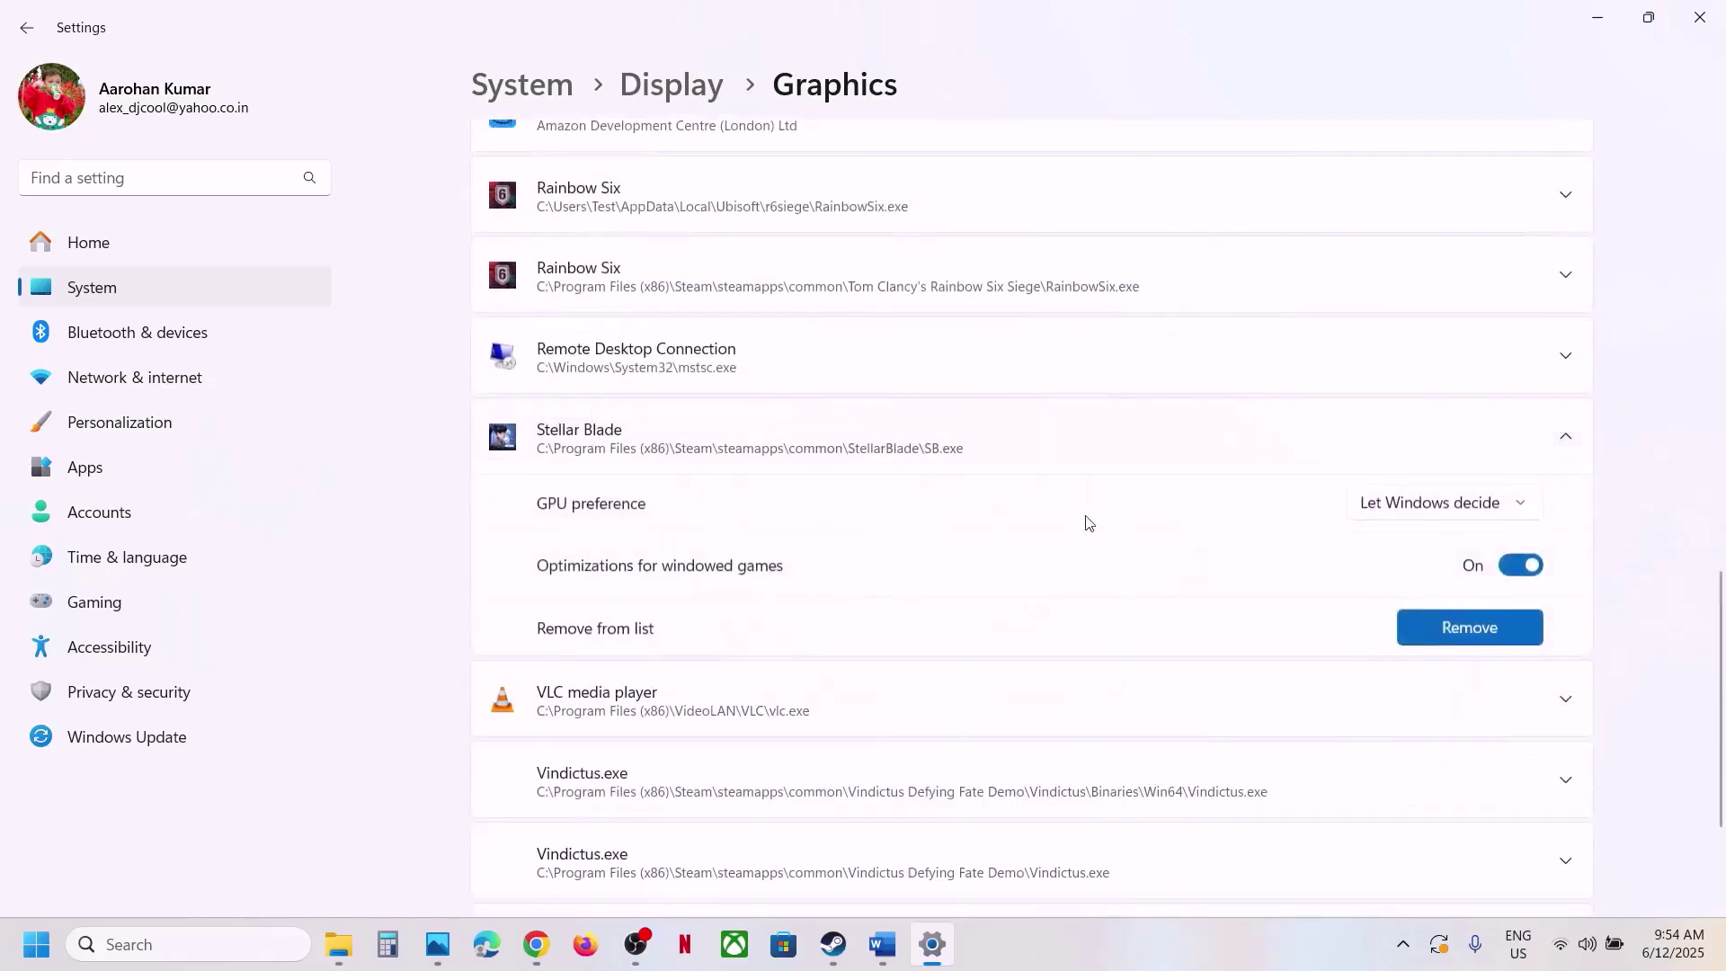
left_click(1404, 514)
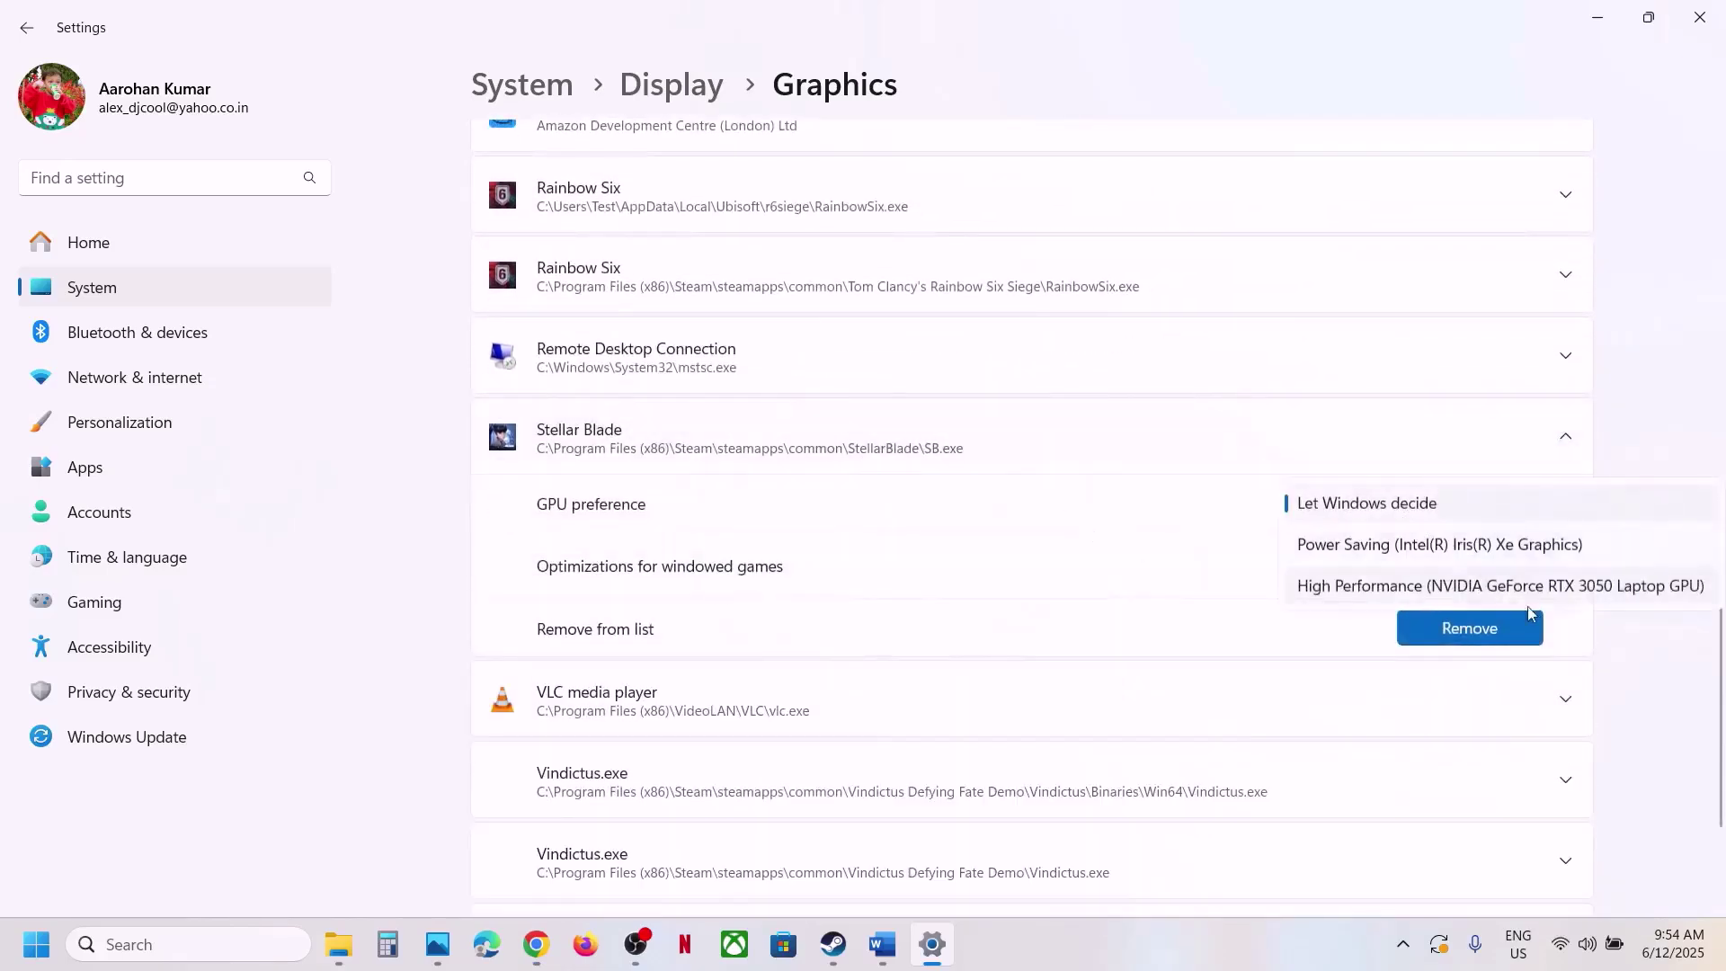
left_click(1430, 588)
Add the SB-Win64-Shipping application from StellarBlade\SB\Binaries\Win64 to the custom graphics settings list
scroll(1303, 617, "up", 15)
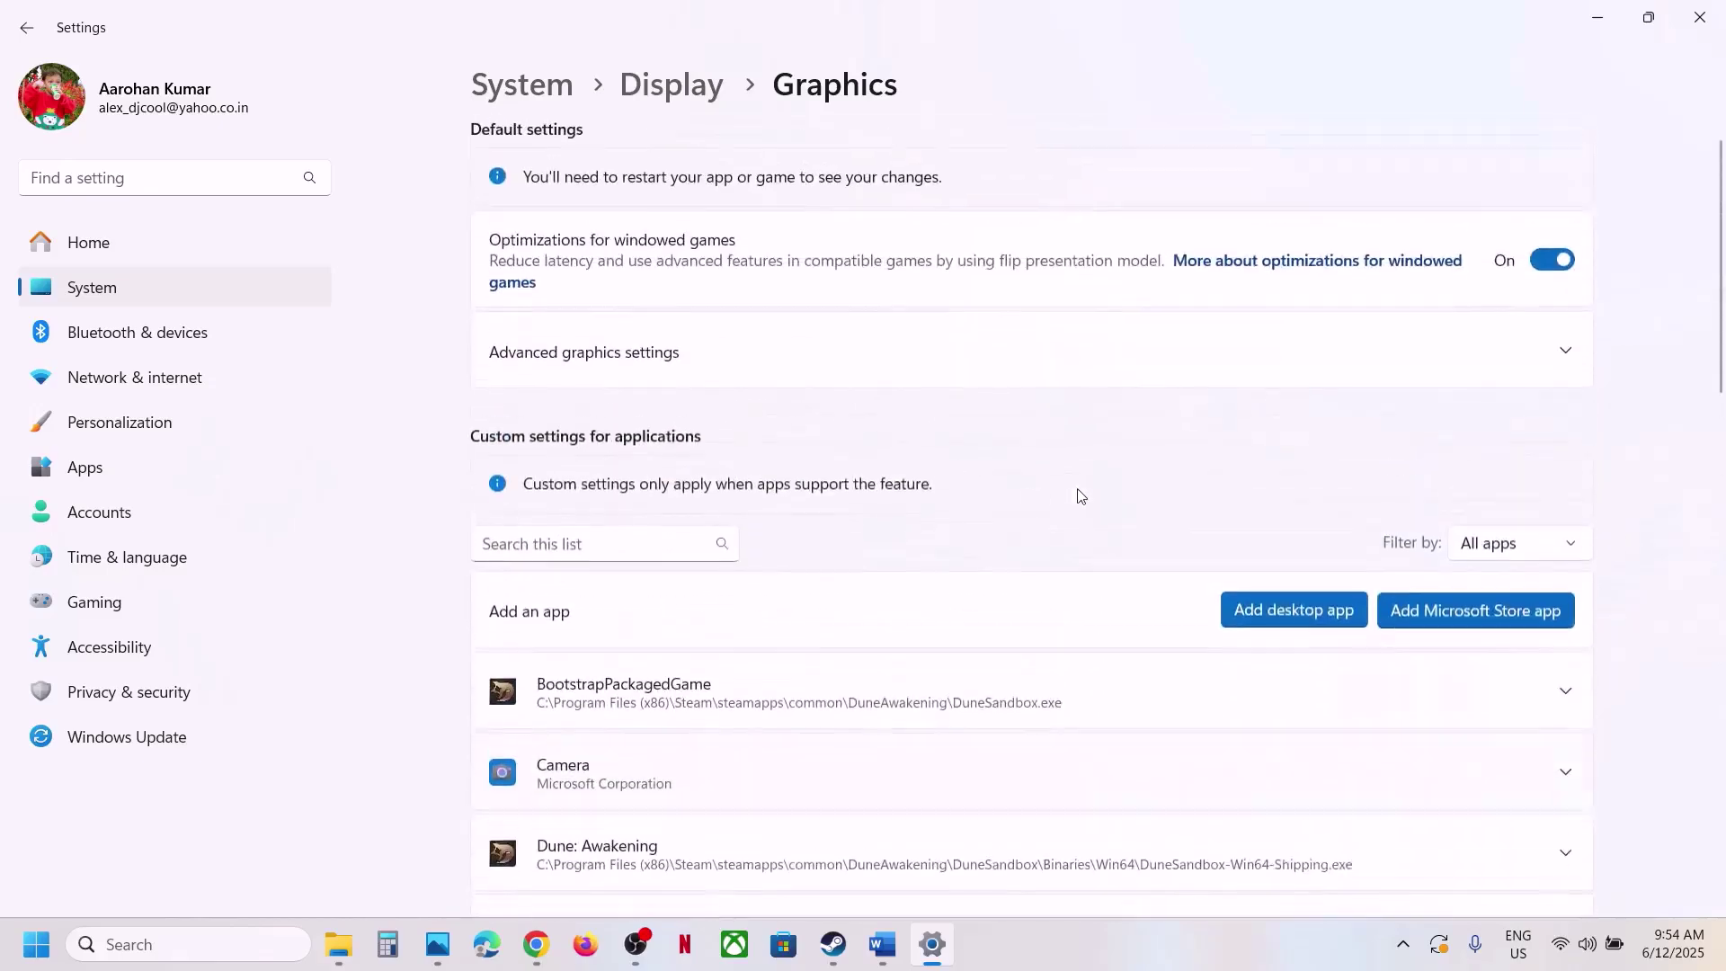
left_click(1319, 618)
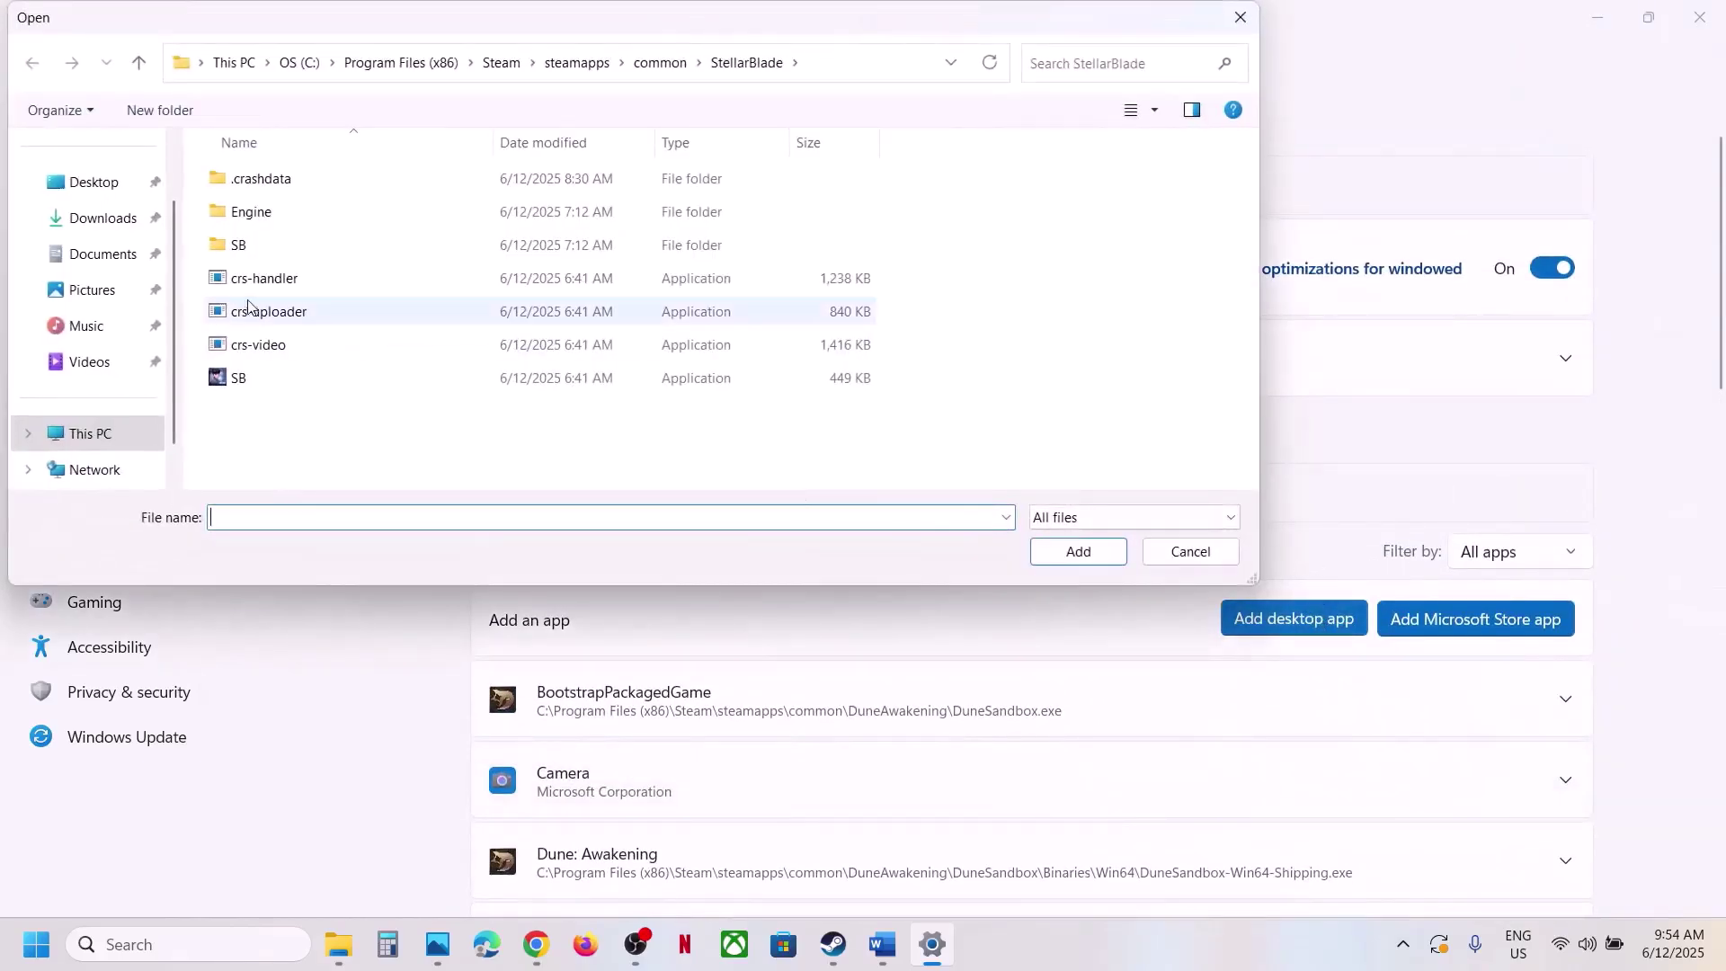
double_click(256, 244)
double_click(258, 180)
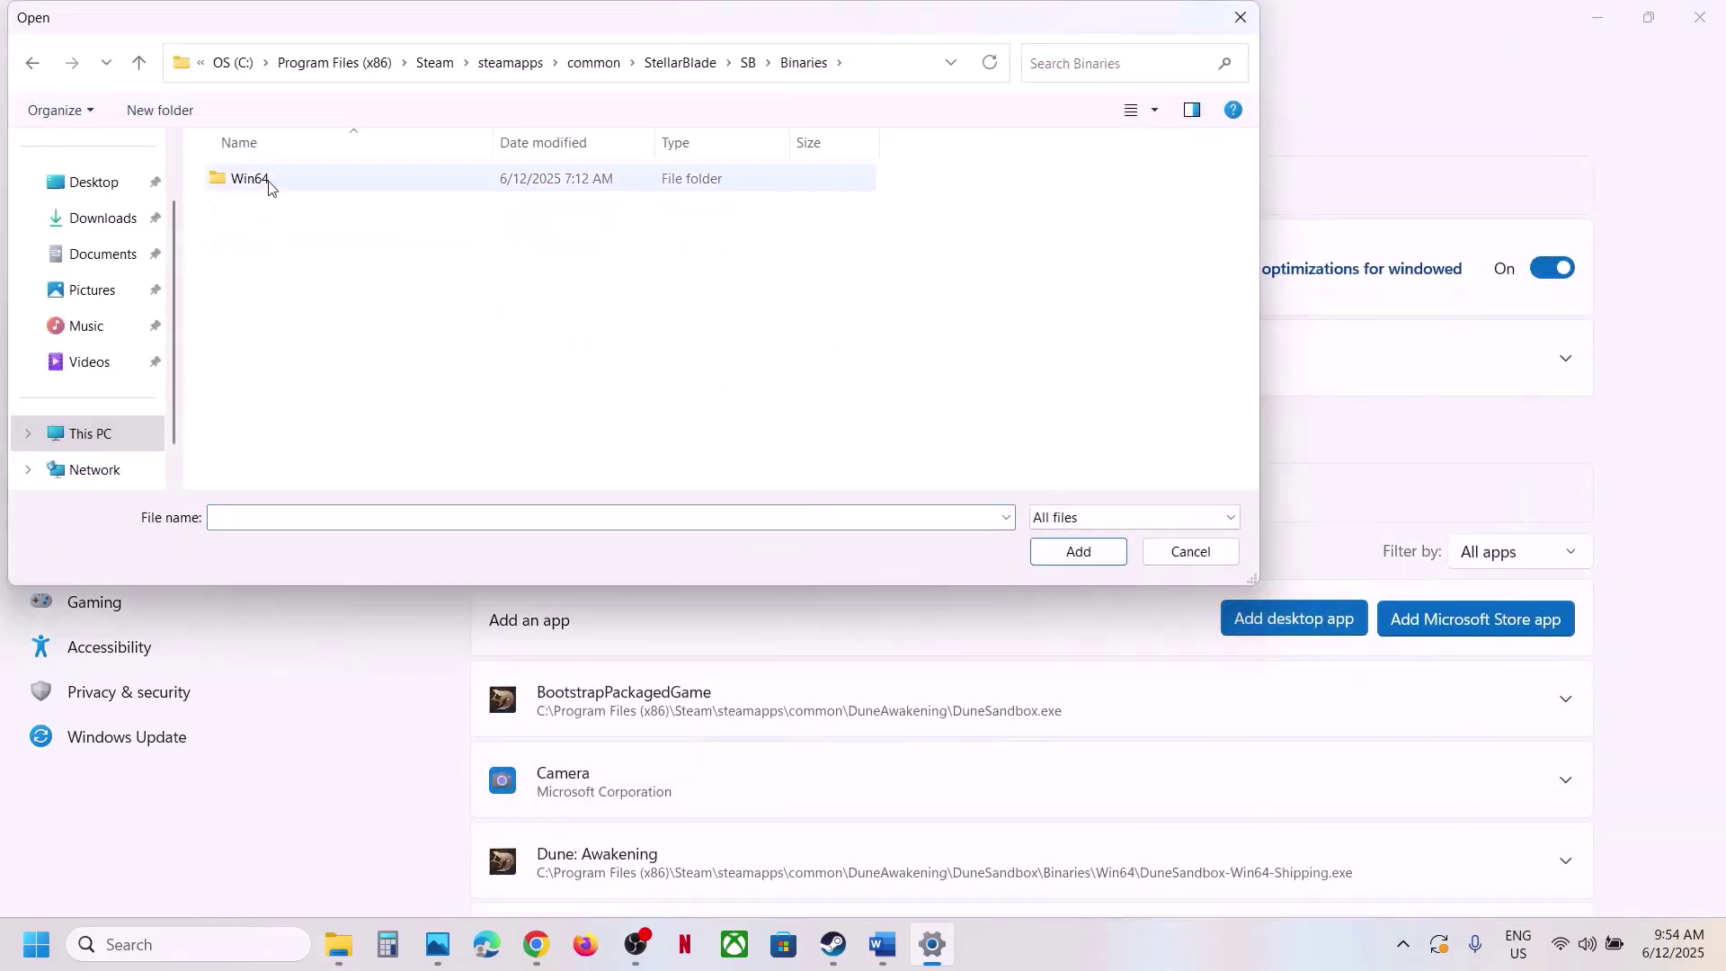
double_click(268, 180)
left_click(262, 319)
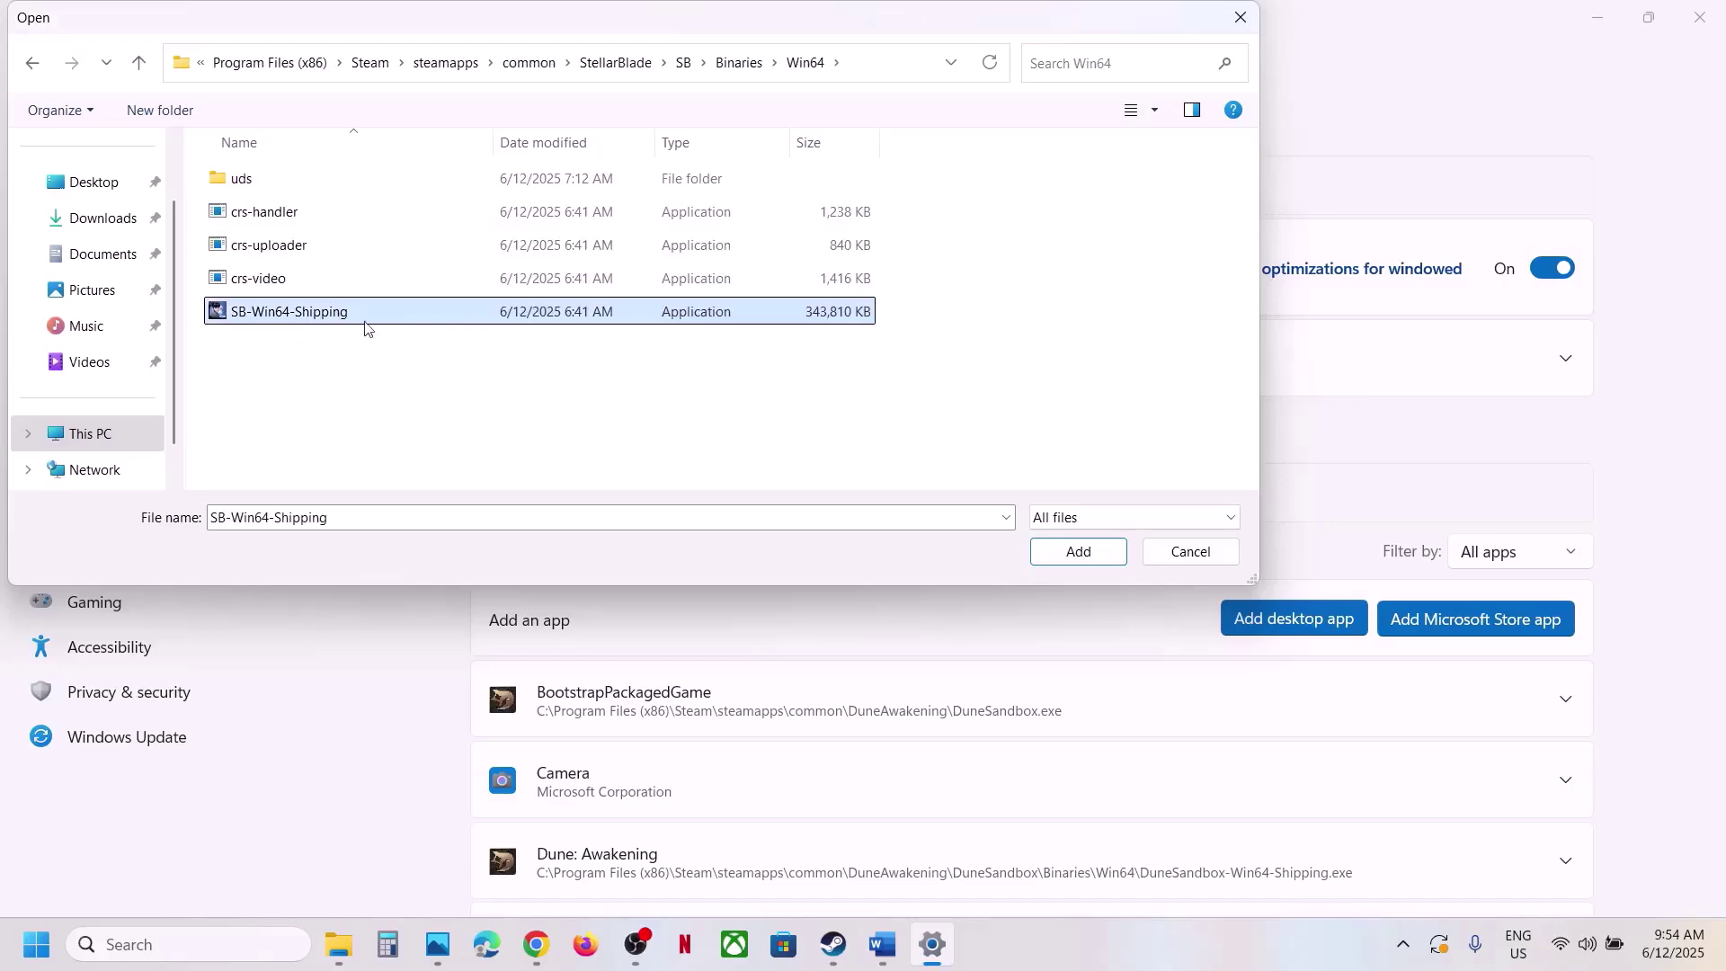
left_click(1079, 551)
Set the GPU preference of the Stellar Blade SB-Win64-Shipping.exe entry to High Performance (NVIDIA GeForce RTX 3050 Laptop GPU)
scroll(933, 620, "down", 2)
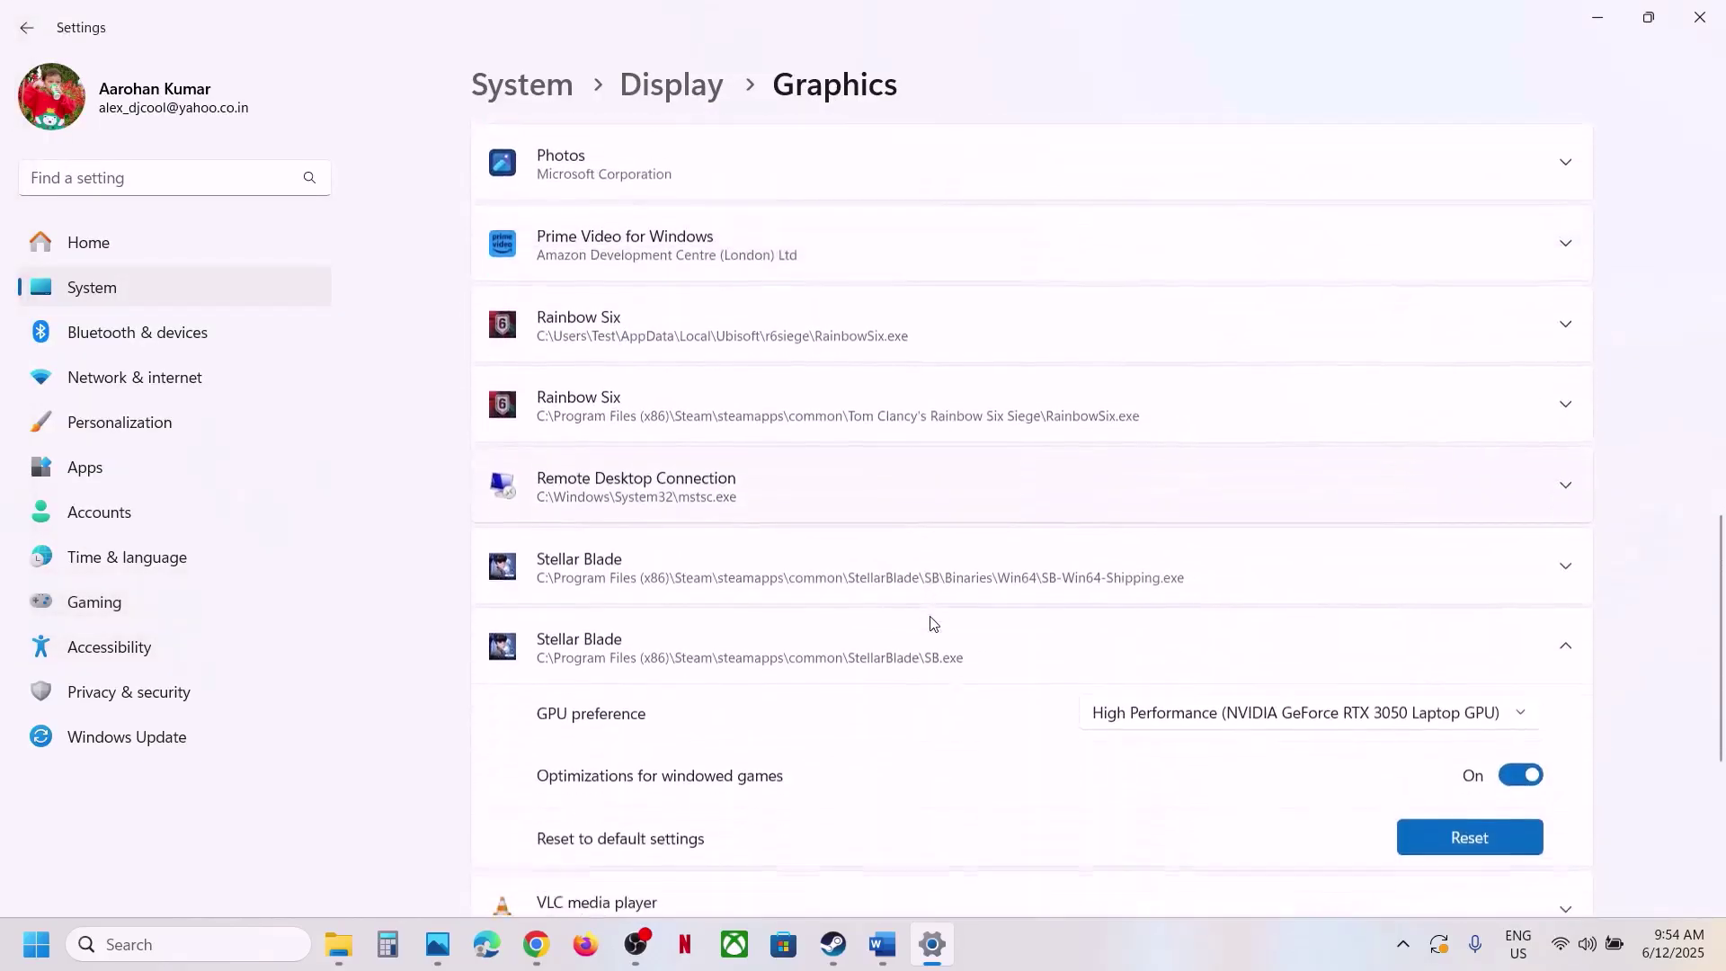
left_click(801, 570)
scroll(1456, 570, "down", 3)
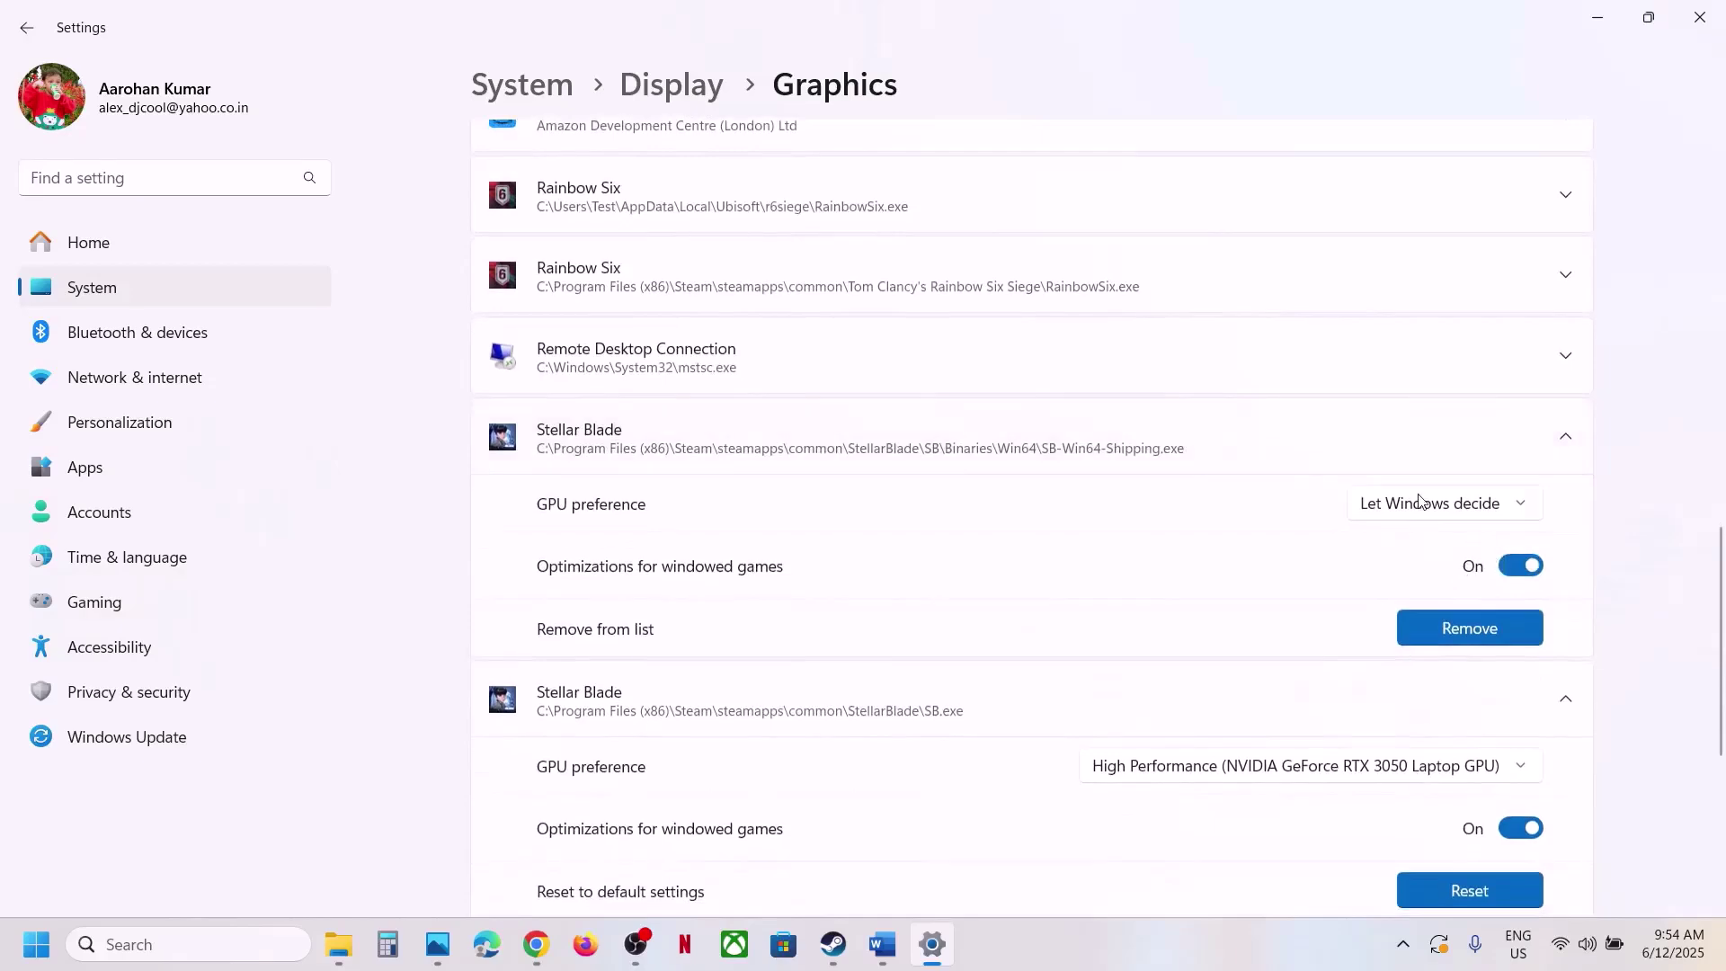
left_click(1419, 500)
left_click(1422, 586)
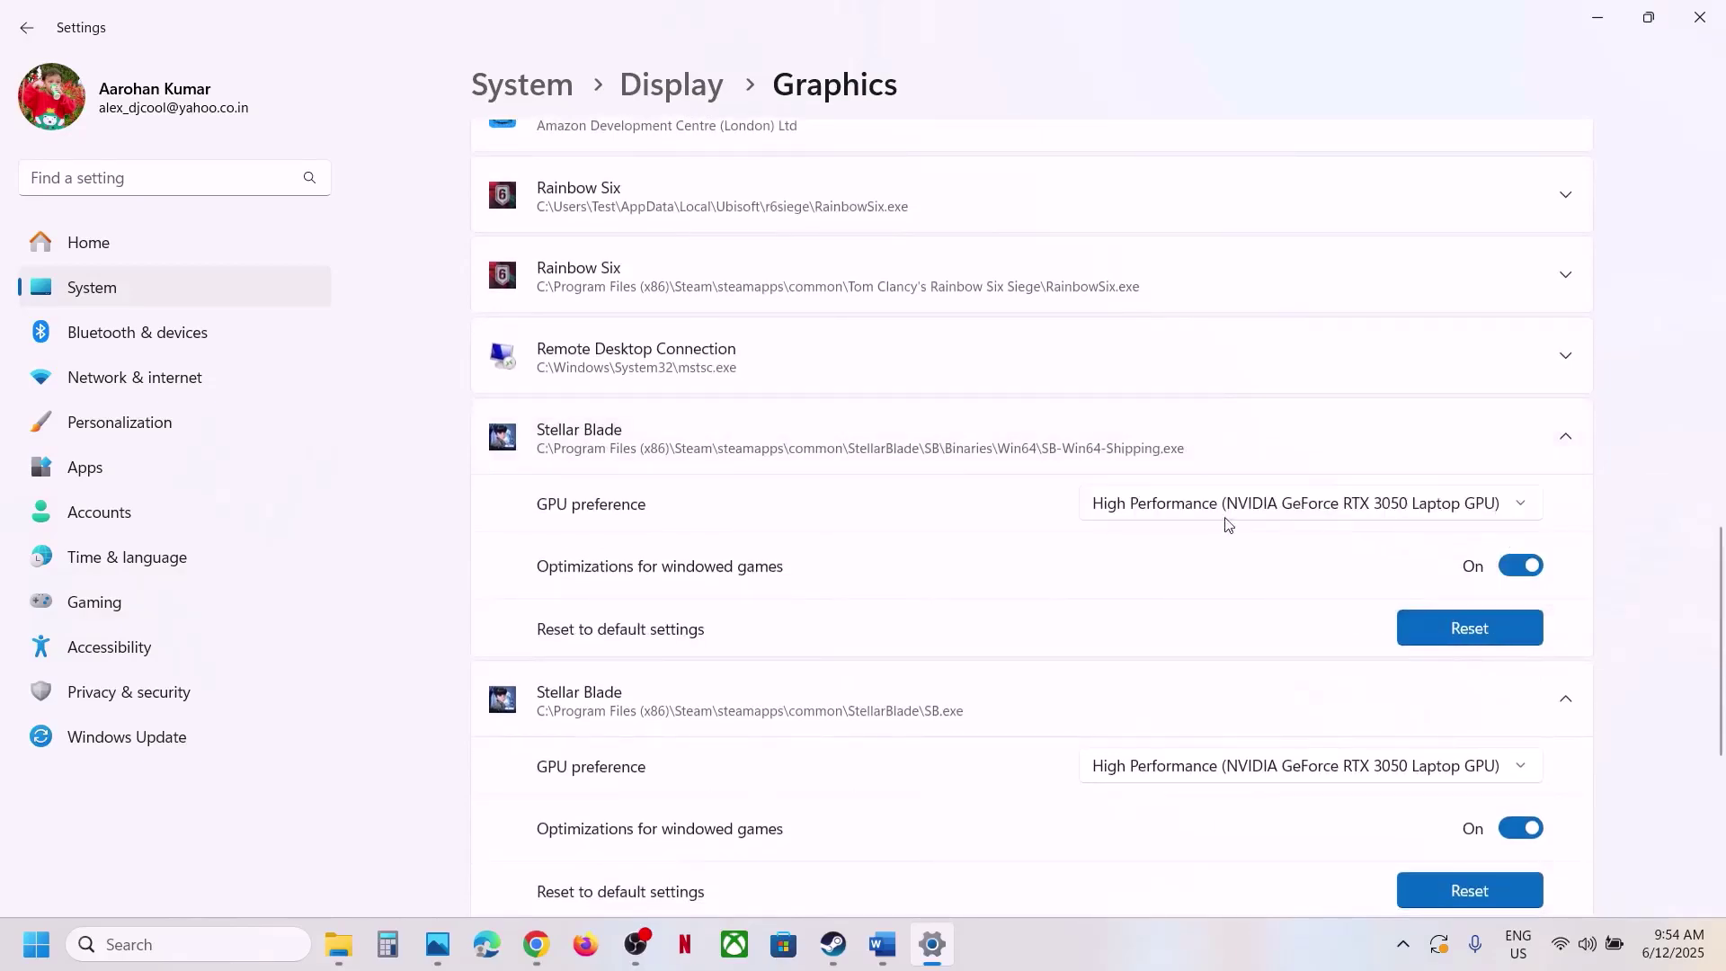
Close the Windows settings and highlight the Step 11 graphics driver rollback line in the Word checklist
left_click(1699, 17)
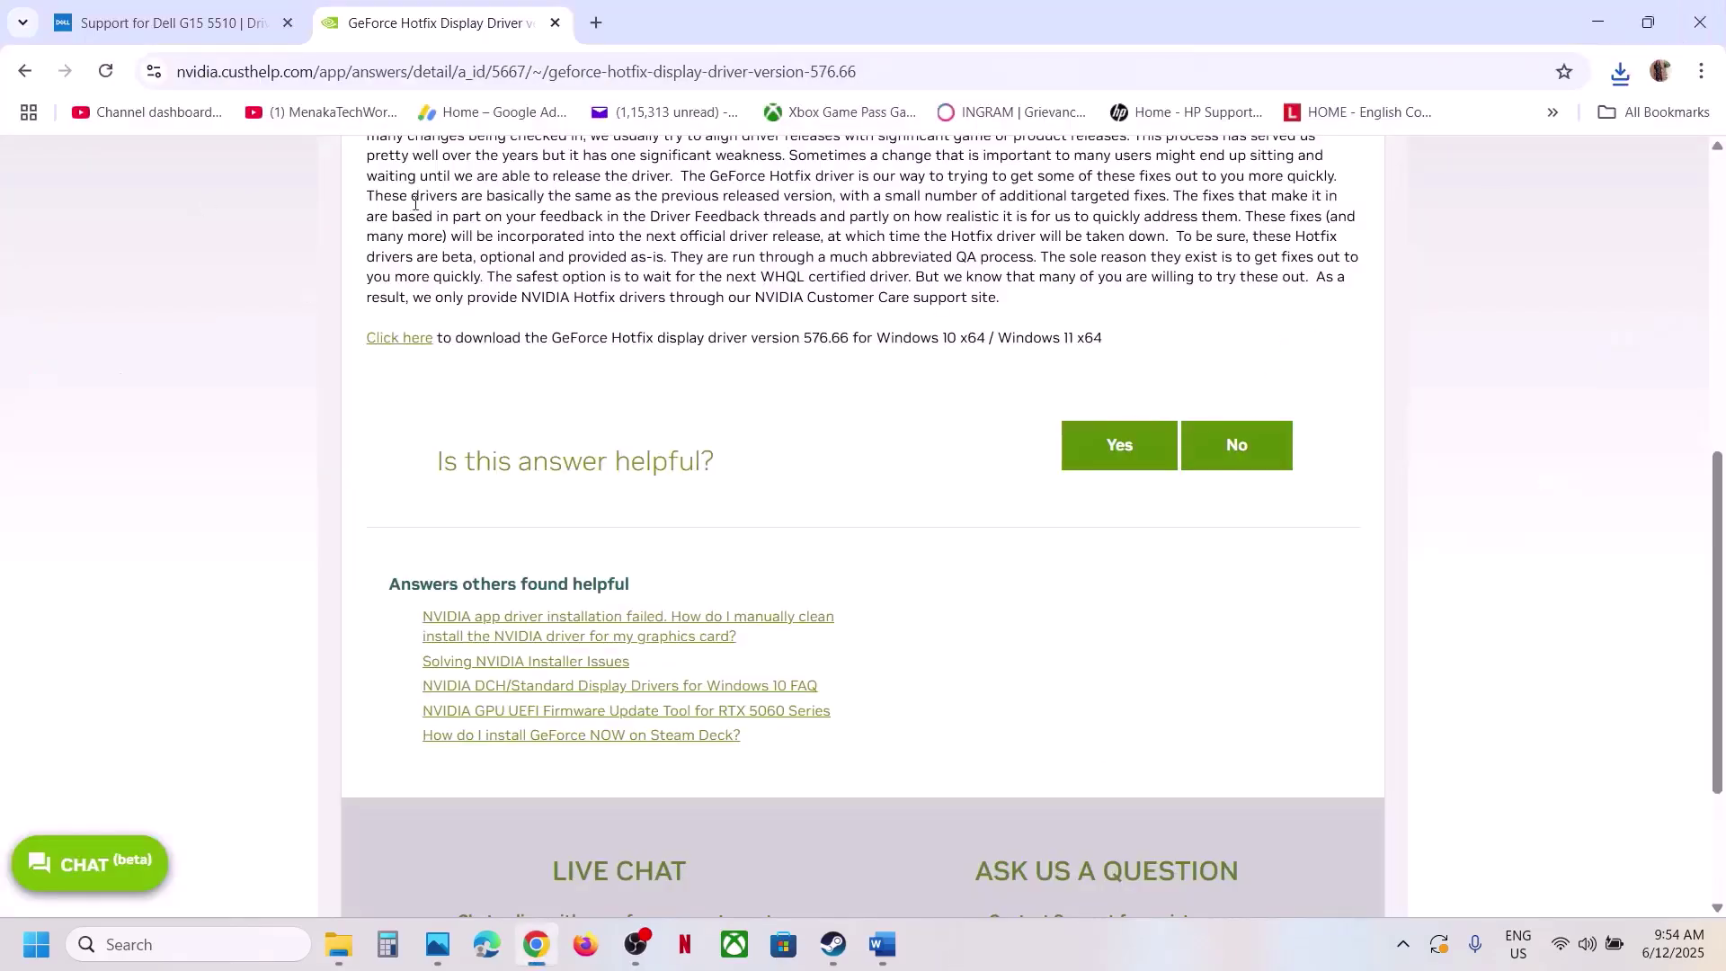
left_click(833, 943)
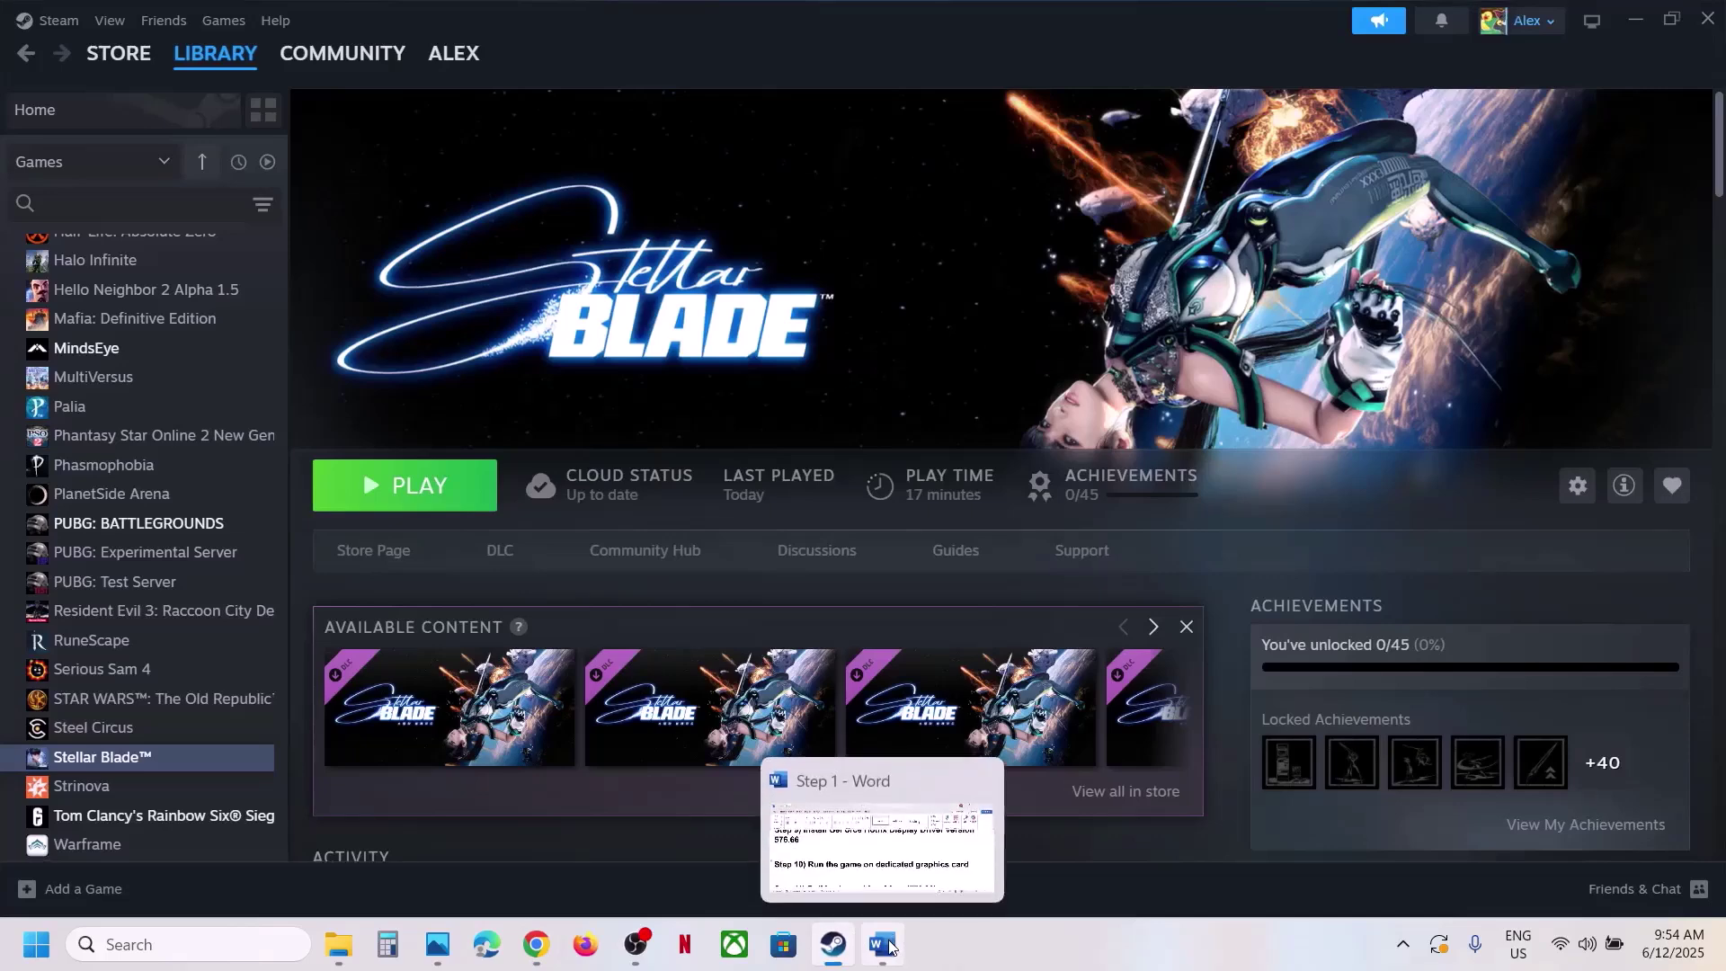
left_click(883, 944)
scroll(633, 591, "down", 3)
scroll(621, 620, "up", 1)
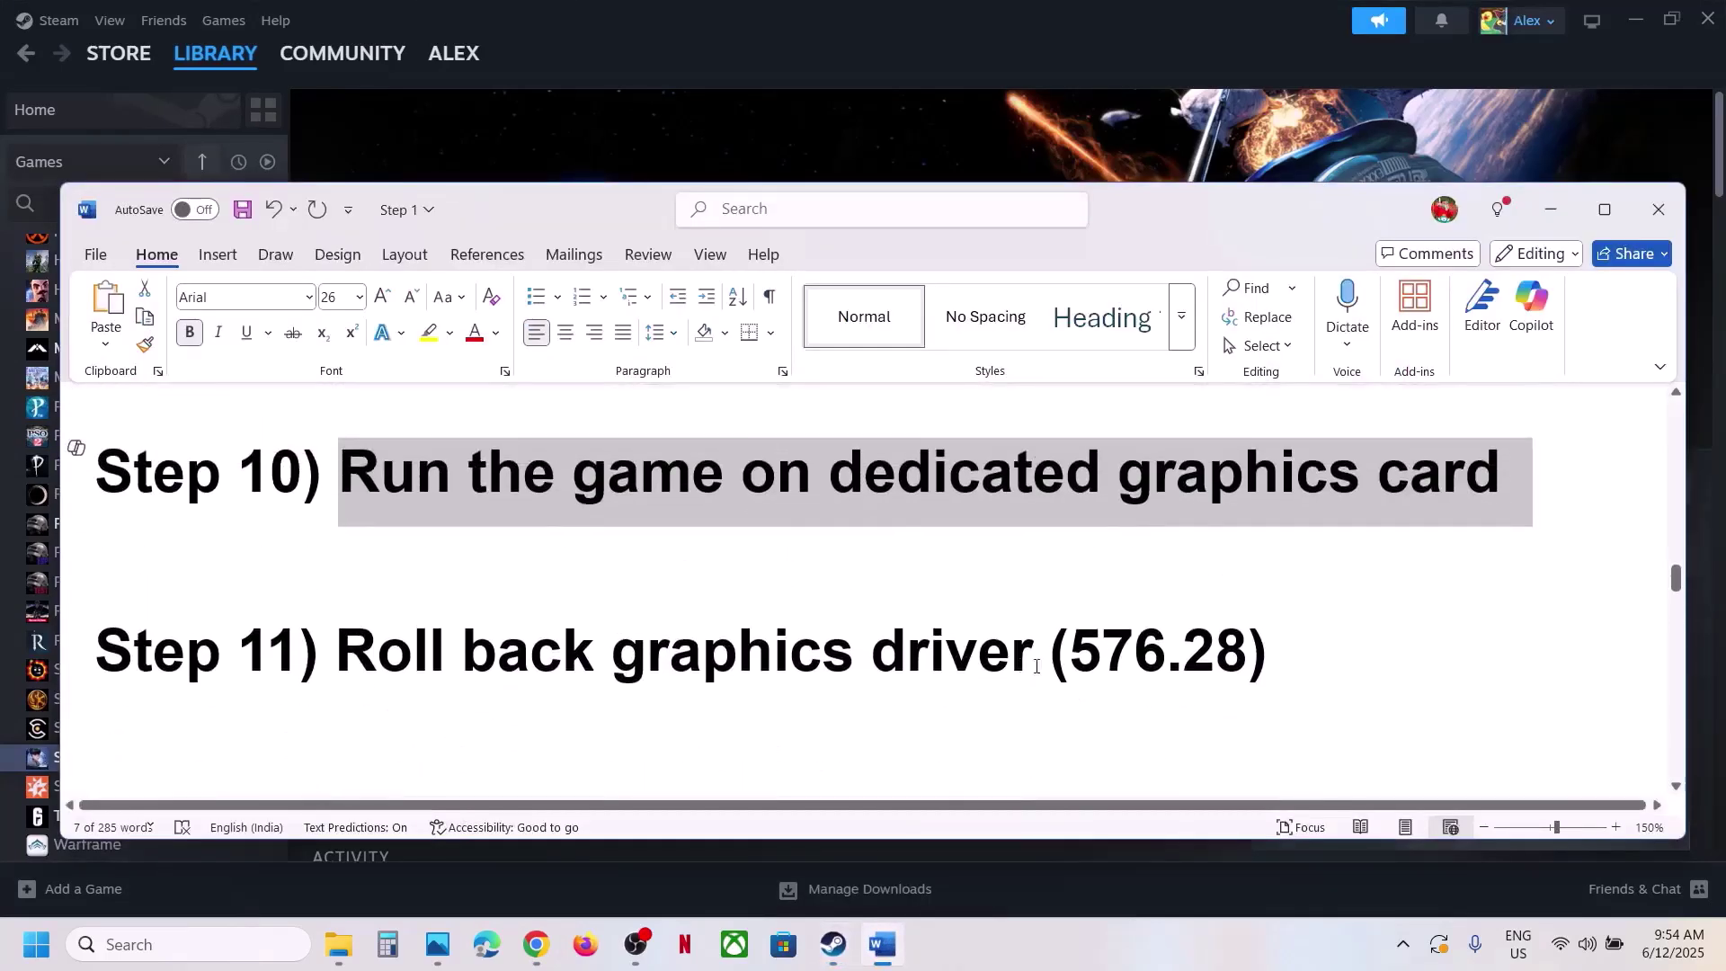
left_click_drag(1335, 645, 89, 649)
Copy the NVIDIA driver download link from the Word checklist and open it in a new Chrome tab
scroll(841, 624, "up", 3)
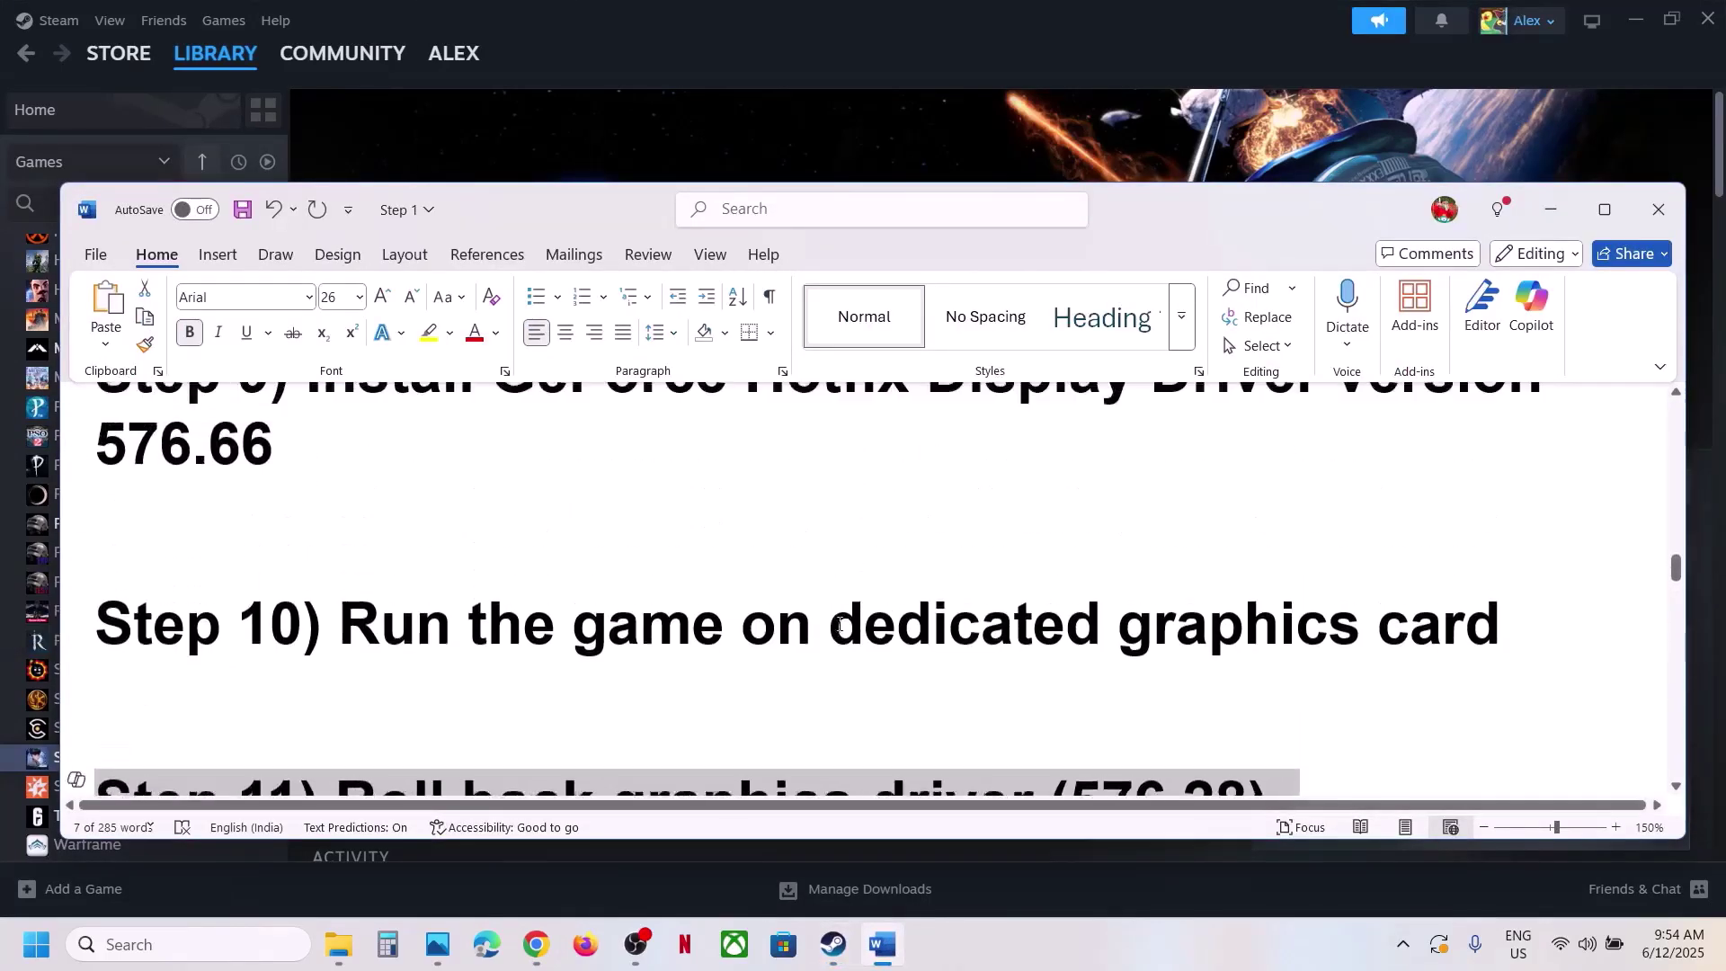
scroll(841, 620, "up", 5)
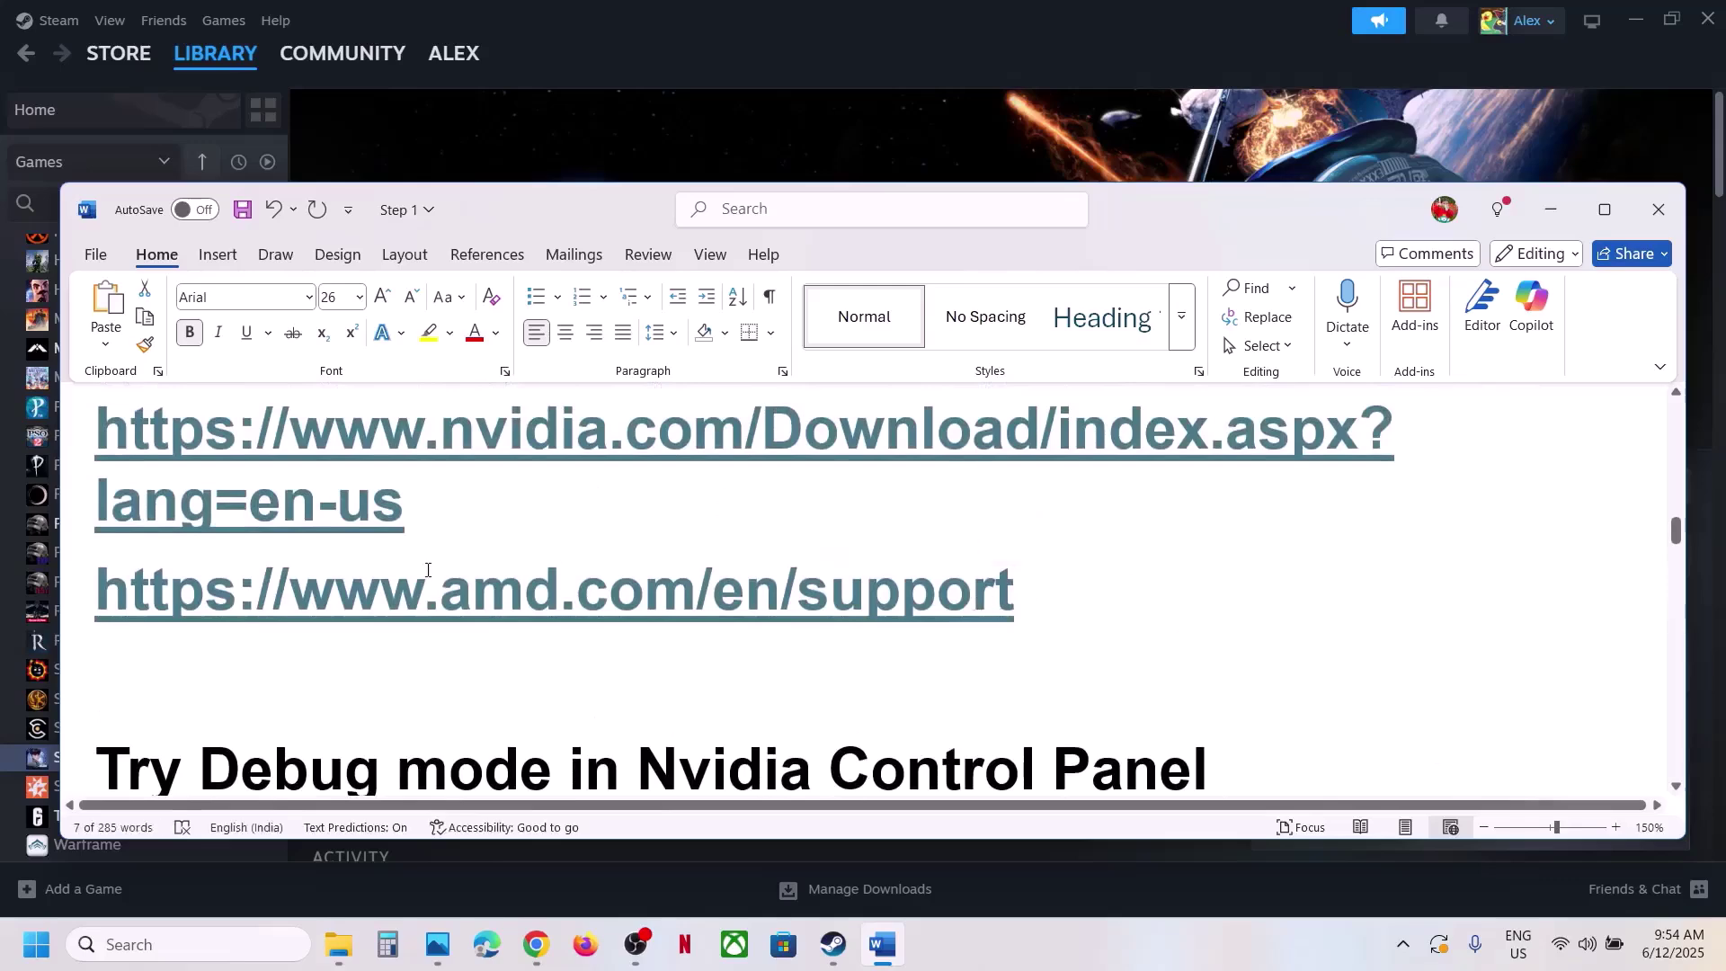
scroll(430, 580, "up", 1)
triple_click(434, 589)
key("ctrl+c")
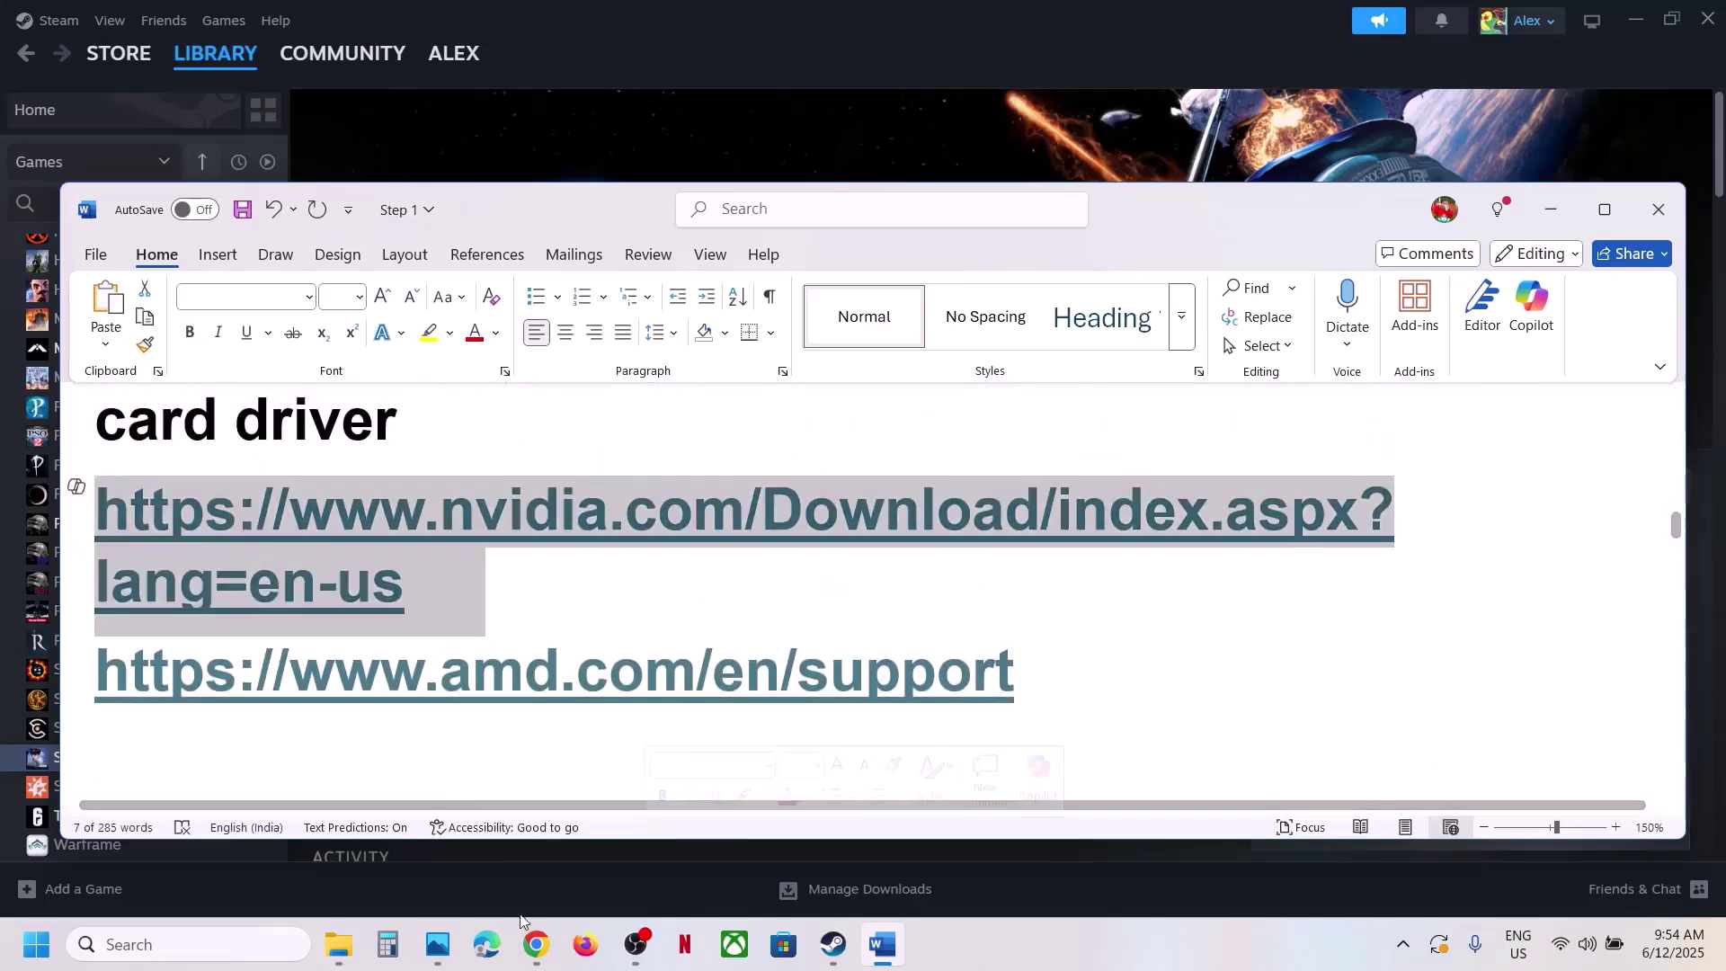
left_click(540, 953)
left_click(597, 22)
key("ctrl+v")
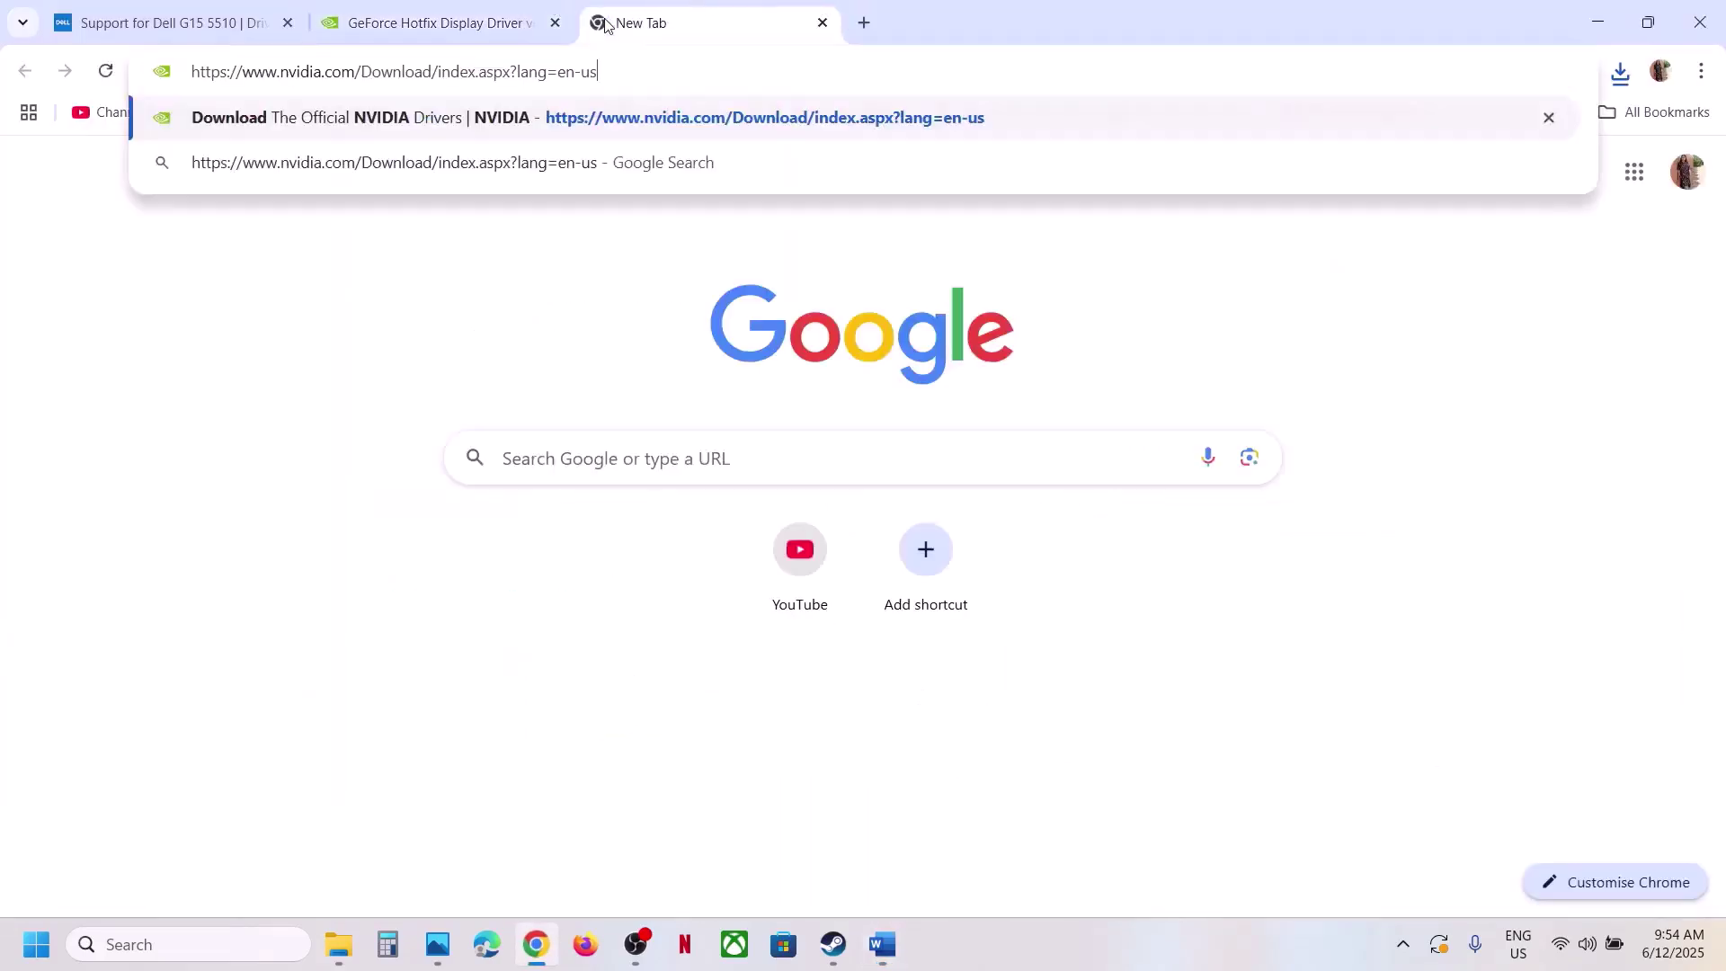
key("Return")
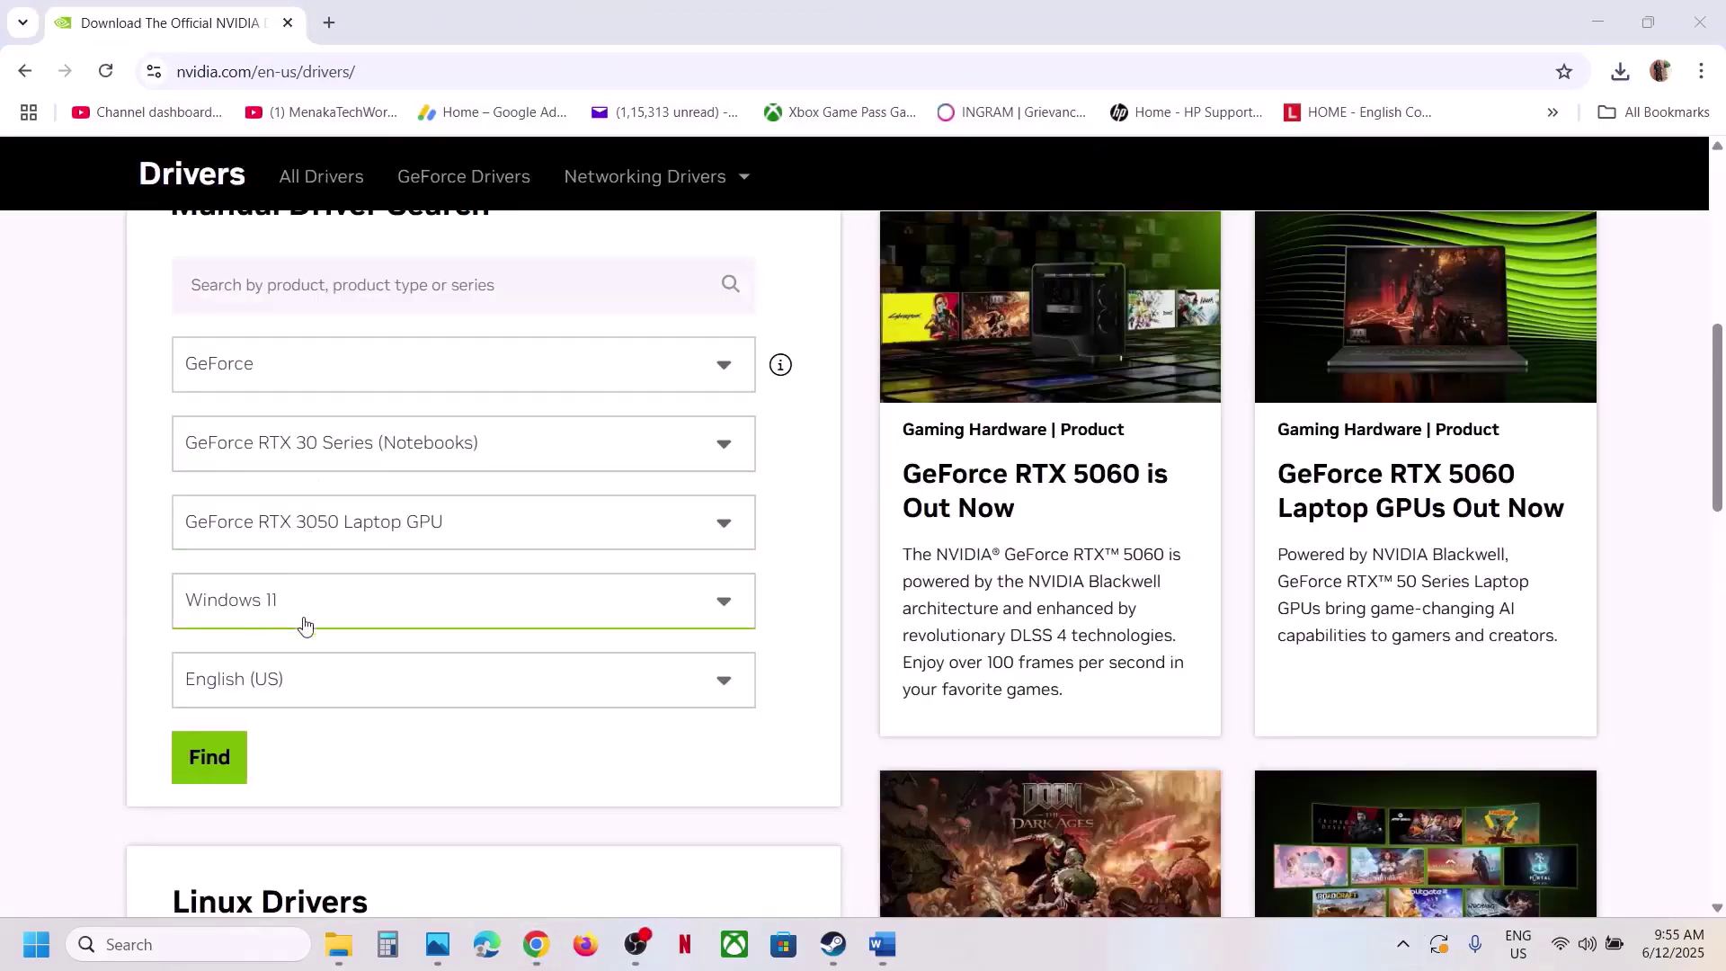
Find Windows 11 drivers for the GeForce RTX 3050 Laptop GPU and expand the list of more versions
left_click(210, 764)
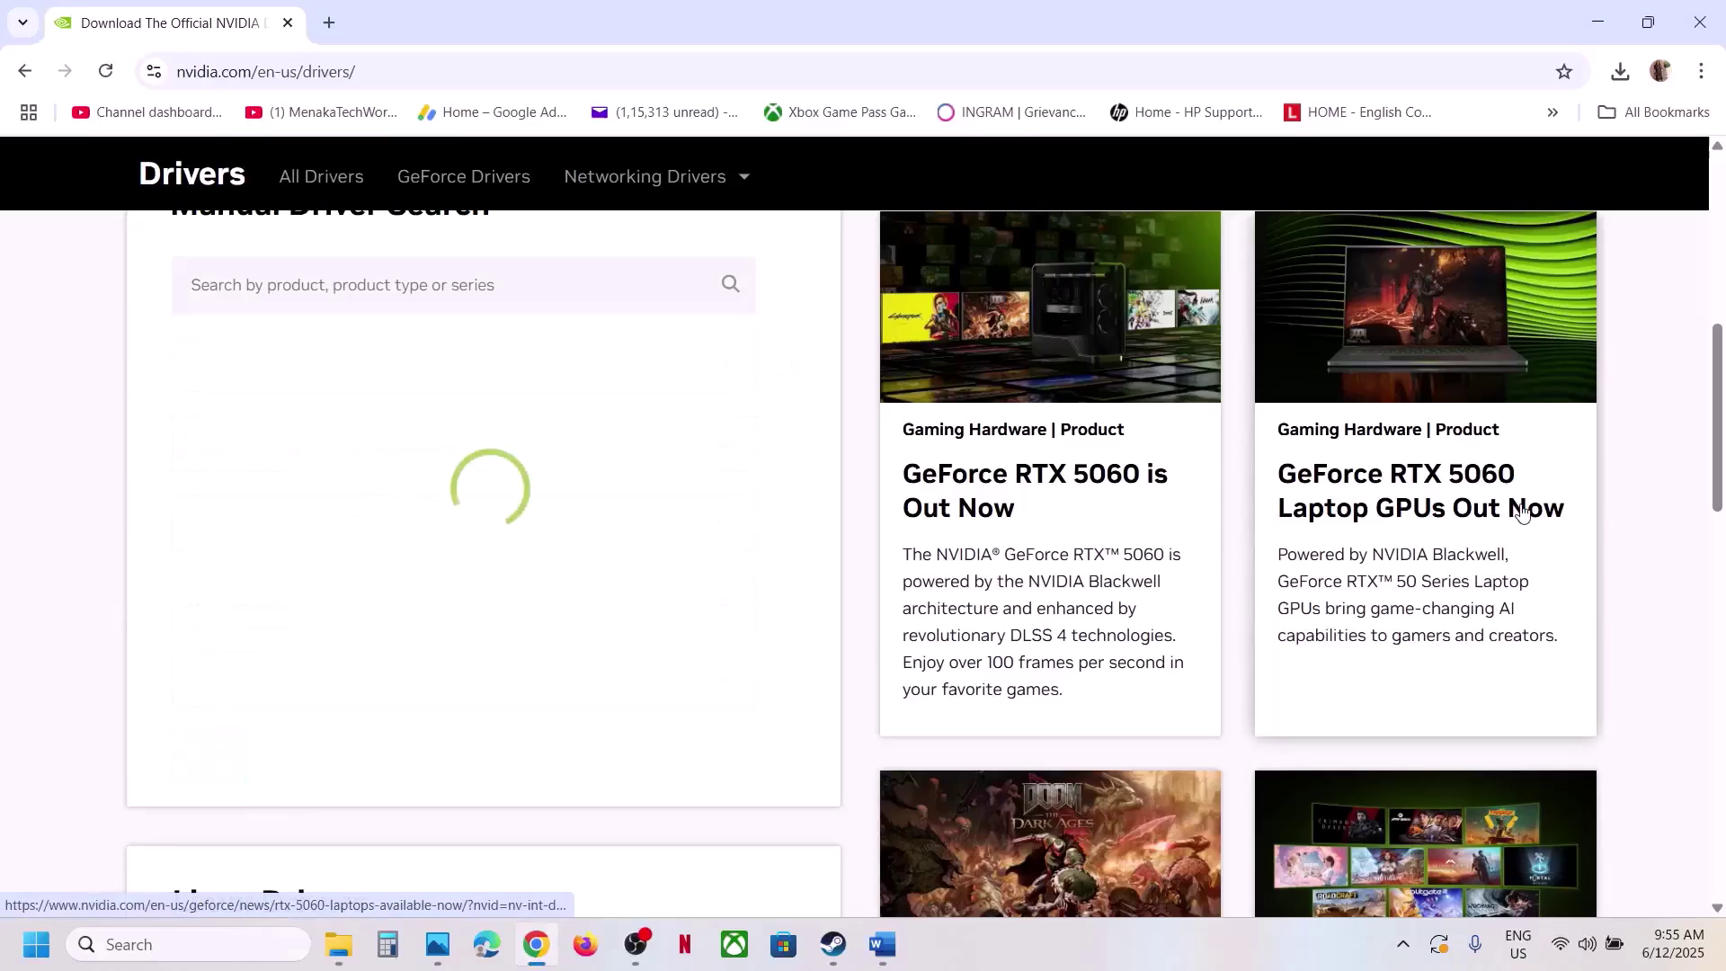
scroll(501, 674, "down", 10)
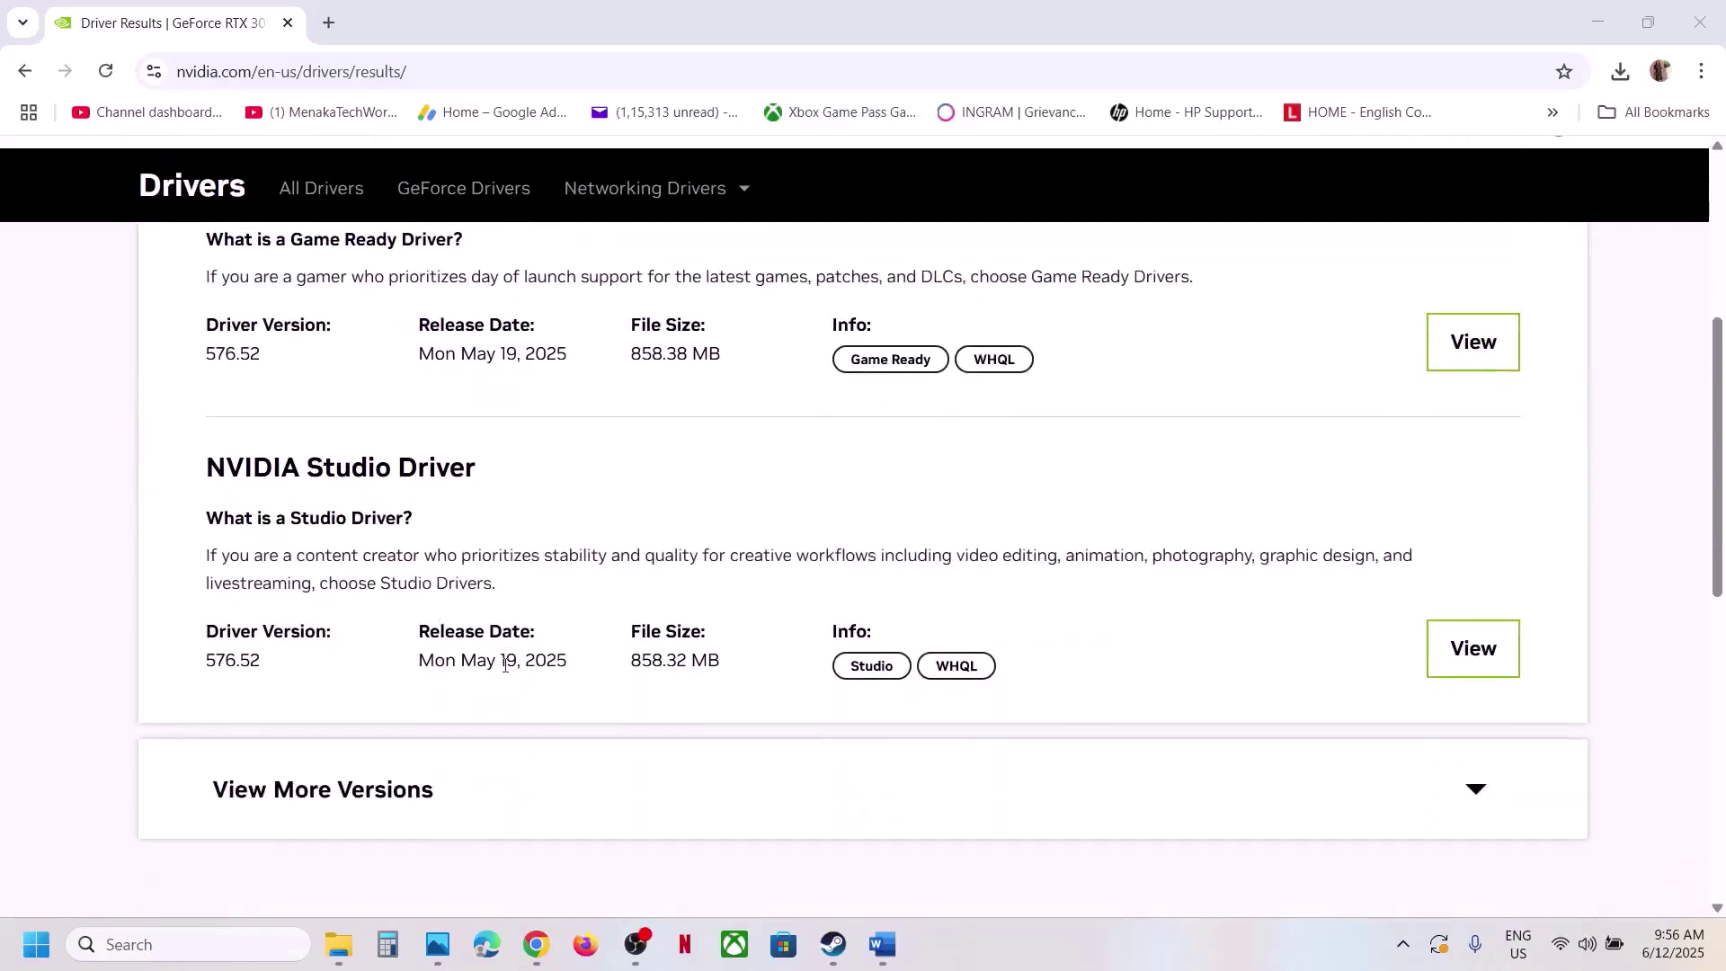
left_click(270, 558)
scroll(499, 572, "down", 3)
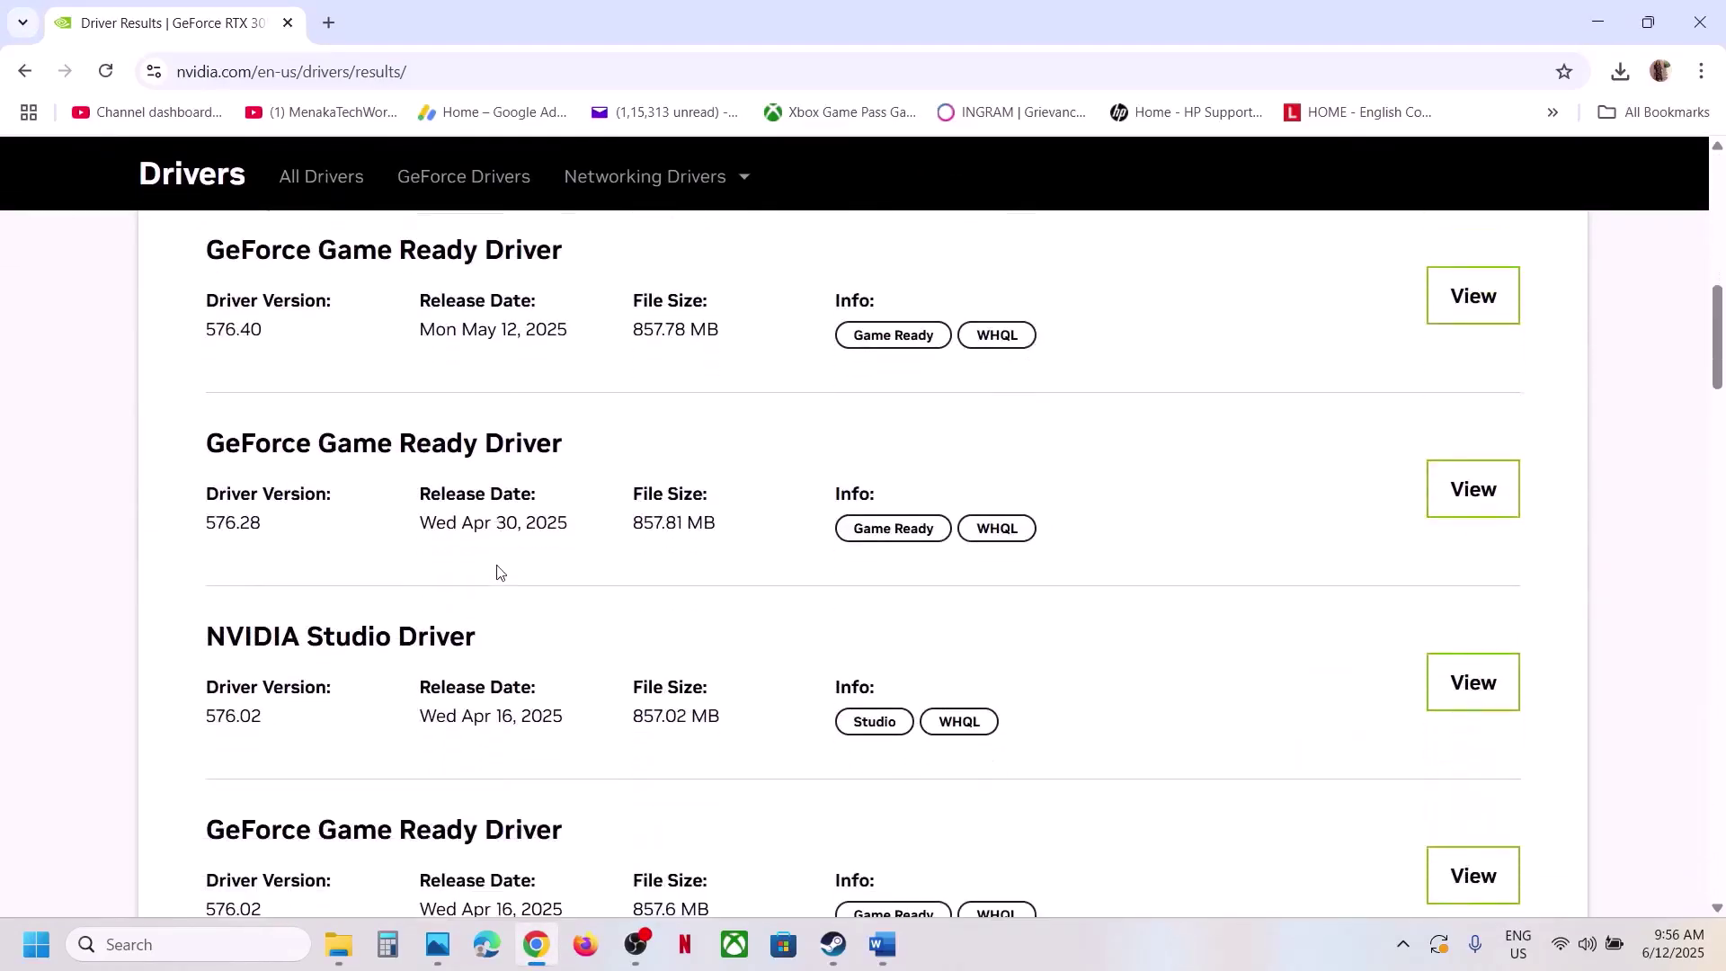
Check the rollback driver version given in Step 11 of the Word checklist and return to the driver results
left_click(882, 944)
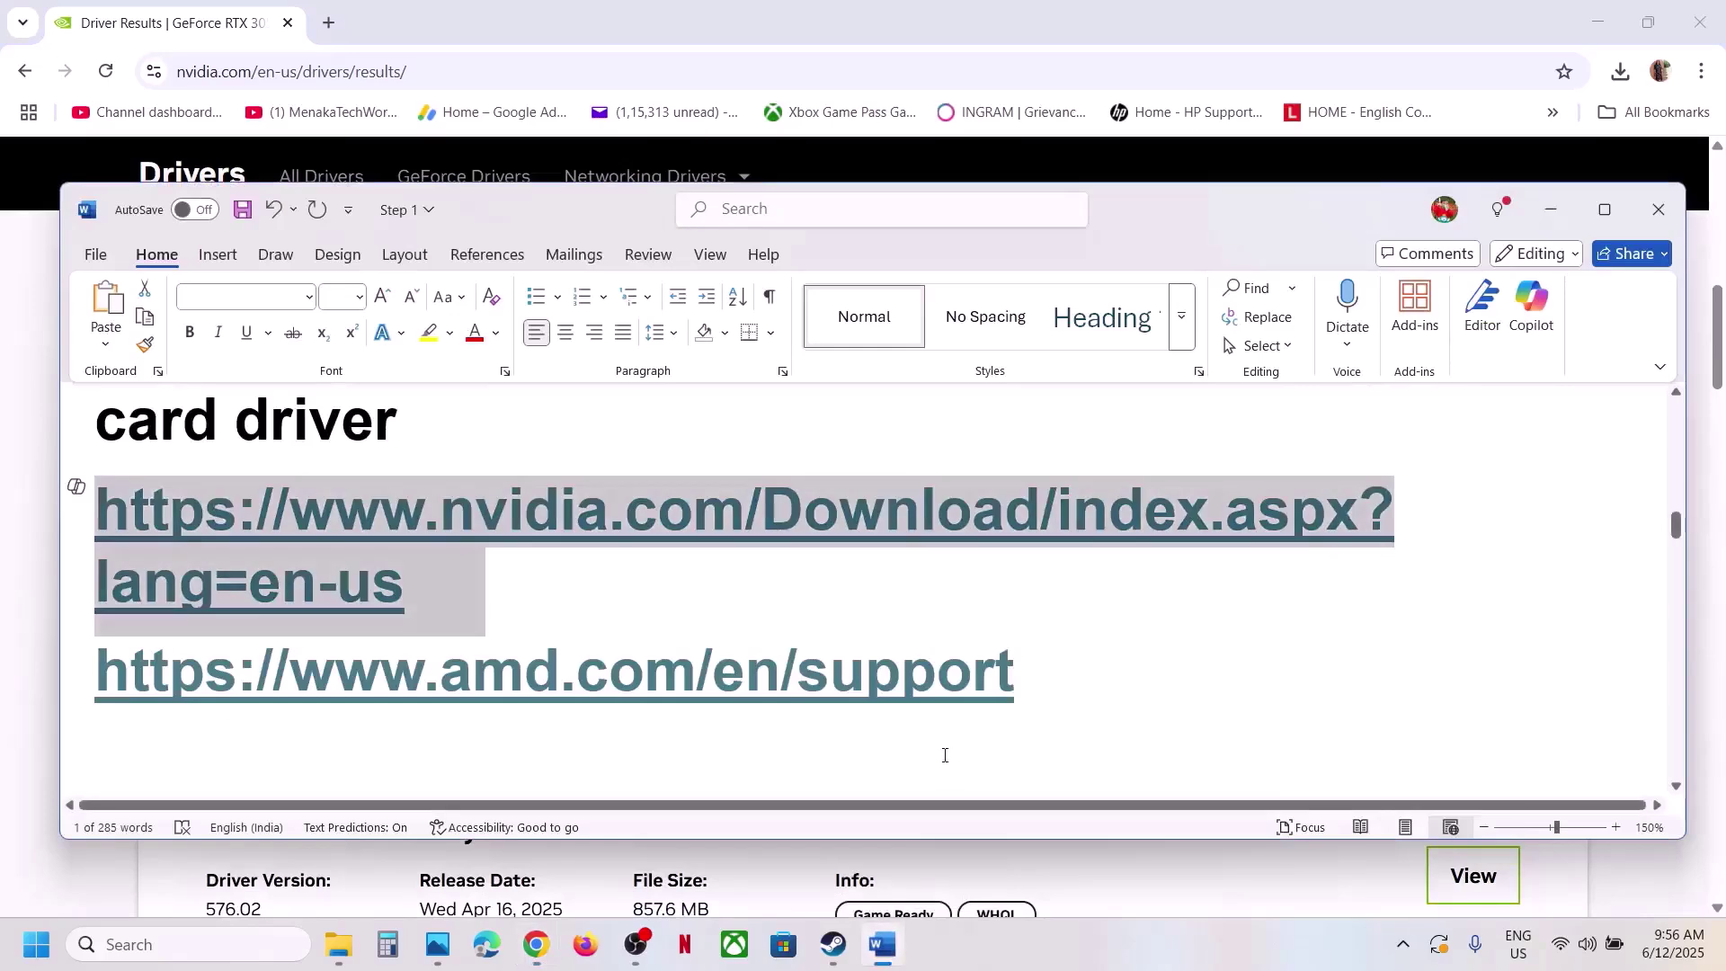
scroll(905, 712, "down", 5)
scroll(905, 712, "down", 6)
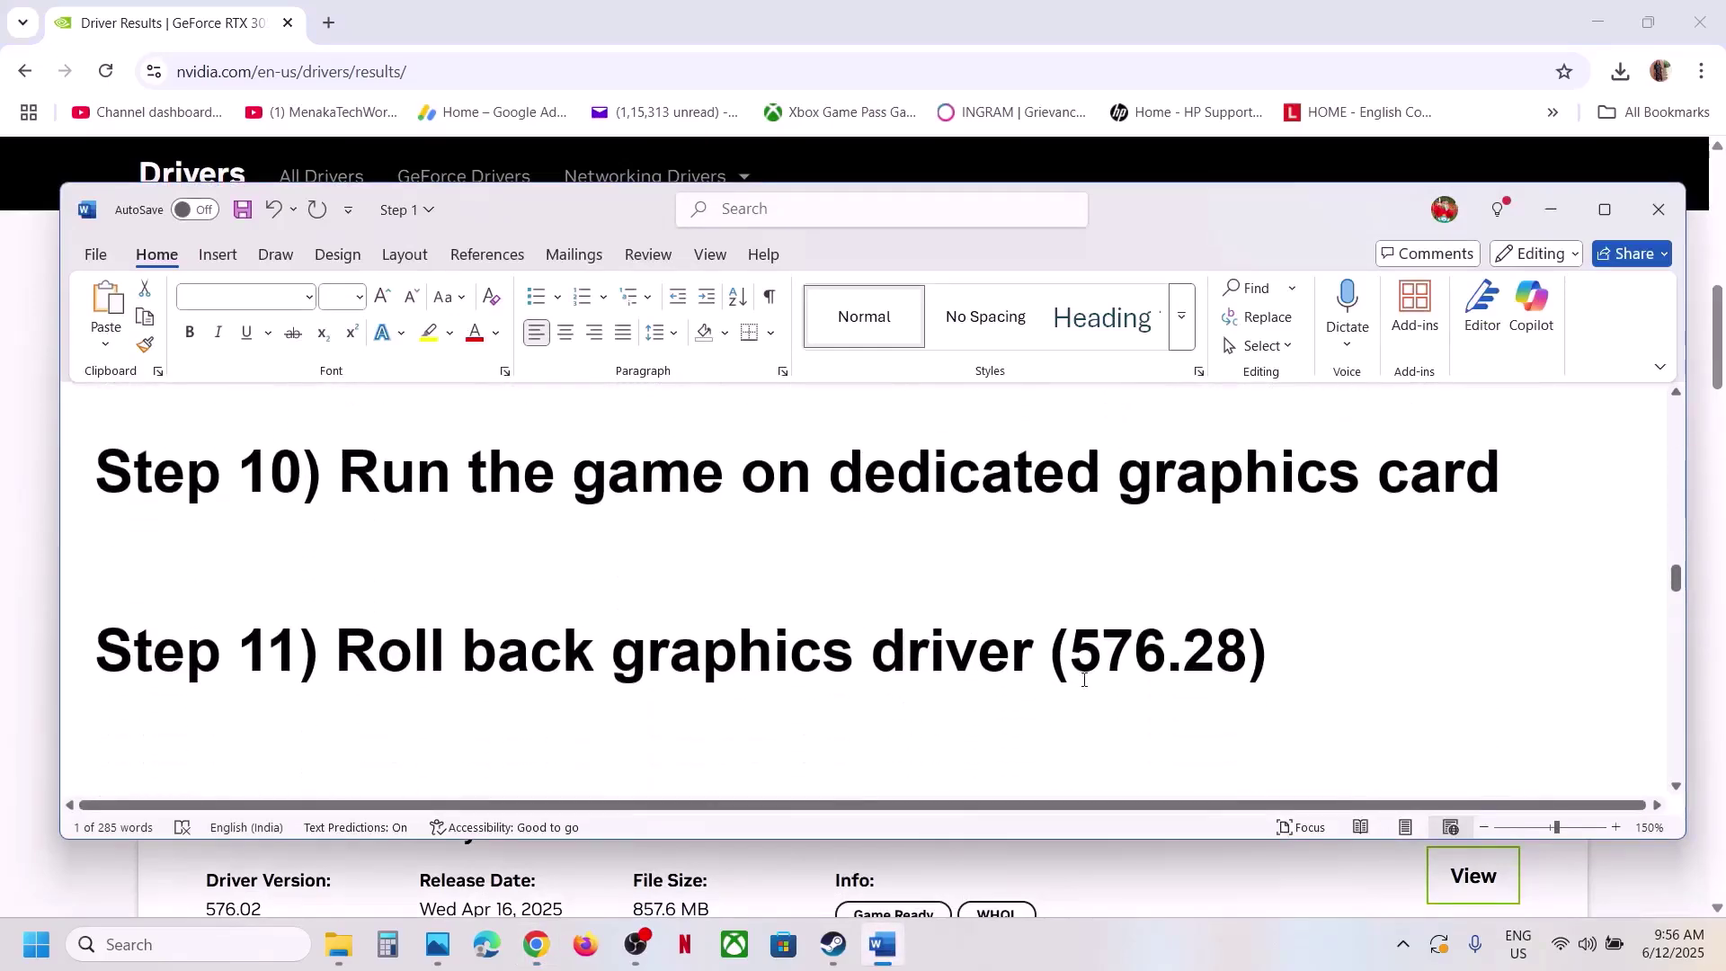
double_click(1231, 656)
left_click(46, 793)
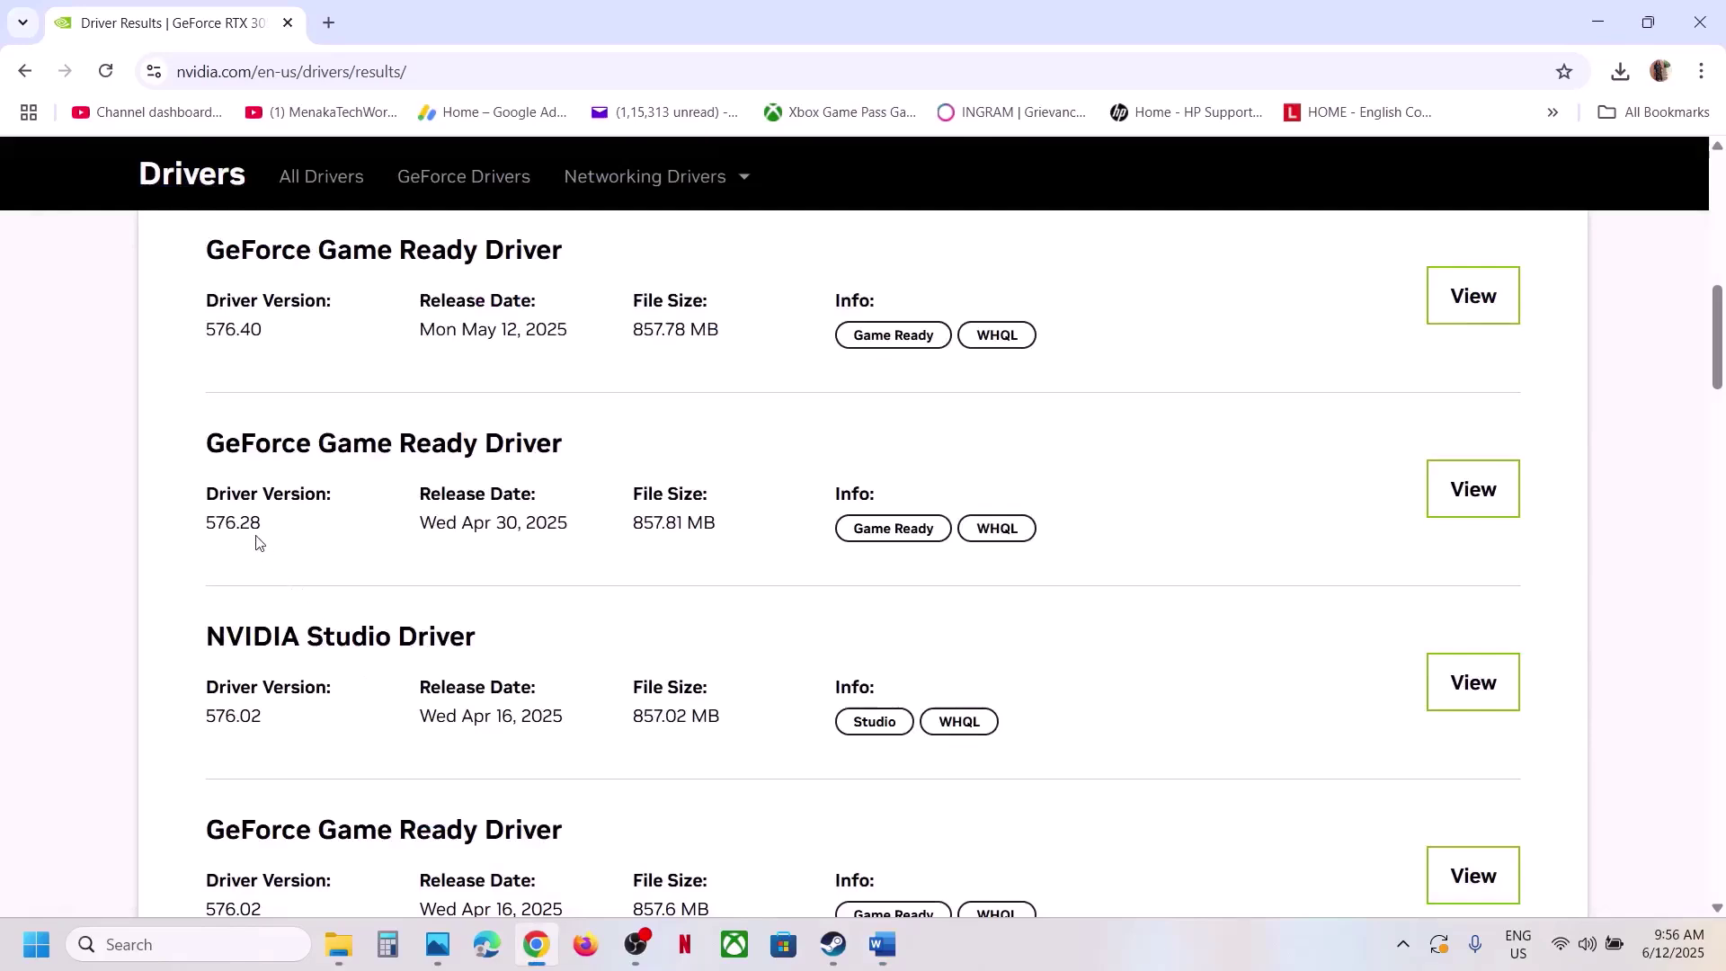
Highlight the GeForce Game Ready Driver version 576.28 entry in the NVIDIA results and compare it with the neighbouring releases
left_click_drag(231, 447, 514, 446)
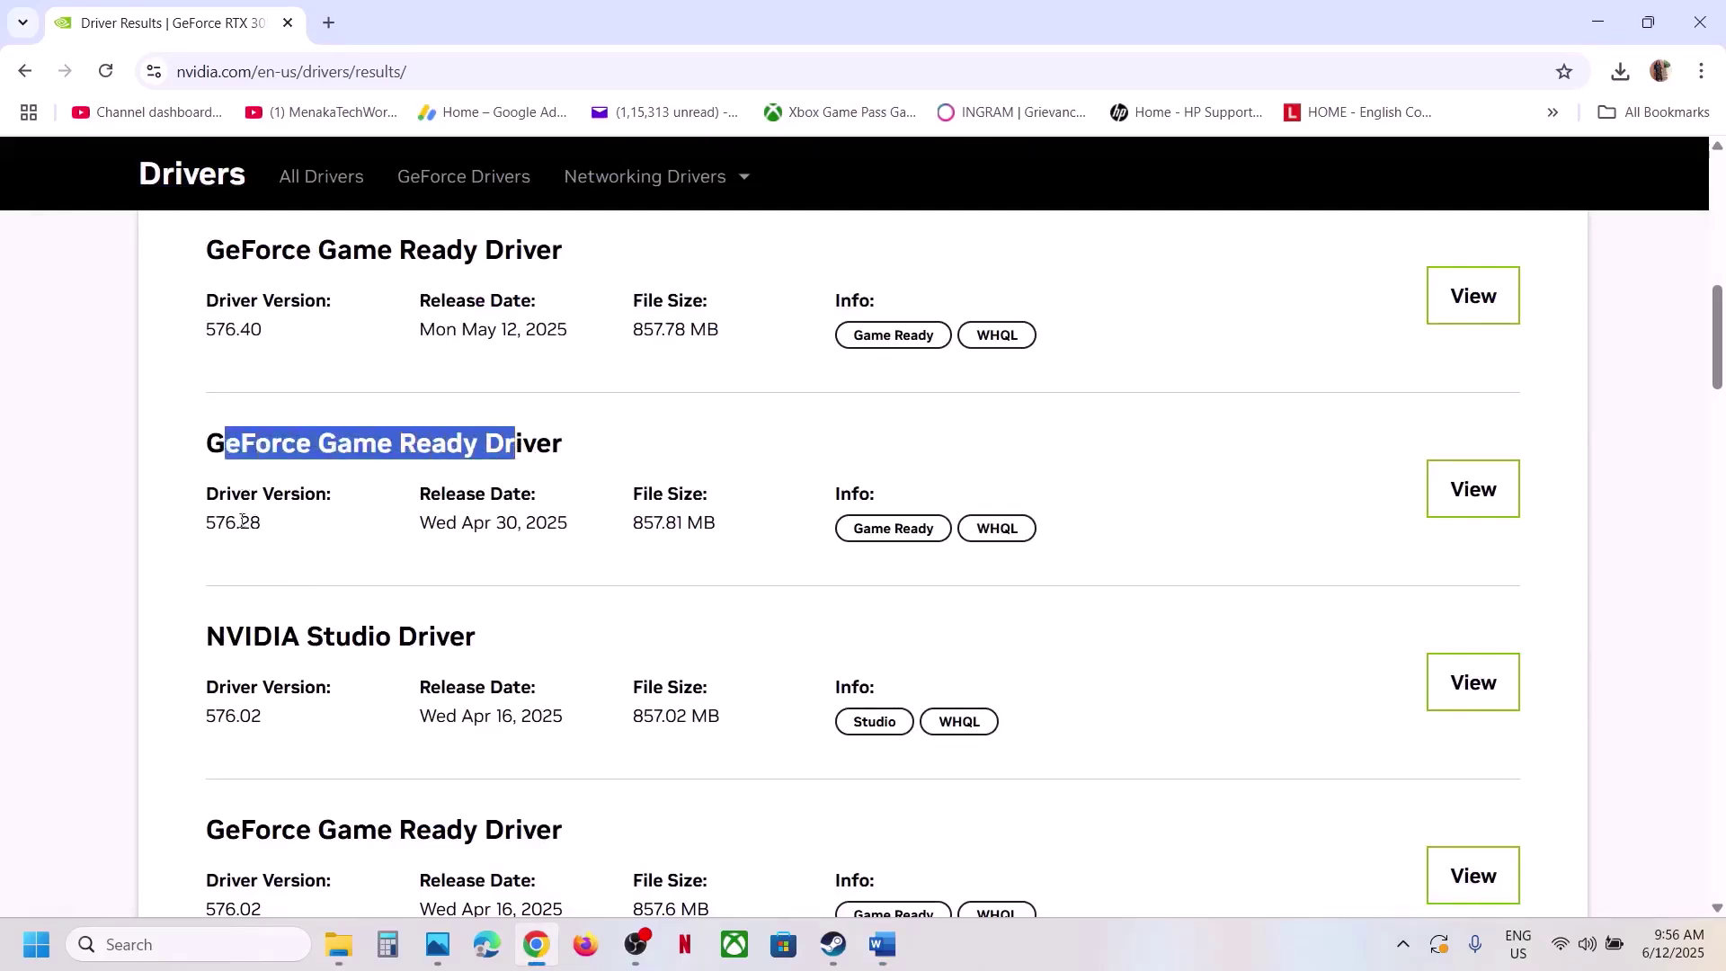
left_click_drag(206, 491, 1717, 530)
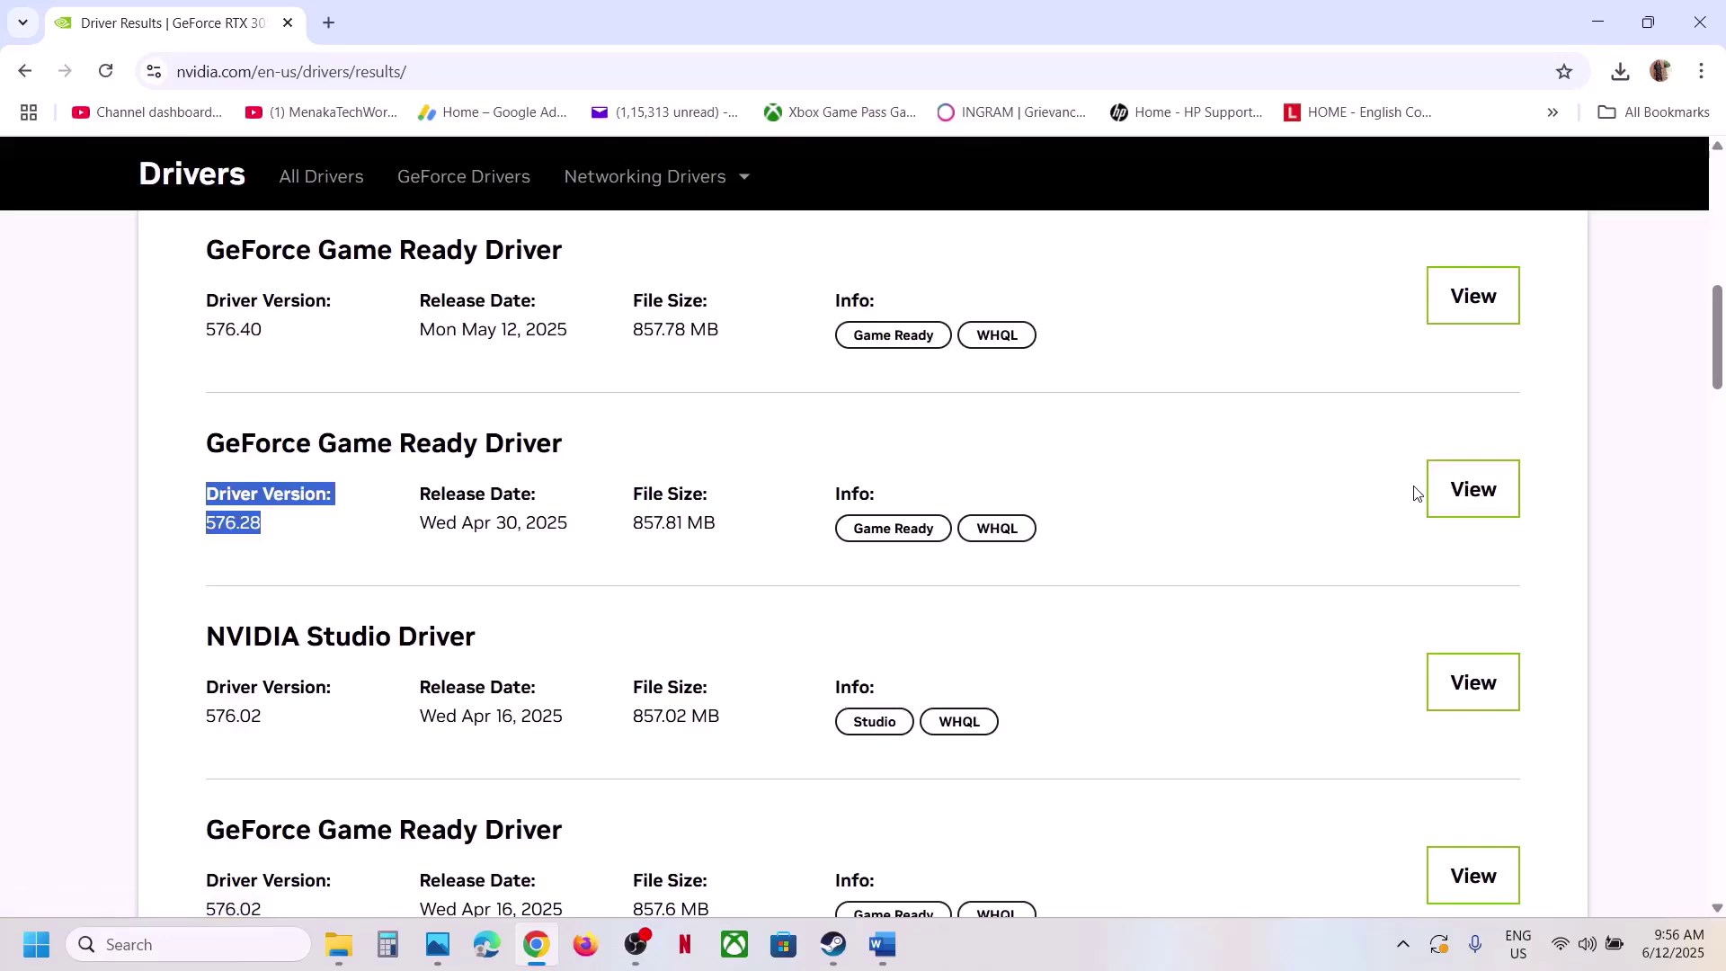
scroll(292, 628, "up", 4)
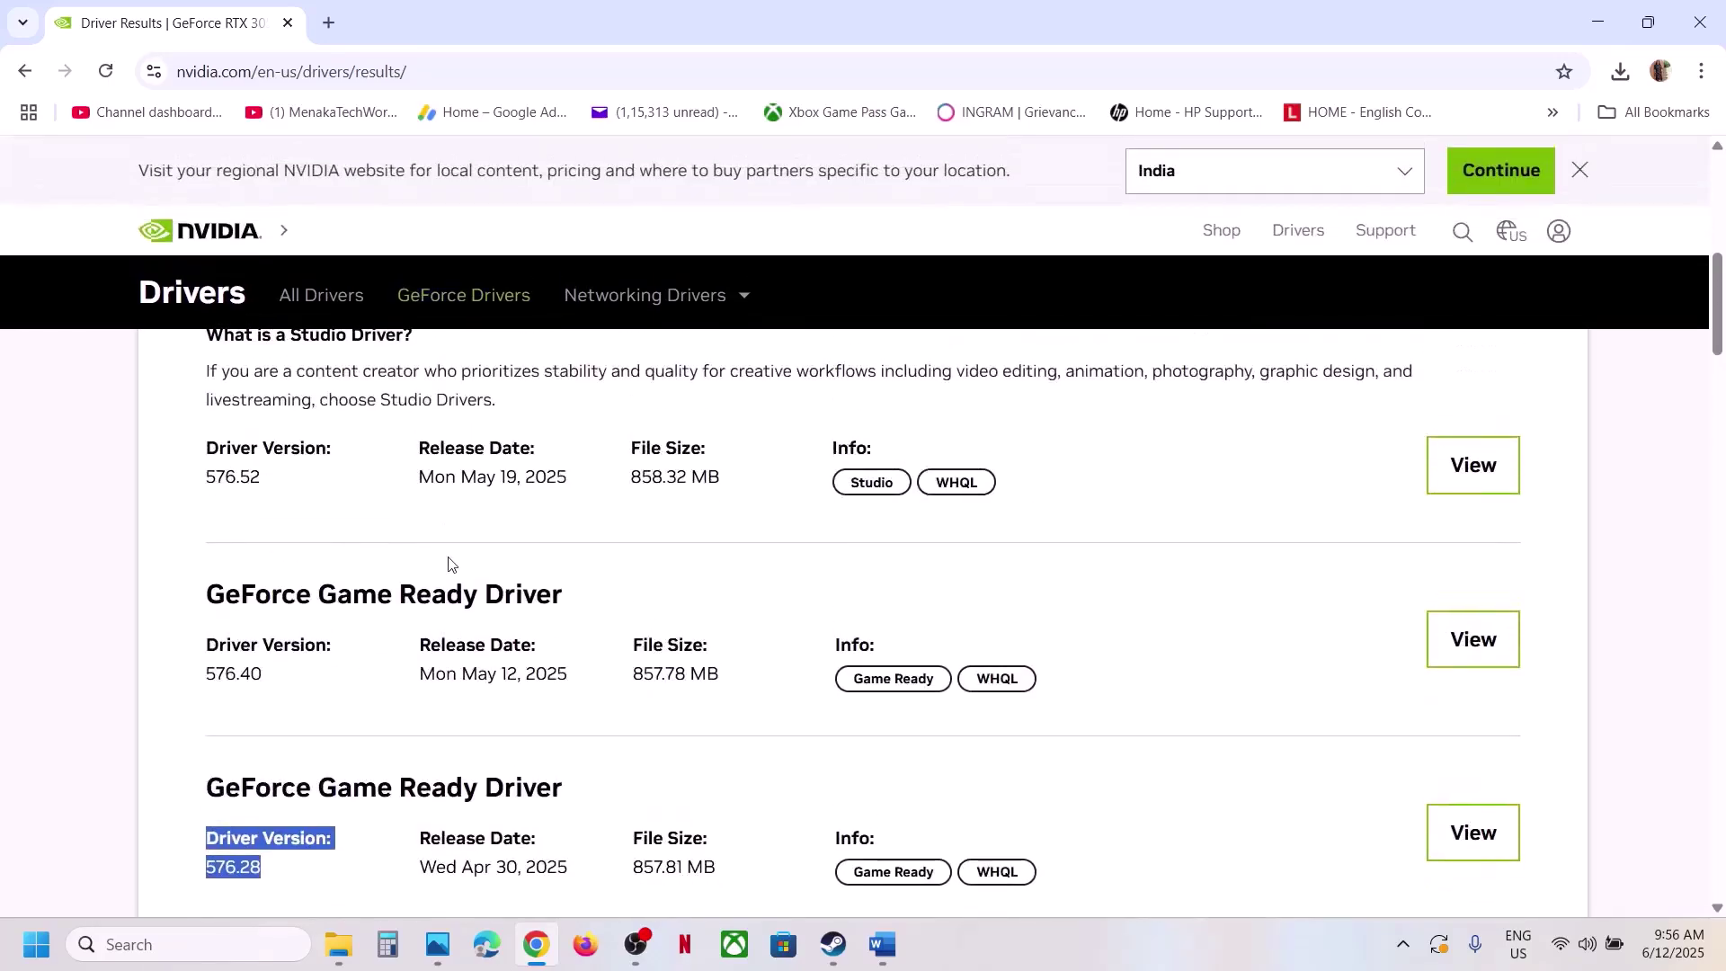
scroll(420, 566, "down", 2)
scroll(420, 656, "down", 2)
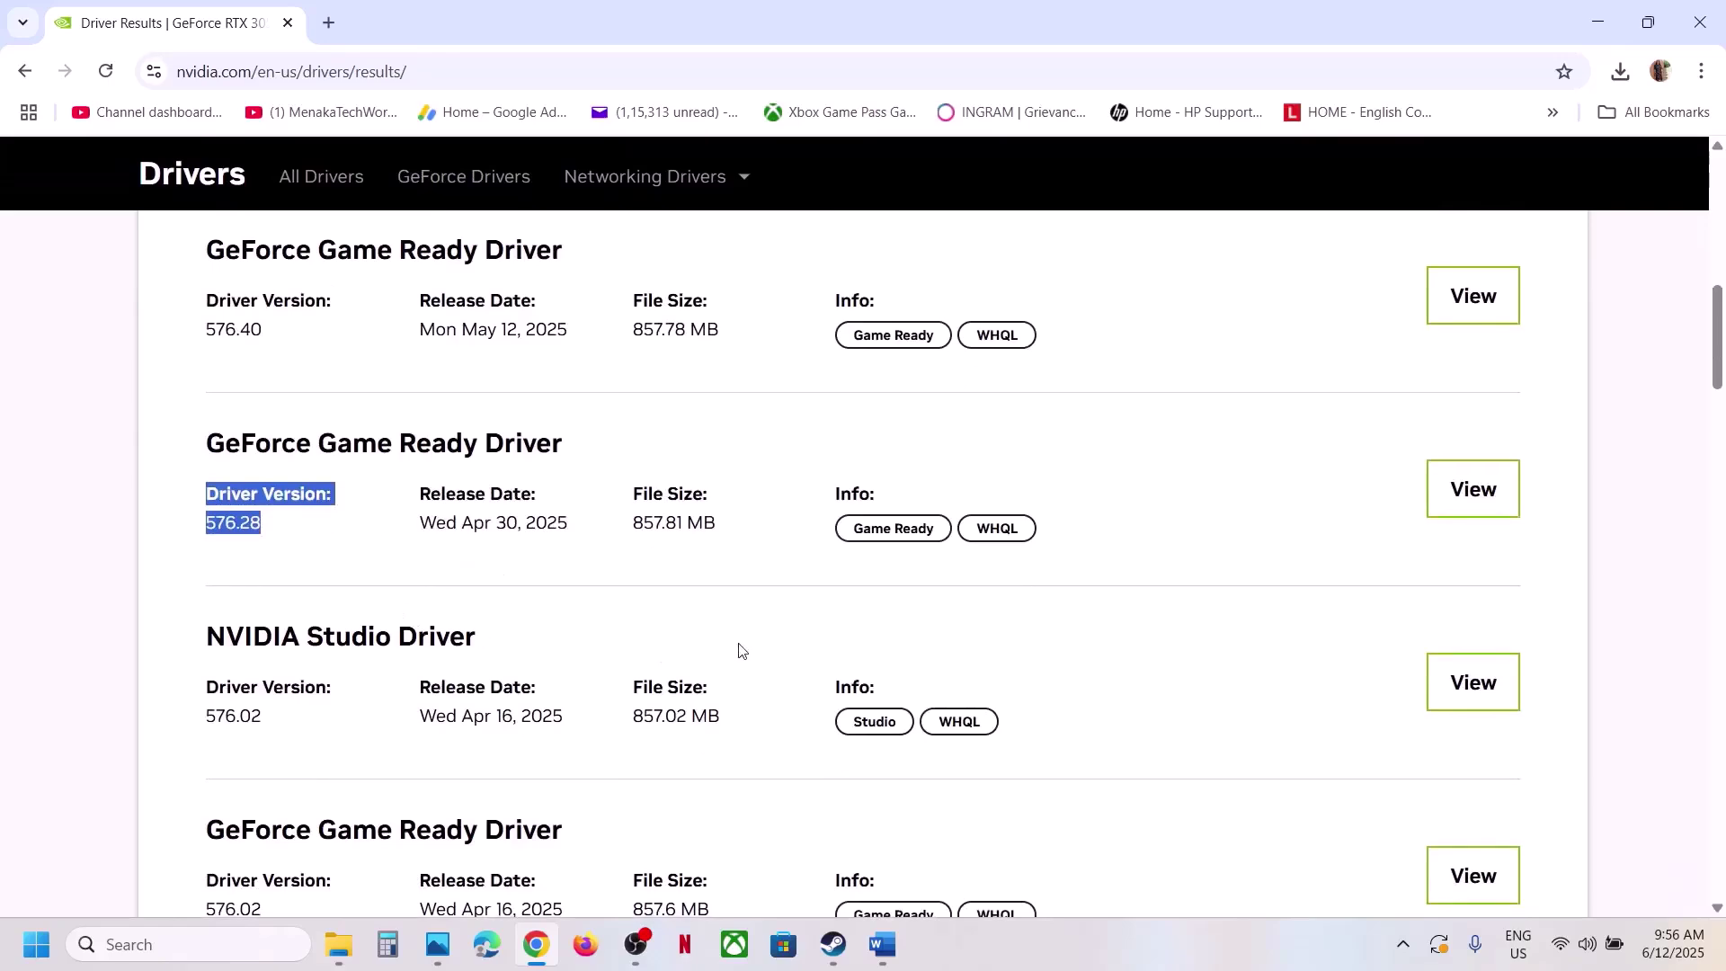
Switch back to the Word checklist and highlight "power saver mode" in Step 12
left_click(833, 944)
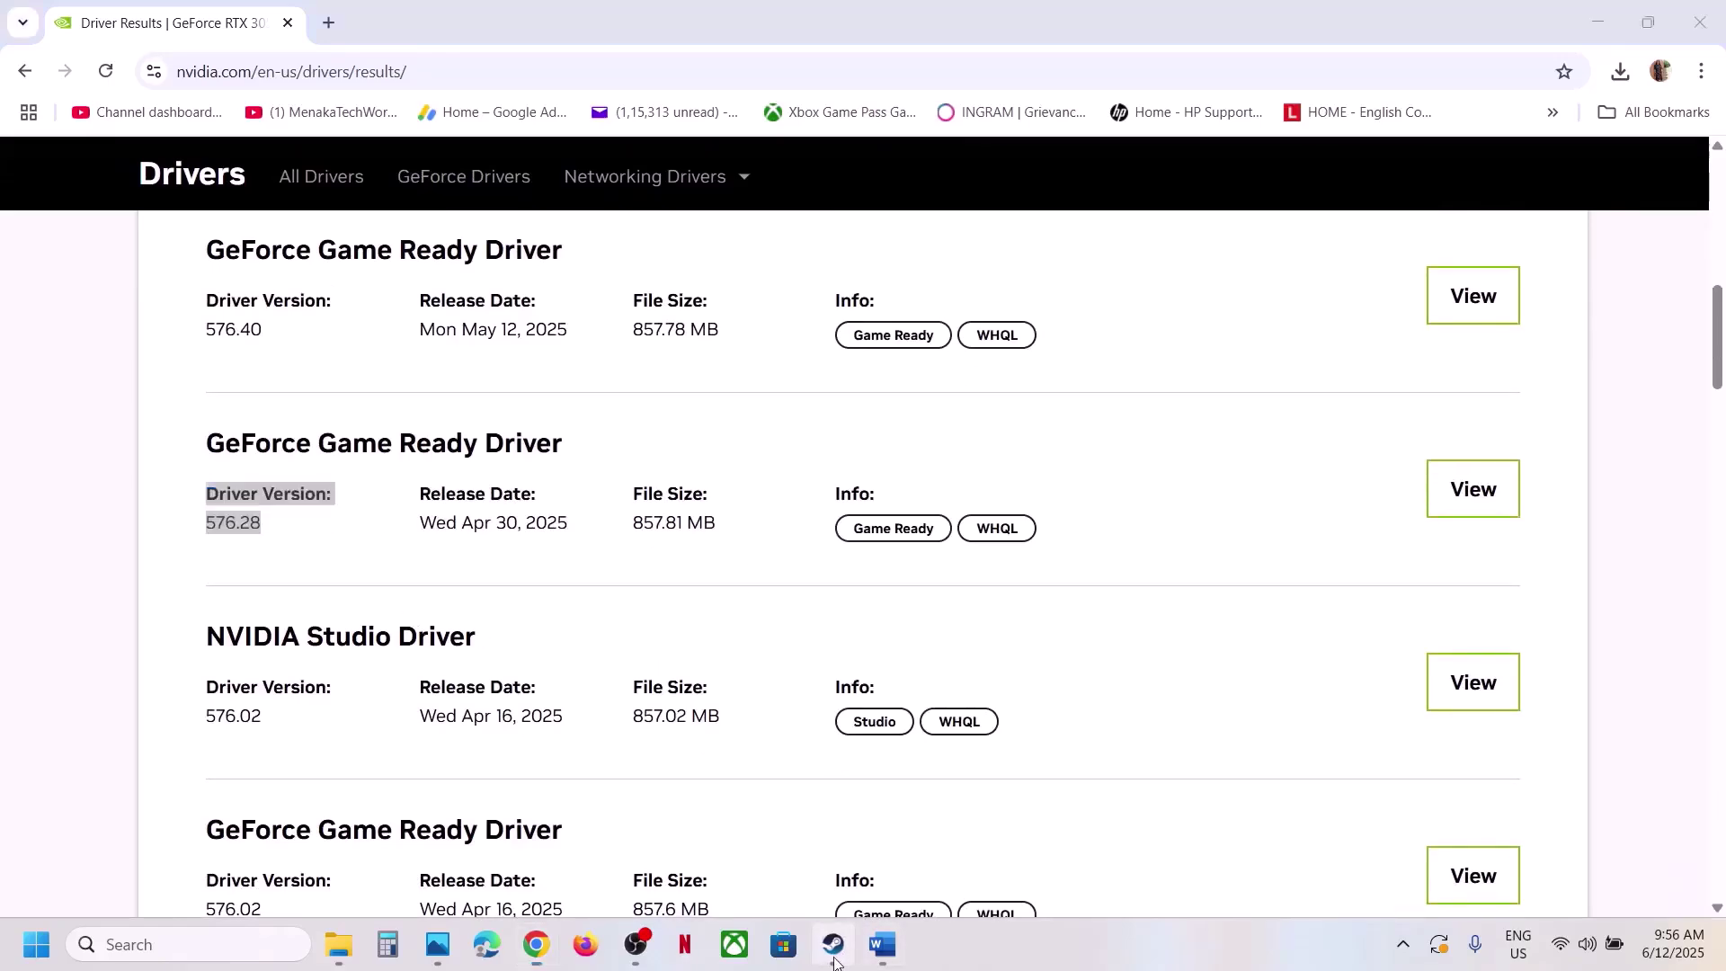
left_click(881, 963)
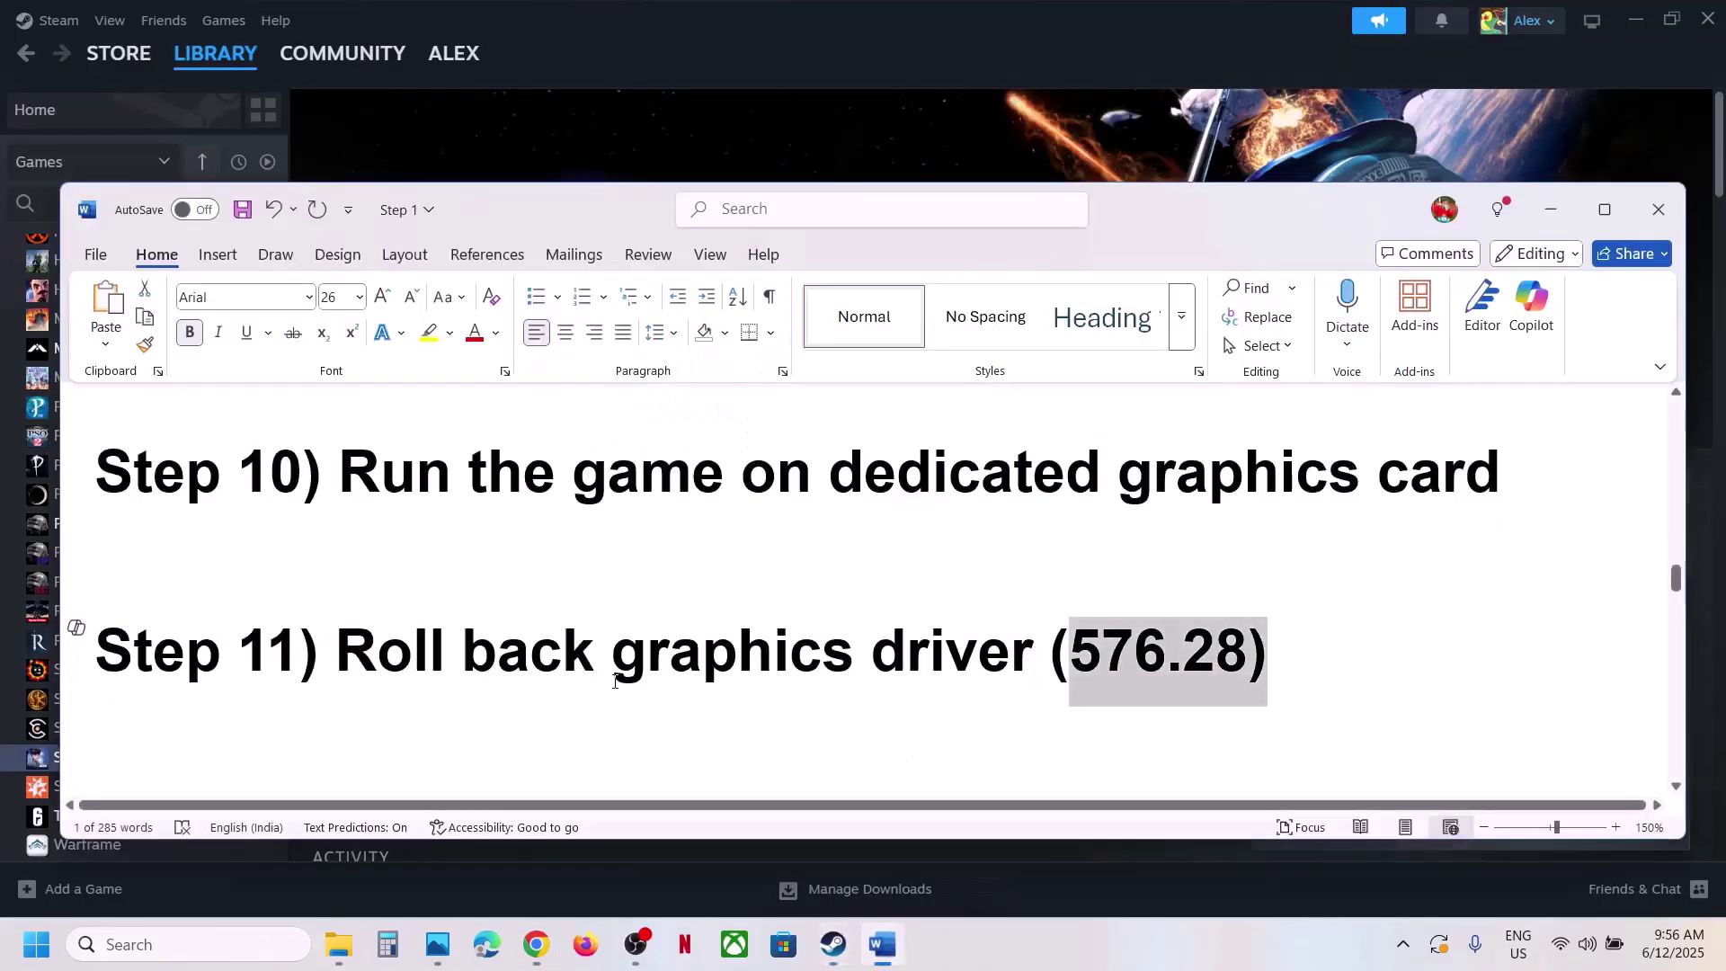
scroll(615, 682, "down", 2)
left_click_drag(443, 678, 980, 679)
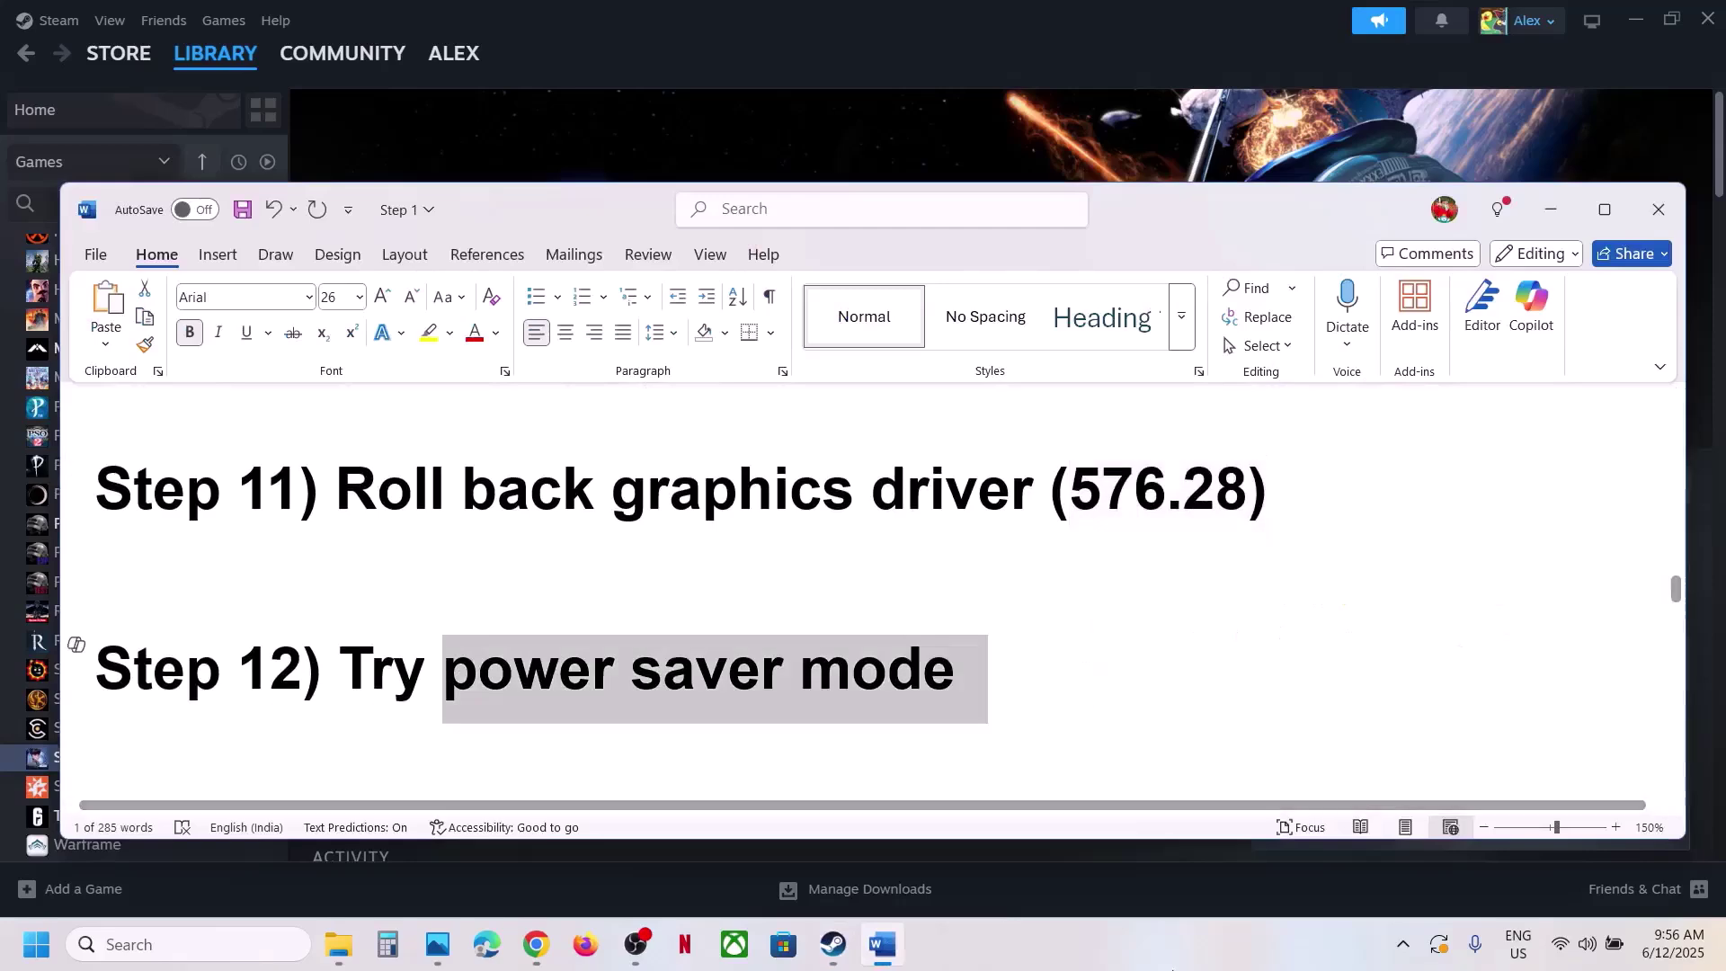
Open Control Panel and go to Power Options under Hardware and Sound
left_click(212, 944)
type("control")
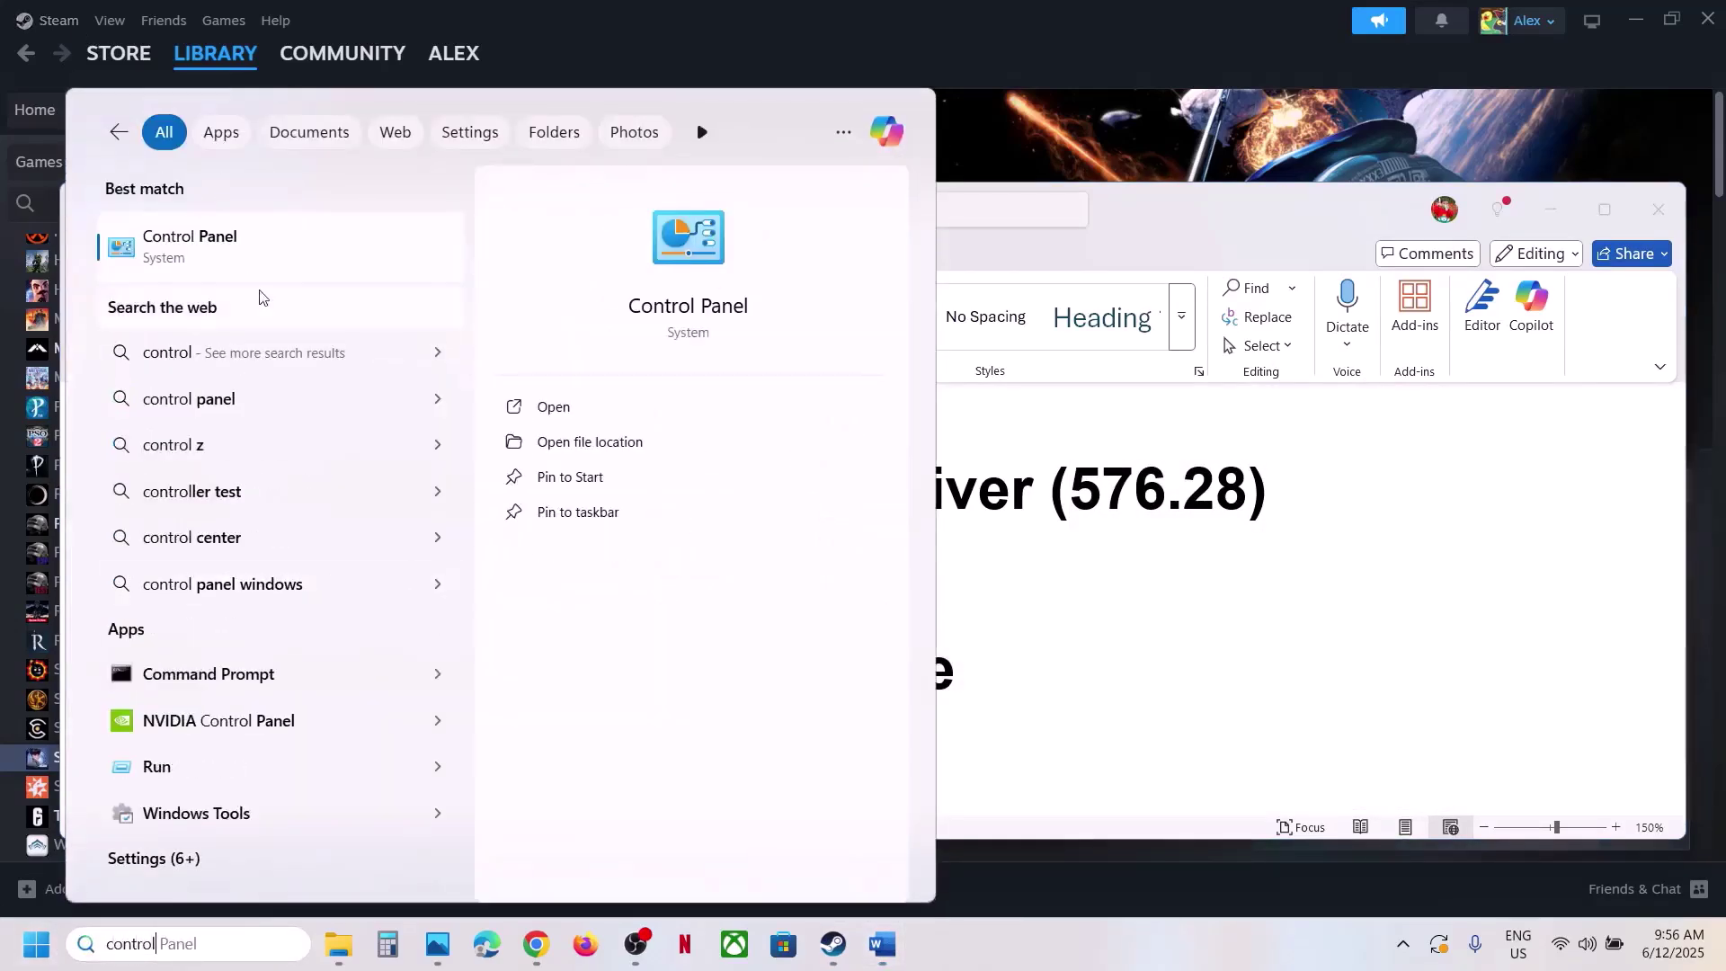
key("Return")
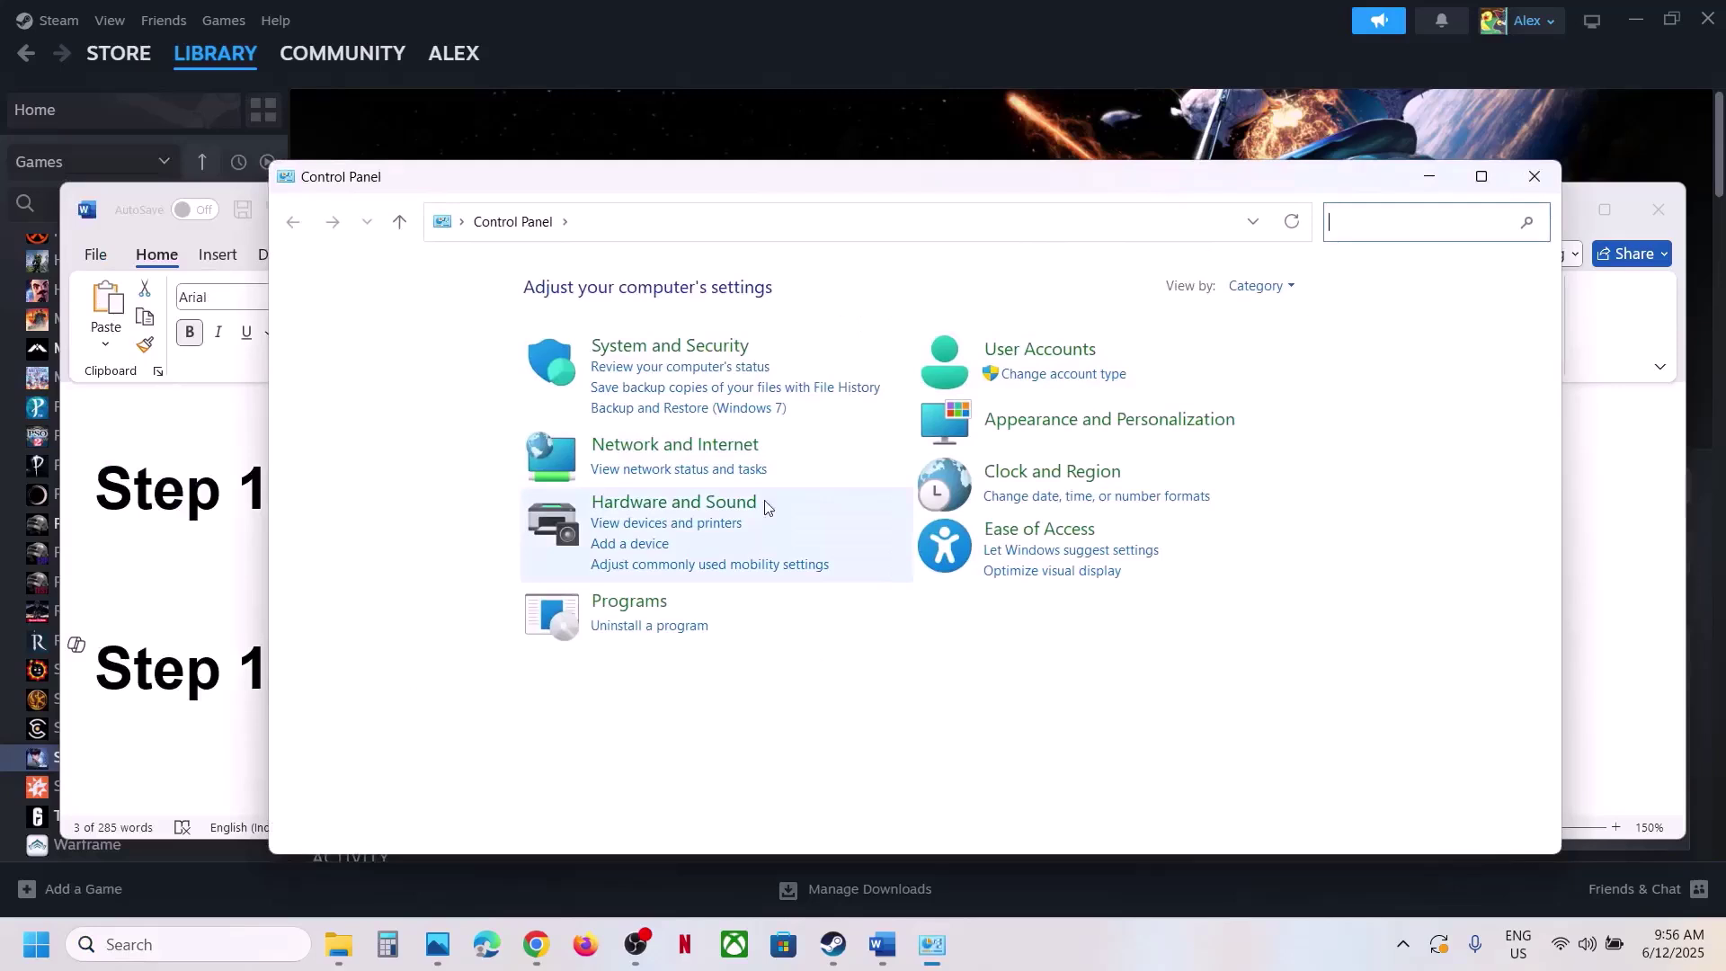
left_click(686, 500)
left_click(595, 472)
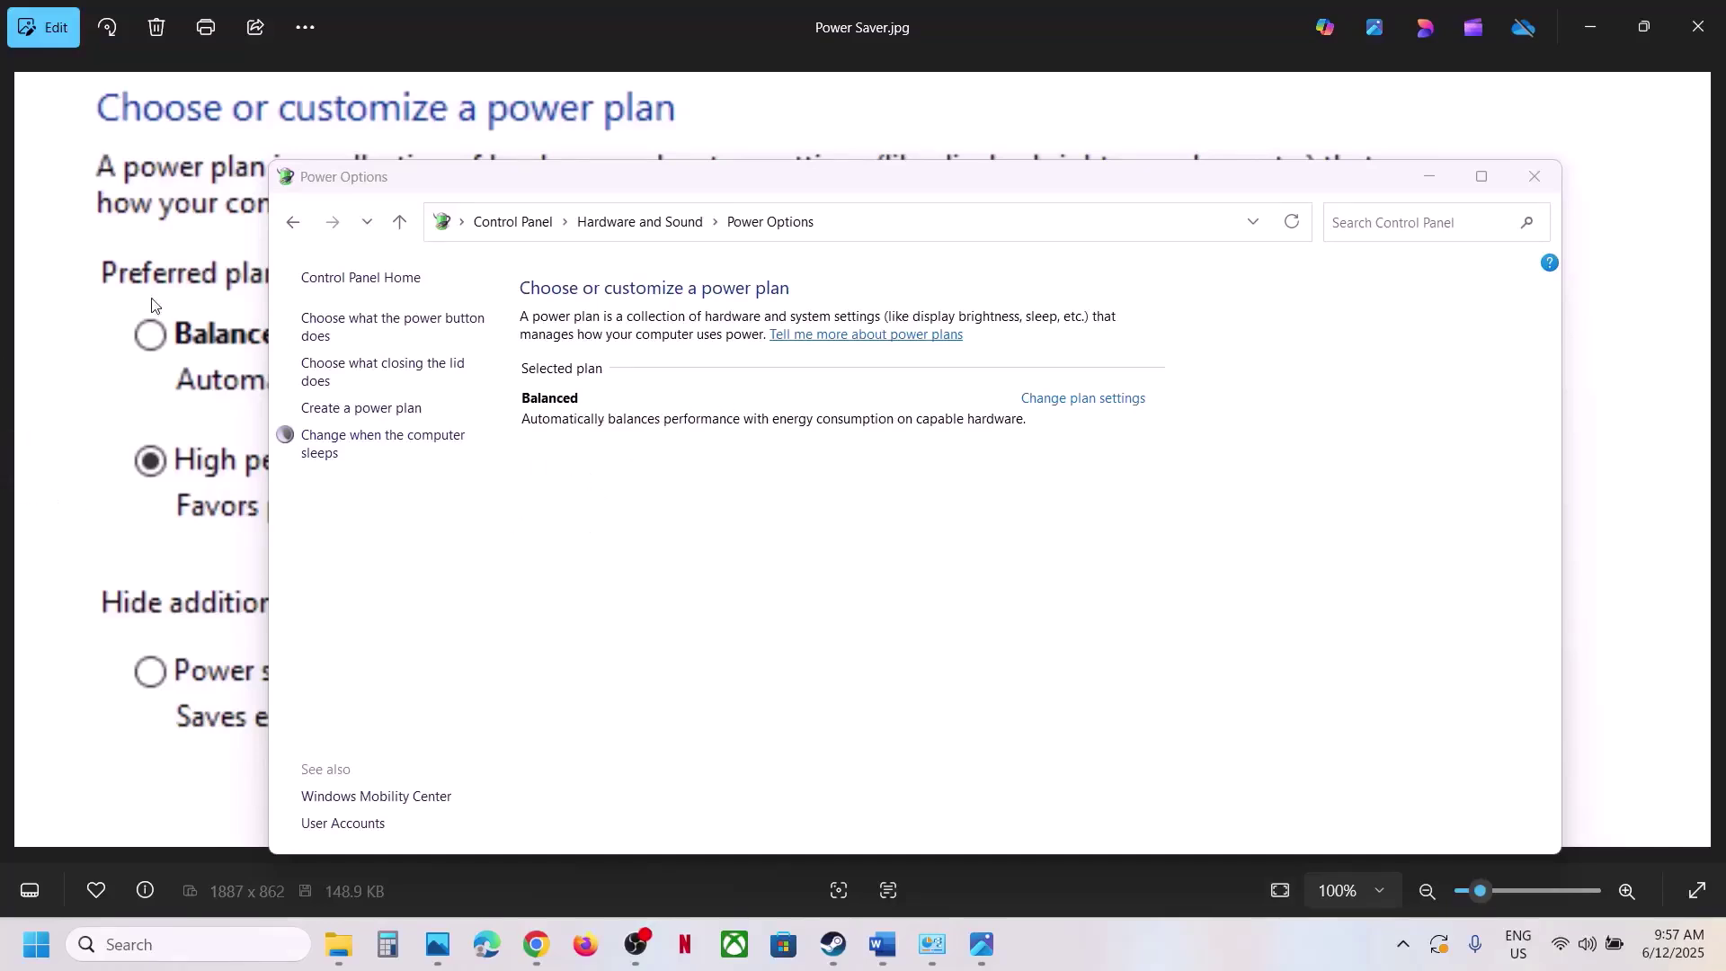
Examine the Power Saver.jpg example and the Intel Extreme Tuning Utility screenshot's Performance Core Ratio setting
left_click(199, 268)
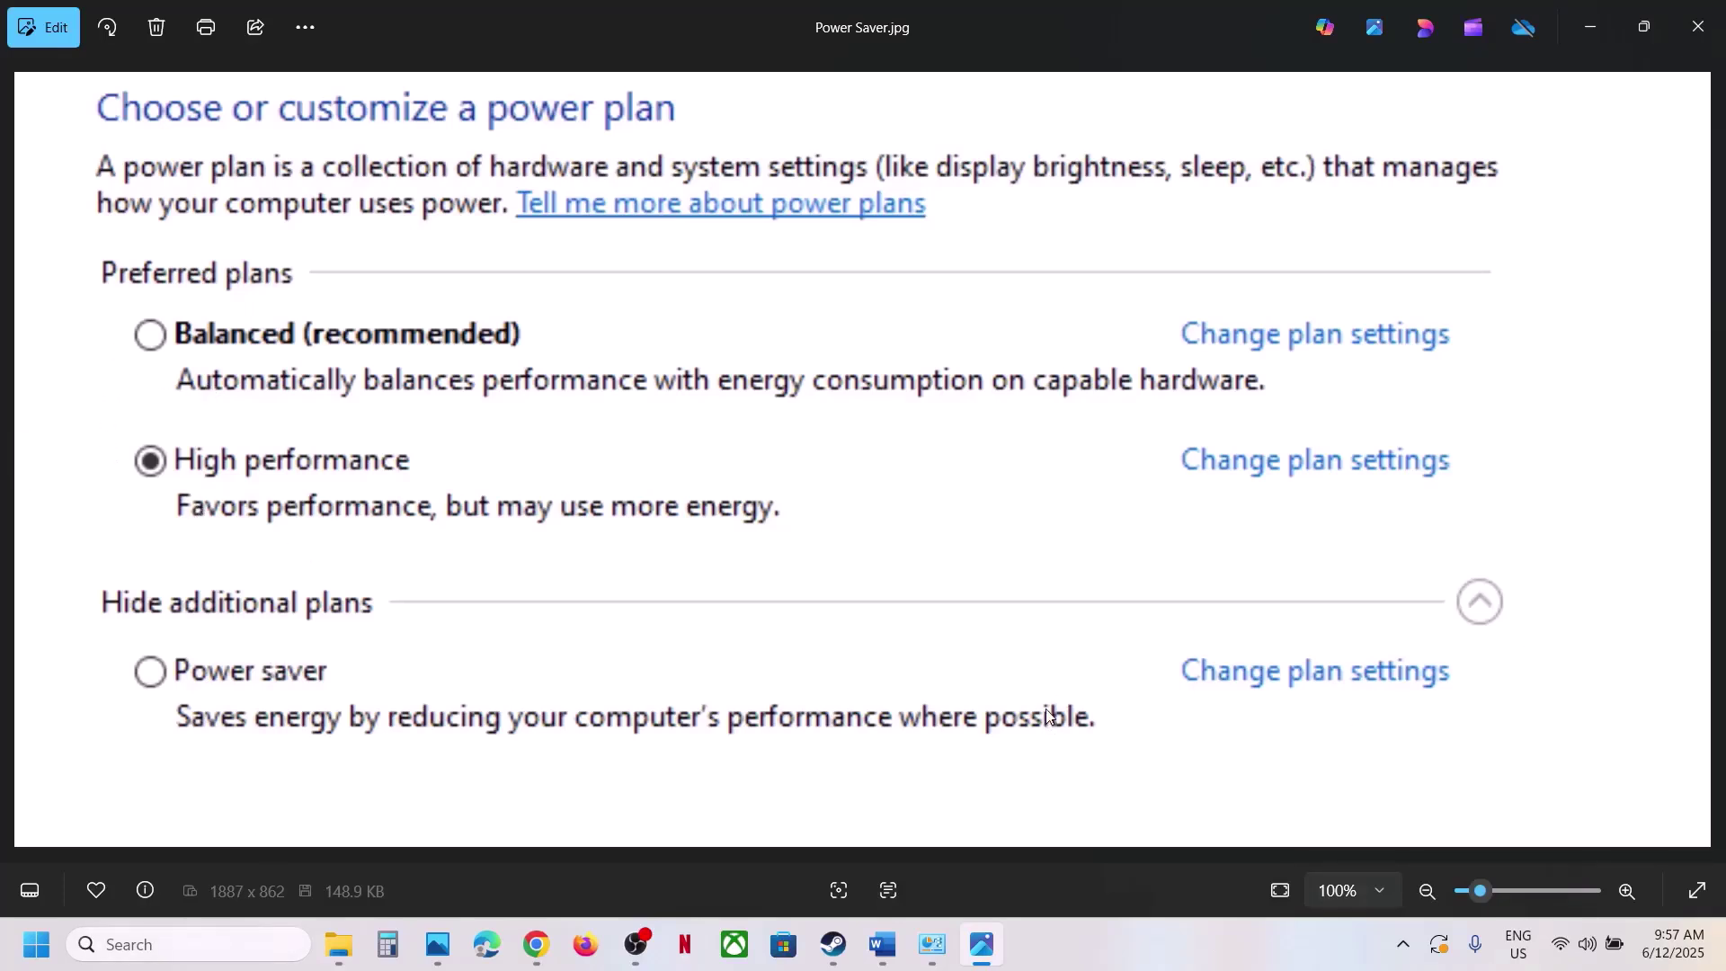
key("Right")
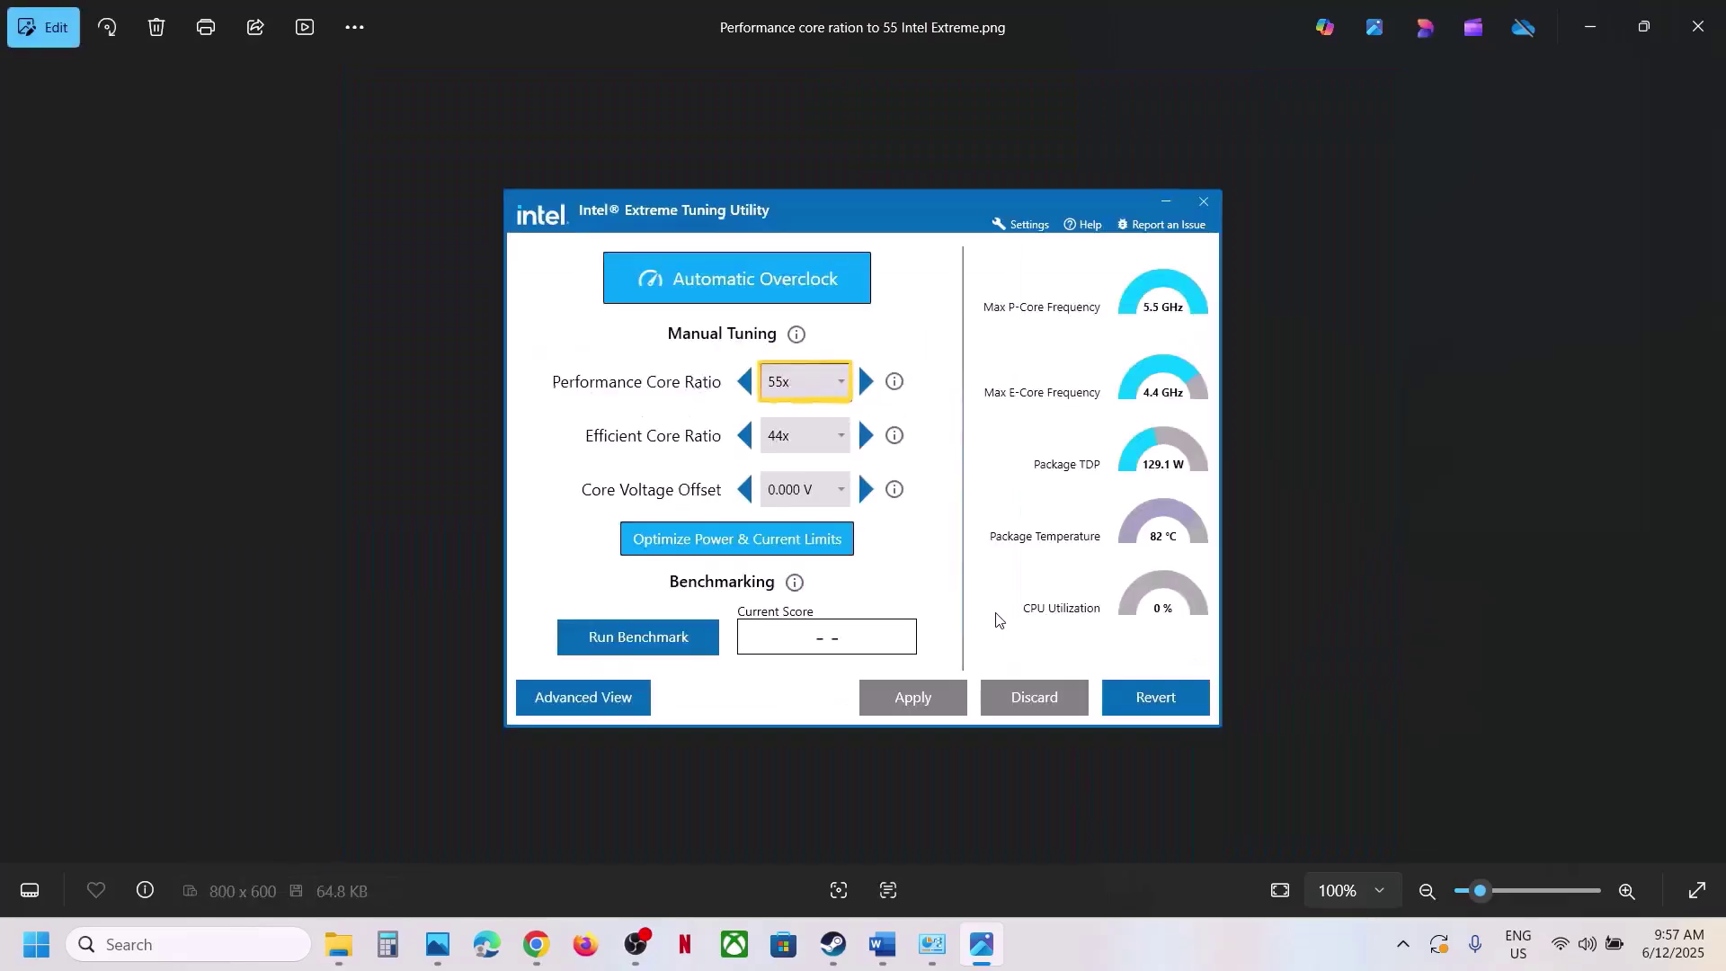
scroll(856, 531, "up", 5)
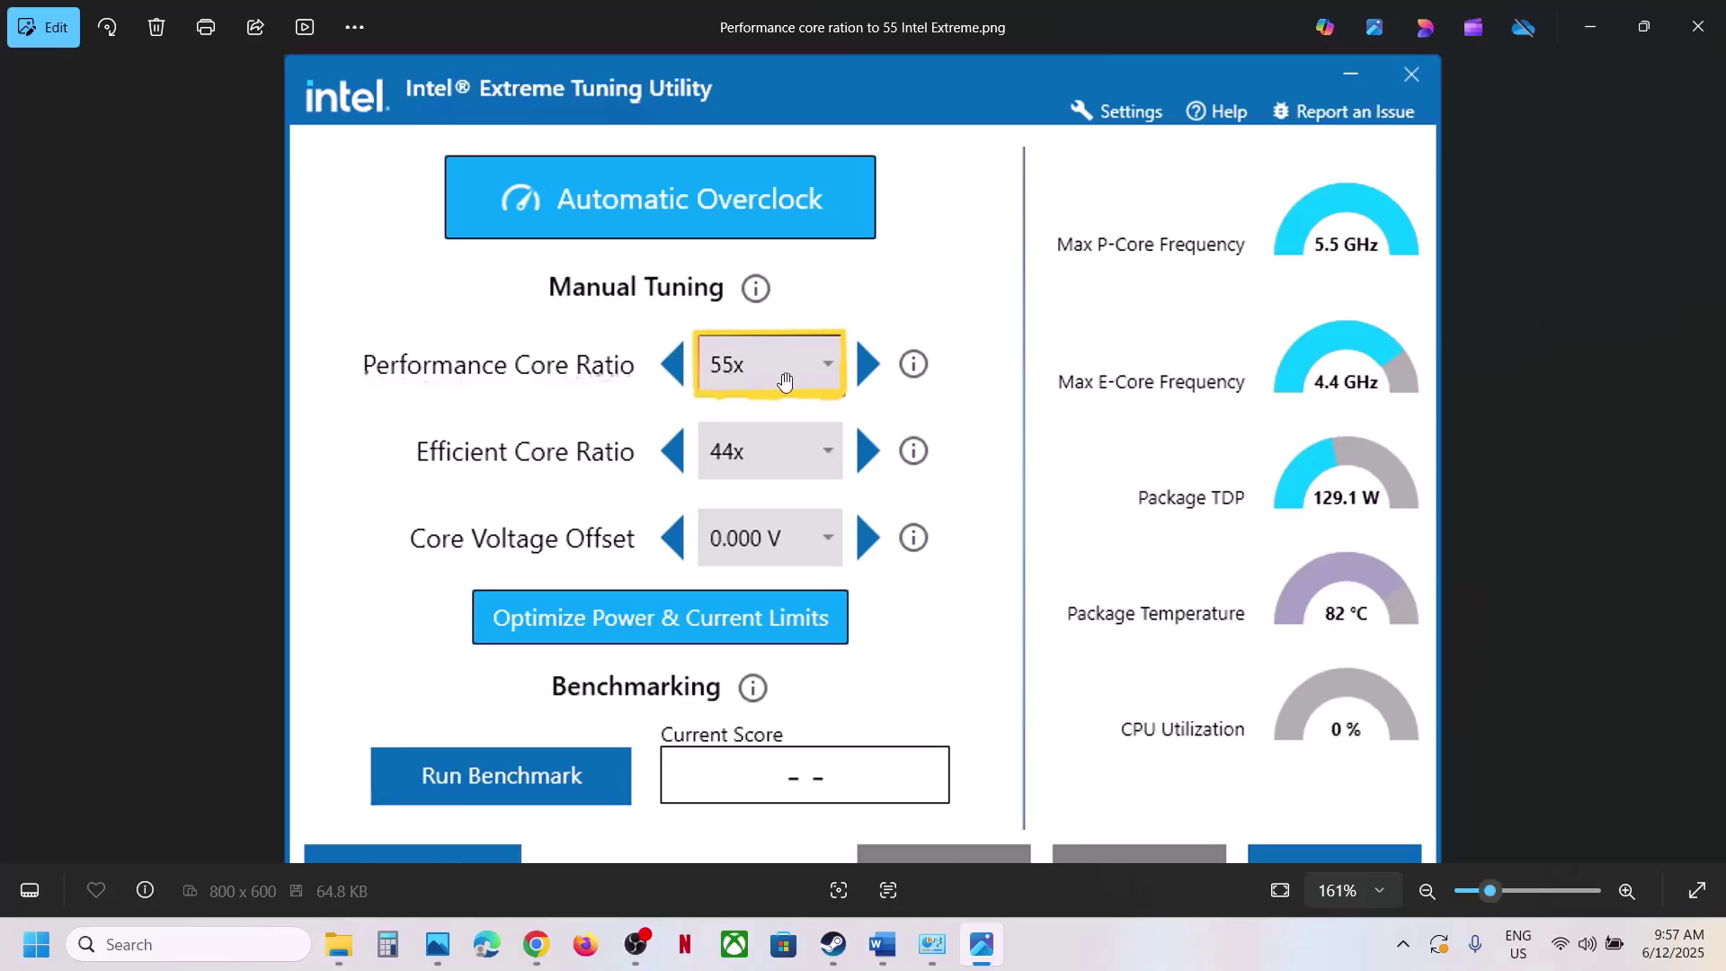
scroll(1016, 640, "down", 2)
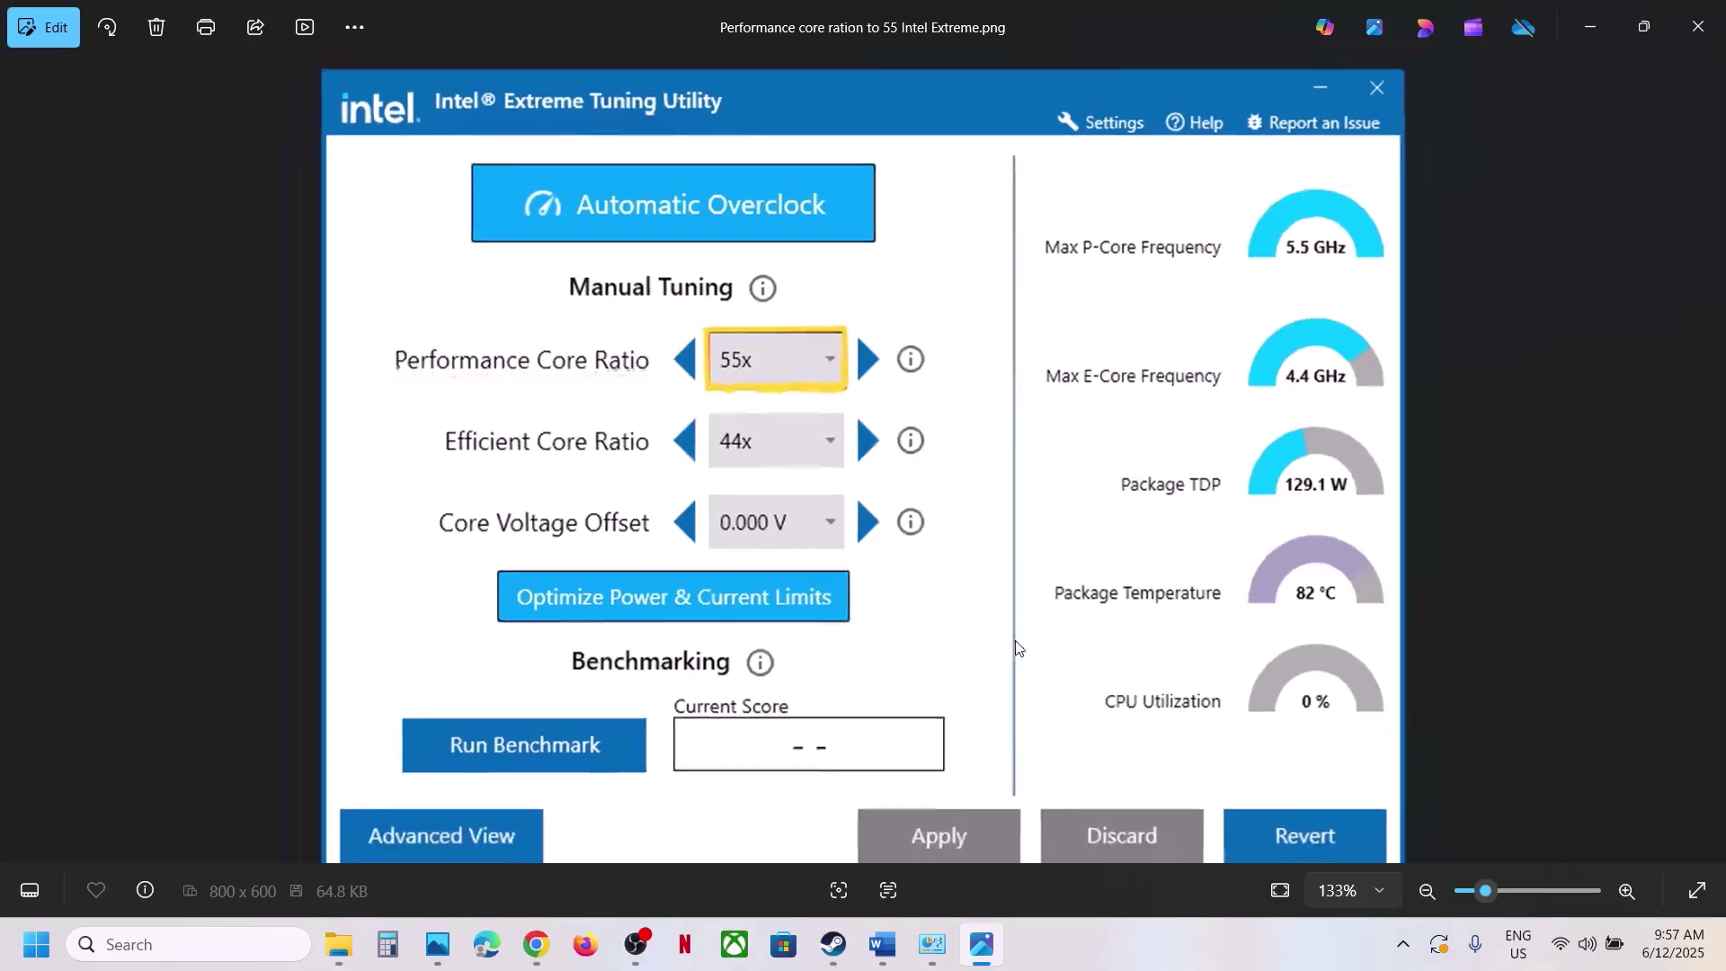
Return to the Word checklist and read Step 13 about launching the game from the Nvidia App
left_click(833, 944)
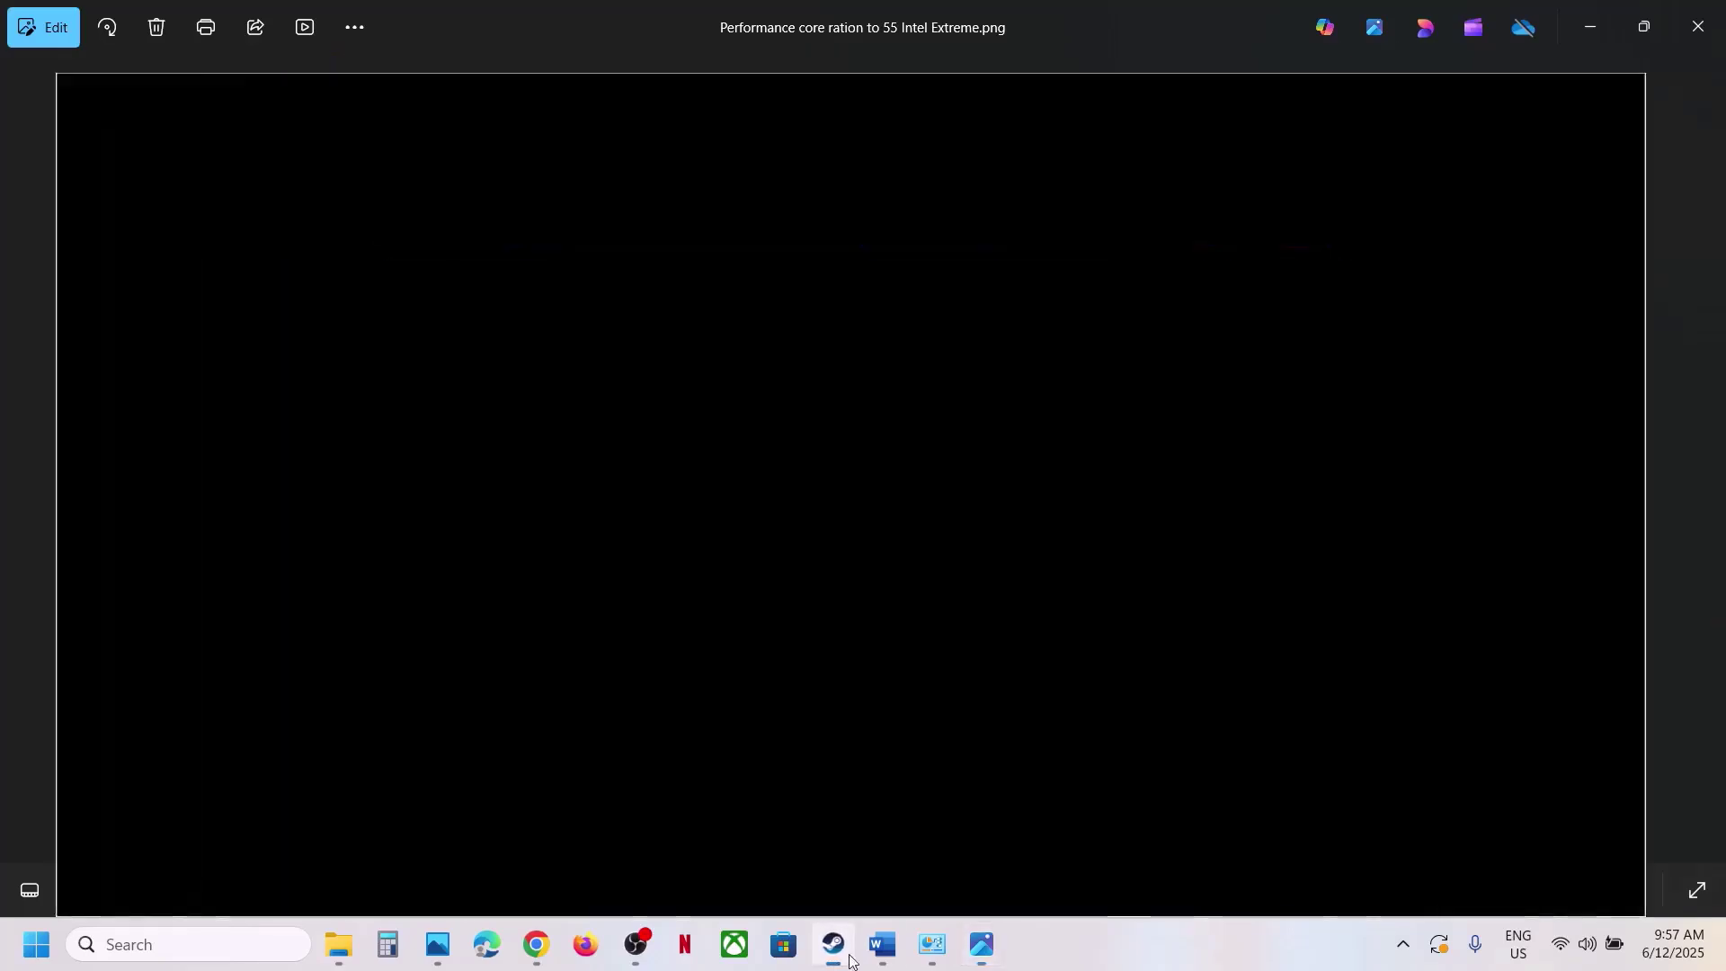
left_click(885, 948)
scroll(543, 586, "down", 3)
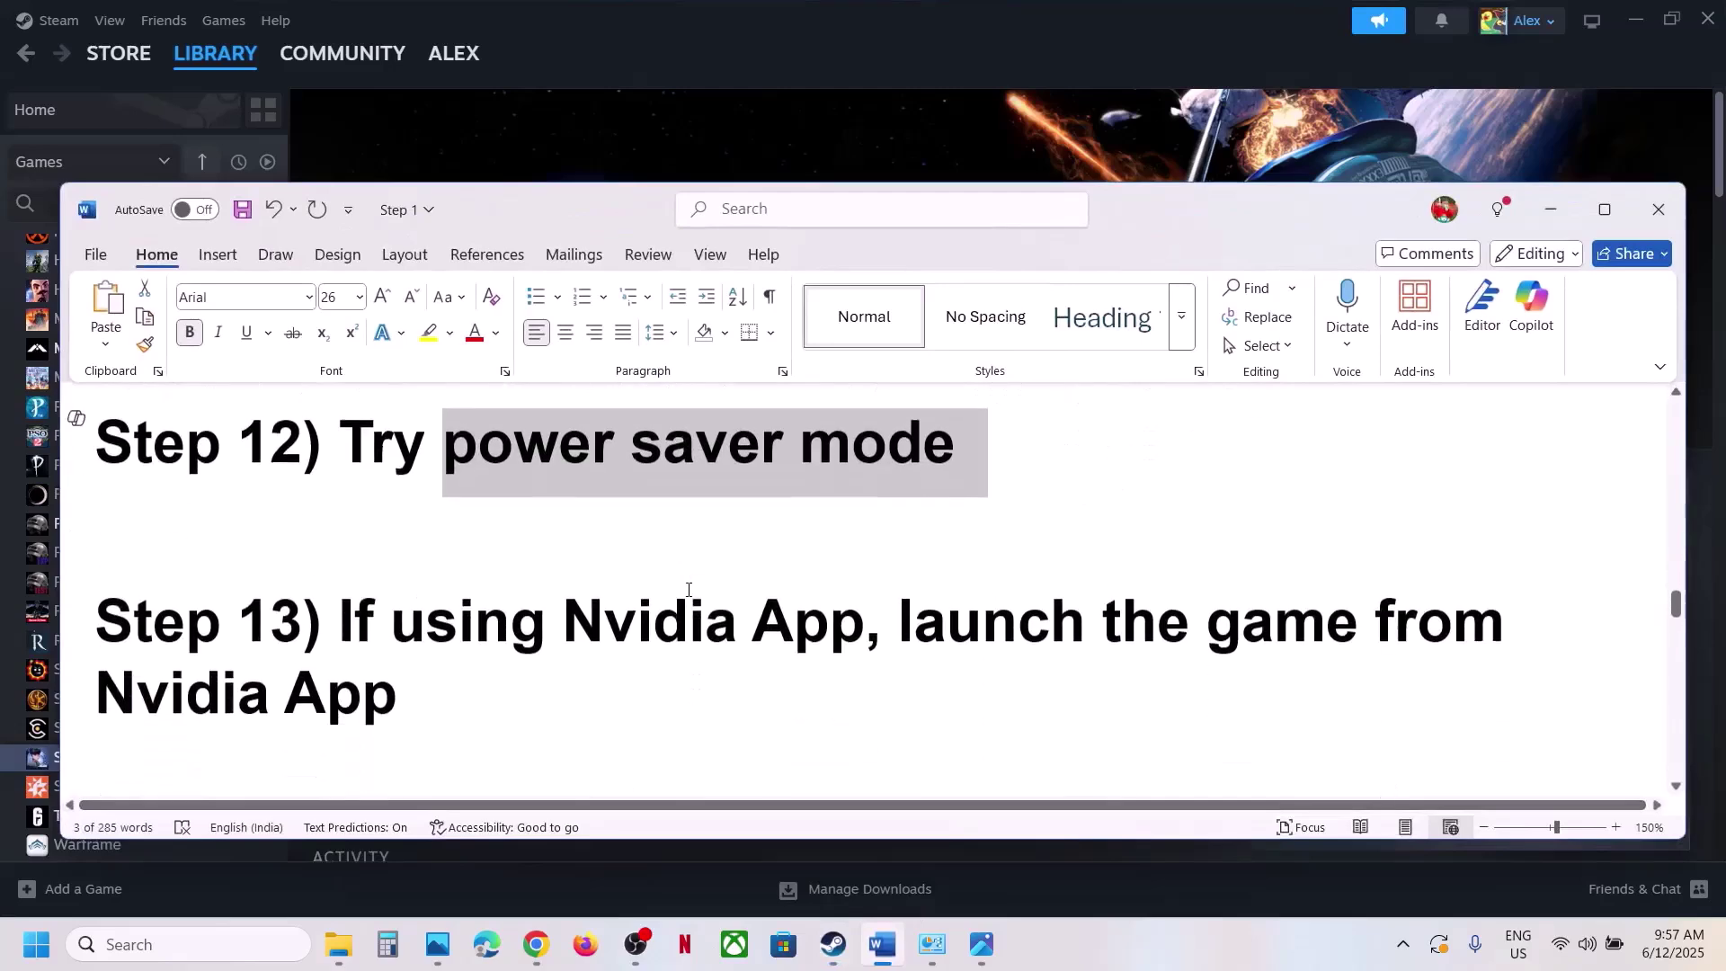
left_click_drag(373, 589, 758, 697)
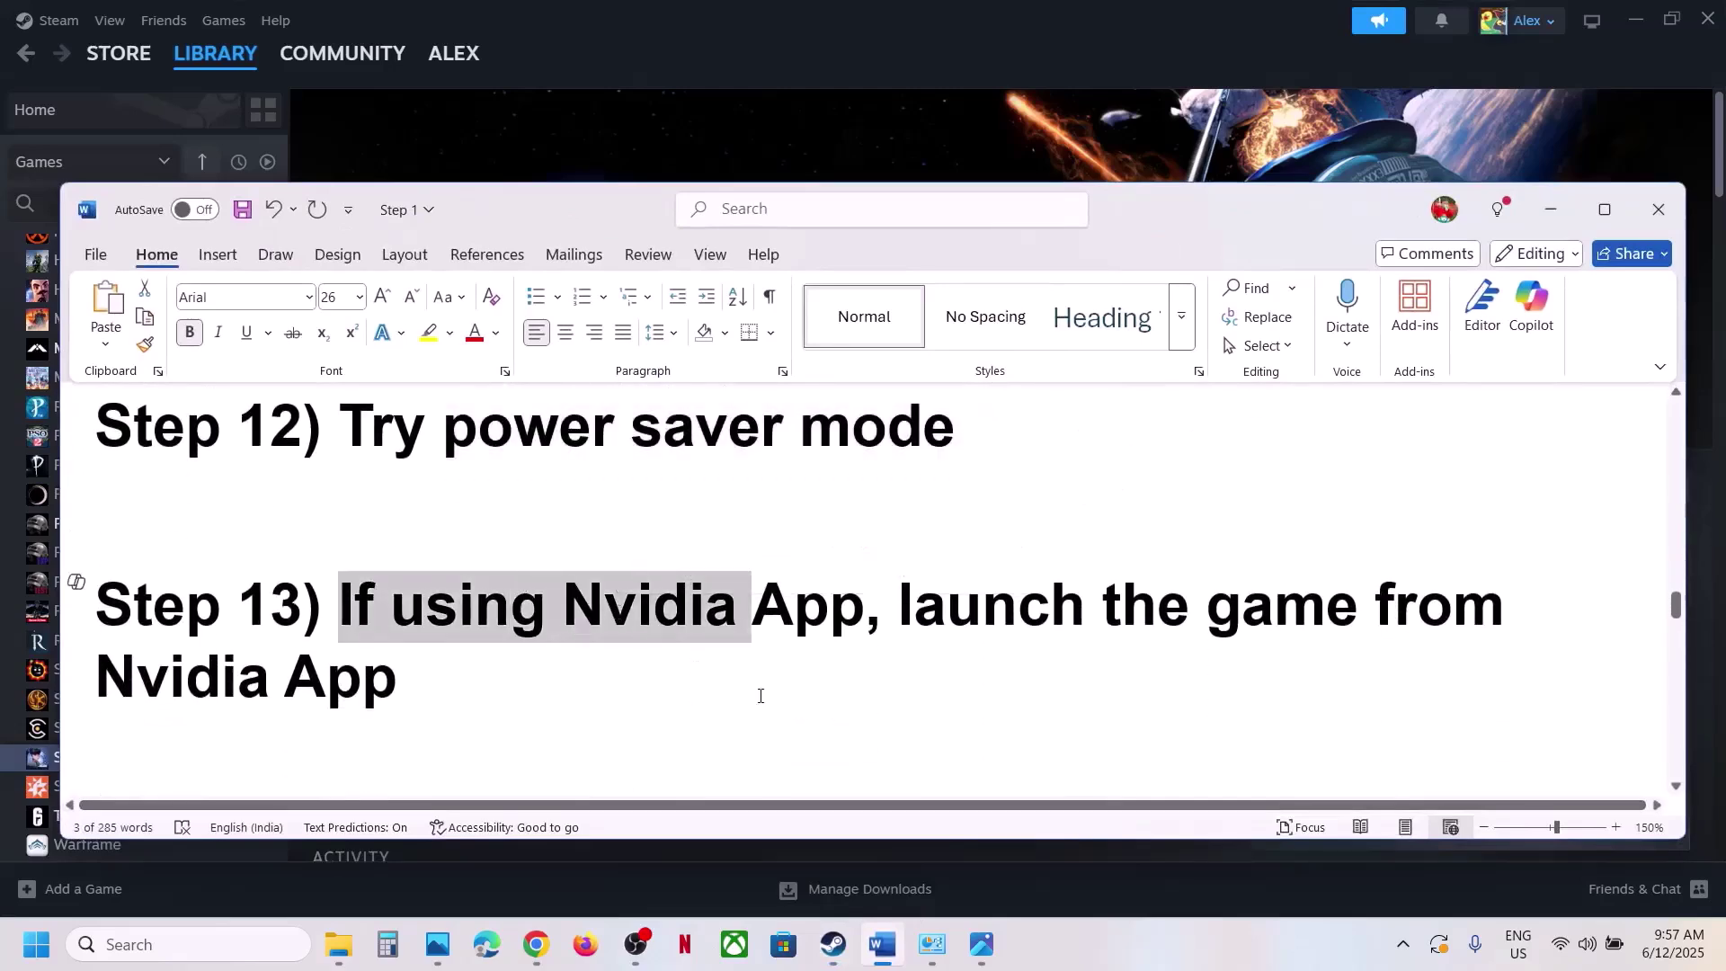
left_click(759, 698)
Copy "Nvidia App" from Step 13, search Windows for it, open the app and locate Stellar Blade in its library
left_click_drag(856, 606, 564, 607)
key("ctrl+c")
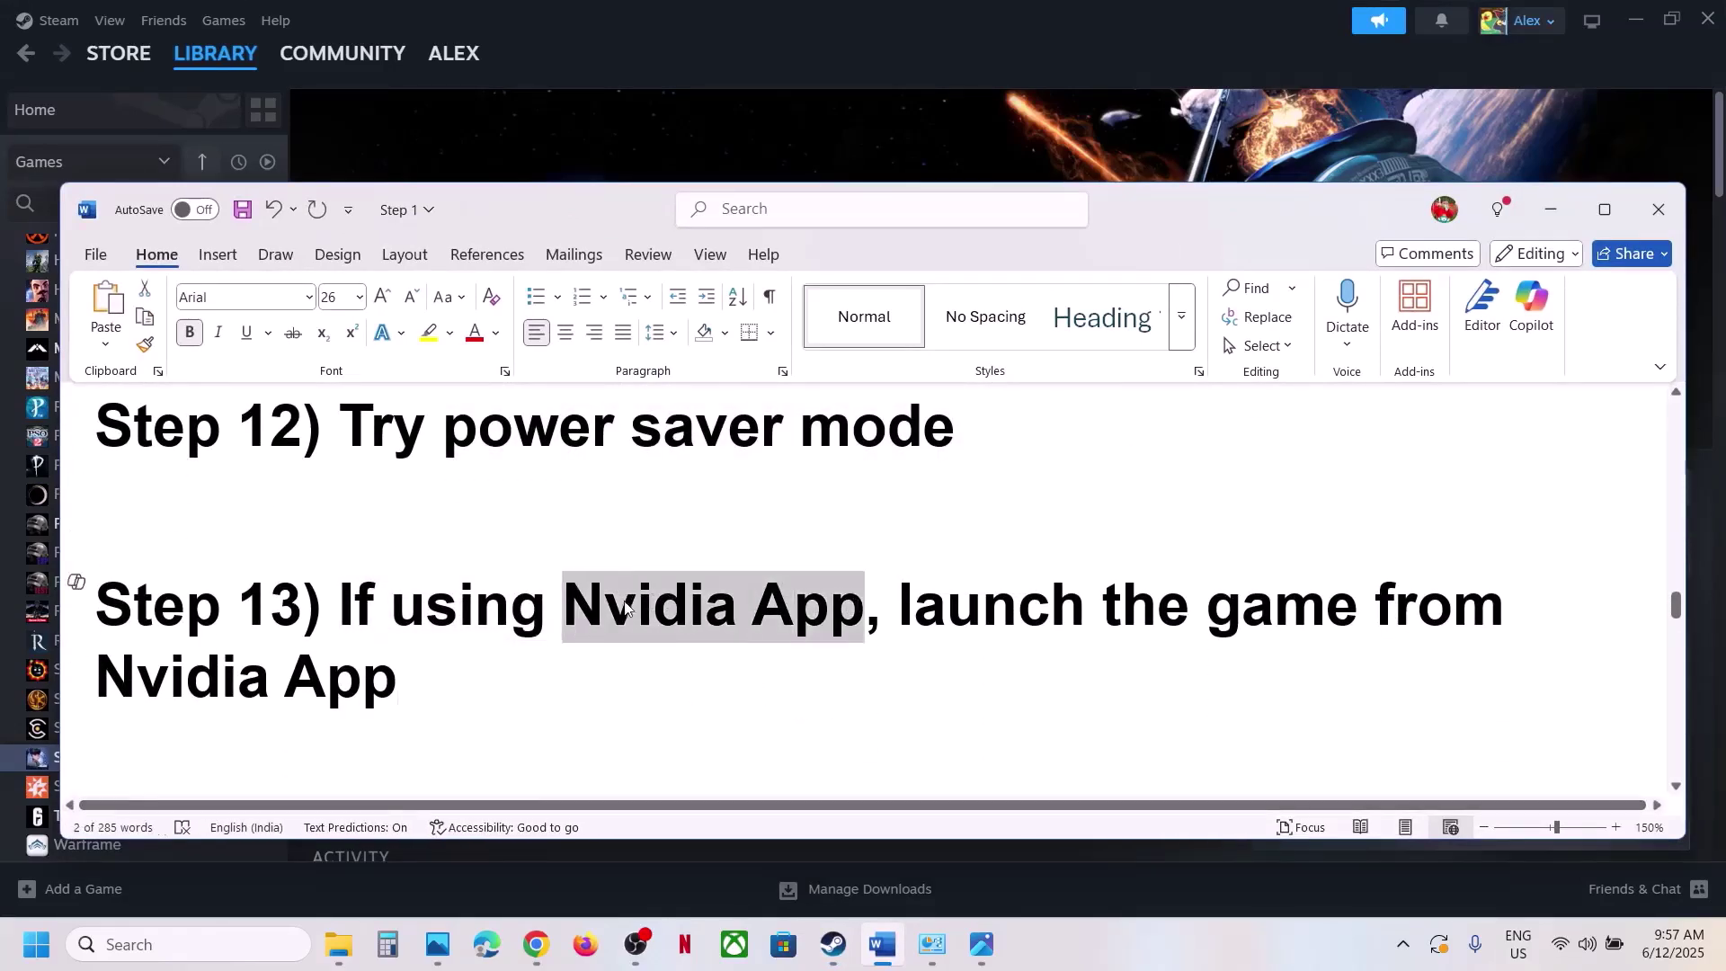
left_click(239, 944)
key("ctrl+v")
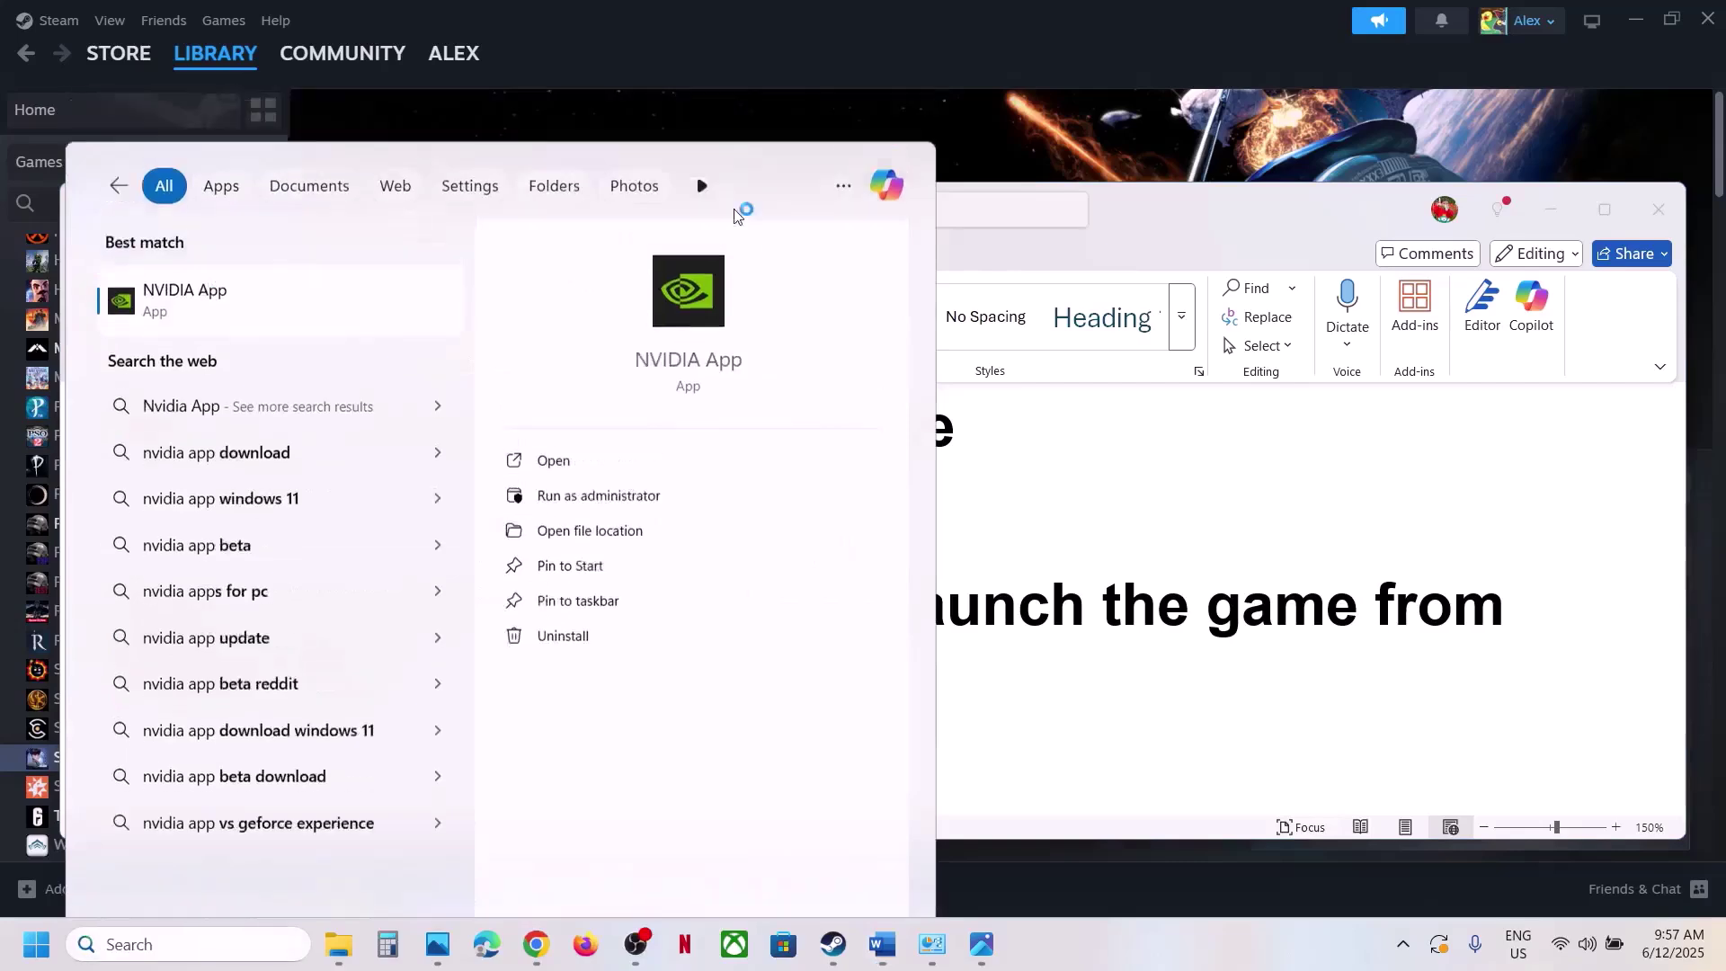
left_click(179, 297)
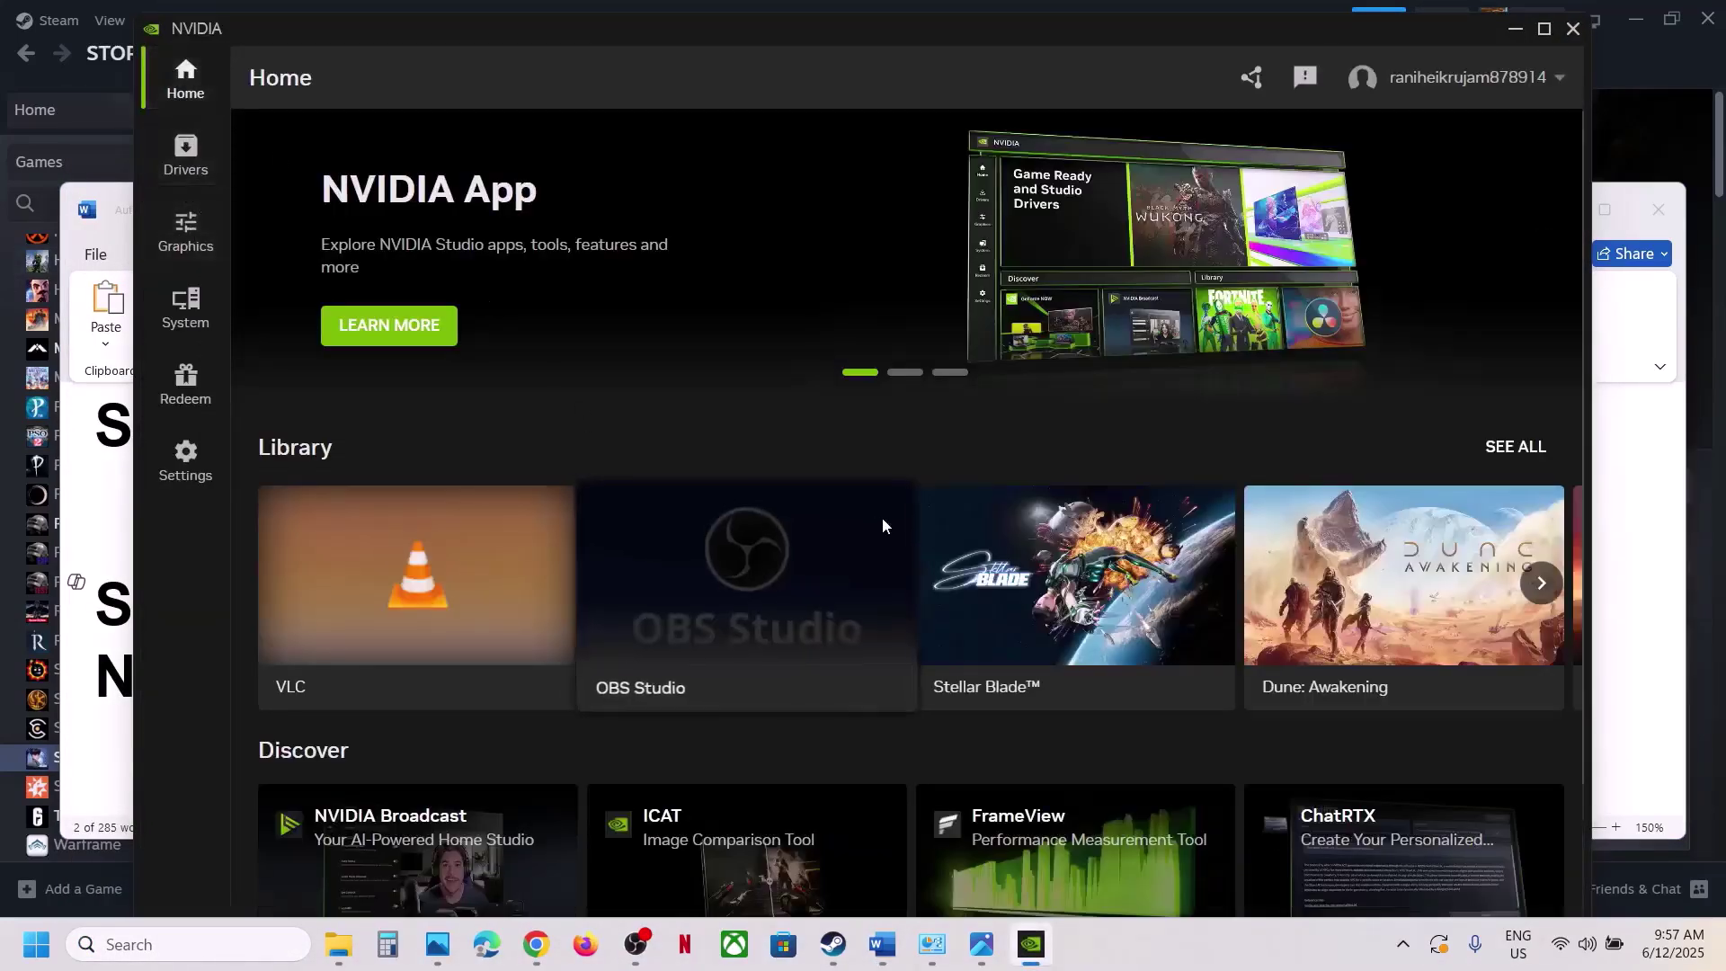
scroll(903, 516, "down", 3)
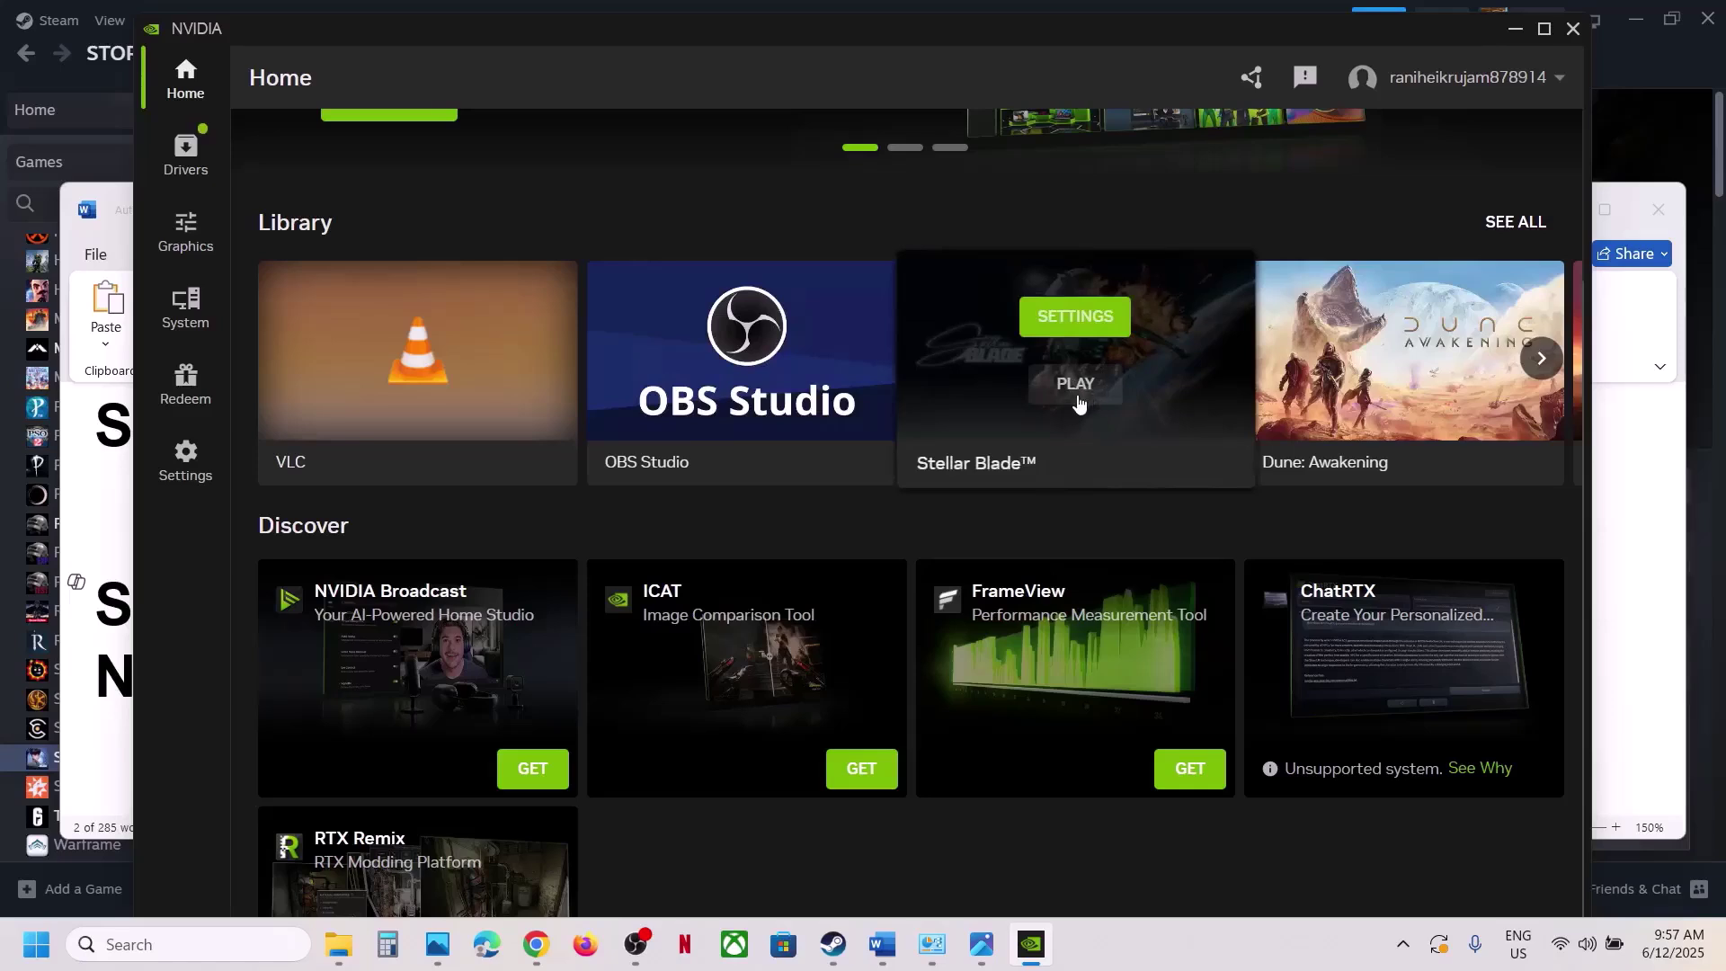
Launch Stellar Blade from the NVIDIA App and highlight Step 14's -dx11/-dx12 launch options text in the Word checklist
left_click(1104, 393)
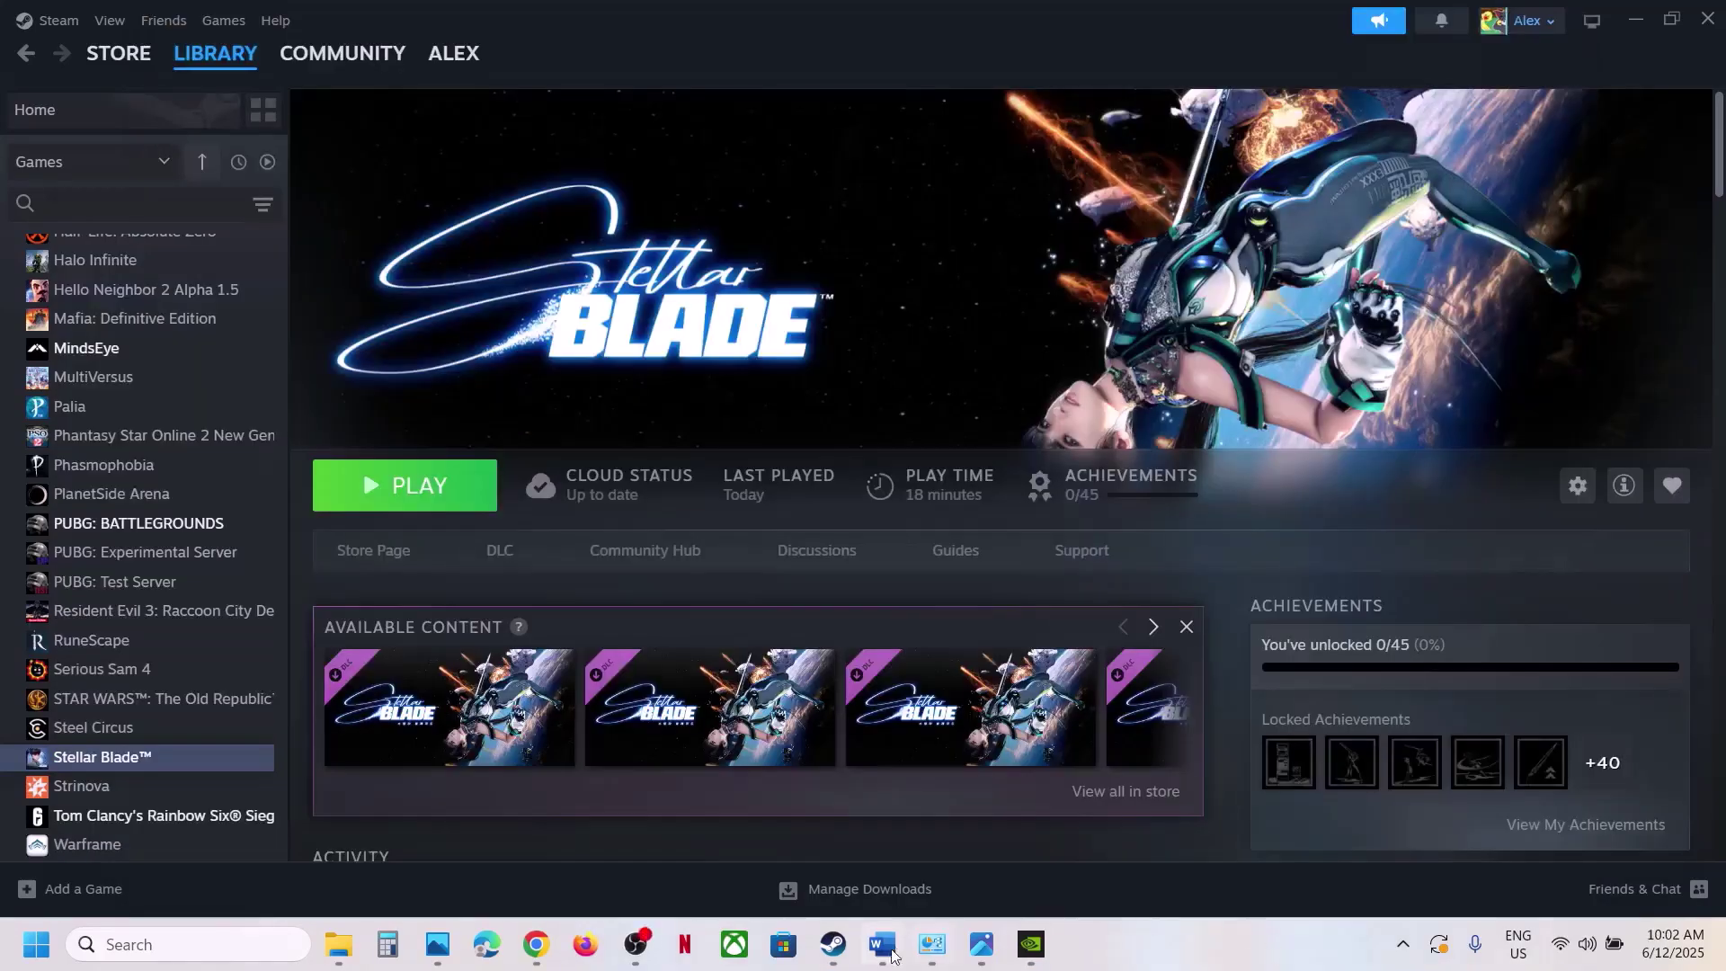
left_click(882, 944)
scroll(608, 618, "down", 3)
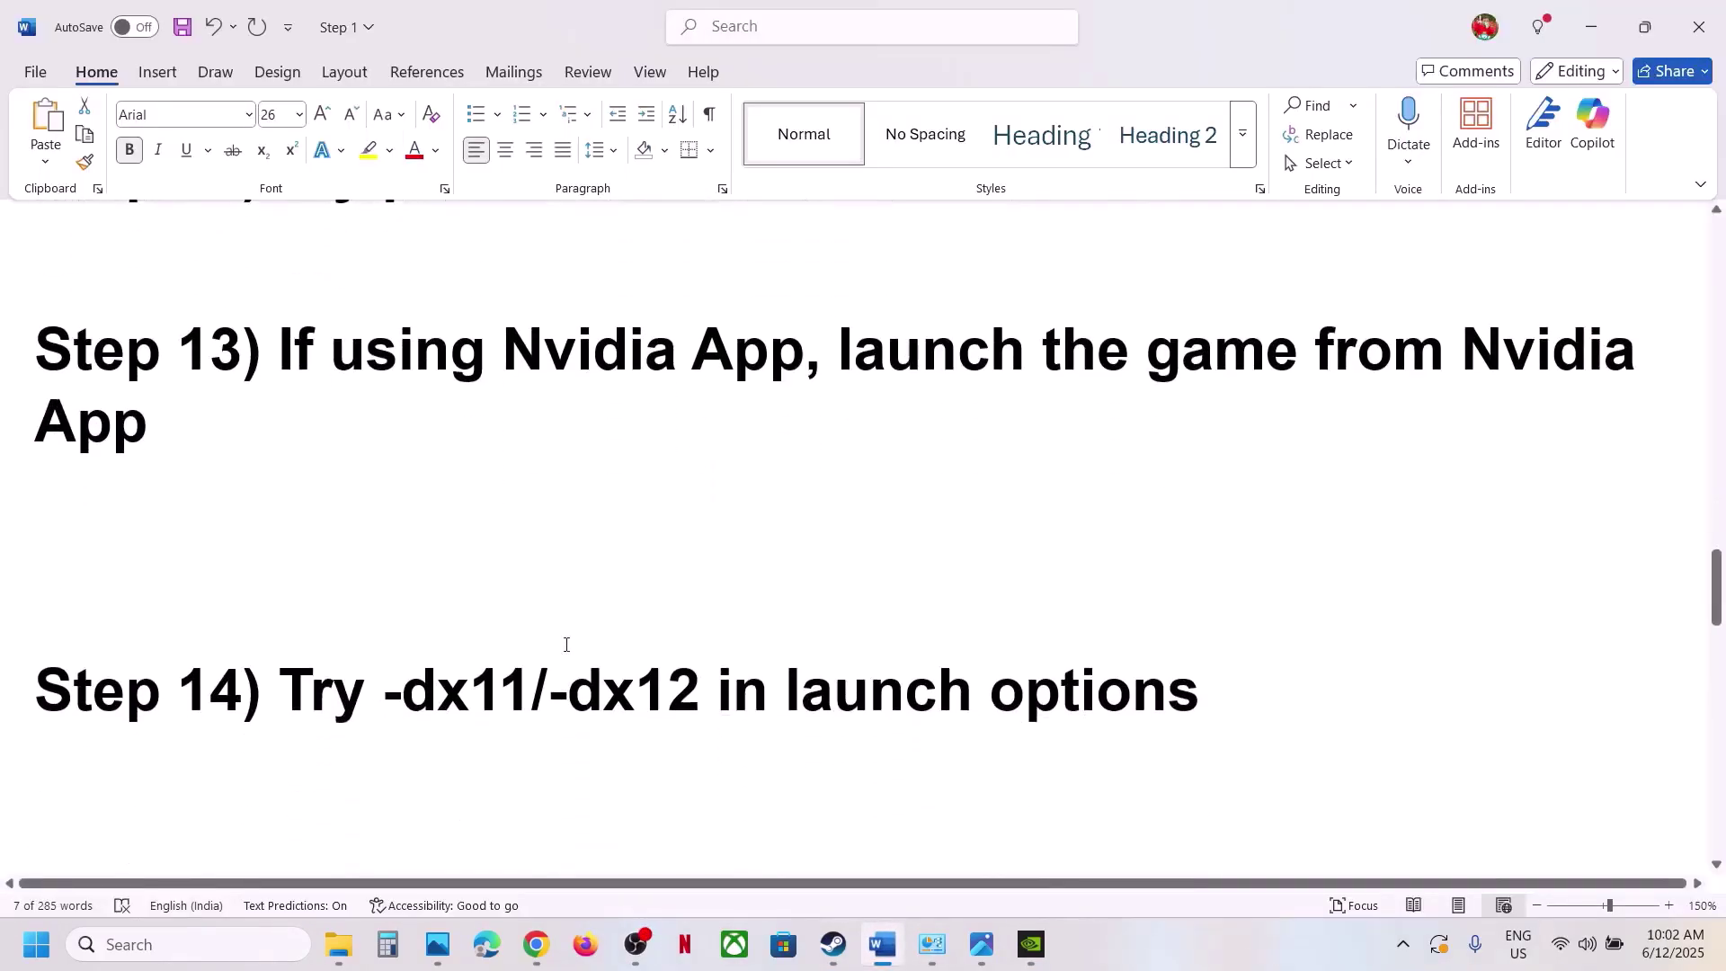
left_click_drag(385, 692, 1195, 711)
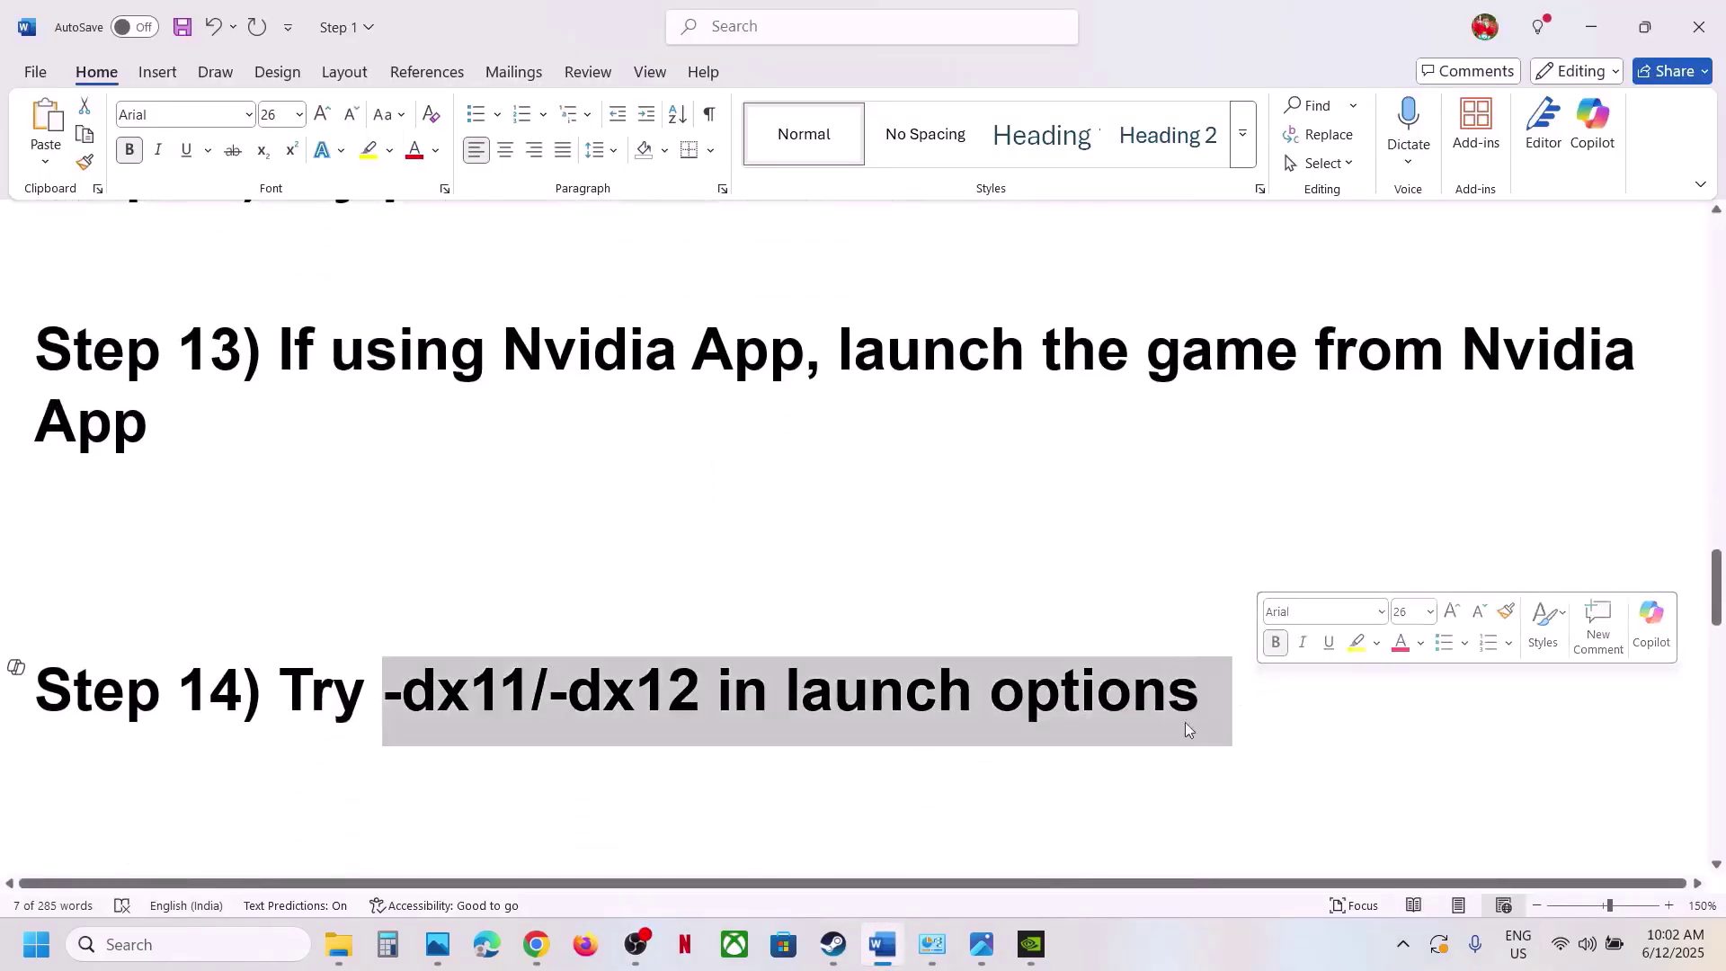
Switch to Steam, try -dx11 and -dx12 as launch options in Stellar Blade's properties, and clear the field before closing them
left_click(833, 944)
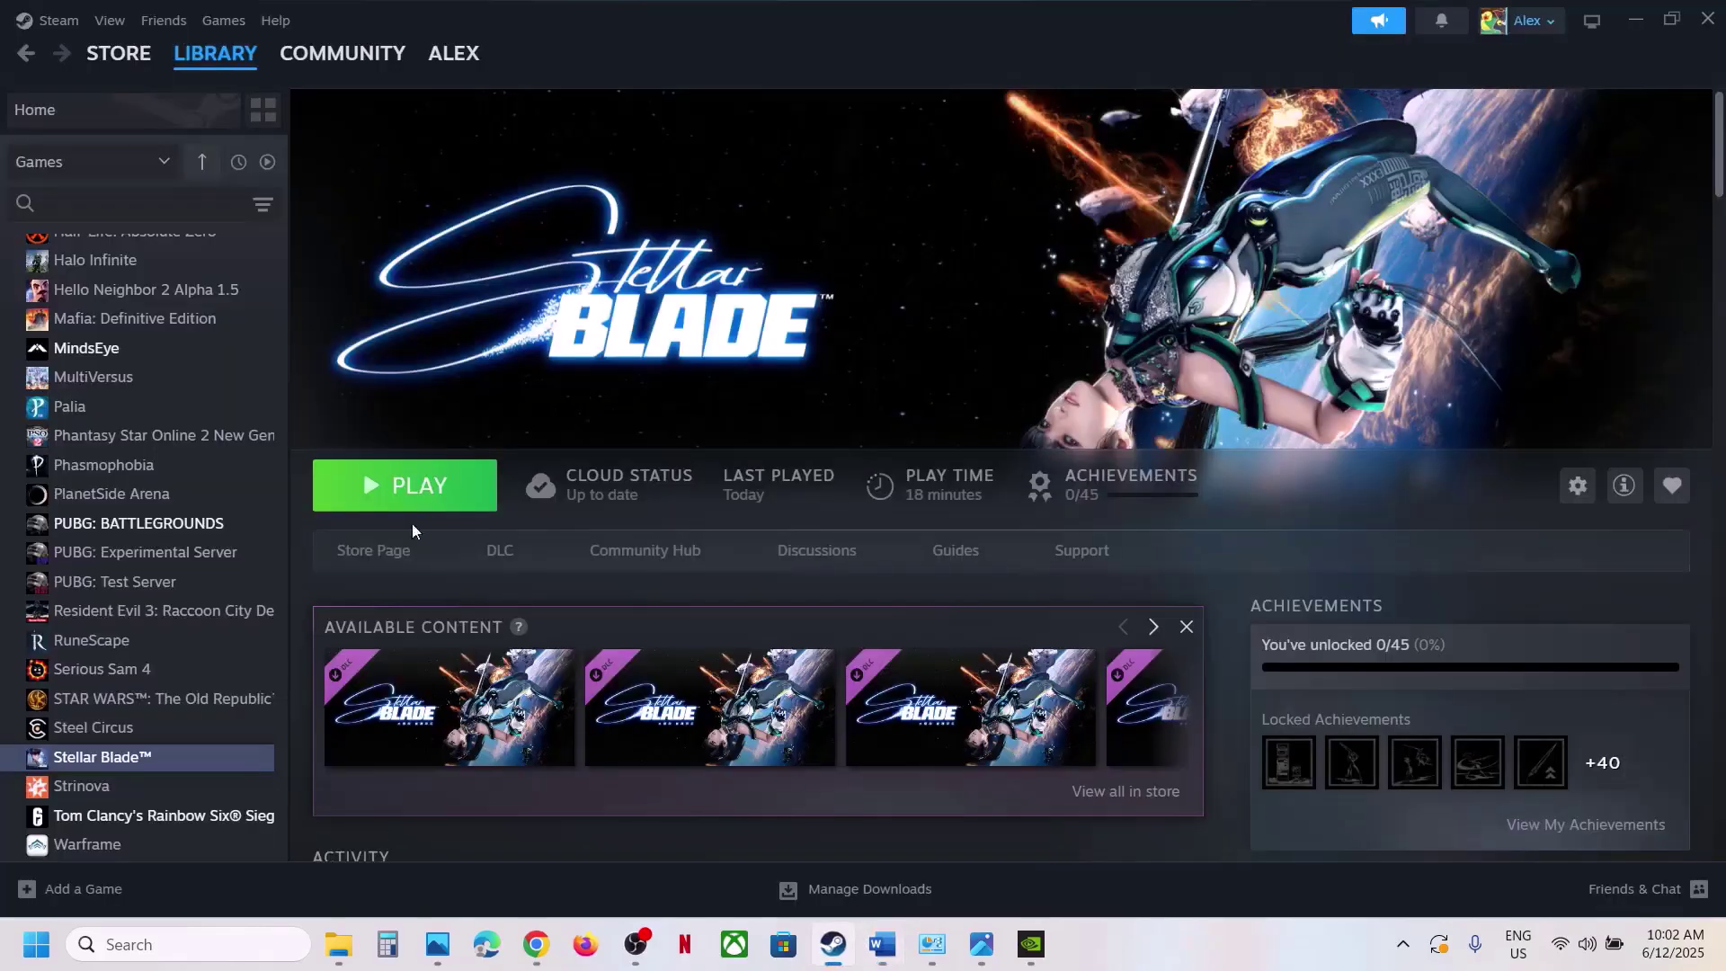
right_click(159, 757)
left_click(216, 730)
left_click(779, 516)
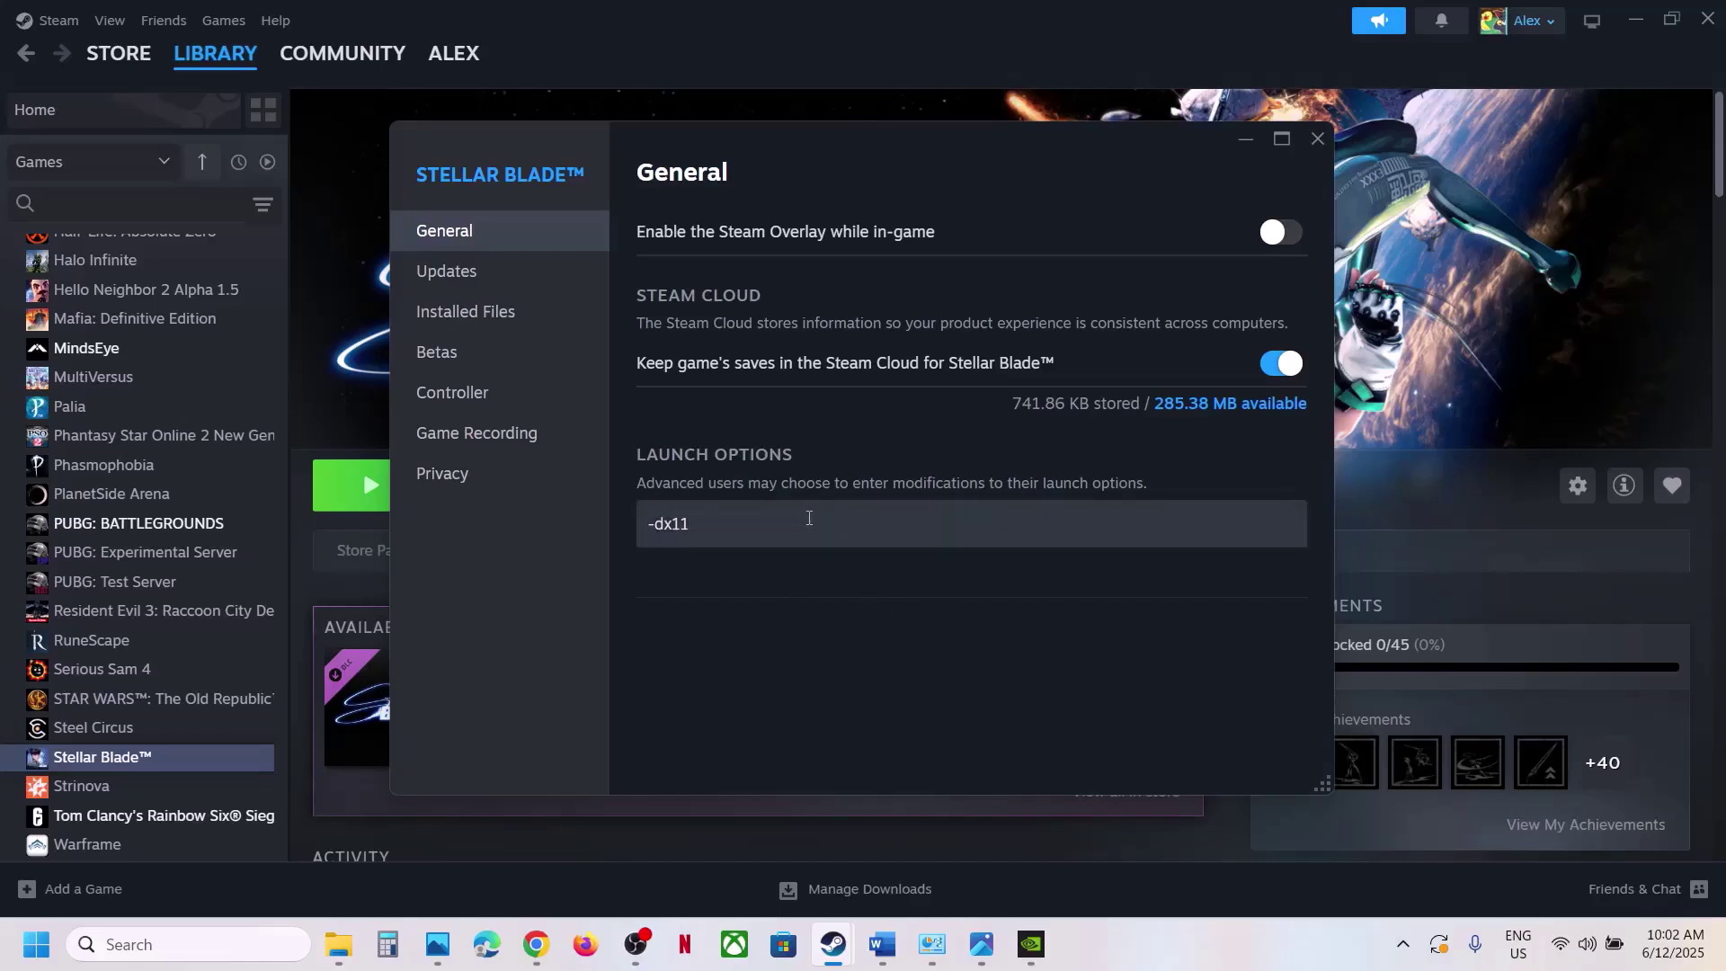
left_click_drag(808, 518, 598, 535)
type("-dx12")
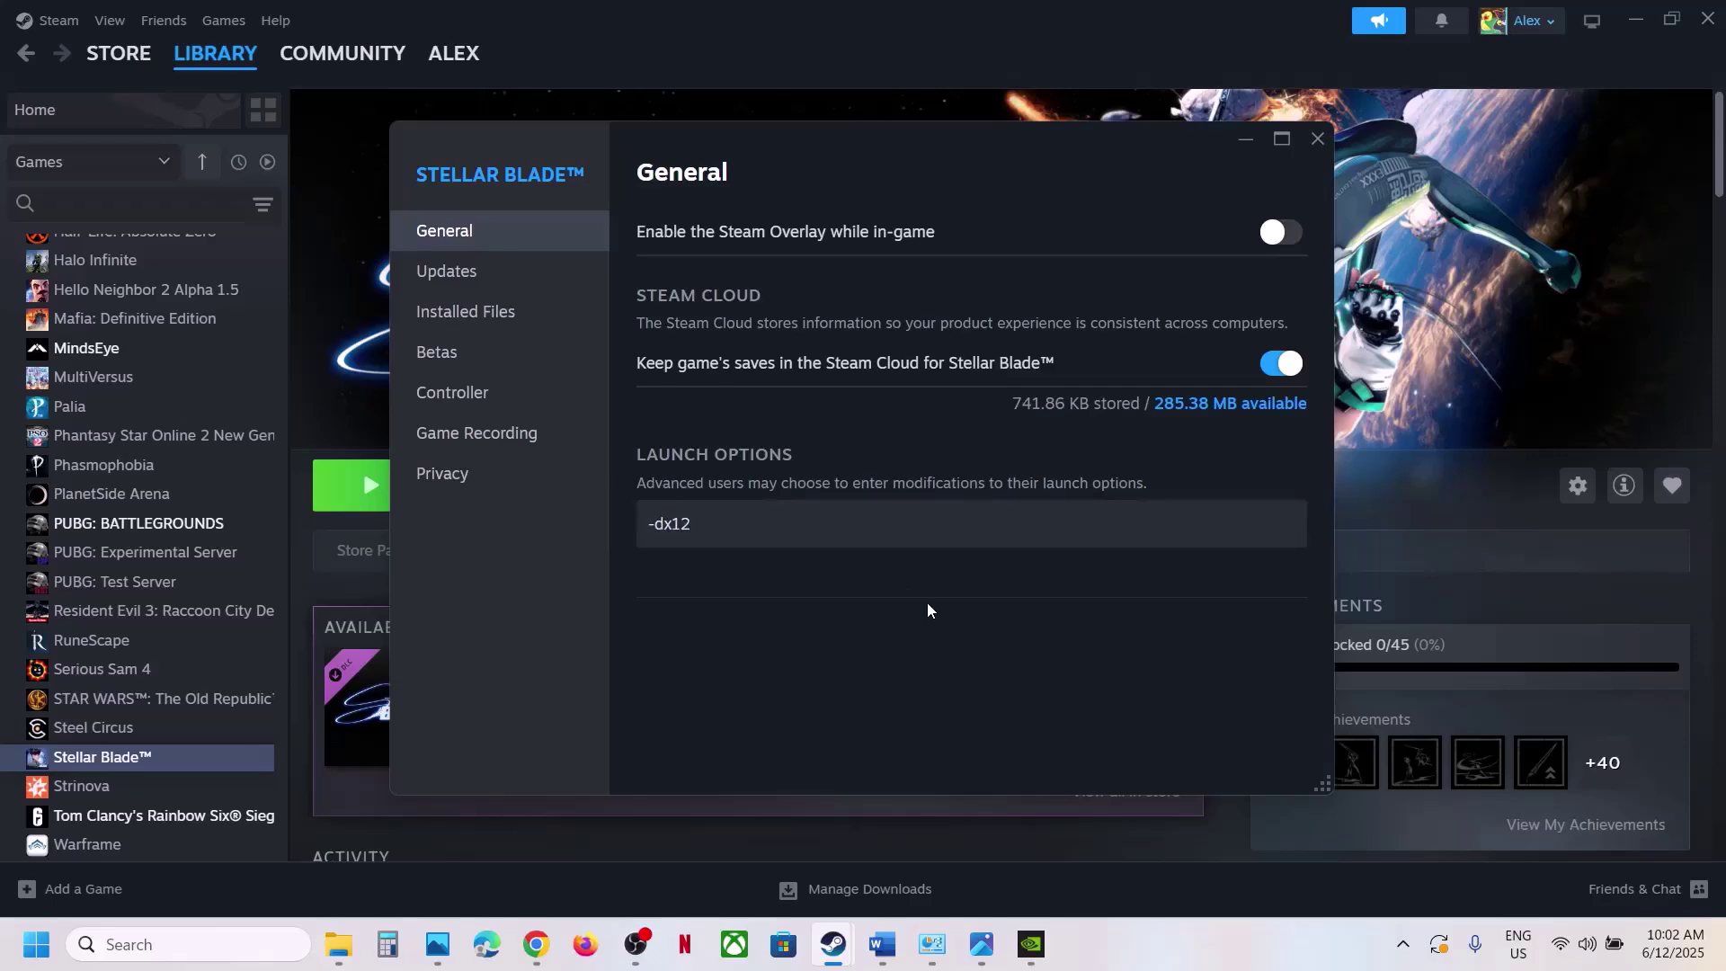
key("BackSpace")
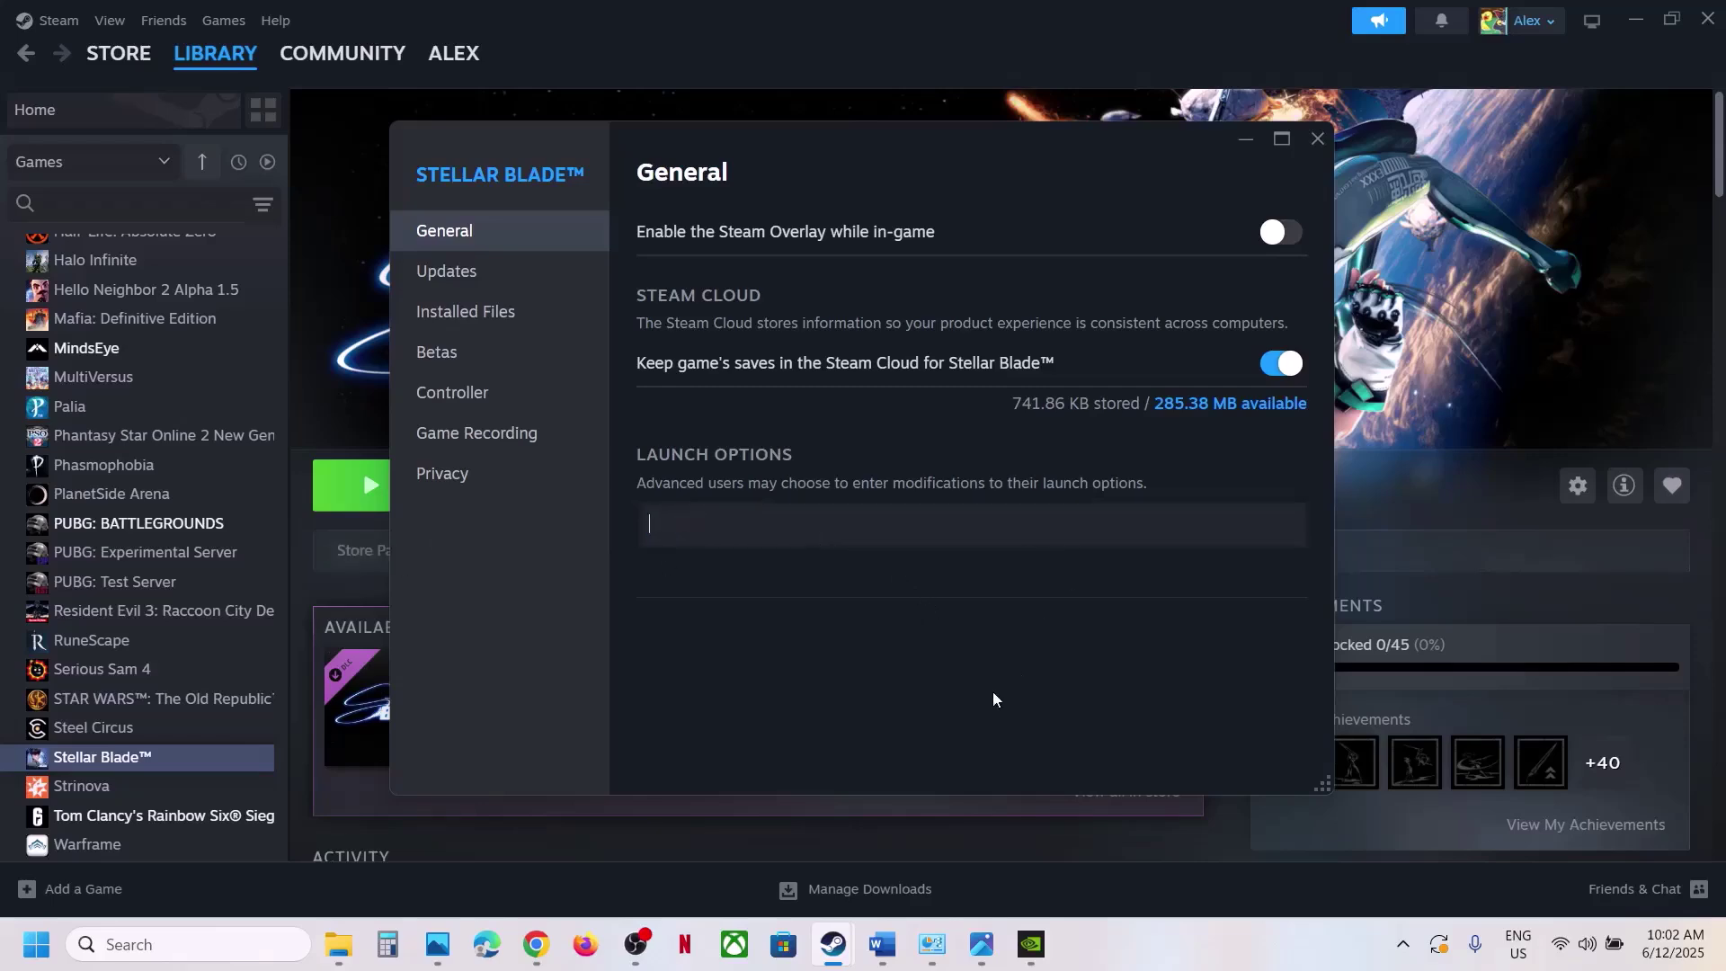
left_click(1318, 139)
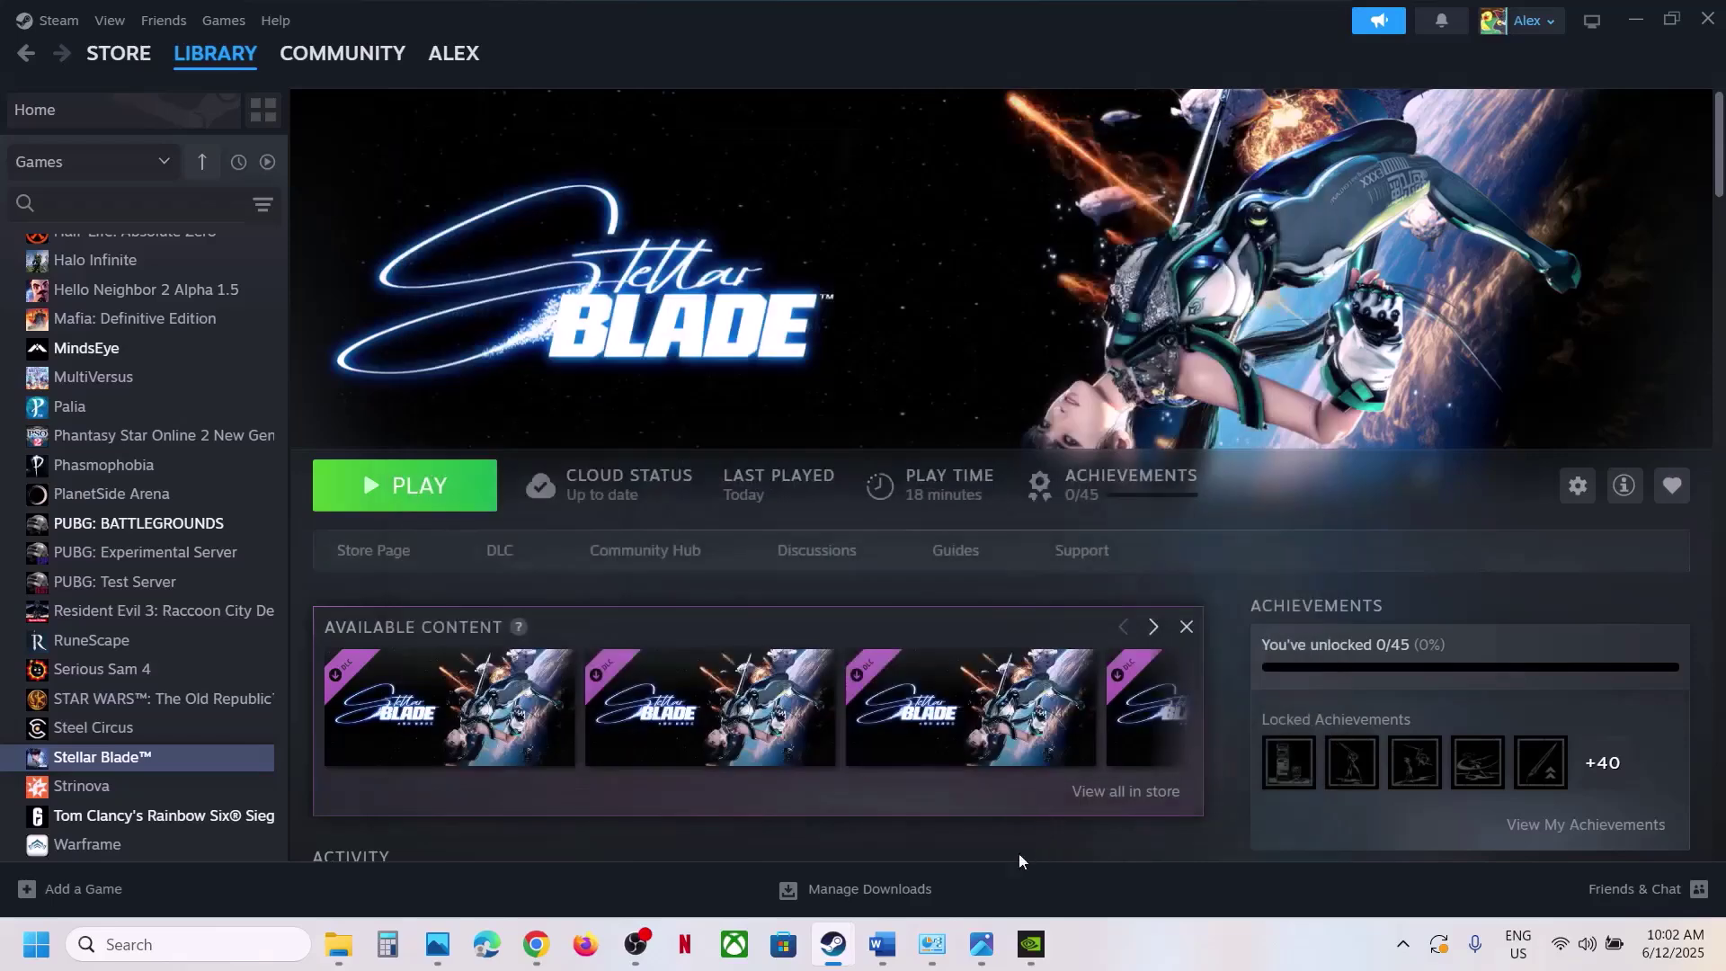
Read Step 15 in the Word checklist and view the file integrity option in Stellar Blade's Installed Files properties in Steam
left_click(882, 943)
scroll(665, 696, "down", 4)
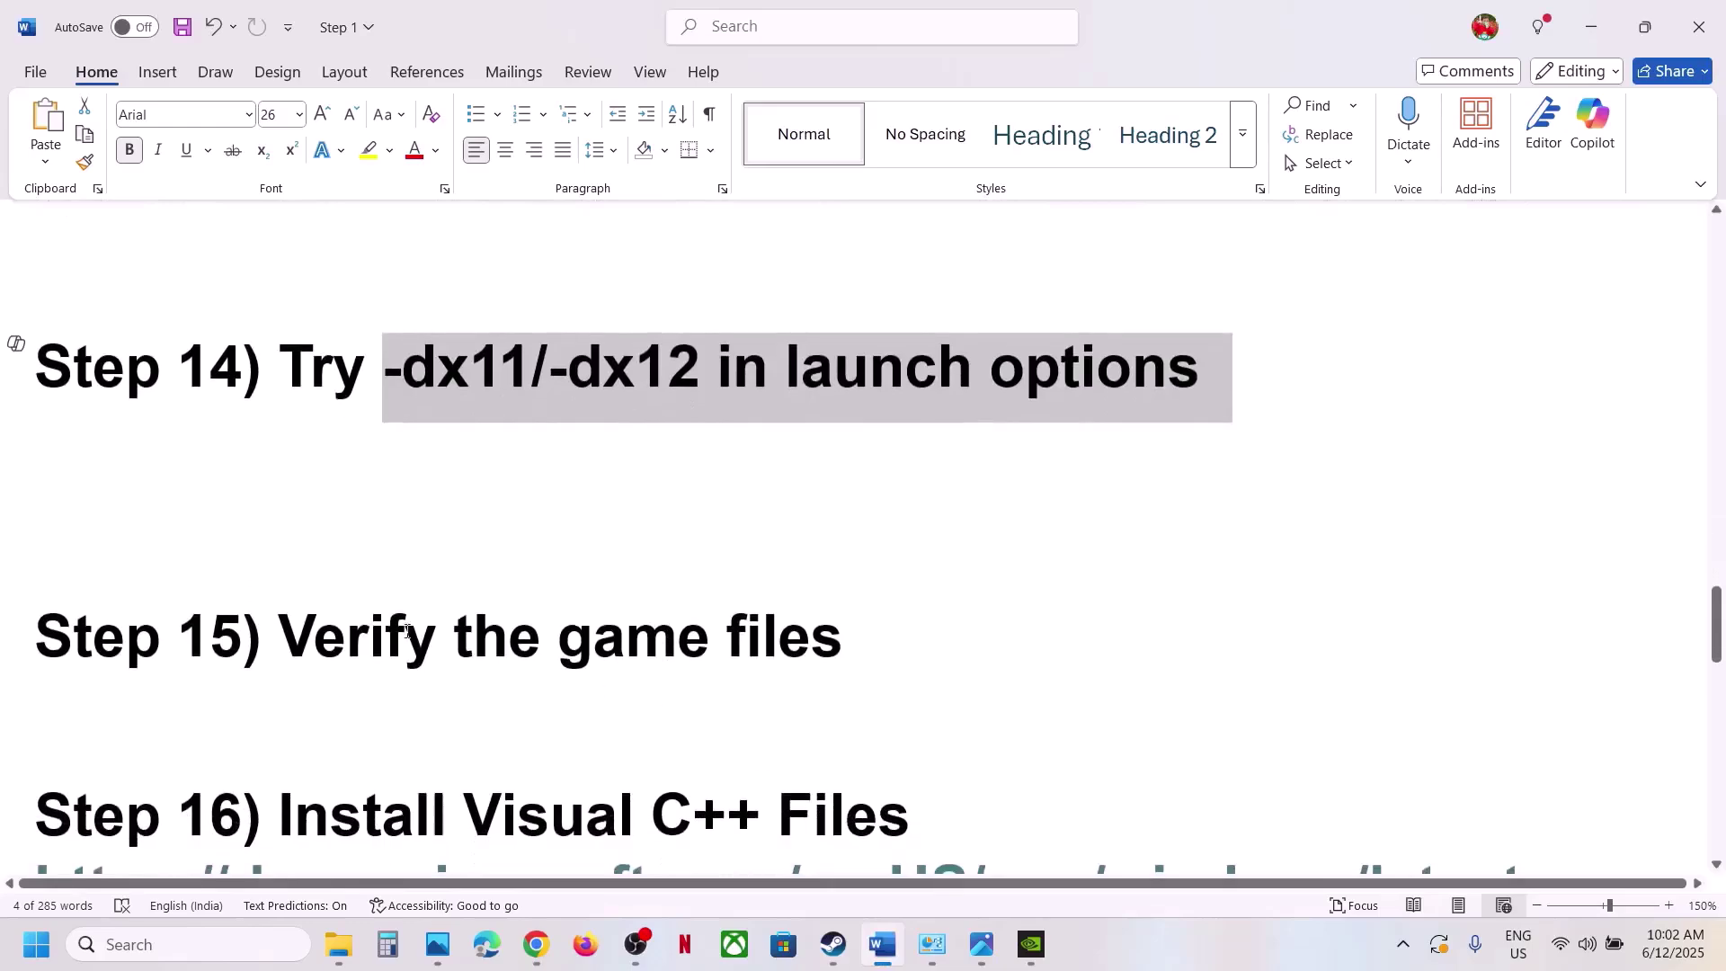
left_click(848, 949)
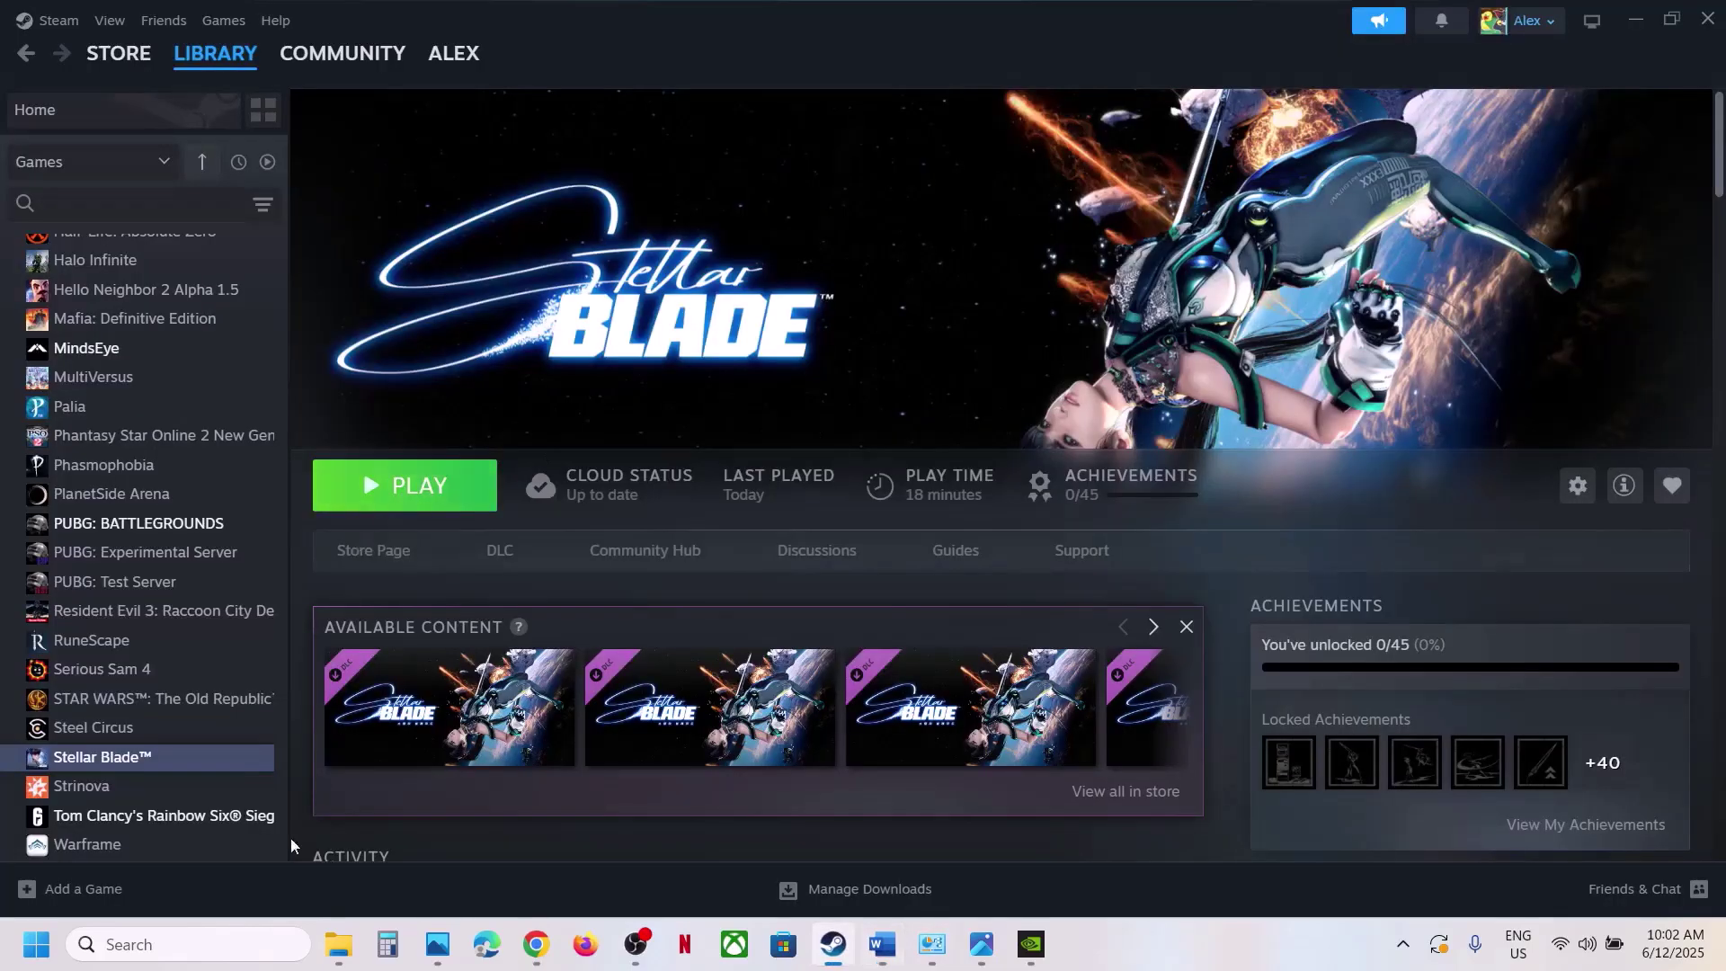
right_click(255, 763)
left_click(241, 734)
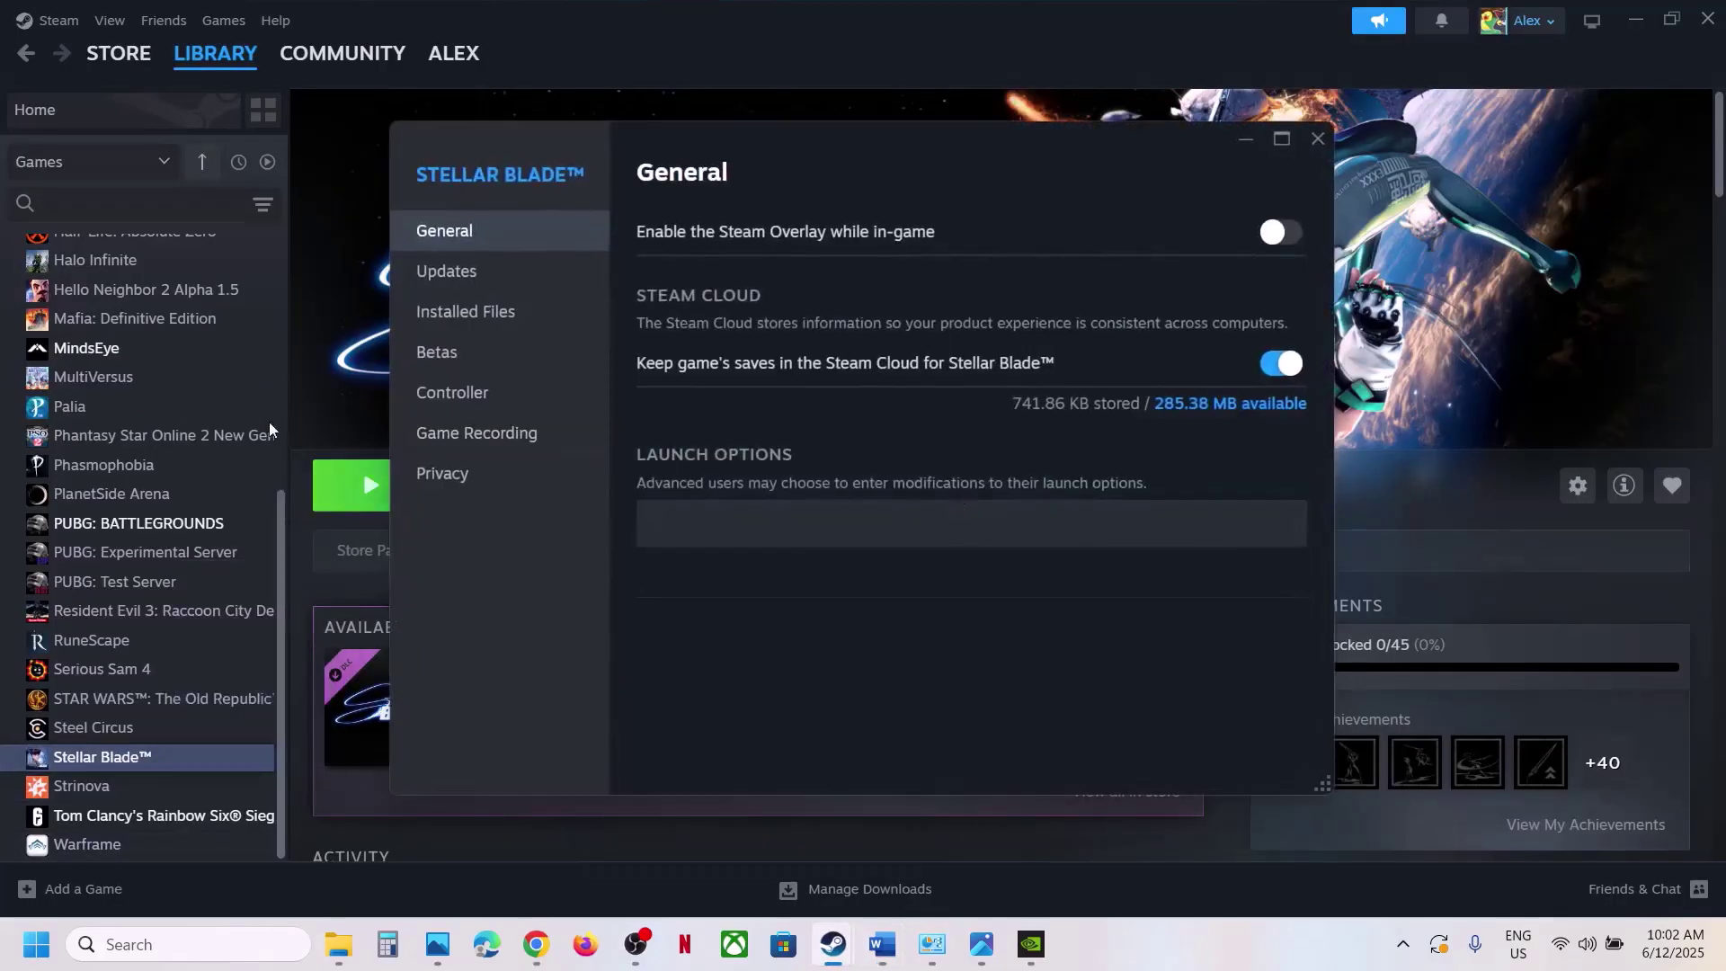
left_click(530, 312)
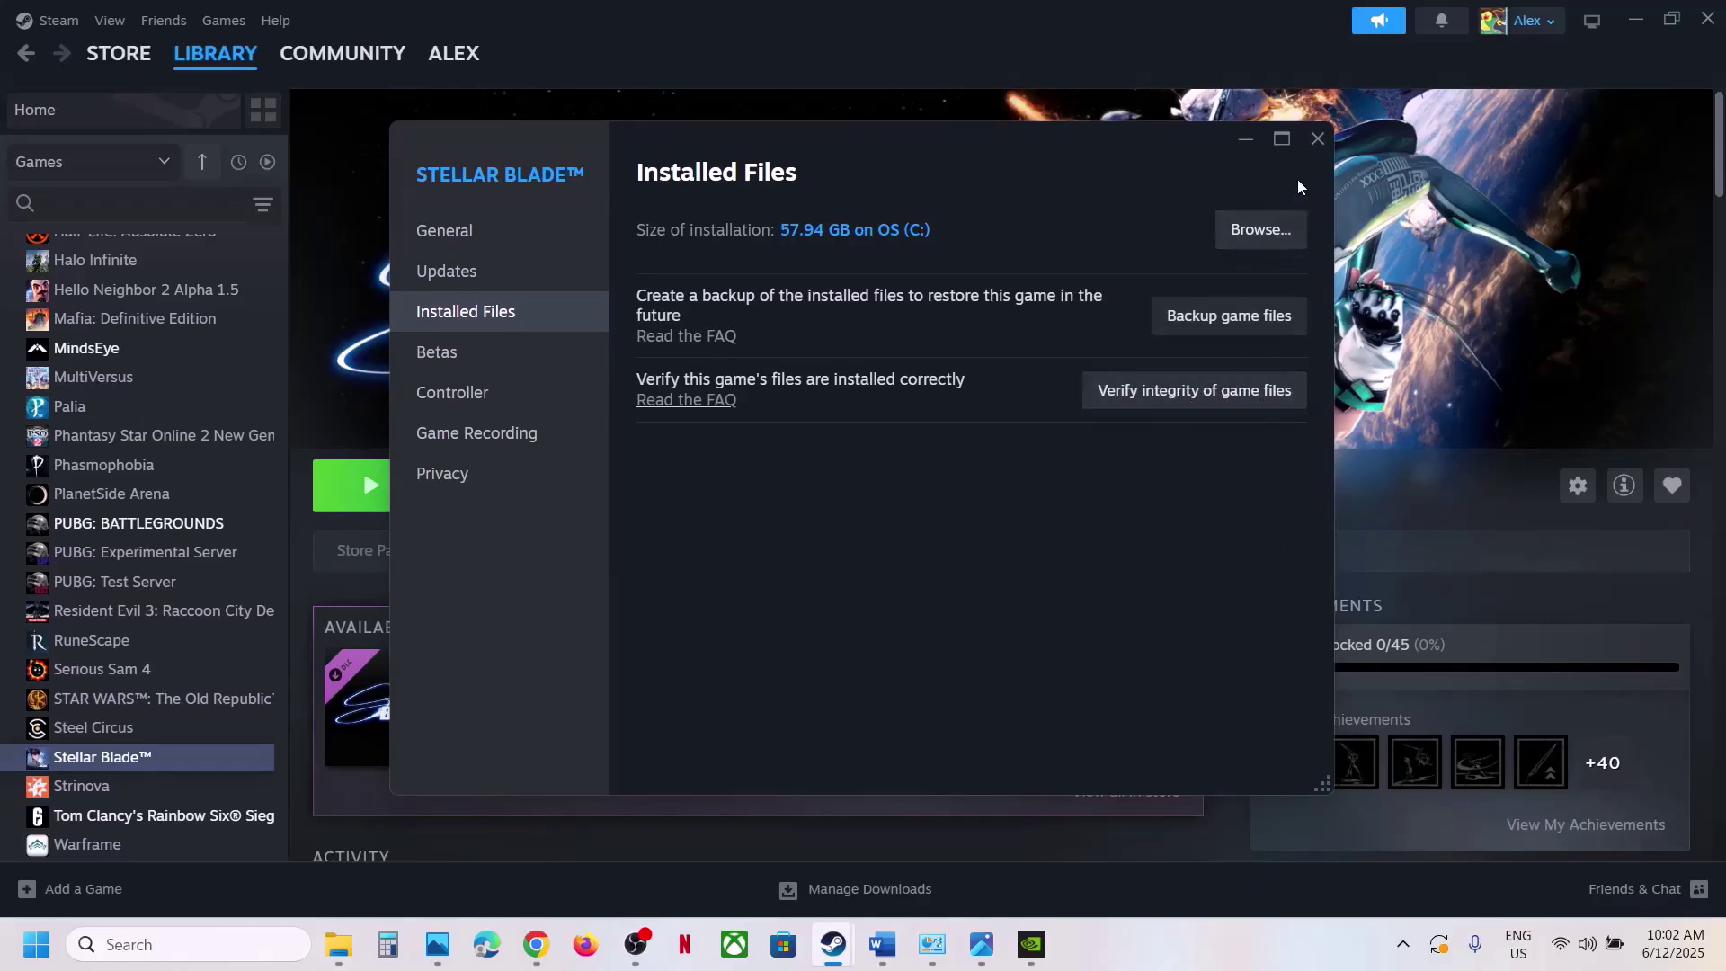
left_click(1316, 139)
Return to the Word checklist, select the Visual C++ redistributable link under Step 16, and switch to its download page in Chrome
left_click(882, 943)
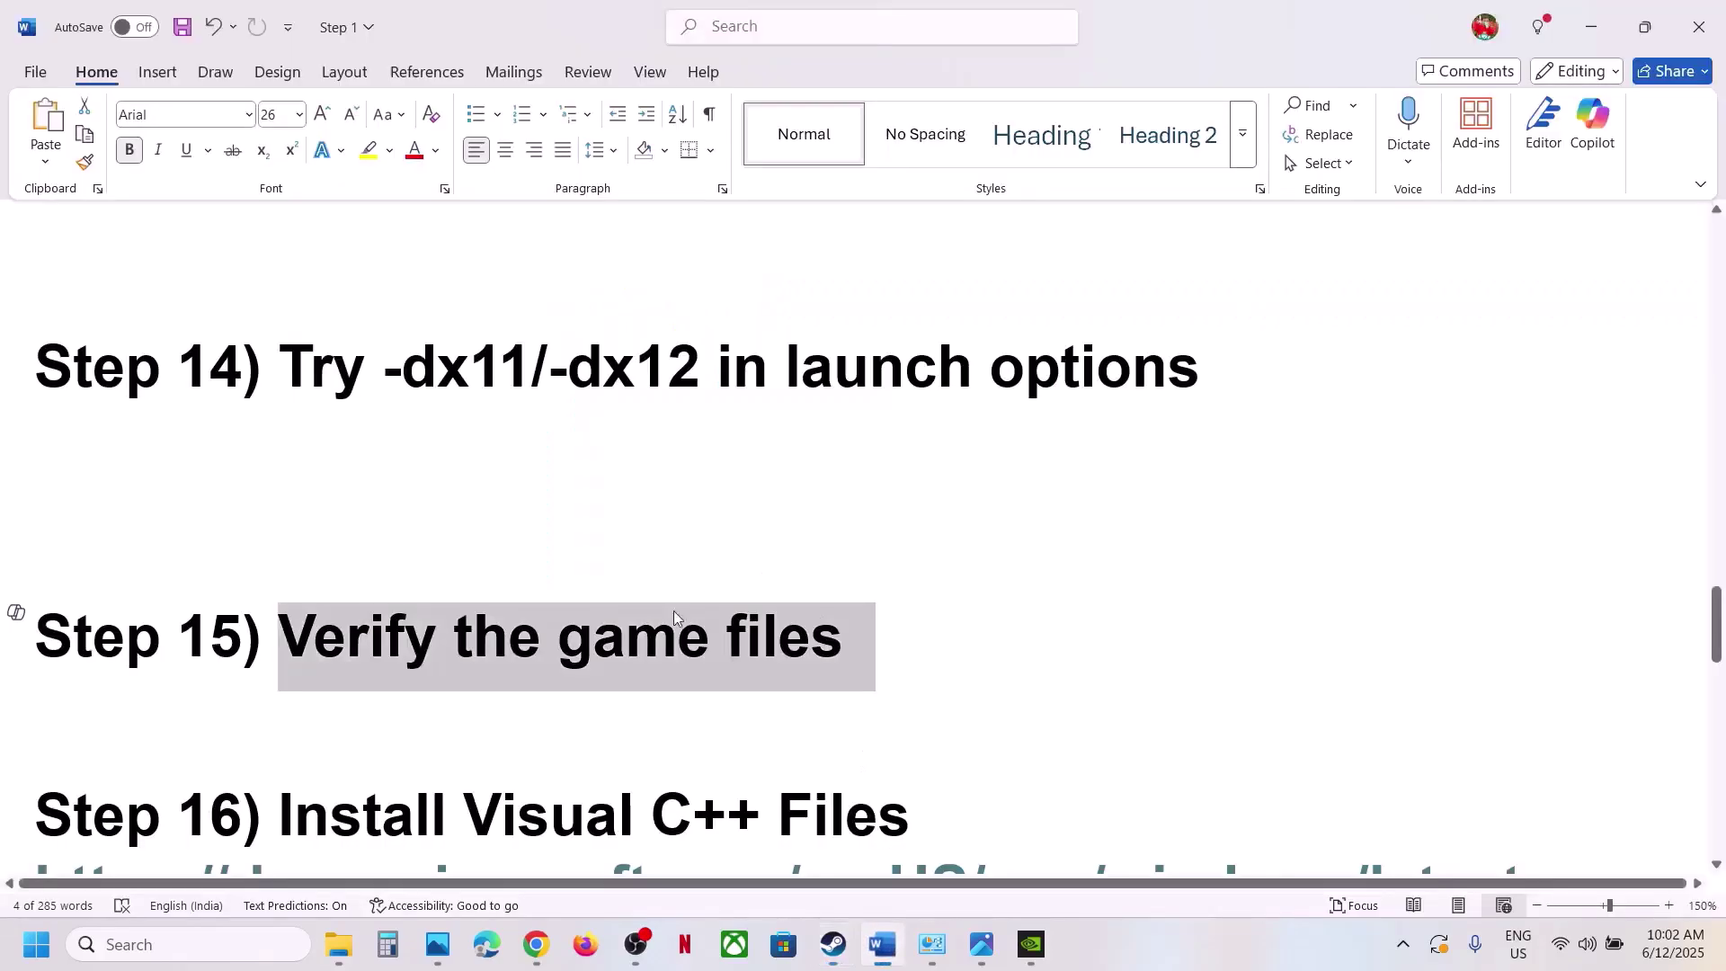
scroll(673, 640, "down", 2)
scroll(672, 640, "down", 1)
double_click(16, 693)
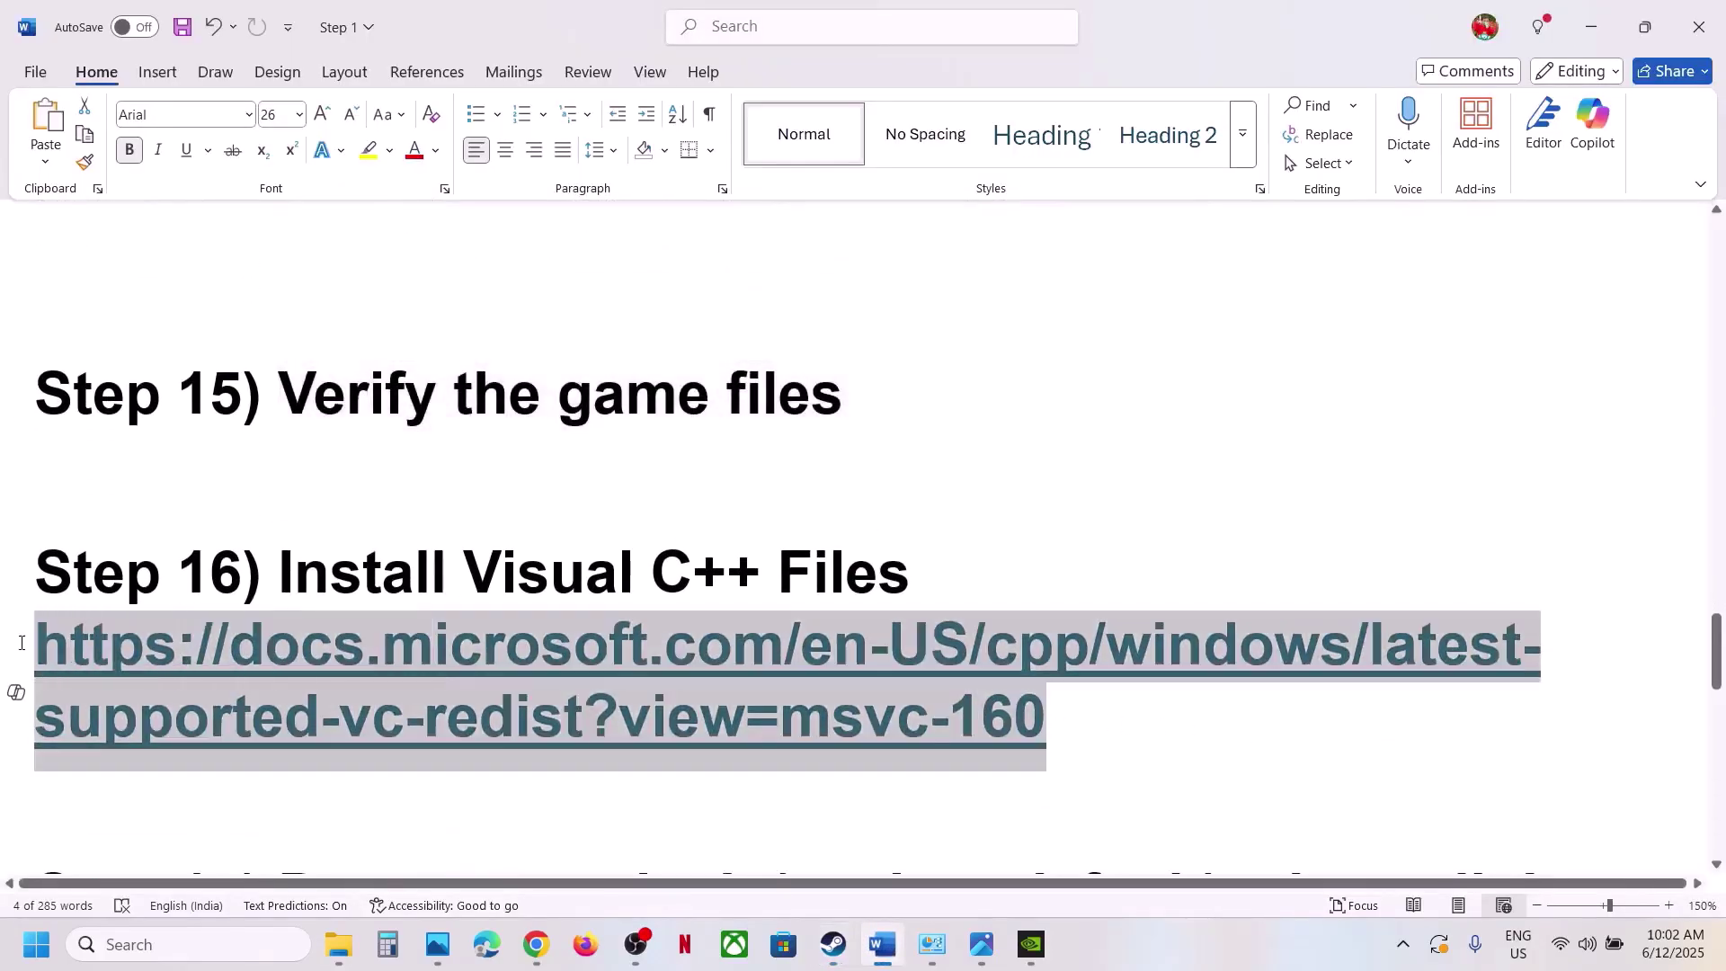
left_click(537, 944)
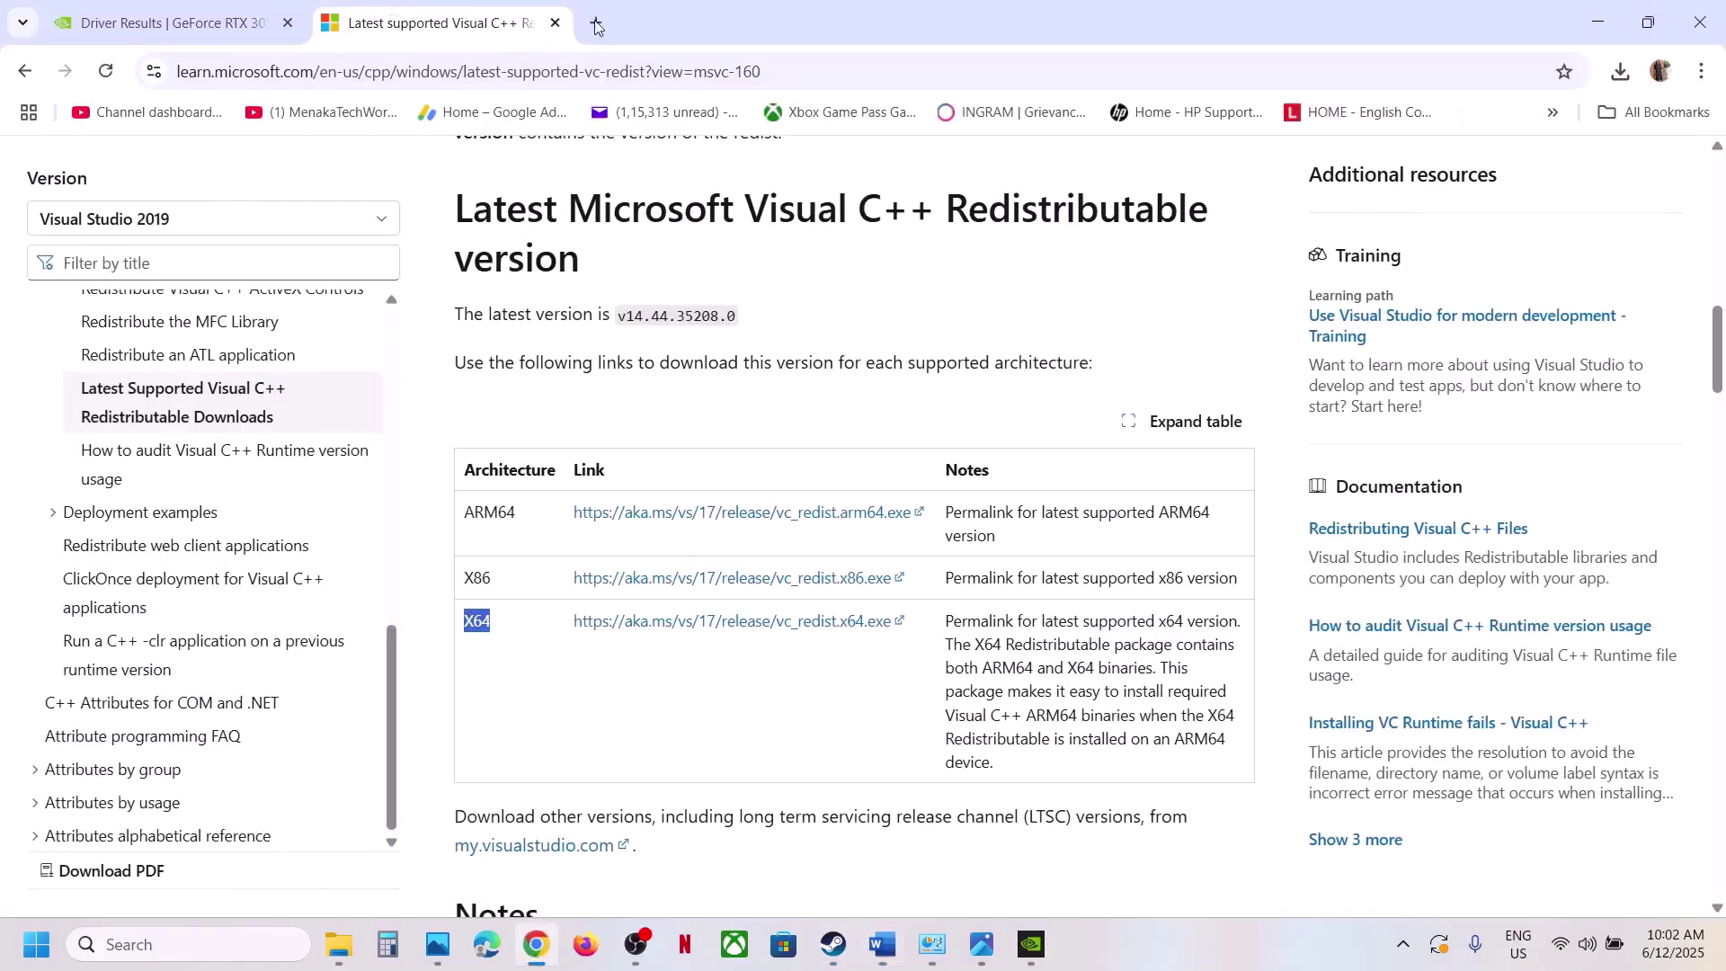